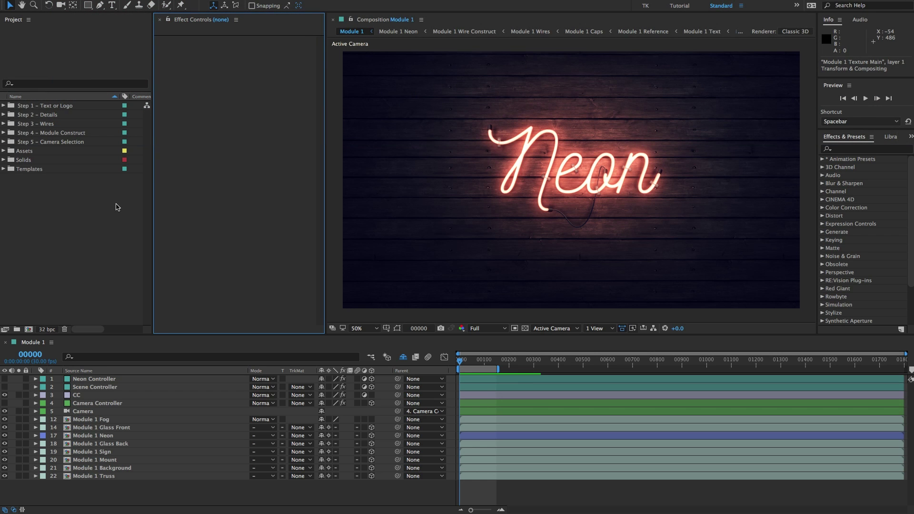
Close the current neon sign project without saving its changes.
left_click(116, 209)
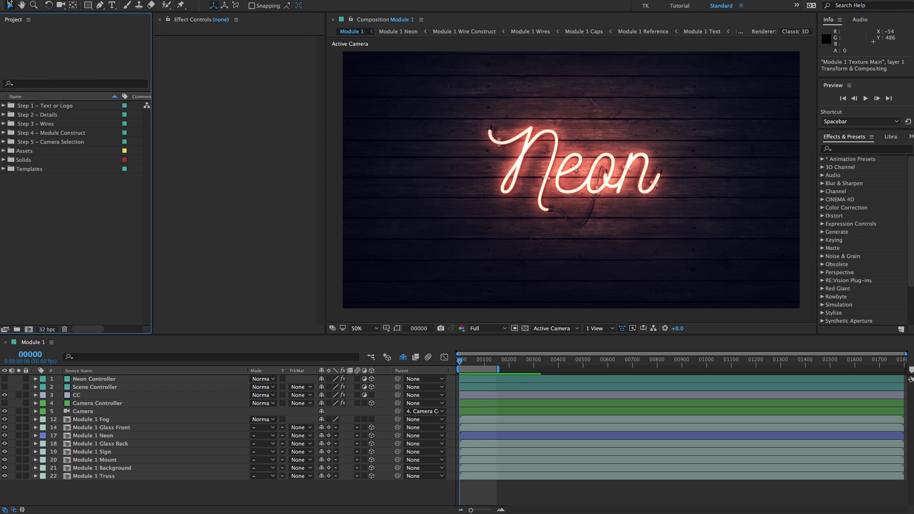
key("super+w")
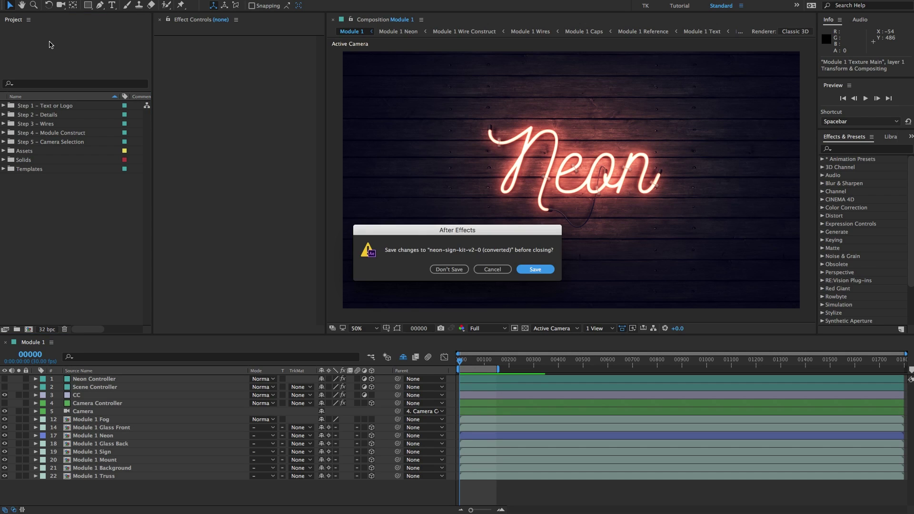
left_click(455, 270)
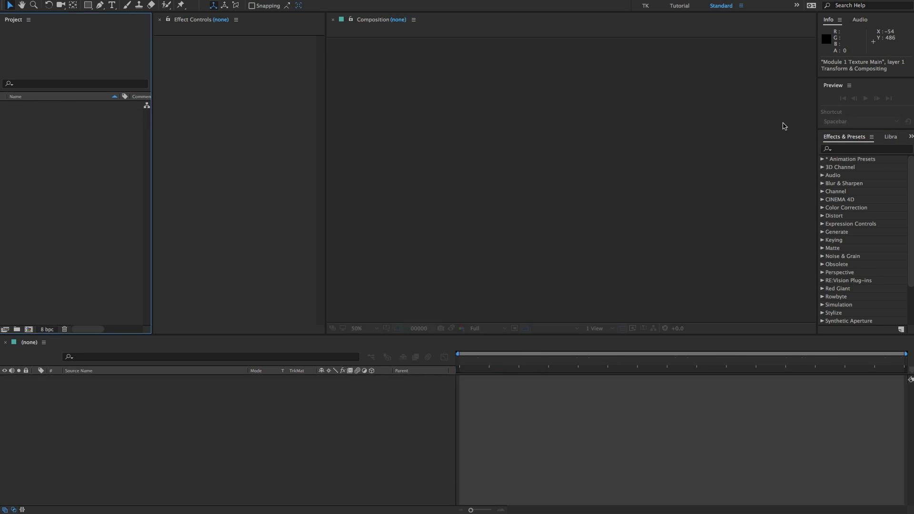
Switch to Finder and look through the neon-sign-kit-v2-0-tutorial folder, including Assets, Instructions.txt and the two project files.
key("super+Tab")
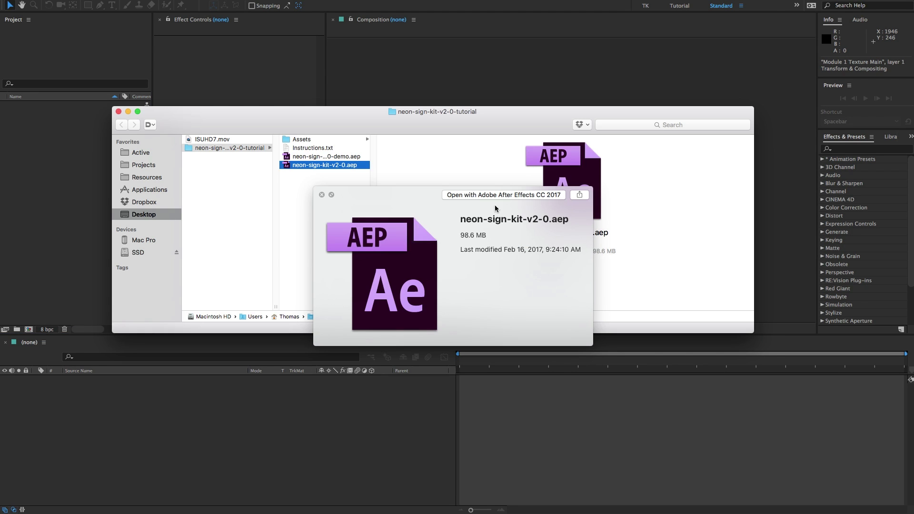
key("space")
left_click(229, 150)
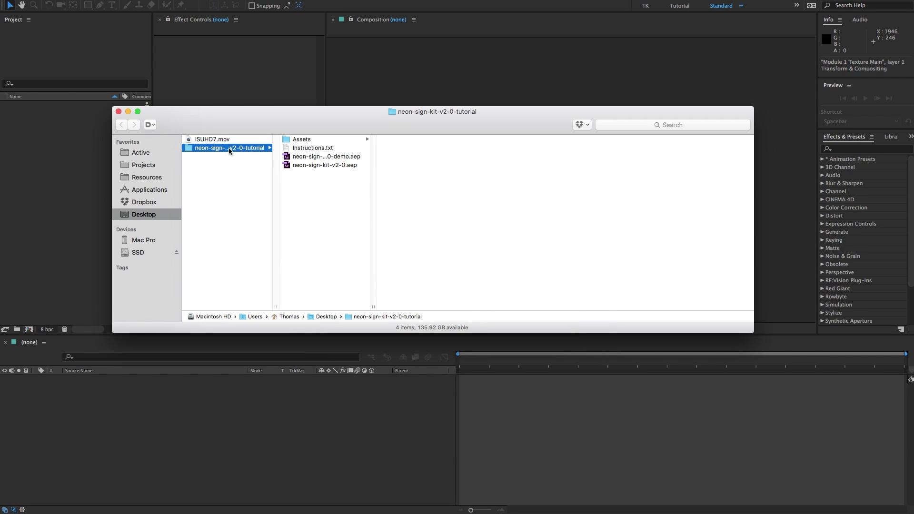
left_click(320, 140)
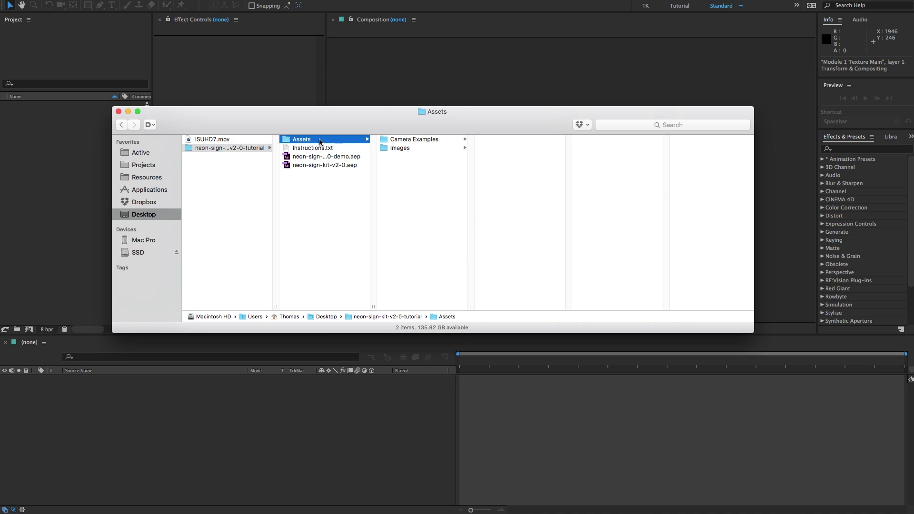
left_click(321, 148)
left_click(328, 157)
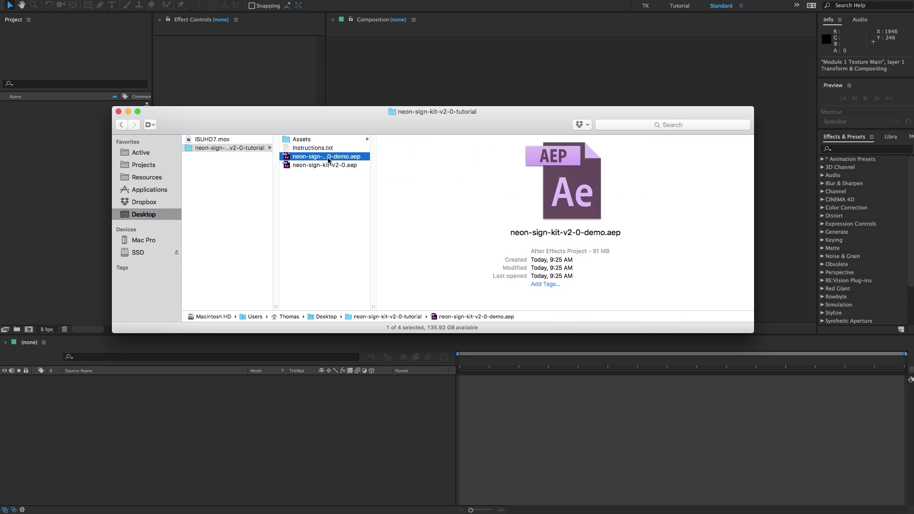
left_click(330, 165)
left_click(331, 157)
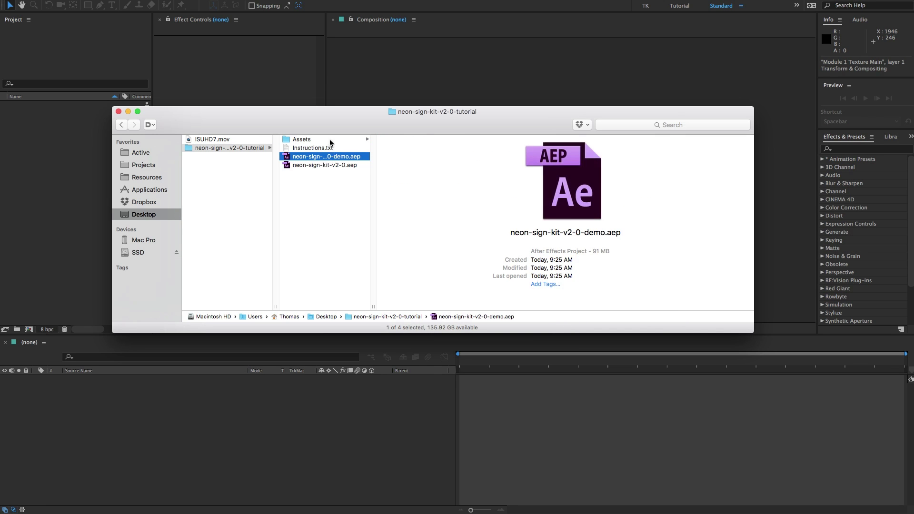
Browse the Camera Examples folder inside Assets and preview the Camera 2.mp4 and Camera 3.mp4 clips.
left_click(338, 140)
left_click(410, 139)
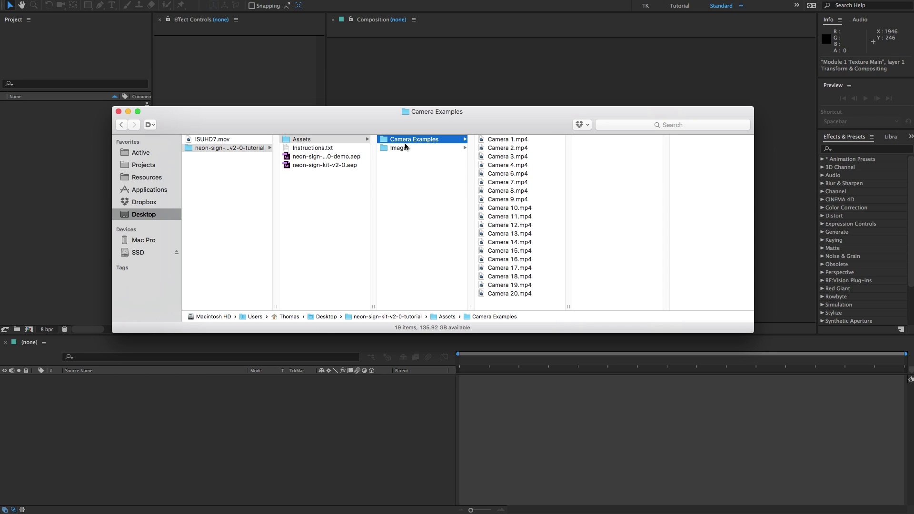
left_click(493, 139)
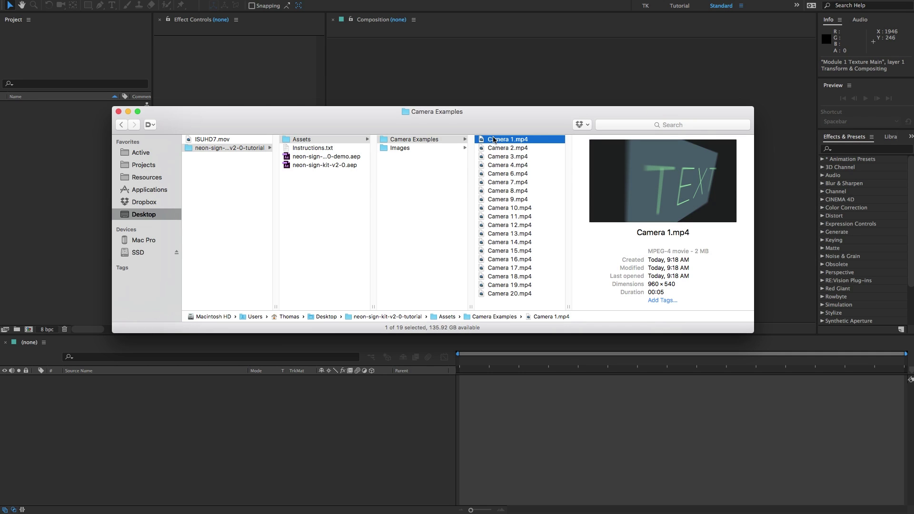
key("Down")
key("space")
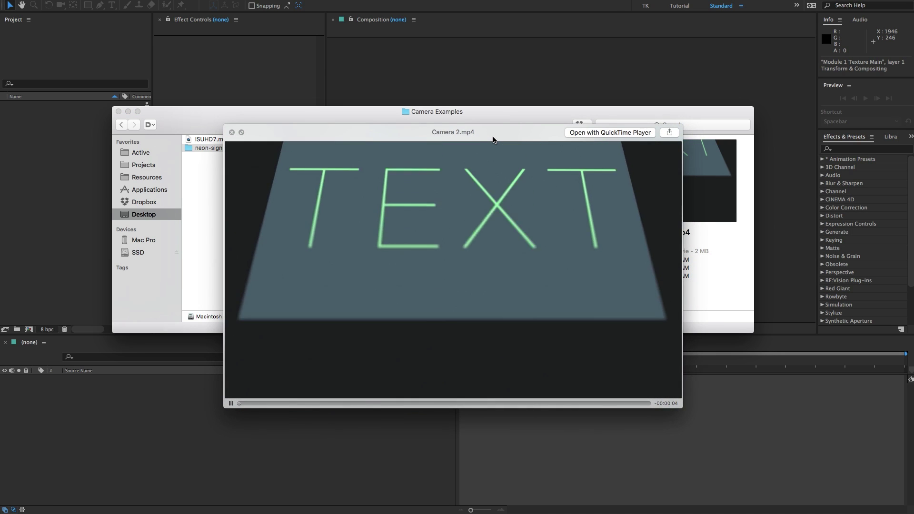
key("space")
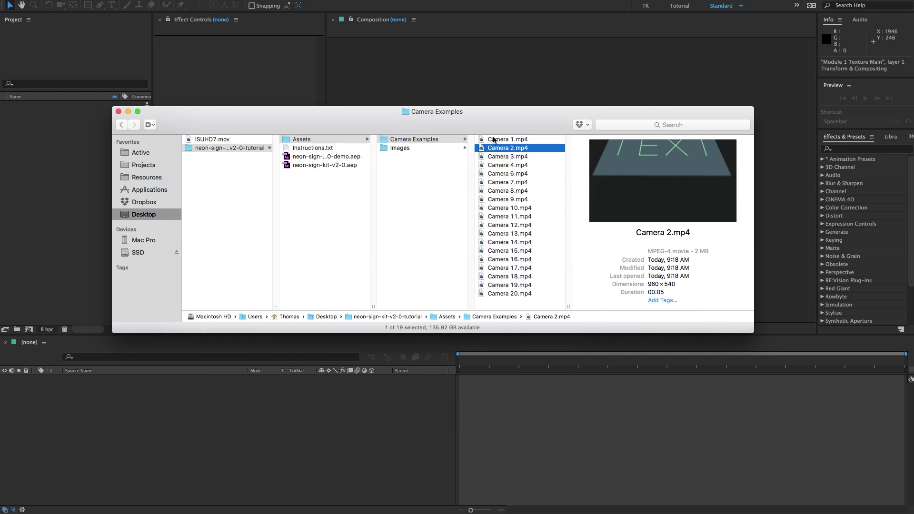
key("Down")
key("space")
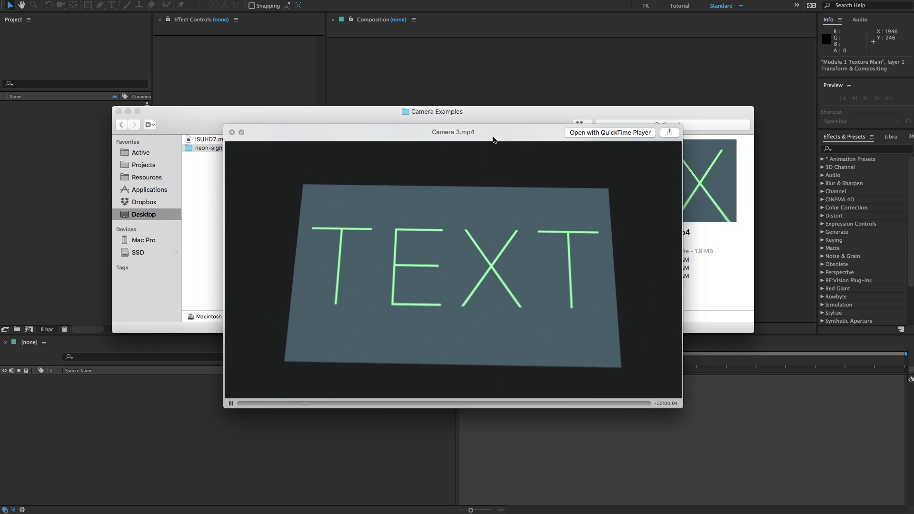
key("space")
Look through the Images folder inside Assets and preview sports-logo.ai at full size.
left_click(426, 140)
left_click(400, 148)
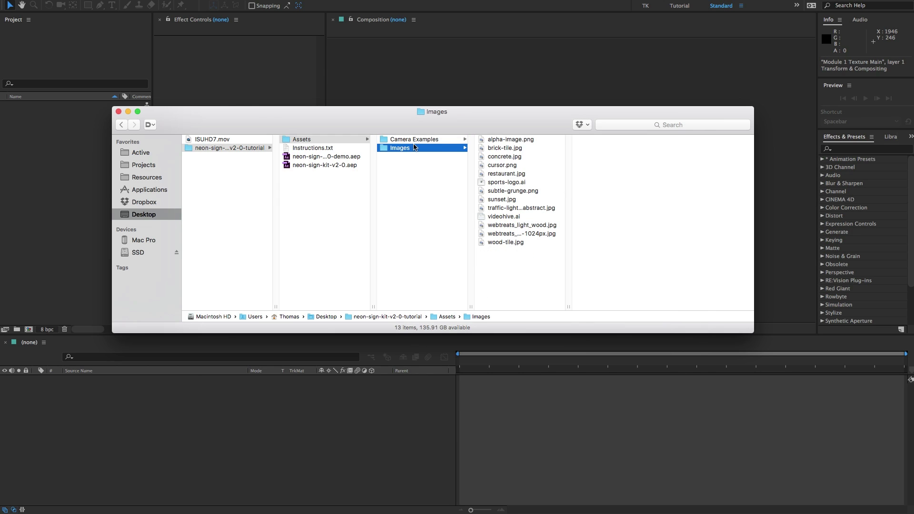
left_click(509, 139)
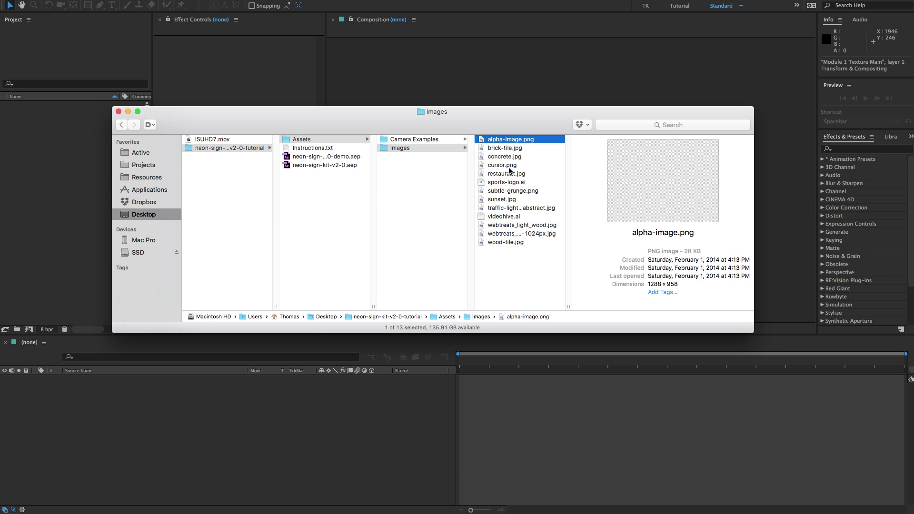
left_click(513, 190)
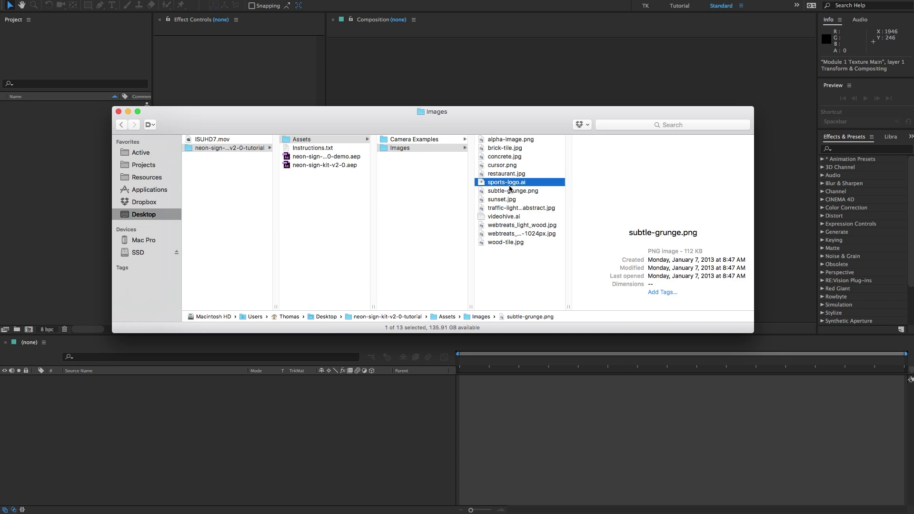
left_click(513, 184)
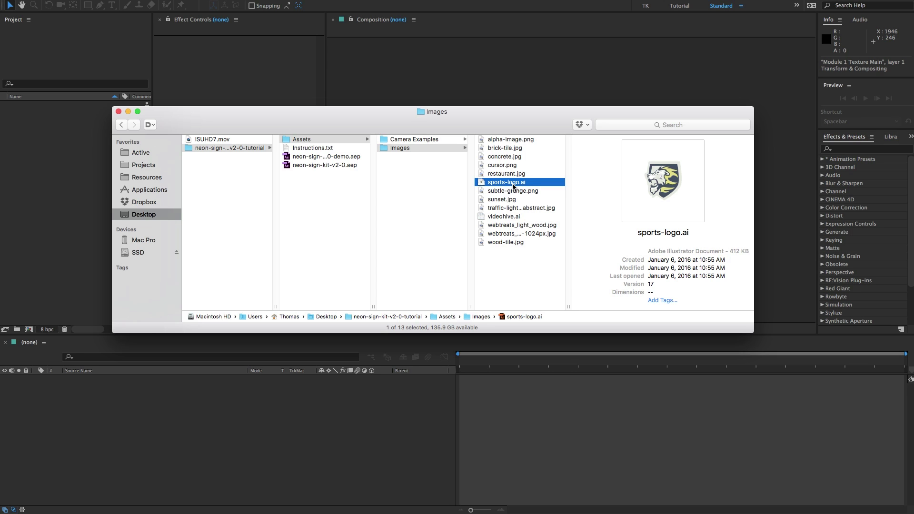
key("space")
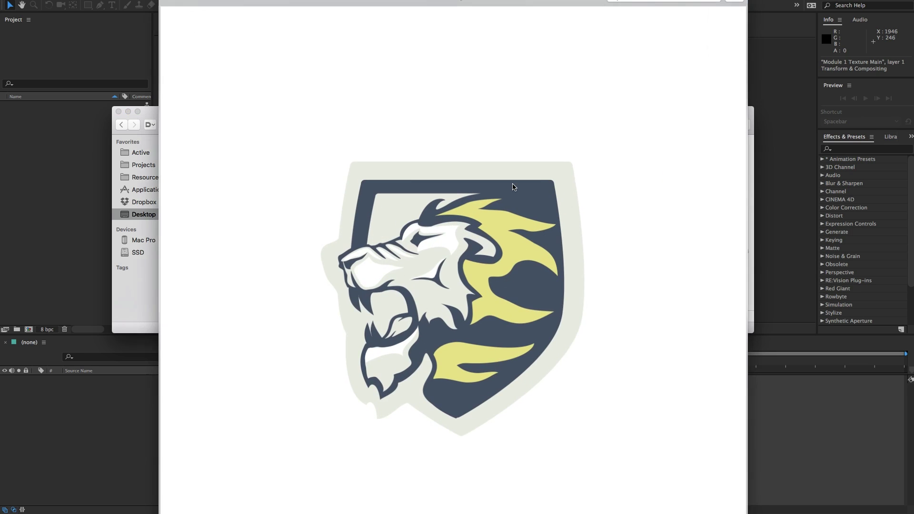
key("space")
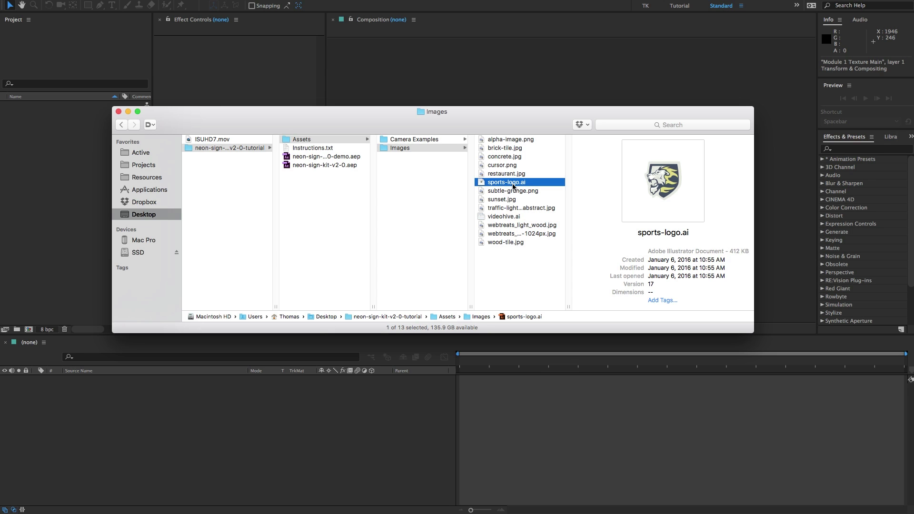
Open Instructions.txt from the kit folder and examine the free fonts section with its download links.
left_click(316, 147)
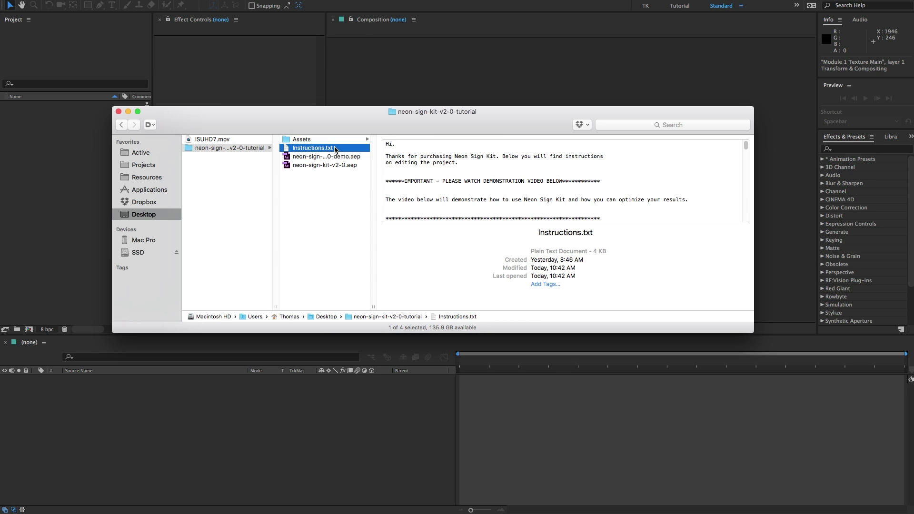
double_click(334, 148)
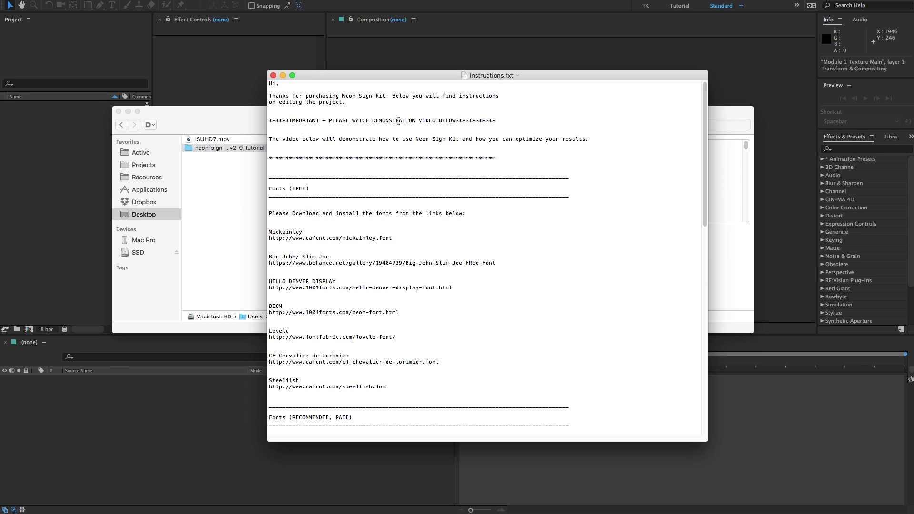
scroll(366, 153, "down", 1)
double_click(312, 185)
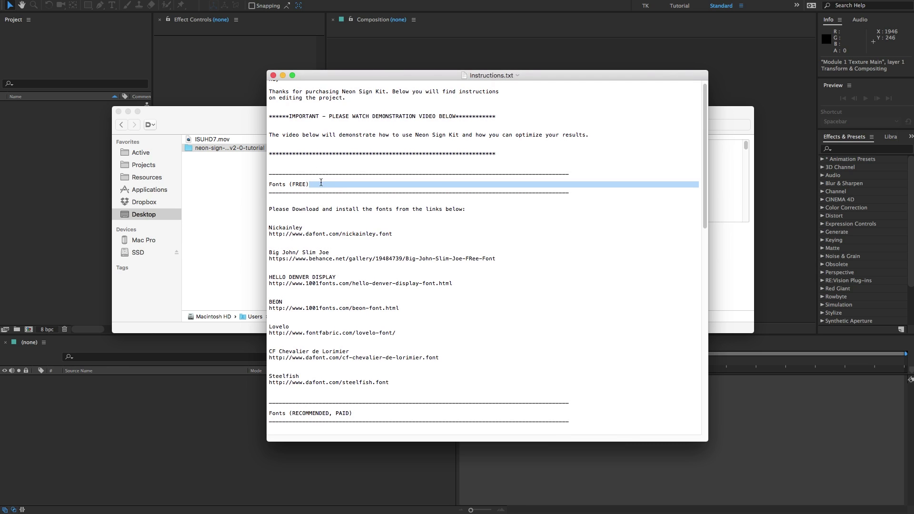
scroll(322, 183, "down", 3)
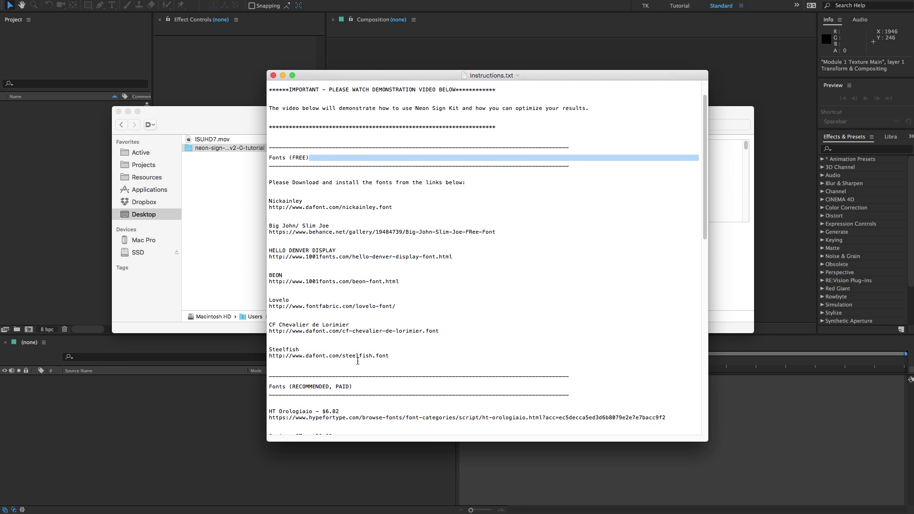
left_click(363, 386)
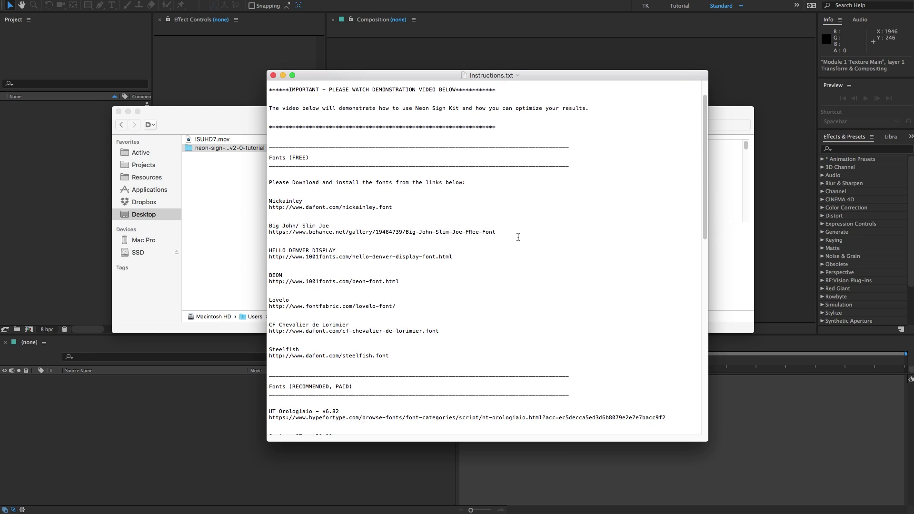
left_click_drag(515, 234, 217, 203)
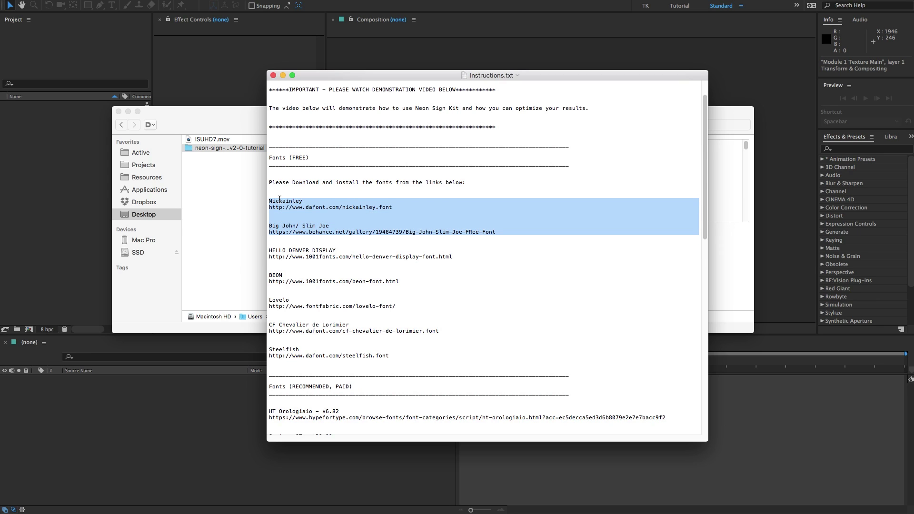
triple_click(297, 208)
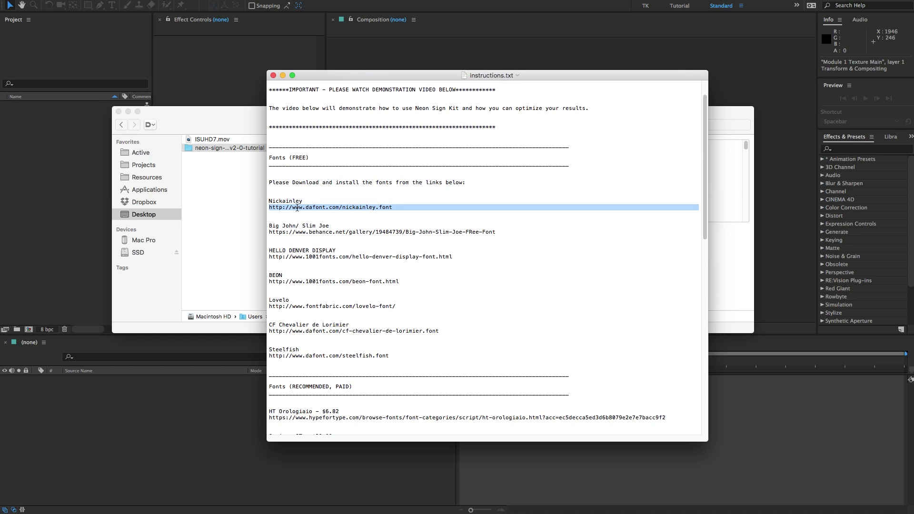
left_click(338, 233)
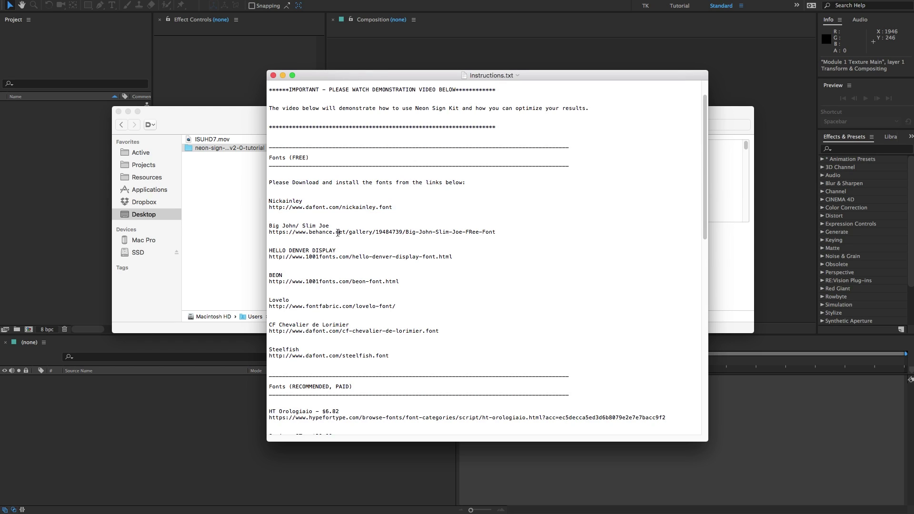
double_click(313, 234)
left_click_drag(303, 226, 332, 227)
left_click_drag(412, 207, 267, 208)
key("super+c")
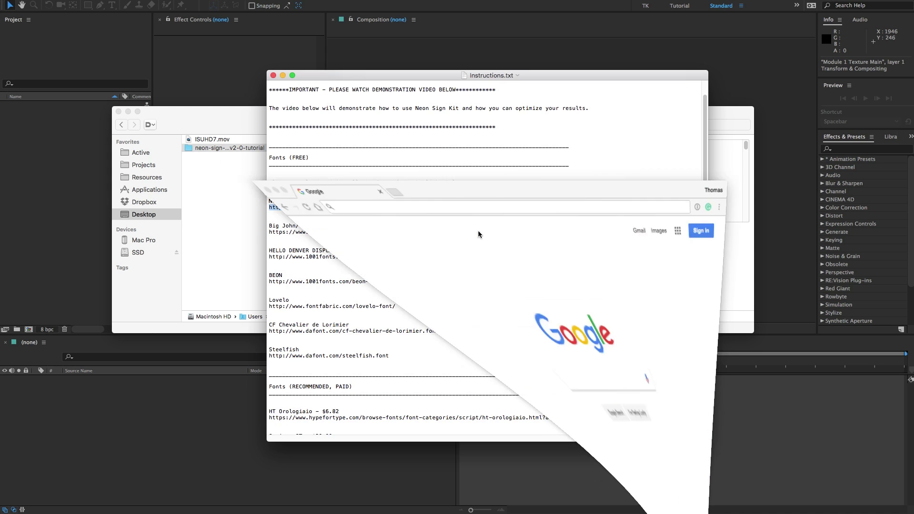
left_click(349, 64)
key("super+v")
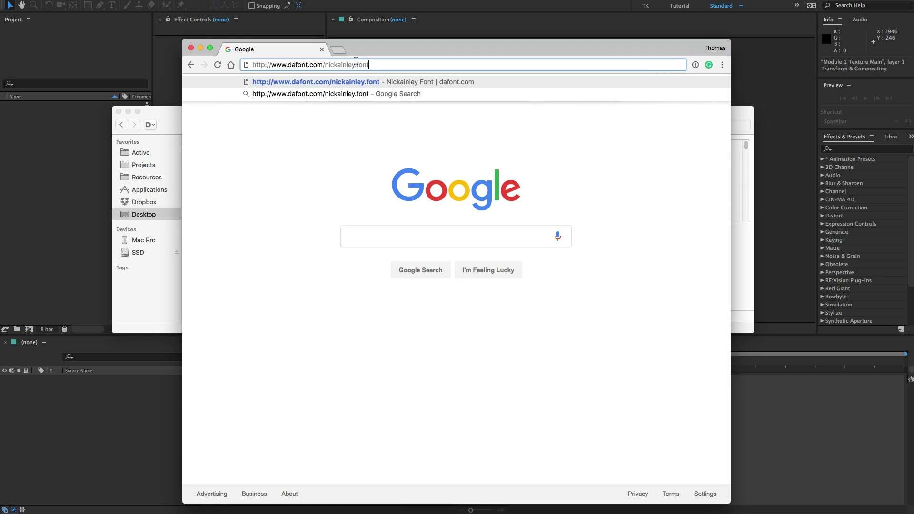
key("Return")
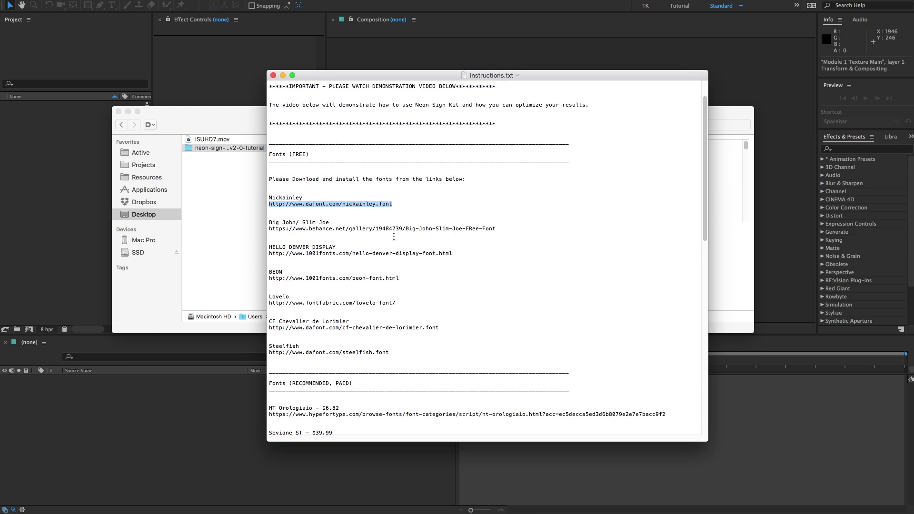
Back in Instructions.txt, examine the recommended paid fonts section covering HT Orologiaio and Sevigne ST.
scroll(393, 237, "down", 5)
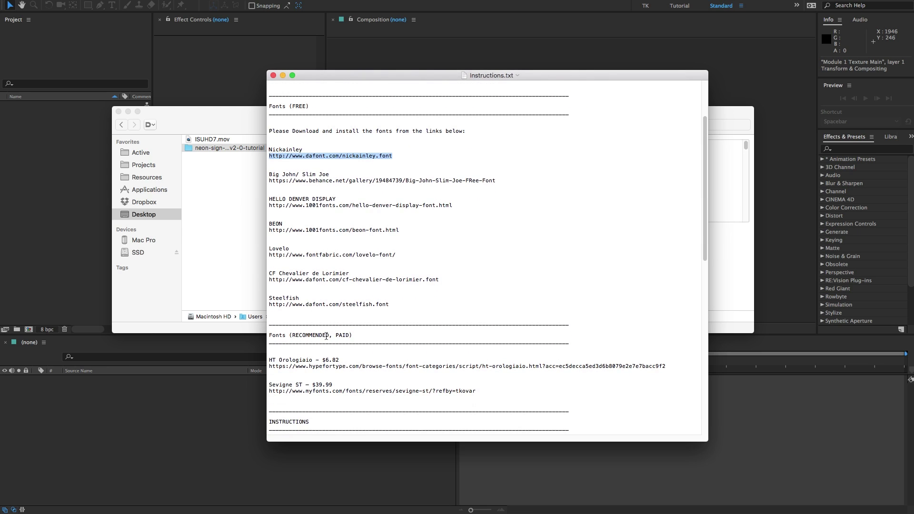
left_click(329, 335)
scroll(361, 333, "down", 3)
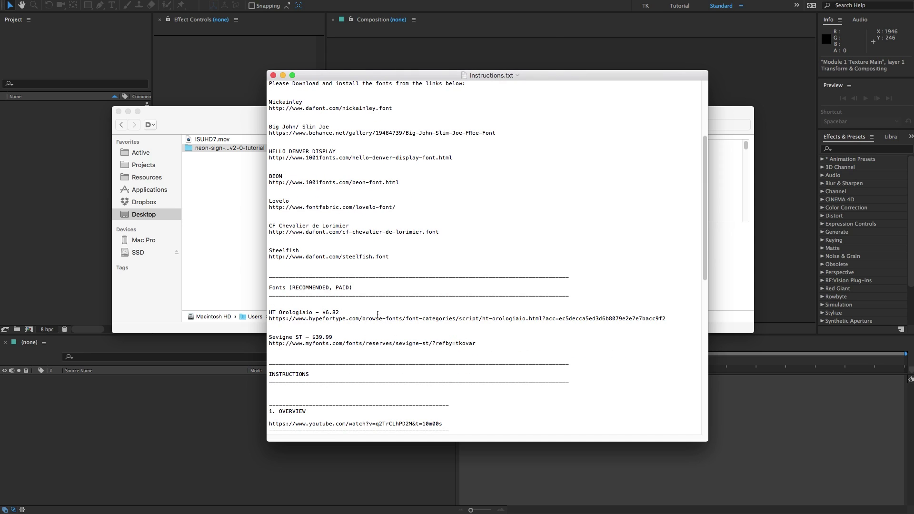
double_click(300, 313)
left_click_drag(344, 312, 326, 308)
triple_click(285, 338)
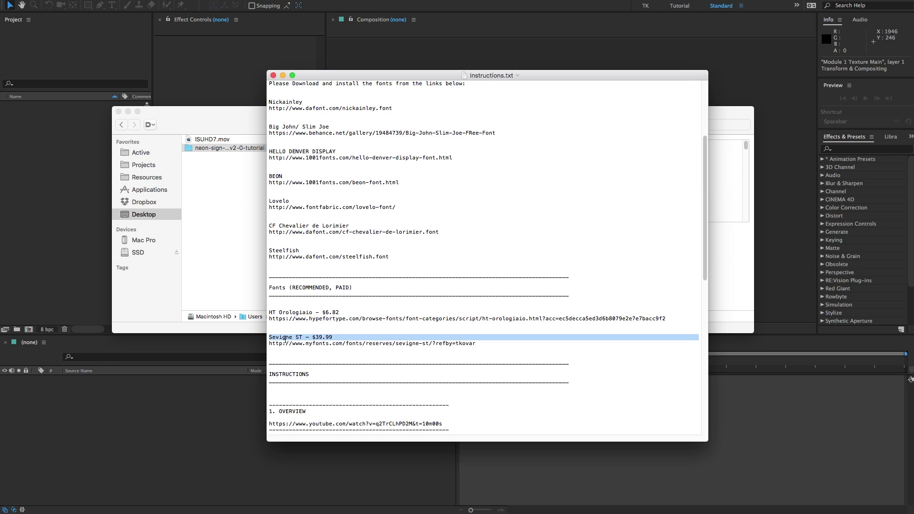
left_click(306, 337)
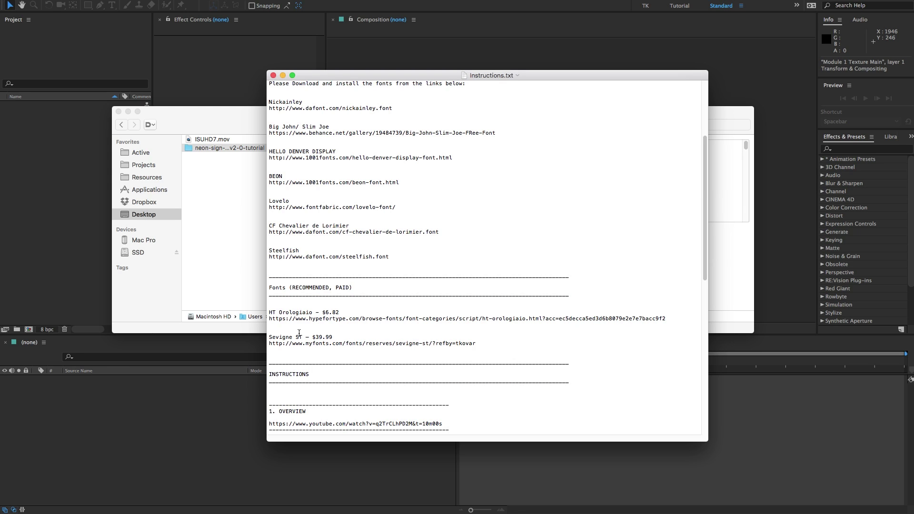
scroll(299, 332, "down", 2)
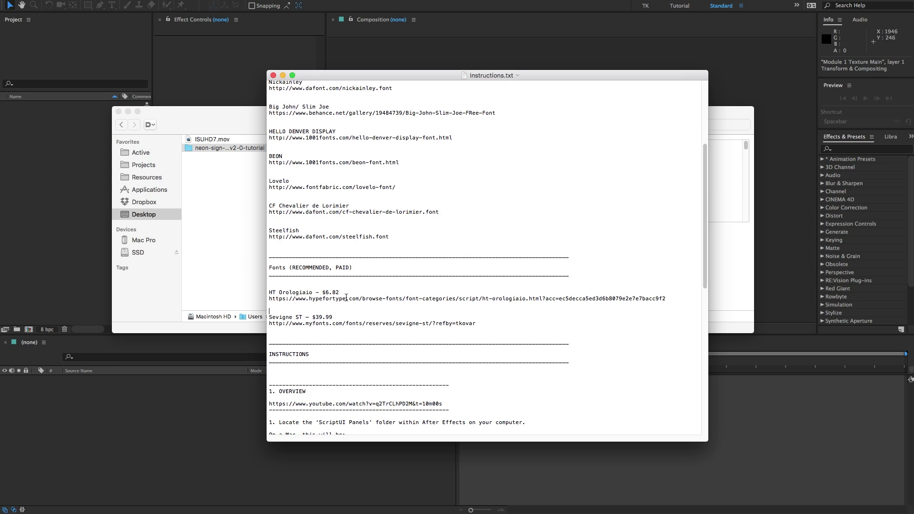
Look back over the free fonts in Instructions.txt, minimize the document and bring the neon-sign-kit-v2-0-tutorial folder into view.
scroll(367, 291, "up", 3)
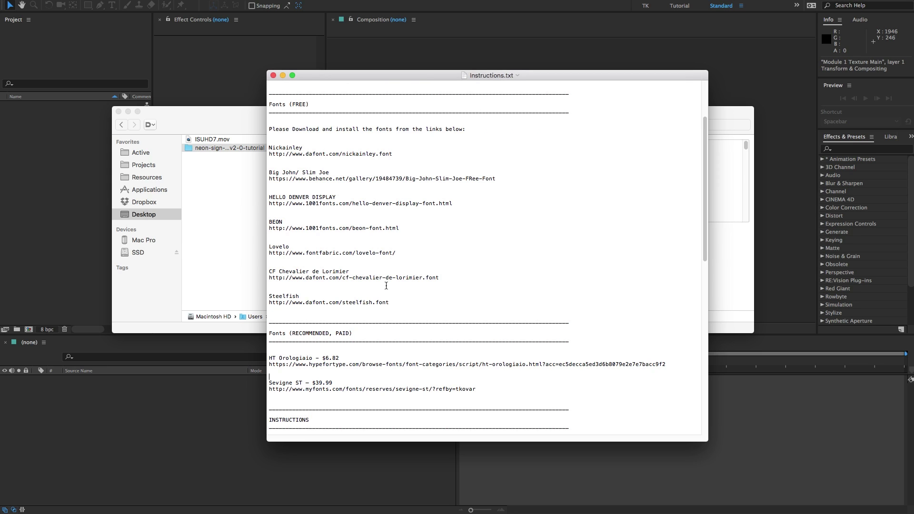
scroll(386, 286, "up", 5)
left_click(283, 76)
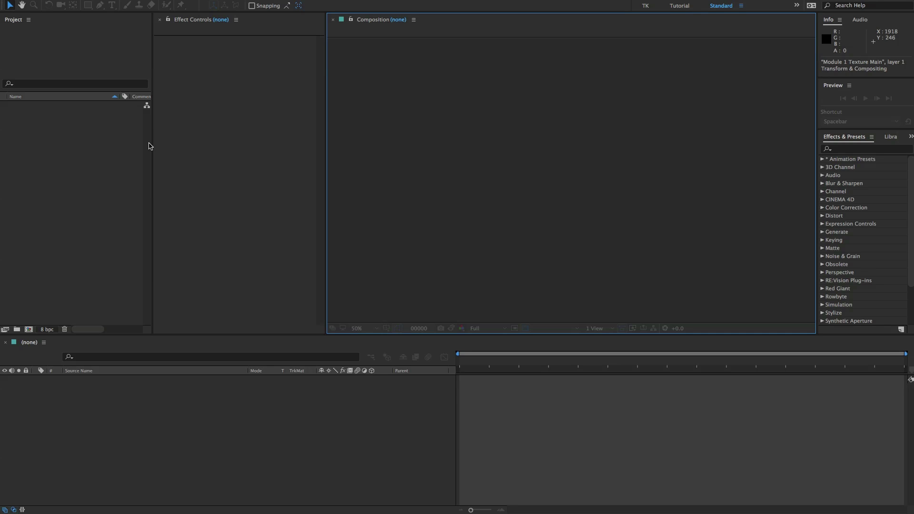
left_click(133, 145)
left_click(913, 57)
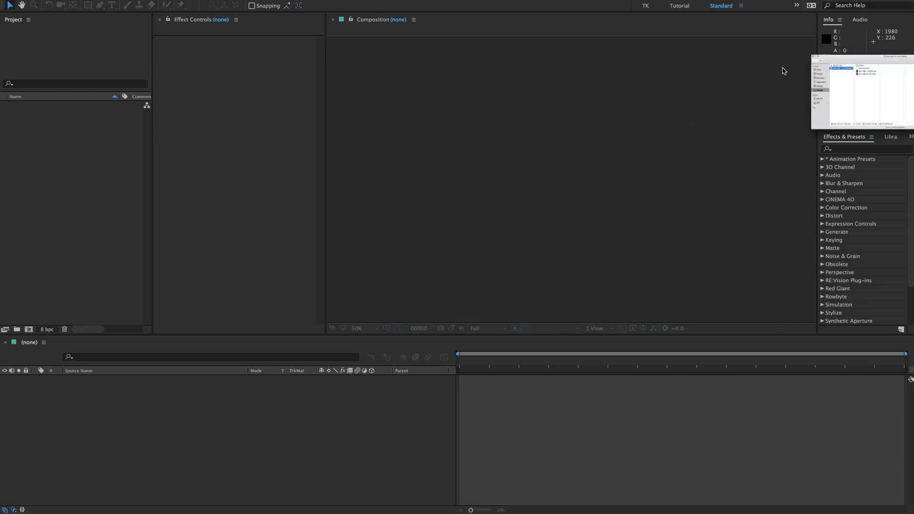
left_click_drag(362, 114, 384, 108)
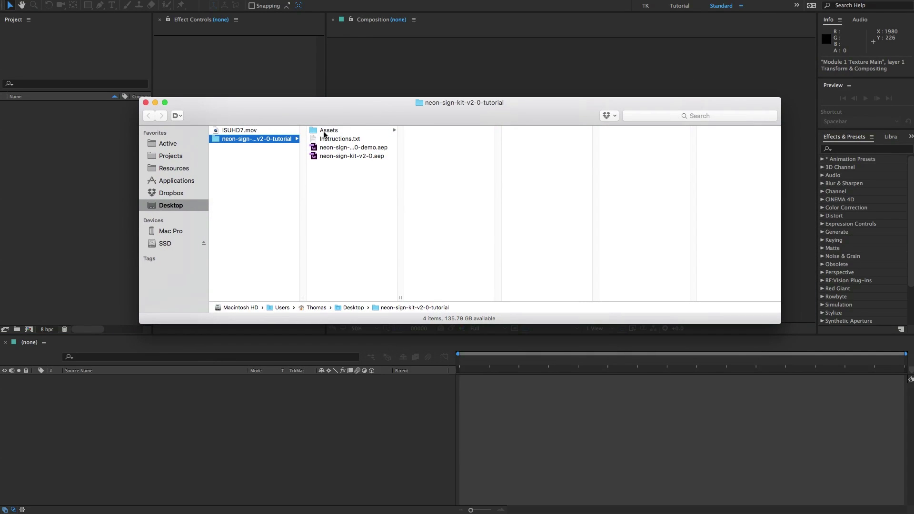
Compare the file details of neon-sign-kit-v2-0-demo.aep and neon-sign-kit-v2-0.aep, widening the column to read the full names.
left_click(355, 148)
left_click(366, 156)
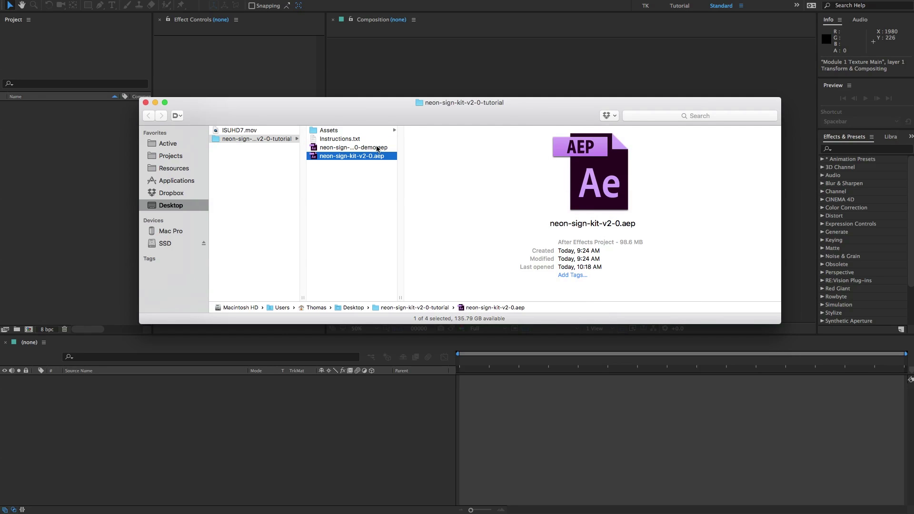
left_click(376, 147)
left_click_drag(399, 297, 434, 297)
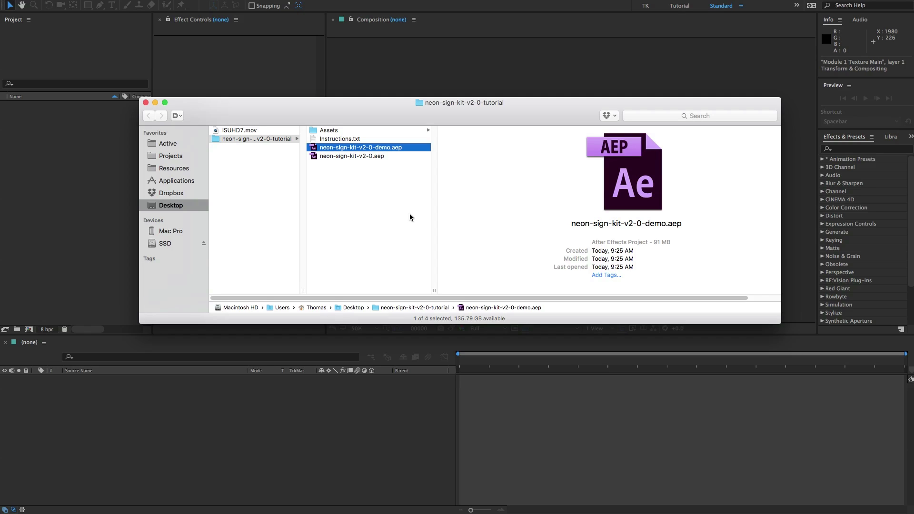
left_click(373, 156)
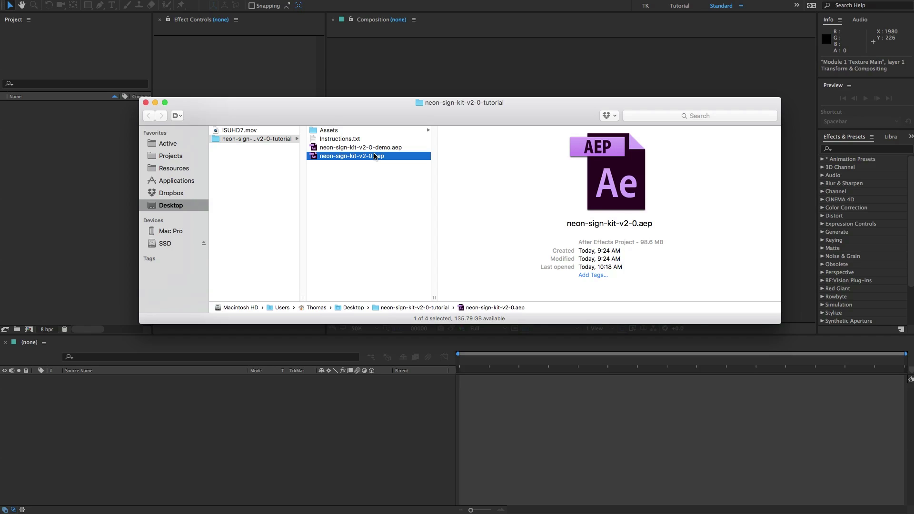
left_click(369, 150)
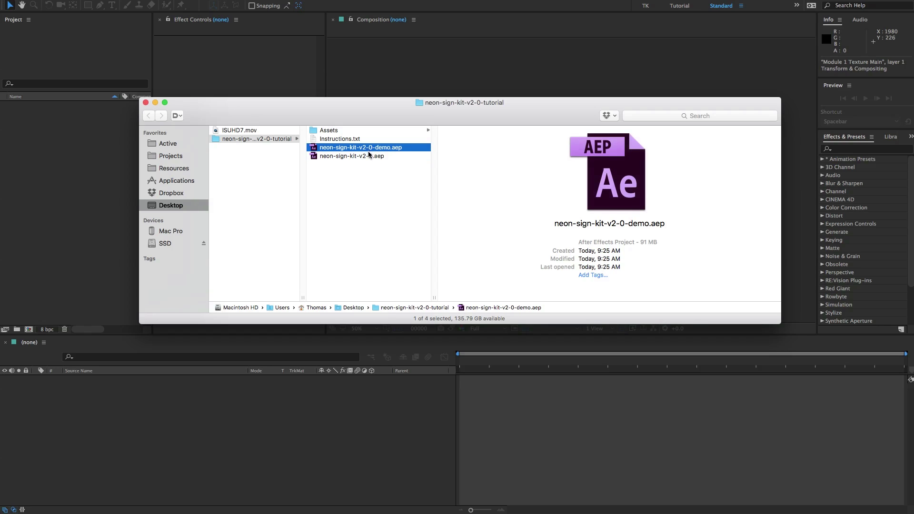
Open neon-sign-kit-v2-0.aep in After Effects and accept the project version conversion.
left_click(345, 157)
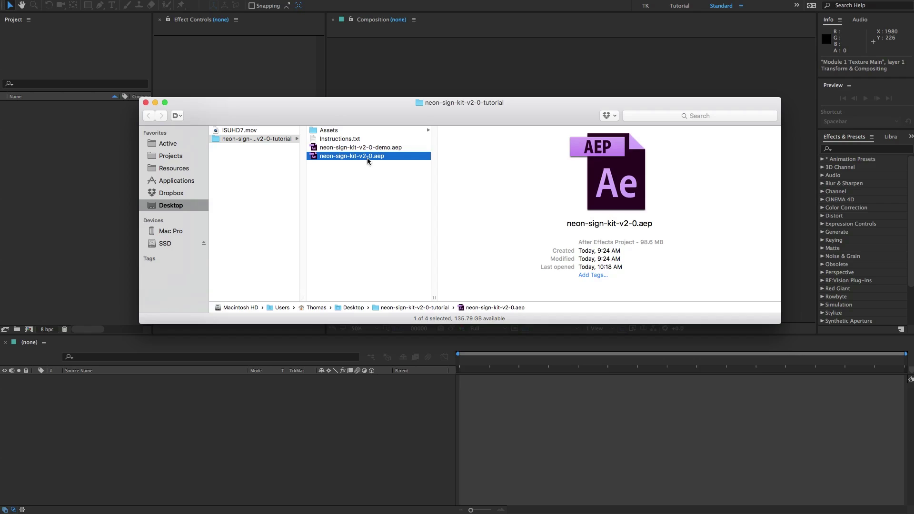
double_click(367, 158)
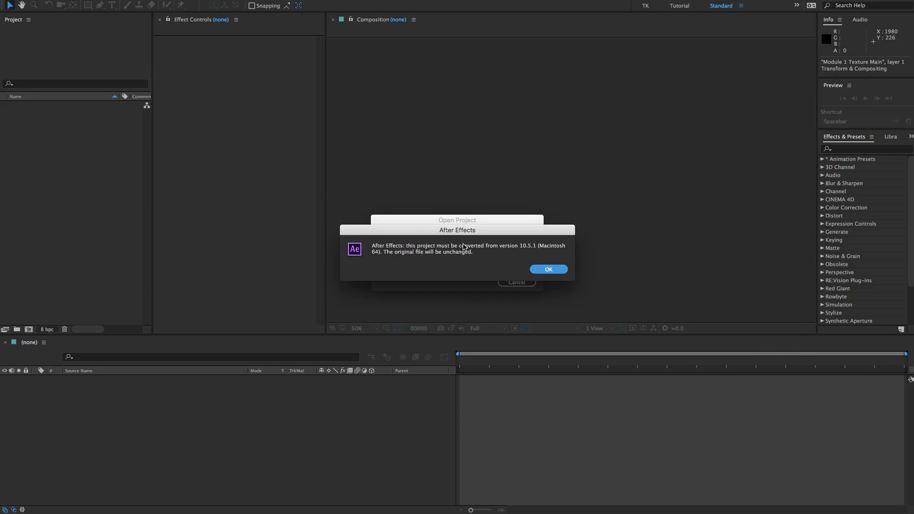
left_click(548, 268)
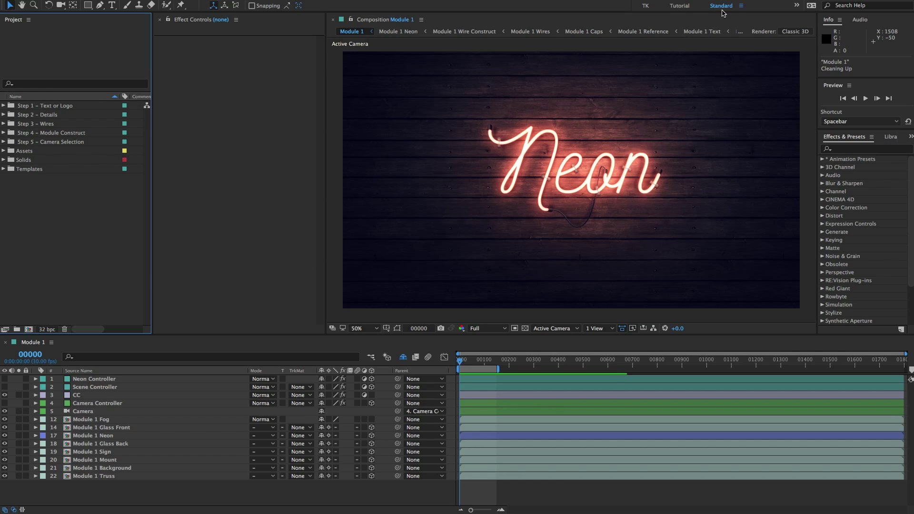
Reset the Standard workspace to its saved layout and show the Effect Controls panel.
left_click(741, 6)
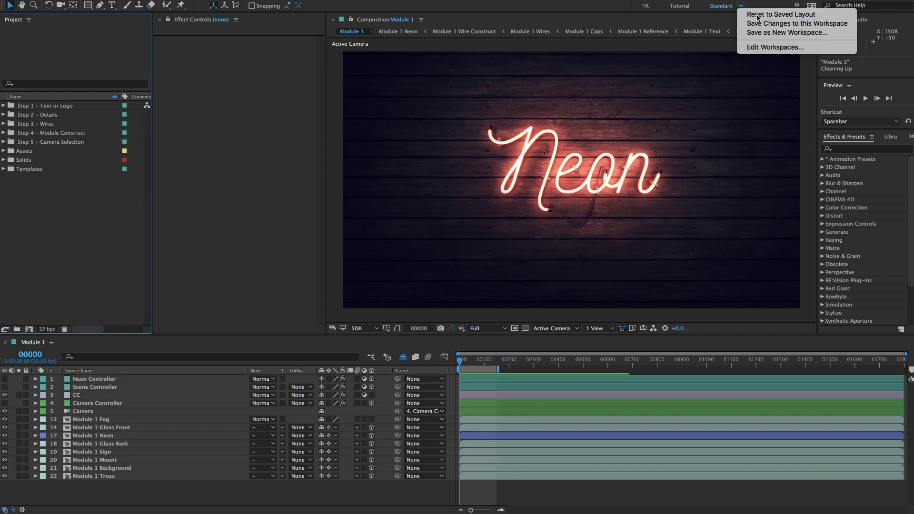
left_click(760, 16)
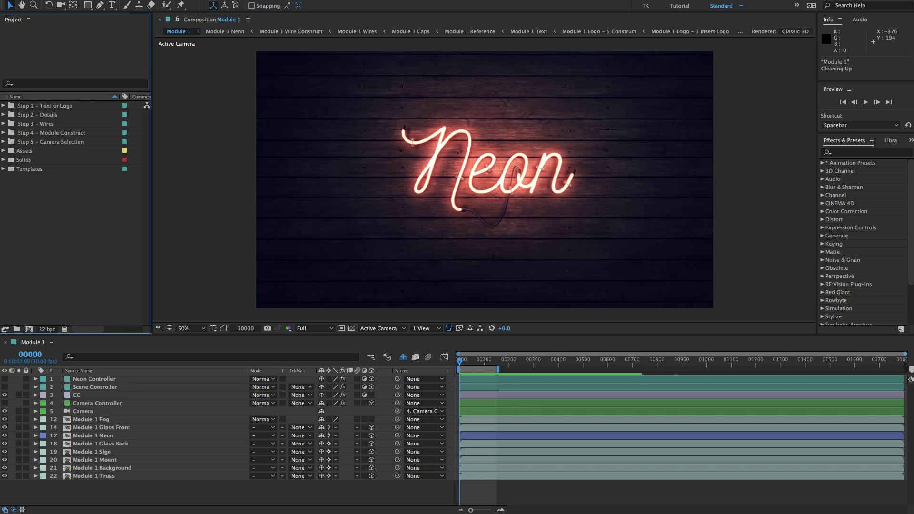
left_click(143, 0)
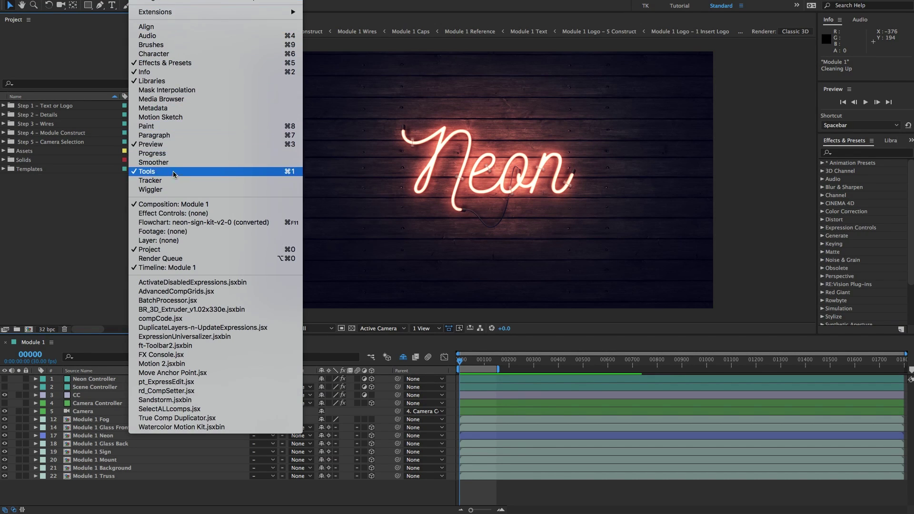
left_click(175, 214)
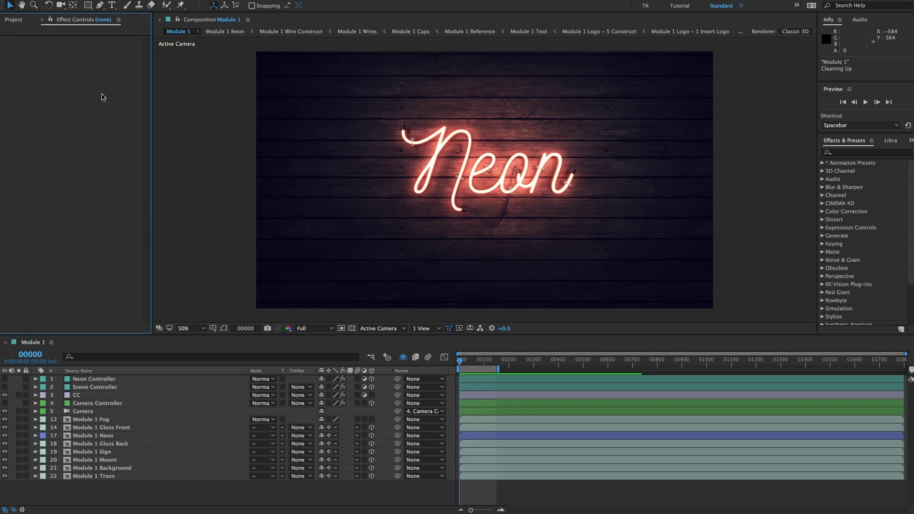
Dock Effect Controls as a separate panel between the Project and Composition panels.
left_click(19, 21)
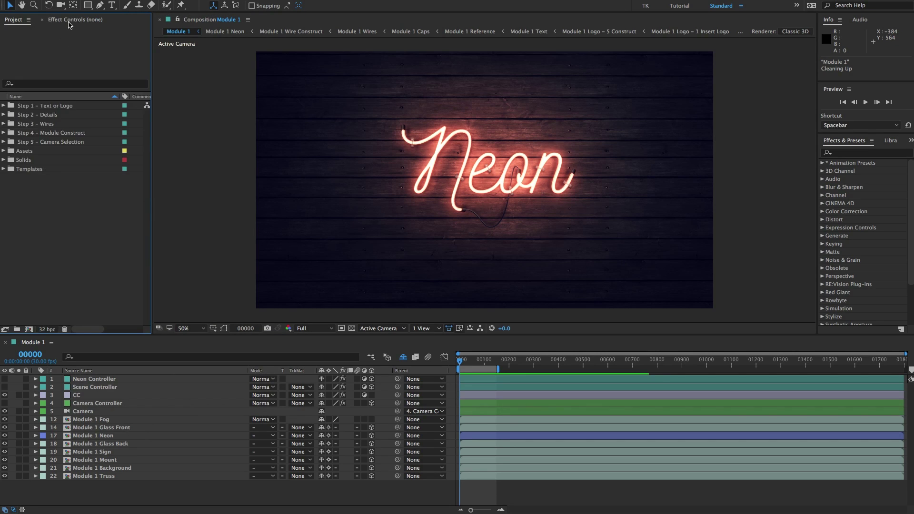
left_click(68, 22)
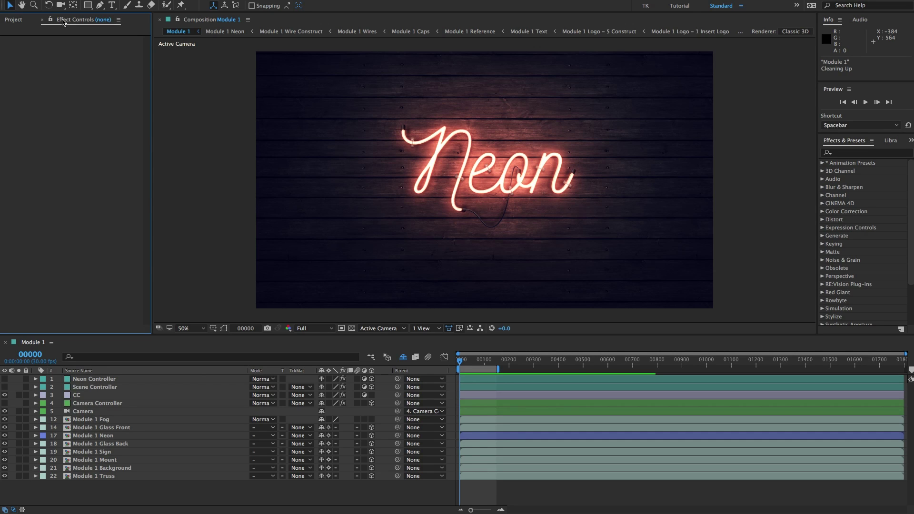
left_click_drag(64, 21, 163, 112)
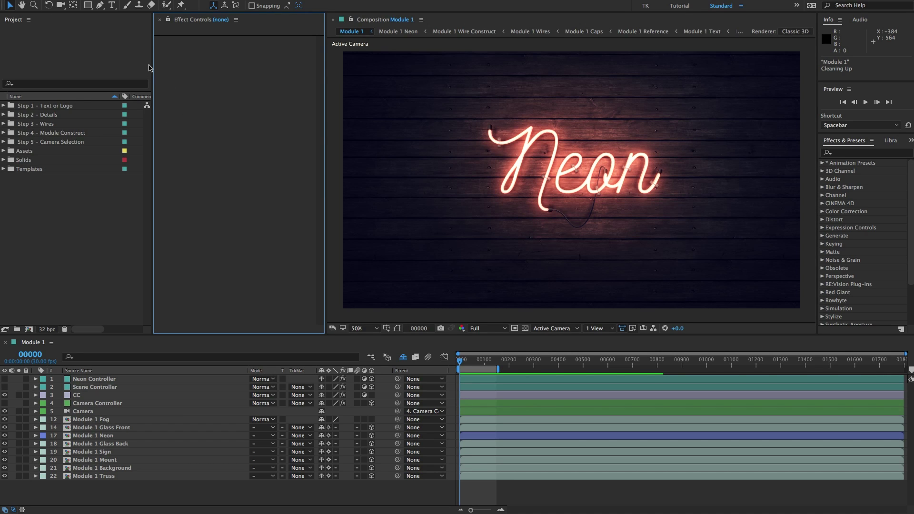
left_click(129, 51)
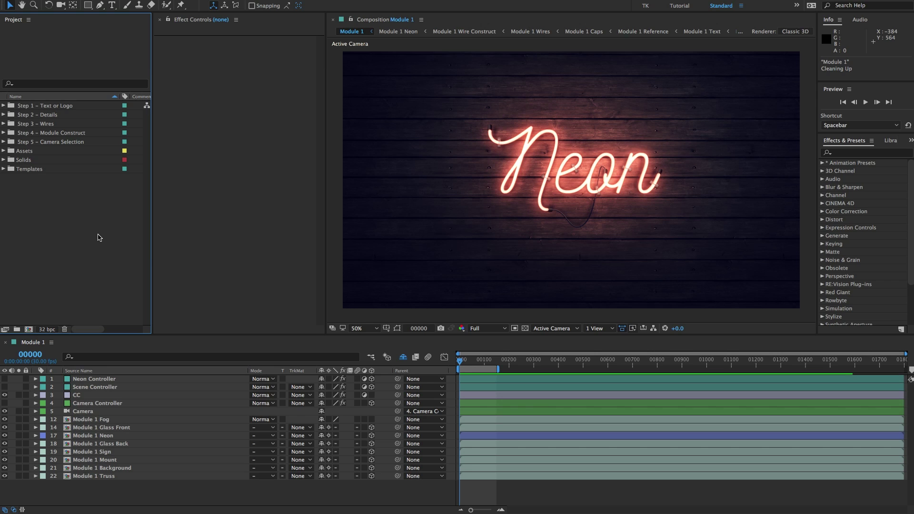
Go through the project's numbered folders, from Step 1 - Text or Logo to Step 5 - Camera Selection.
left_click(57, 106)
left_click(56, 143, "shift")
left_click(60, 107)
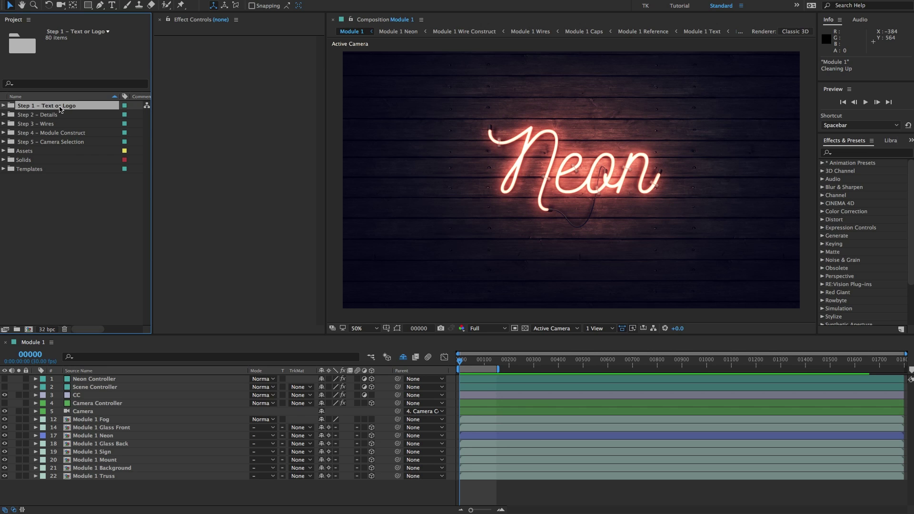
left_click(56, 116)
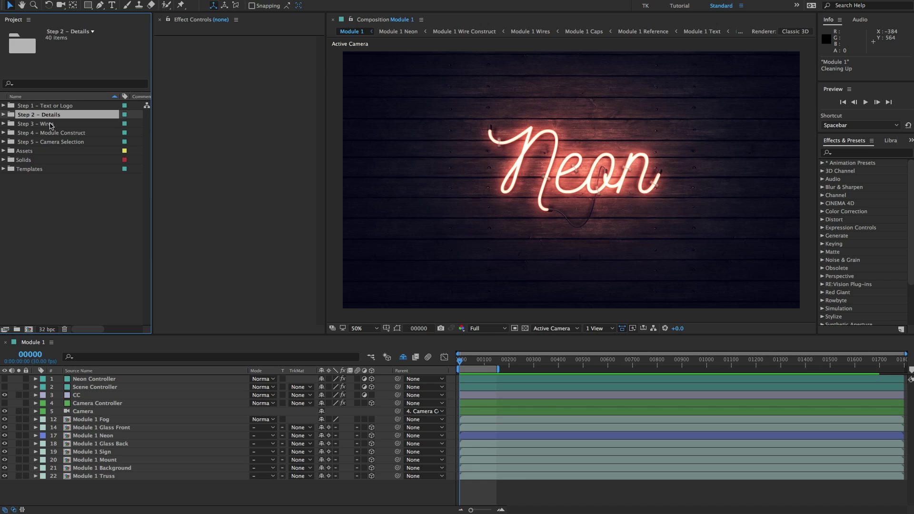
left_click(52, 126)
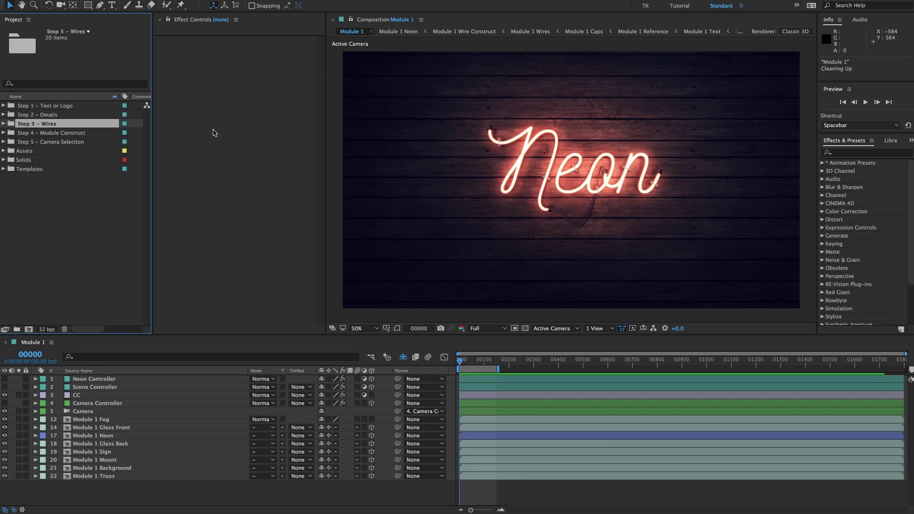
left_click(49, 134)
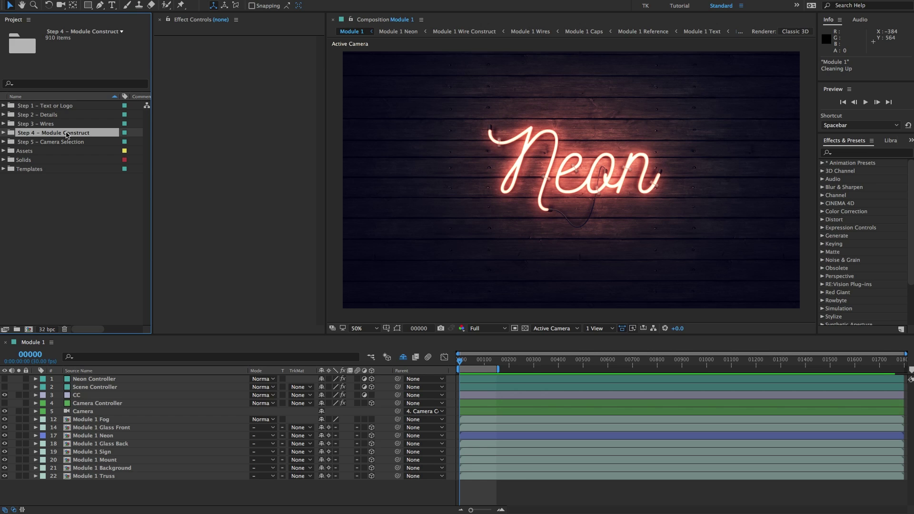
left_click(70, 142)
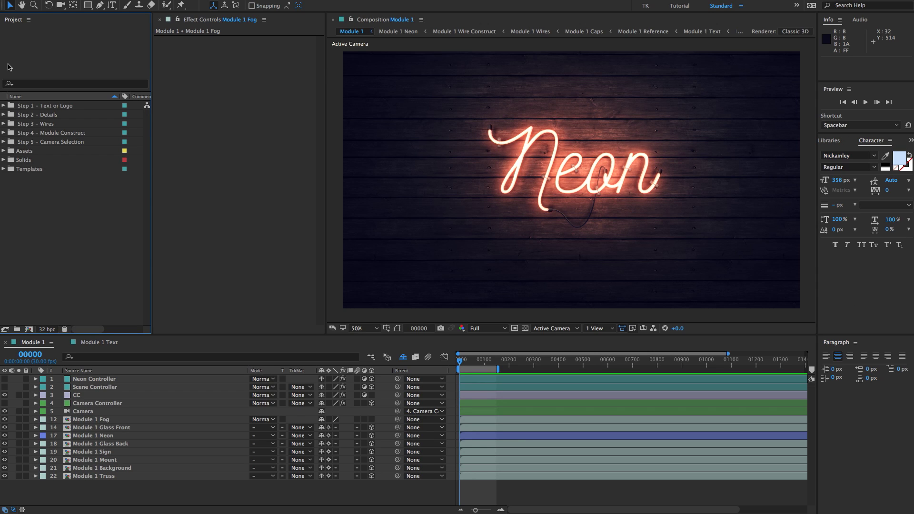
Expand the Templates folder in the project and look over its Step 1 to Step 4 subfolders.
left_click(48, 107)
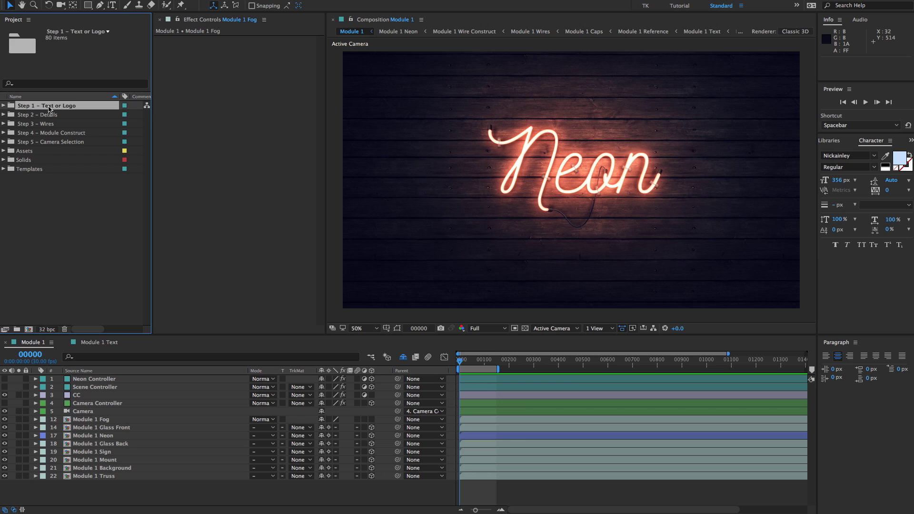
left_click(48, 142, "shift")
left_click(39, 170)
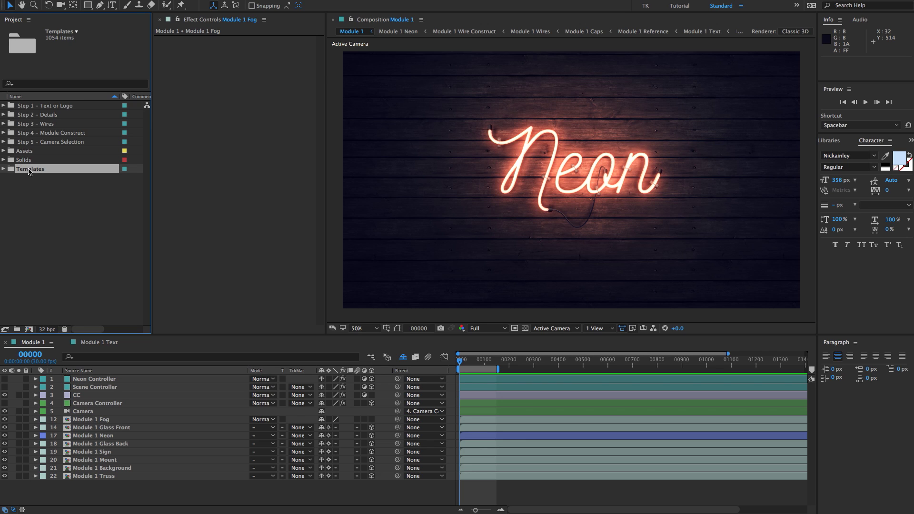
left_click(4, 169)
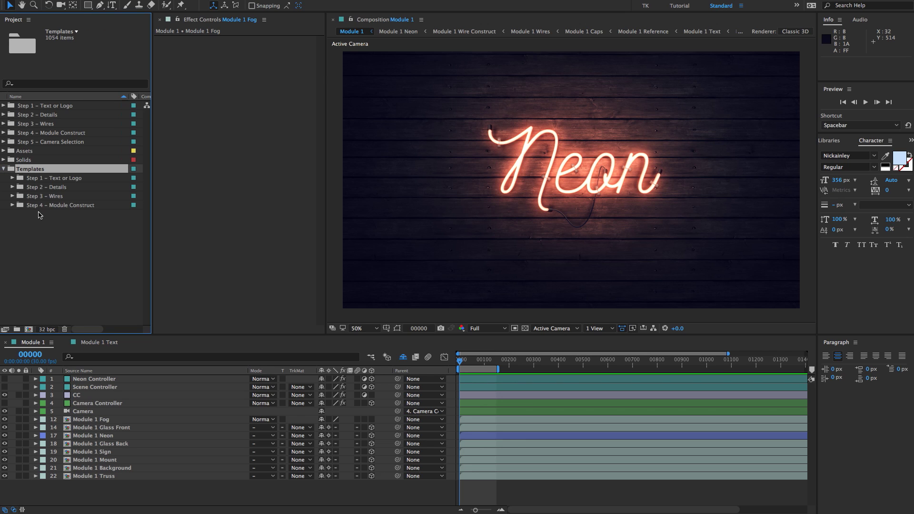
left_click(54, 214)
left_click(46, 178)
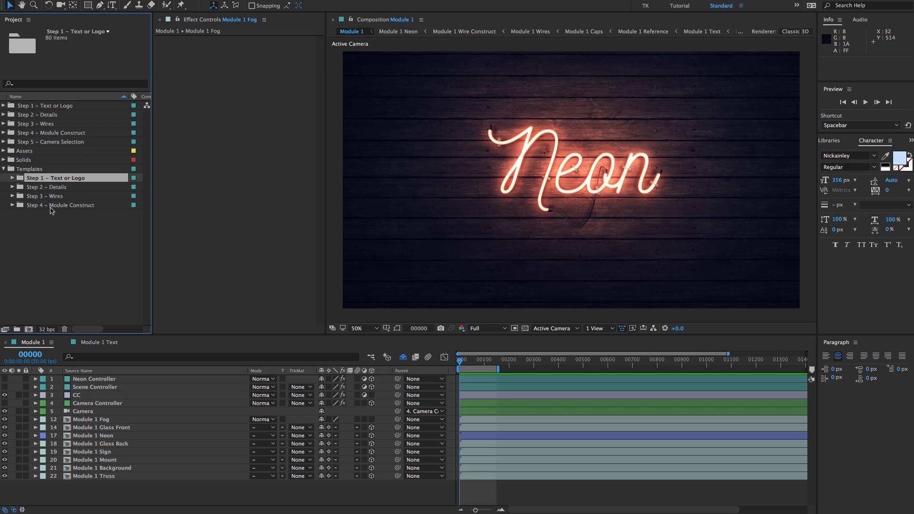
left_click(50, 206, "shift")
Compare the main Step 1 to Step 5 folders with the matching step folders inside Templates.
left_click(39, 106)
left_click(38, 170)
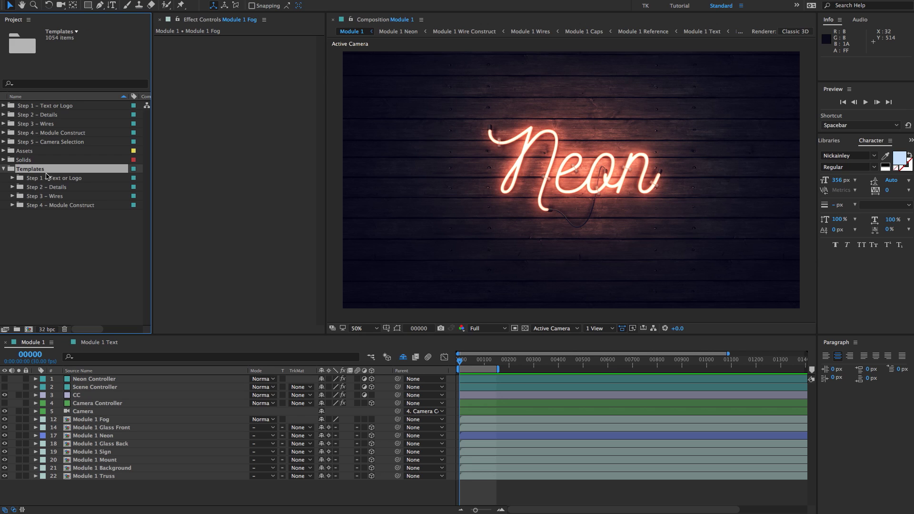
left_click(42, 108)
left_click(42, 142, "shift")
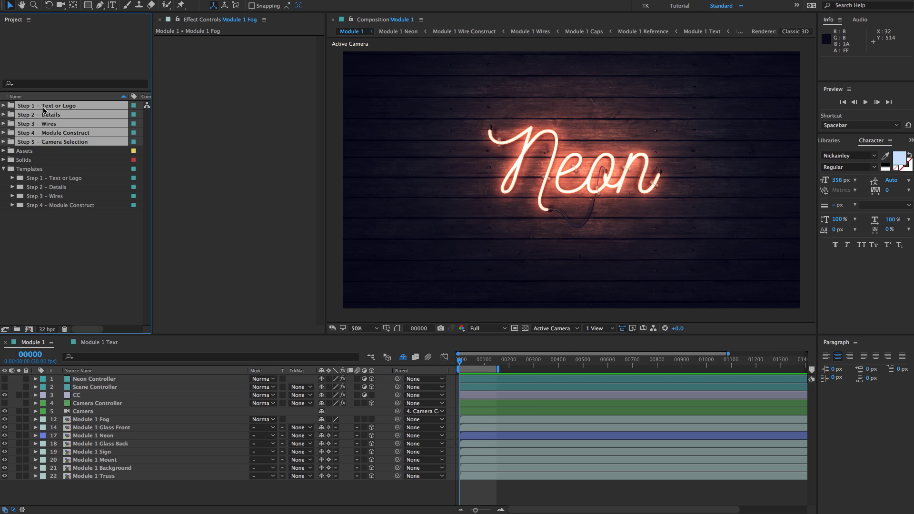
left_click(40, 215)
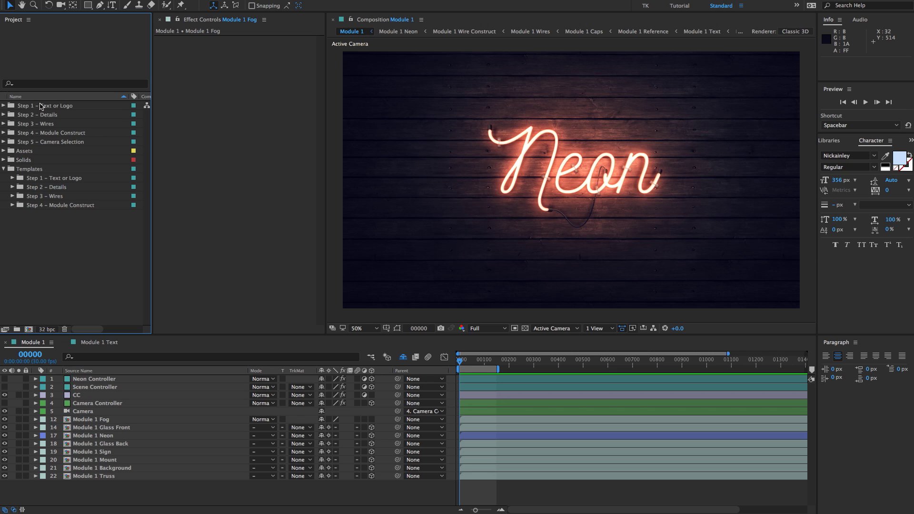
left_click(40, 106)
left_click(47, 134, "shift")
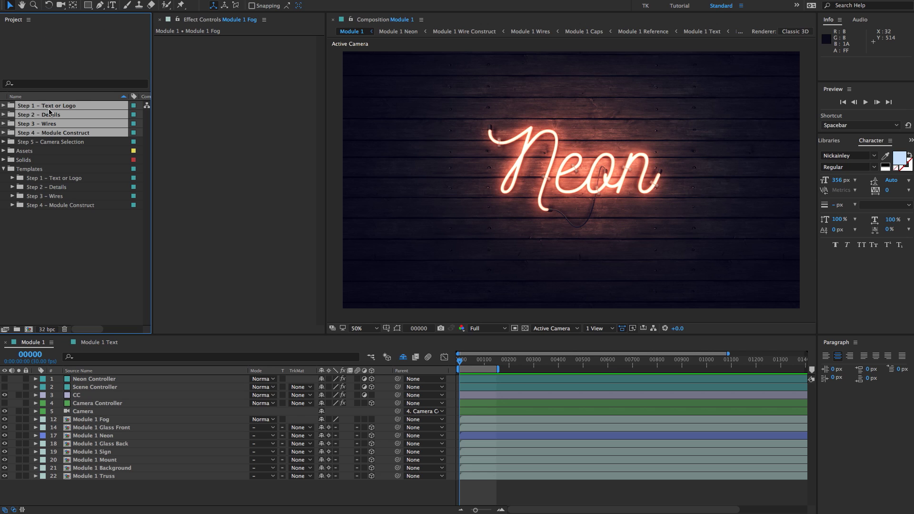
left_click(80, 265)
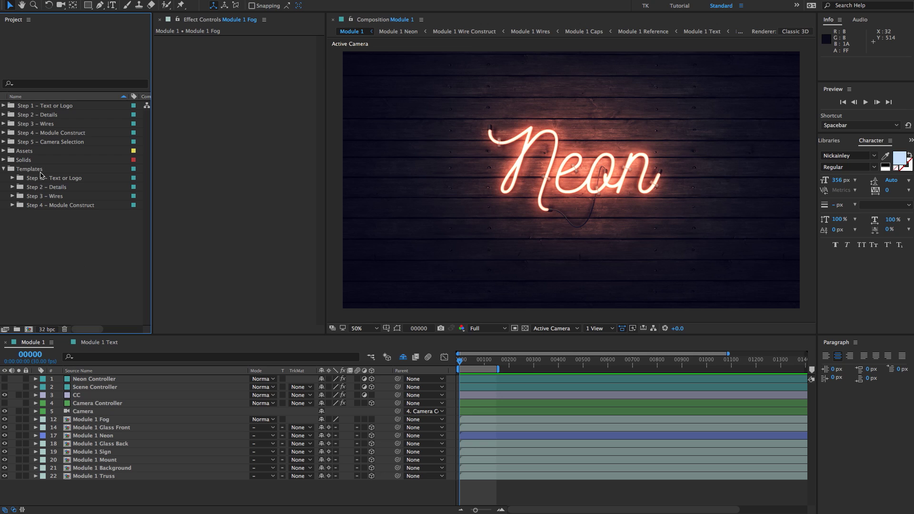
left_click(28, 171)
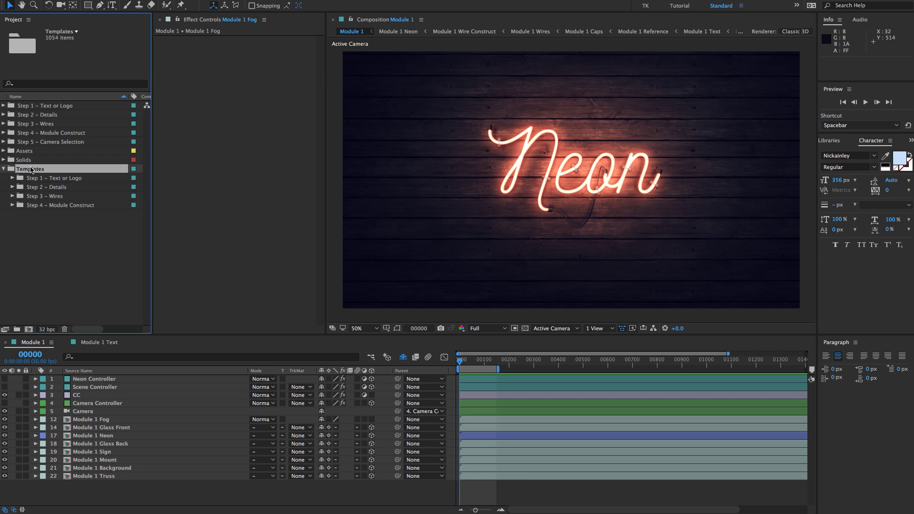
left_click(41, 179)
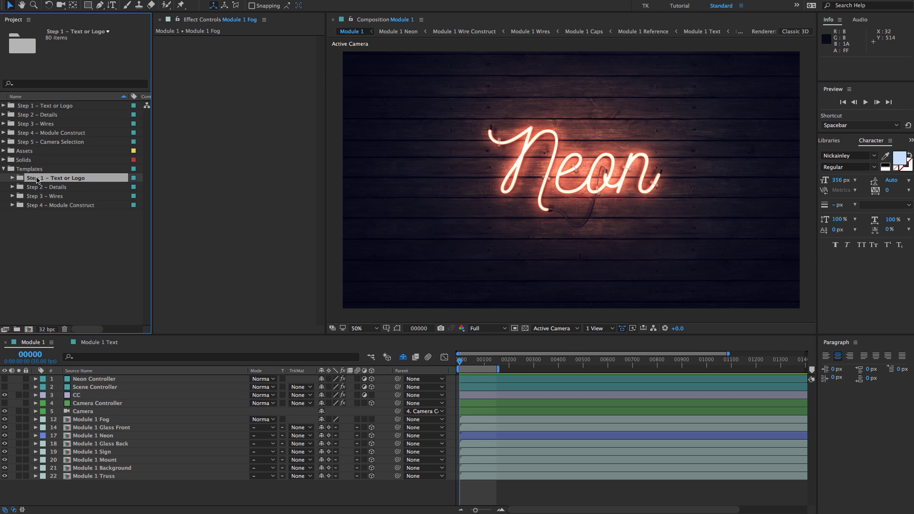
Open the Brick Text composition from the Step 1 - Text or Logo folder inside Templates, and collapse that folder again.
left_click(11, 178)
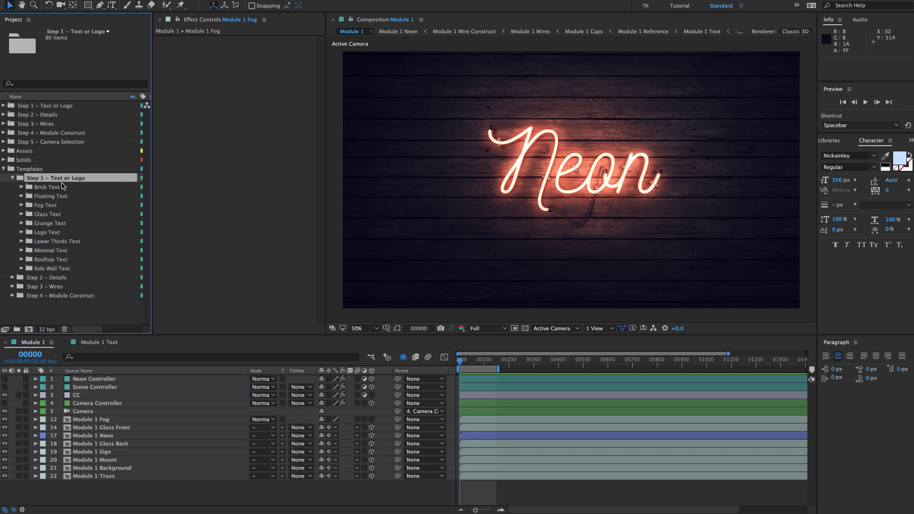
left_click(41, 187)
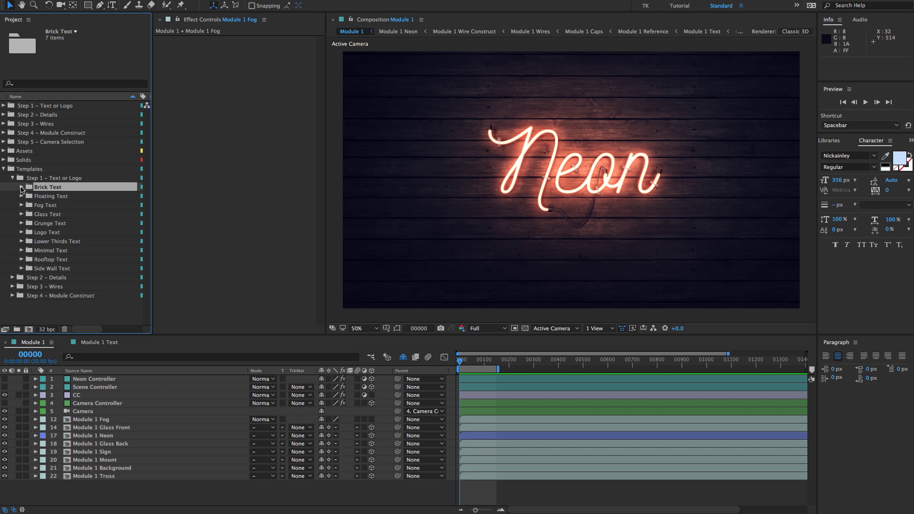
left_click(21, 187)
left_click(58, 206)
double_click(57, 205)
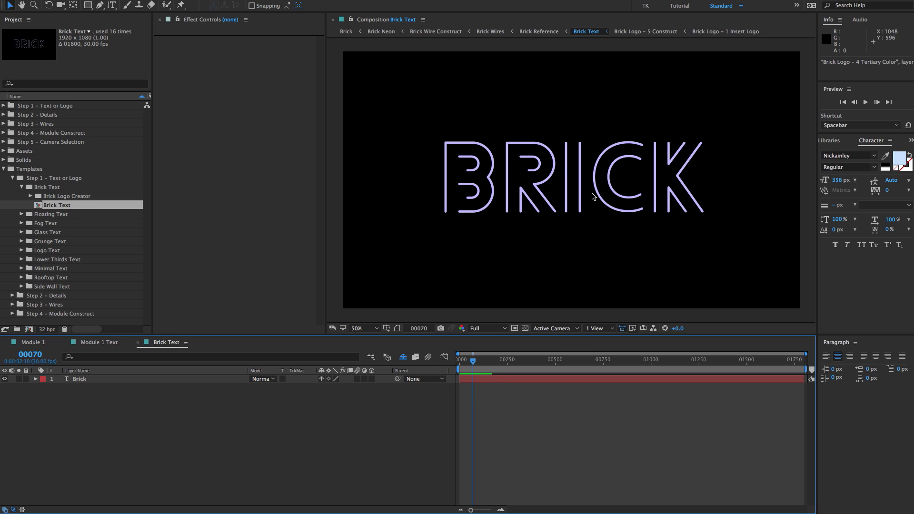
left_click(22, 190)
left_click(21, 187)
left_click(13, 178)
Look through the Brick Details folder under Step 2 - Details inside Templates, and collapse Step 2 again.
left_click(23, 188)
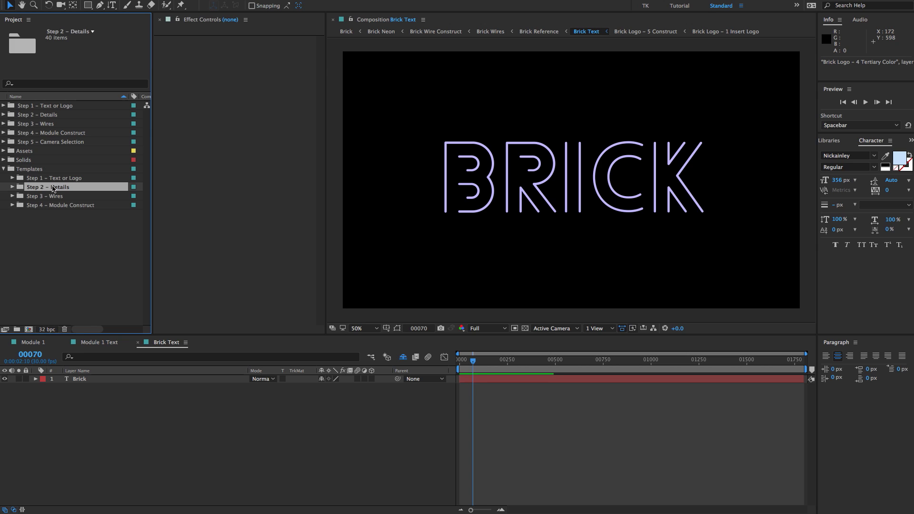
left_click(12, 187)
left_click(29, 196)
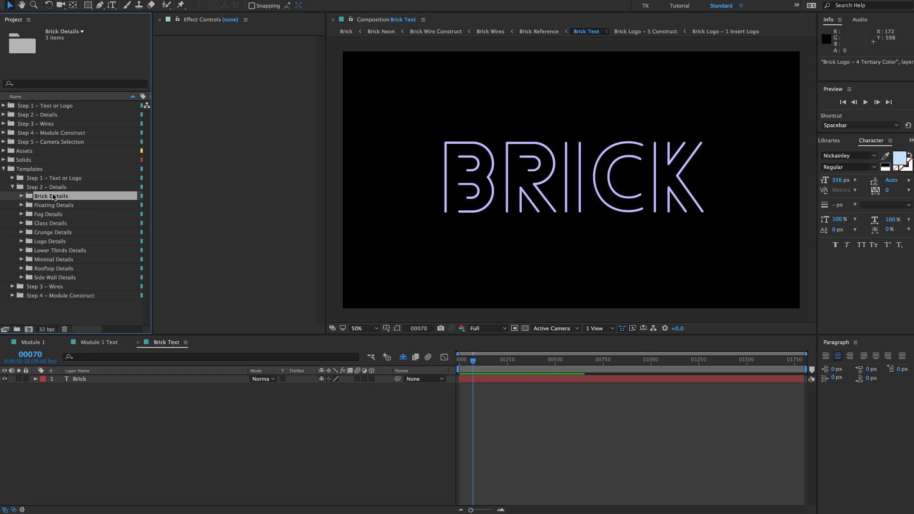
left_click(21, 196)
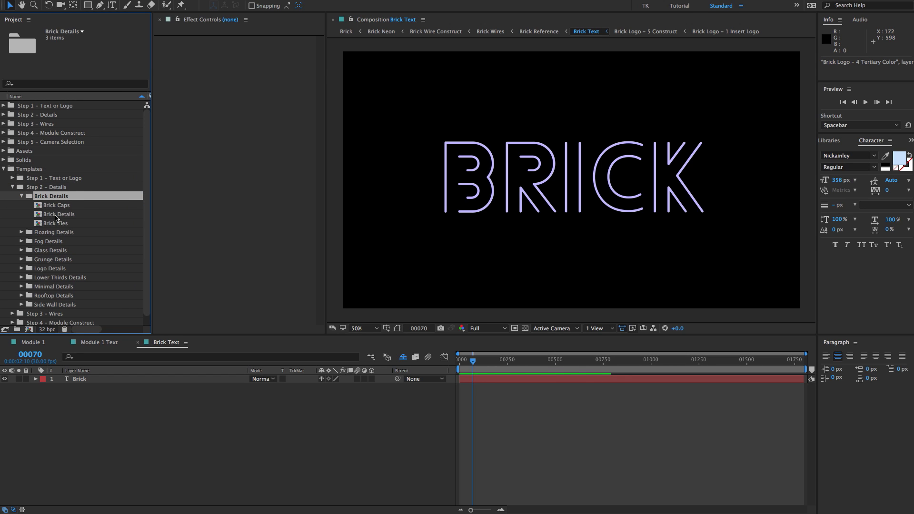
left_click(13, 187)
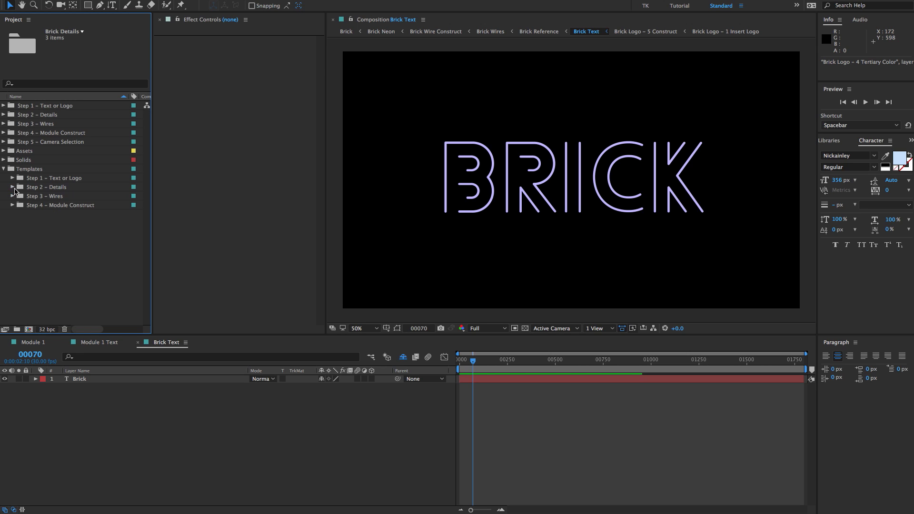
Open the finished Brick composition from the Brick folder under Step 4 - Module Construct inside Templates.
left_click(26, 199)
left_click(24, 205)
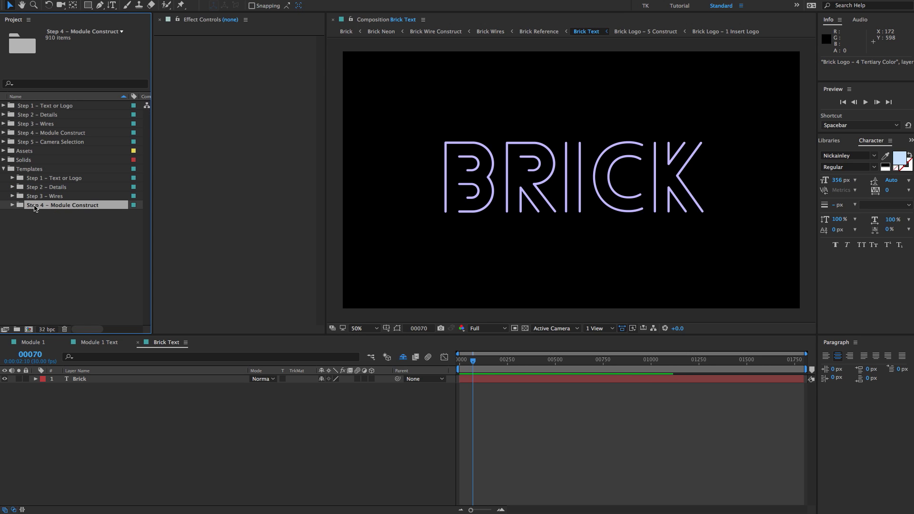
left_click(13, 204)
left_click(50, 214)
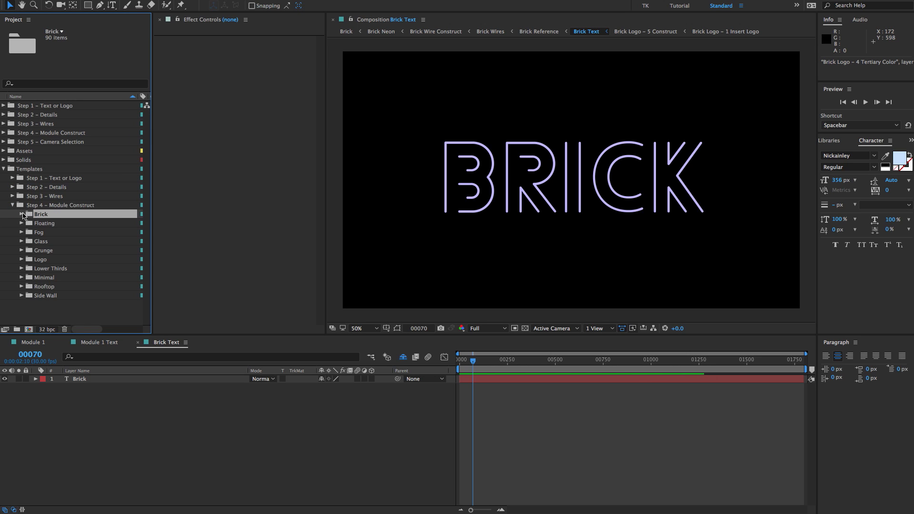
left_click(21, 213)
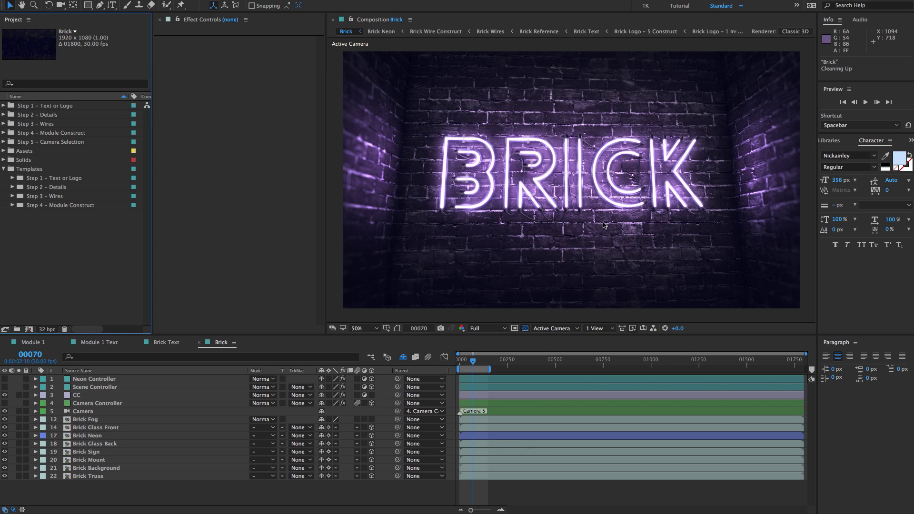
left_click(65, 225)
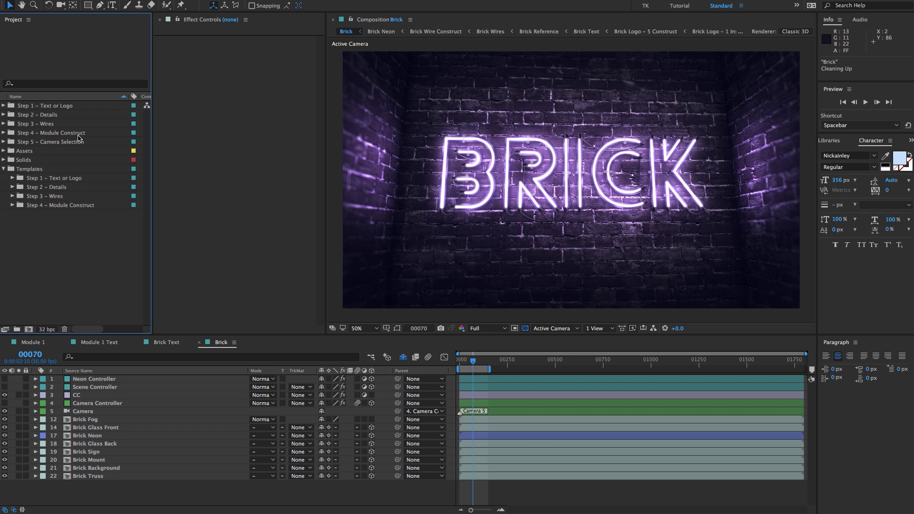
Look over the main Step 1 to Step 5 folders as a group, leaving them and the Templates folder collapsed.
left_click(62, 105)
left_click(49, 143, "shift")
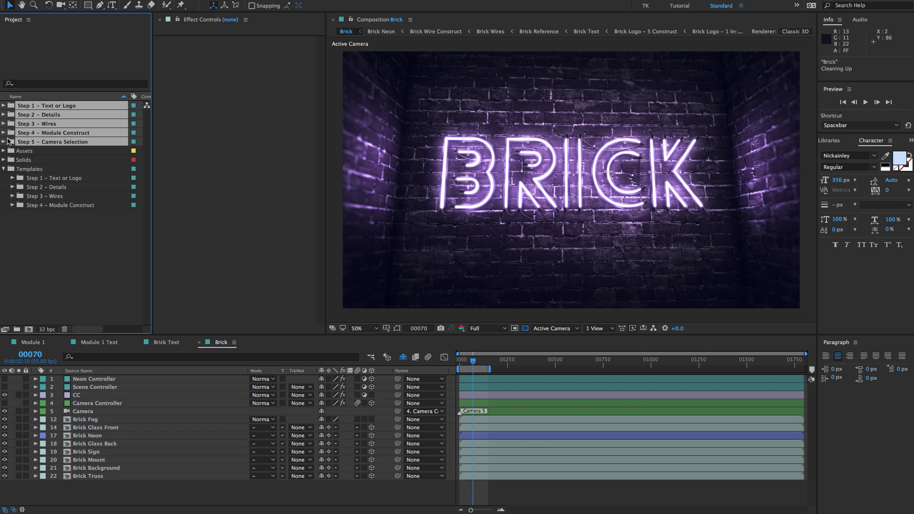
left_click(4, 142)
left_click(4, 133)
left_click(52, 229)
left_click(42, 168)
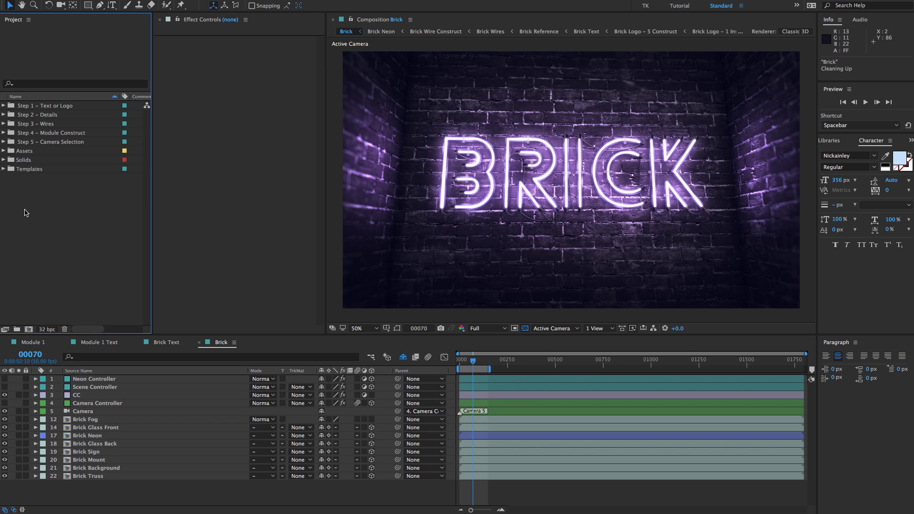
Find the Module 5 Text folder in the main Step 1 folder and the Module 5 Details folder in Step 2.
left_click(43, 106)
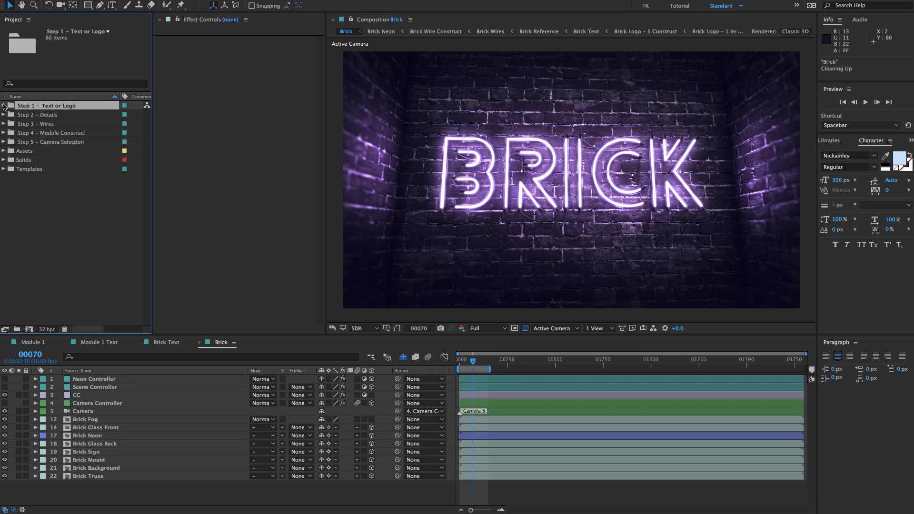
left_click(4, 105)
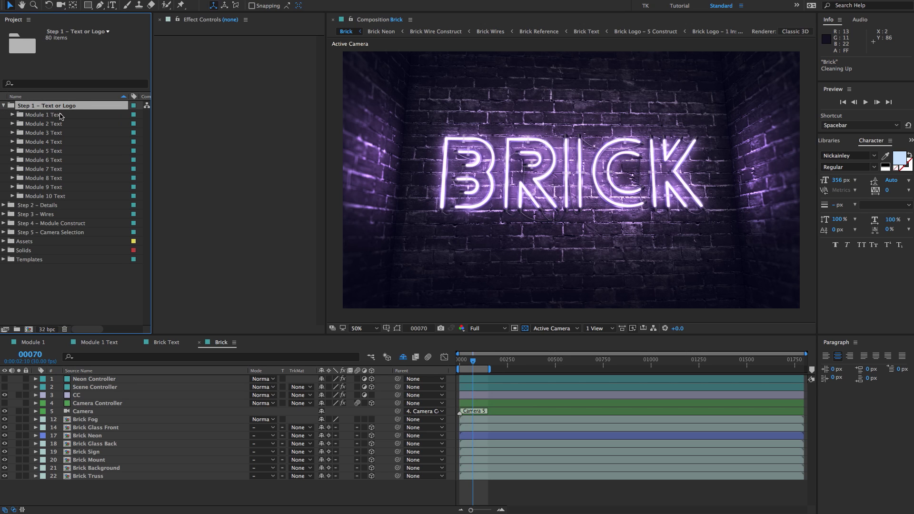
left_click(67, 151)
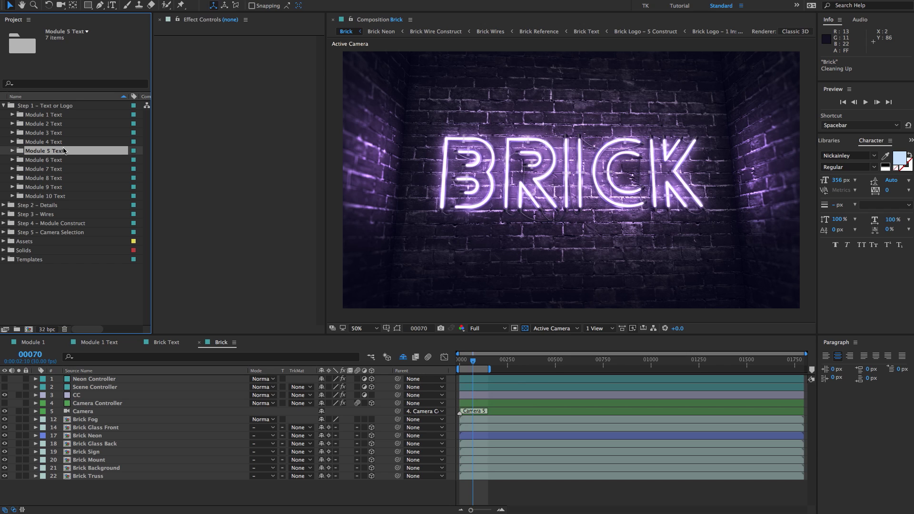
left_click(4, 108)
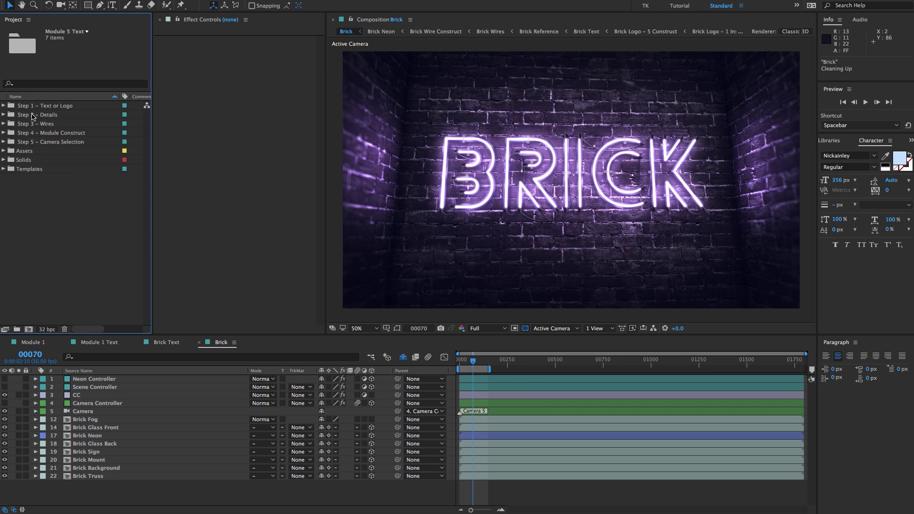
left_click(38, 115)
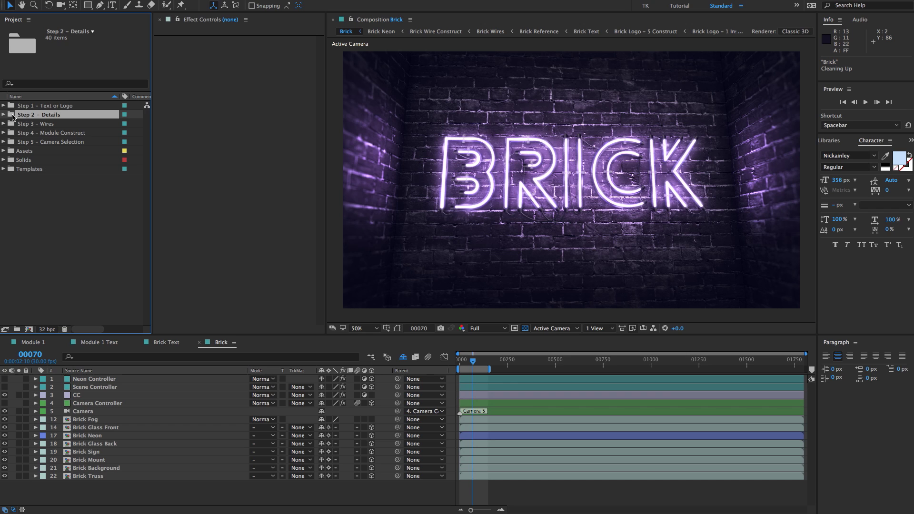
left_click(4, 116)
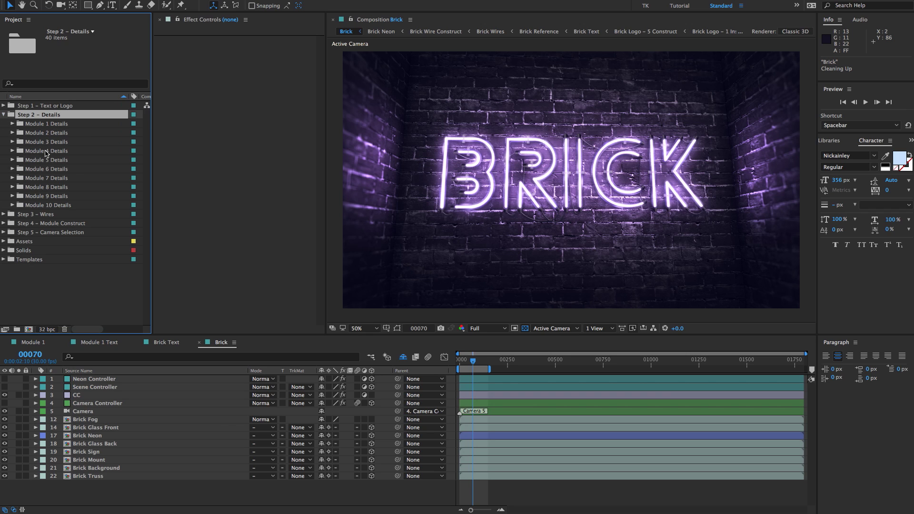
left_click(36, 160)
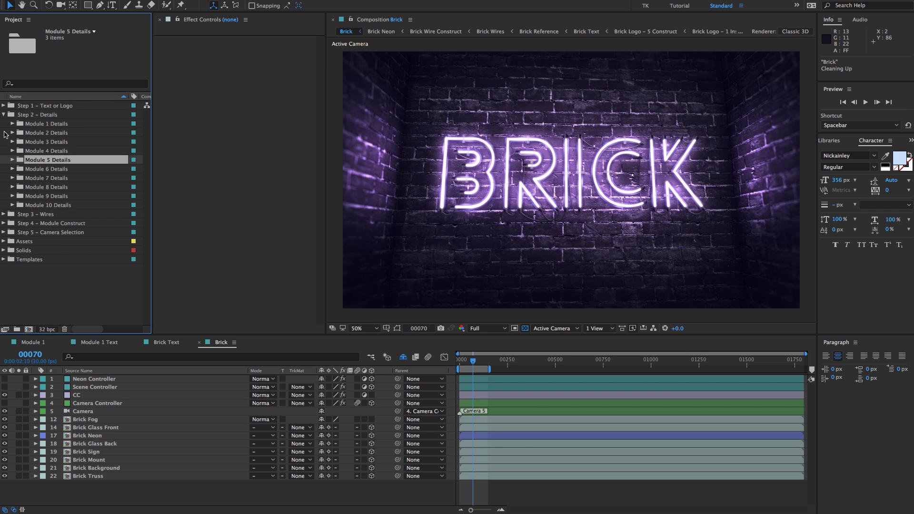
left_click(4, 115)
Find the Module 5 Wires folder in Step 3 and the Module 5 composition in Step 4 - Module Construct.
left_click(33, 124)
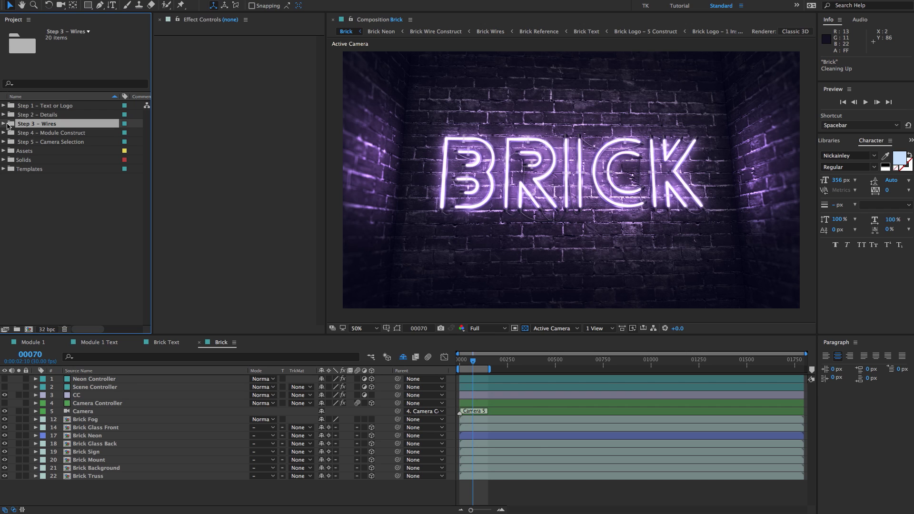
left_click(4, 123)
left_click(42, 169)
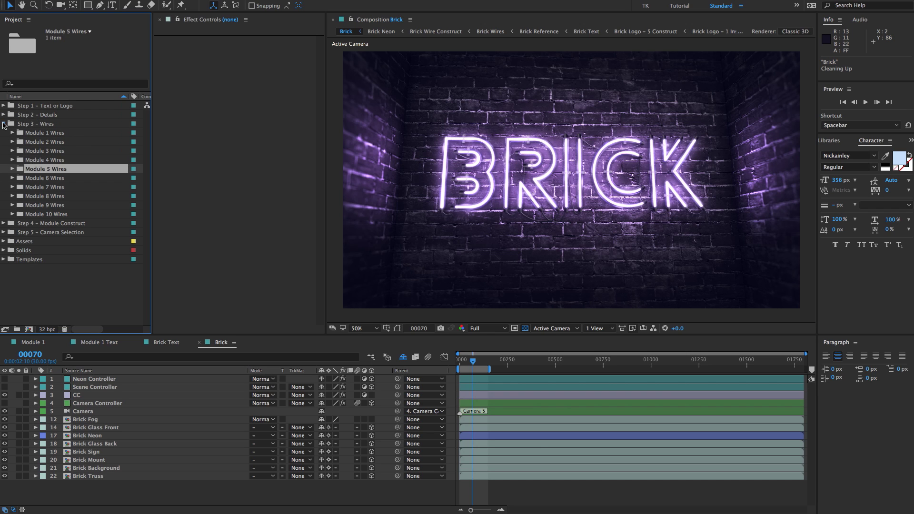
left_click(3, 123)
left_click(3, 132)
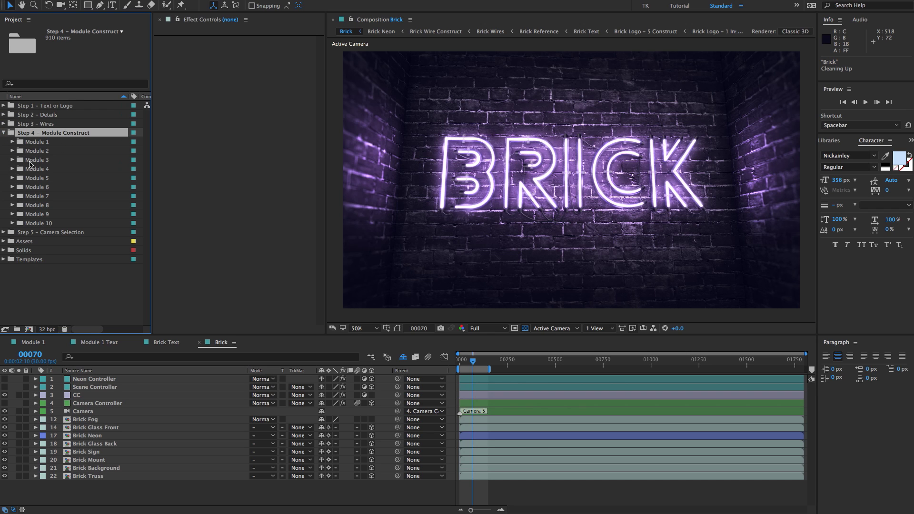
left_click(43, 180)
left_click(13, 177)
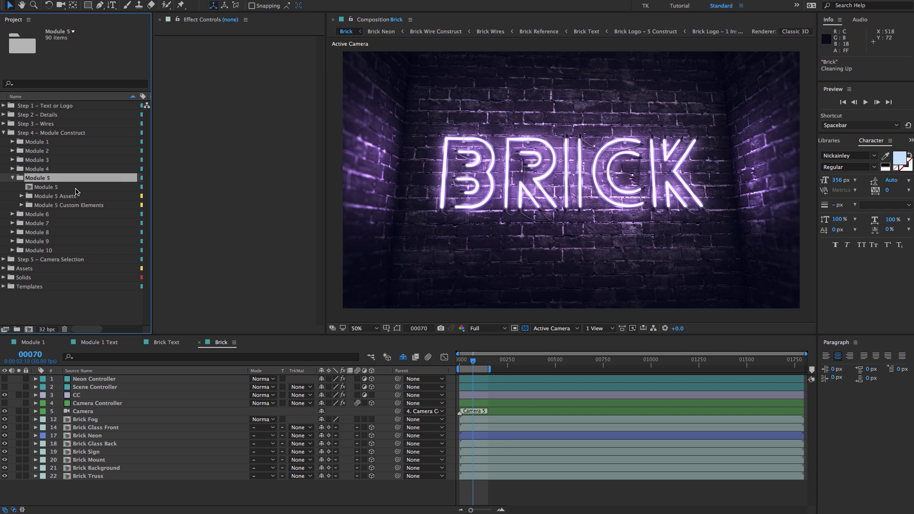
left_click(65, 187)
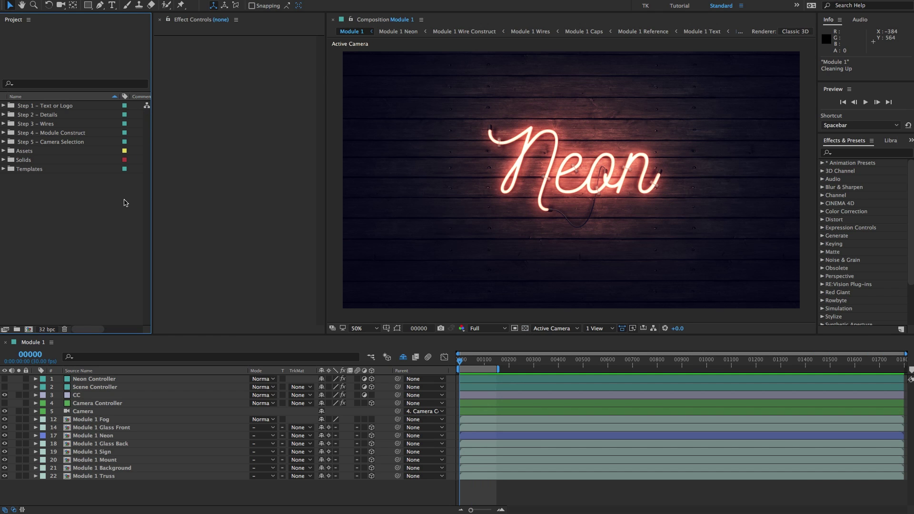
left_click(70, 109)
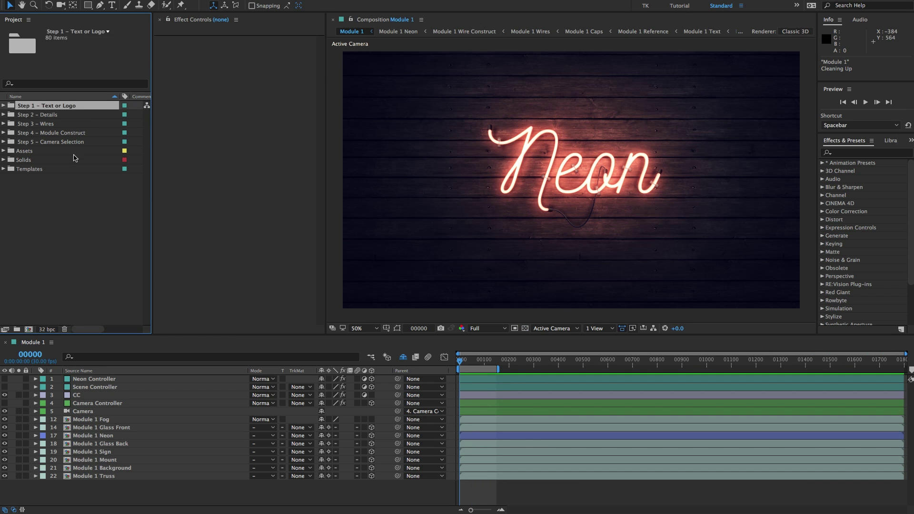
left_click(117, 219)
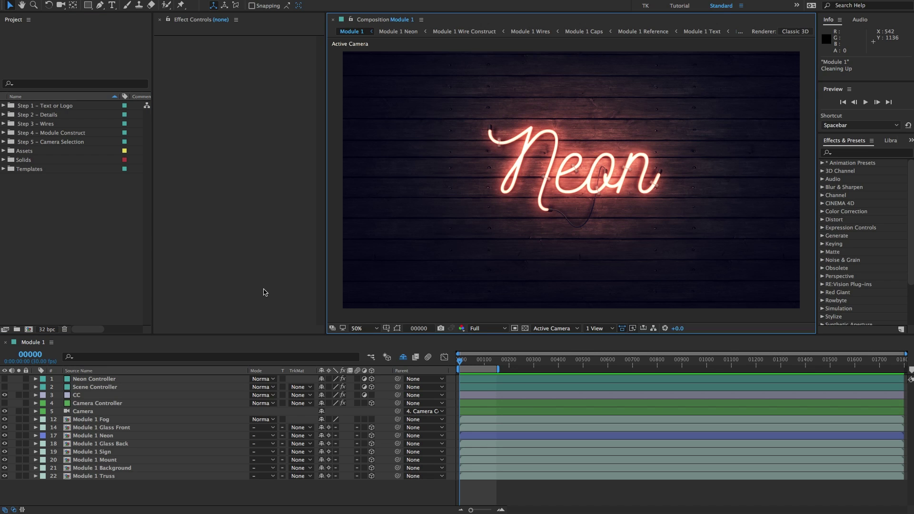
Set the Module 1 composition's preview resolution to Half.
left_click(483, 329)
left_click(484, 361)
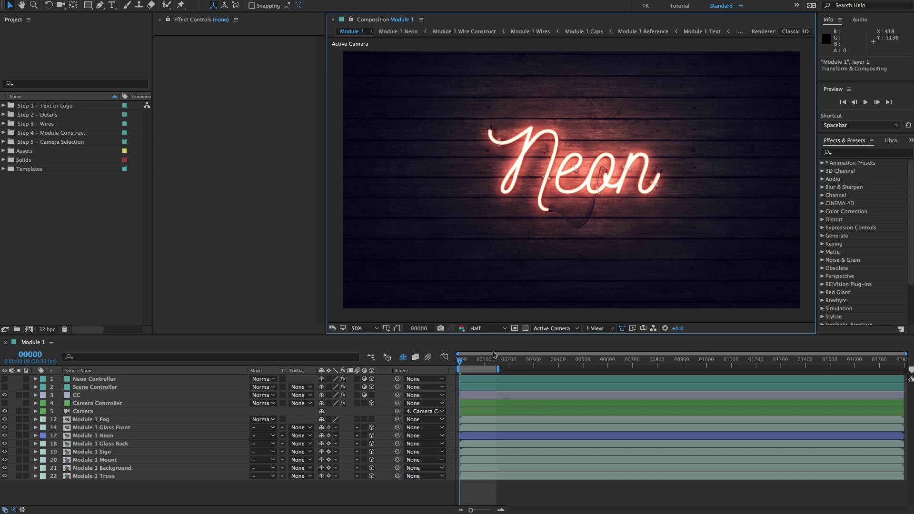
left_click(492, 328)
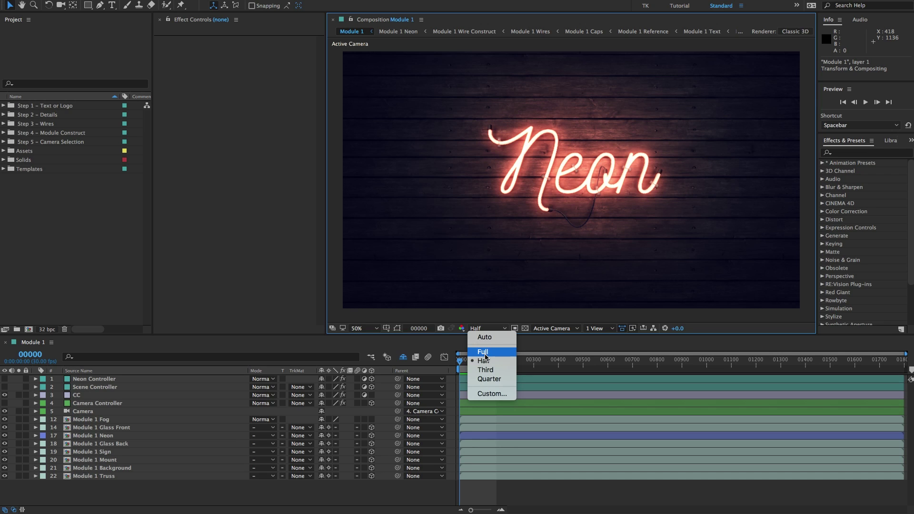
left_click(484, 361)
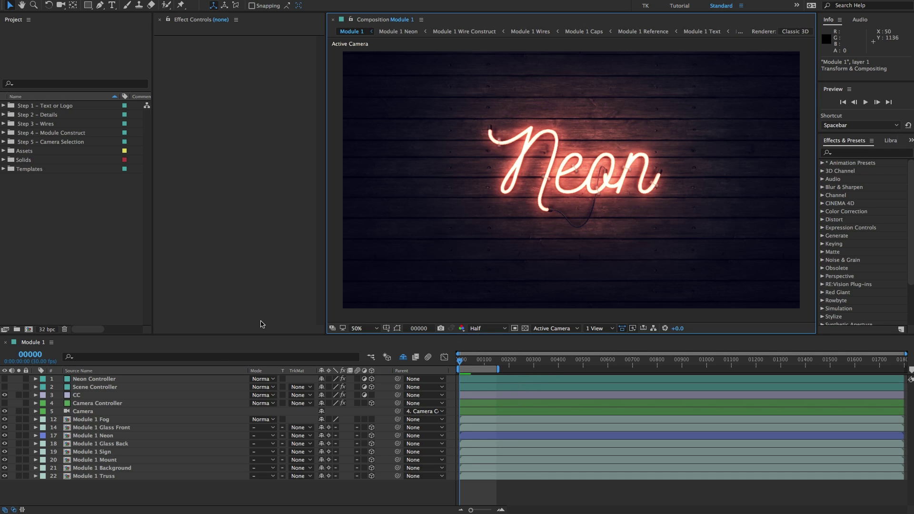
Look over the Neon Controller's effects, and turn on Enable Quick Edit Mode in the Scene Controller layer.
left_click(107, 379)
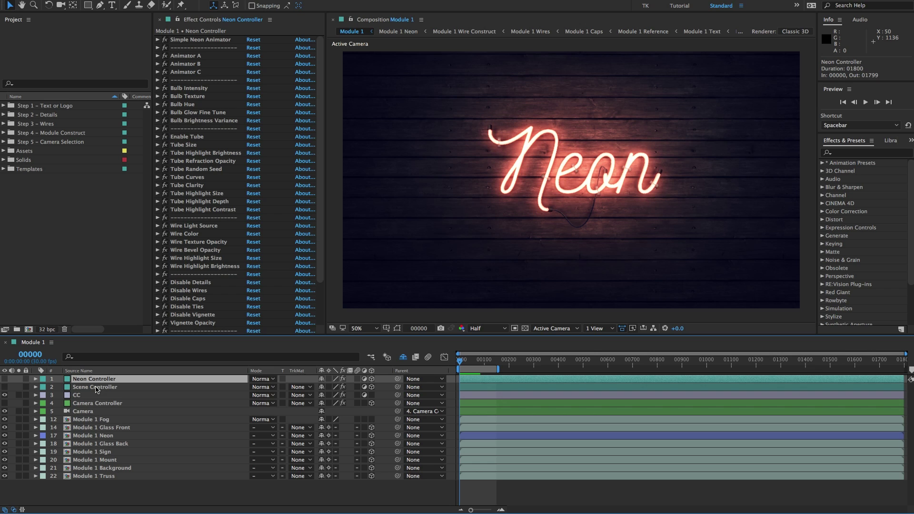
left_click(98, 387)
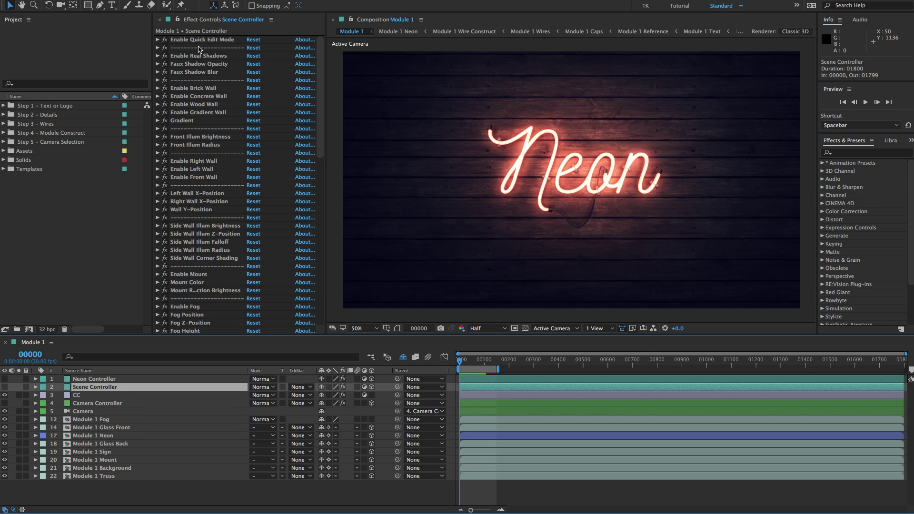
left_click(175, 40)
left_click(157, 39)
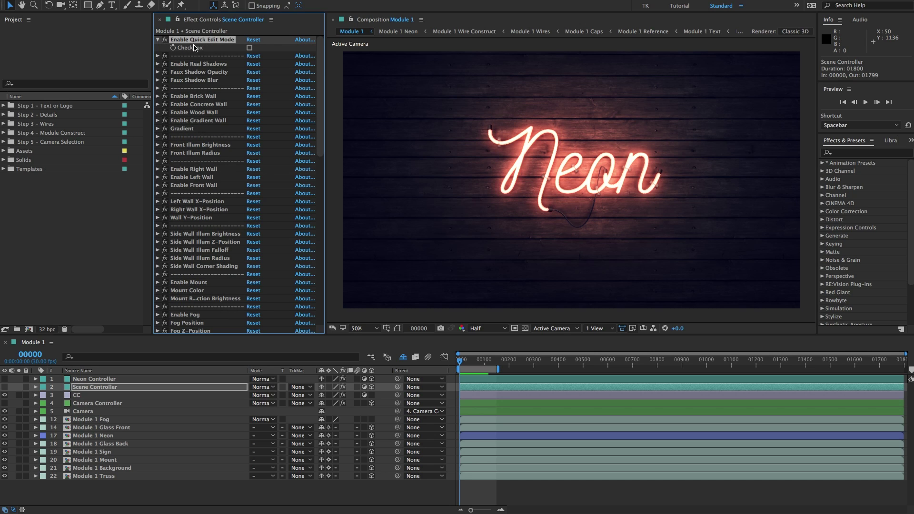
left_click(249, 48)
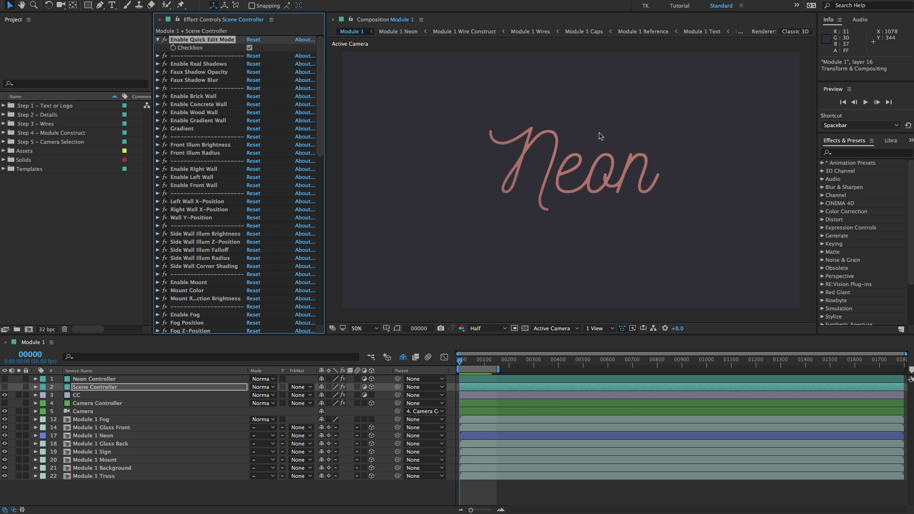
Look over the Neon Controller's Disable Details, Wires, Caps, Ties and Vignette effects and its Vignette Opacity effect.
left_click(100, 379)
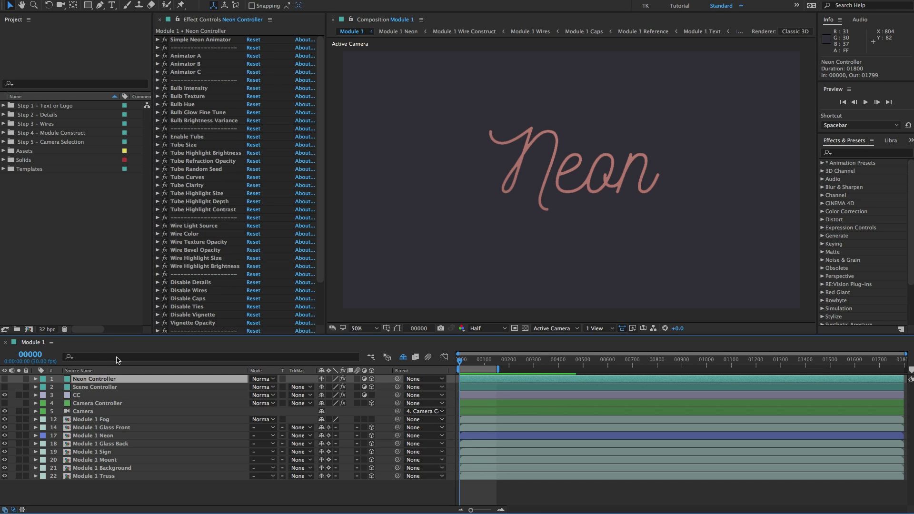
scroll(217, 81, "down", 3)
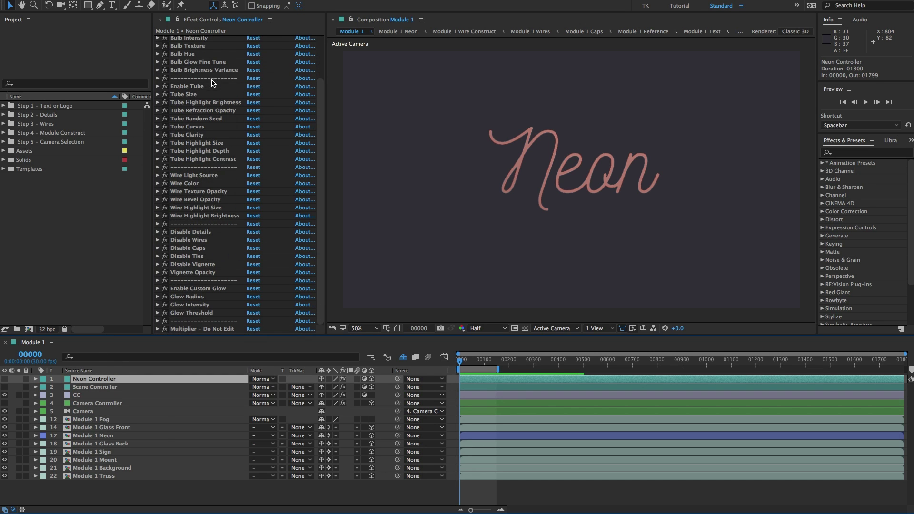
left_click(192, 233)
left_click(190, 272, "shift")
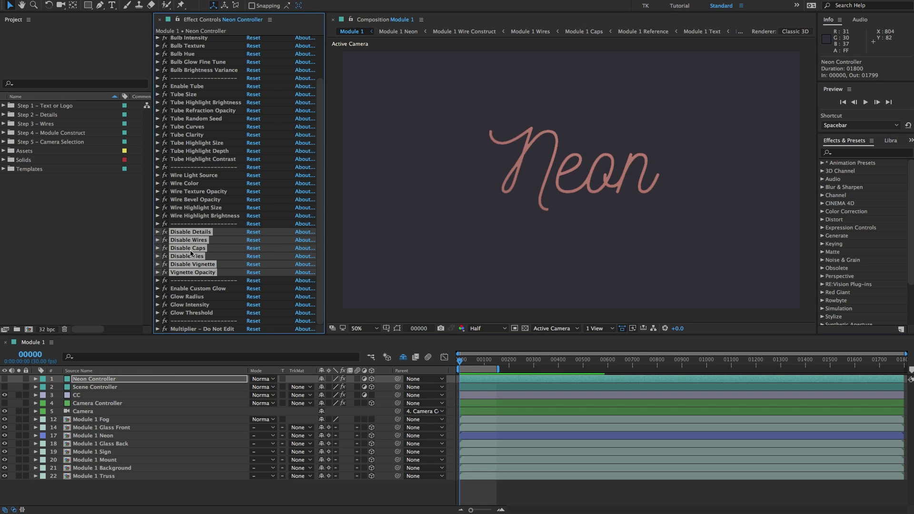
left_click(200, 232)
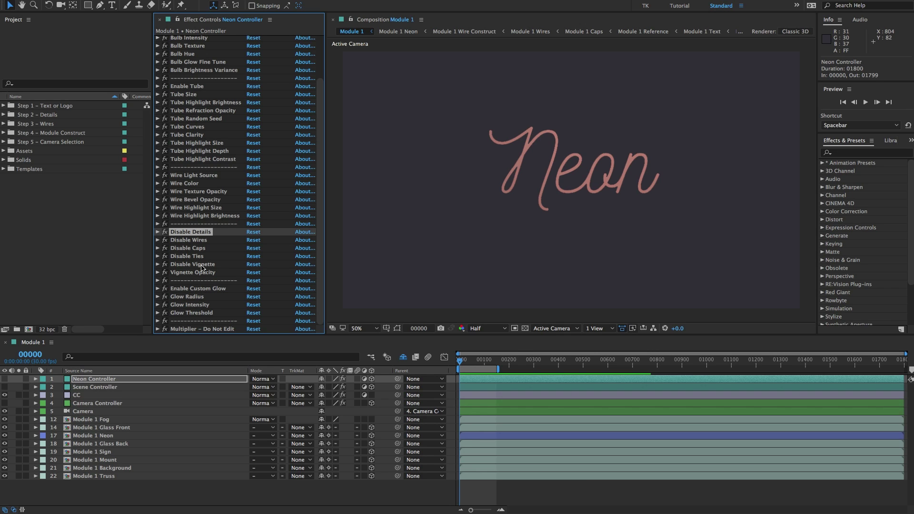
left_click(199, 249)
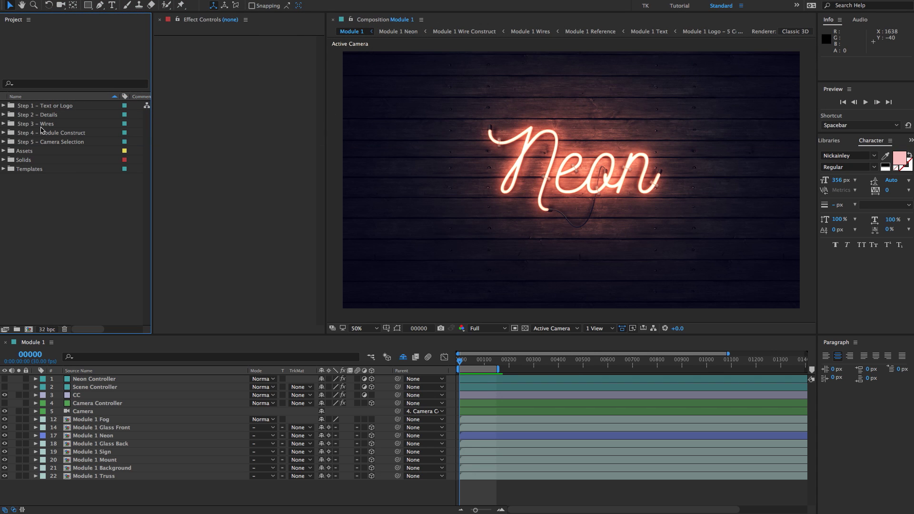
Open the Module 1 Text composition from the Module 1 Text folder inside Step 1 – Text or Logo.
left_click(36, 107)
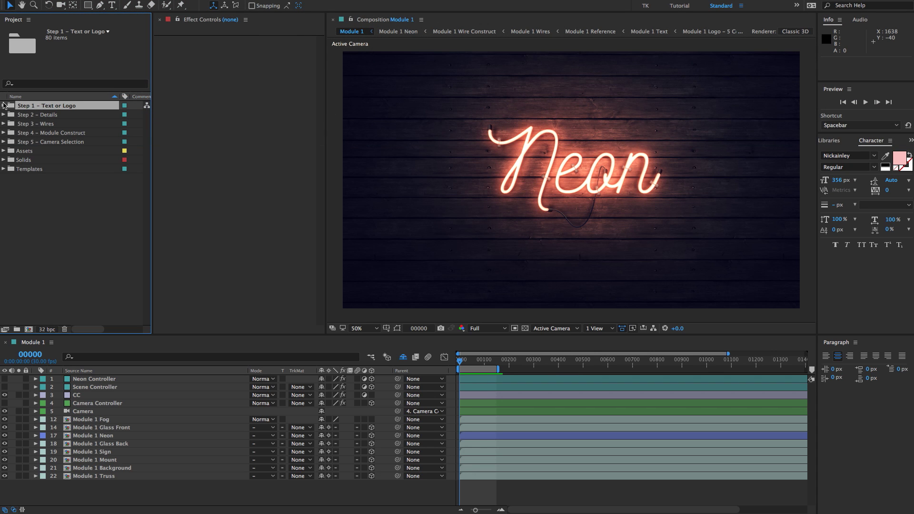
left_click(3, 106)
left_click(57, 116)
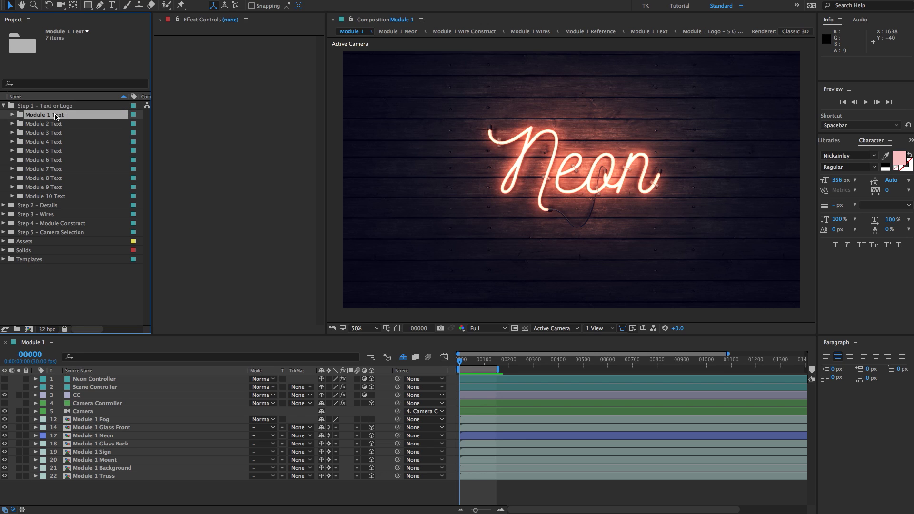
left_click(13, 115)
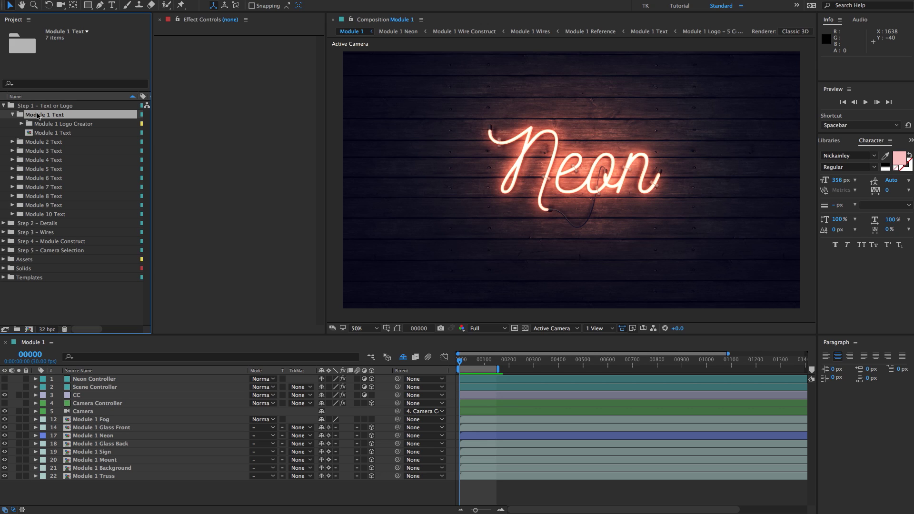
left_click(48, 124)
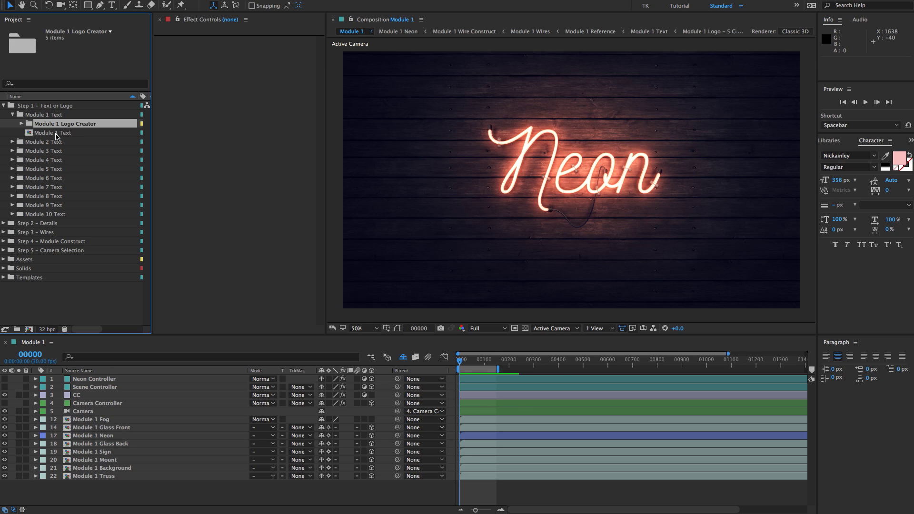
left_click(56, 133)
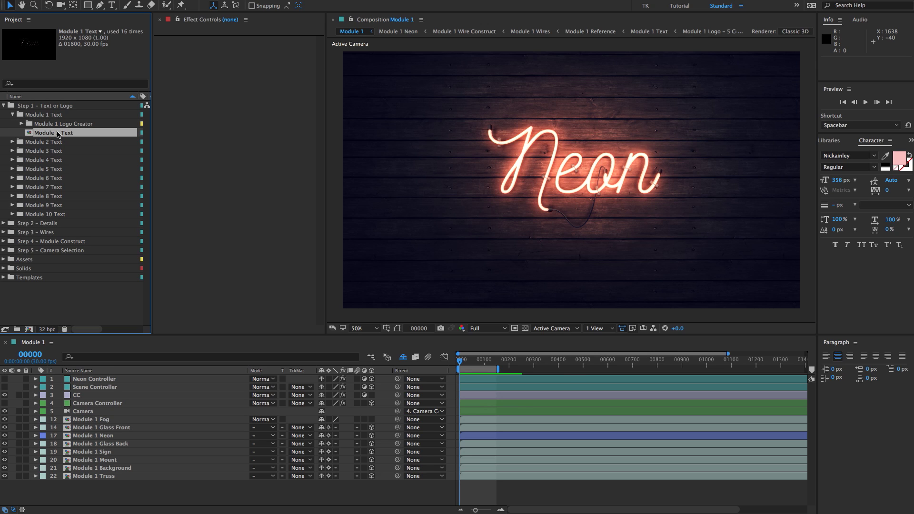
double_click(57, 134)
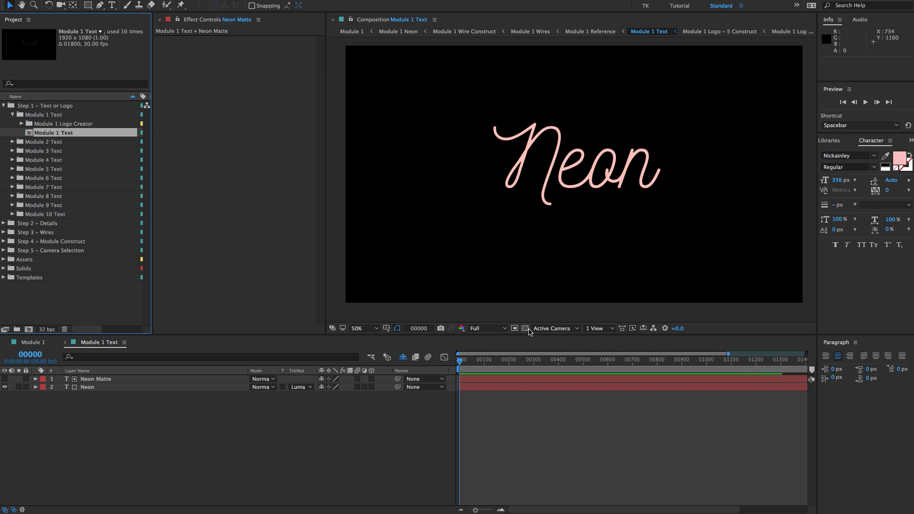
Toggle the transparency grid on and off to check the background of the Module 1 Text composition.
left_click(525, 328)
left_click(525, 329)
left_click(525, 329)
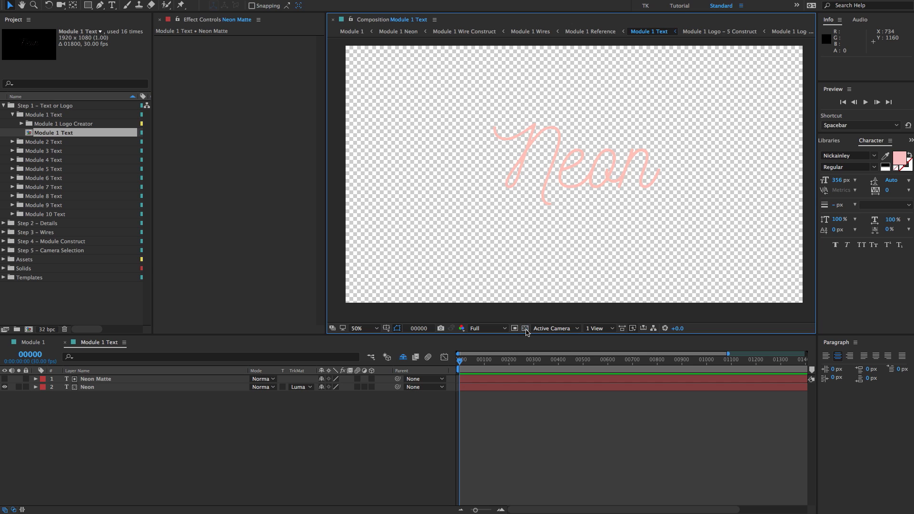
left_click(525, 329)
Examine the Neon Matte and Neon text layers, checking each one's fill color and the matte pairing.
left_click(90, 380)
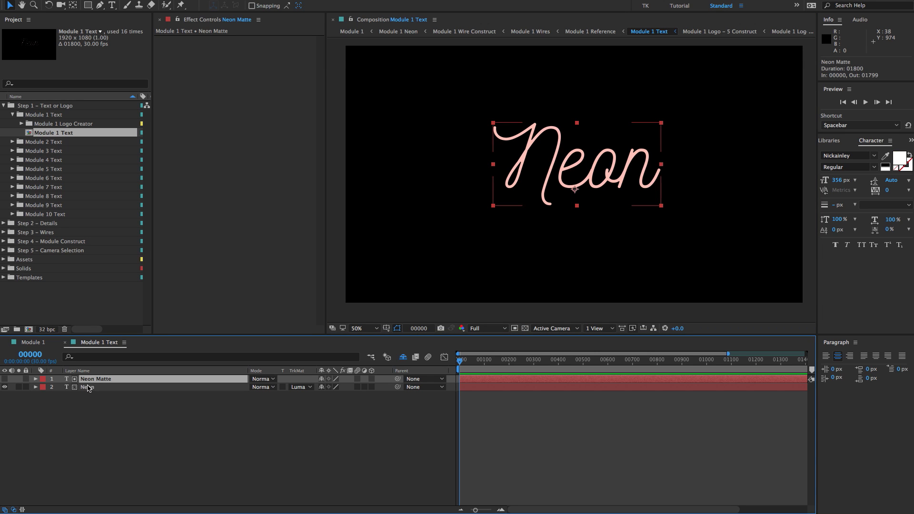
left_click(87, 388, "shift")
left_click(92, 407)
left_click(97, 380)
left_click(95, 387, "shift")
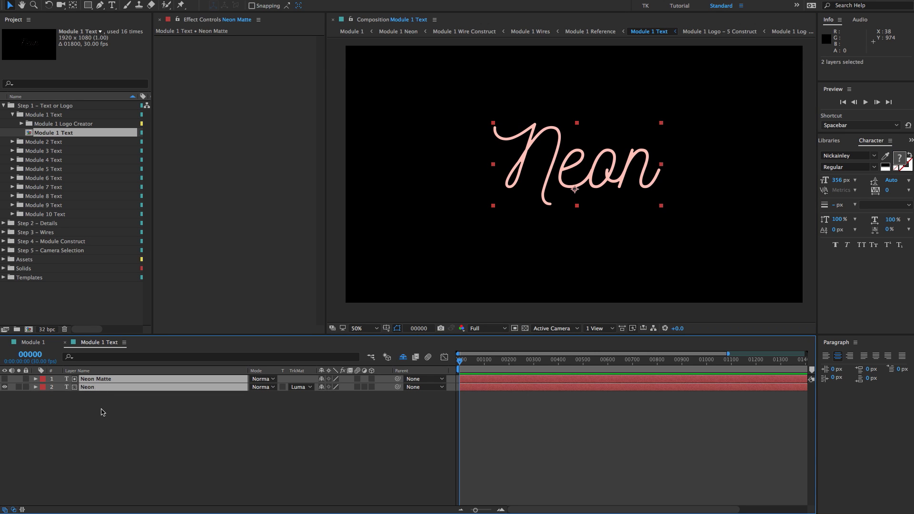
left_click(102, 410)
left_click(90, 388)
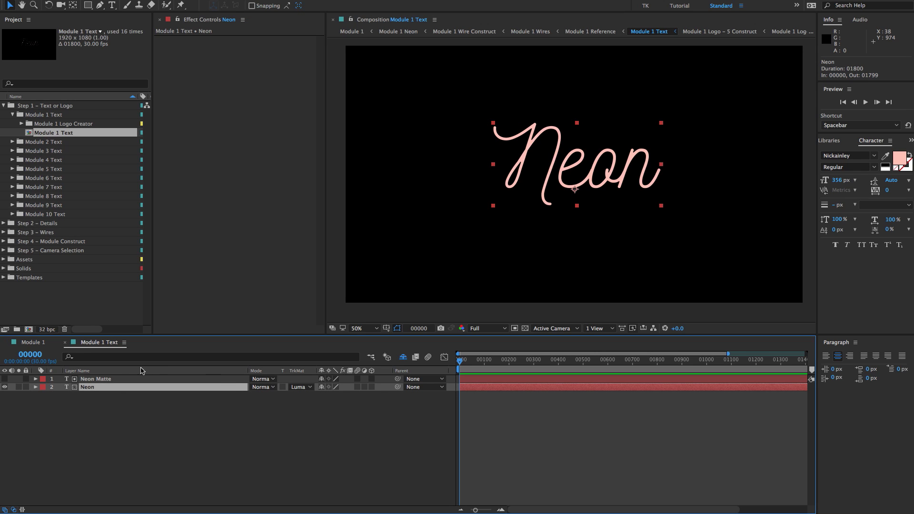
left_click(104, 380)
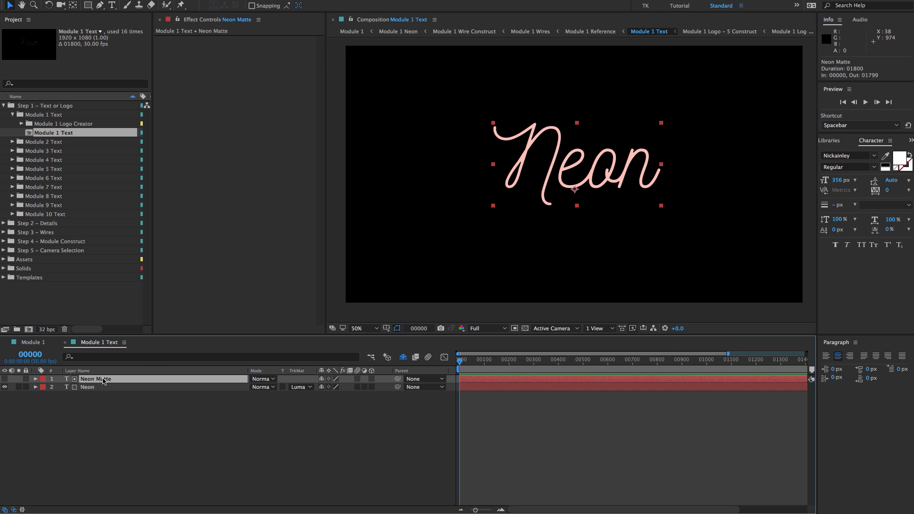
left_click(152, 395)
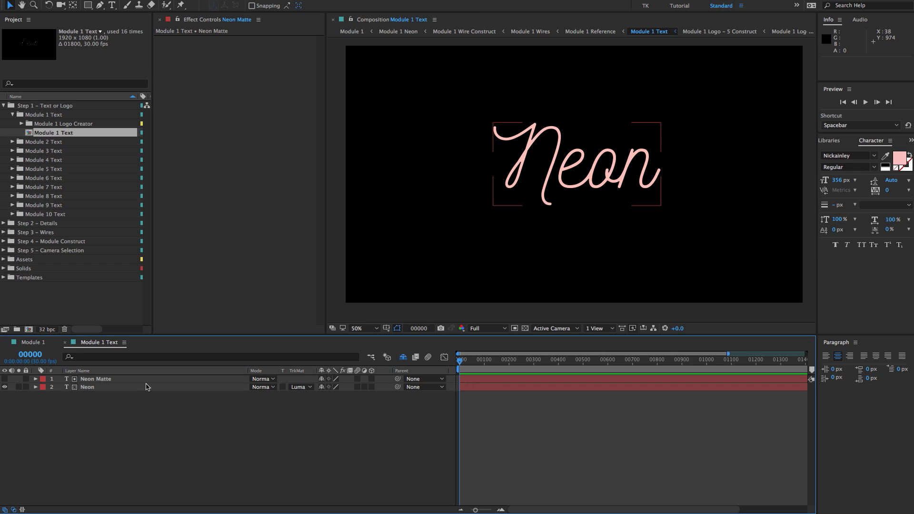
Set the Neon layer to No Track Matte and delete the Neon Matte layer.
left_click(130, 387)
left_click(294, 388)
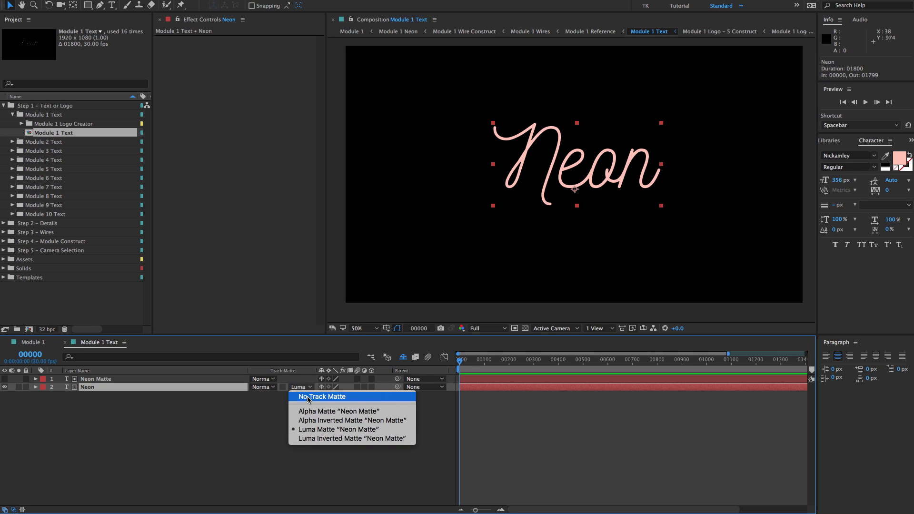
left_click(307, 397)
left_click(122, 381)
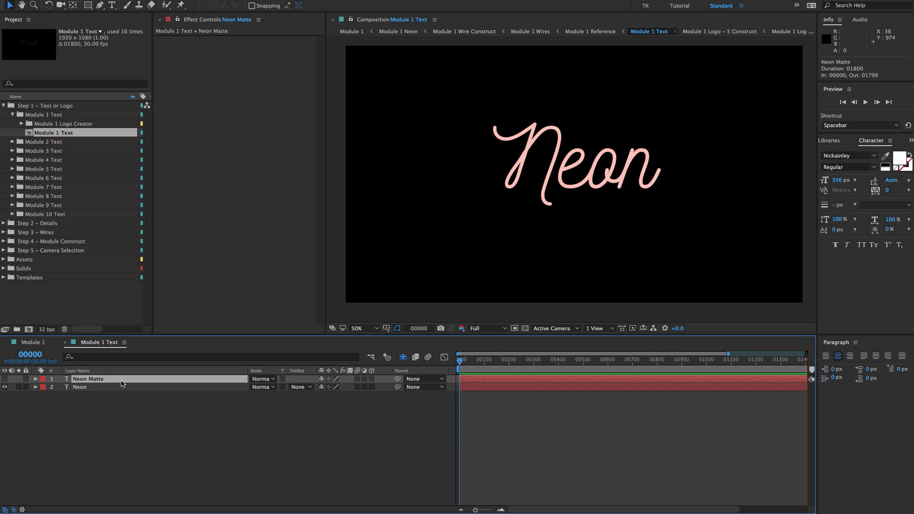
key("Delete")
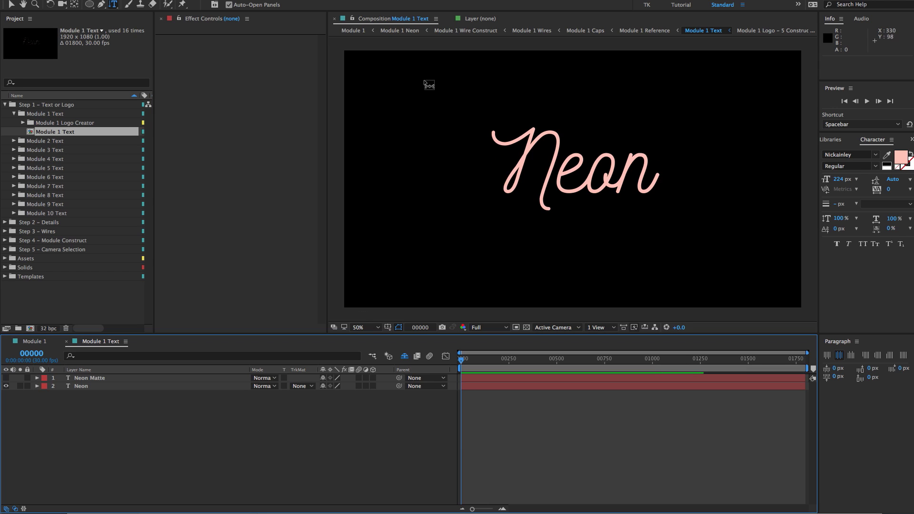
Add a 224 px Nickainley paragraph text layer reading "Text" above the Neon word and move it to about 520, 269.
left_click_drag(387, 66, 539, 135)
type("Te")
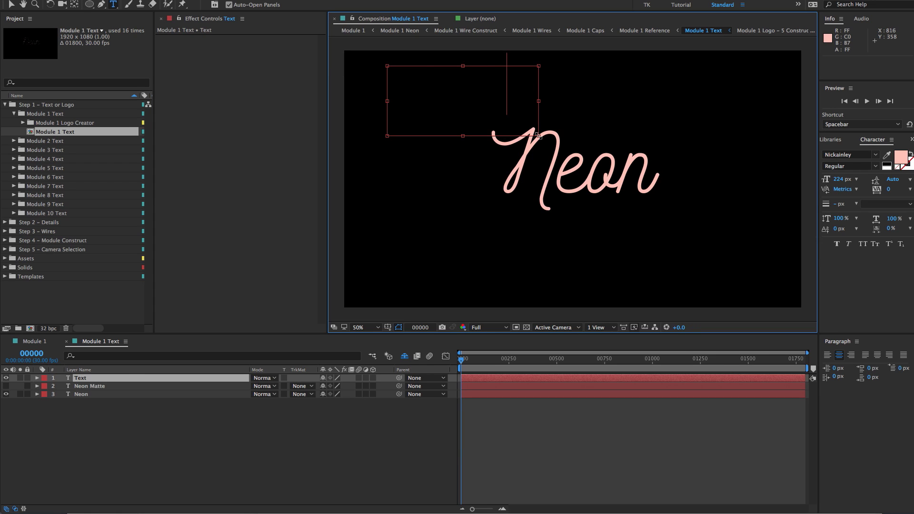
type("xt")
left_click(136, 382)
left_click(136, 379)
key("v")
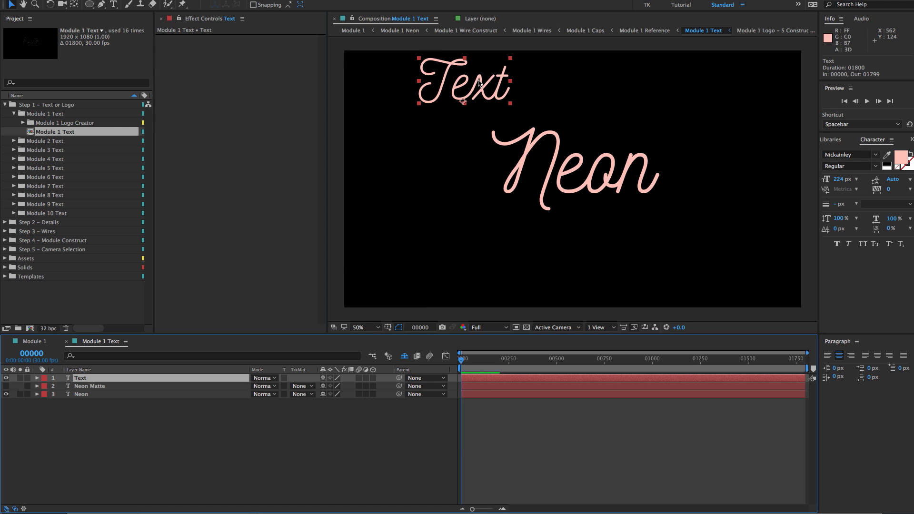
left_click_drag(478, 83, 577, 172)
Compare the stroke thickness of the smaller Text lettering with that of the larger Neon lettering at 50% and 100% magnification.
key("period")
key("space")
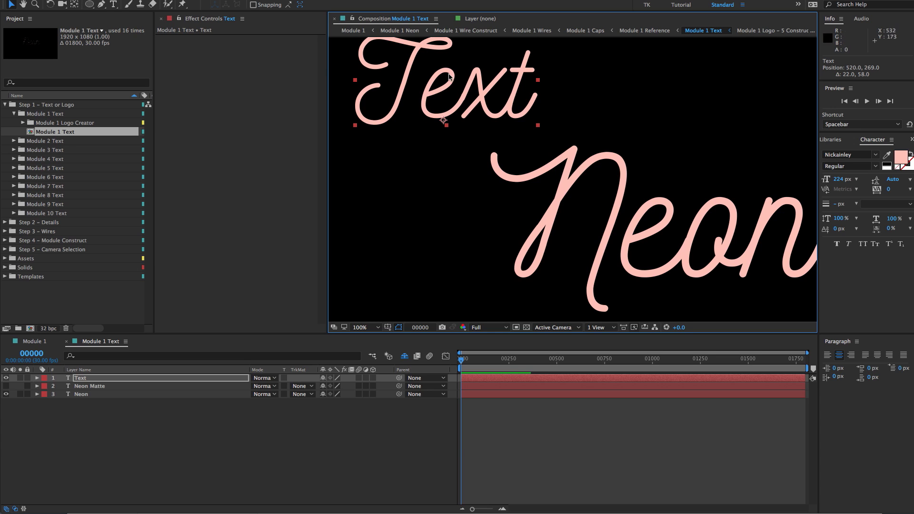
key("comma")
key("period")
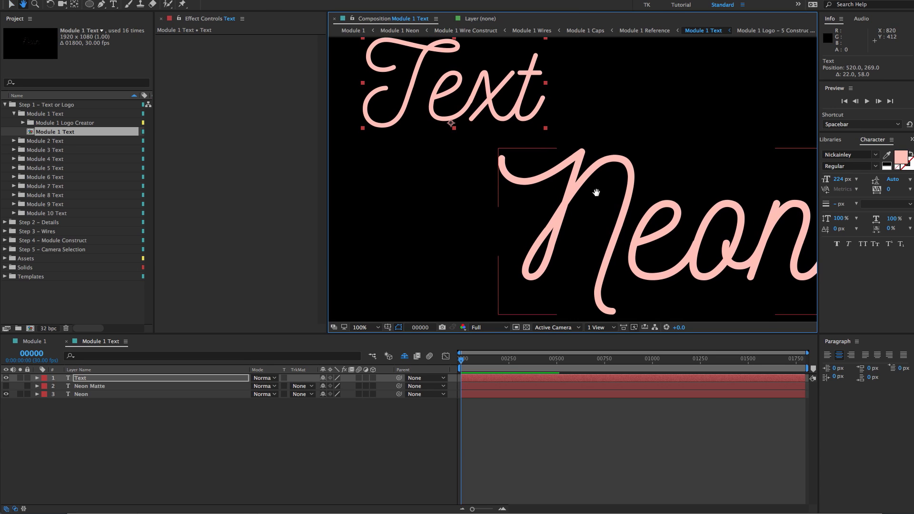
key("comma")
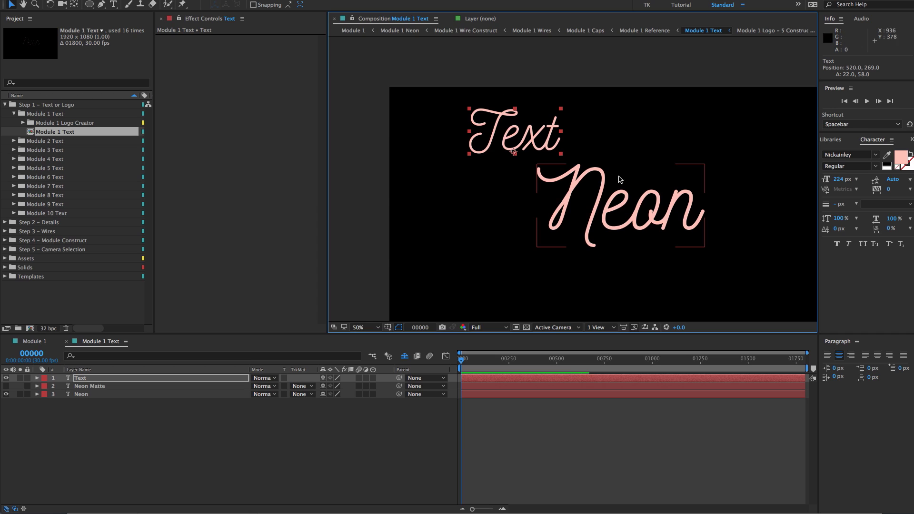
key("period")
left_click_drag(543, 166, 538, 171)
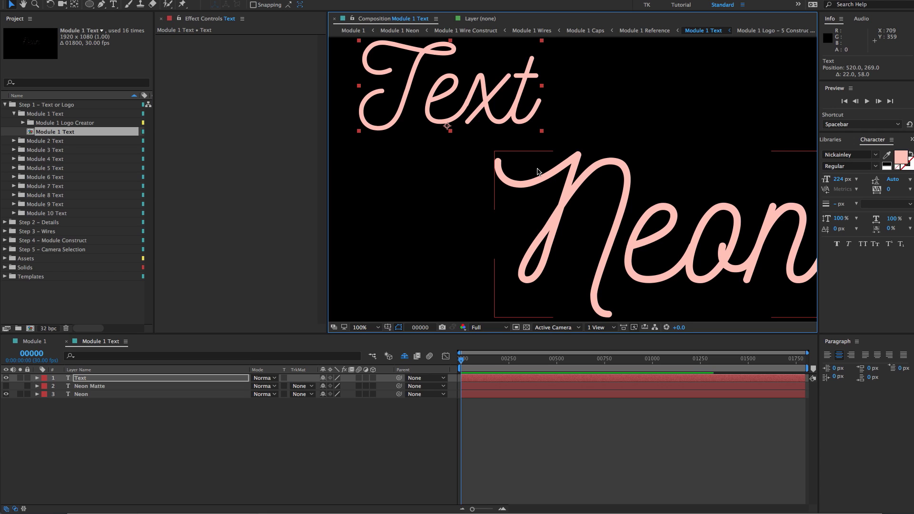
key("comma")
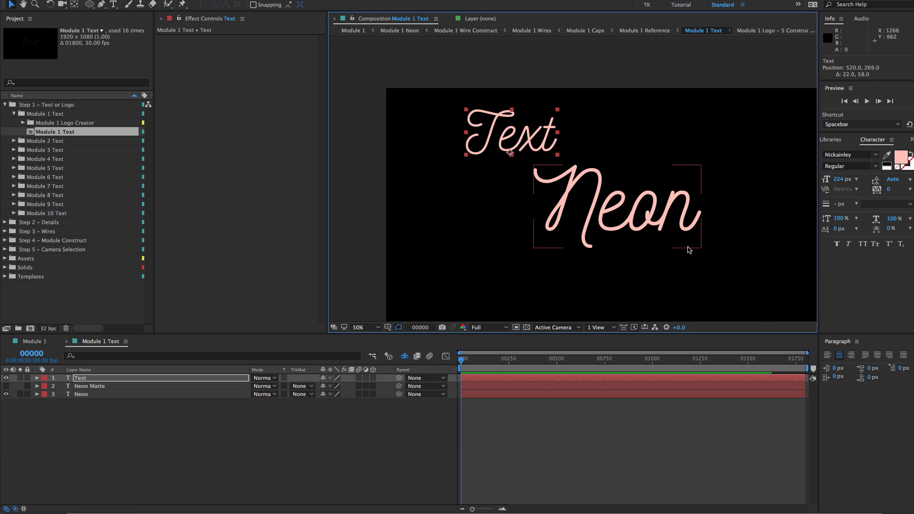
left_click_drag(687, 249, 621, 219)
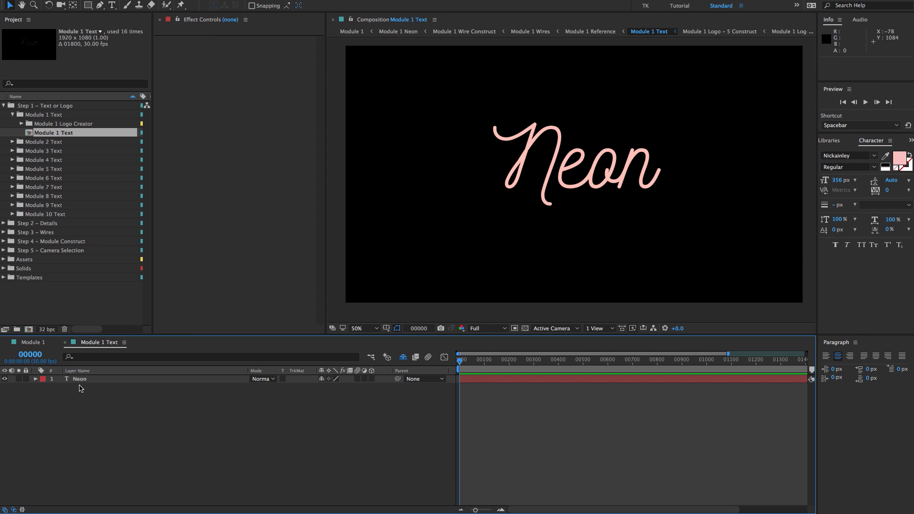
Apply Faux Bold to the Neon text layer, using undo and redo to compare its stroke thickness at 100% magnification.
left_click(80, 379)
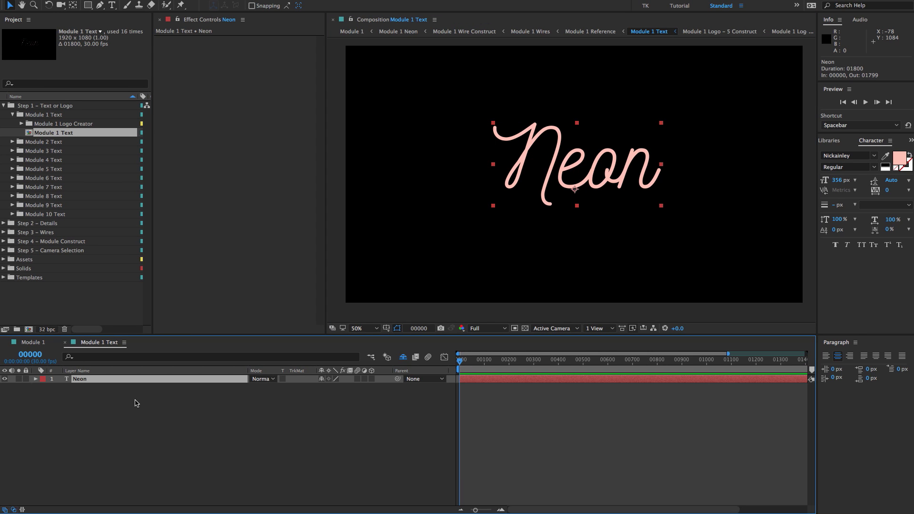
left_click(267, 418)
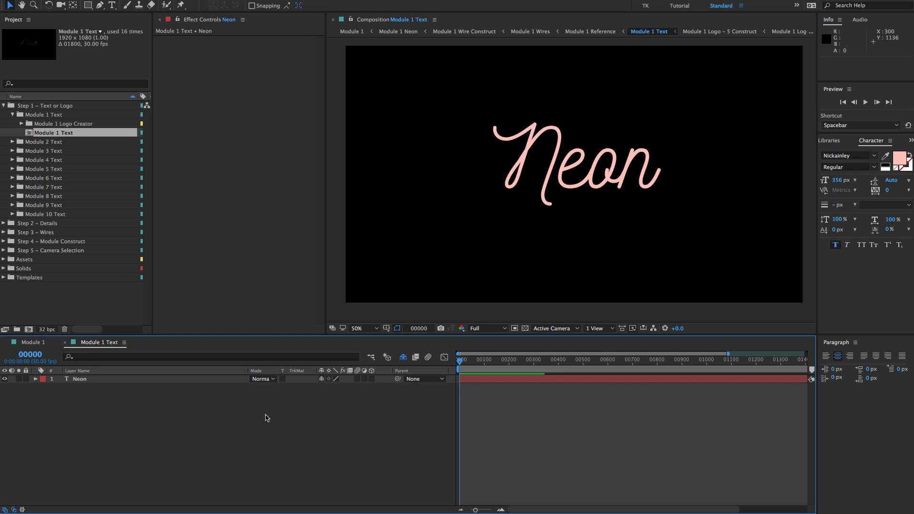
left_click(290, 380)
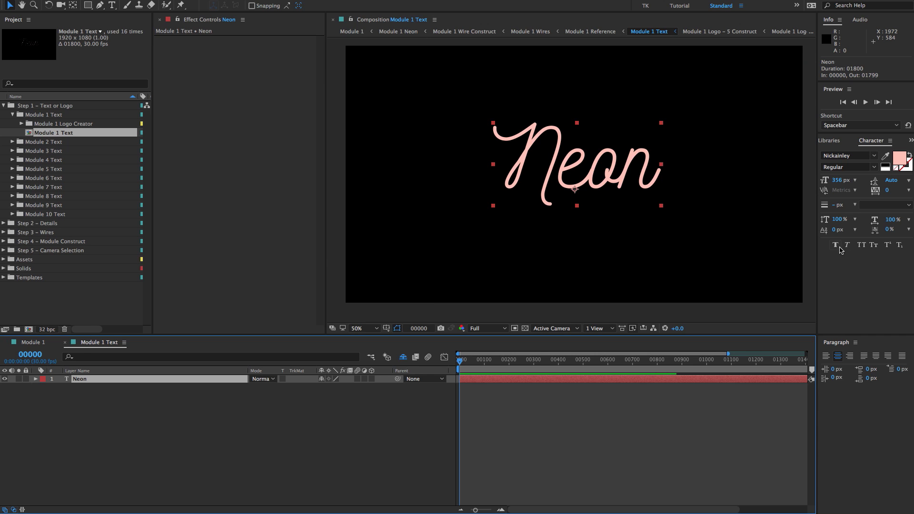
left_click(143, 0)
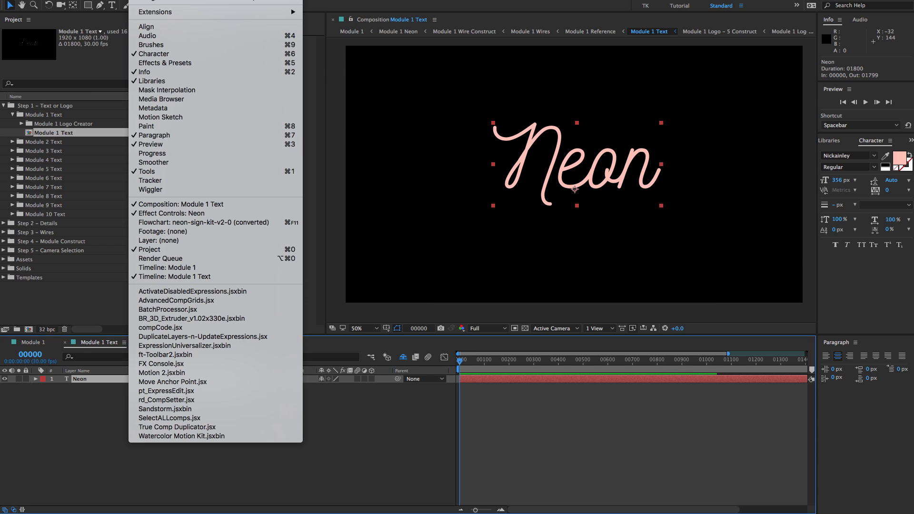
left_click(890, 281)
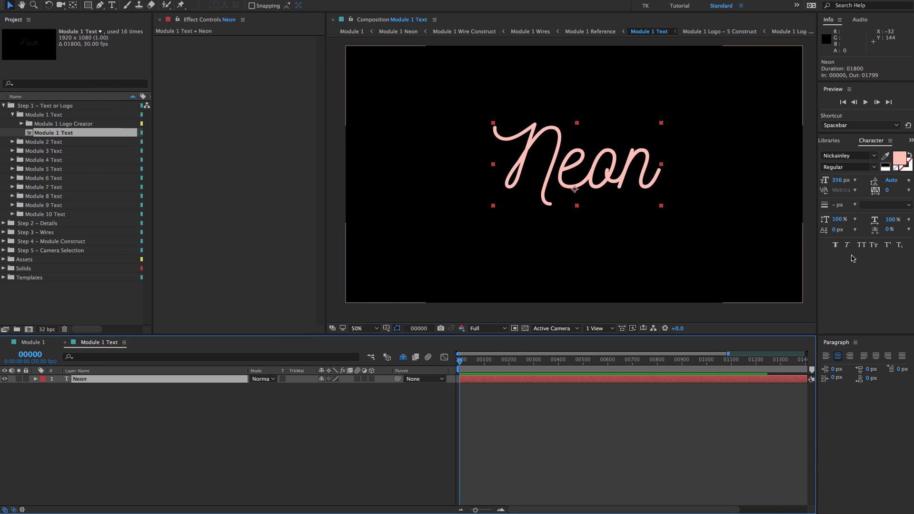
left_click(835, 246)
key("slash")
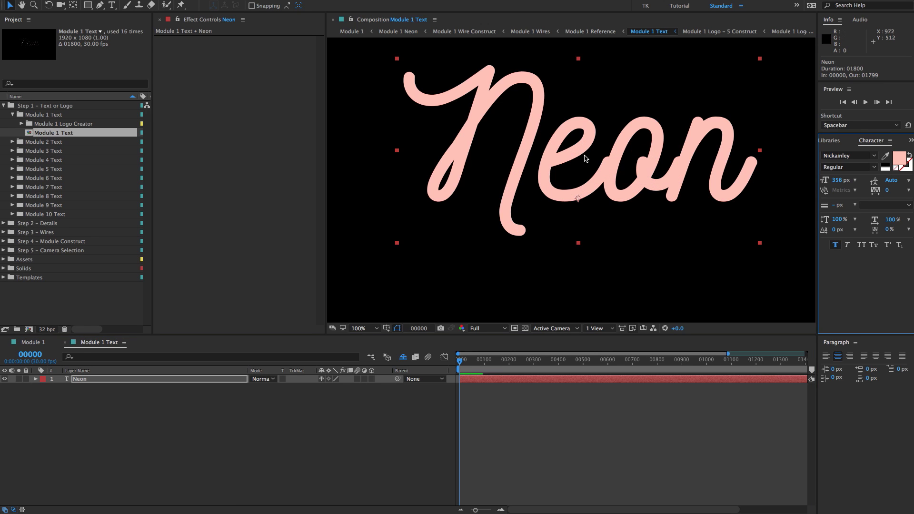
key("ctrl+z")
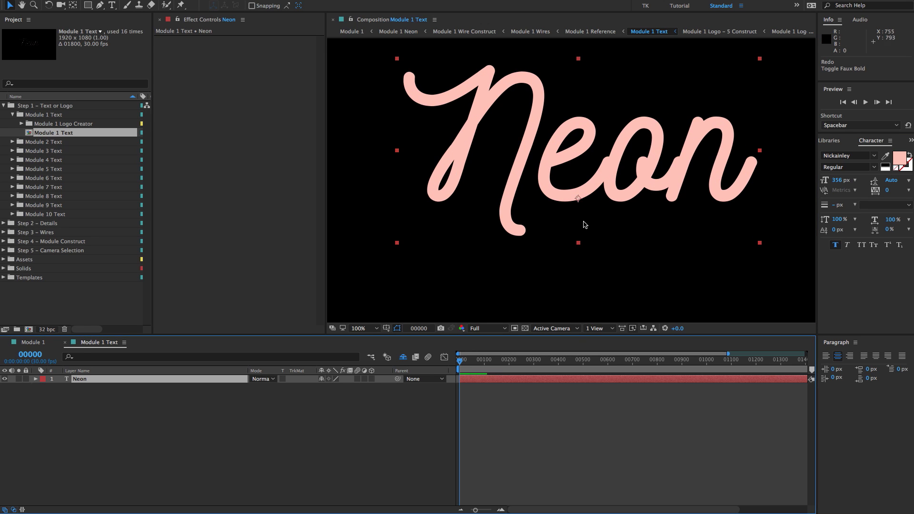
Try the Neon Controller's Simple Neon Animator slider at 65 in the Module 1 composition, and return it to 75.
key("comma")
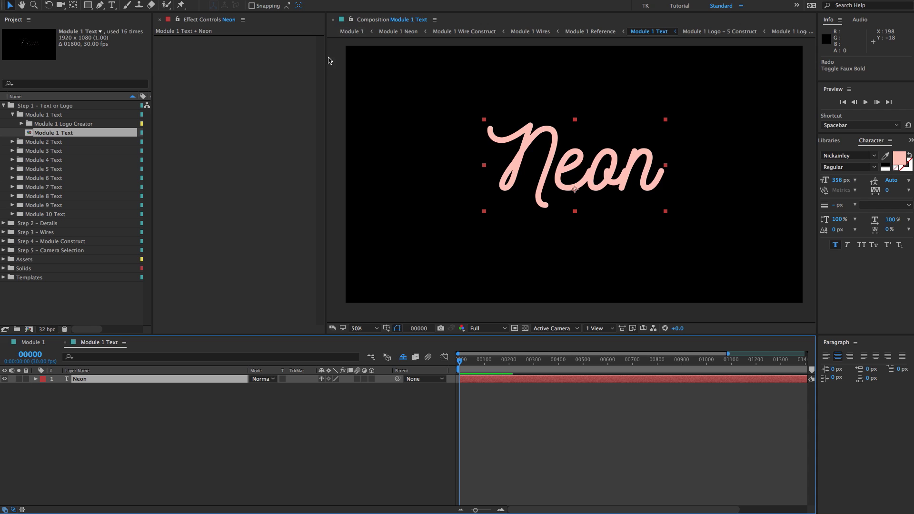
left_click(33, 342)
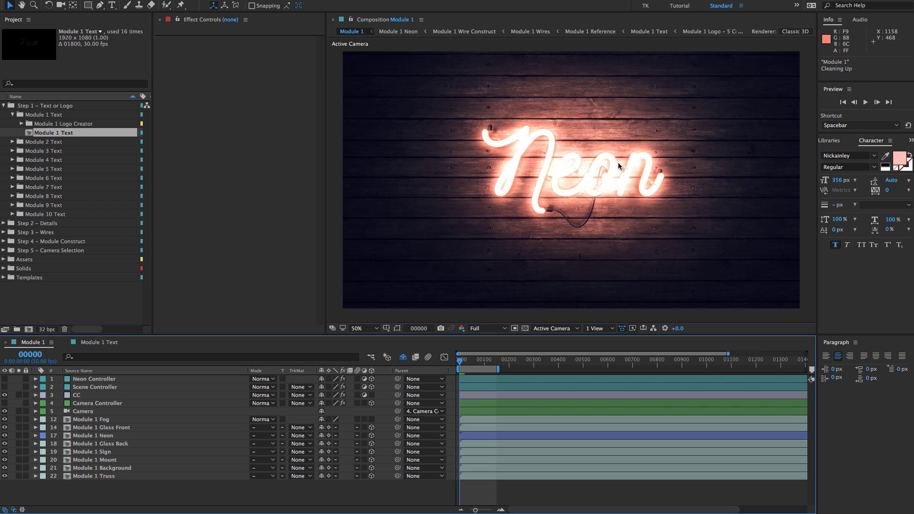
left_click(106, 379)
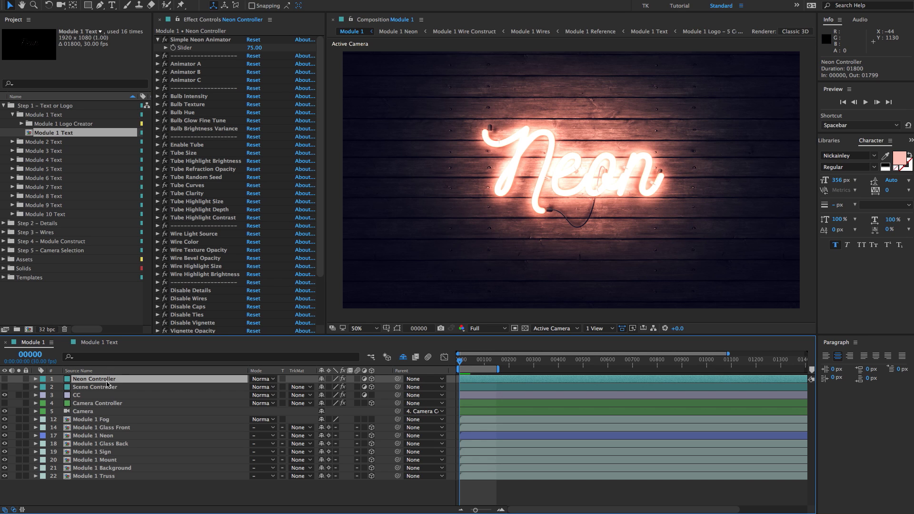
left_click(199, 41)
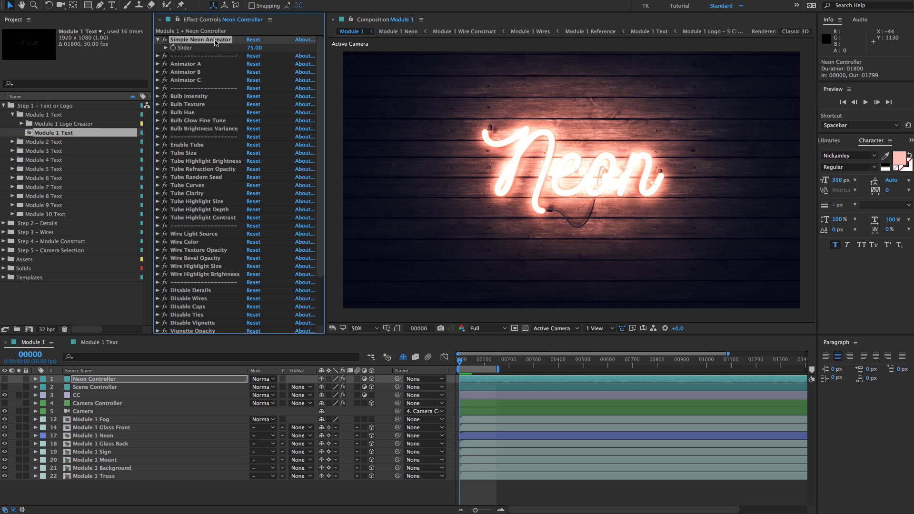
left_click(253, 48)
type("65")
key("Return")
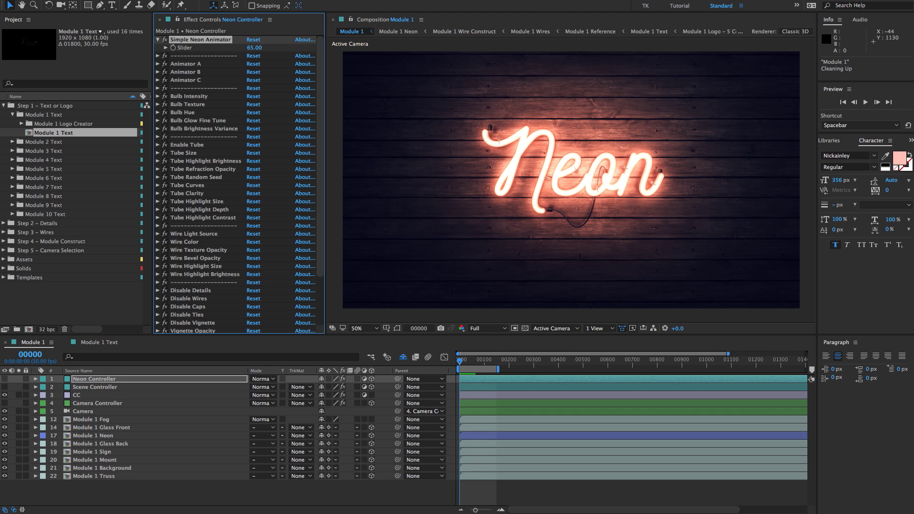
left_click_drag(254, 47, 360, 51)
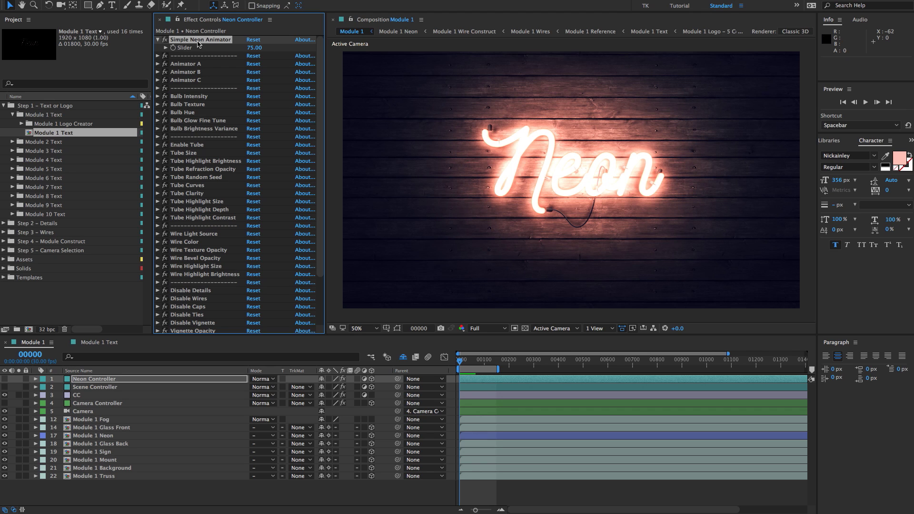
Replace the Neon layer in the Module 1 Text composition with a 356 px Nickainley paragraph text layer reading "Example".
left_click(98, 344)
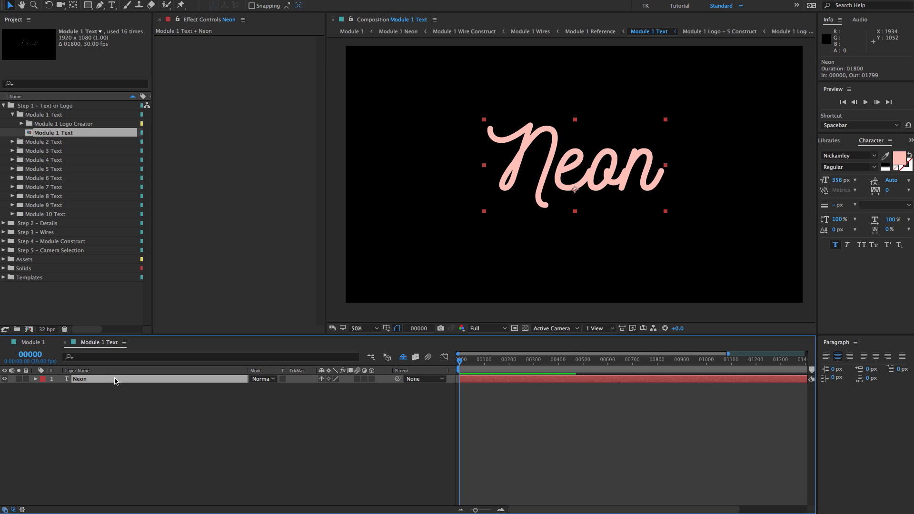
key("Delete")
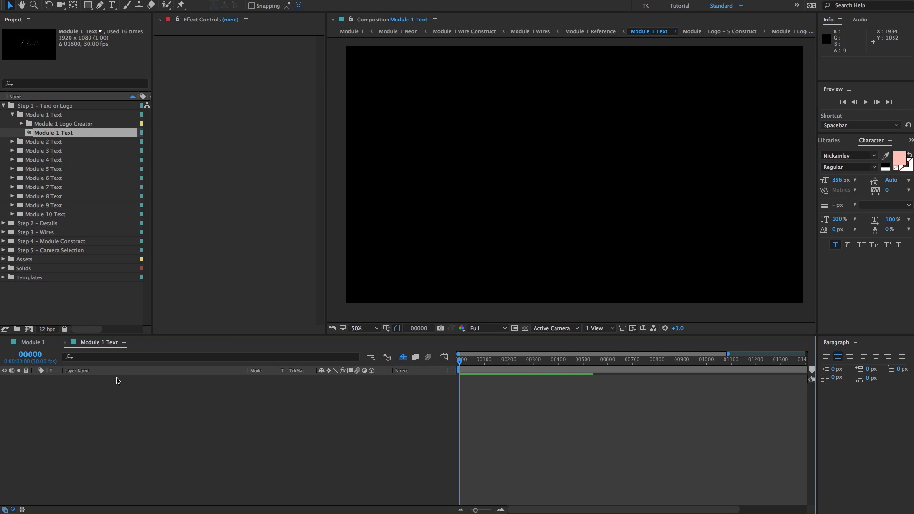
key("ctrl+t")
left_click_drag(398, 93, 763, 234)
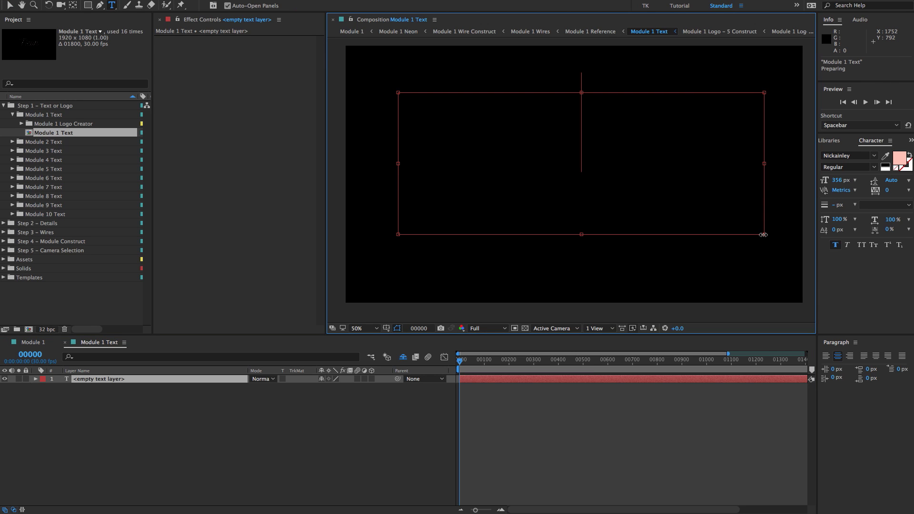
type("Example")
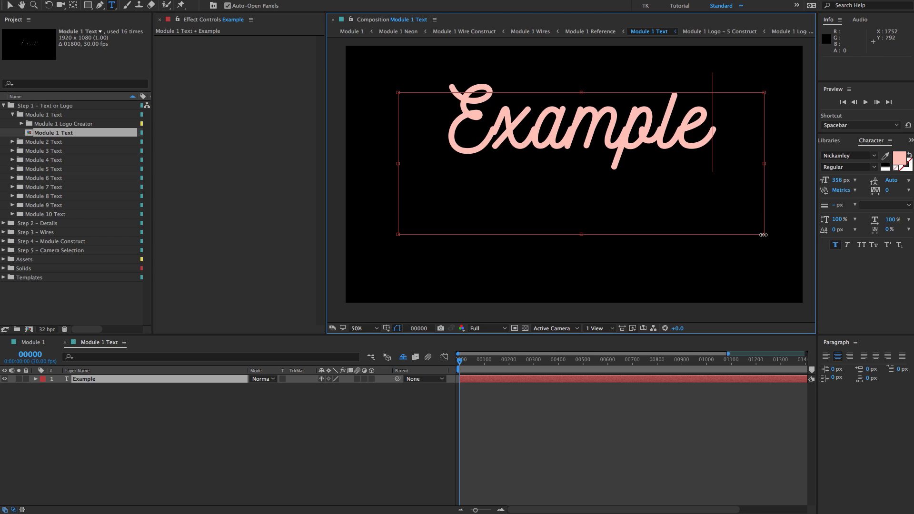
left_click(99, 381)
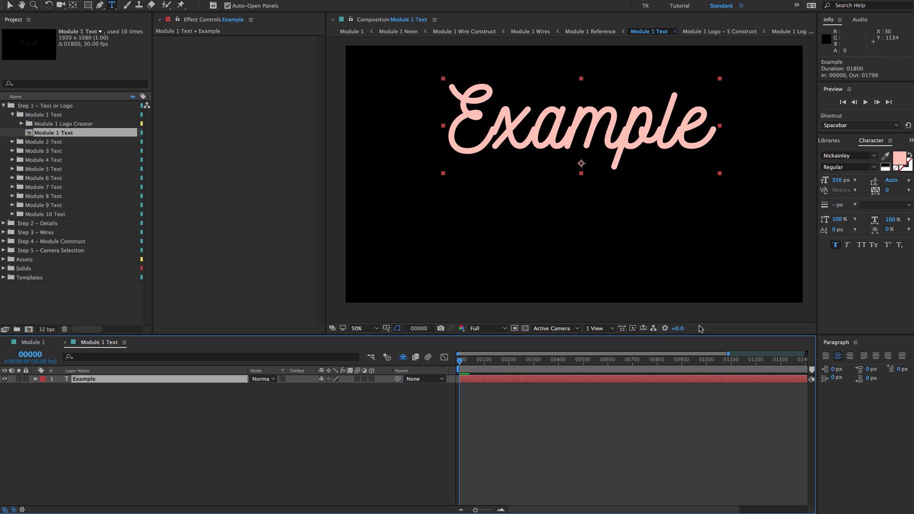
Remove Faux Bold from the Example text, move it to the middle of the frame and check its available font styles.
left_click(835, 245)
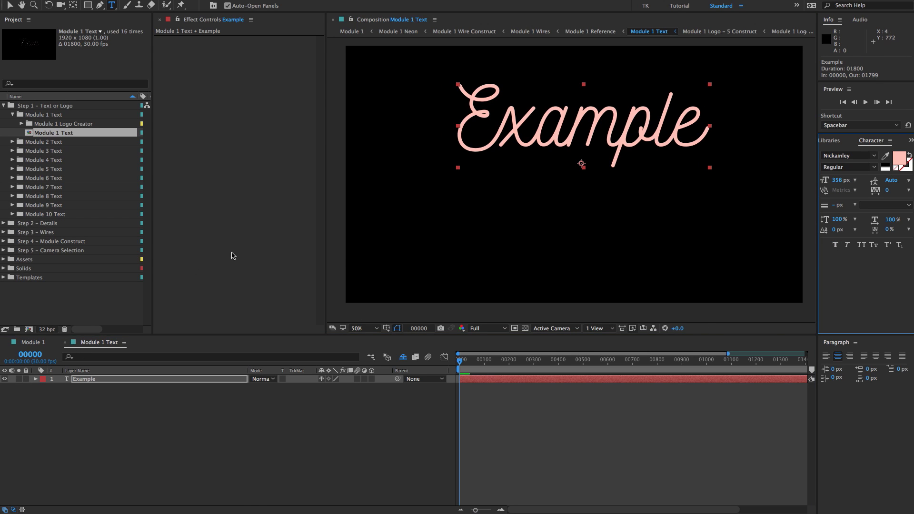
left_click(69, 383)
key("v")
left_click_drag(558, 127, 553, 167)
left_click(96, 420)
left_click(96, 381)
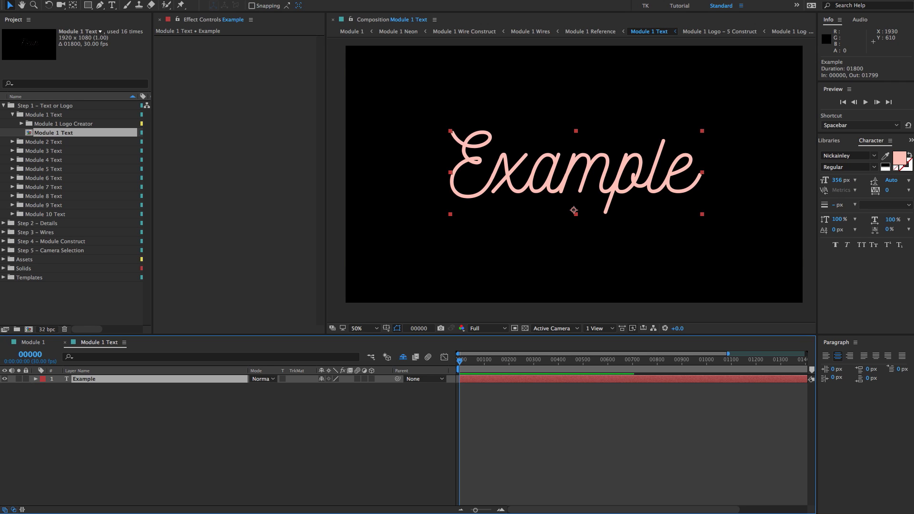
left_click(873, 167)
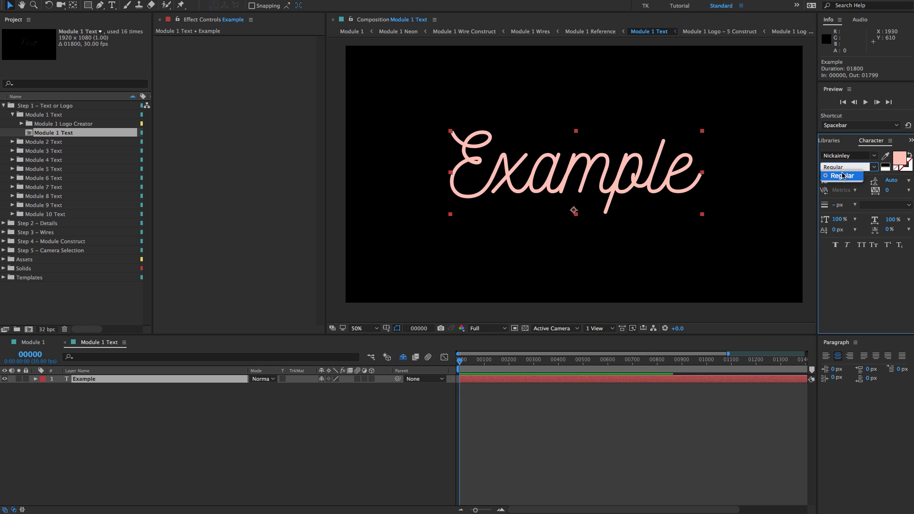
left_click(97, 383)
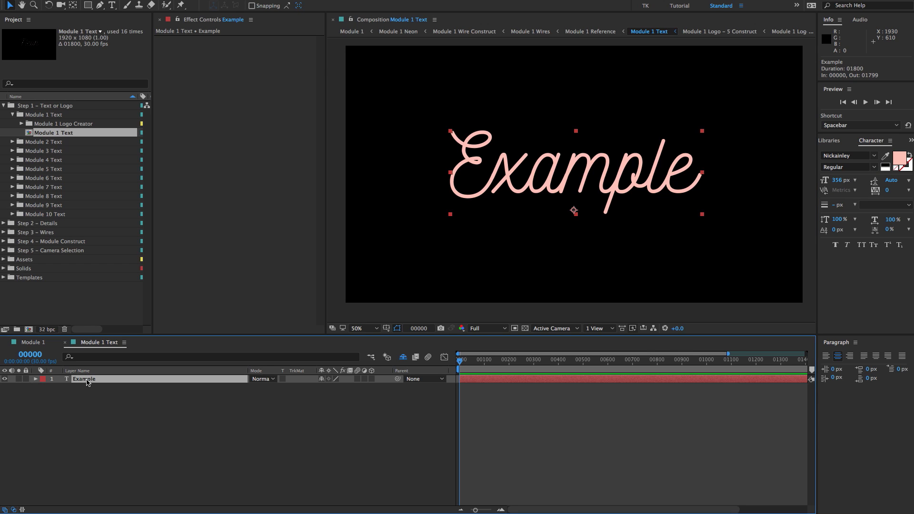
Duplicate the Example text layer and set the copy's fill color to white (FFFFFF).
key("ctrl+d")
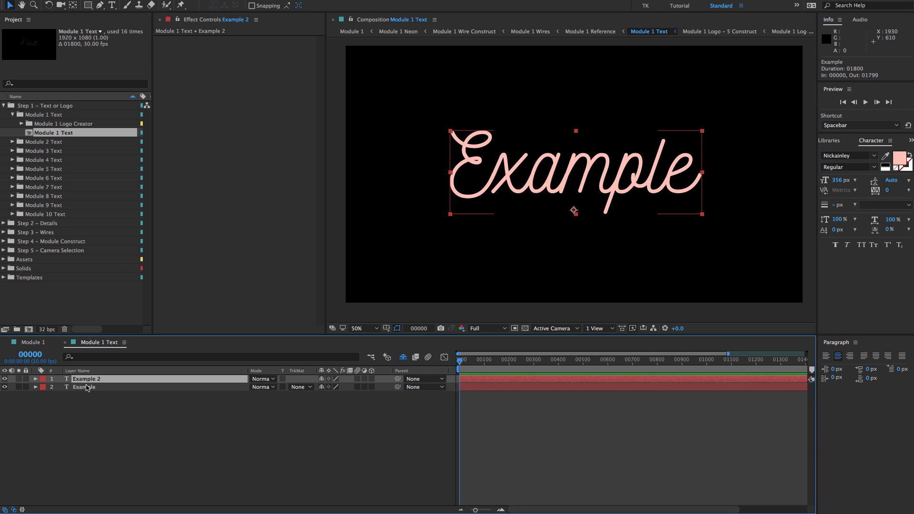
left_click(89, 379)
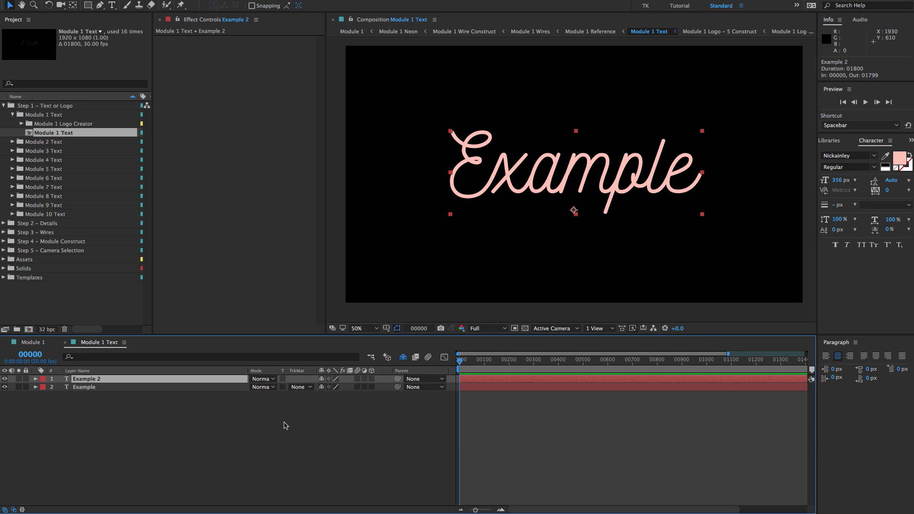
left_click(901, 161)
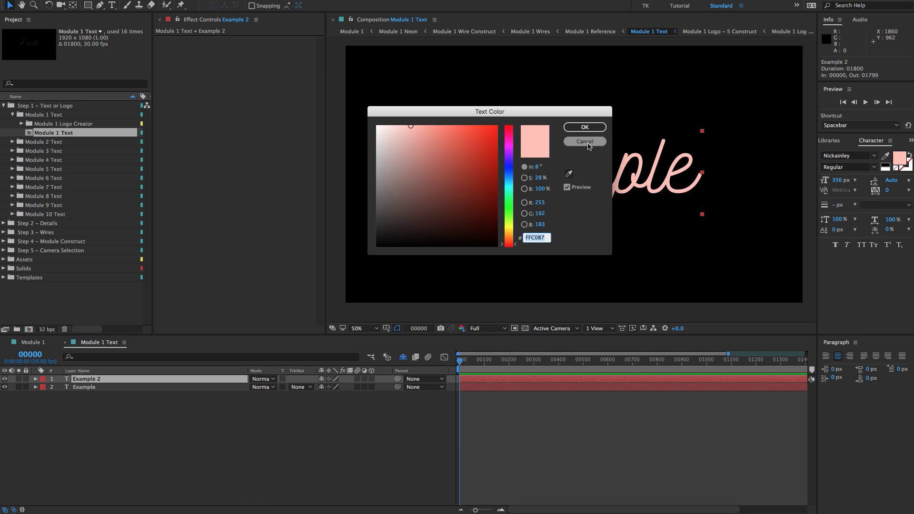
left_click_drag(400, 129, 330, 108)
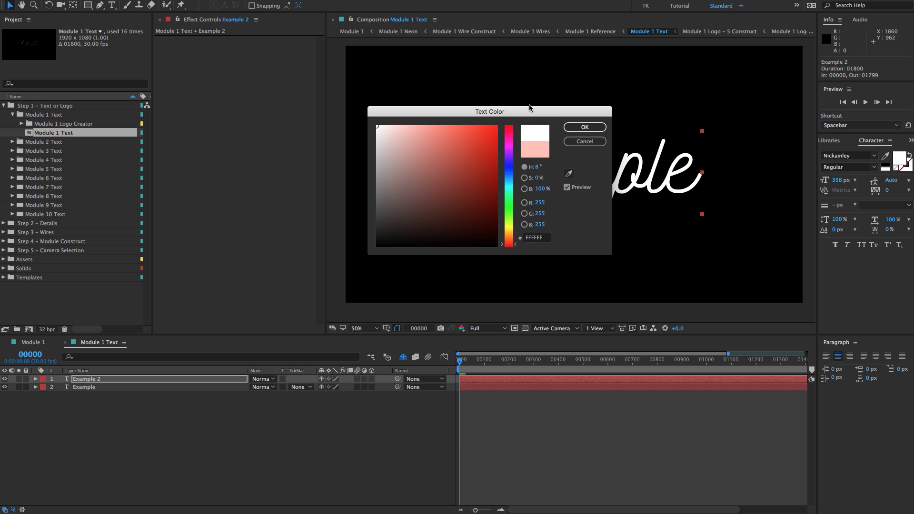
left_click(584, 127)
left_click(207, 408)
left_click(106, 379)
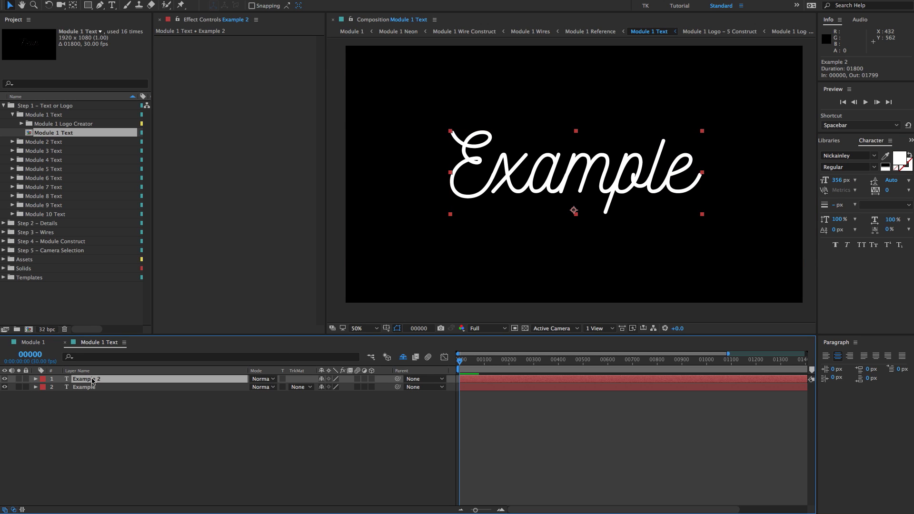
Add a Stroke layer style to the white Example 2 text layer.
right_click(89, 379)
mouse_move(104, 383)
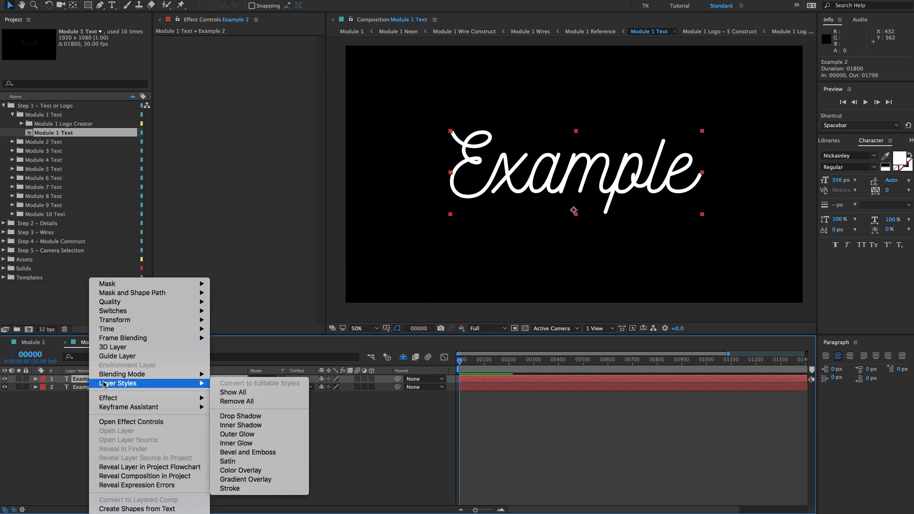
left_click(233, 488)
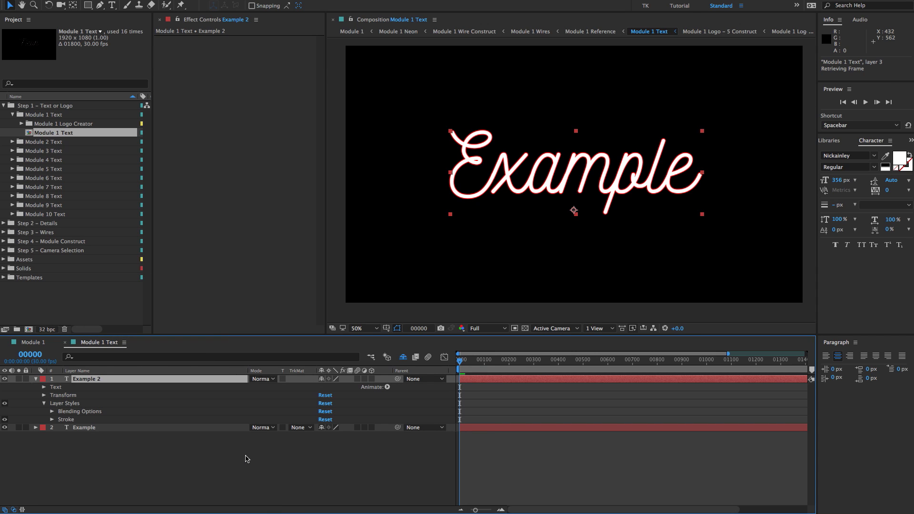
scroll(609, 162, "up", 4)
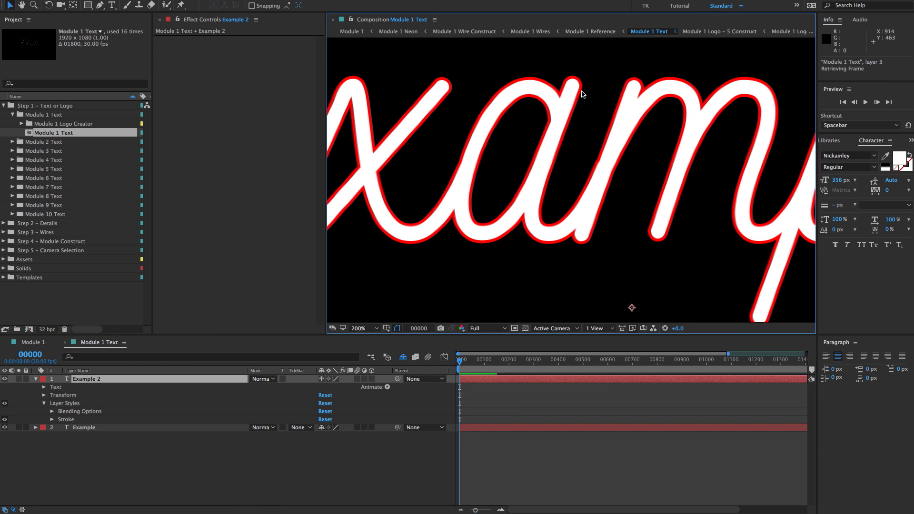
Set the color of Example 2's Stroke layer style to black (000000).
left_click(67, 421)
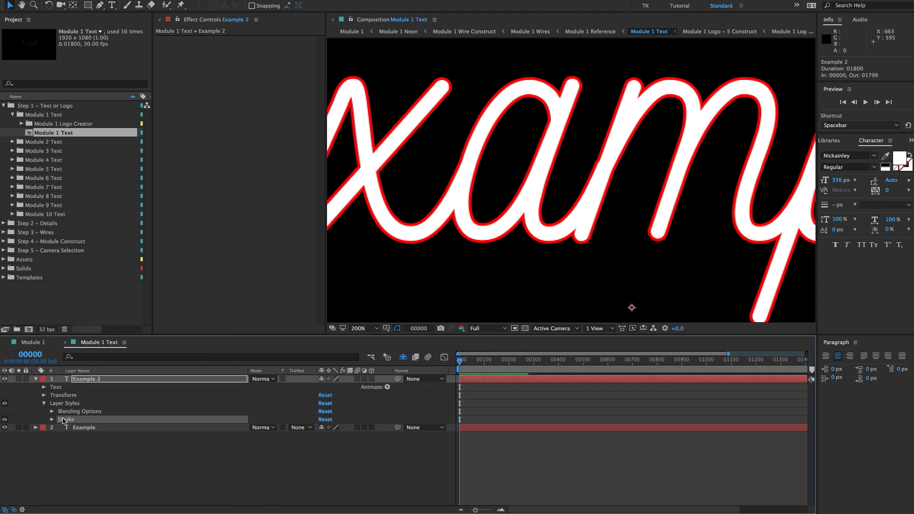
left_click(94, 379)
left_click(65, 420)
left_click(52, 419)
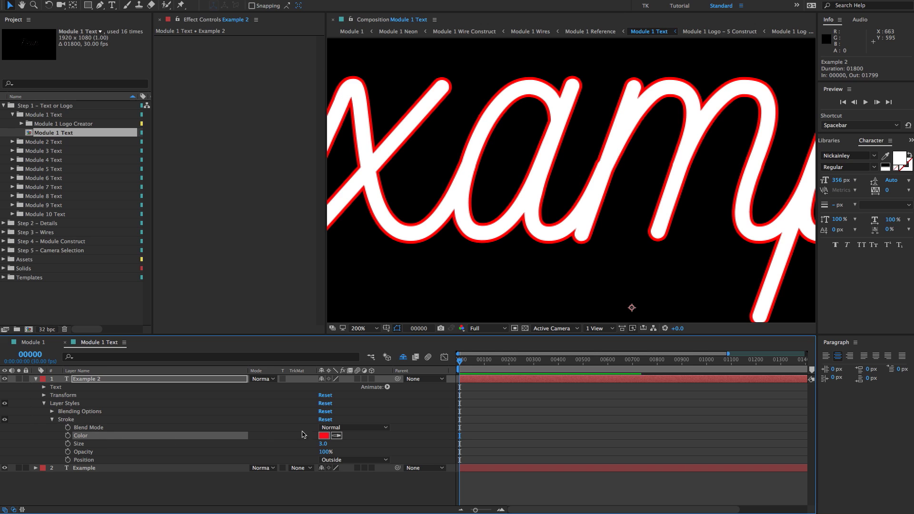
left_click(323, 435)
type("000000")
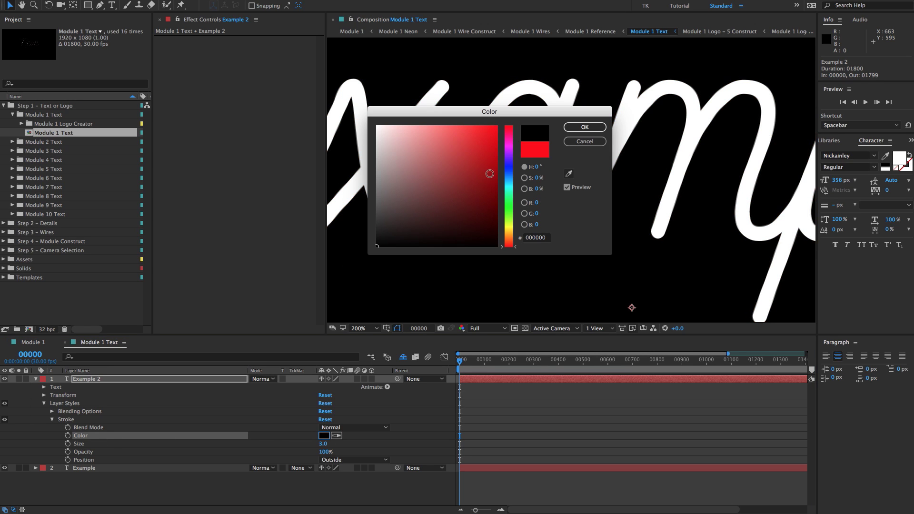
left_click(578, 127)
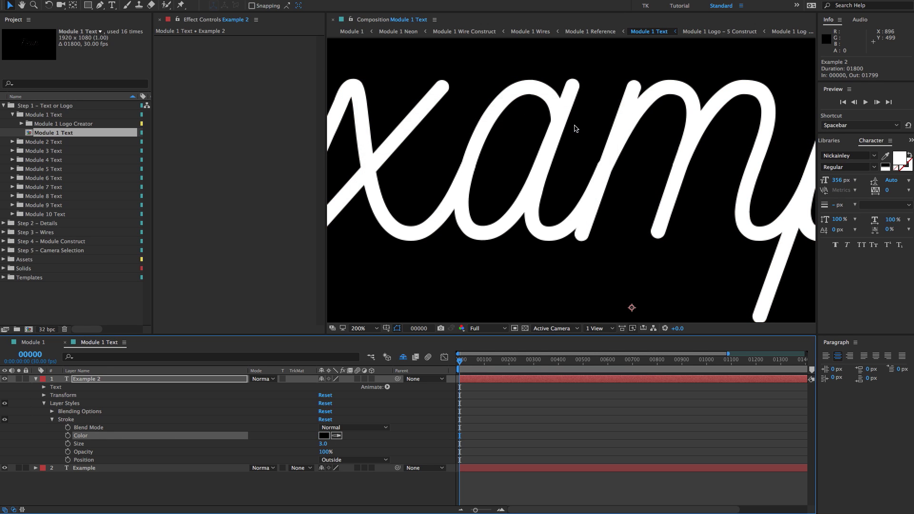
Set the position of Example 2's Stroke layer style to Center.
left_click(333, 460)
left_click(347, 460)
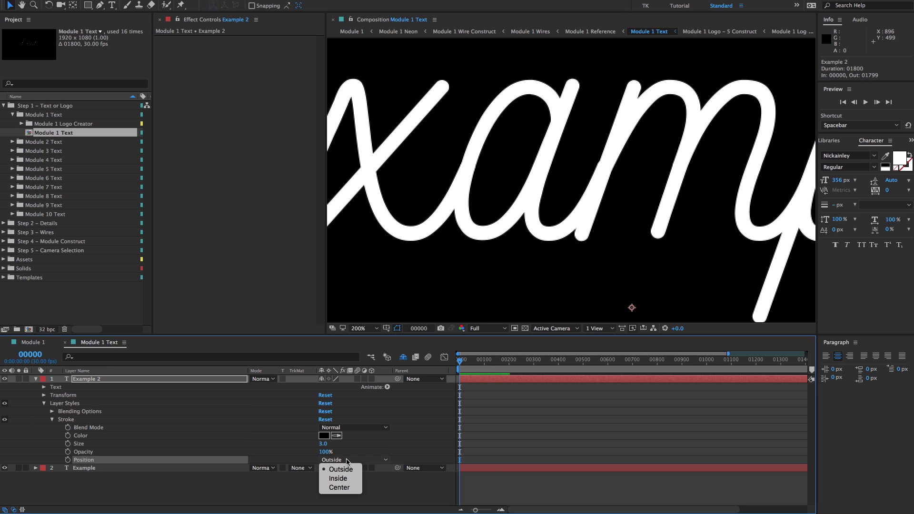
left_click(335, 490)
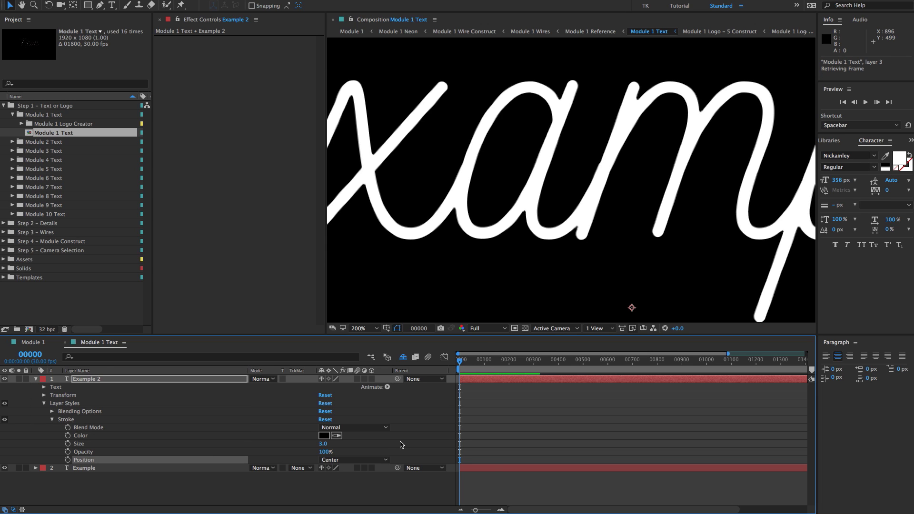
Examine the black stroke around the white lettering against the transparency grid at 100% and 200% magnification, and restore the black background.
scroll(617, 204, "down", 2)
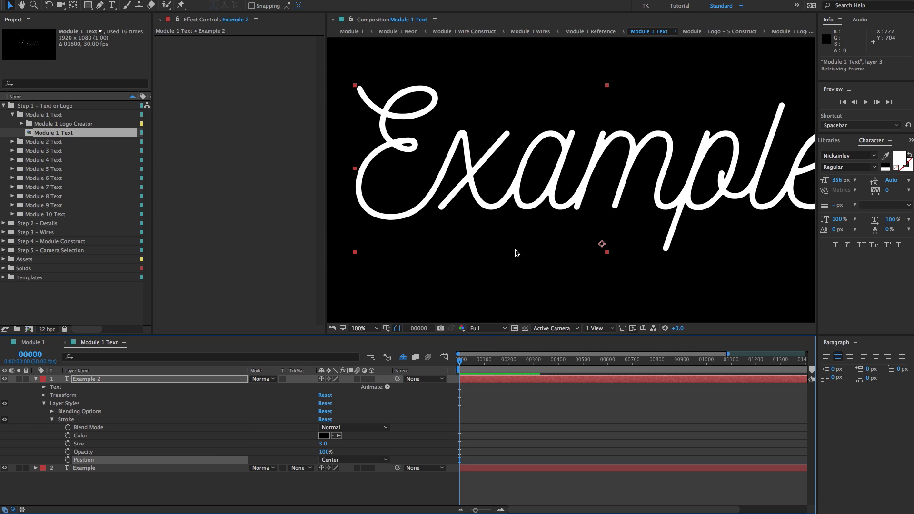
left_click(525, 328)
left_click(525, 329)
left_click(526, 329)
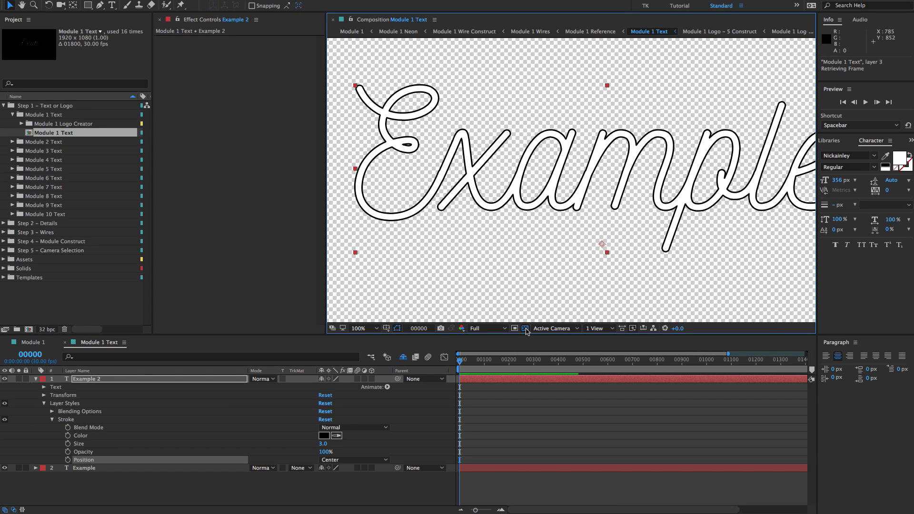
scroll(561, 178, "up", 1)
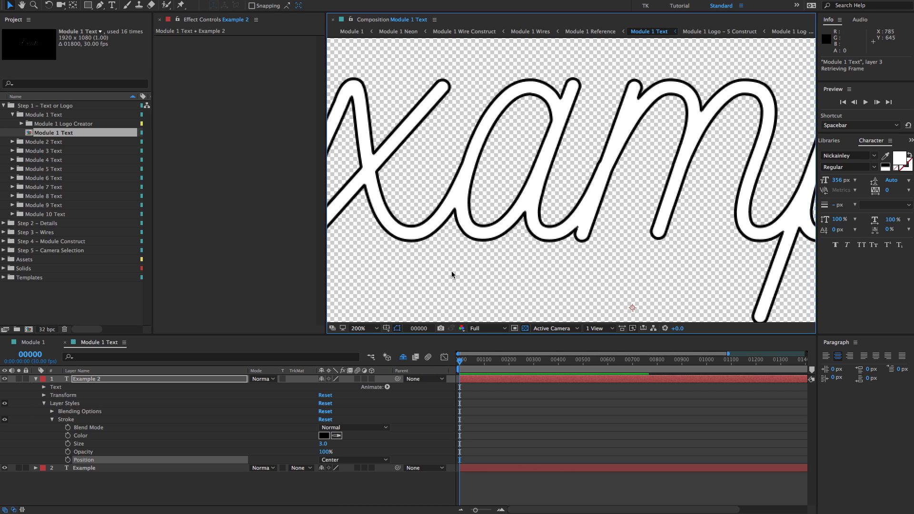
left_click(525, 328)
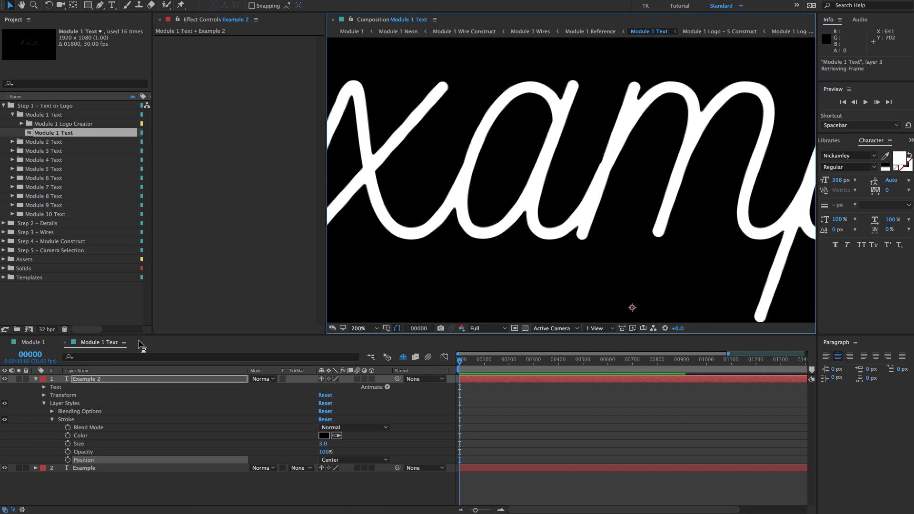
Set the Example layer's track matte to Luma Matte "Example 2" and check the result against the transparency grid.
left_click(87, 378)
left_click(36, 379)
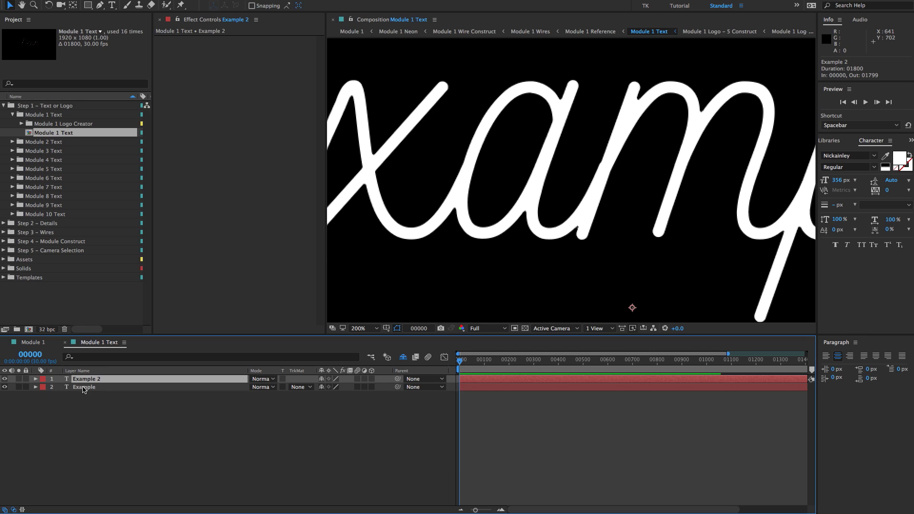
left_click(84, 388)
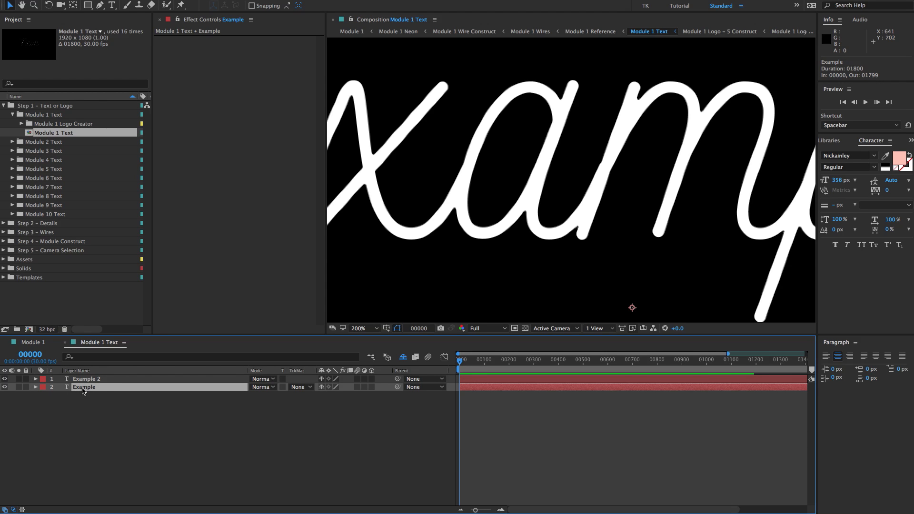
left_click(300, 387)
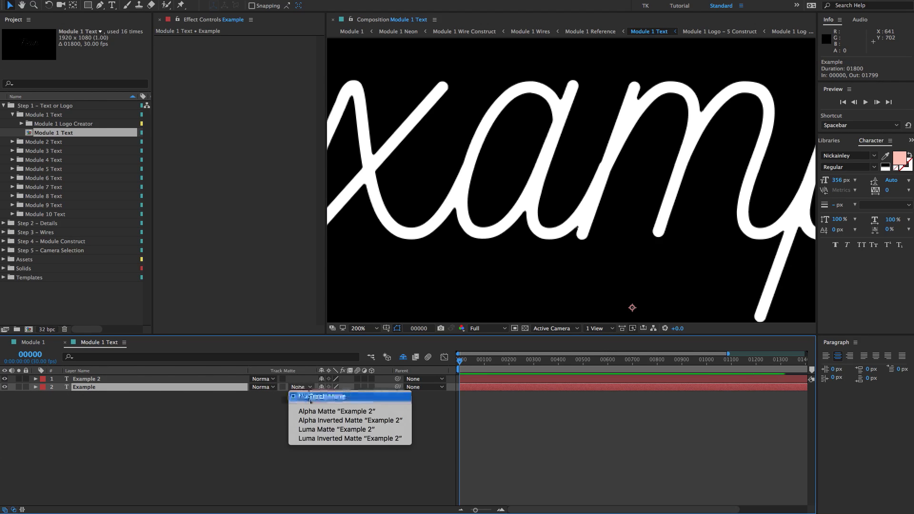
left_click(314, 429)
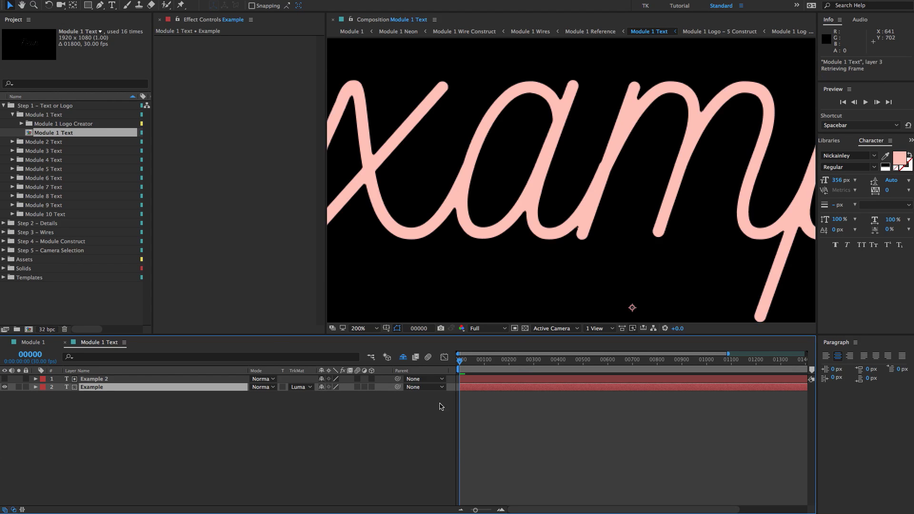
left_click(526, 329)
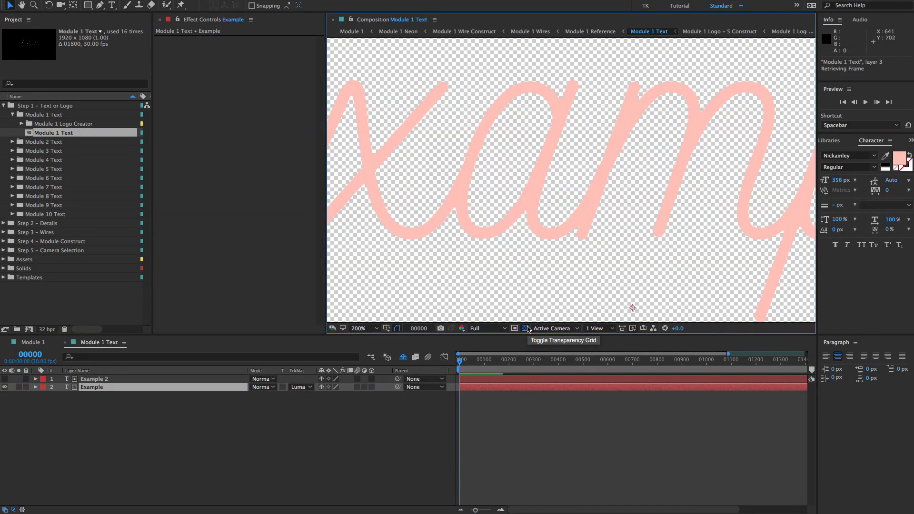
left_click(527, 329)
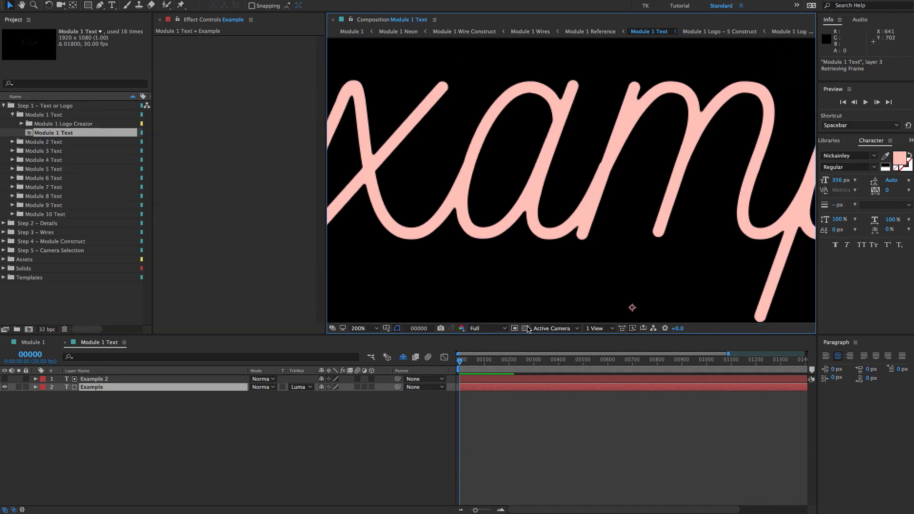
Set the size of Example 2's Stroke layer style to 5 and inspect the thickness of the lettering.
left_click(97, 379)
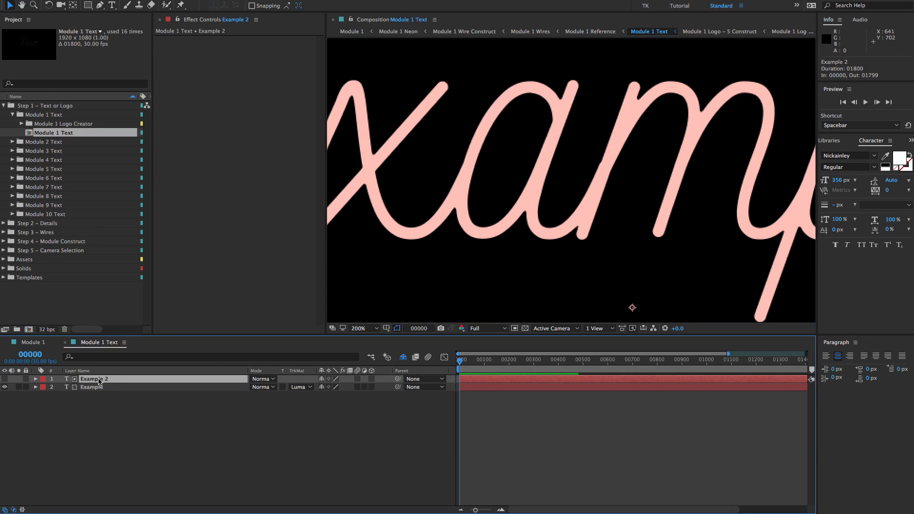
key("u")
key("u")
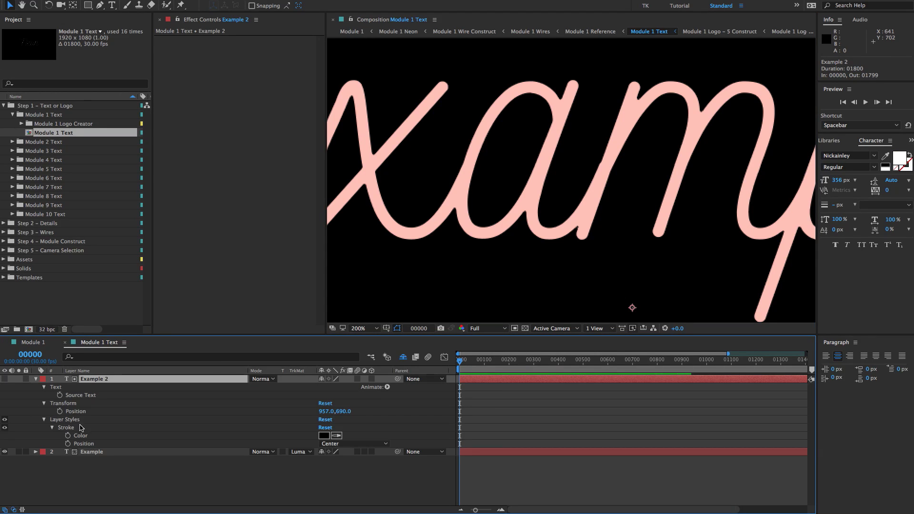
left_click(52, 427)
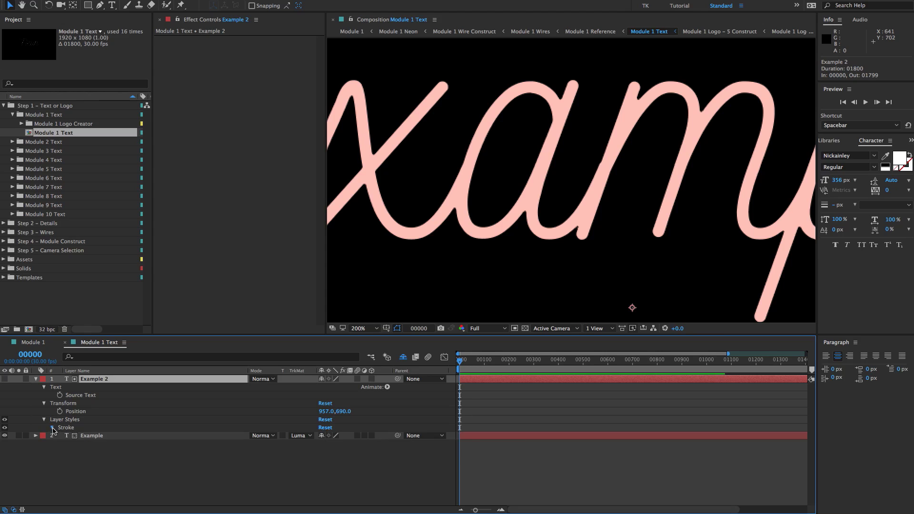
left_click(53, 427)
left_click(325, 452)
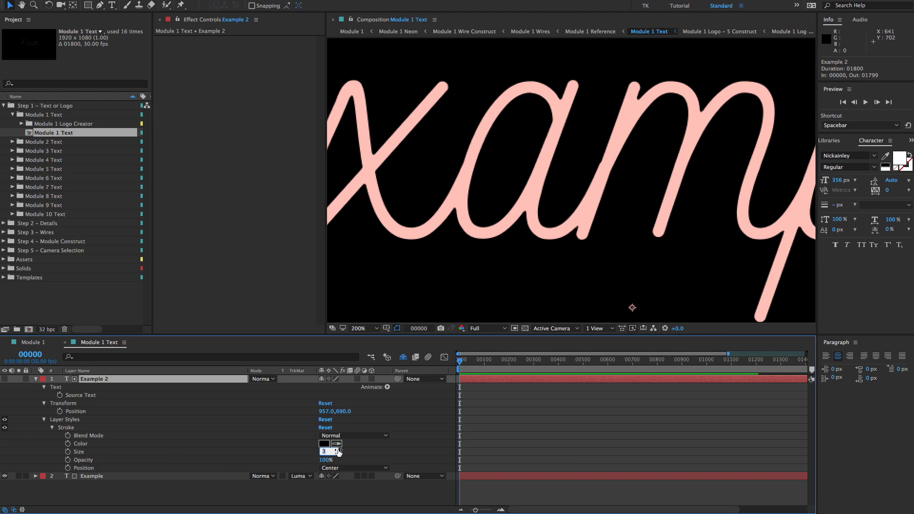
type("5")
key("Return")
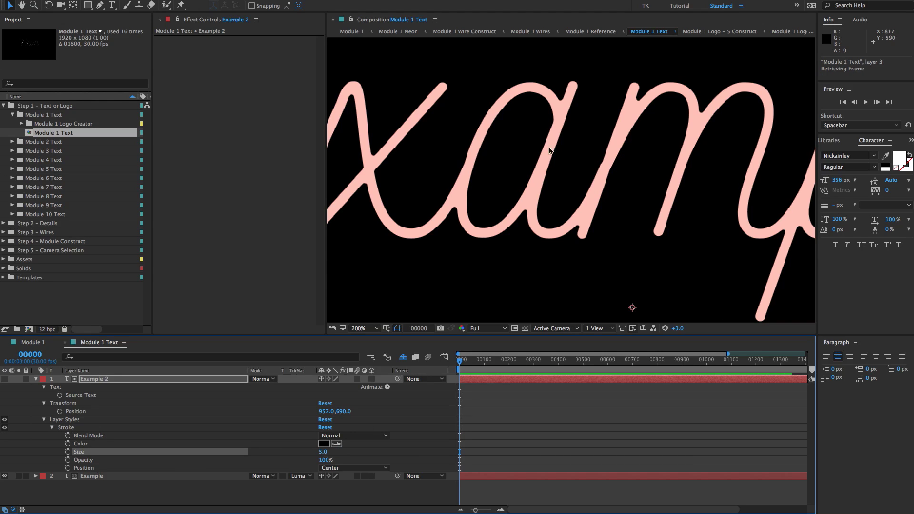
scroll(550, 153, "down", 2)
scroll(628, 172, "up", 2)
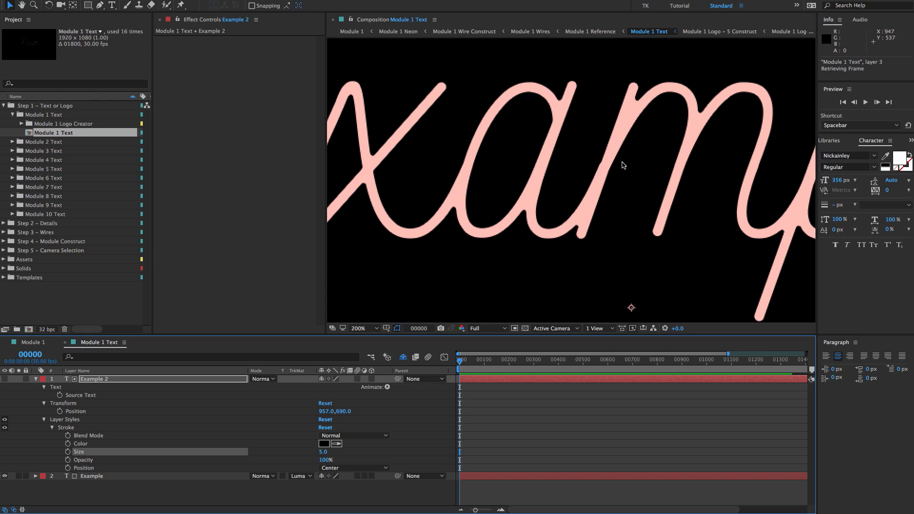
scroll(620, 161, "down", 2)
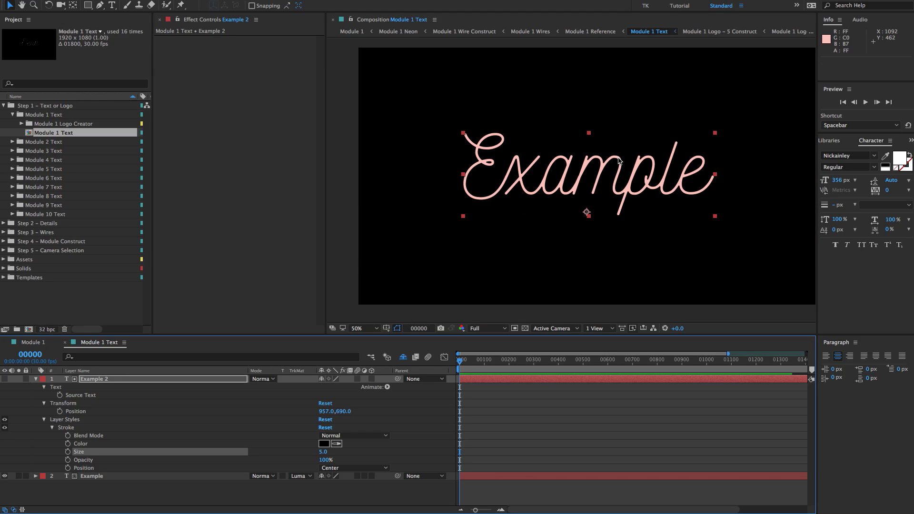
Examine the neon lettering in the Module 1 composition, return to Module 1 Text and collapse Example 2's properties.
left_click(349, 31)
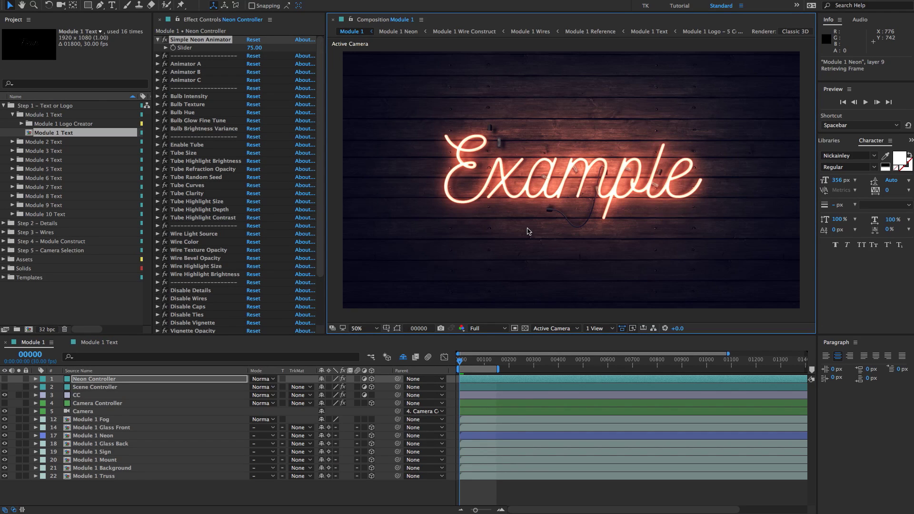
left_click(98, 342)
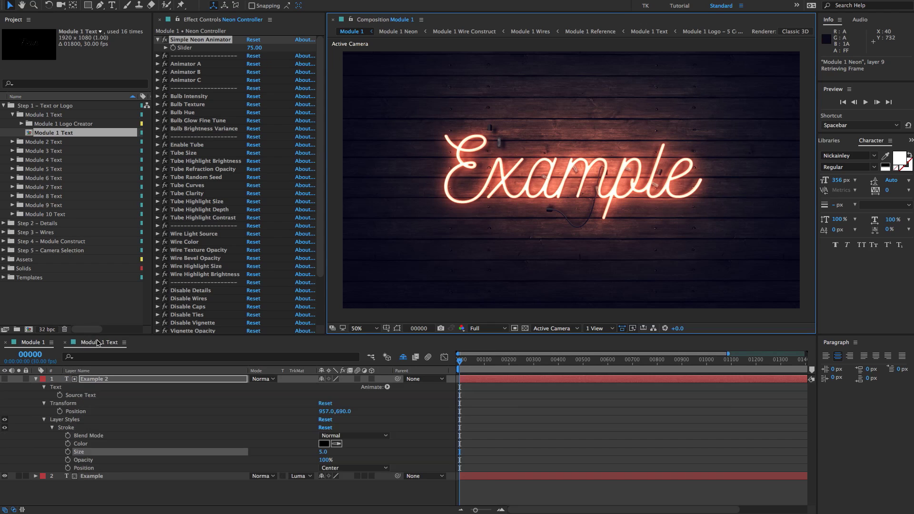
left_click(89, 379)
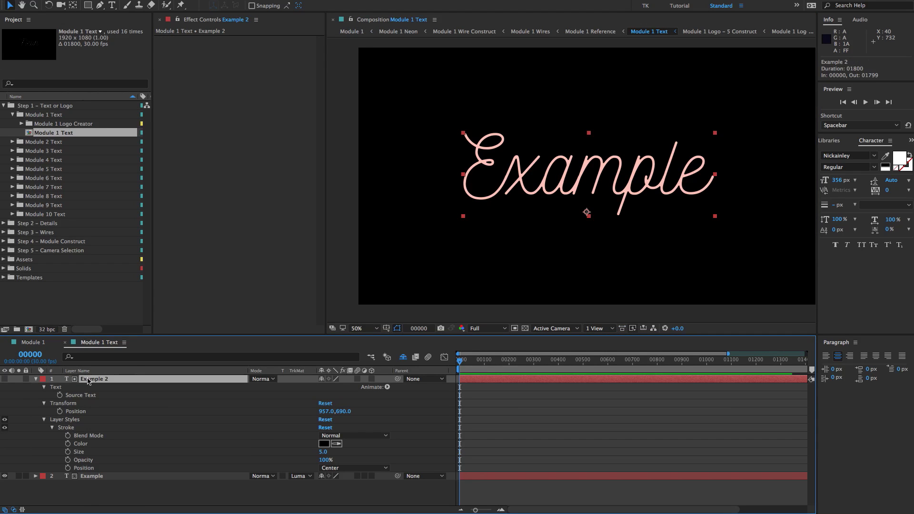
left_click(35, 379)
left_click(127, 440)
Change the Example layer's text color to light blue (B7E5FF) and check the neon in the Module 1 composition.
left_click(95, 387)
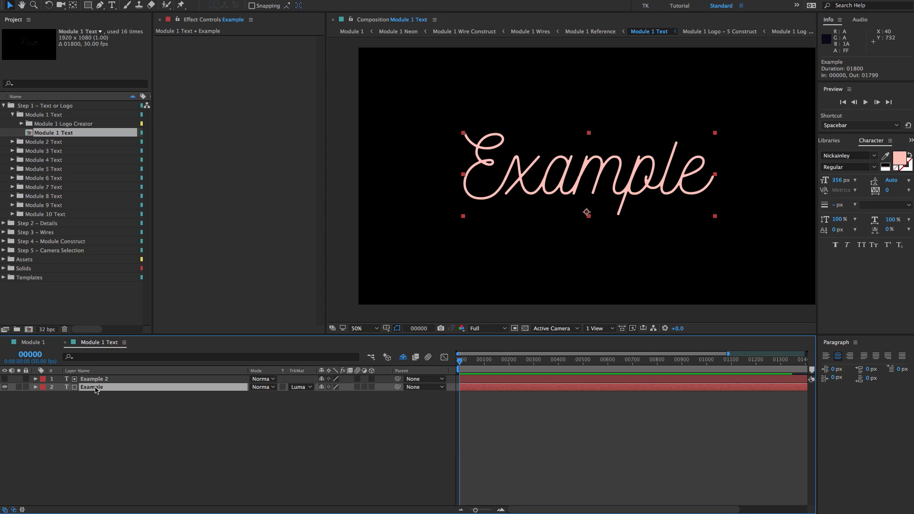
left_click(900, 159)
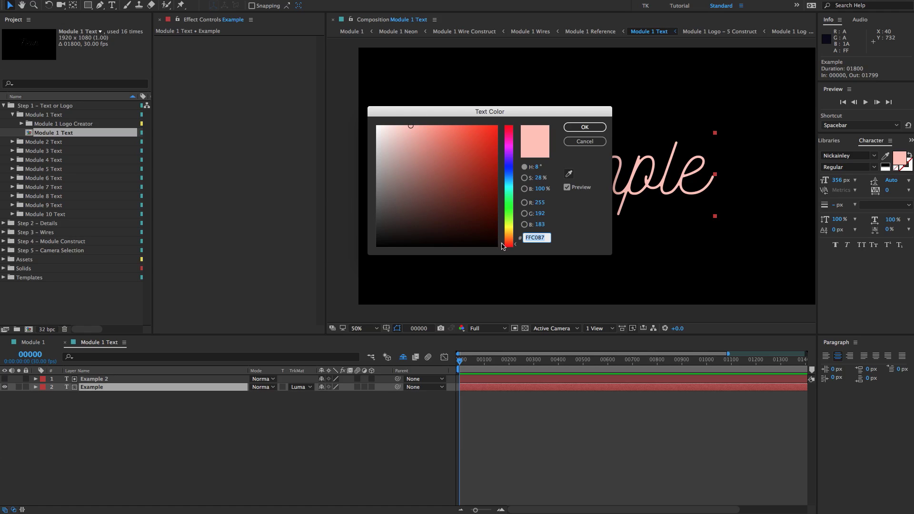
left_click_drag(503, 245, 499, 176)
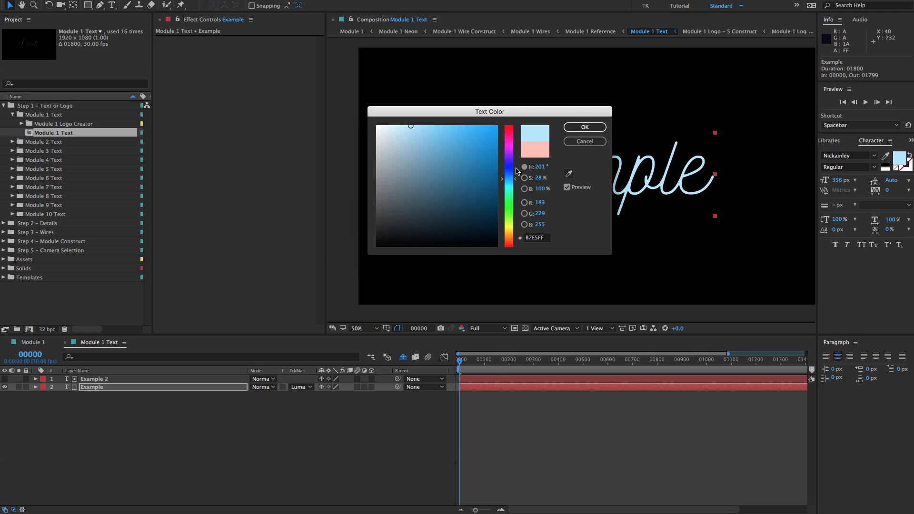
left_click(584, 127)
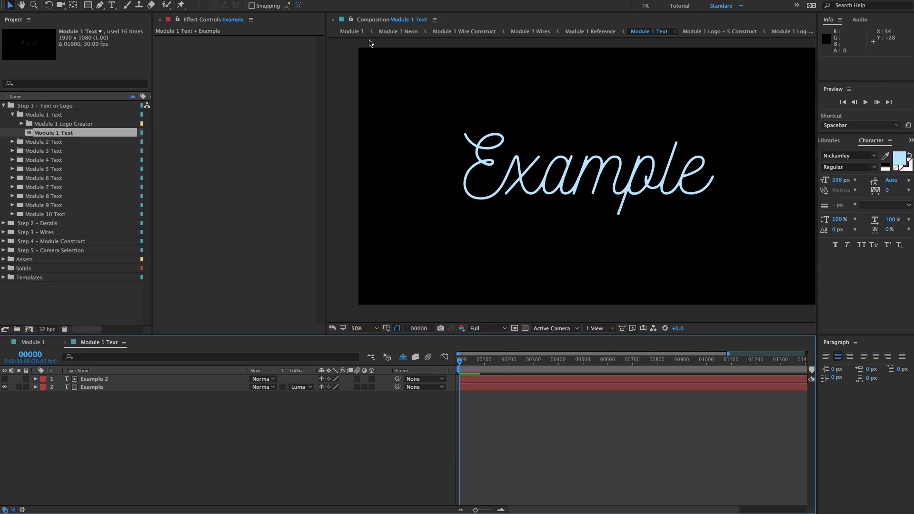
left_click(35, 342)
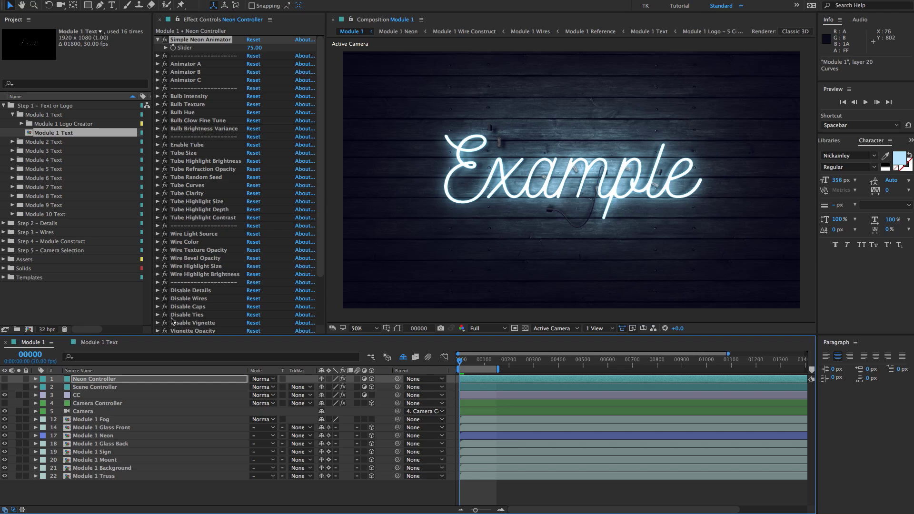
left_click(95, 343)
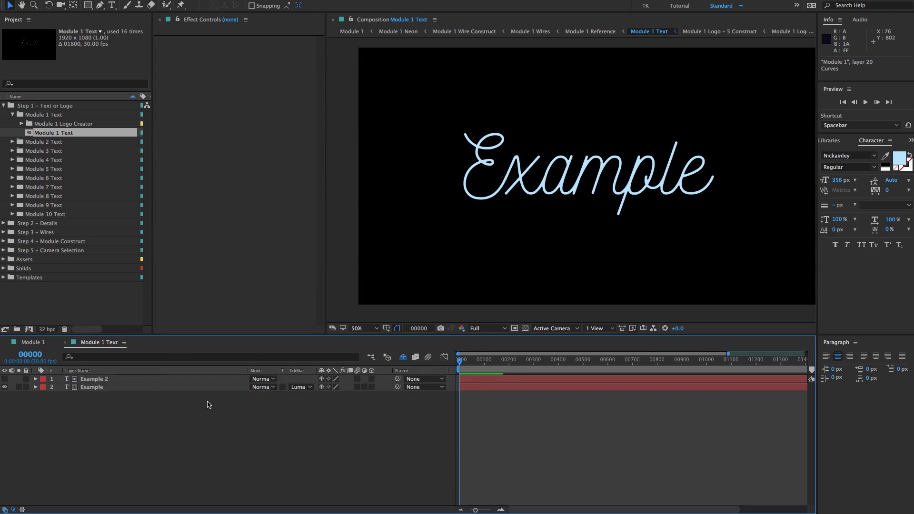
Set the Example layer to No Track Matte and delete the Example 2 layer.
left_click(144, 437)
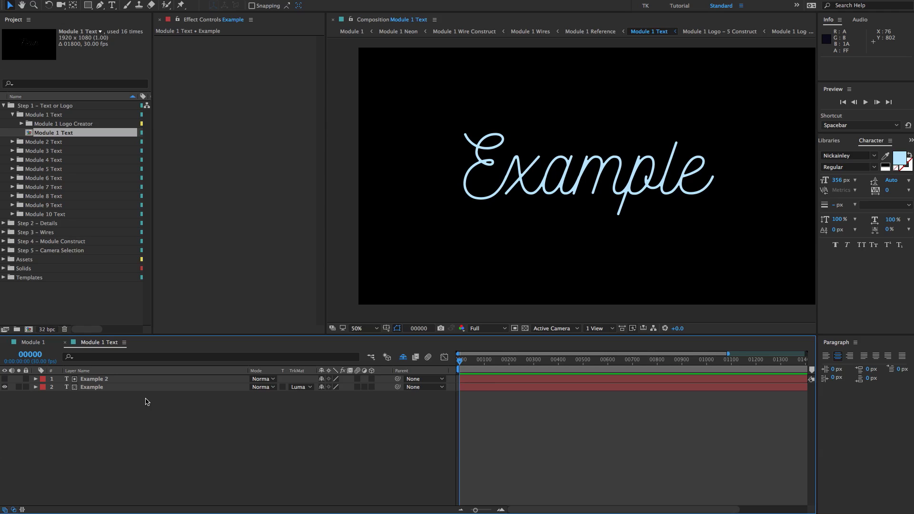
left_click(93, 388)
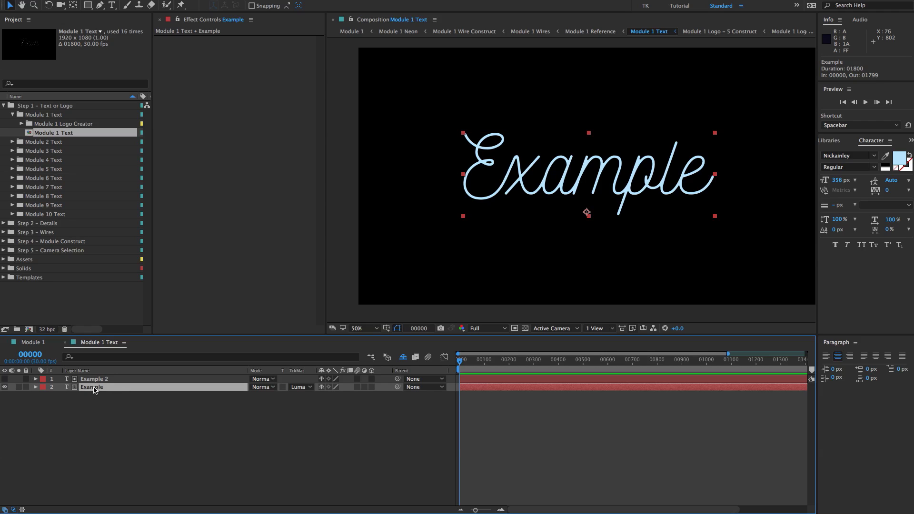
left_click(293, 387)
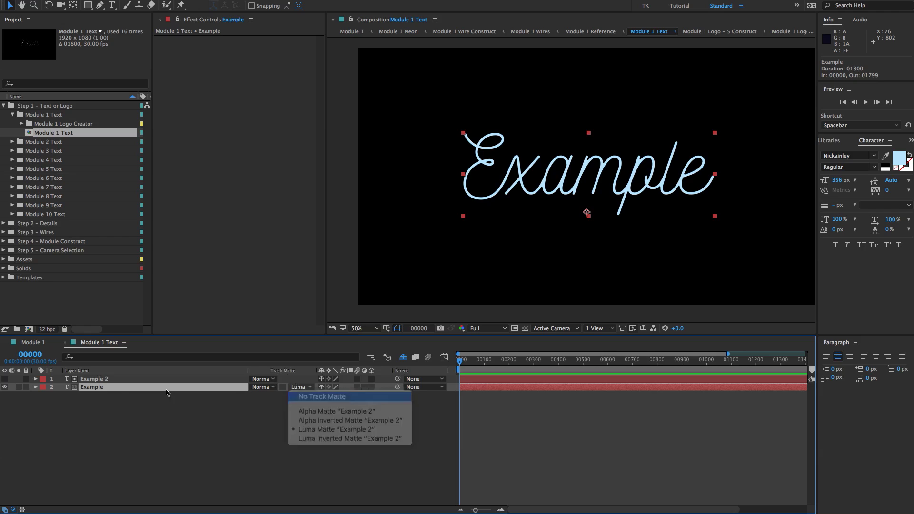
left_click(314, 396)
left_click(116, 382)
key("Delete")
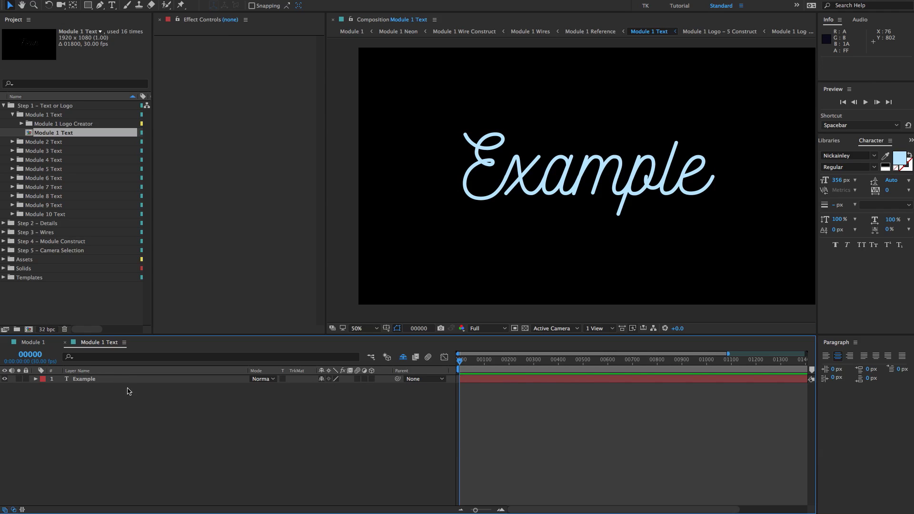
Check the available font styles for the Example text, try Faux Bold on it and switch Faux Bold back off.
left_click(653, 174)
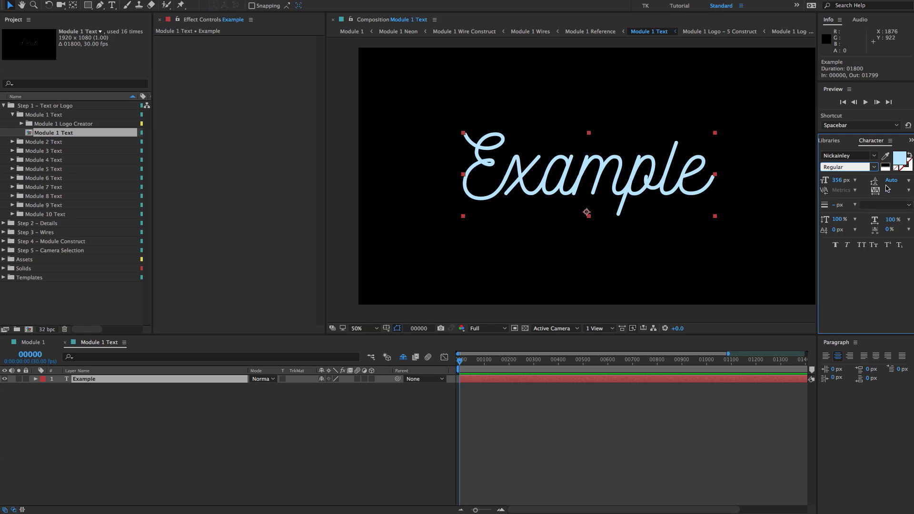
left_click(876, 168)
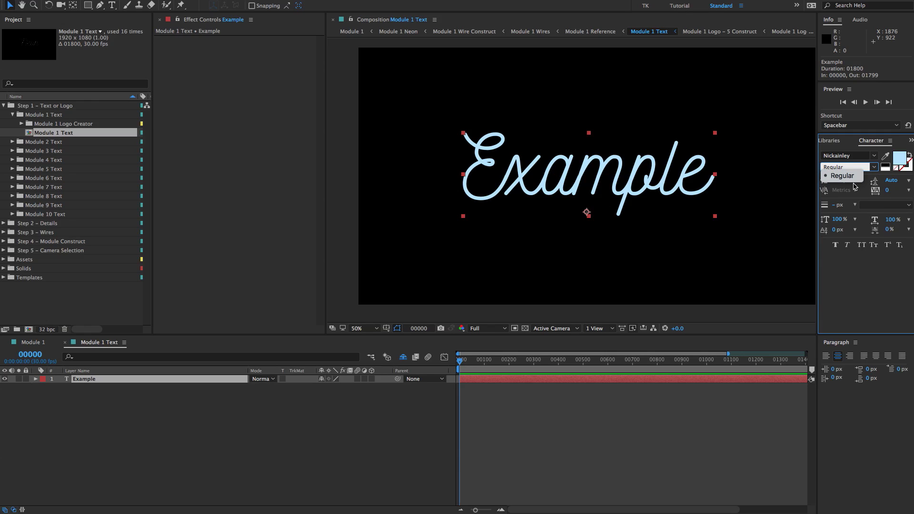
left_click(151, 397)
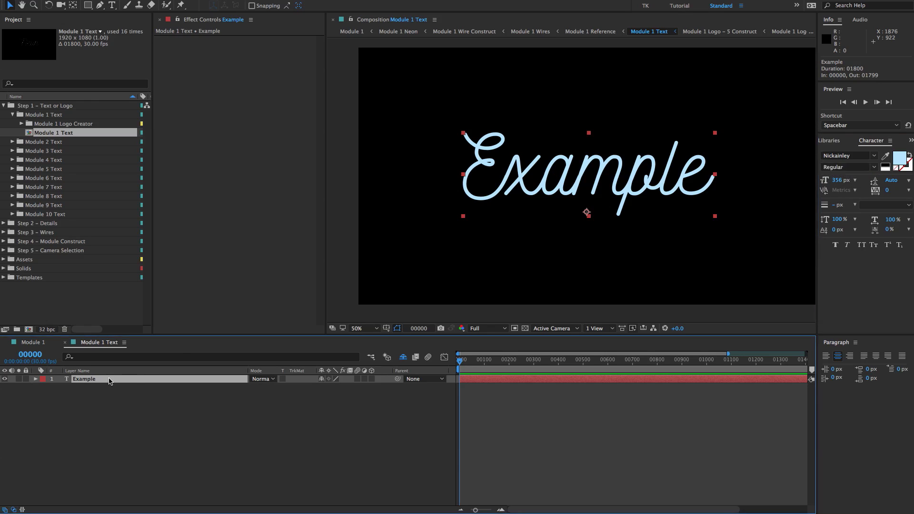
left_click(836, 246)
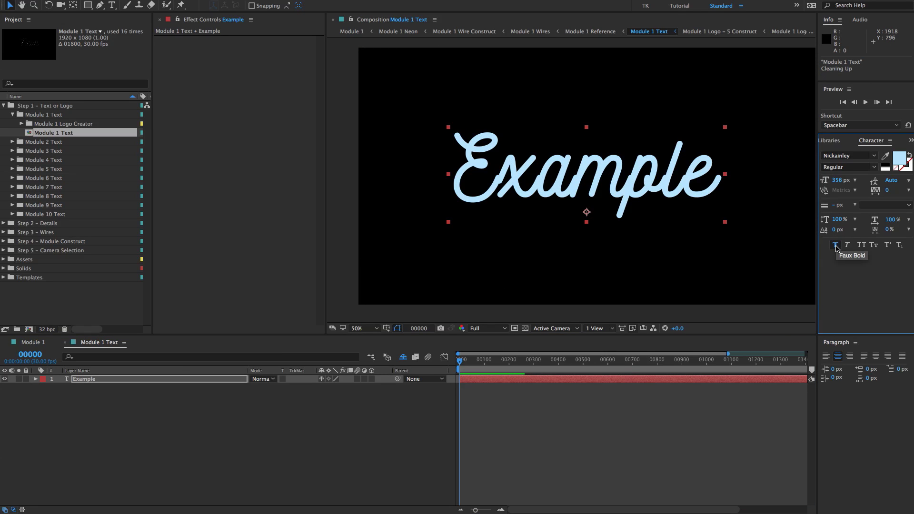
left_click(836, 245)
Add a Stroke layer style to the light blue Example text layer and expand its stroke properties.
left_click(85, 379)
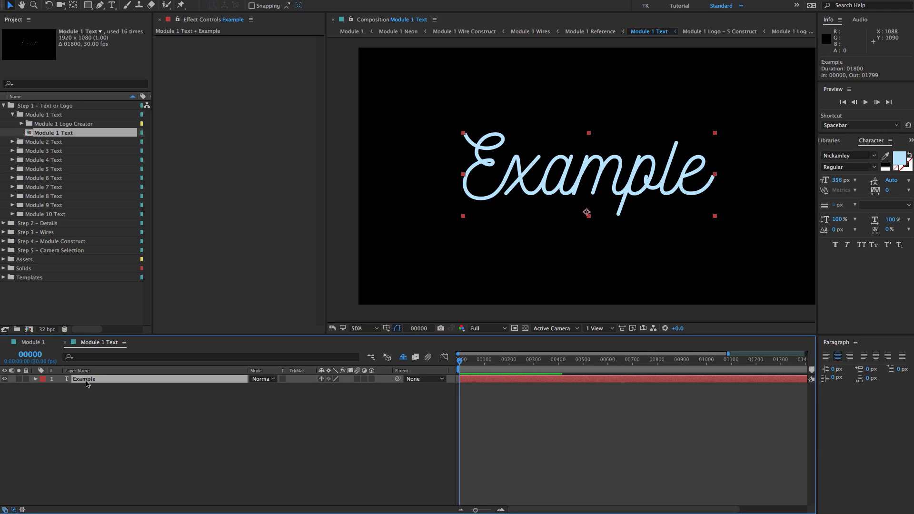
right_click(86, 384)
mouse_move(112, 385)
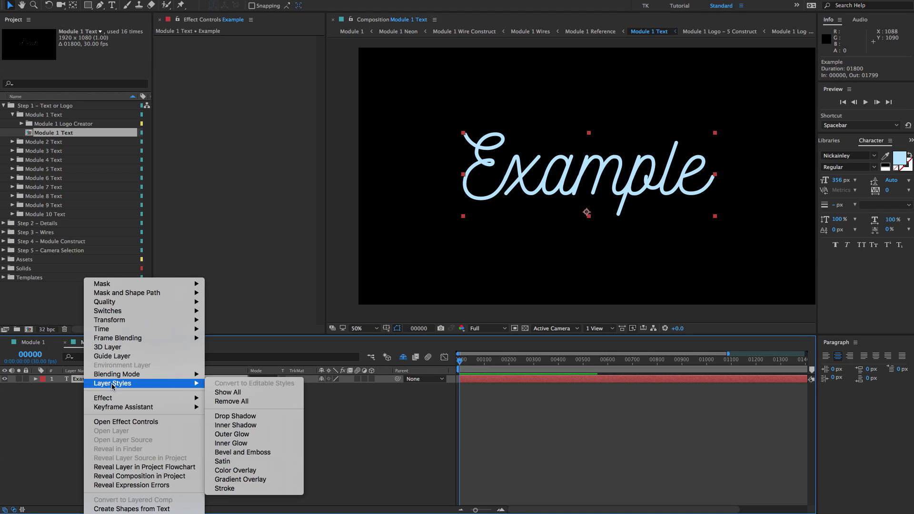
left_click(226, 488)
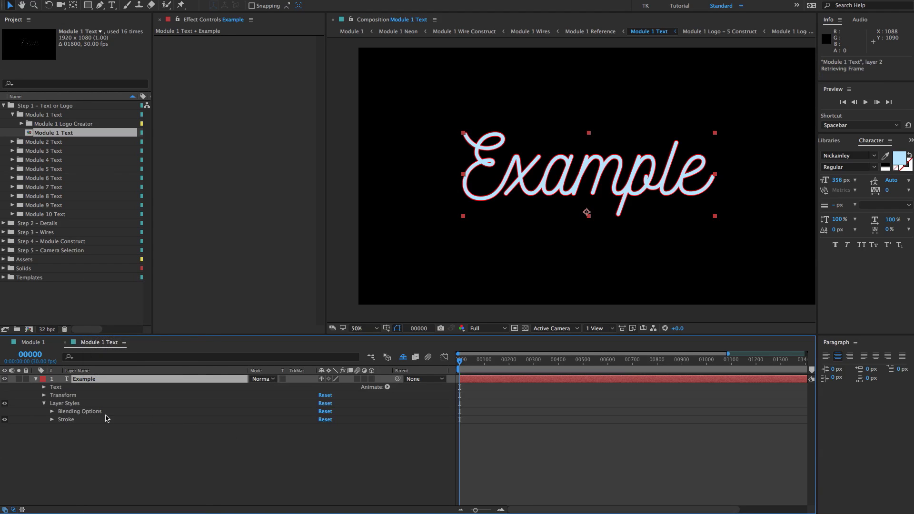
left_click(52, 419)
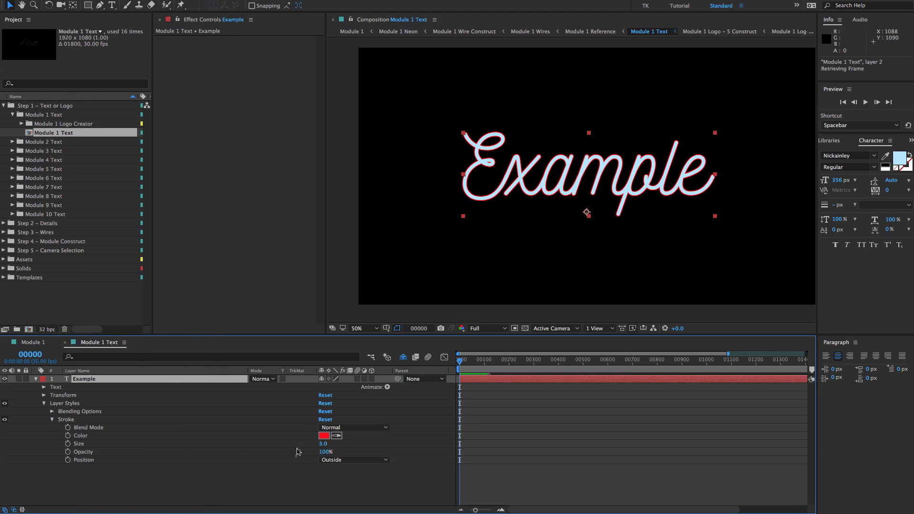
Match the Example layer's stroke color to the text's light blue (B7E5FF) and set the stroke size to 5.
left_click(336, 436)
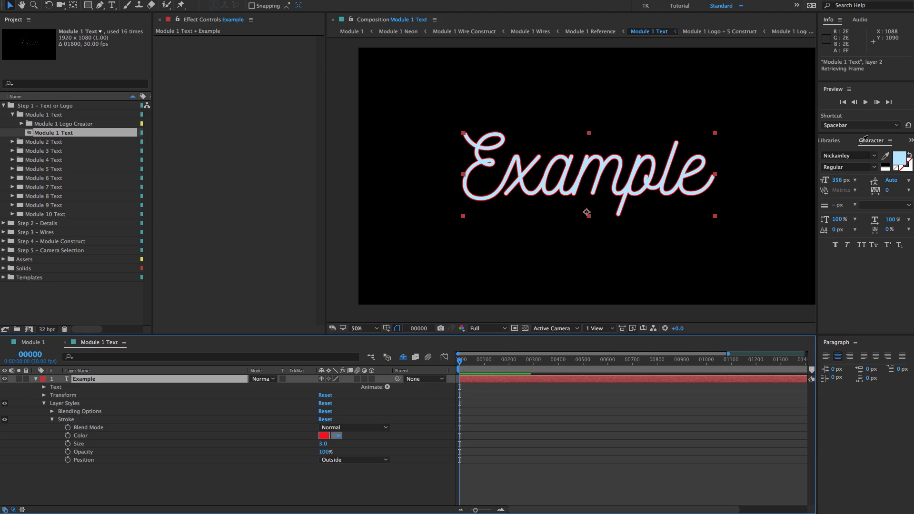
left_click(903, 156)
scroll(537, 200, "up", 4)
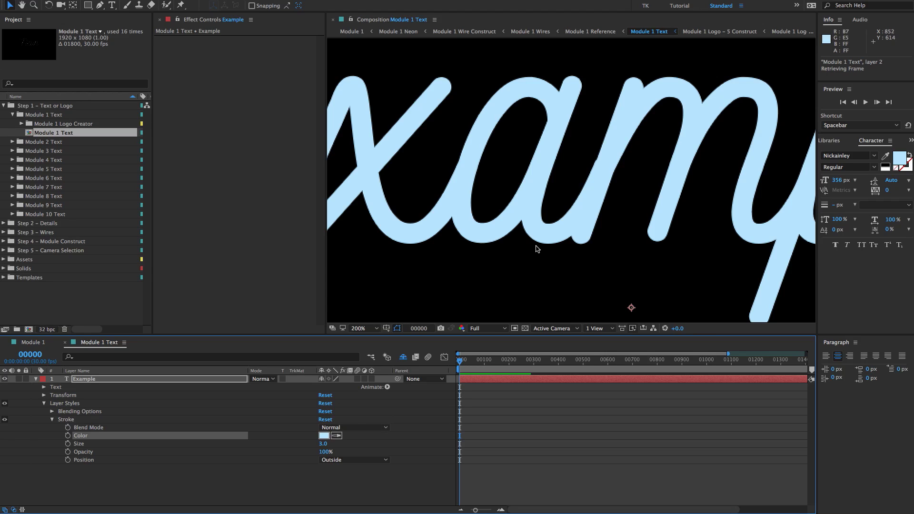
left_click(323, 443)
key("Return")
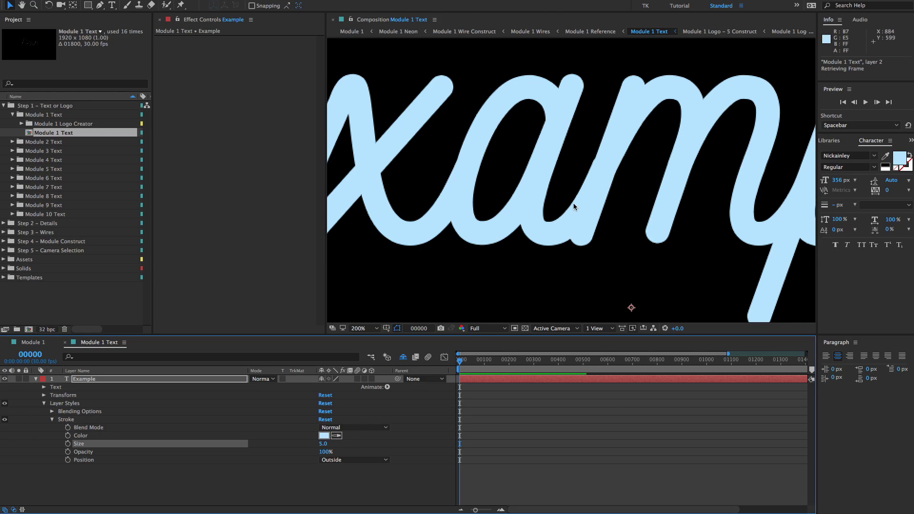
scroll(647, 191, "down", 4)
left_click(791, 108)
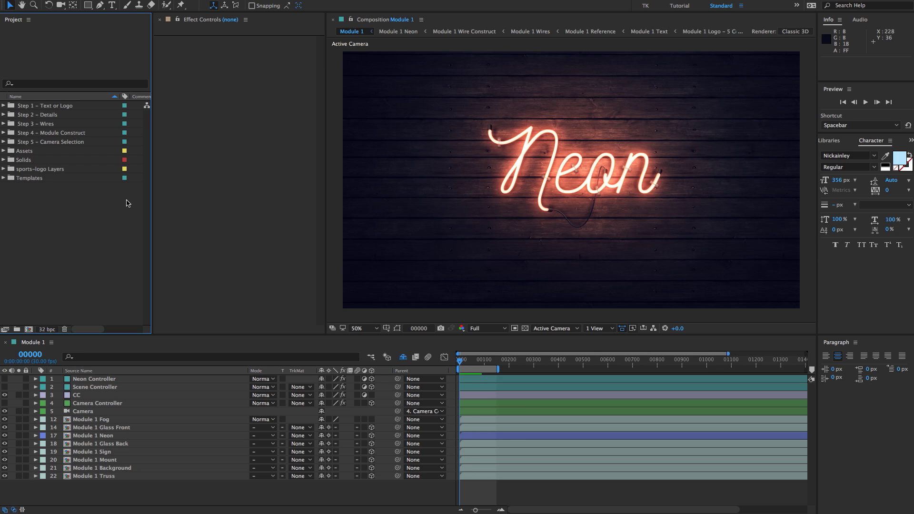
Expand the Step 1 – Text or Logo folder down to the contents of the Module 1 Logo Creator folder.
left_click(11, 105)
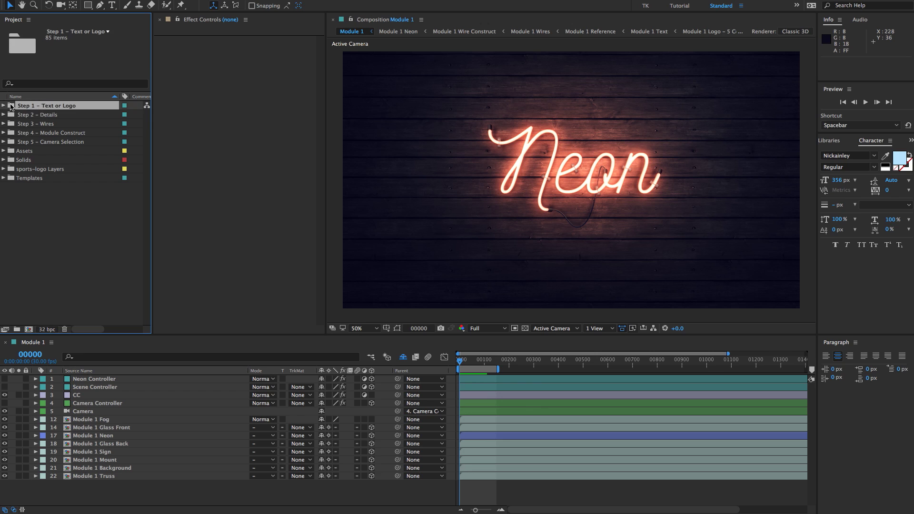
left_click(3, 106)
left_click(47, 116)
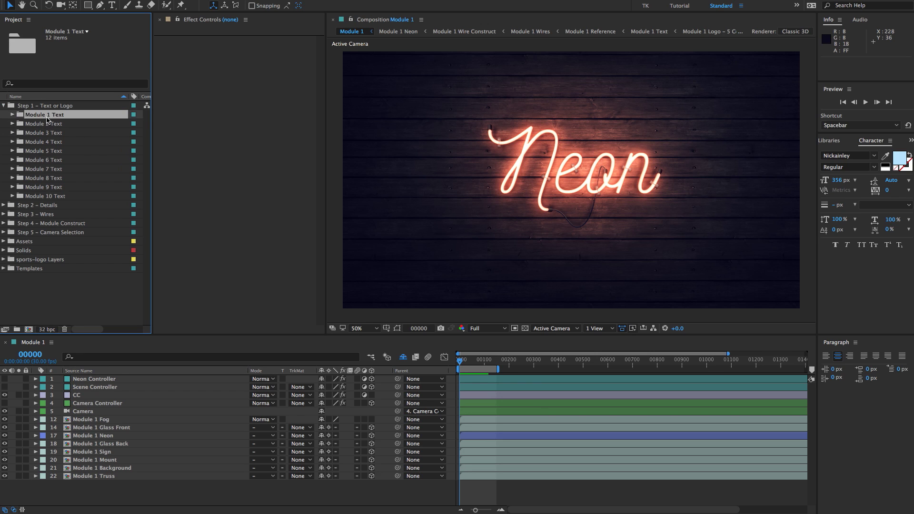
left_click(14, 115)
left_click(23, 124)
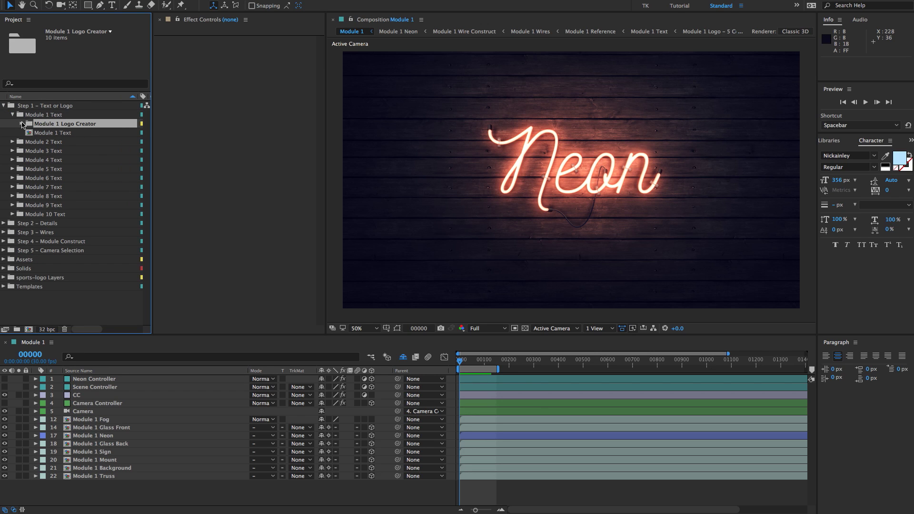
left_click(21, 123)
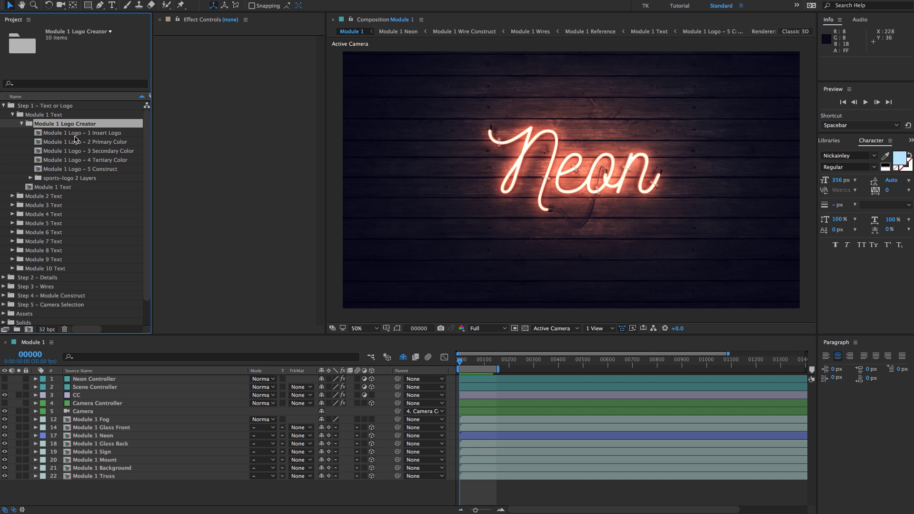
Review the five Module 1 Logo compositions in the Logo Creator folder, from 1 Insert Logo to 5 Construct.
left_click(79, 134)
left_click(86, 170, "shift")
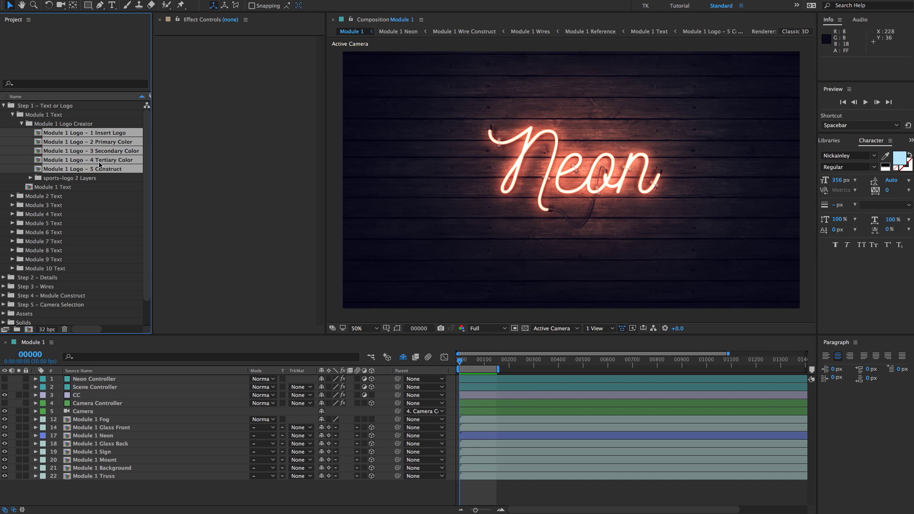
left_click(96, 126)
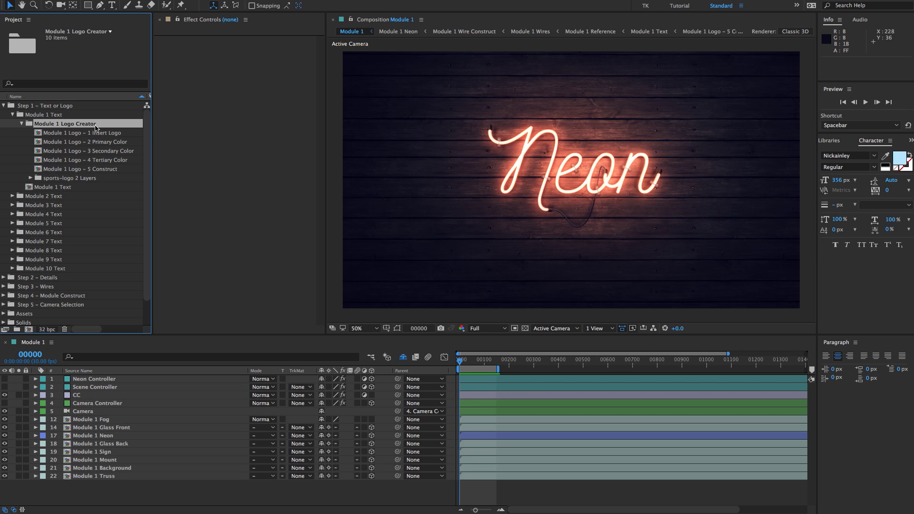
left_click(111, 133)
left_click(109, 142)
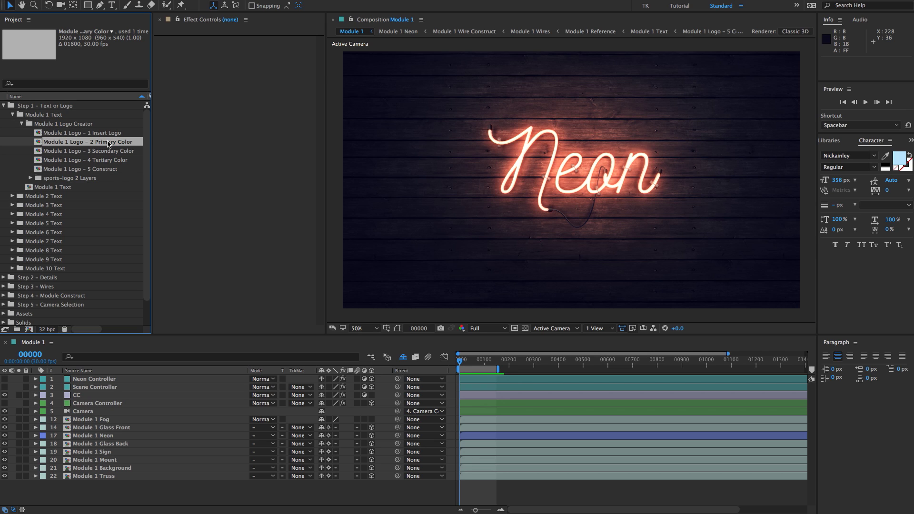
left_click(104, 160)
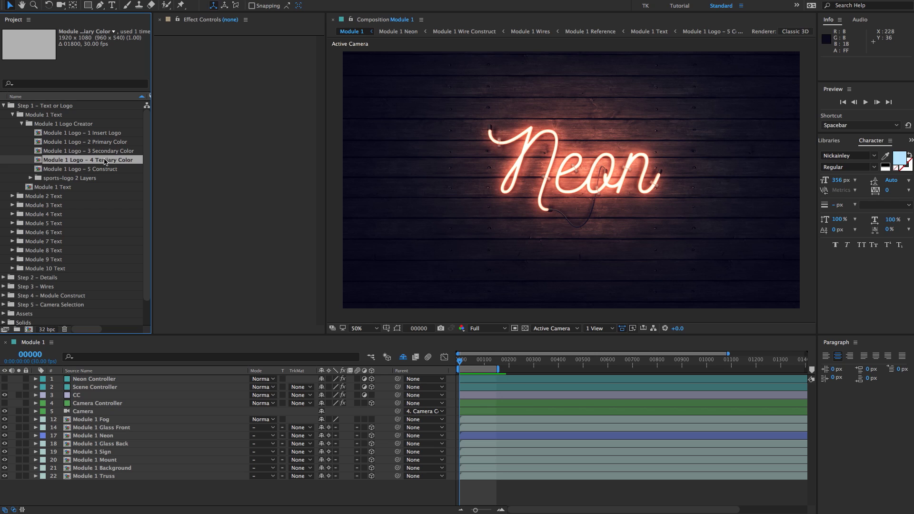
left_click(102, 171)
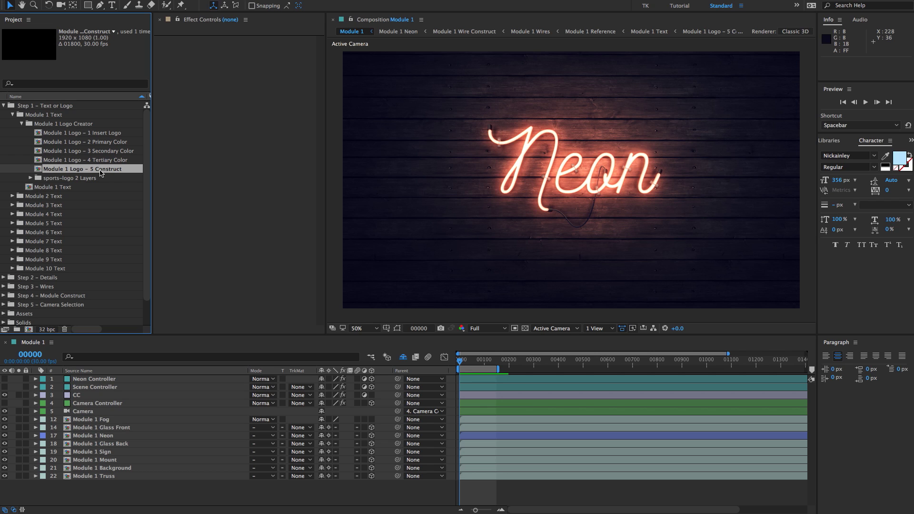
left_click(98, 136)
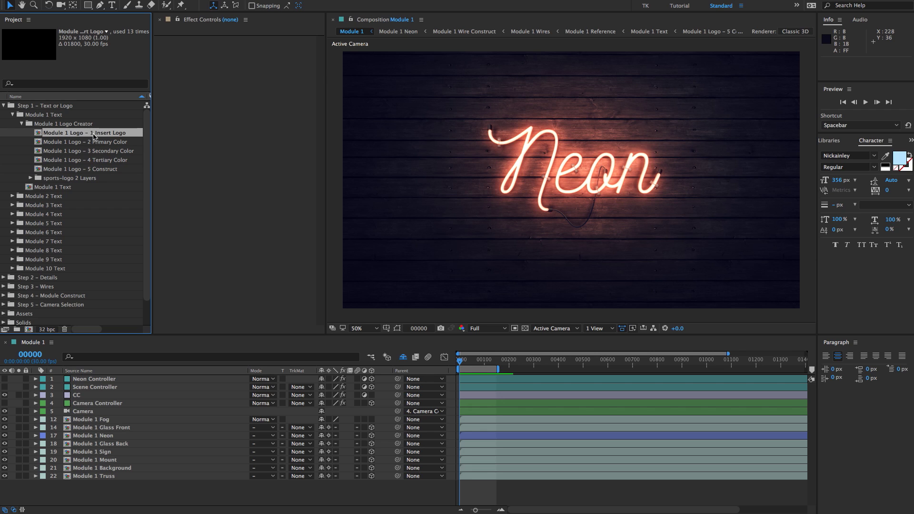
Open the Module 1 Logo – 1 Insert Logo composition, keeping the Module 1 Text folder expanded in the project.
double_click(104, 134)
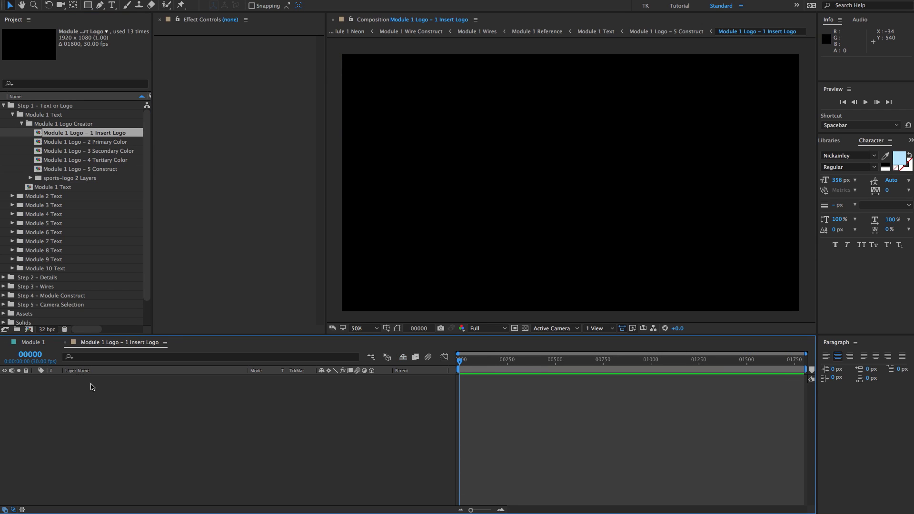
left_click(12, 115)
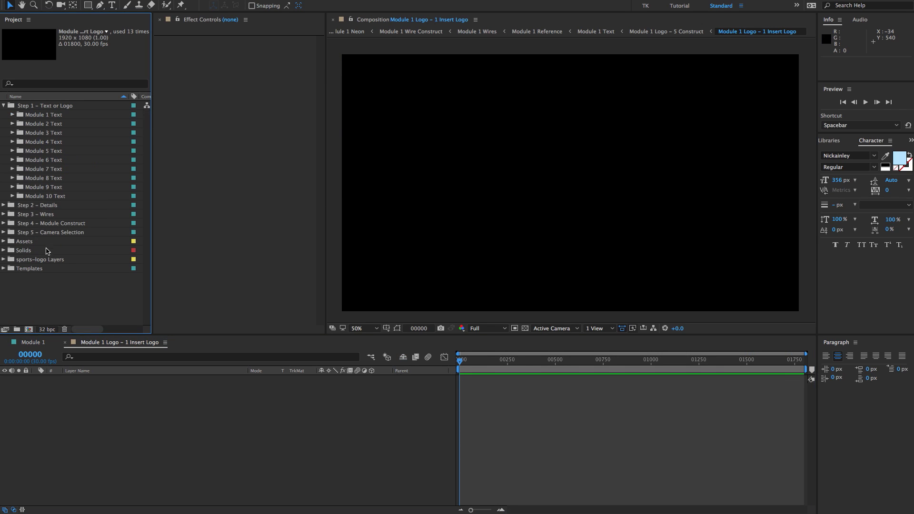
left_click(12, 115)
Import sports-logo.ai from the tutorial's Assets/Images folder into the Module 1 Logo Creator folder as a Composition with Layer Size footage dimensions.
left_click(64, 127)
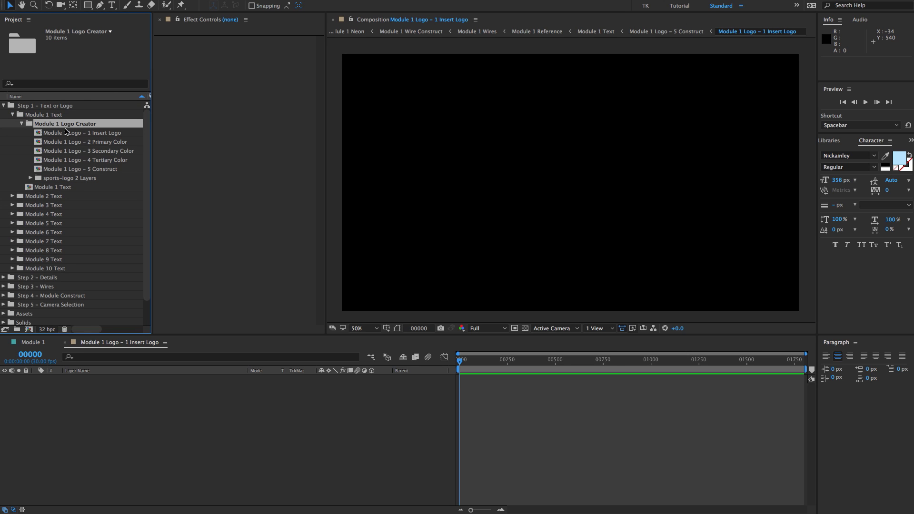
key("super+i")
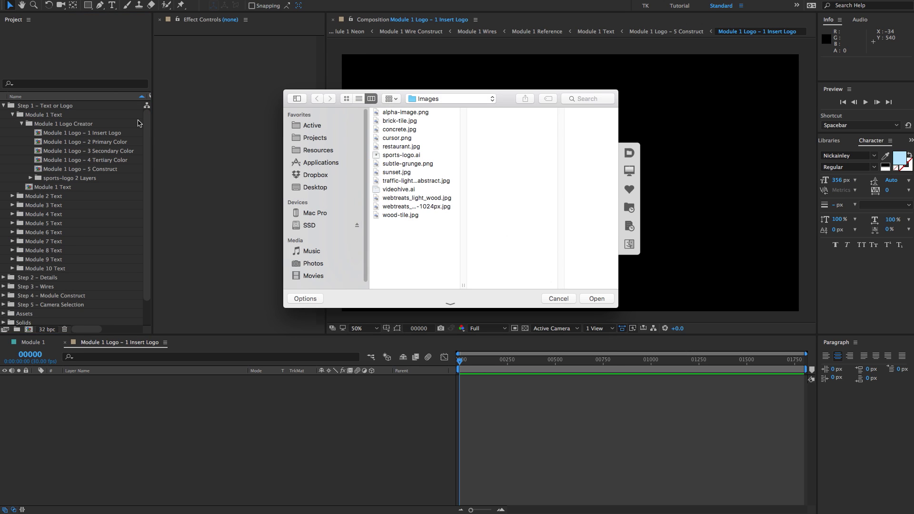
left_click(404, 156)
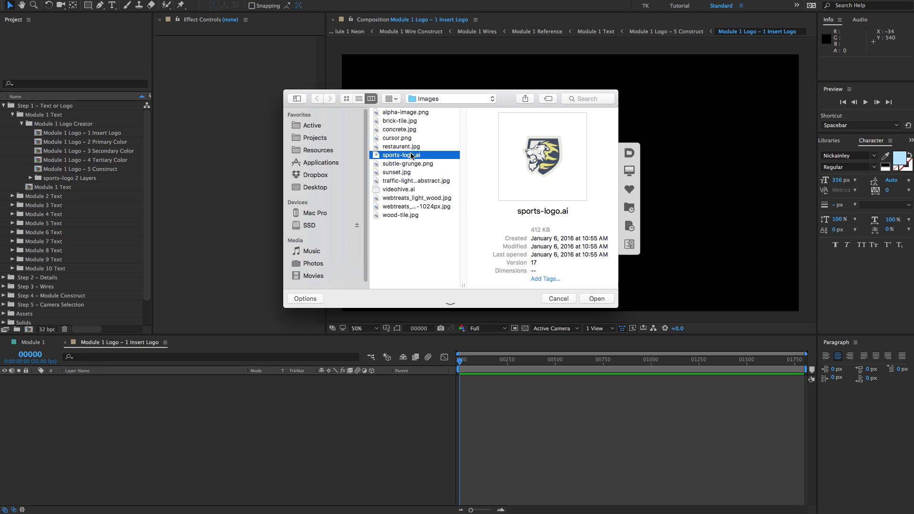
left_click(440, 100)
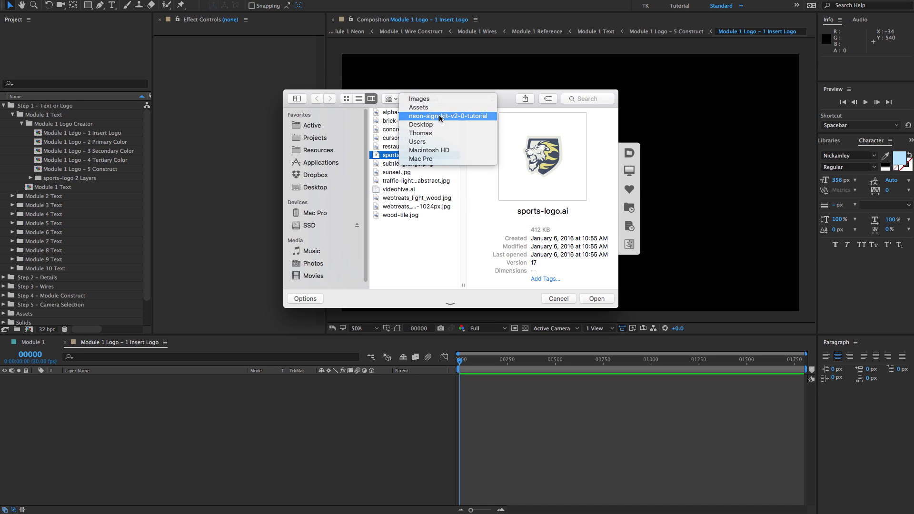
left_click(439, 115)
left_click(500, 114)
left_click(515, 121)
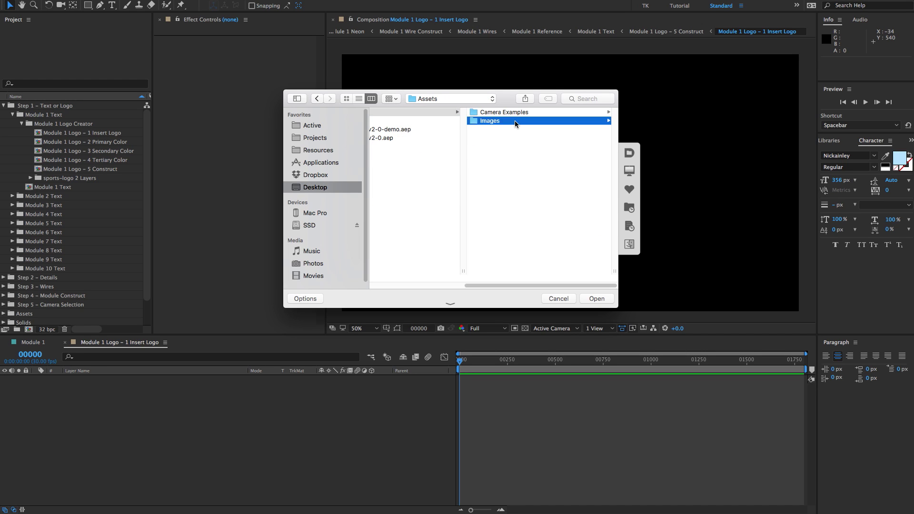
left_click(483, 152)
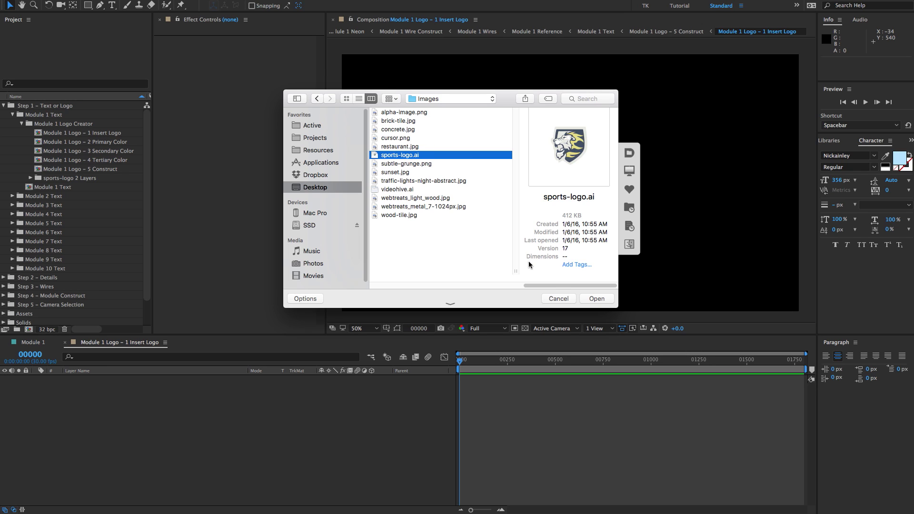
left_click(601, 298)
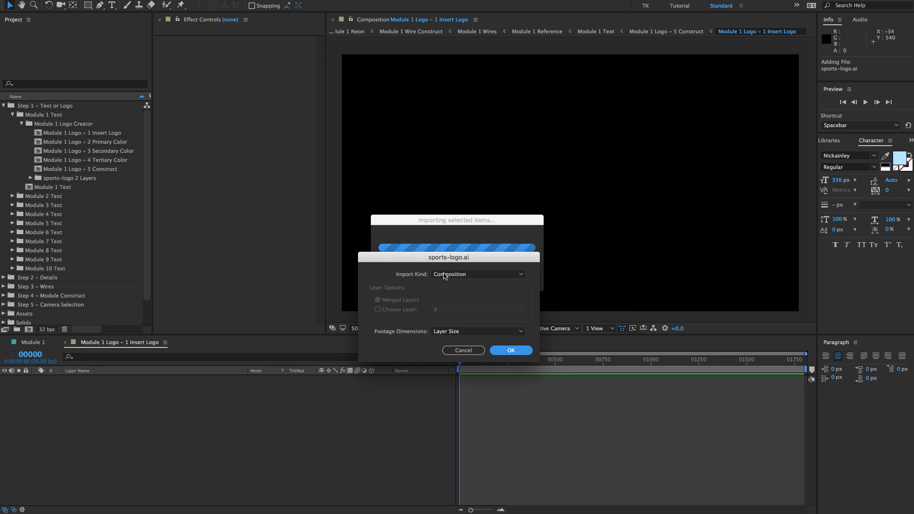
left_click(452, 276)
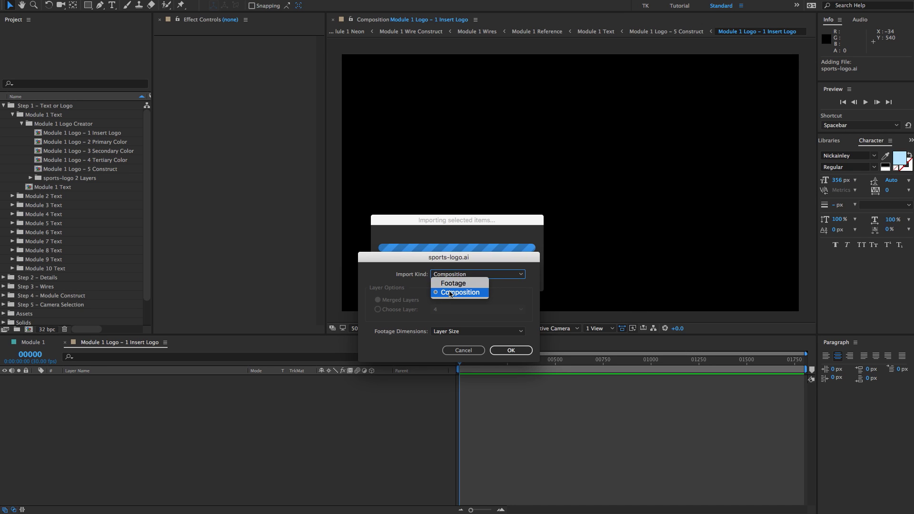
left_click(488, 312)
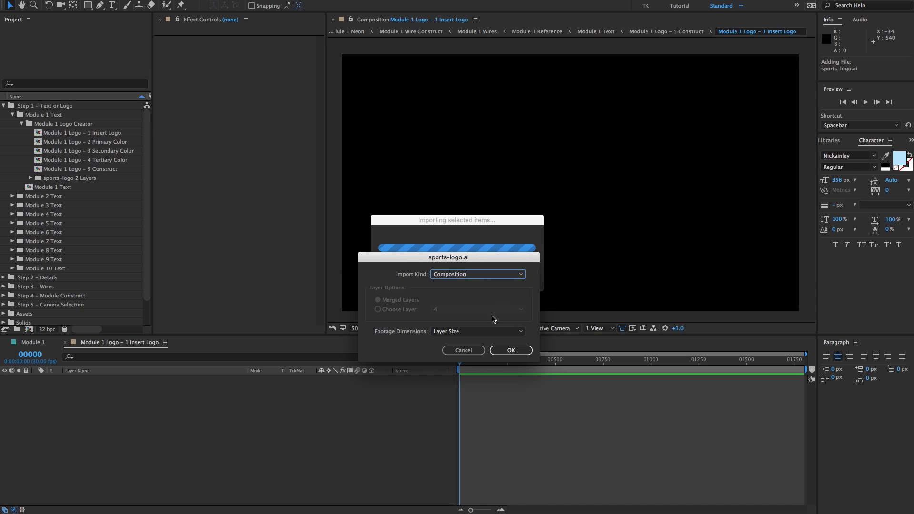
left_click(508, 350)
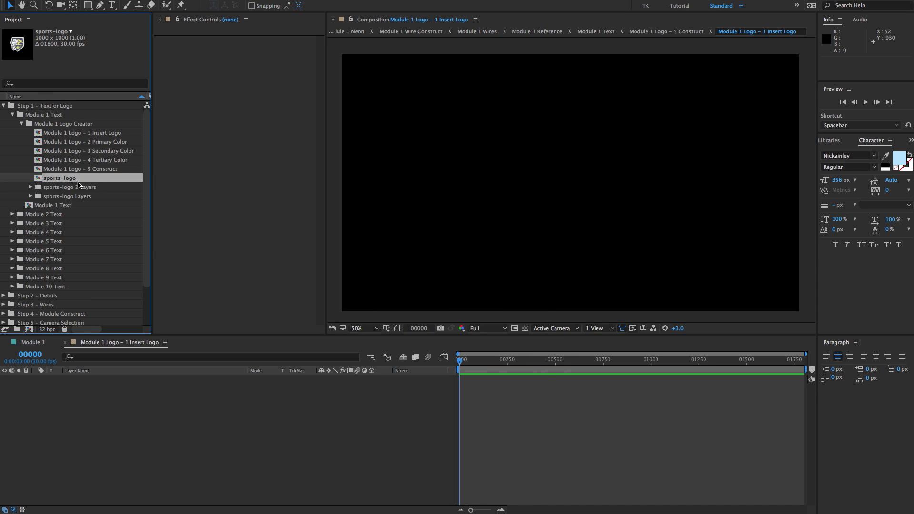
Place the sports-logo composition in the Insert Logo composition with Collapse Transformations enabled, and scale it to 208%.
left_click_drag(67, 181, 165, 442)
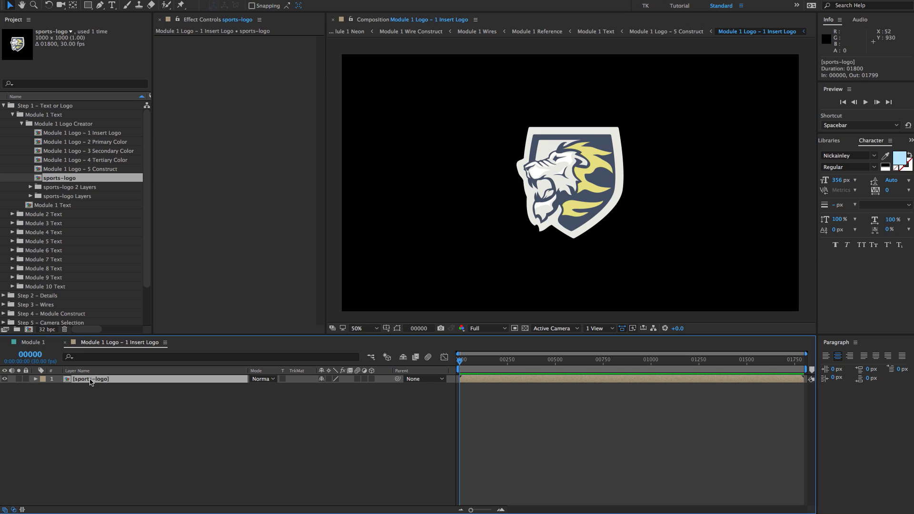
left_click(329, 379)
key("s")
mouse_move(332, 391)
left_mouse_down()
mouse_move(366, 387)
mouse_move(336, 387)
mouse_move(344, 387)
left_mouse_up()
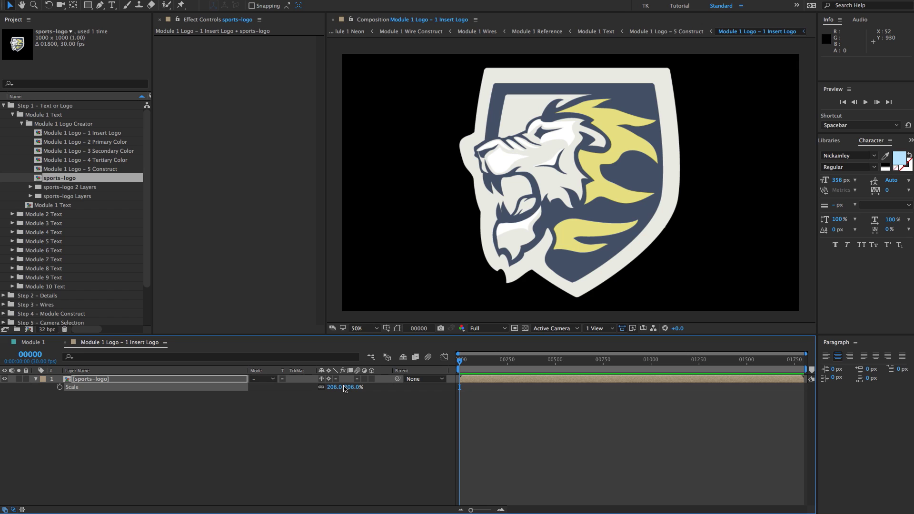
left_click_drag(344, 388, 345, 387)
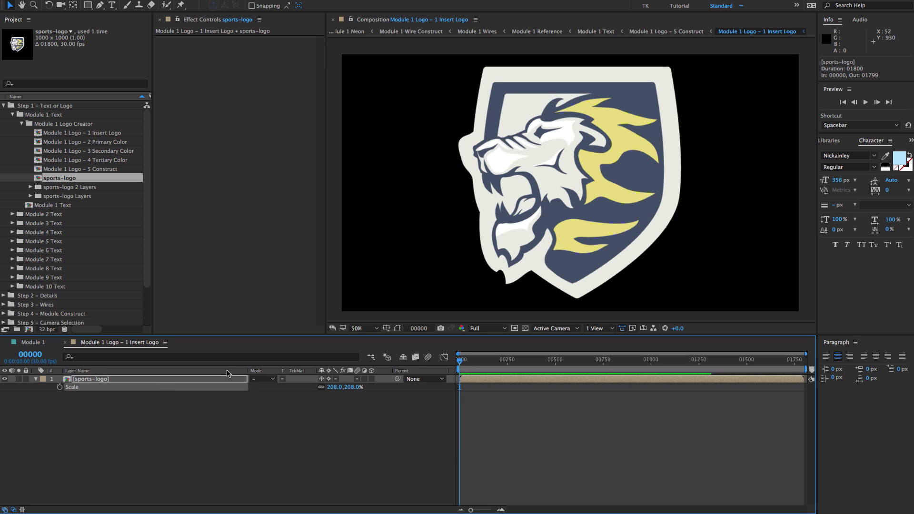
Open the nested sports-logo composition and enable Continuously Rasterize on all four of its layers.
scroll(542, 197, "up", 2)
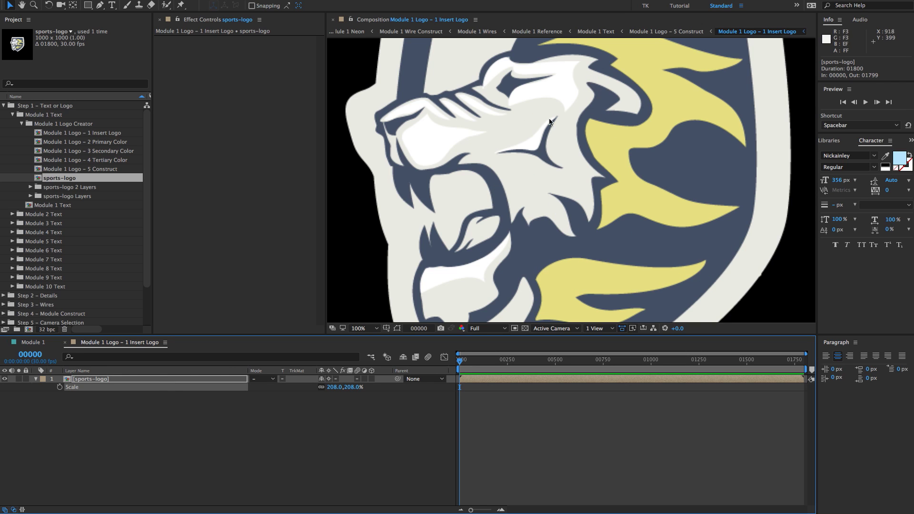
left_click(80, 380)
double_click(80, 379)
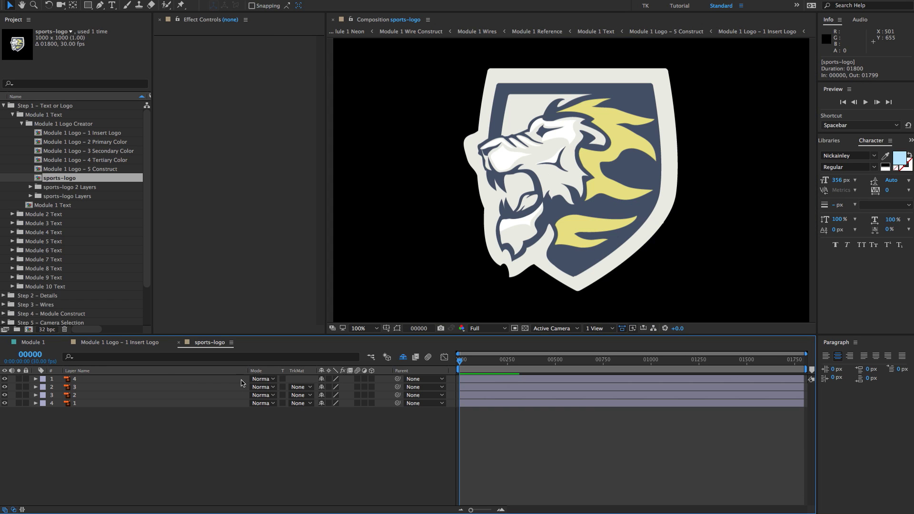
left_click_drag(329, 379, 332, 412)
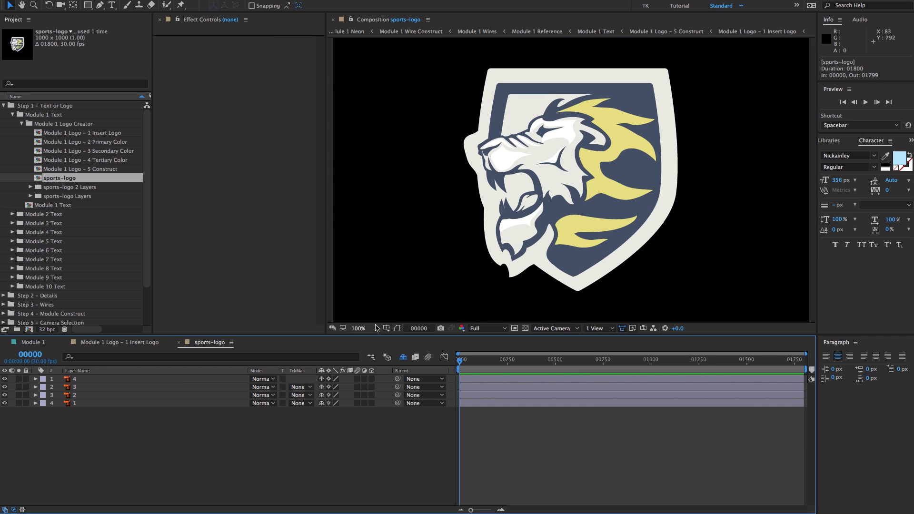
Return to the Insert Logo composition to view the full logo and select the Module 1 Logo – 2 Primary Color composition.
left_click(144, 343)
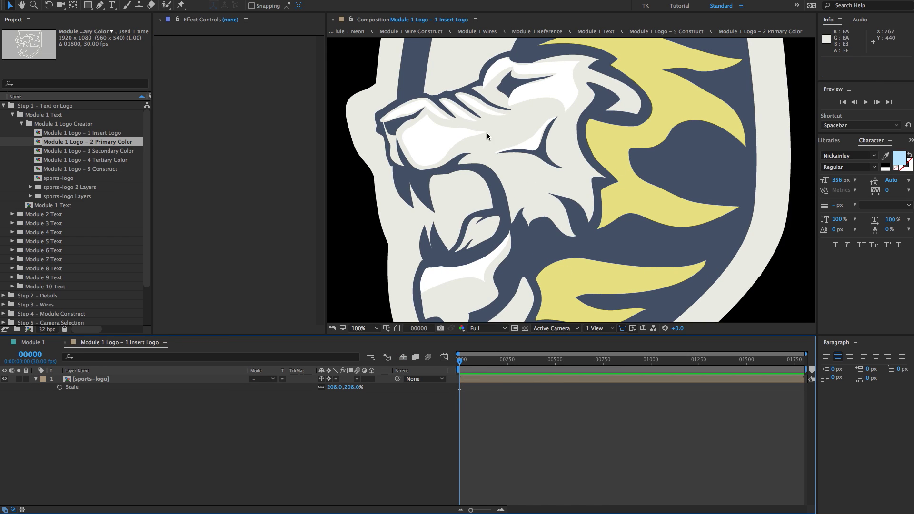
scroll(623, 154, "down", 1)
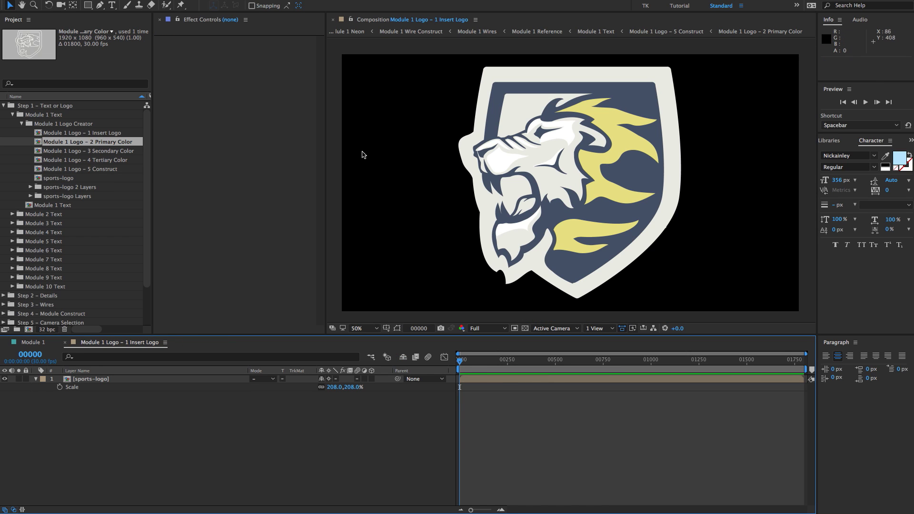
left_click(102, 145)
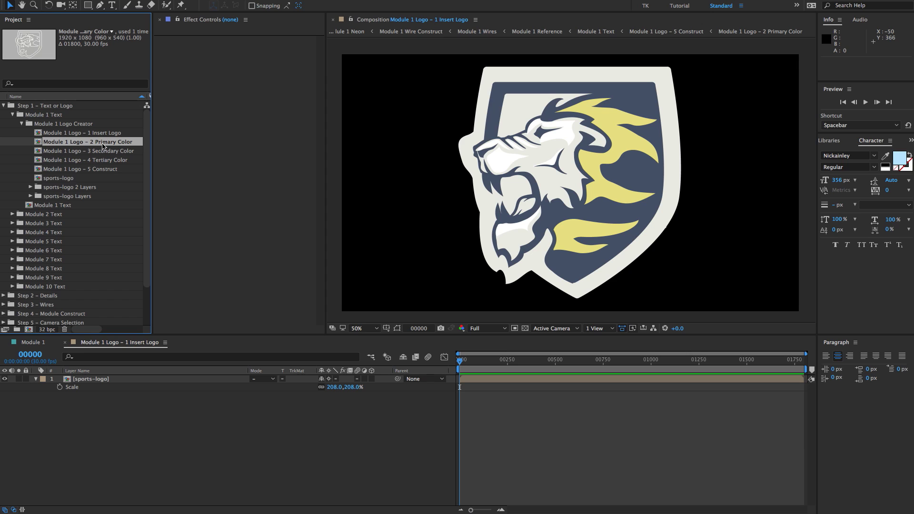
Open the Module 1 Logo – 2 Primary Color composition and move the isolation target onto the navy area by the upper mane.
double_click(104, 144)
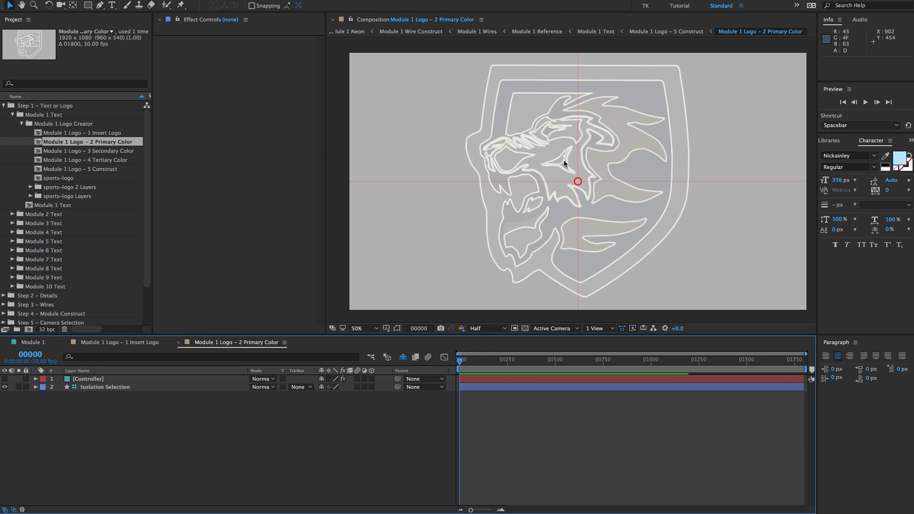
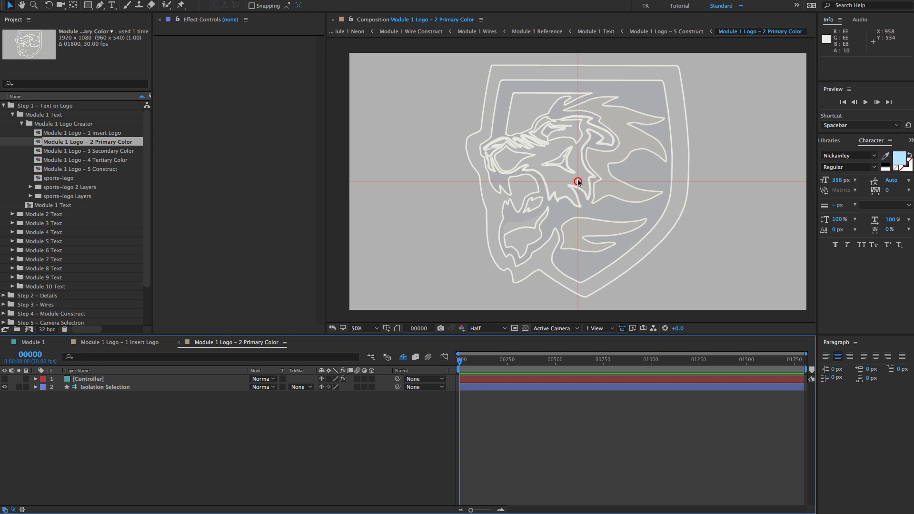
left_click_drag(578, 183, 640, 101)
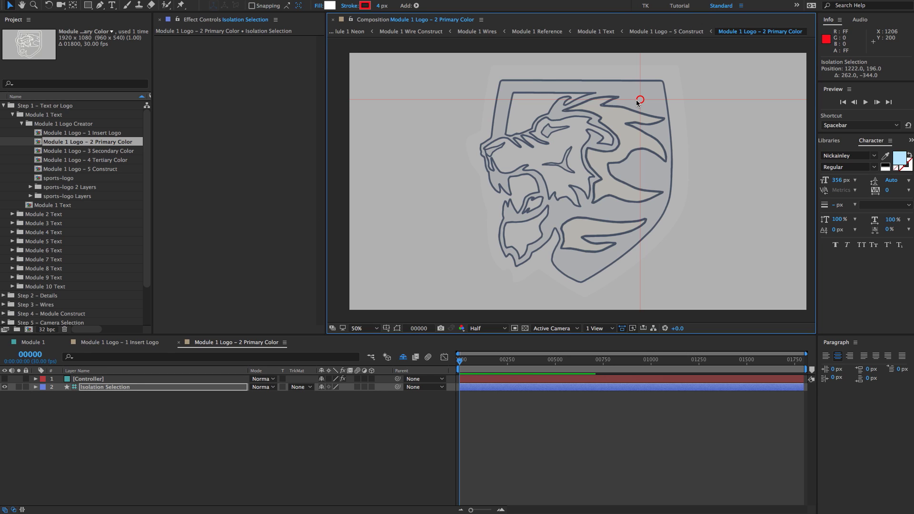
Toggle the Controller layer's Extract Color Range off and on to compare the extracted primary outlines.
left_click(107, 379)
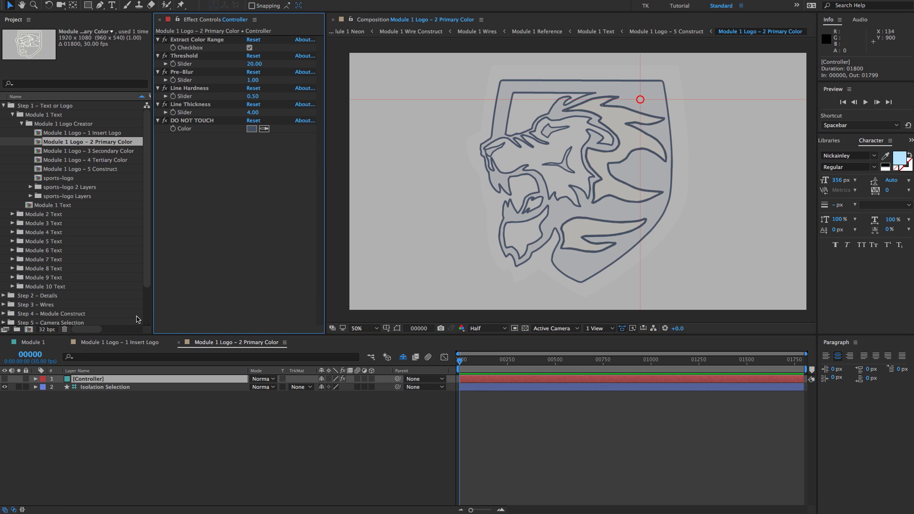
left_click(202, 41)
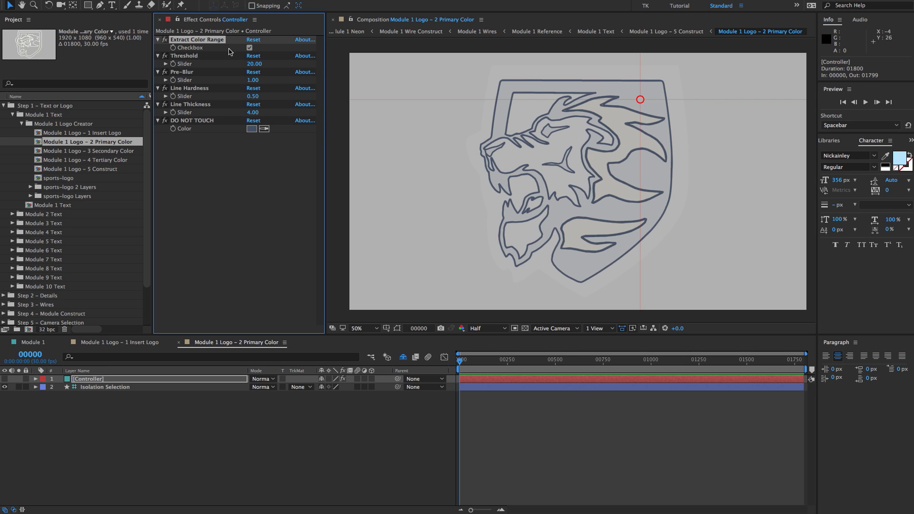
left_click(249, 48)
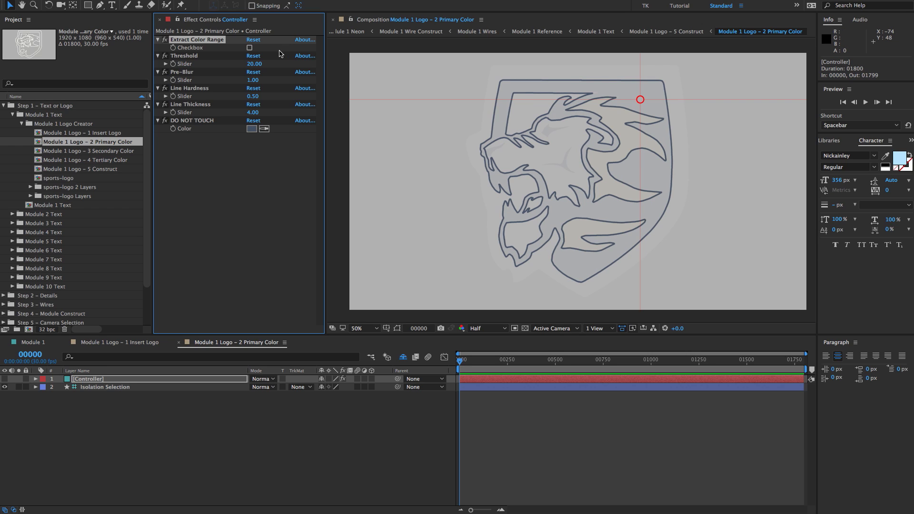
left_click(249, 47)
left_click(249, 47)
left_click(249, 47)
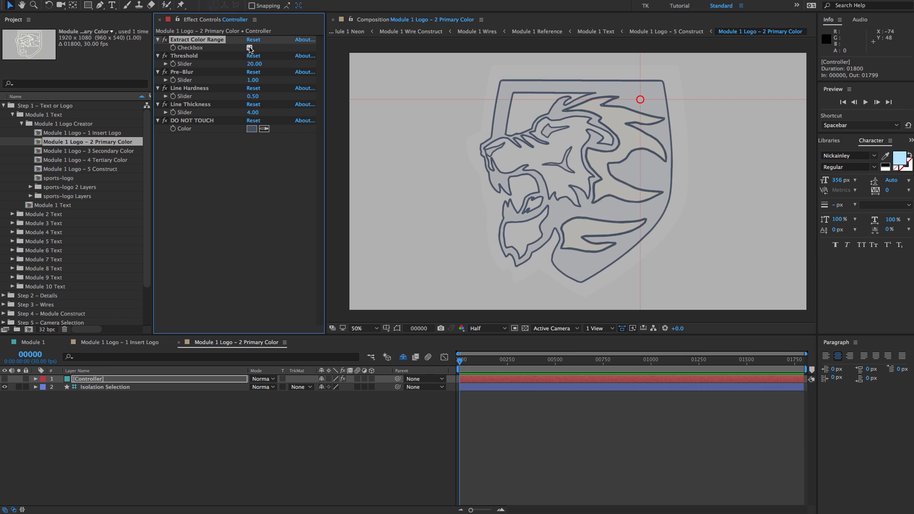
left_click(249, 48)
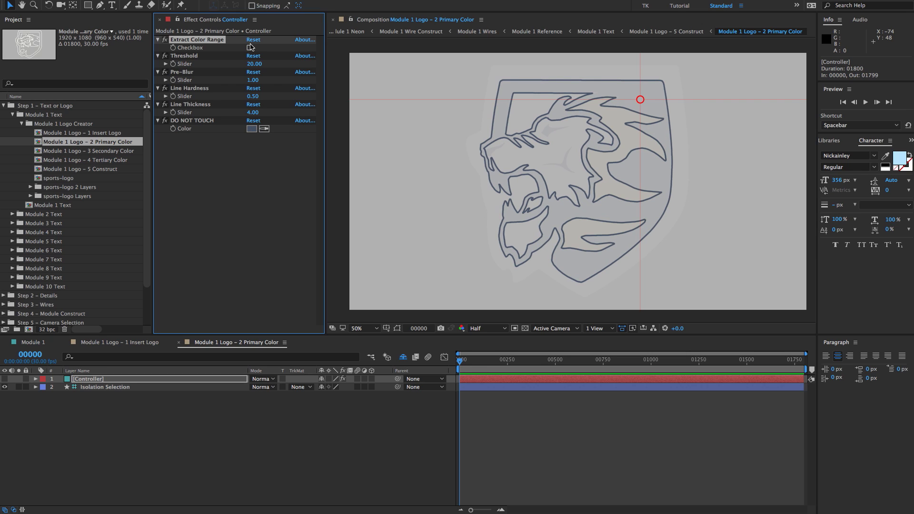
left_click(249, 48)
Review the Controller's Threshold, Pre-Blur and Line Hardness effects.
left_click(203, 56)
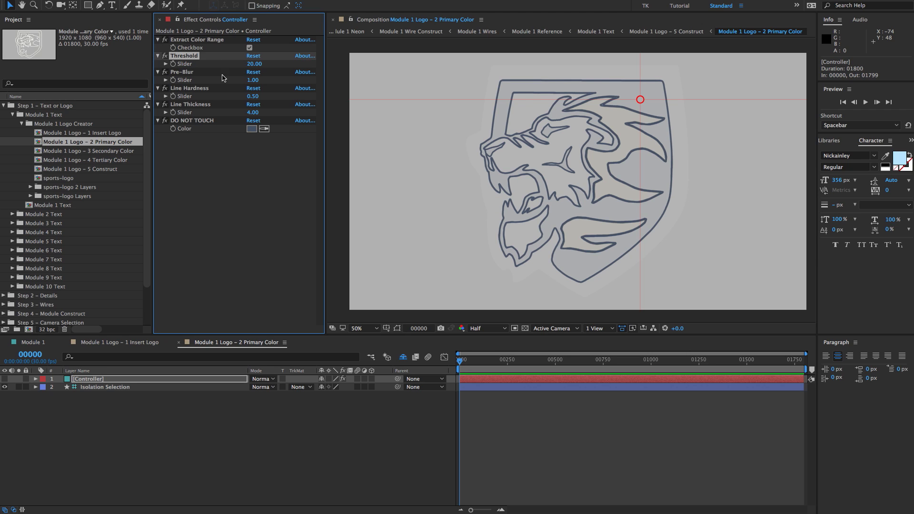
left_click(244, 71)
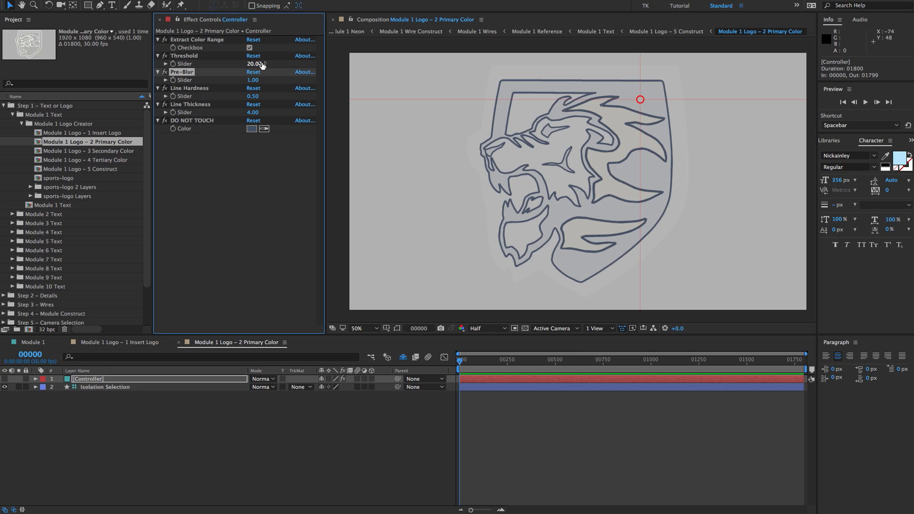
left_click(213, 91)
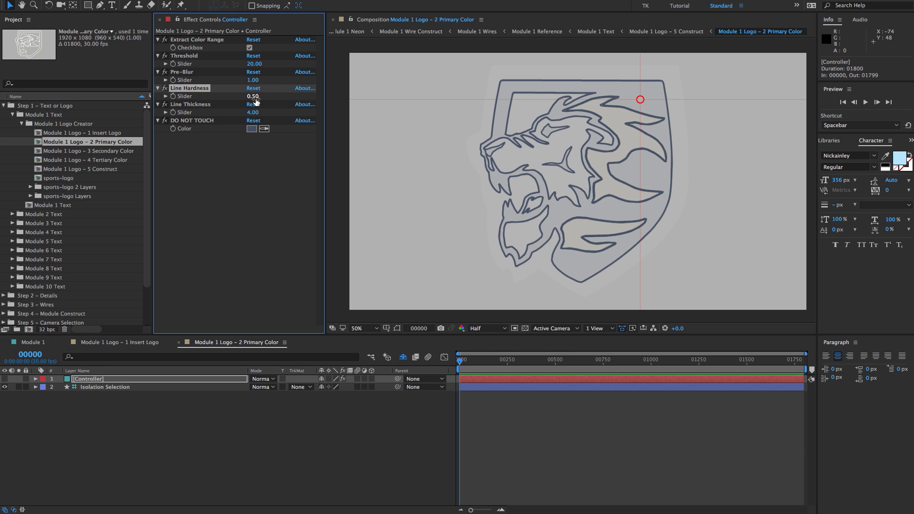
Try a Line Thickness of 6 on the primary color outlines, and undo the change.
left_click(202, 106)
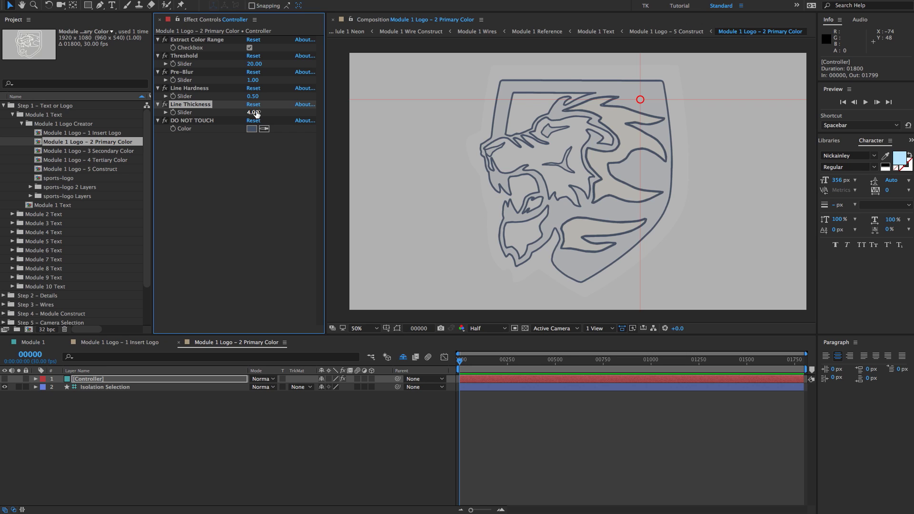
scroll(529, 110, "up", 2)
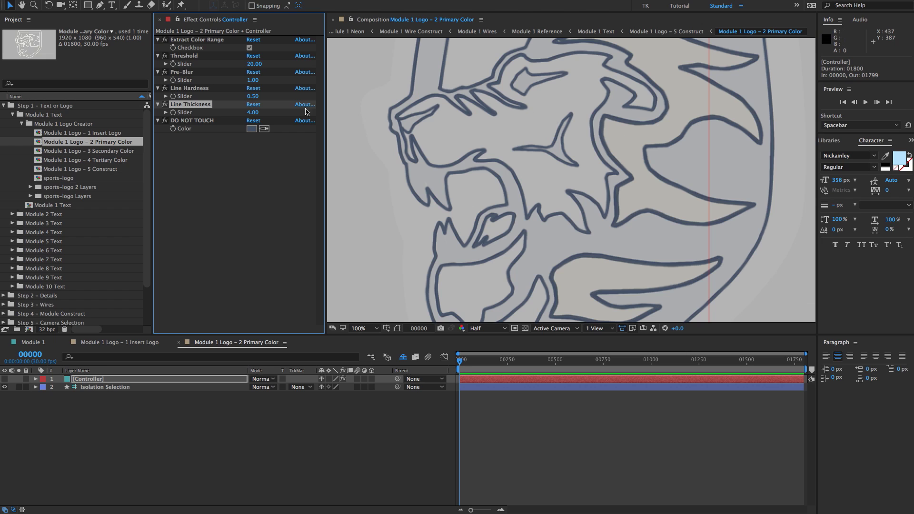
left_click(257, 112)
type("6")
key("Return")
scroll(577, 125, "down", 2)
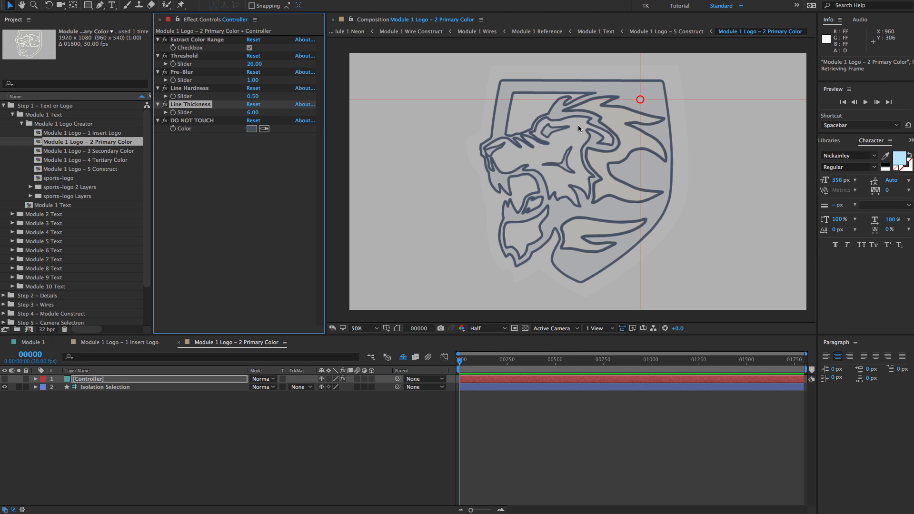
key("super+z")
Open the Module 1 Logo – 3 Secondary Color composition and move the isolation target onto the lion's yellow mane.
left_click(103, 151)
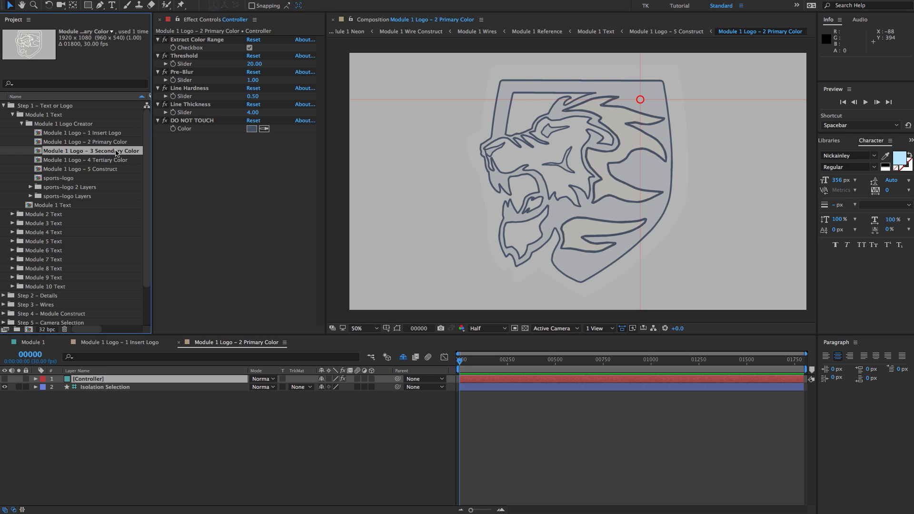
double_click(115, 153)
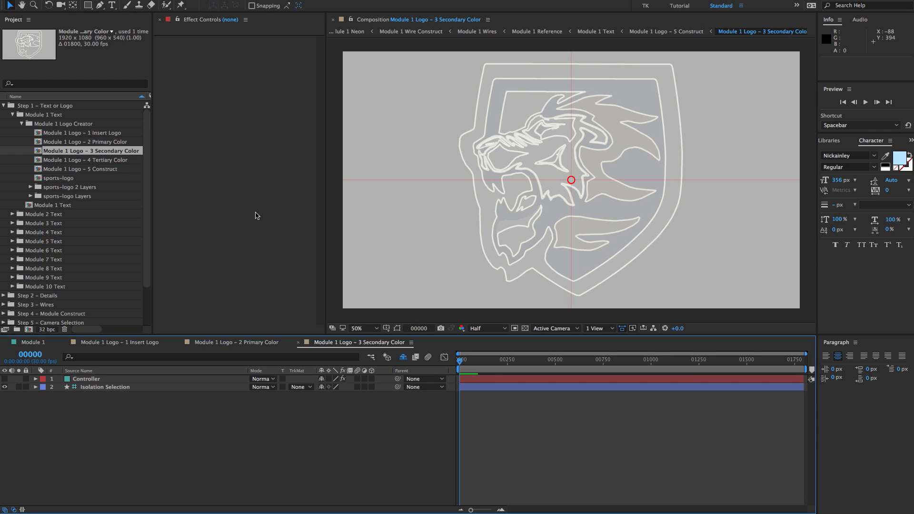
left_click(571, 180)
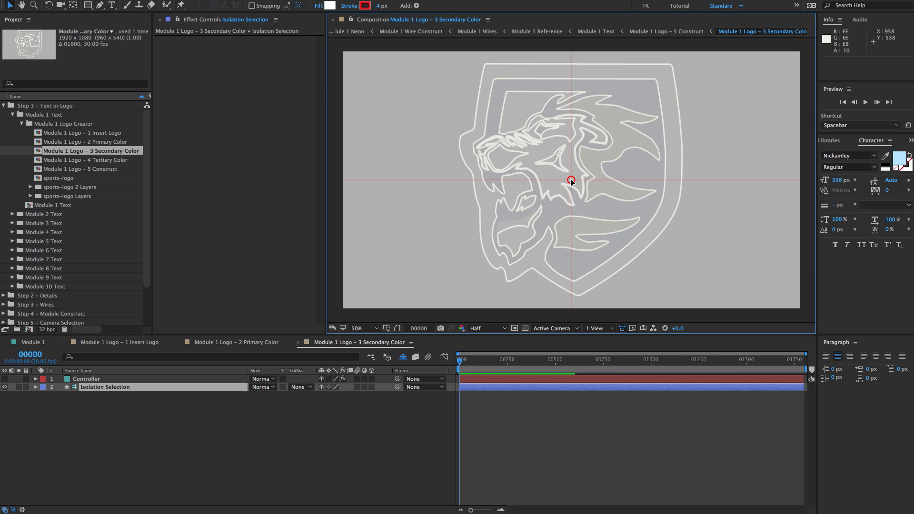
left_click_drag(571, 180, 592, 162)
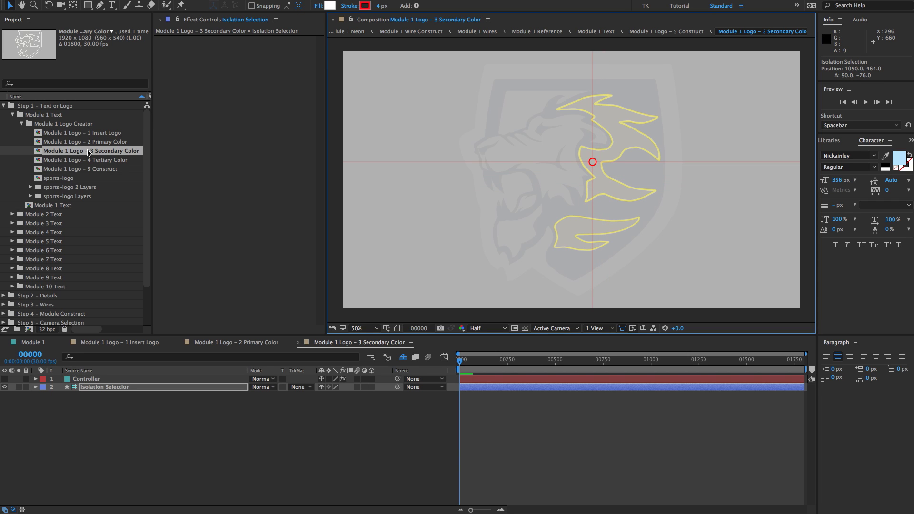
Open the Module 1 Logo – 4 Tertiary Color composition and move the isolation target onto the shield's off-white outer border.
double_click(88, 160)
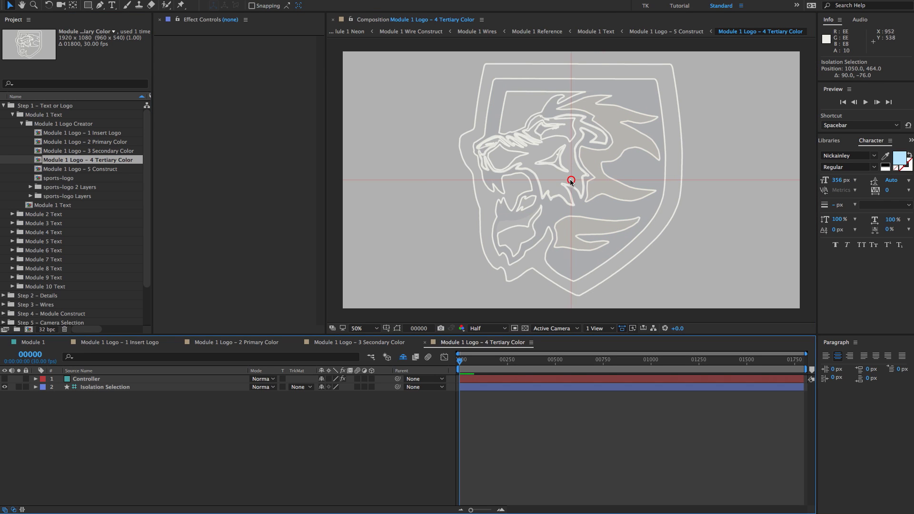
left_click_drag(572, 182, 483, 101)
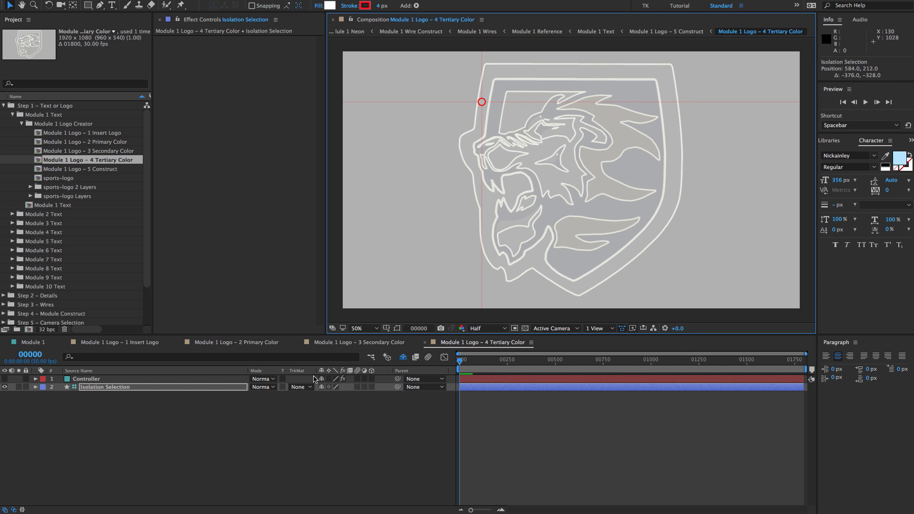
left_click(188, 414)
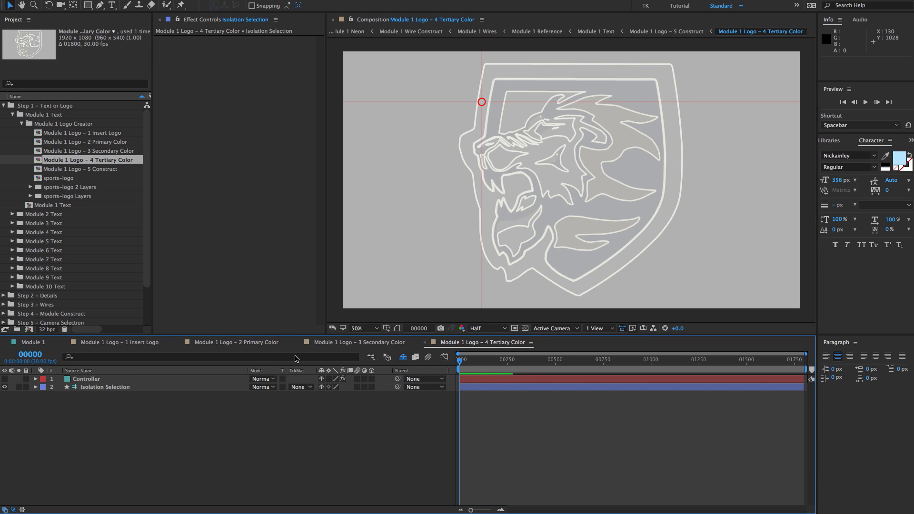
Open the Module 1 Logo – 5 Construct composition and frame the combined logo outlines.
left_click(99, 169)
double_click(100, 169)
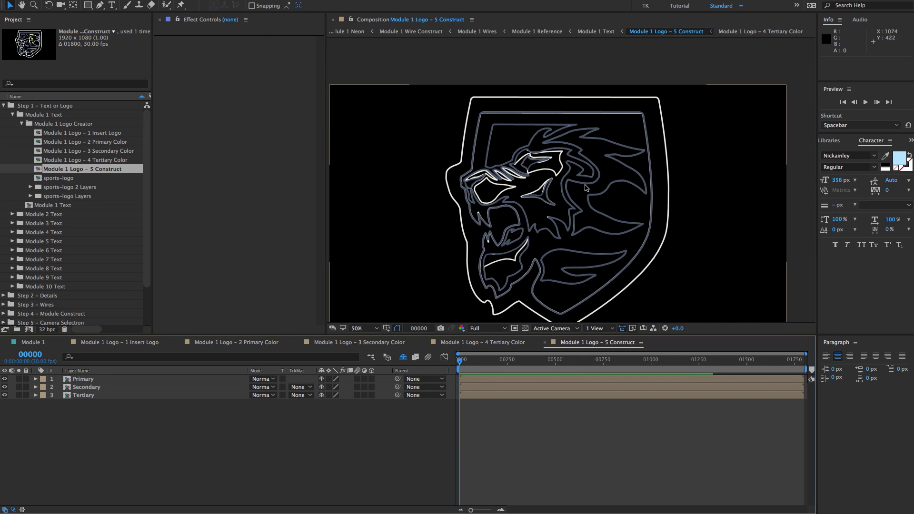
scroll(585, 185, "down", 2)
left_click_drag(584, 186, 595, 151)
scroll(595, 179, "up", 2)
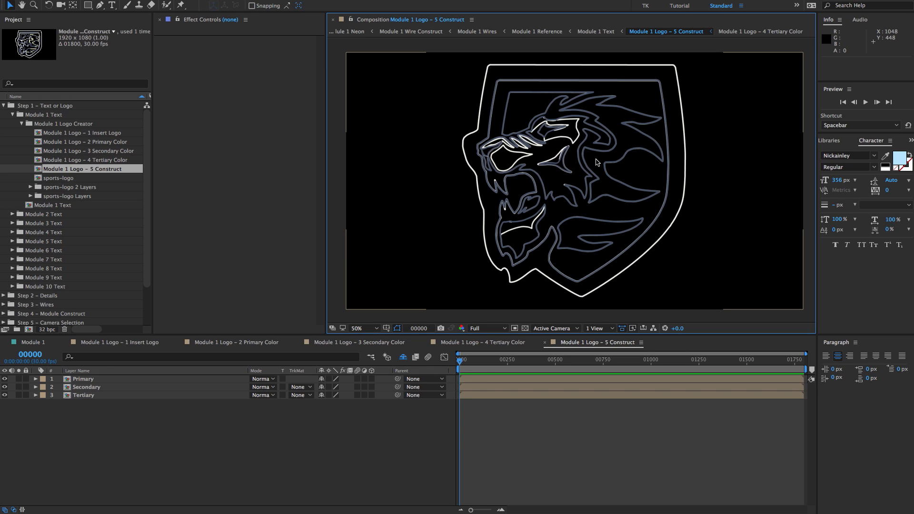
Hide the Secondary and Tertiary layers in the Construct composition, leaving the Primary layer selected.
left_click(106, 387)
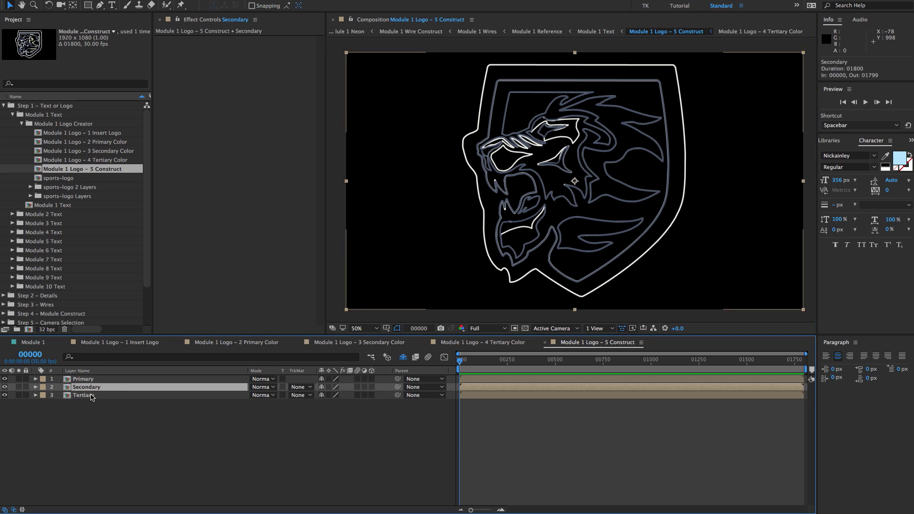
left_click(91, 396, "shift")
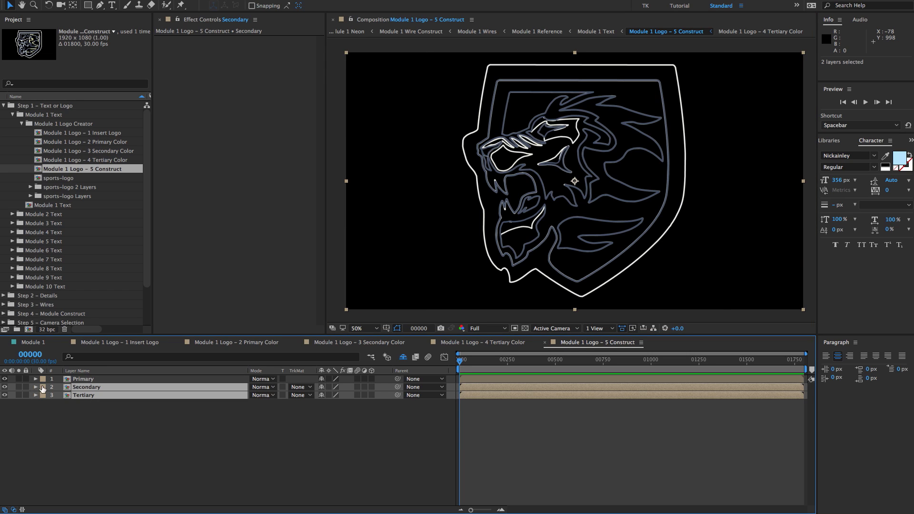
left_click_drag(4, 388, 5, 396)
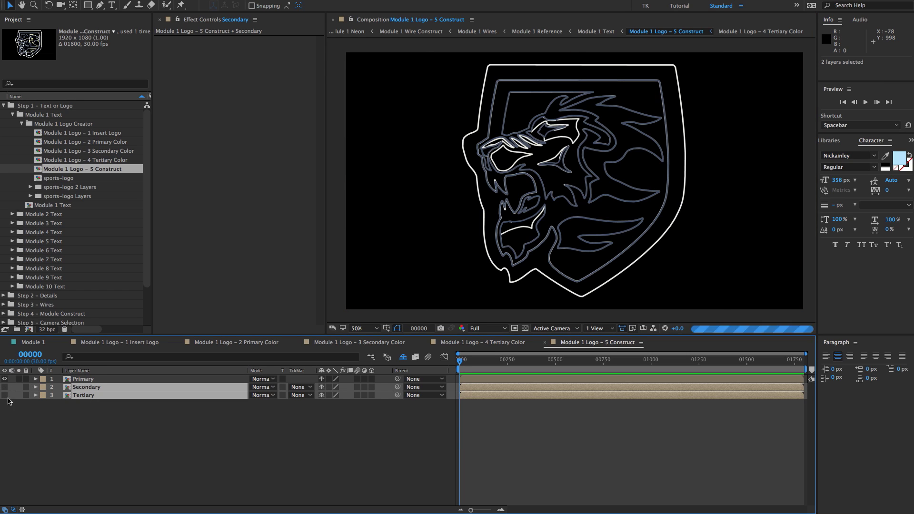
left_click(85, 379)
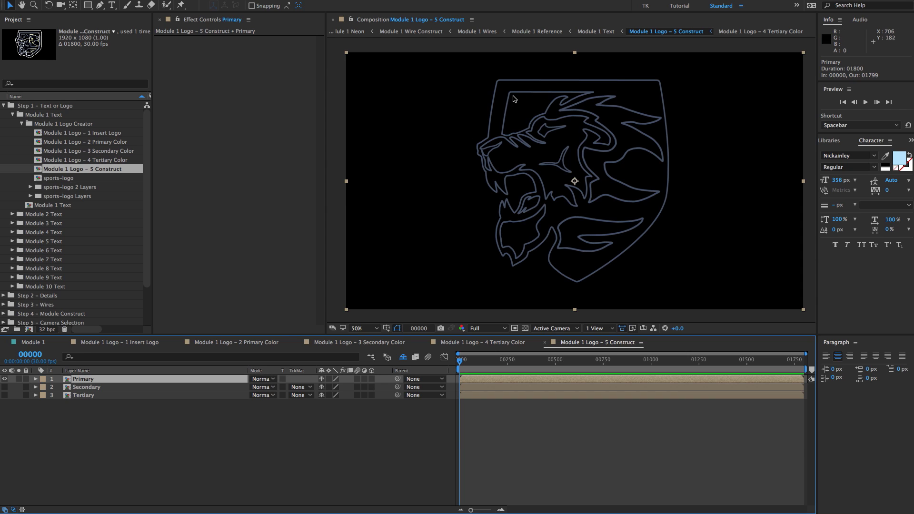
left_click_drag(612, 109, 595, 131)
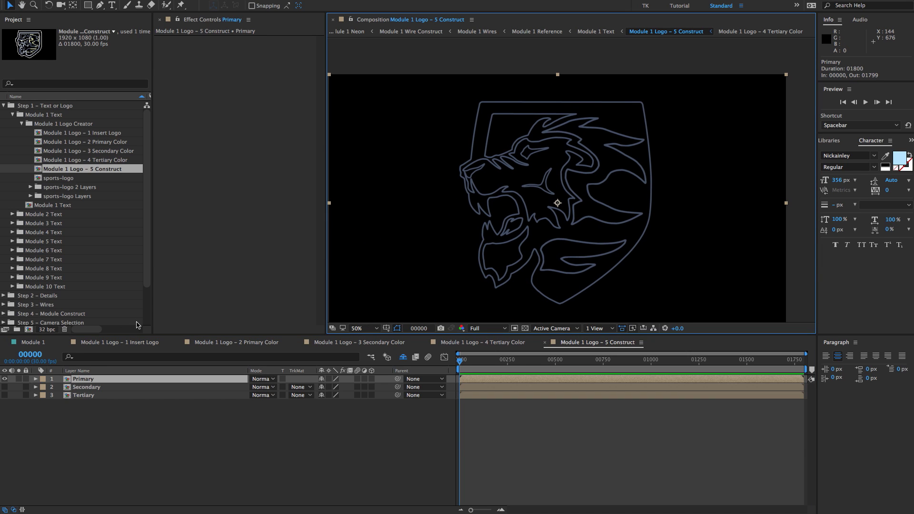
Start a Pen mask on the Primary layer, running from beside the inner shield line's end along the upper mane tuft to its base.
left_click(88, 388)
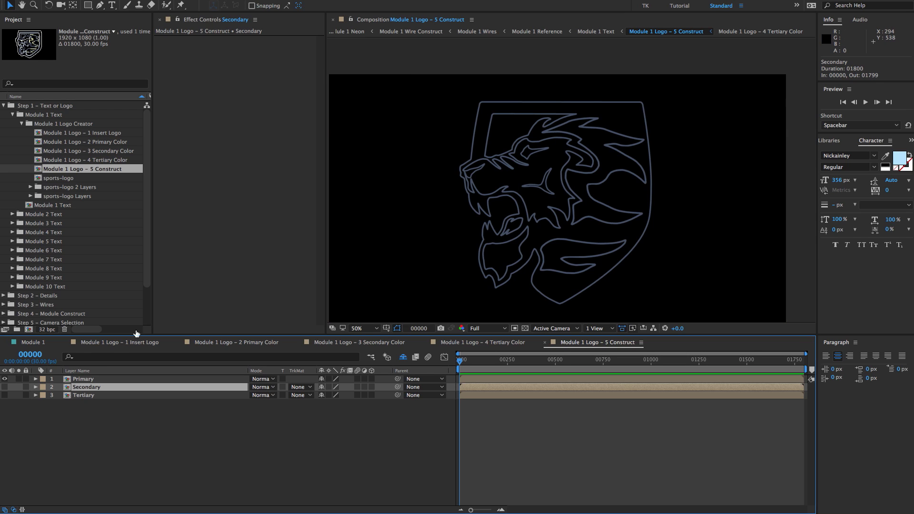
left_click(88, 379)
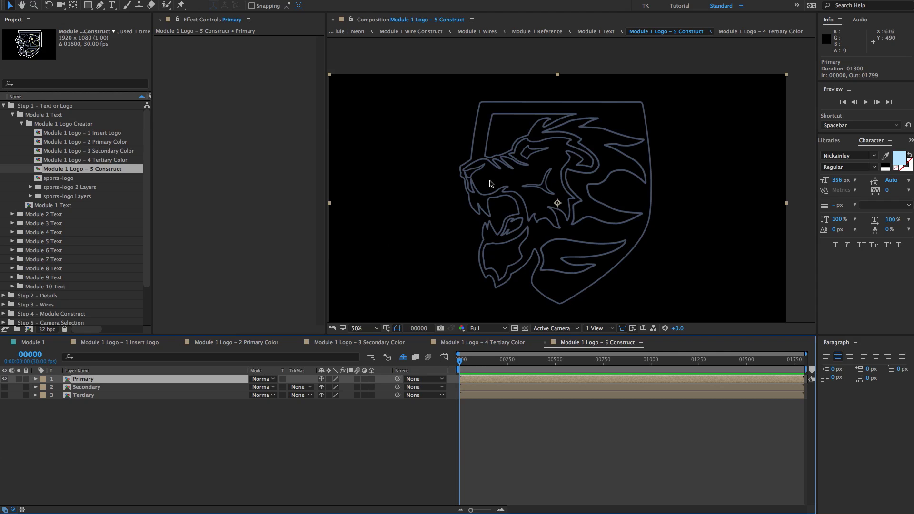
key("h")
scroll(576, 120, "up", 2)
left_click_drag(573, 119, 543, 168)
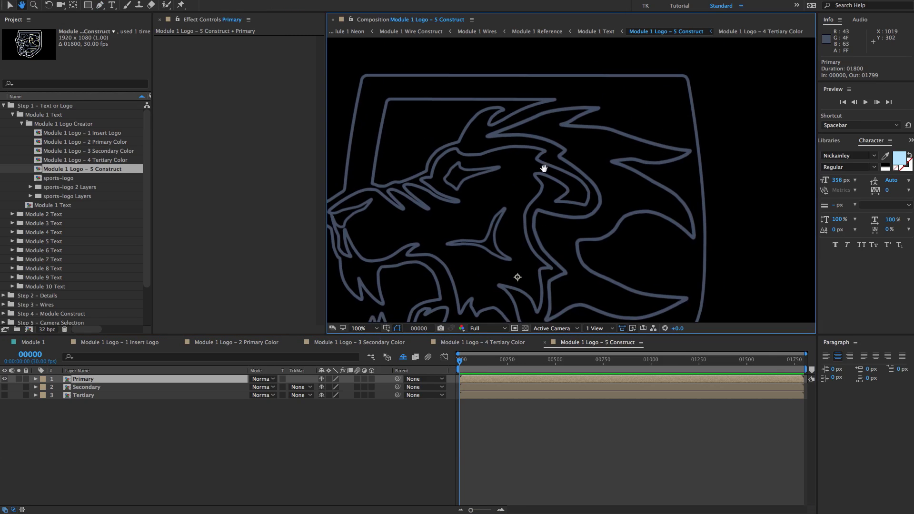
key("g")
left_click(576, 99)
left_click(553, 110)
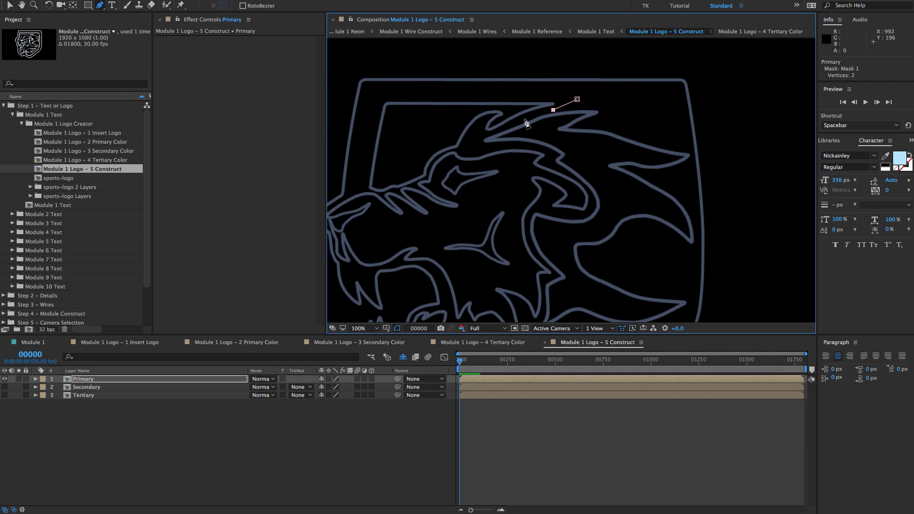
left_click(498, 129)
left_click(479, 143)
key("super+z")
left_click(473, 140)
Continue the Primary layer's mask around the upper mane tuft's base and along the mane's inner edge to the back of the head.
key("space")
left_click_drag(479, 149, 471, 145)
left_click(481, 147)
left_click(507, 142)
left_click(536, 147)
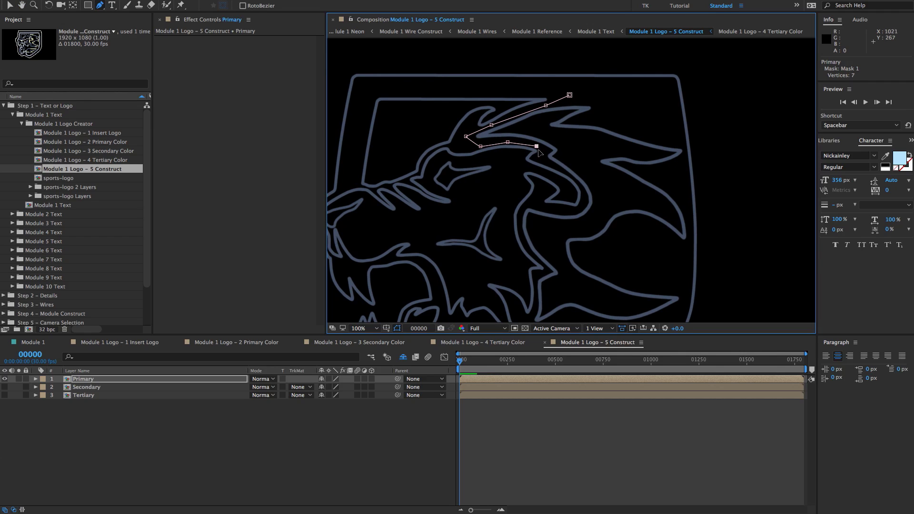
key("space")
left_click_drag(546, 162, 527, 146)
left_click(534, 152)
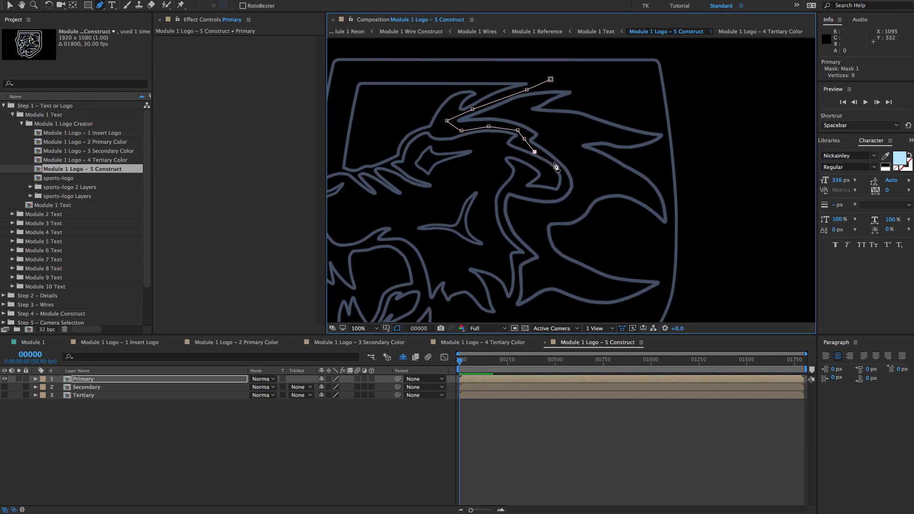
left_click(554, 164)
Extend the Primary mask around the rounded lobe behind the lion's head and down the inner edge of the neck.
key("space")
mouse_move(565, 188)
left_mouse_down()
mouse_move(558, 171)
mouse_move(552, 181)
left_mouse_up()
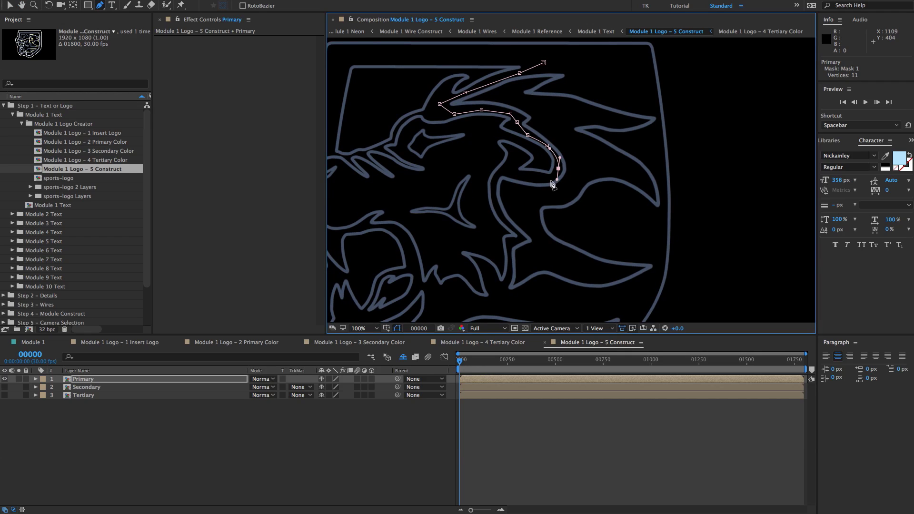
left_click(535, 179)
left_click(502, 173)
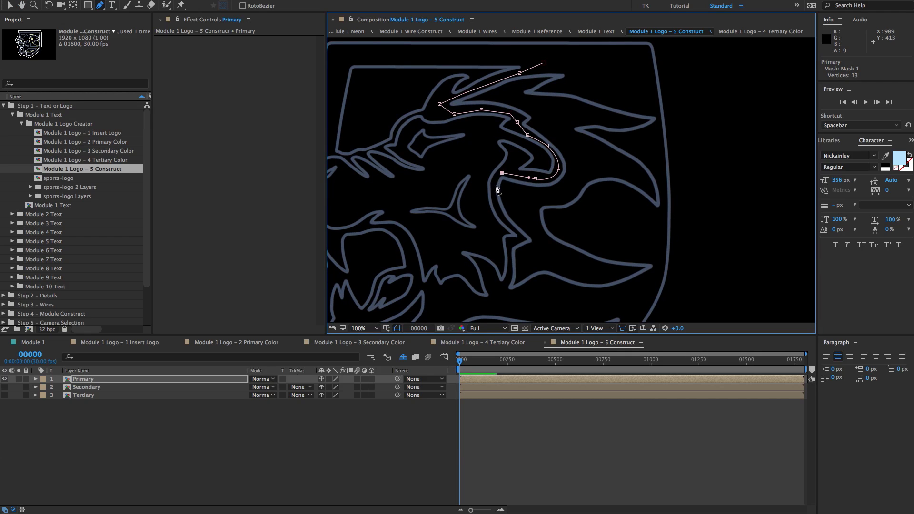
left_click_drag(494, 188, 512, 183)
key("space")
key("space")
left_click_drag(496, 172, 493, 160)
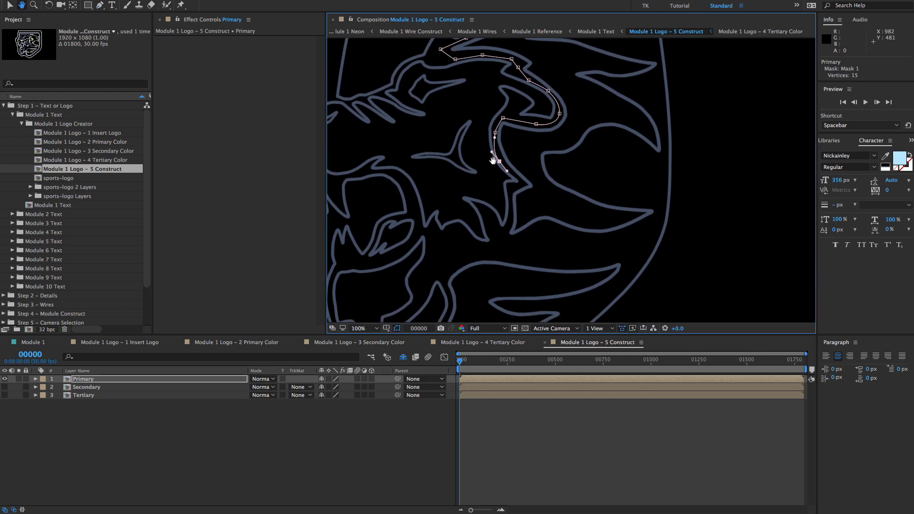
Carry the Primary mask past the pointed neck notch and below the mane to the inner edge of the lowest flame shape.
left_click(522, 183)
key("space")
left_click_drag(520, 188, 515, 165)
key("space")
left_click_drag(515, 175, 494, 156)
left_click(456, 205)
key("space")
left_click(485, 167)
left_click_drag(491, 190, 490, 200)
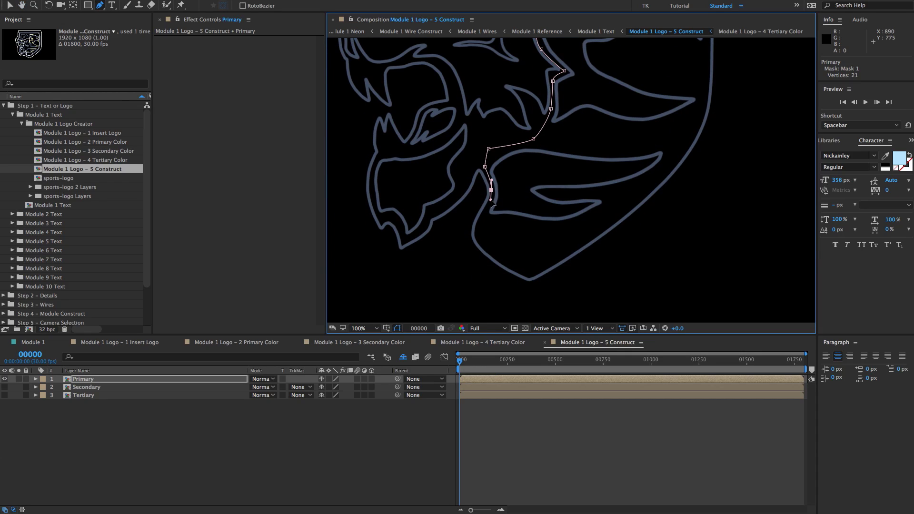
Run the Primary mask beneath the lowest flame, up between the mane and the shield line, and close it at its starting point.
left_click(485, 223)
left_click(542, 243)
left_click(621, 207)
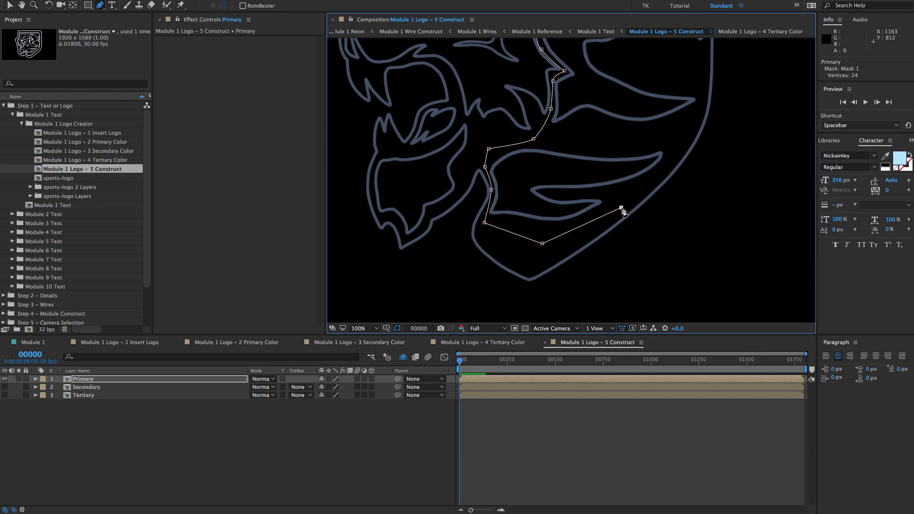
left_click(669, 159)
key("space")
left_click_drag(672, 133, 601, 184)
left_click(632, 150)
key("space")
left_click_drag(636, 80, 576, 150)
key("space")
left_click_drag(570, 86, 570, 133)
left_click(464, 109)
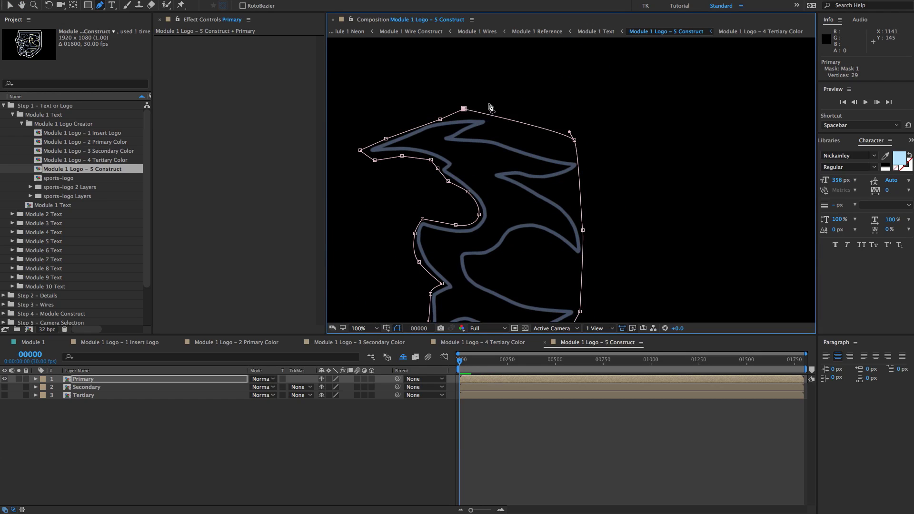
Reveal the Primary layer's mask properties and set Mask 1 to Subtract.
left_click(92, 379)
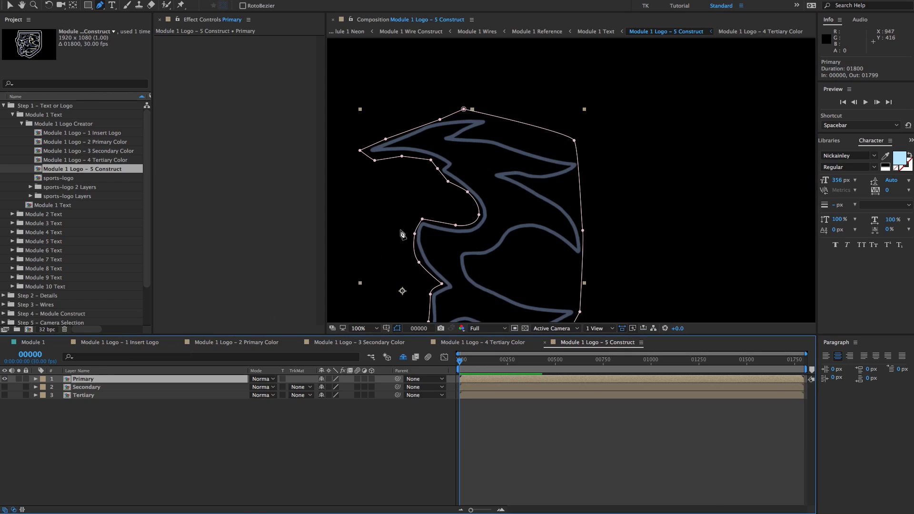
key("space")
left_click_drag(404, 234, 566, 150)
key("comma")
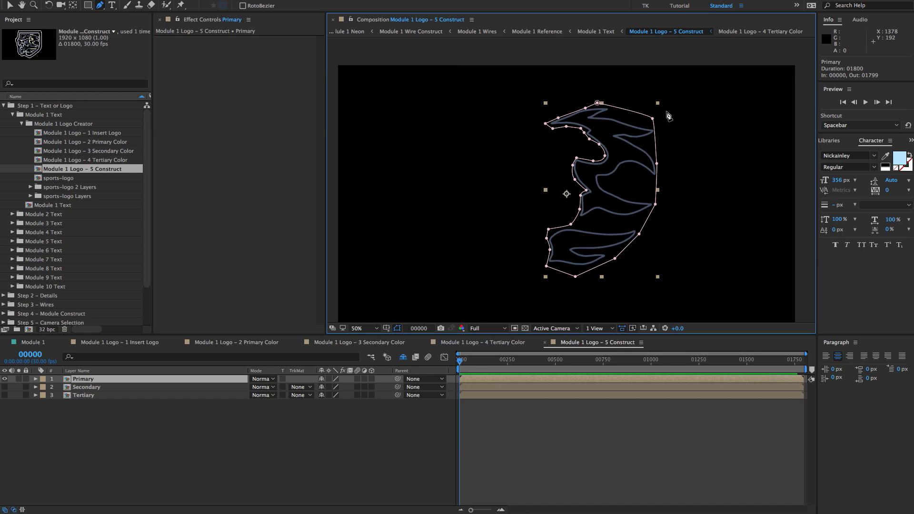
left_click(85, 380)
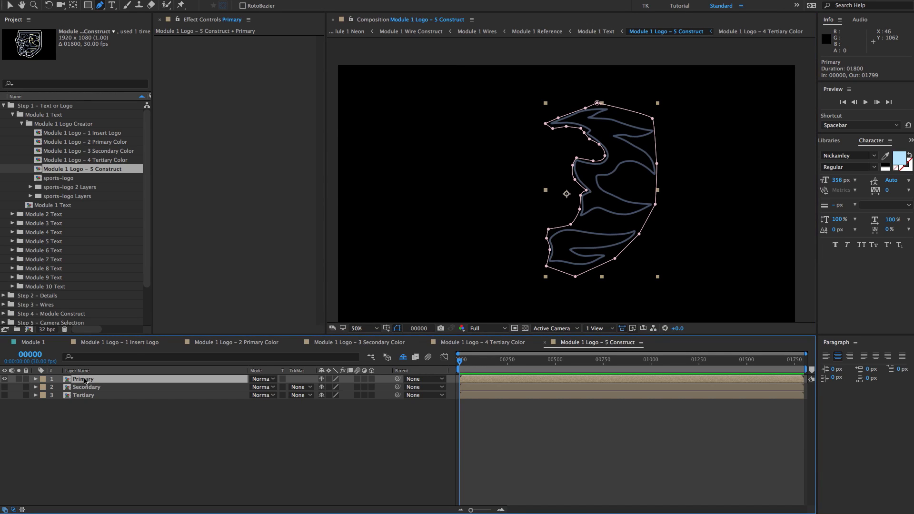
key("m")
key("m")
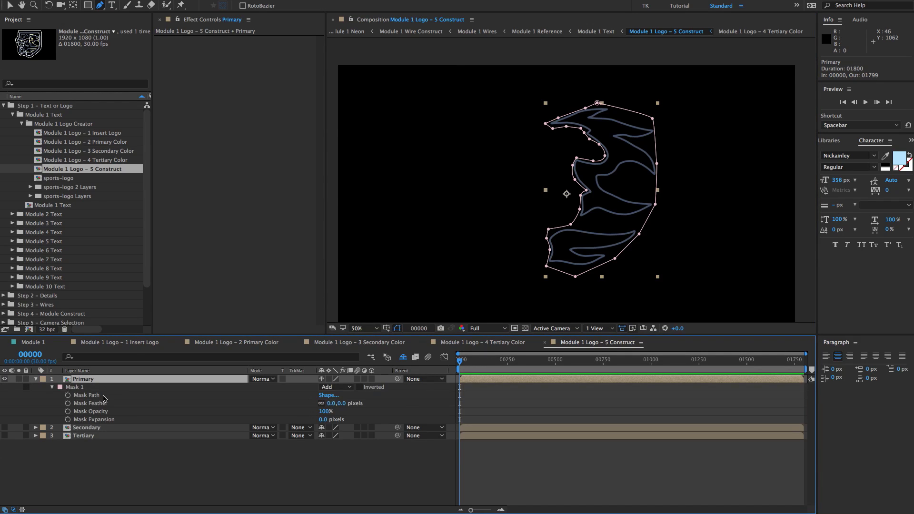
left_click(73, 387)
left_click(339, 387)
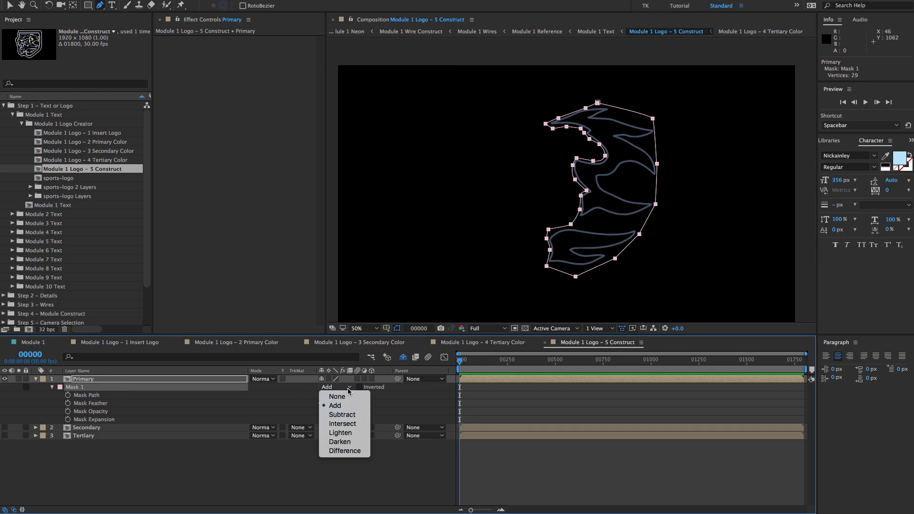
left_click(343, 419)
left_click(337, 453)
left_click_drag(564, 200, 578, 198)
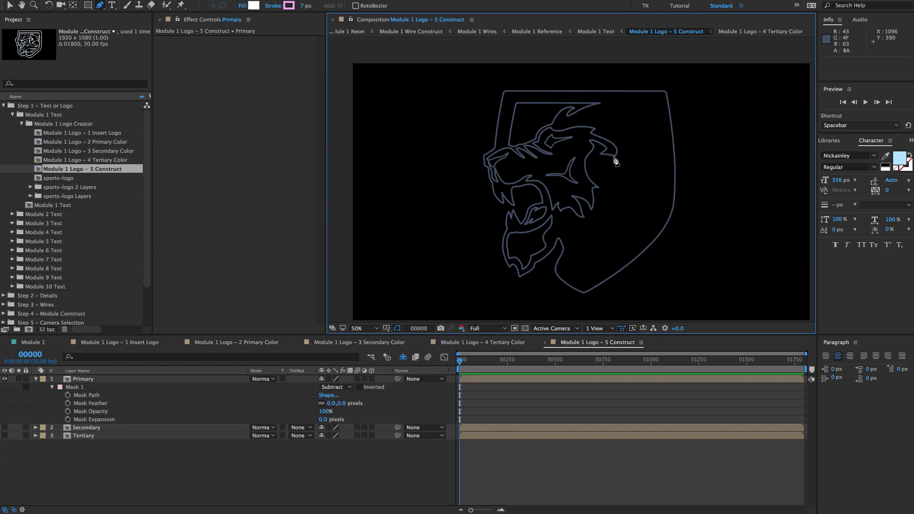
Show the Secondary and Tertiary layers and collapse the Primary layer's mask properties.
left_click(85, 428)
left_click(5, 428)
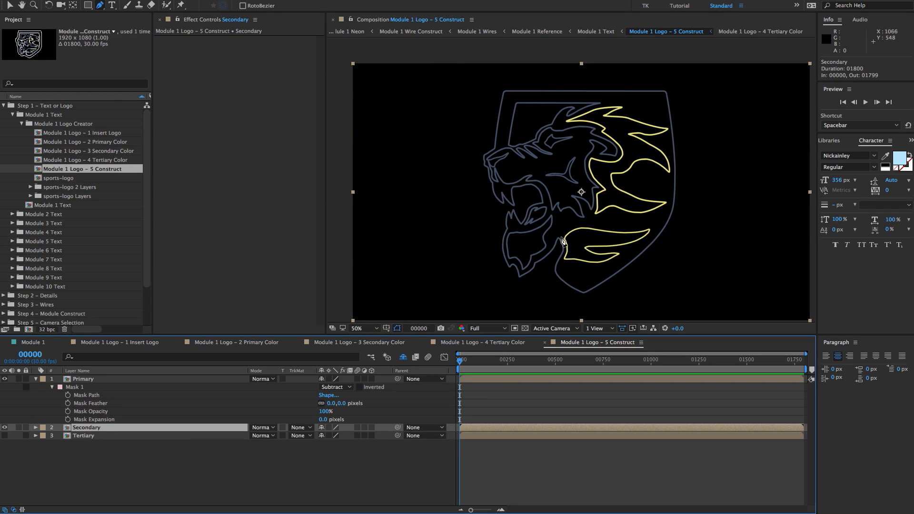
left_click(69, 381)
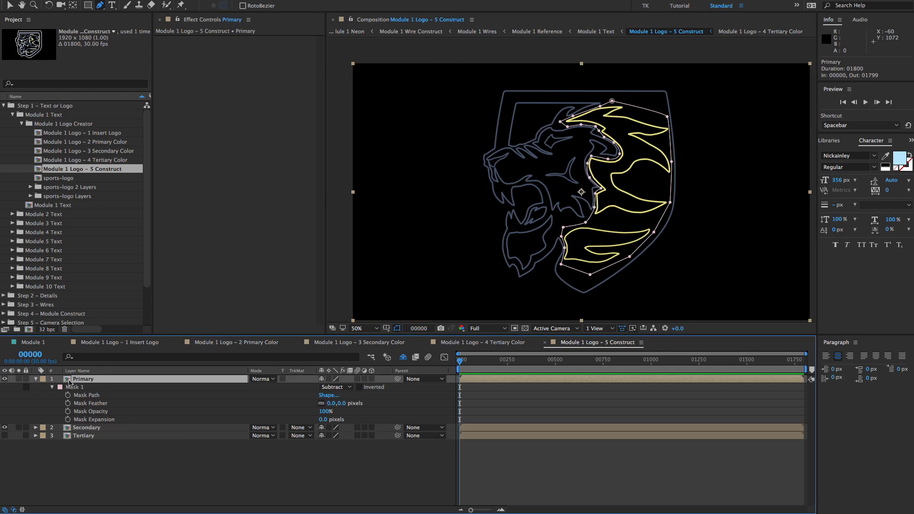
left_click(35, 379)
left_click(76, 387)
left_click(74, 396)
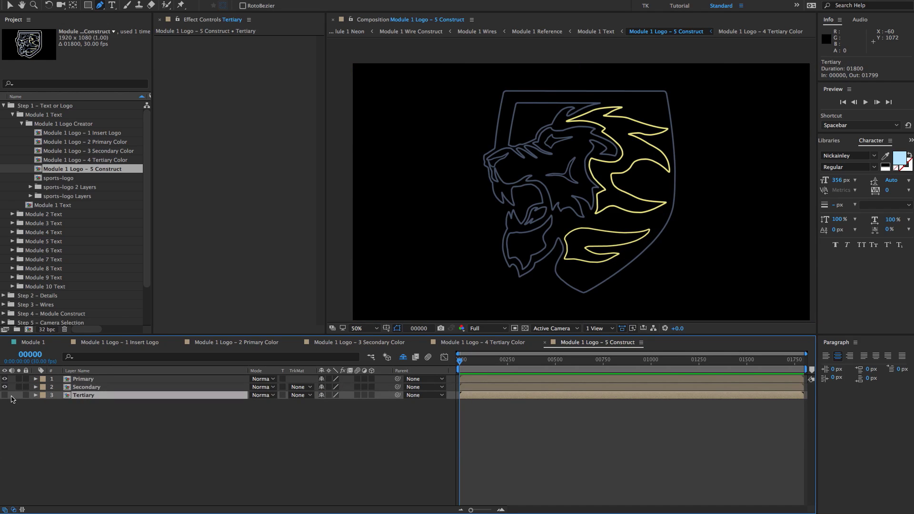
left_click(5, 395)
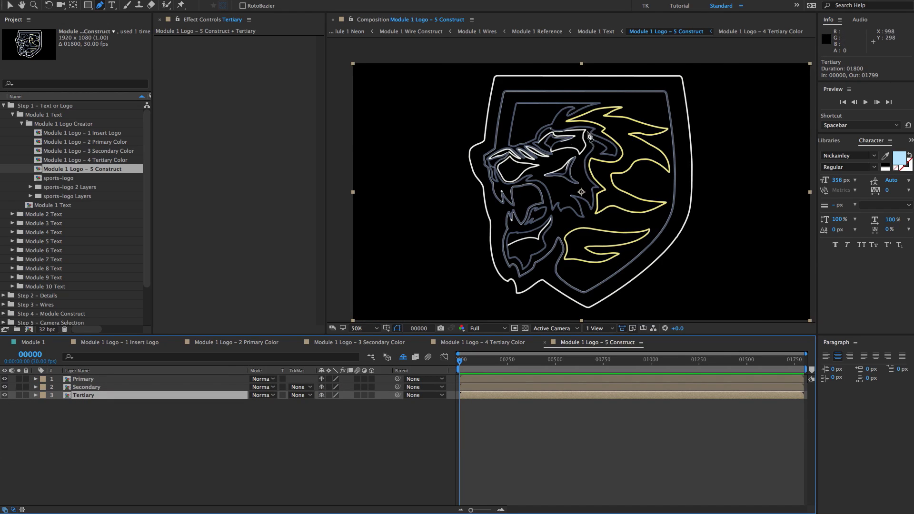
Select the Tertiary layer and hide the Secondary and Primary layers to isolate it.
scroll(546, 148, "up", 2)
left_click_drag(546, 148, 561, 158)
key("comma")
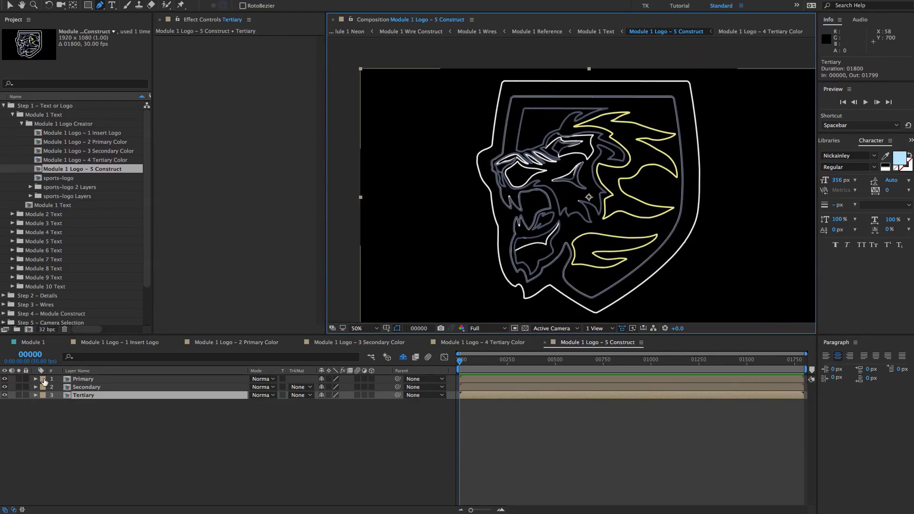
left_click(115, 396)
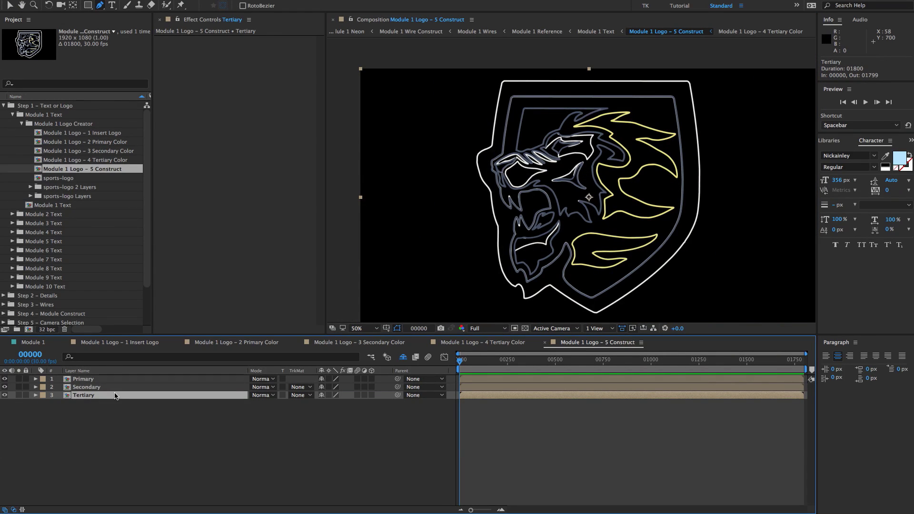
left_click(5, 387)
left_click(6, 379)
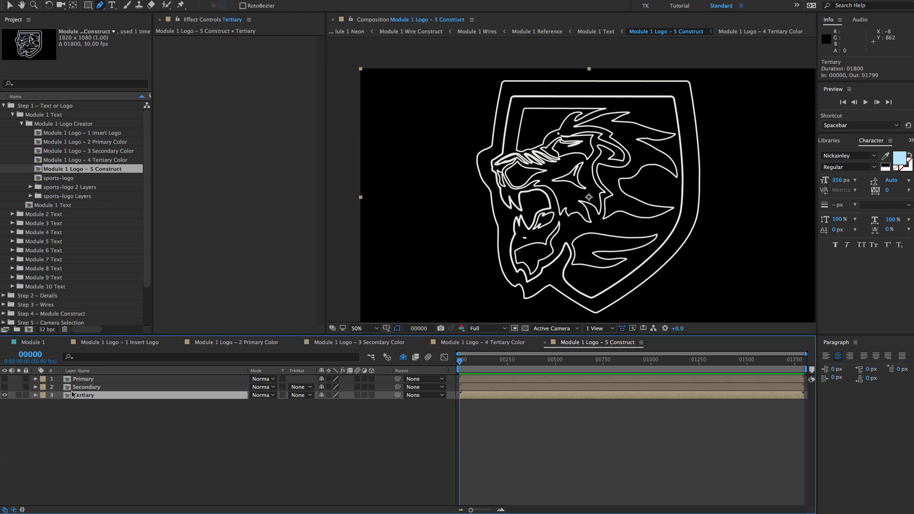
Start a Pen mask on the Tertiary layer just inside the outer border, from its upper-left corner past the nose to the chin.
left_click(506, 88)
left_click(499, 117)
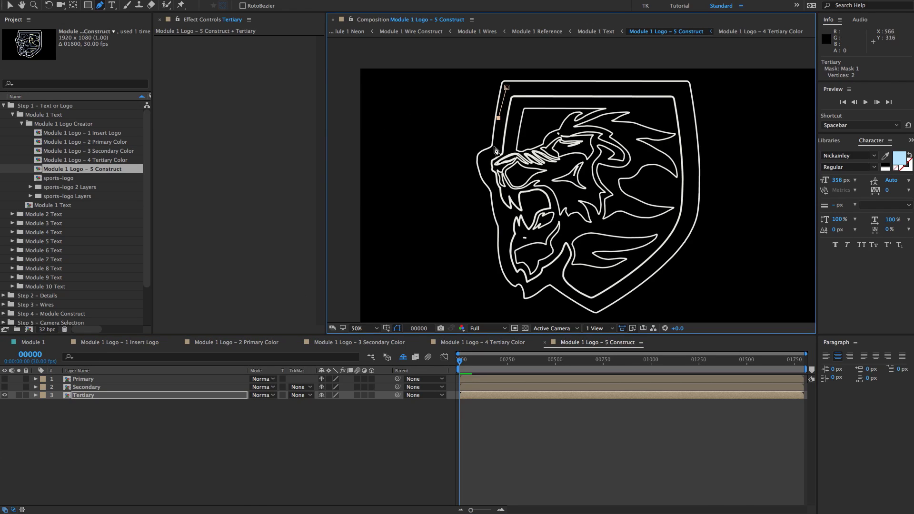
left_click(494, 146)
mouse_move(493, 158)
left_mouse_down()
mouse_move(487, 179)
mouse_move(494, 169)
left_mouse_up()
key("space")
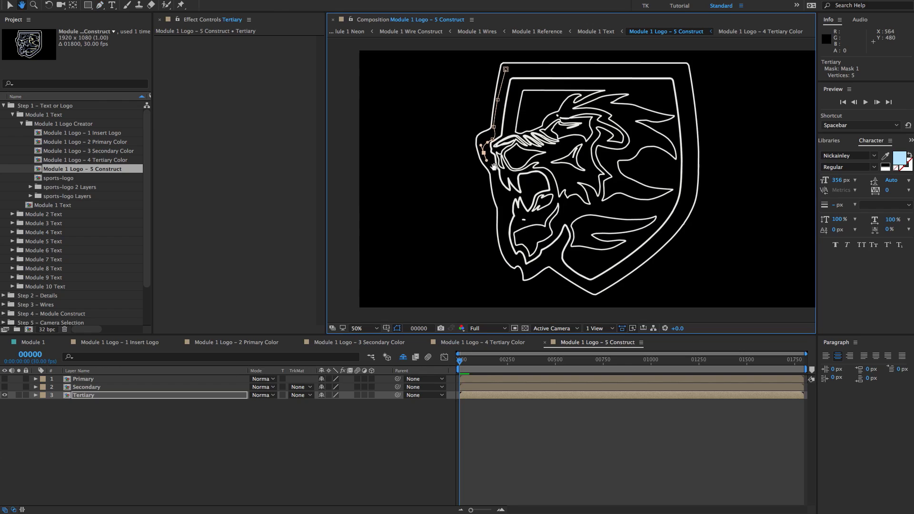
left_click(495, 182)
key("space")
left_click_drag(500, 205, 495, 183)
left_click_drag(498, 195, 507, 235)
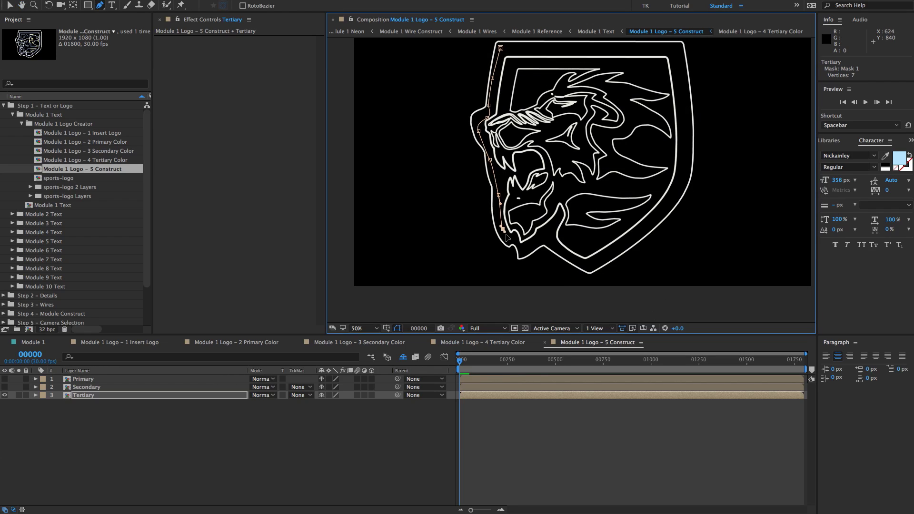
Continue the Tertiary mask under the chin and around the shield's lower point, between the outer border and the inner outlines.
left_click(519, 247)
left_click(544, 235)
left_click(559, 247)
left_click(579, 264)
left_click_drag(603, 260, 611, 255)
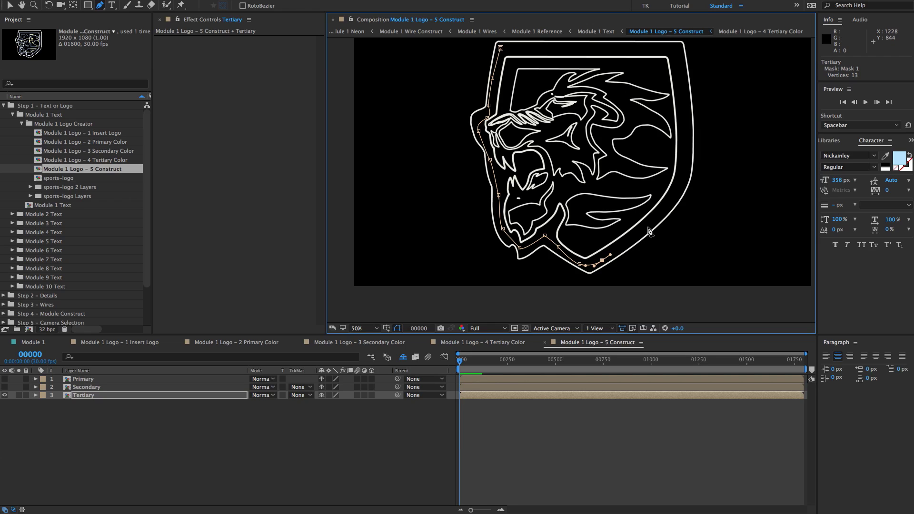
Run the Tertiary mask up the shield's right side and across its upper edge, and close it at the starting corner.
left_click_drag(649, 225, 656, 220)
left_click_drag(678, 180, 679, 161)
mouse_move(681, 107)
left_mouse_down()
mouse_move(681, 91)
mouse_move(683, 113)
left_mouse_up()
key("space")
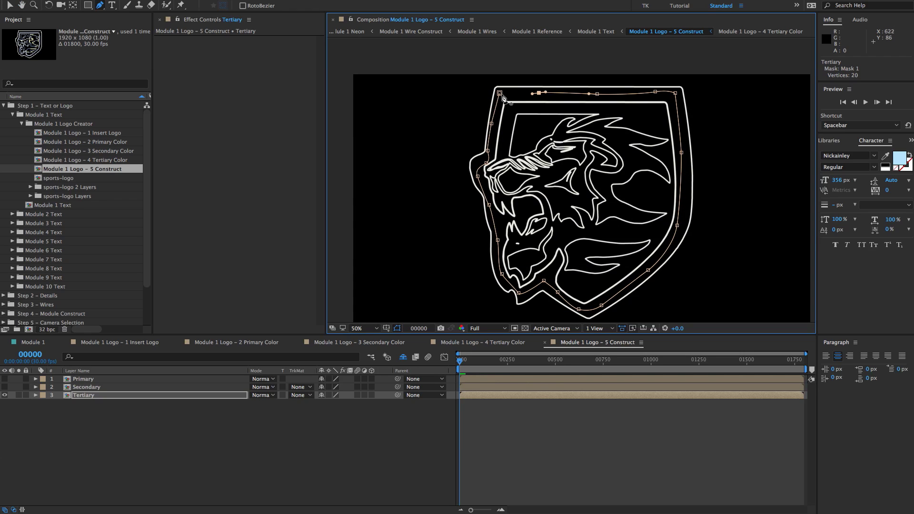
left_click_drag(499, 93, 499, 97)
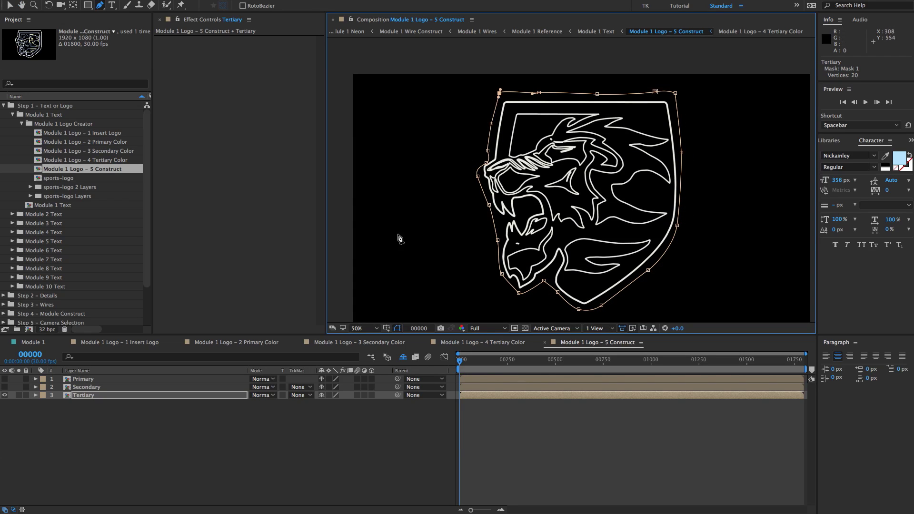
Reveal the Tertiary layer's mask properties and set Mask 1 to Subtract.
left_click(82, 395)
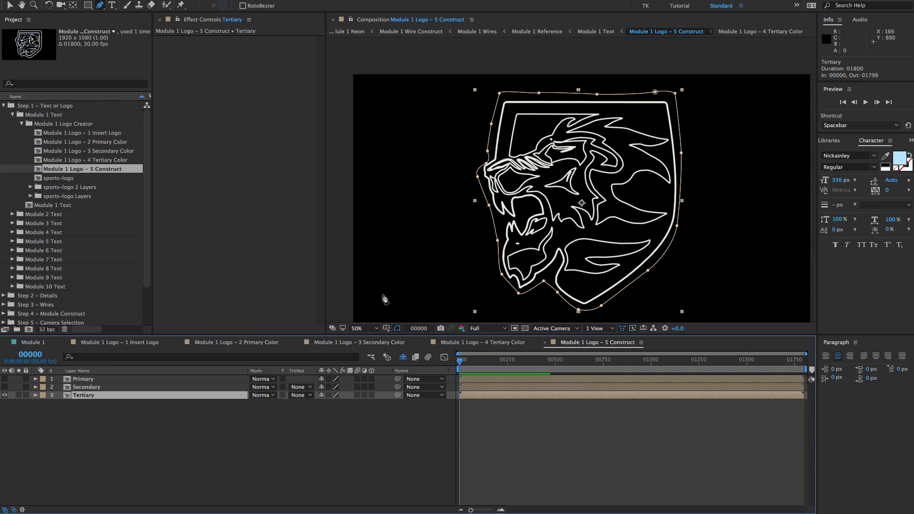
key("m")
key("m")
left_click(337, 403)
left_click(343, 430)
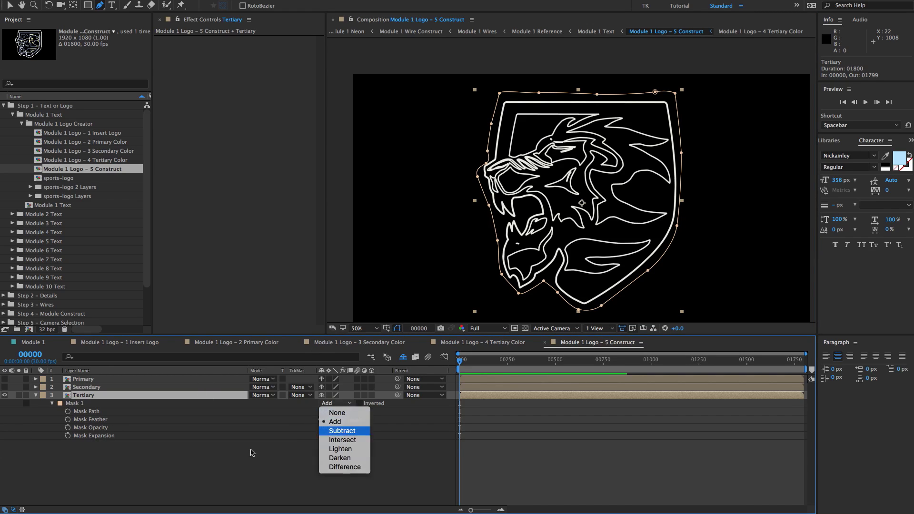
left_click(13, 407)
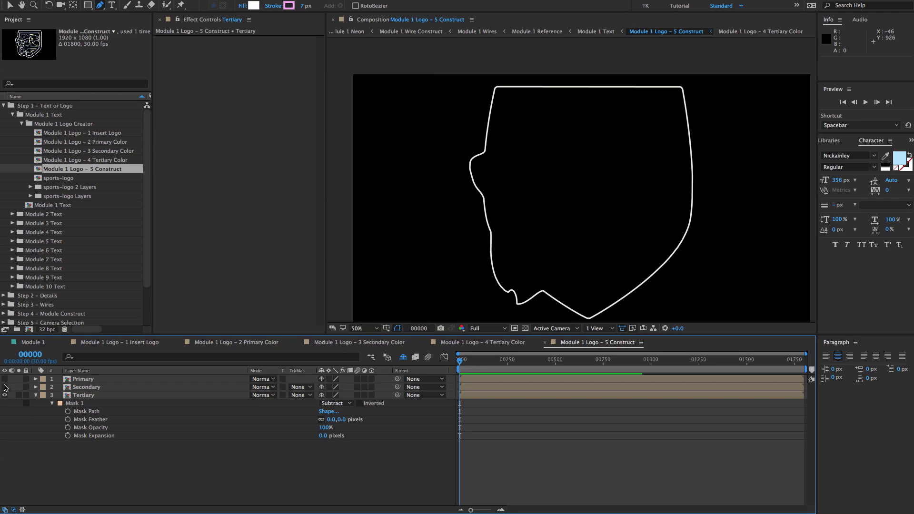
Show the Primary and Secondary layers again alongside the masked Tertiary layer.
left_click_drag(5, 379, 4, 387)
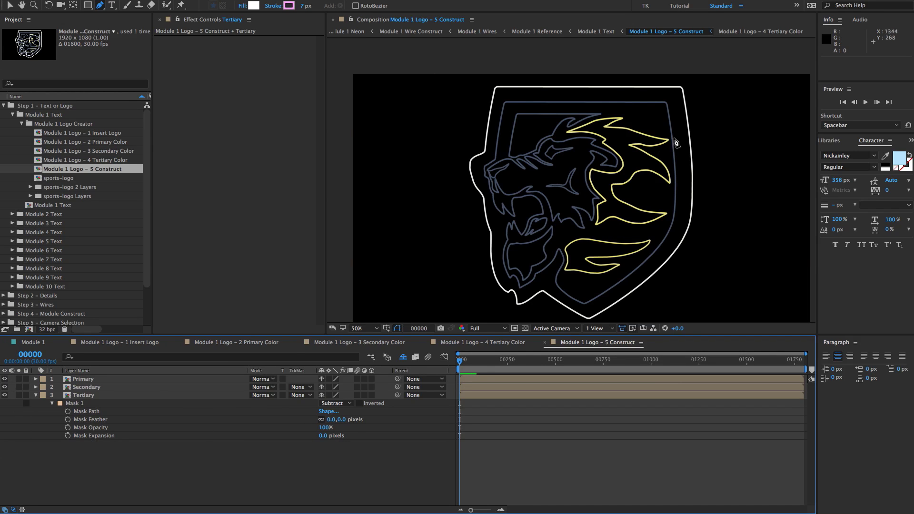
key("period")
key("comma")
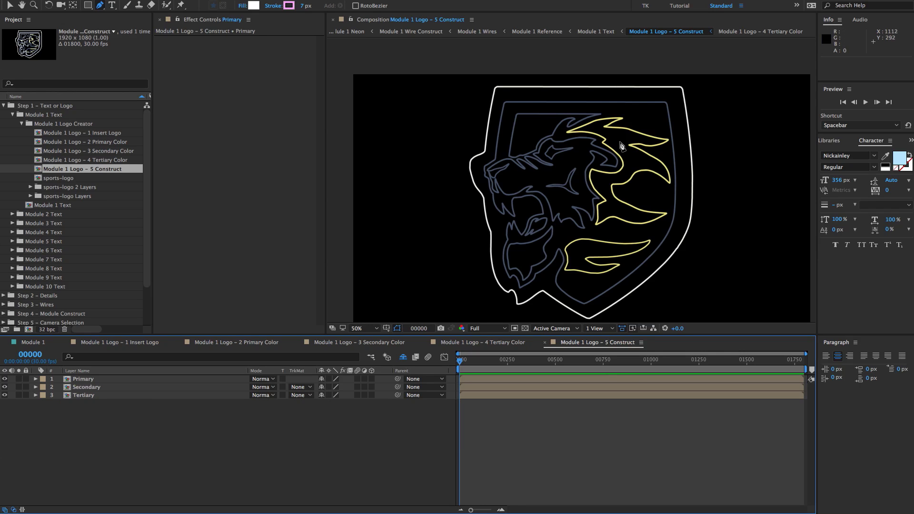
Examine the Primary layer's mask path along the mane up close, then deselect all layers.
left_click(84, 379)
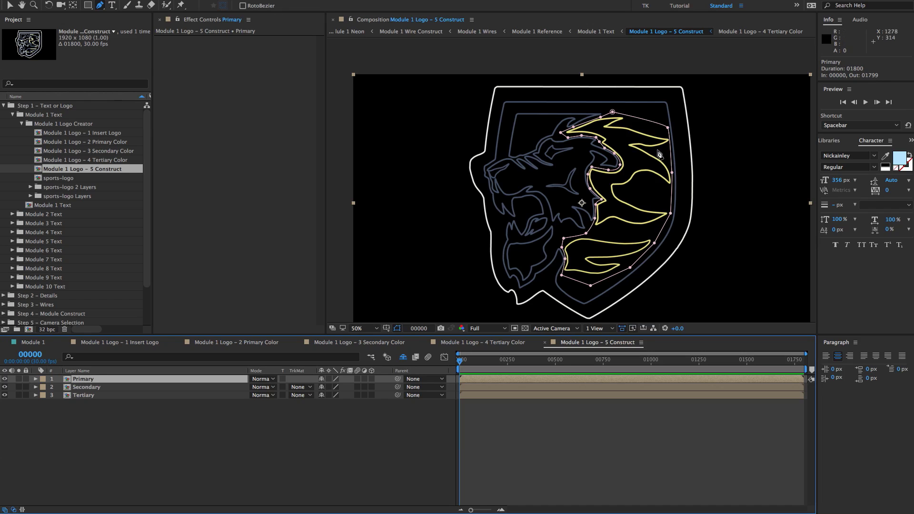
key("slash")
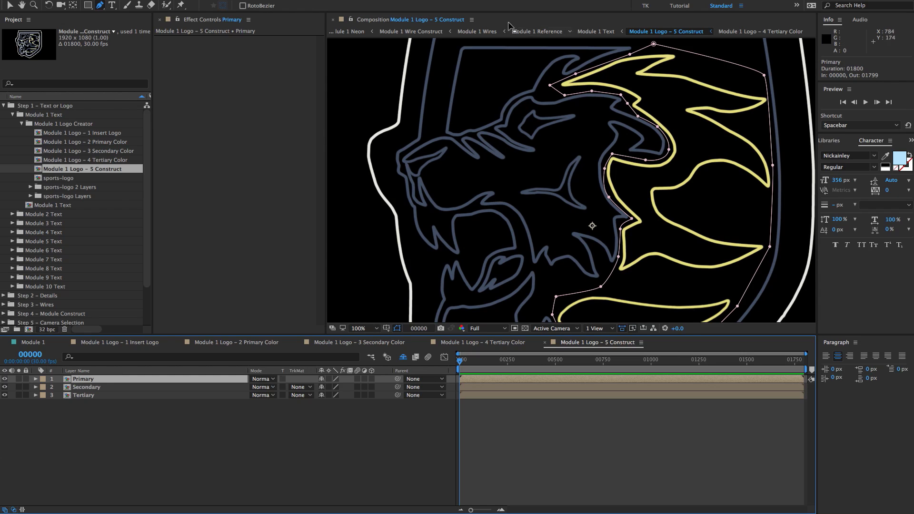
left_click(116, 386)
key("comma")
left_click(147, 420)
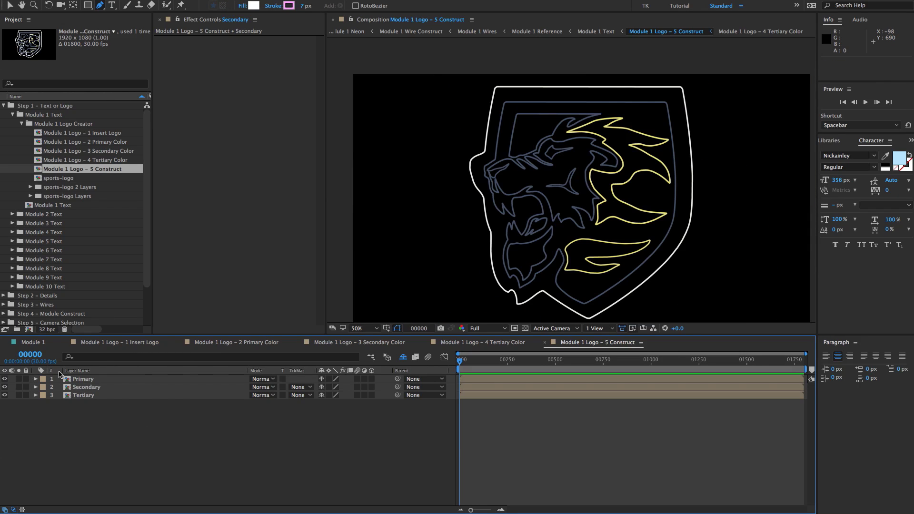
Find the Brightness & Contrast effect and apply it to the Primary layer.
left_click(80, 379)
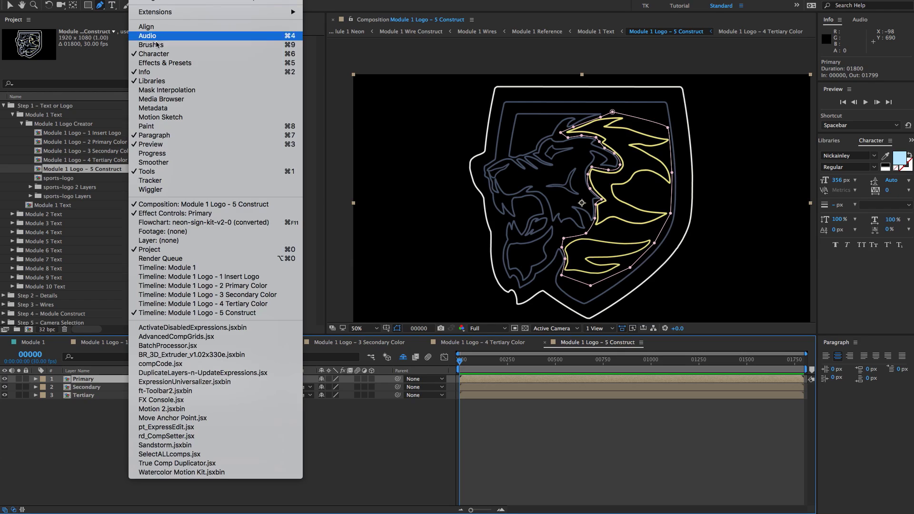
left_click(167, 62)
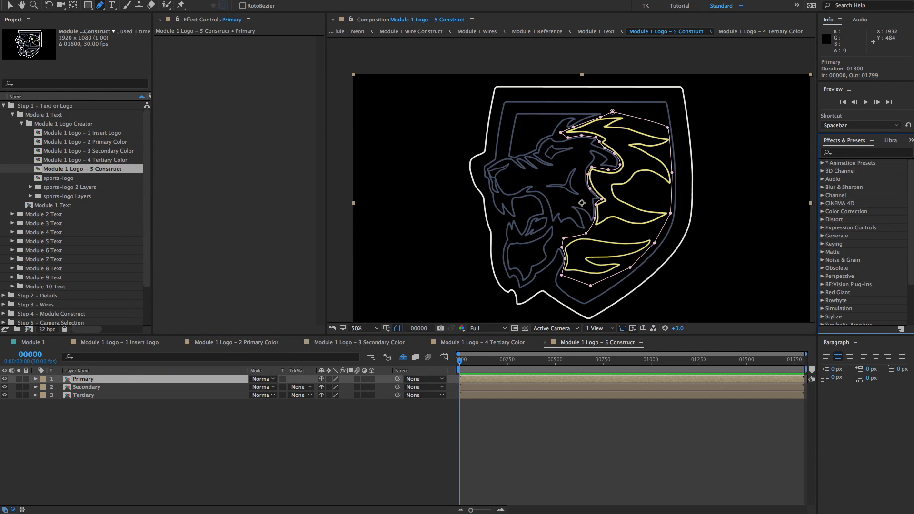
left_click(859, 153)
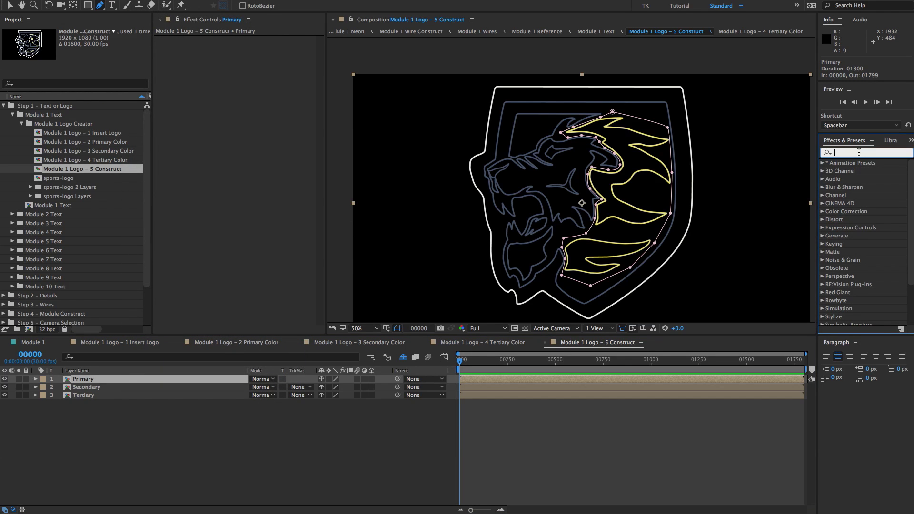
type("bright")
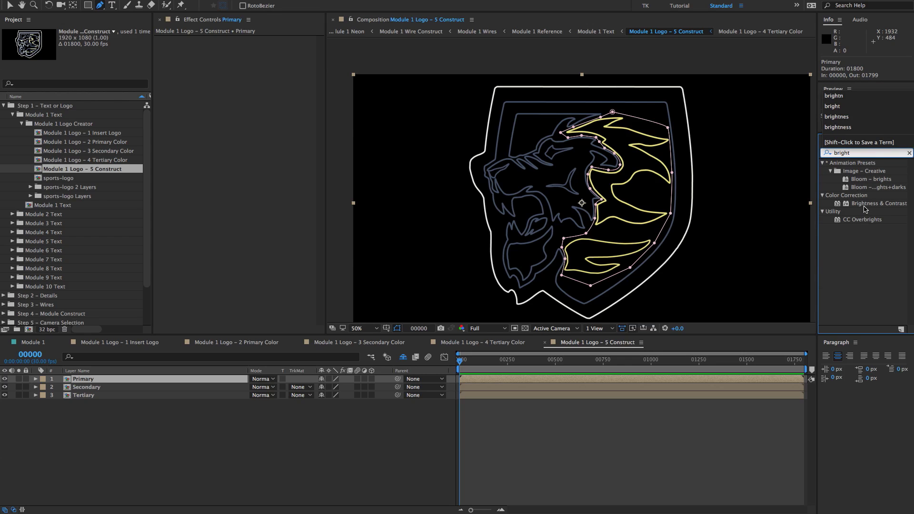
left_click_drag(865, 210, 114, 379)
Set the Primary layer's Brightness to 140 and inspect the brightened outlines up close.
left_click_drag(248, 47, 318, 51)
left_click(277, 462)
scroll(597, 157, "up", 2)
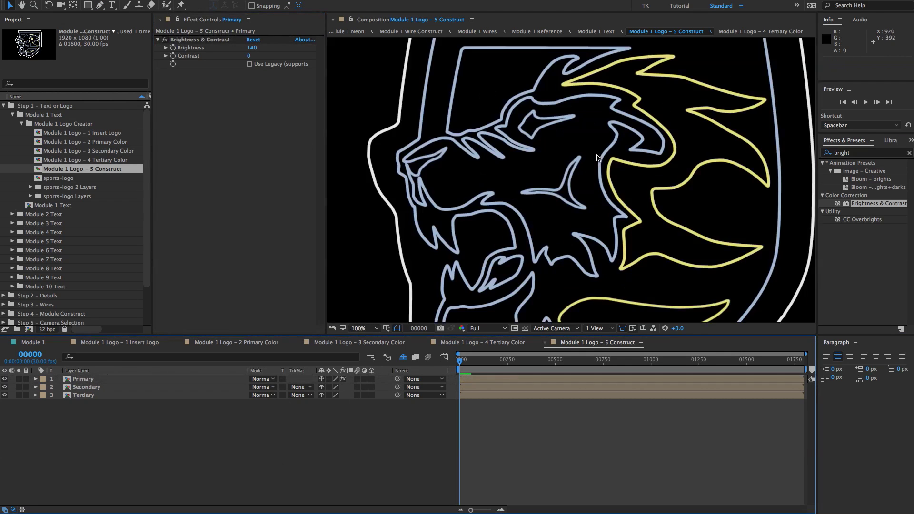
scroll(534, 130, "down", 2)
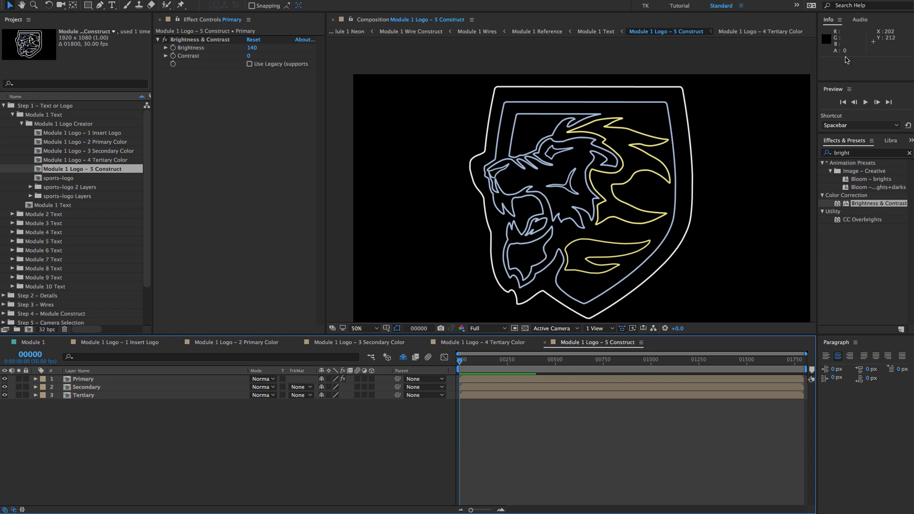
Open the Module 1 Text composition and delete its Neon Matte and Neon text layers.
left_click(62, 205)
double_click(66, 205)
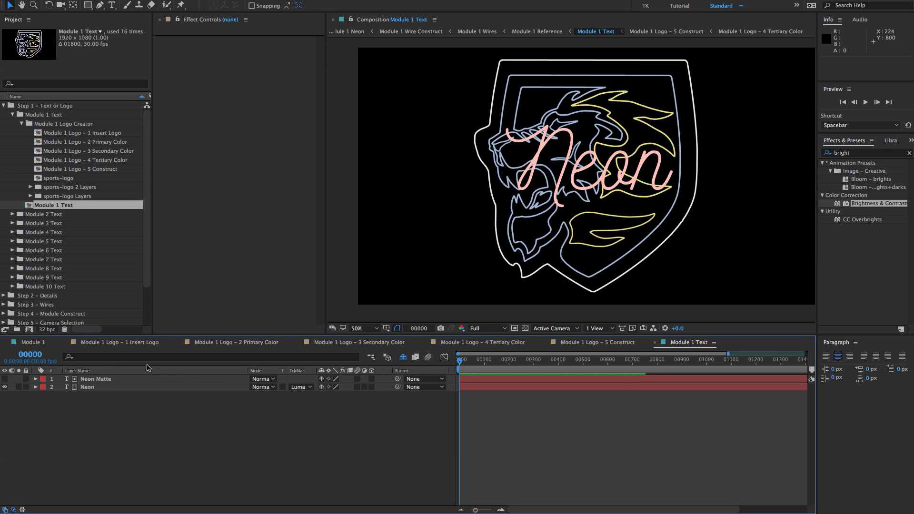
left_click(134, 379)
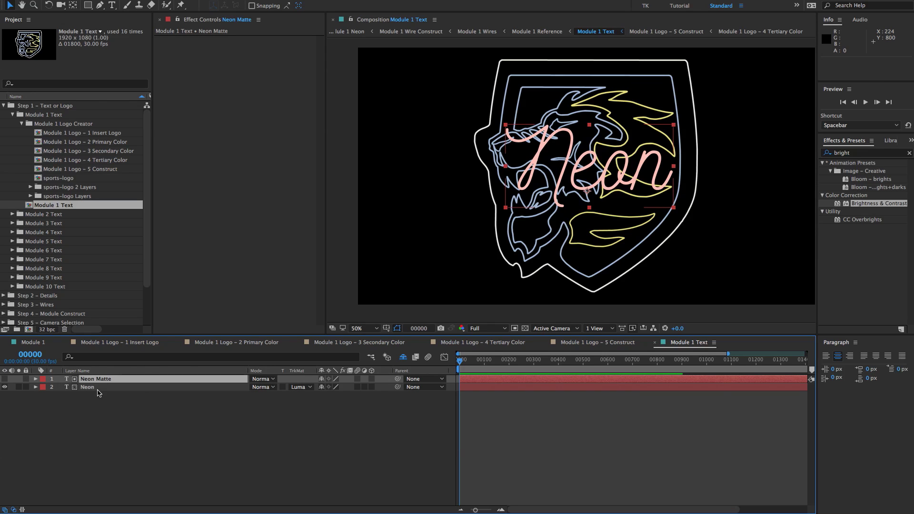
left_click(88, 387, "shift")
key("Delete")
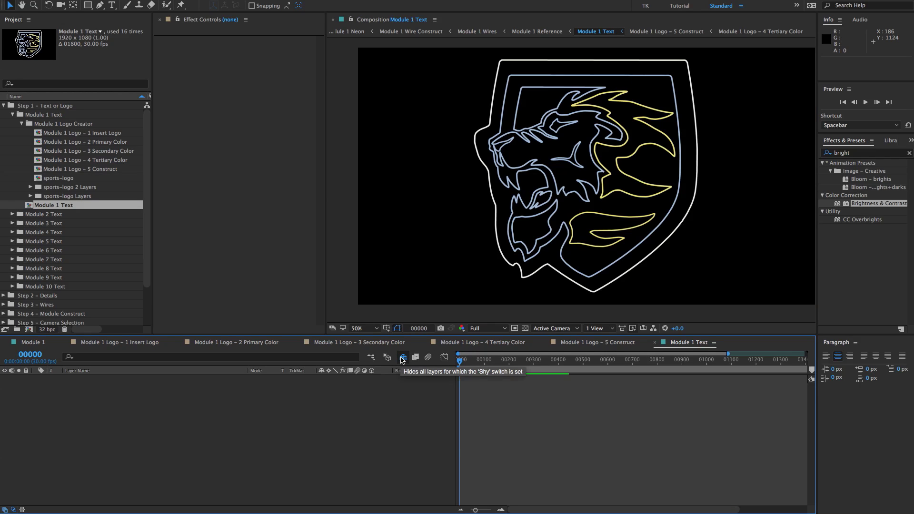
Reveal the shy logo layer in Module 1 Text, look inside its Module 1 Logo - 5 Construct precomp, and return to Module 1 Text.
left_click(403, 358)
left_click(109, 380)
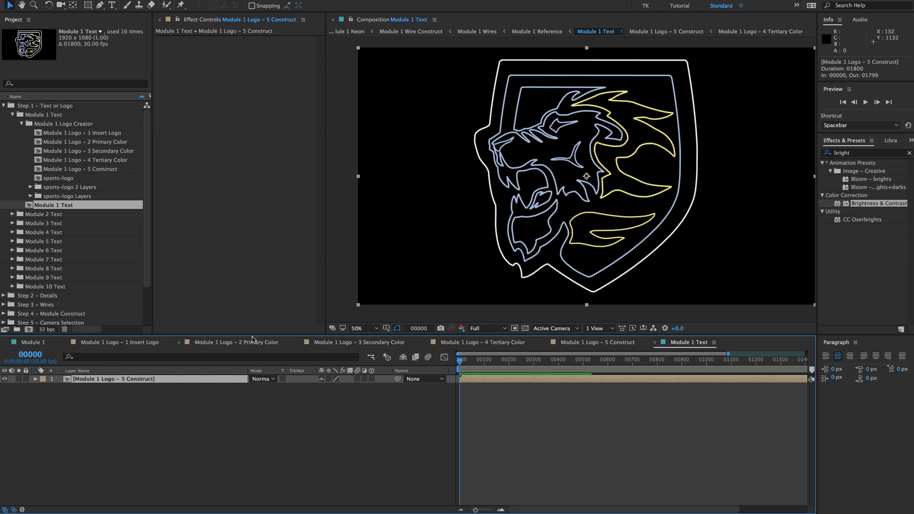
double_click(145, 380)
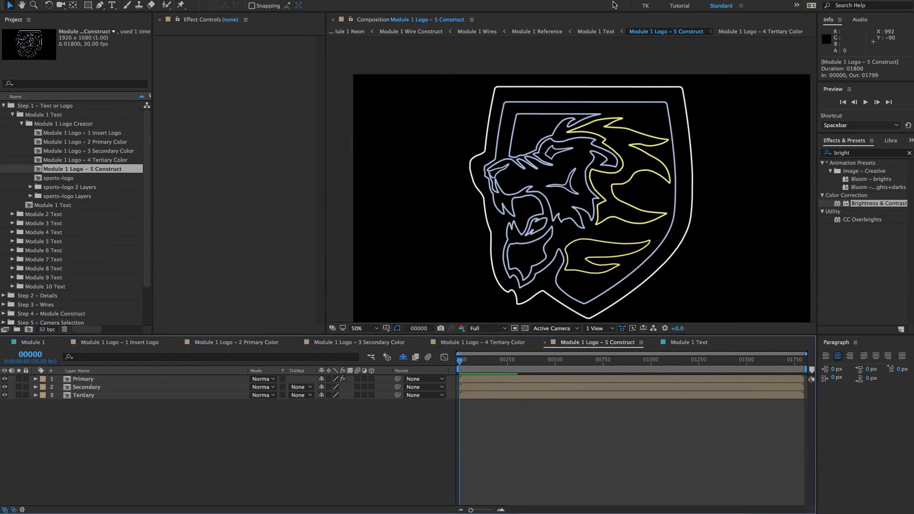
left_click(598, 31)
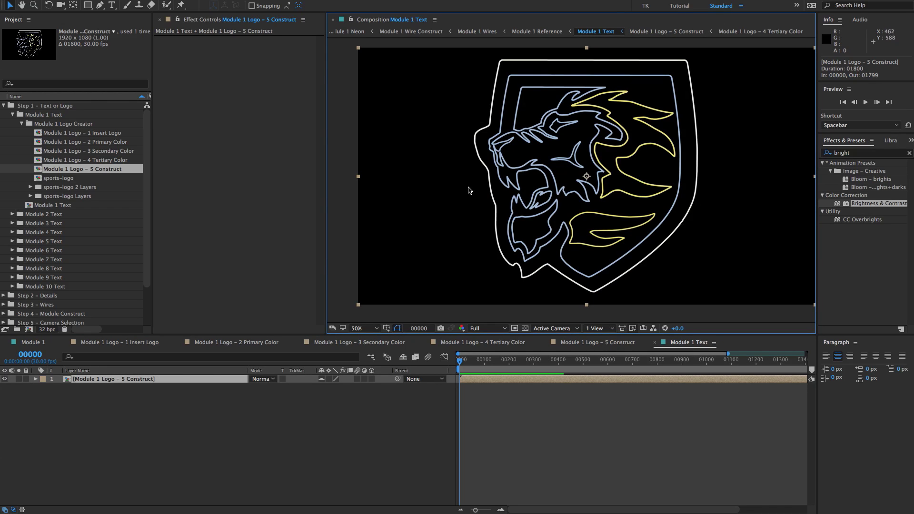
left_click_drag(521, 145, 530, 144)
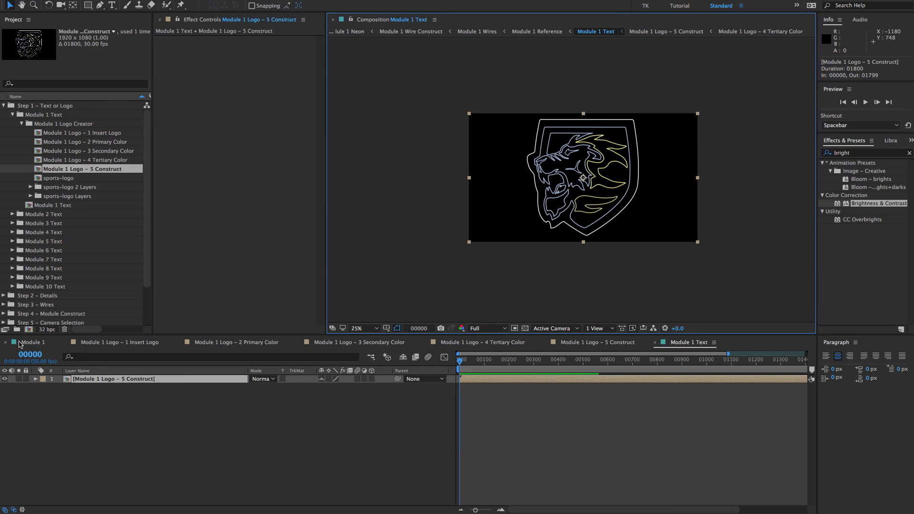
Switch to the main Module 1 composition and examine the rendered neon logo sign.
left_click(20, 344)
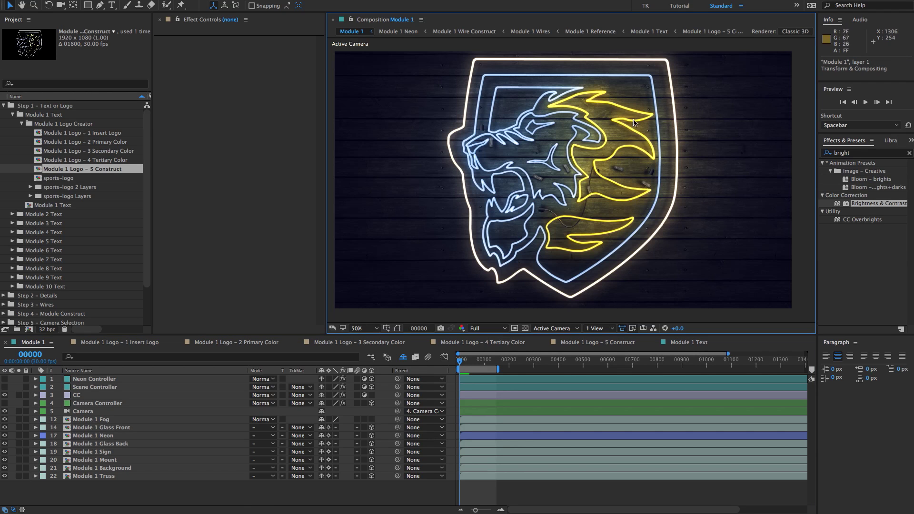
key("comma")
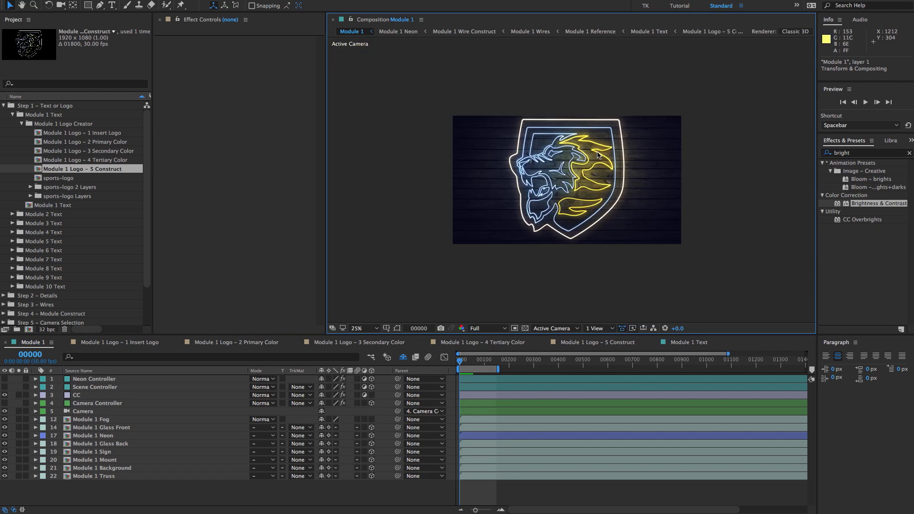
key("period")
Set the Neon Controller's Simple Neon Animator slider to 85.
left_click(112, 379)
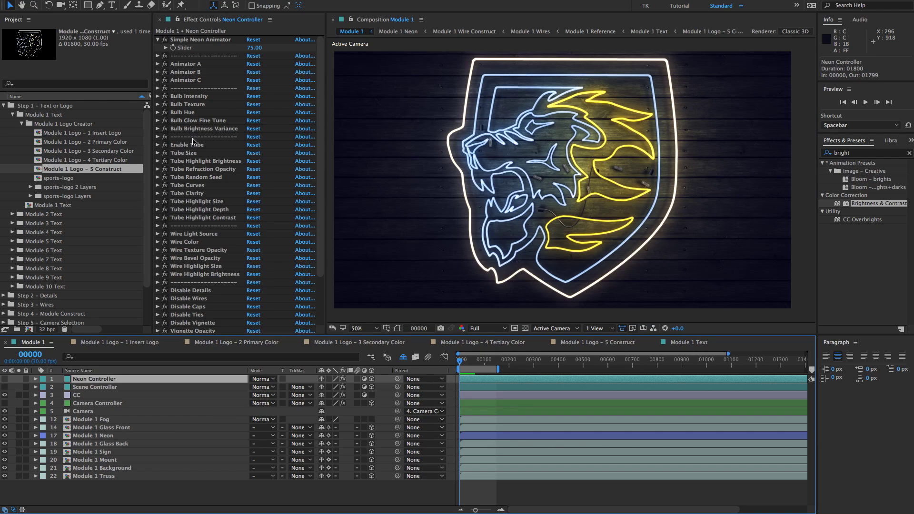
left_click(253, 48)
type("8")
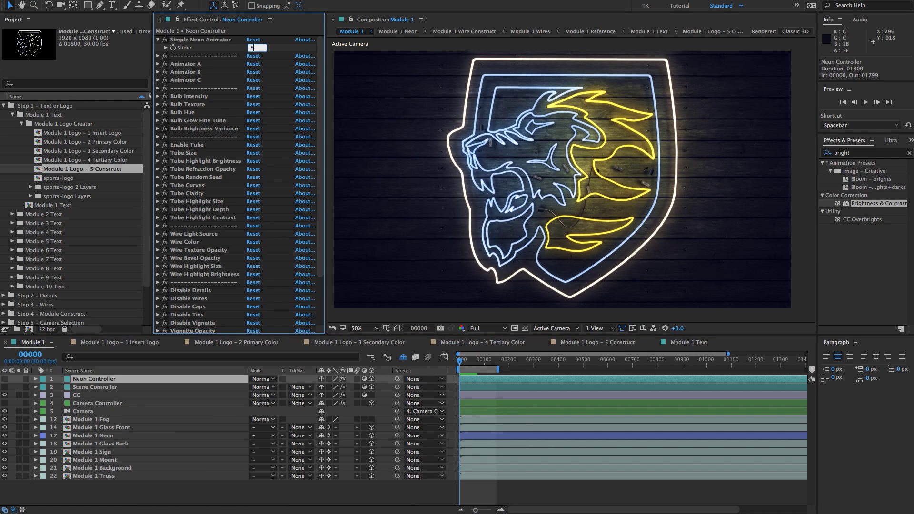
type("5")
key("Return")
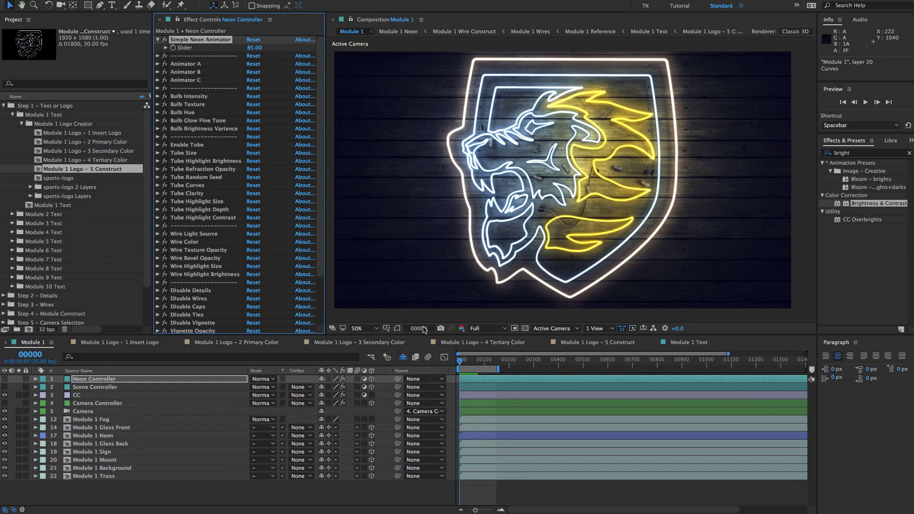
Return to Module 1 Logo - 5 Construct, select the Secondary layer, and search the effects for Fill.
left_click(606, 343)
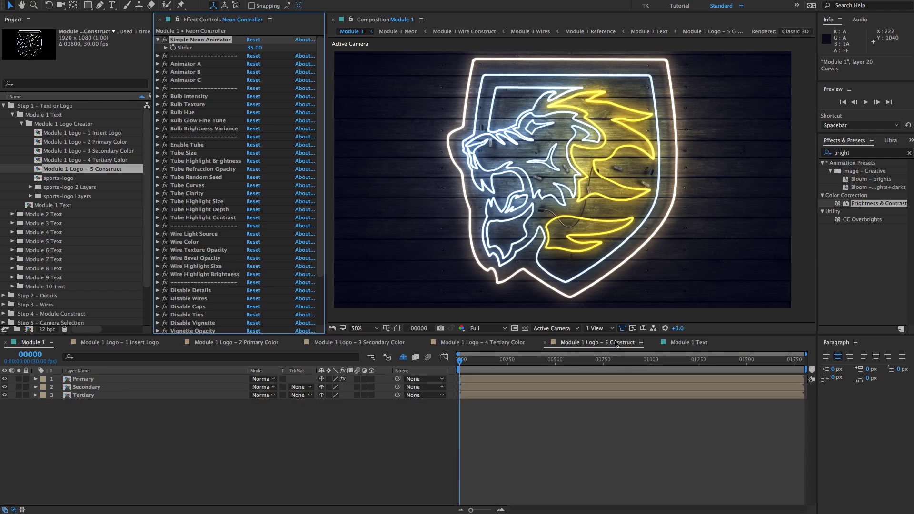
left_click(91, 388)
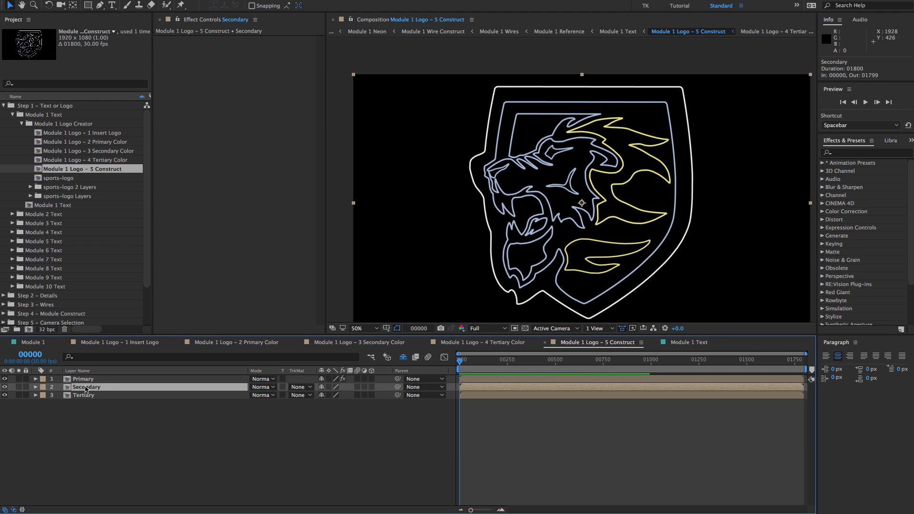
left_click(867, 153)
type("f")
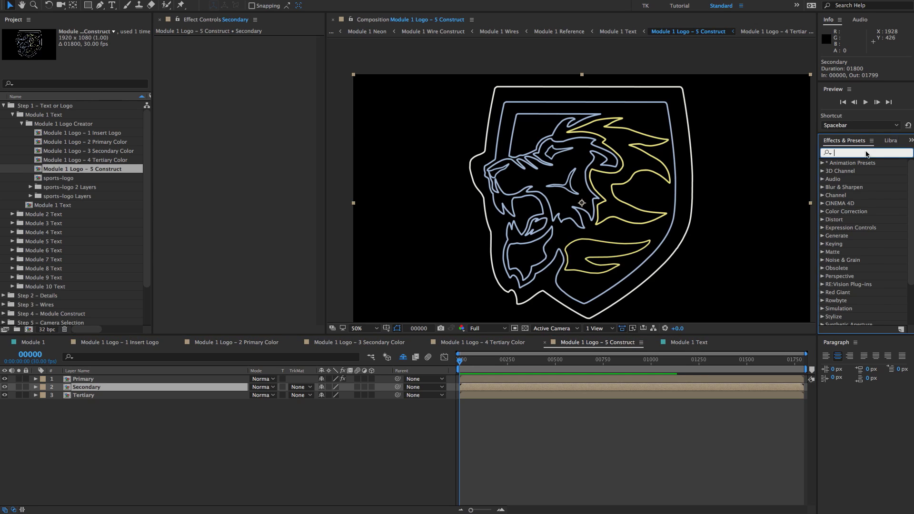
type("ill")
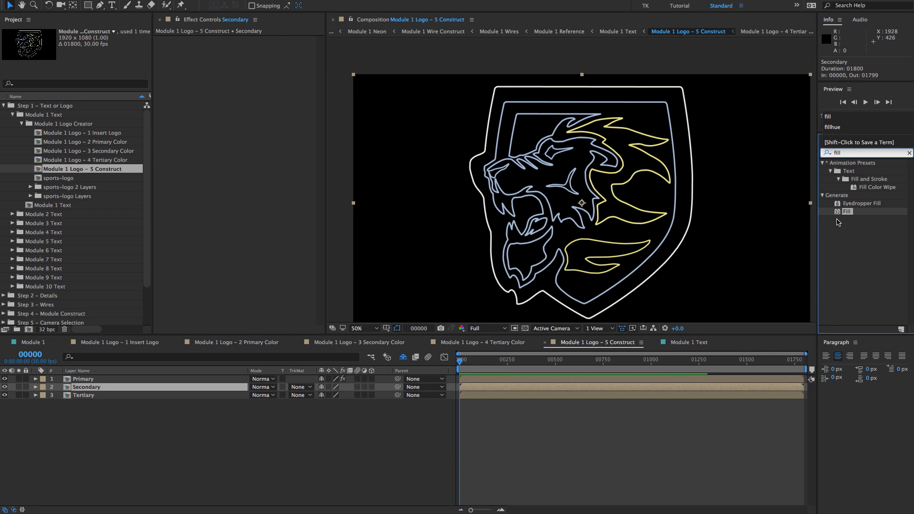
Apply the Fill effect to the Secondary layer with pale yellow FFFAC7 and view the result in the Module 1 composition.
left_click_drag(847, 211, 478, 204)
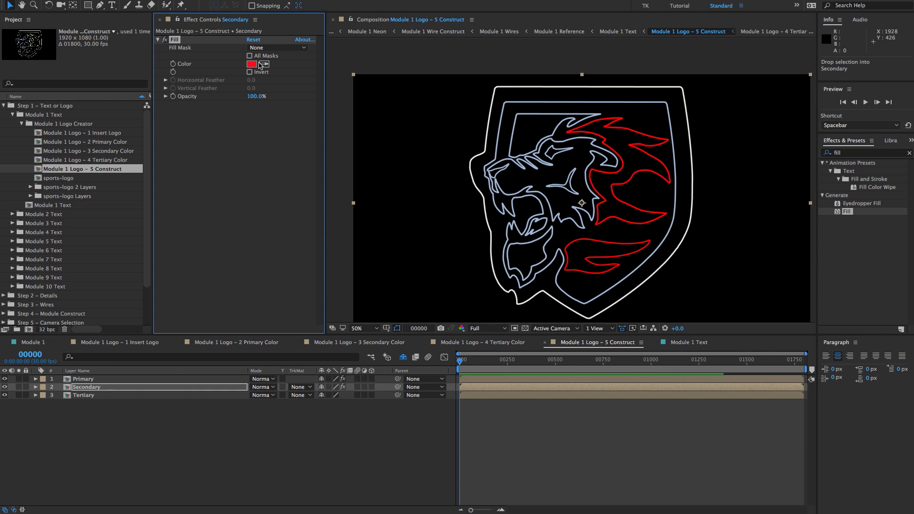
left_click(251, 64)
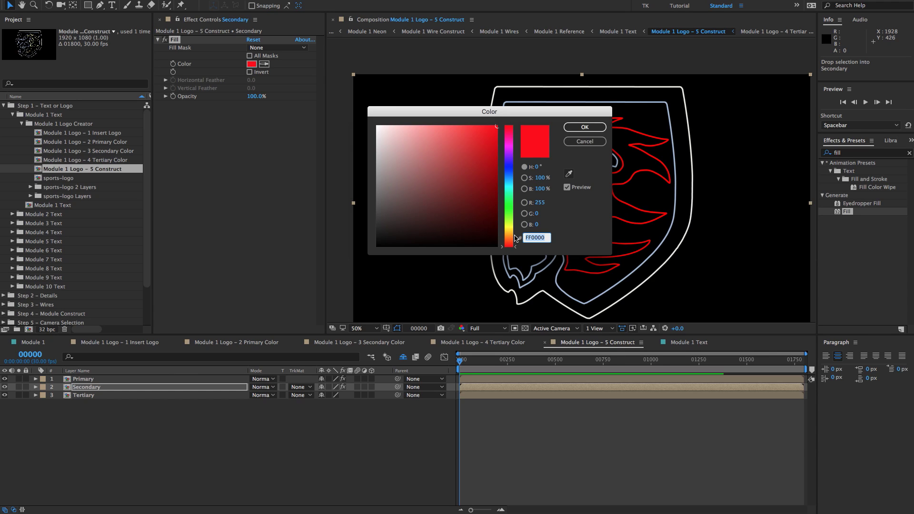
left_click_drag(509, 241, 509, 229)
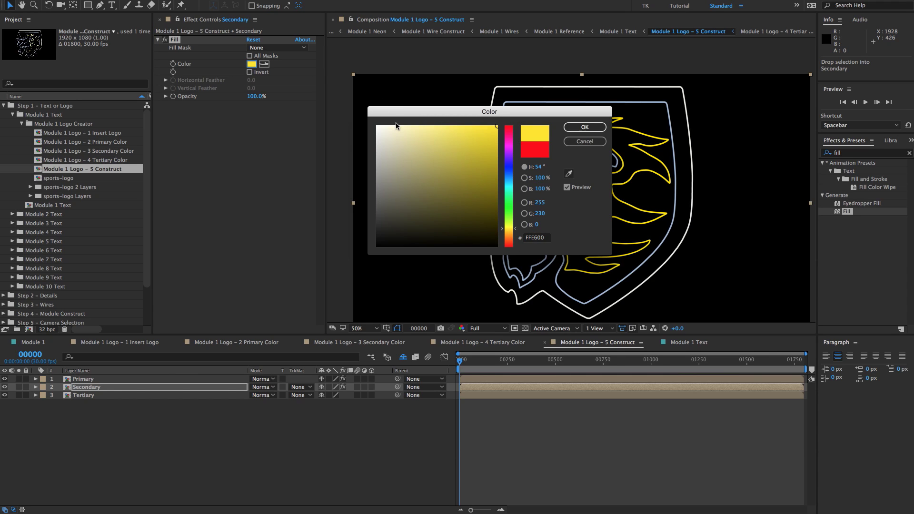
left_click_drag(395, 126, 403, 121)
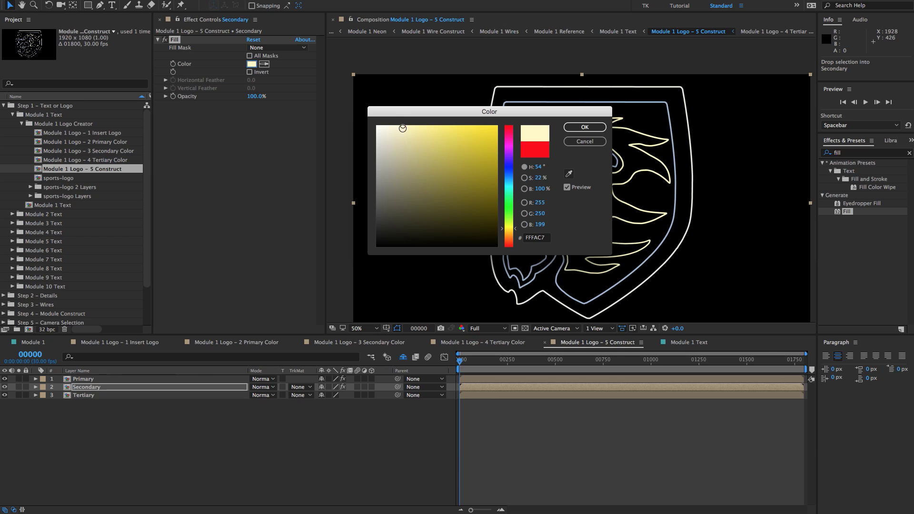
left_click(585, 127)
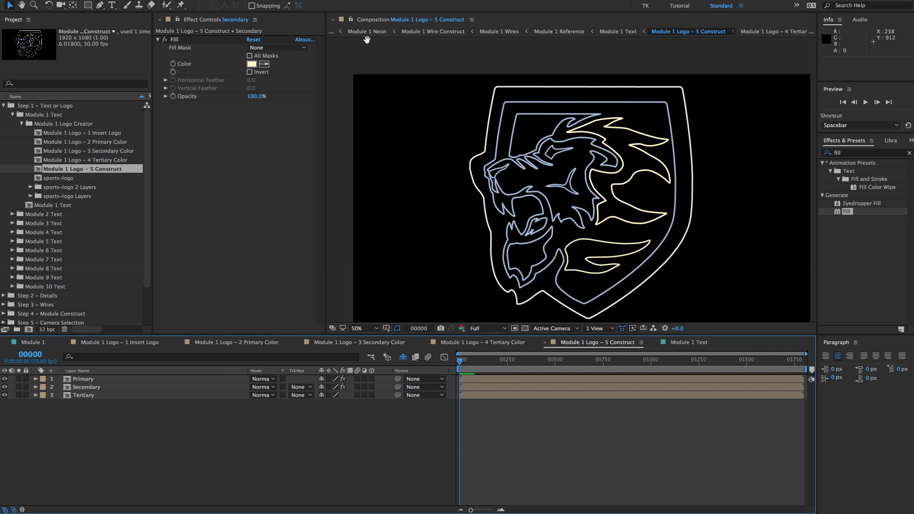
left_click(33, 342)
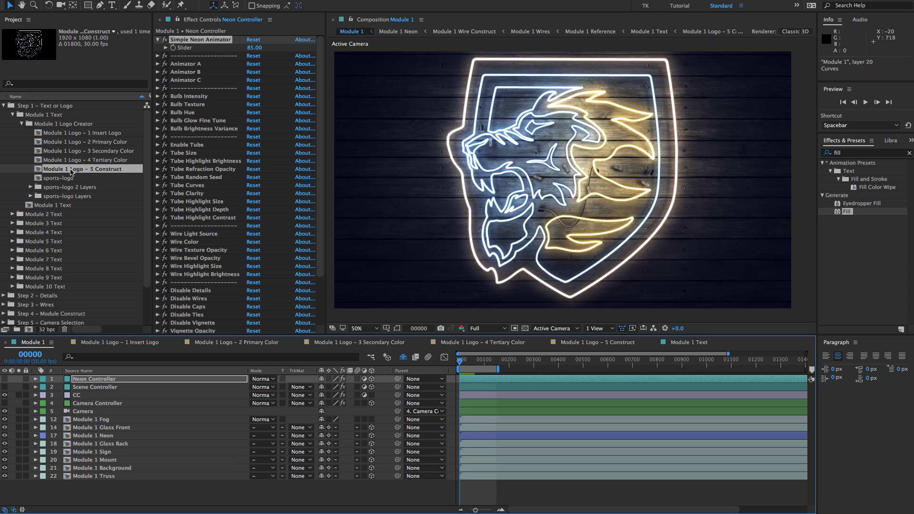
Reveal the shy layers in Module 1 Logo – 5 Construct and turn off the visibility of Primary, Secondary and Tertiary.
double_click(88, 170)
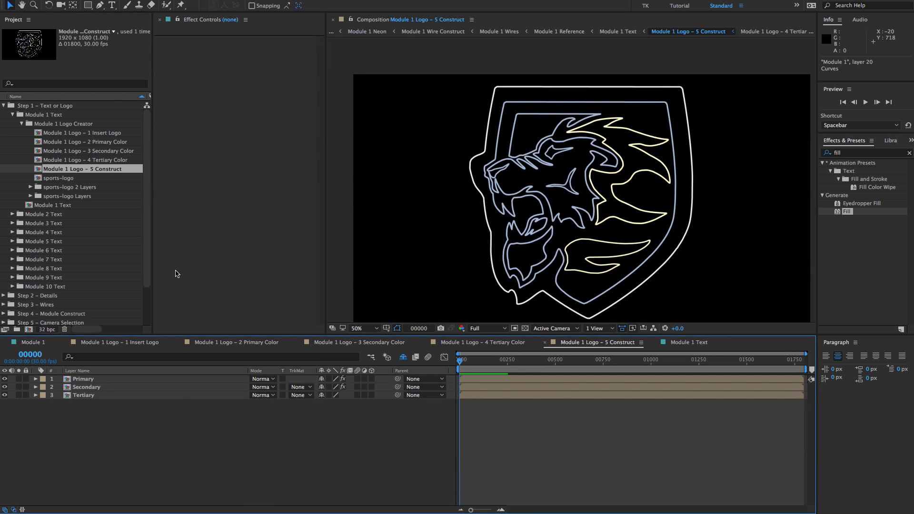
left_click(403, 357)
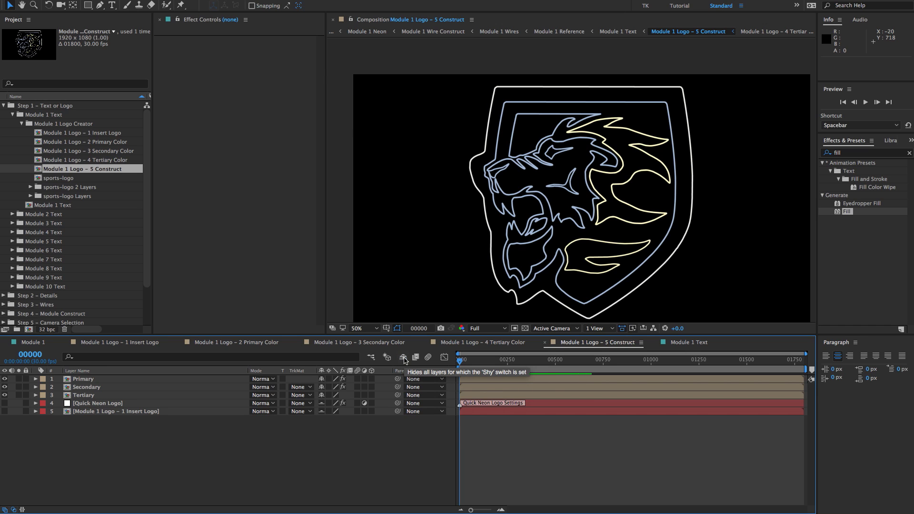
left_click(92, 380)
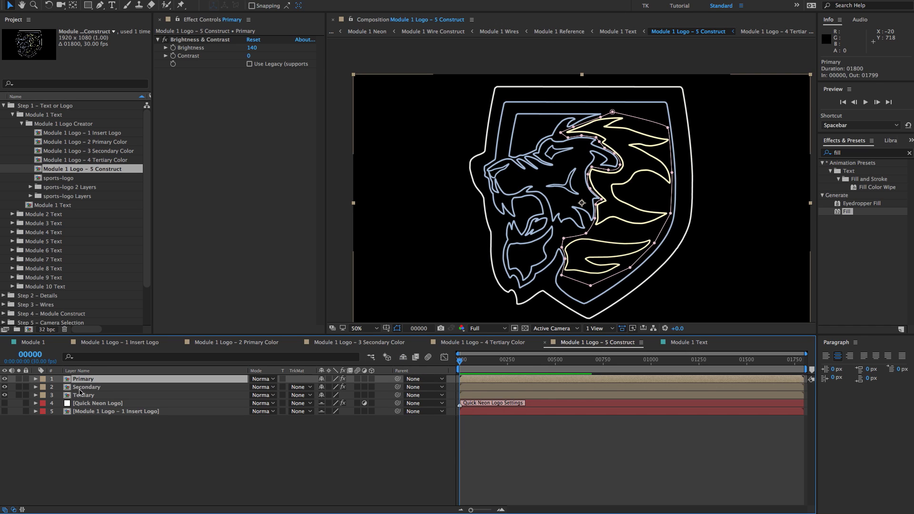
left_click(80, 395, "shift")
left_click_drag(6, 378, 5, 395)
Turn on the visibility of the Quick Neon Logo and Module 1 Logo – 1 Insert Logo layers.
left_click(87, 403)
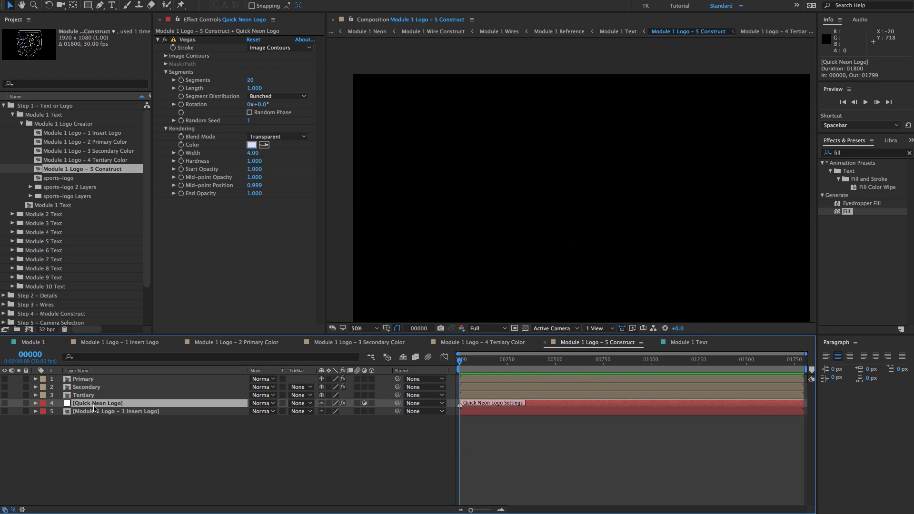
left_click(98, 412, "shift")
left_click(4, 412)
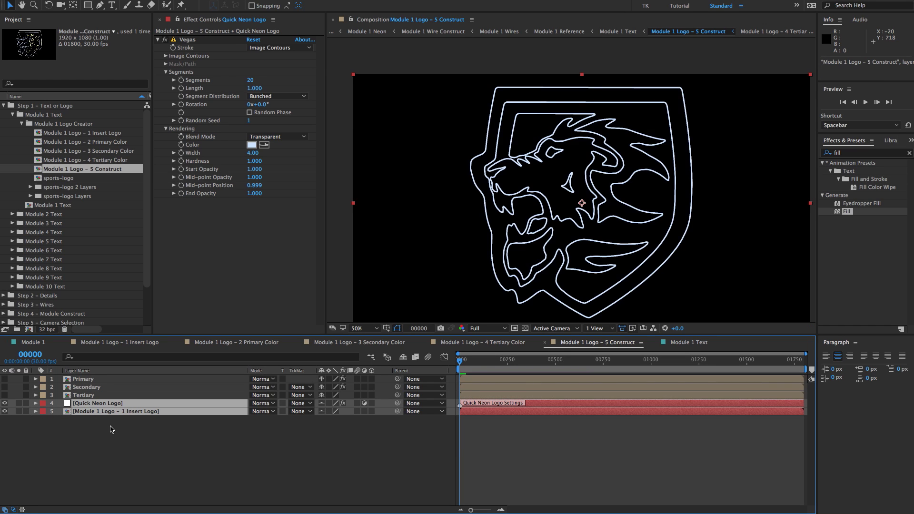
Set the Vegas blend mode on the Quick Neon Logo layer to Stencil and inspect the logo outlines and image contour settings.
key("space")
left_click_drag(573, 196, 576, 170)
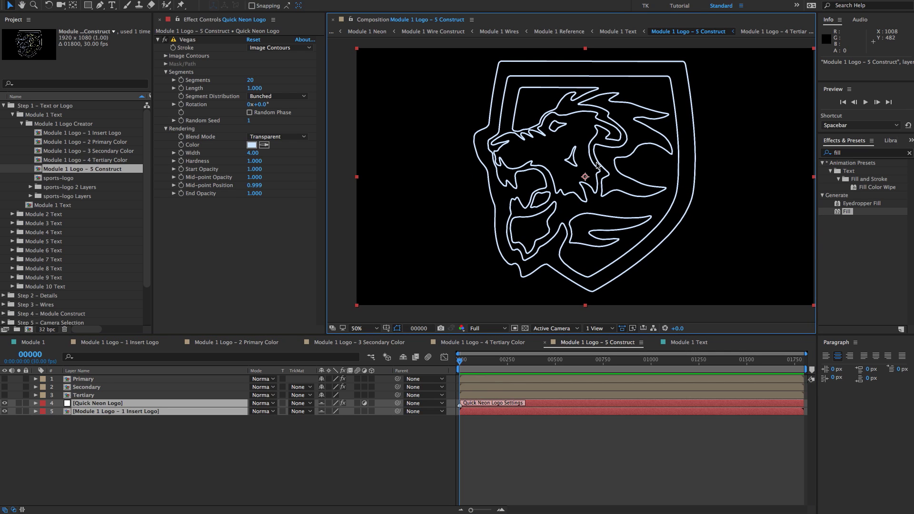
scroll(569, 177, "up", 2)
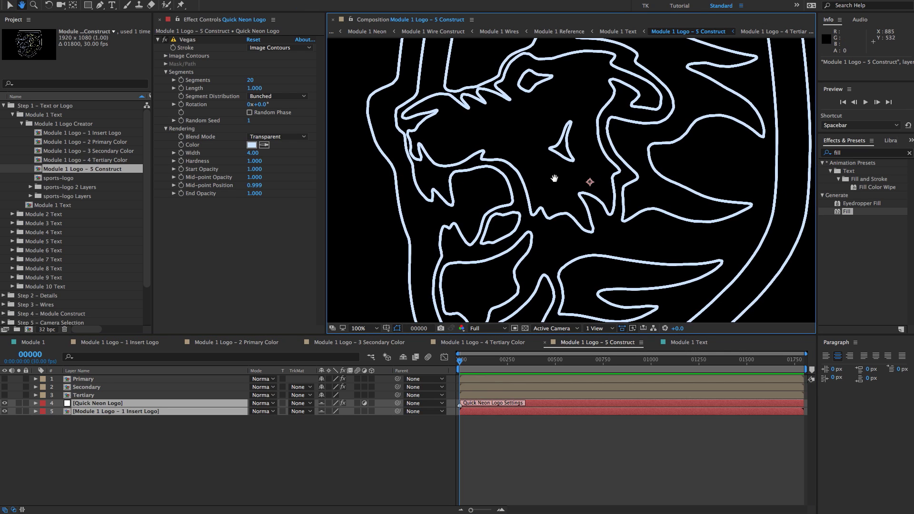
left_click(265, 137)
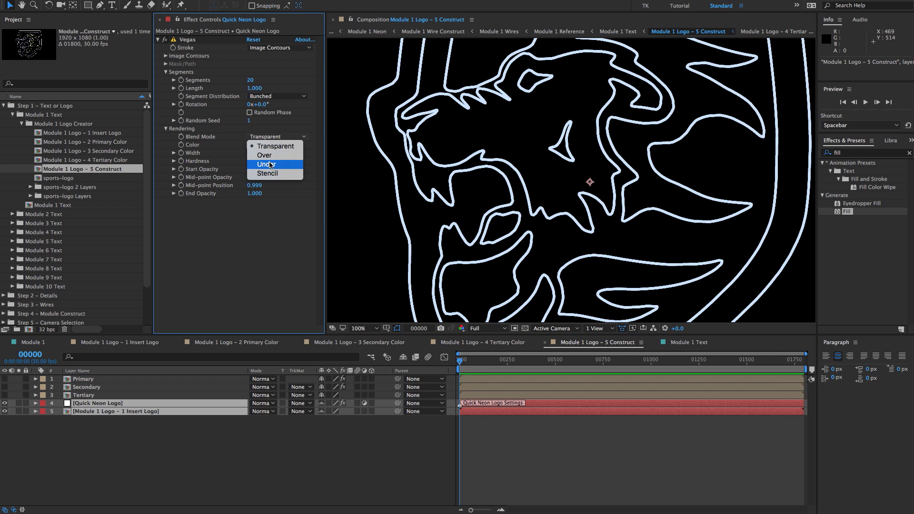
left_click(267, 174)
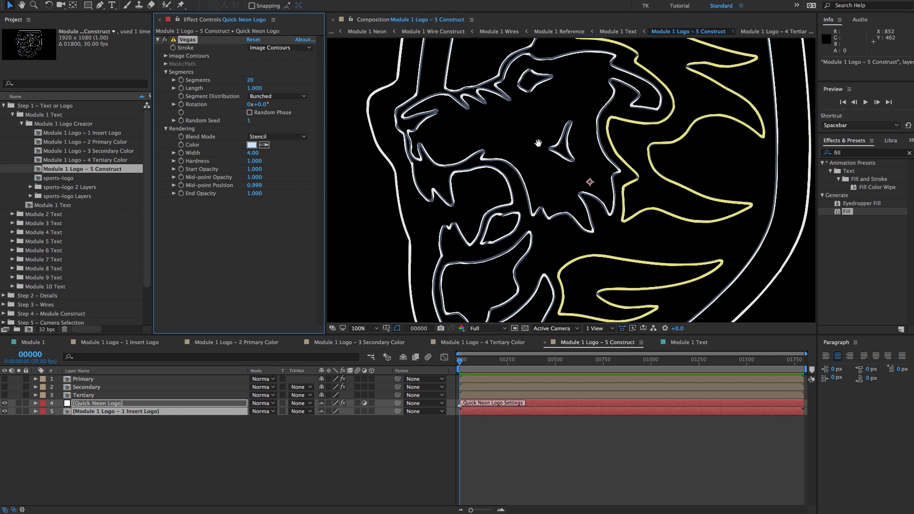
left_click_drag(538, 143, 515, 196)
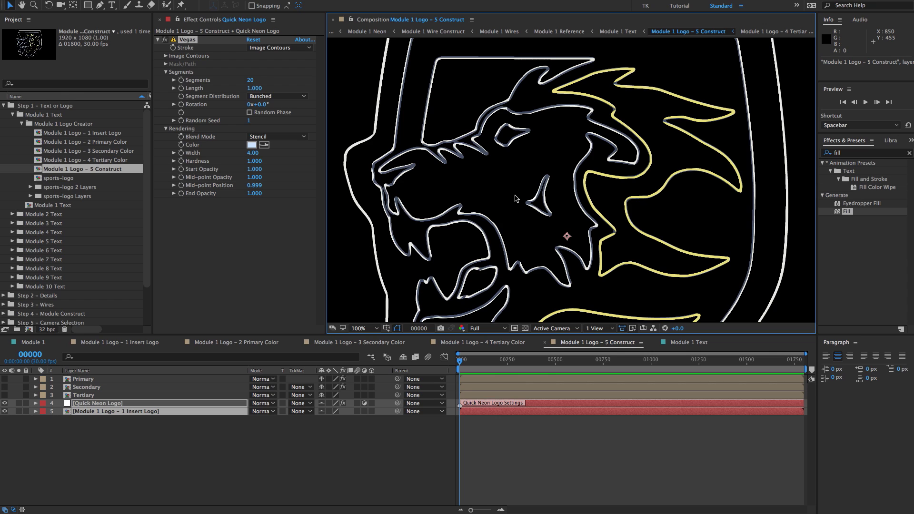
key("comma")
key("period")
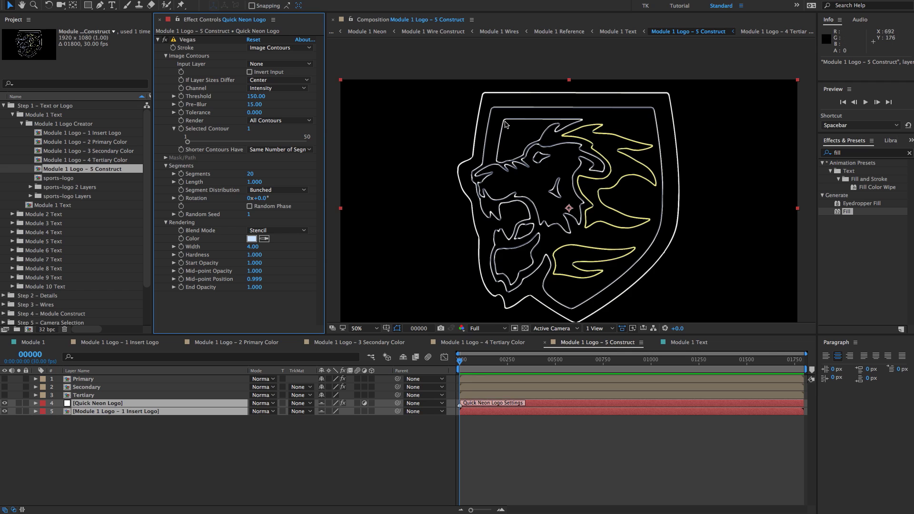
key("period")
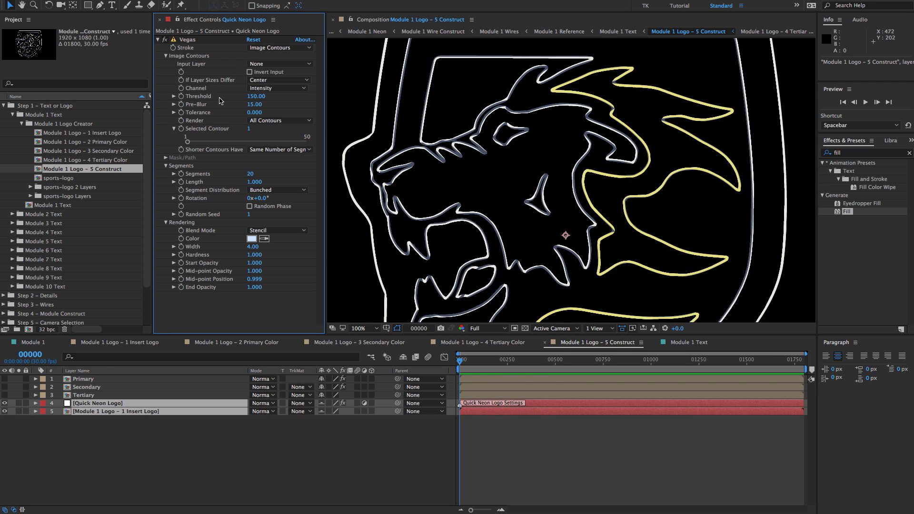
left_click(165, 55)
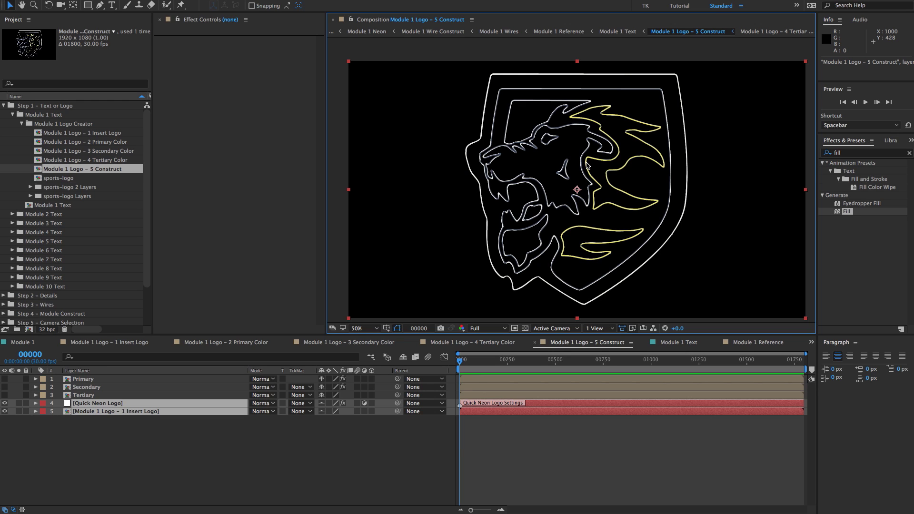
Select the Primary, Secondary and Tertiary layers in place of the Quick Neon Logo and Insert Logo layers.
left_click(158, 450)
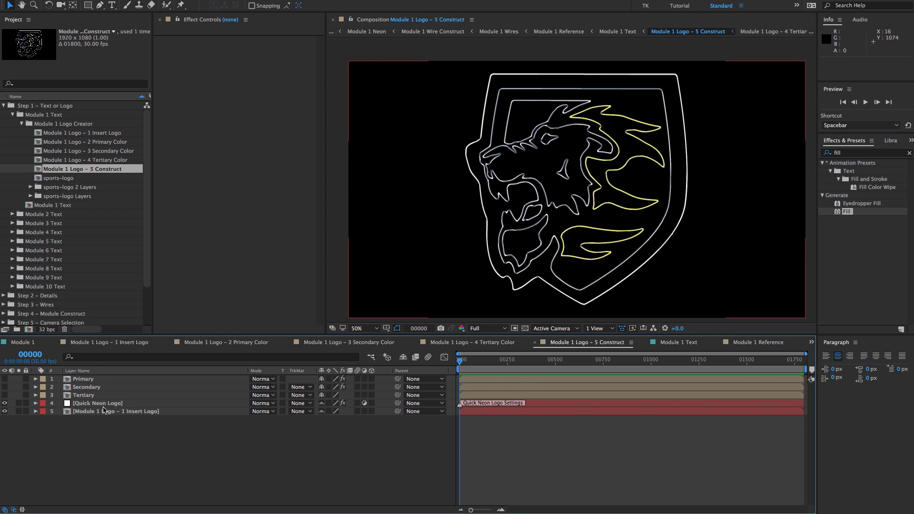
left_click(97, 394)
left_click(91, 380, "shift")
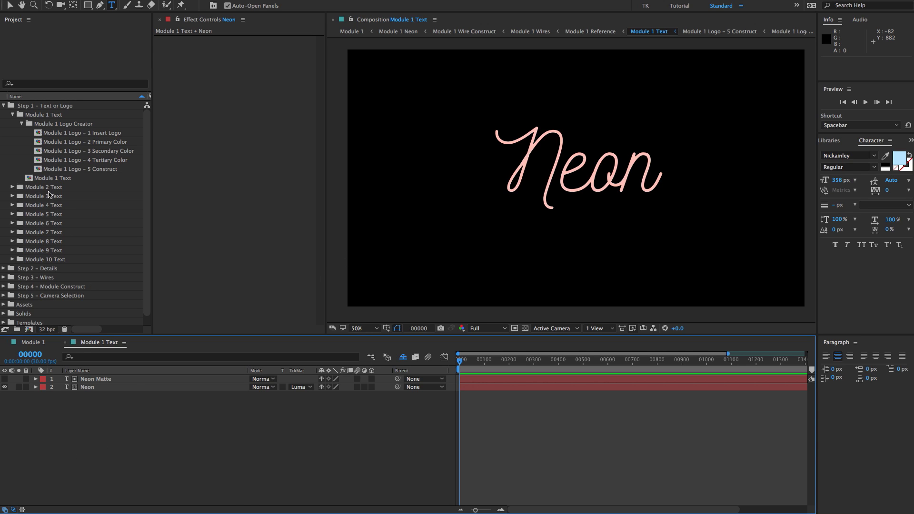
Tidy the Step 1 – Text or Logo folder and open the Module 1 Text composition from its Module 1 Text subfolder.
left_click(21, 123)
left_click(13, 115)
left_click(30, 107)
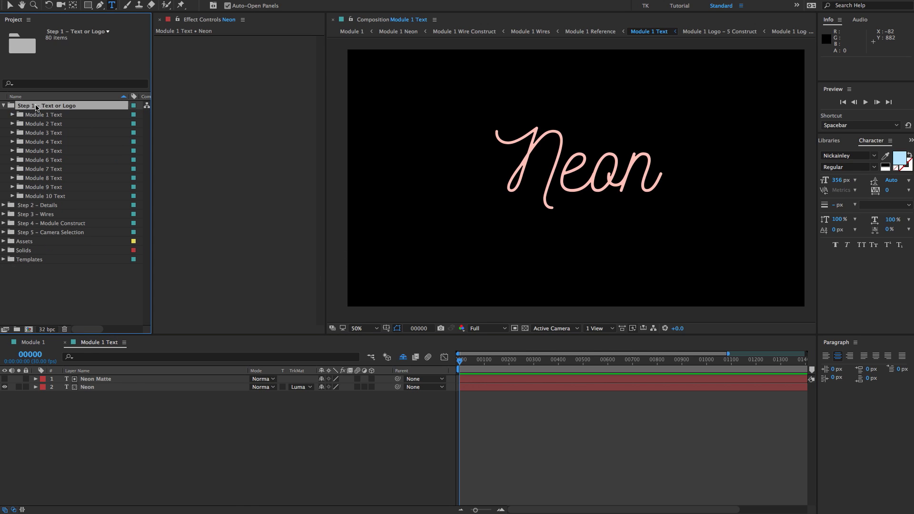
left_click(33, 115)
left_click(13, 114)
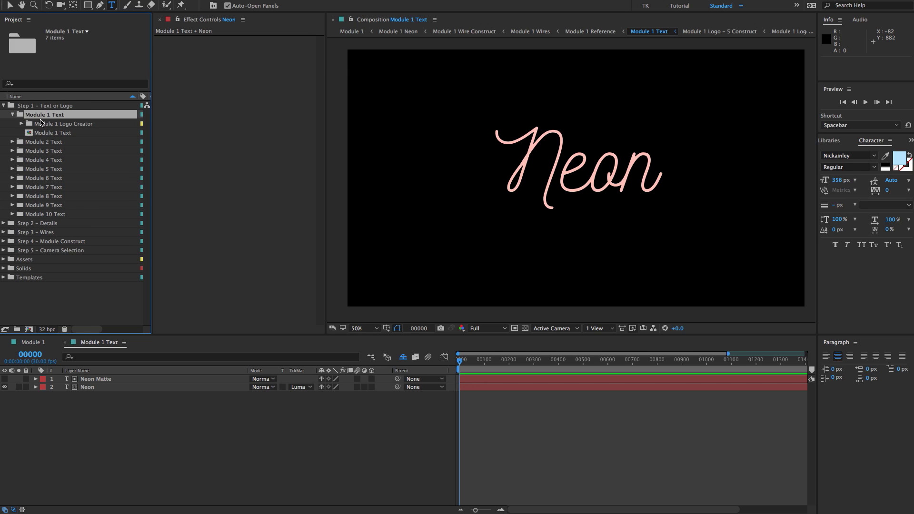
left_click(45, 132)
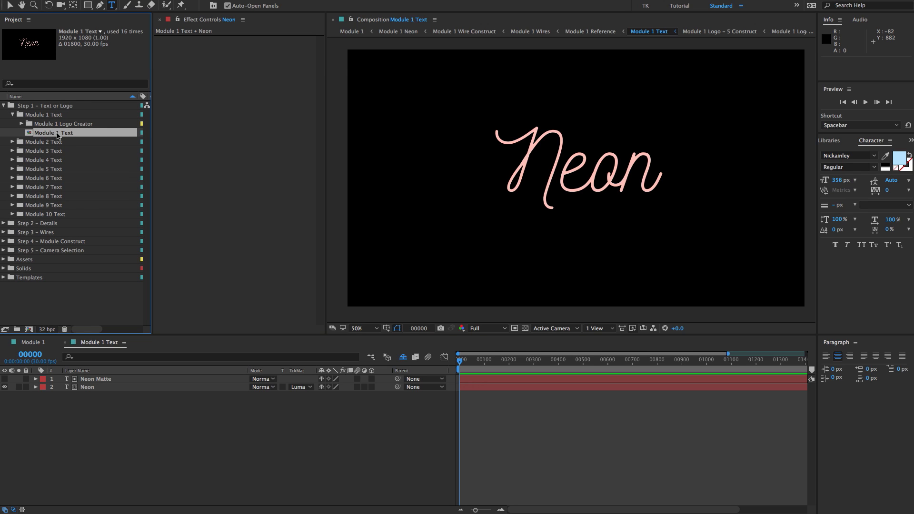
double_click(56, 135)
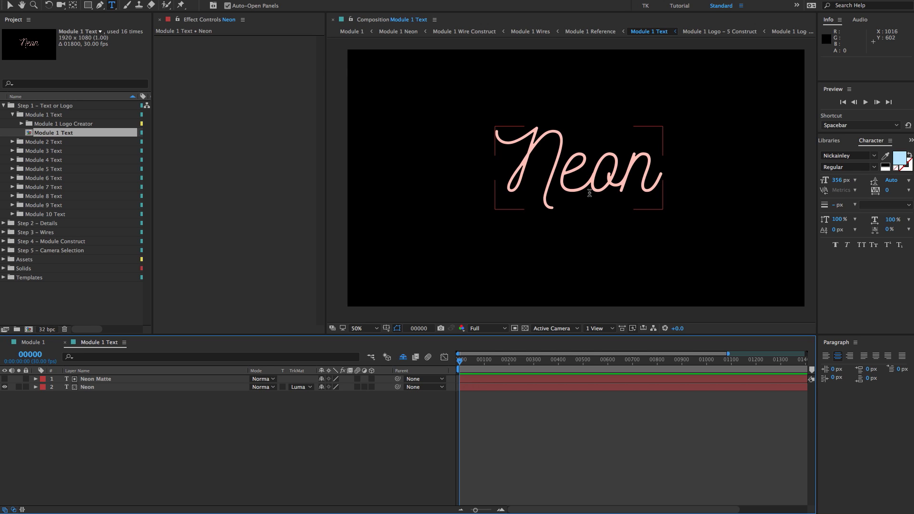
Replace the text of the Neon Matte layer with "Example".
left_click(119, 378)
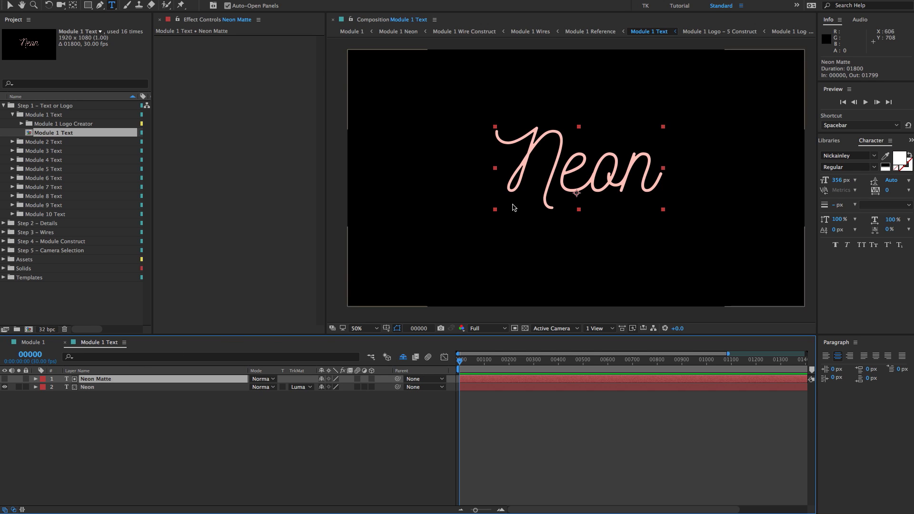
double_click(564, 177)
type("Glow")
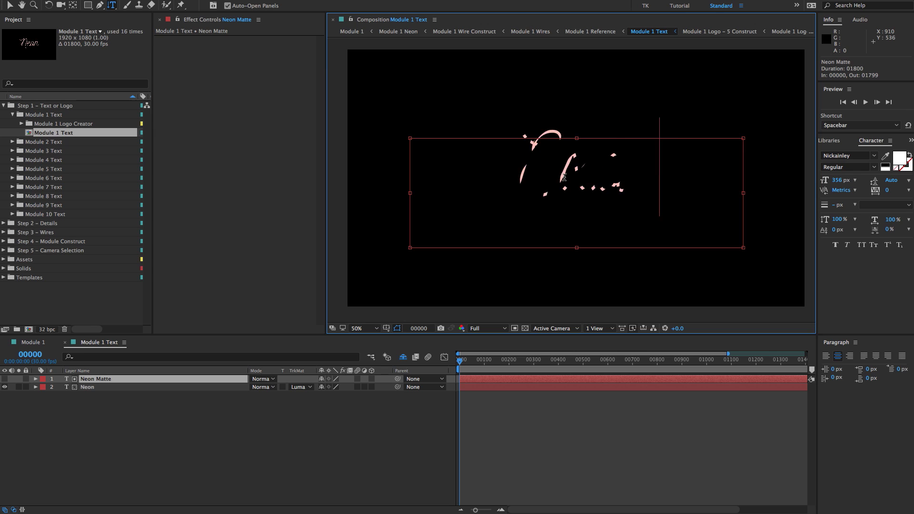
Replace the text of the Neon layer below the matte with "Example".
left_click(89, 387)
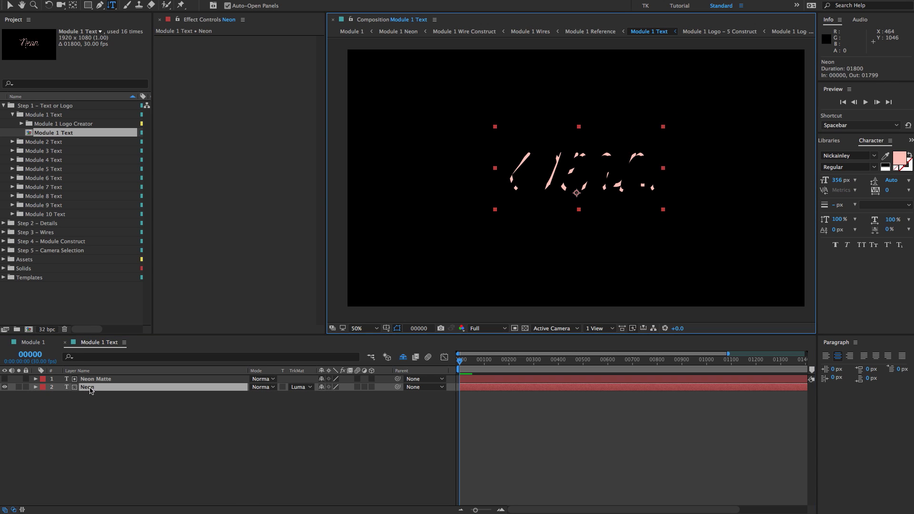
key("super+t")
double_click(632, 148)
type("E")
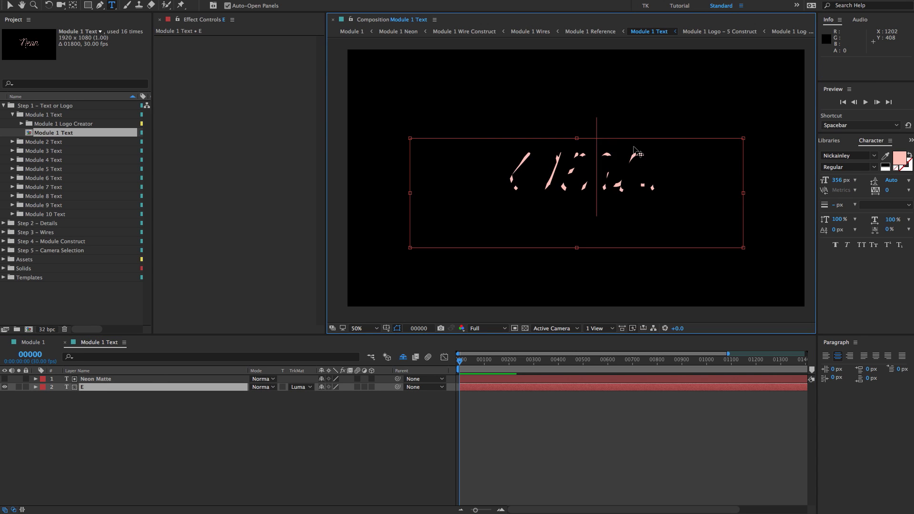
type("xample")
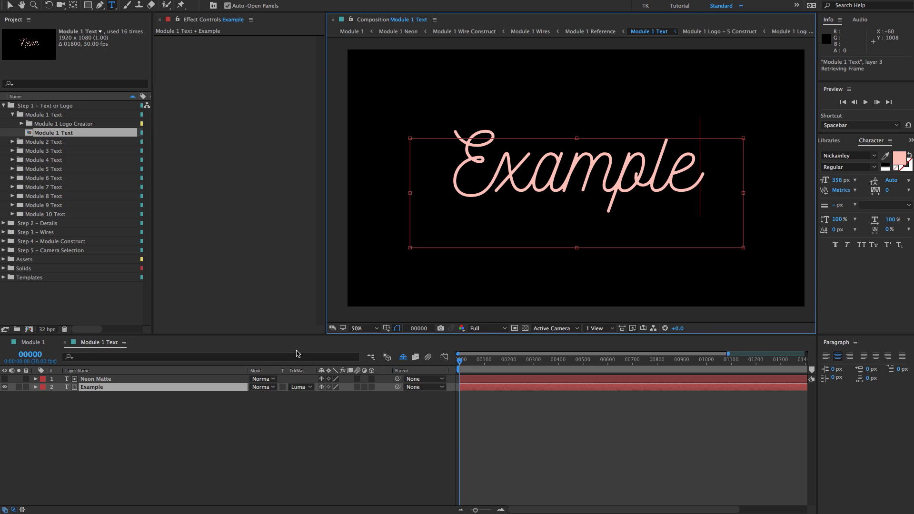
Change the Example layer's text fill color to light blue B7EBFF.
left_click(113, 387)
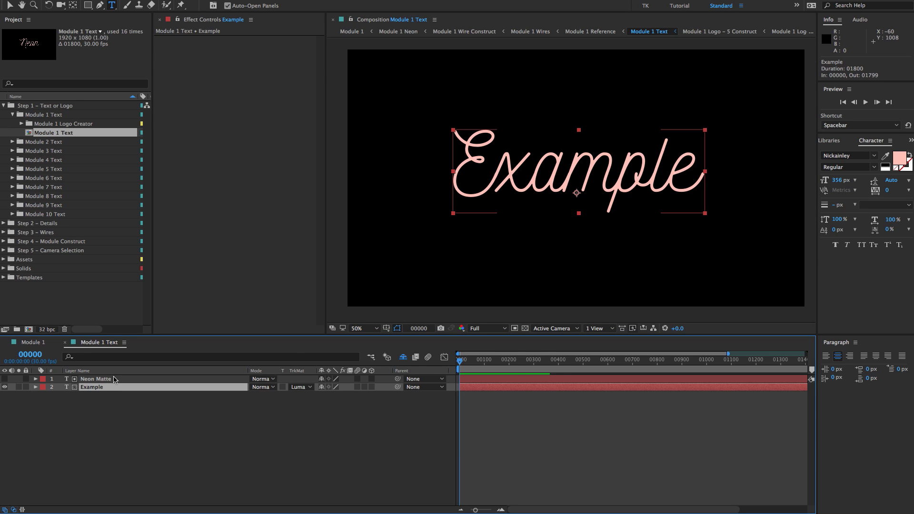
left_click(899, 157)
left_click_drag(508, 249, 507, 180)
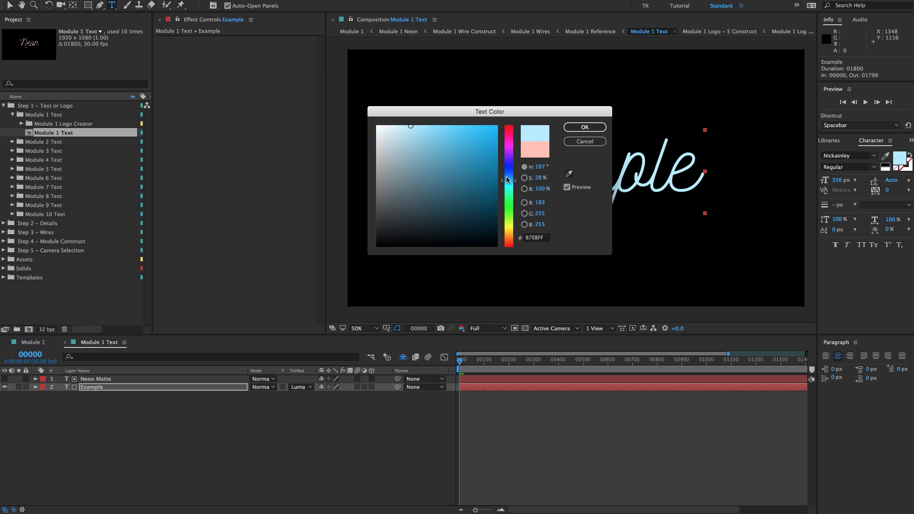
left_click(572, 127)
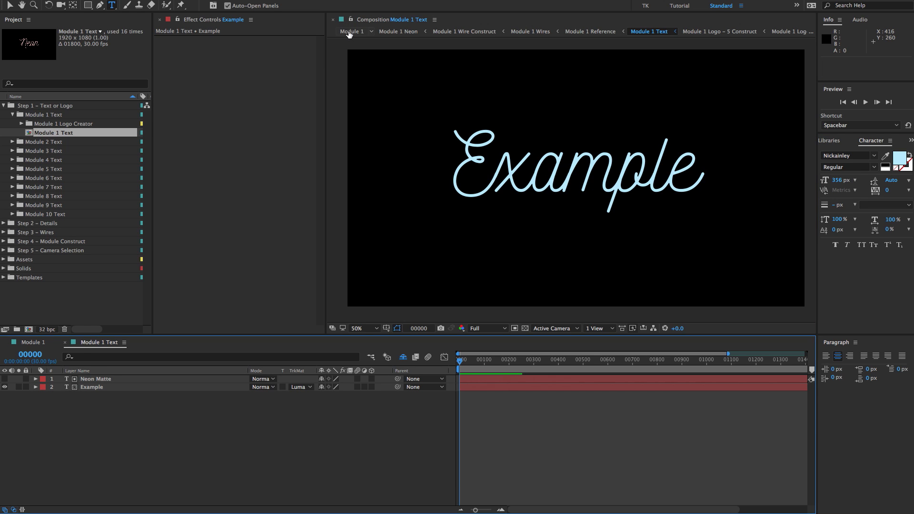
Check the new text in the Module 1 composition, return to Module 1 Text and collapse the Step 1 – Text or Logo folder.
left_click(351, 31)
left_click(94, 345)
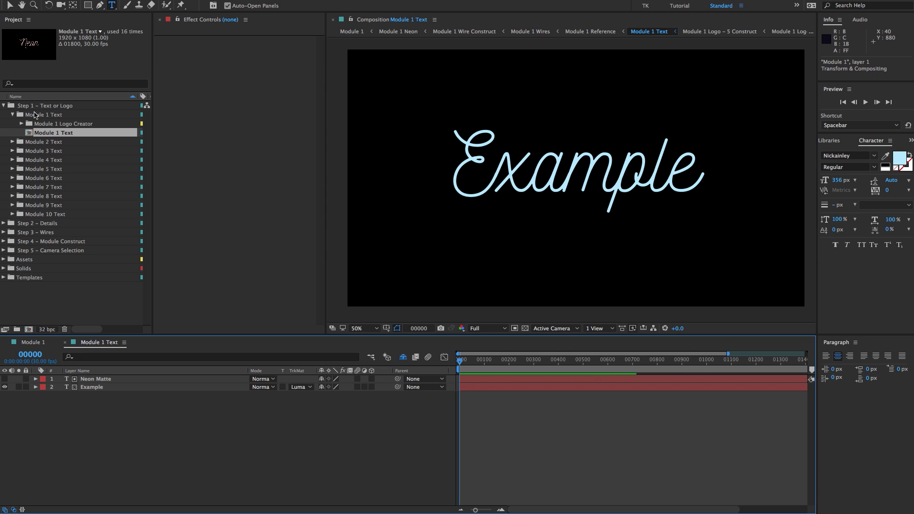
left_click(13, 115)
left_click(4, 106)
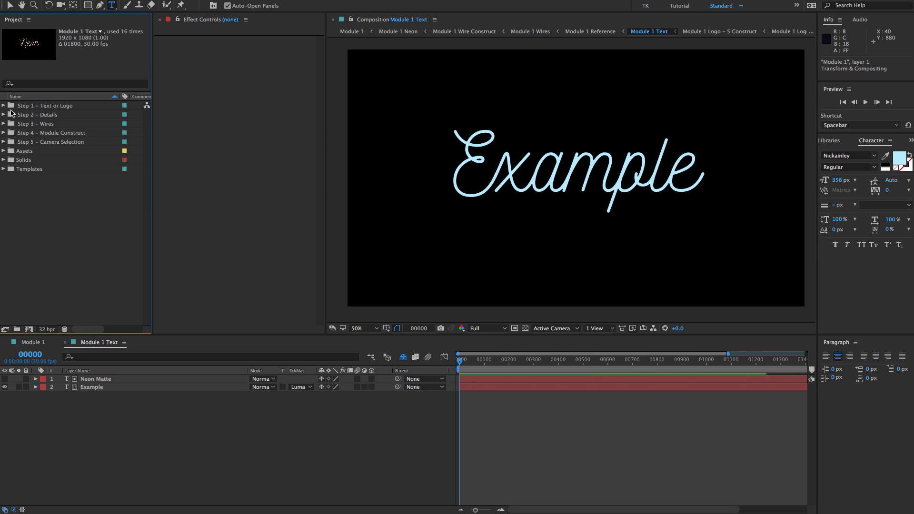
Expand the Step 2 – Details folder and its Module 1 Details subfolder in the project.
left_click(11, 109)
left_click(12, 115)
left_click(3, 114)
left_click(18, 123)
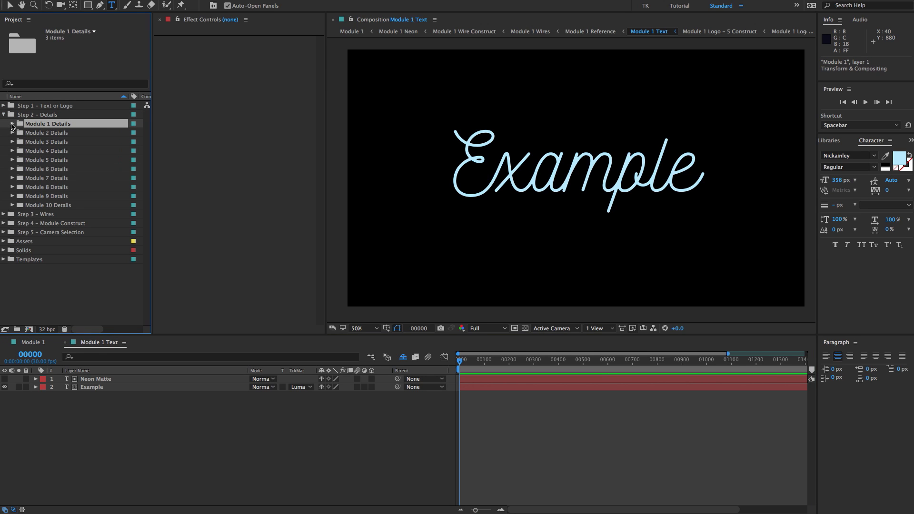
left_click(12, 124)
Look through the three Module 1 Details items and open the Module 1 Details composition.
left_click(52, 133)
left_click(59, 141)
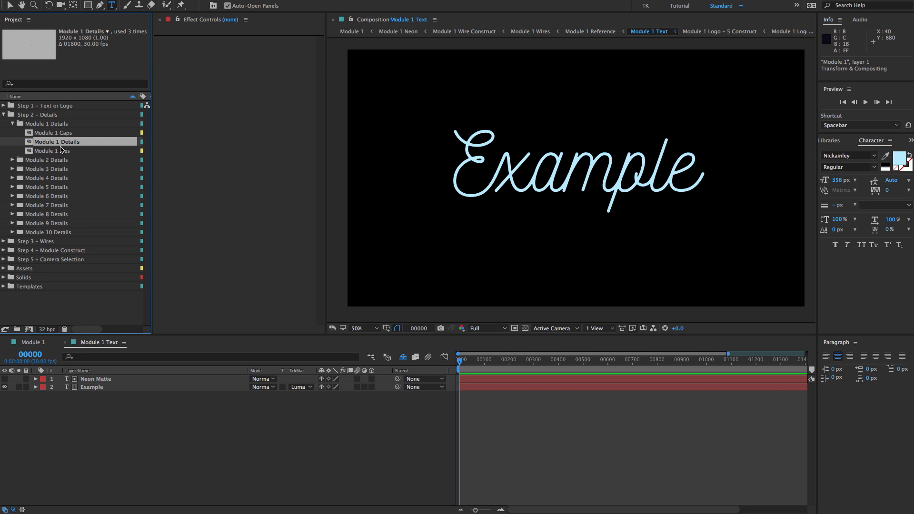
left_click(61, 151)
left_click(62, 142)
left_click(63, 133)
left_click(61, 151)
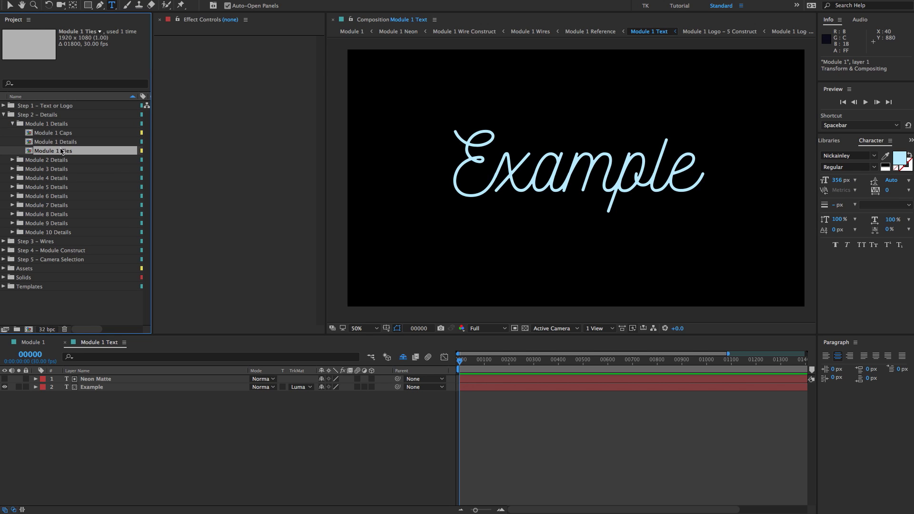
left_click(66, 142)
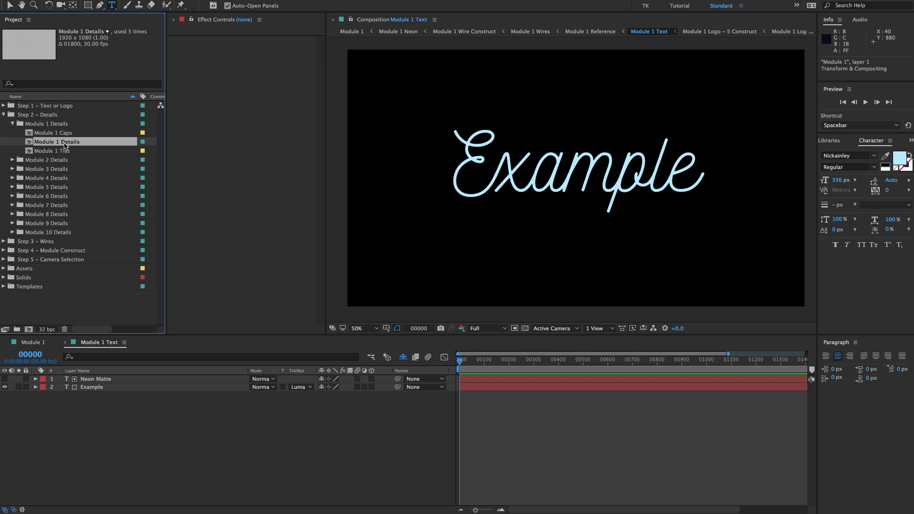
double_click(67, 146)
scroll(549, 158, "up", 2)
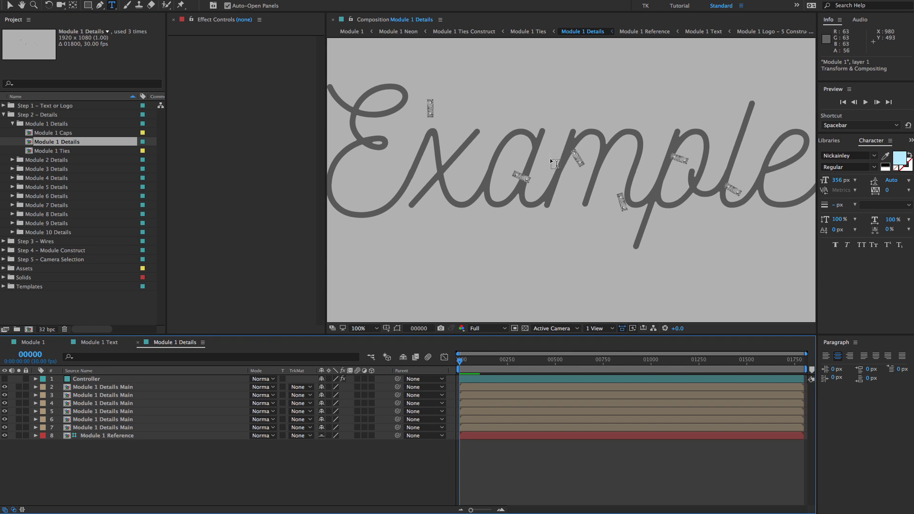
scroll(636, 129, "down", 1)
scroll(636, 129, "up", 1)
Delete the upper five Module 1 Details Main layers, keeping only the lowest one.
left_click(123, 389)
left_click(123, 421, "shift")
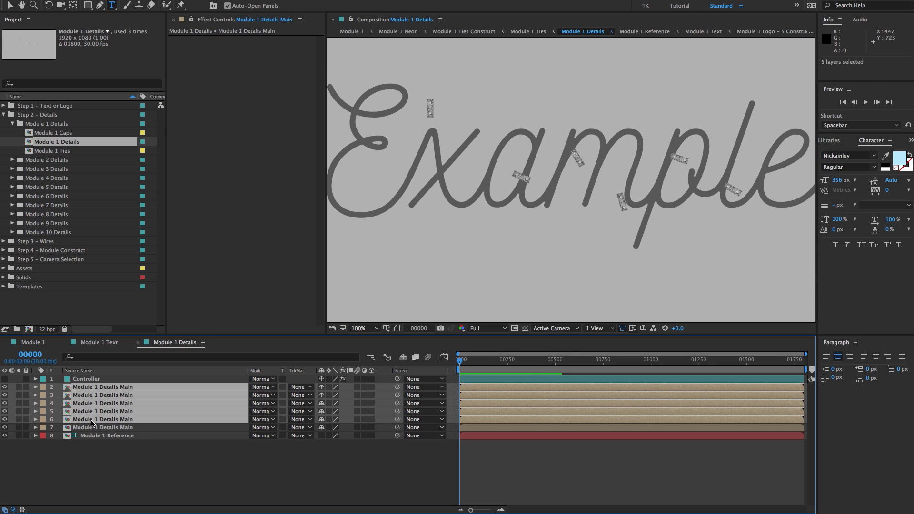
key("Delete")
key("v")
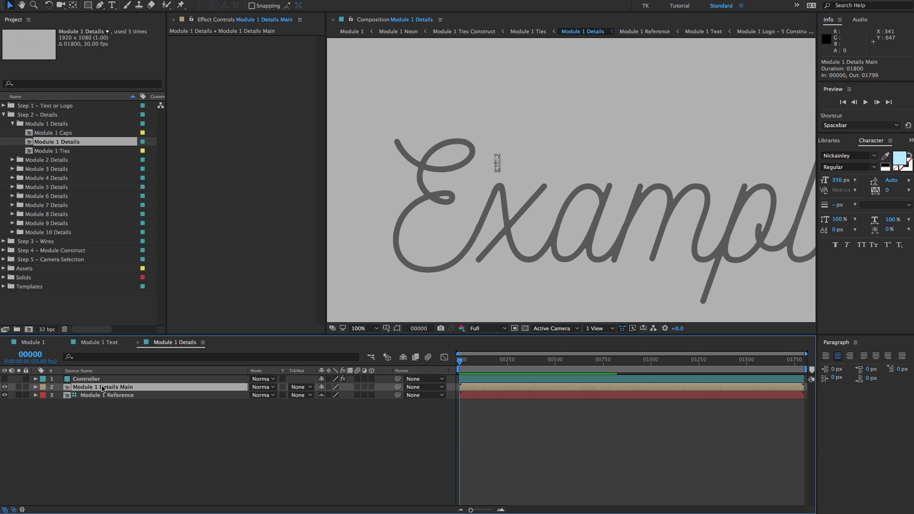
Move the remaining detail bracket onto the E's upper loop and place duplicates at the x's foot and the m's top.
key("ctrl+shift+h")
left_click_drag(519, 137, 465, 144)
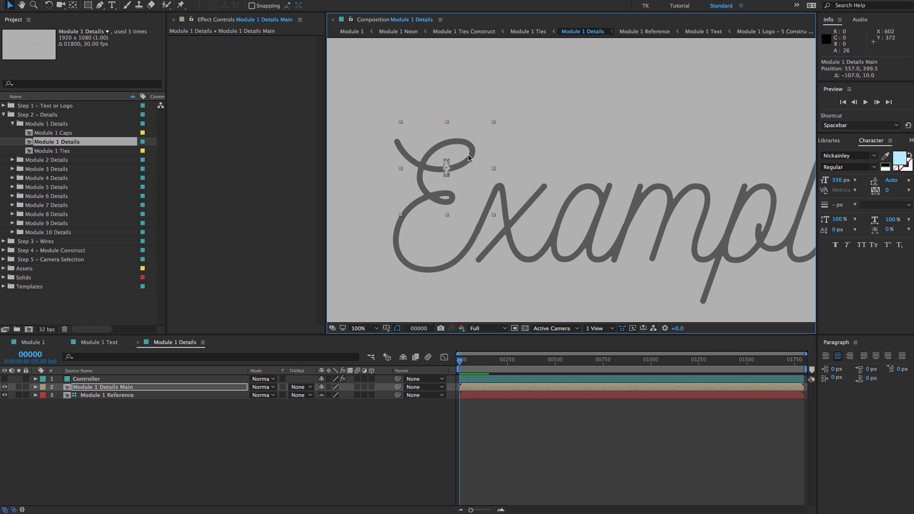
key("ctrl+d")
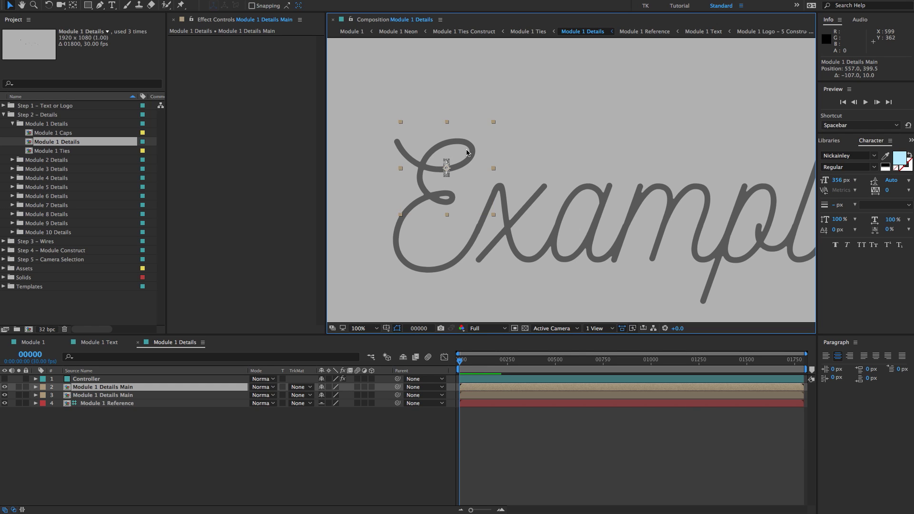
left_click_drag(466, 153, 546, 234)
key("space")
left_click_drag(540, 229, 595, 138)
key("ctrl+d")
key("space")
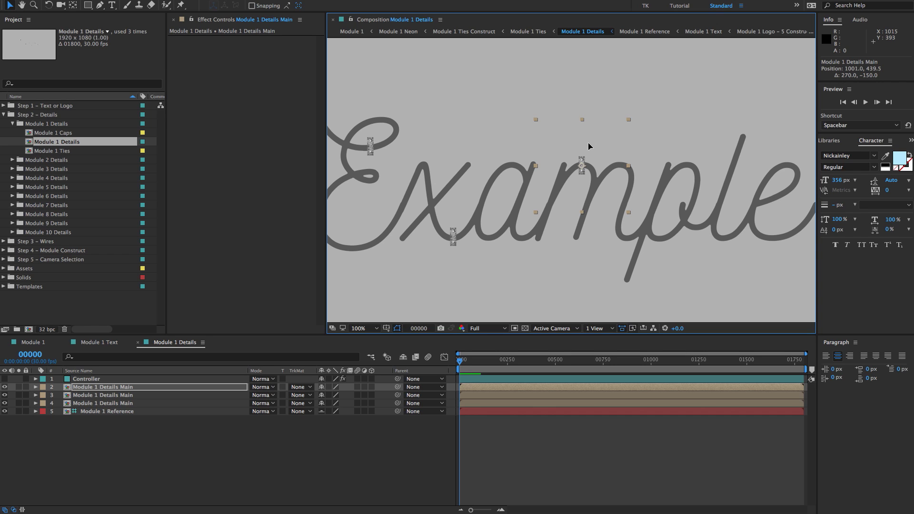
Duplicate the bracket onto the m's last stem, rotate it horizontal, and place further copies on the p and the l.
key("ctrl+d")
left_click_drag(589, 146, 632, 179)
key("w")
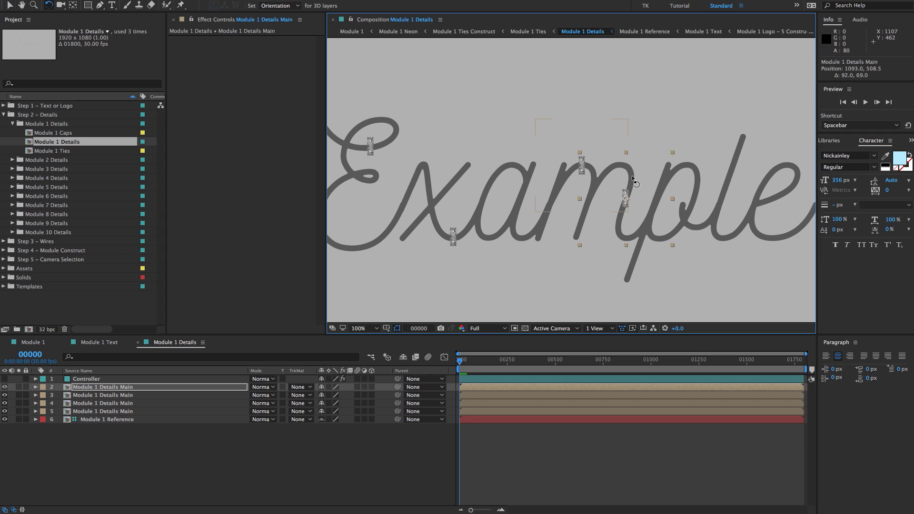
left_click_drag(624, 199, 663, 200)
key("ctrl+d")
mouse_move(651, 181)
left_mouse_down()
mouse_move(567, 176)
mouse_move(620, 181)
mouse_move(629, 173)
mouse_move(615, 171)
mouse_move(670, 165)
mouse_move(665, 149)
left_mouse_up()
key("v")
key("ctrl+d")
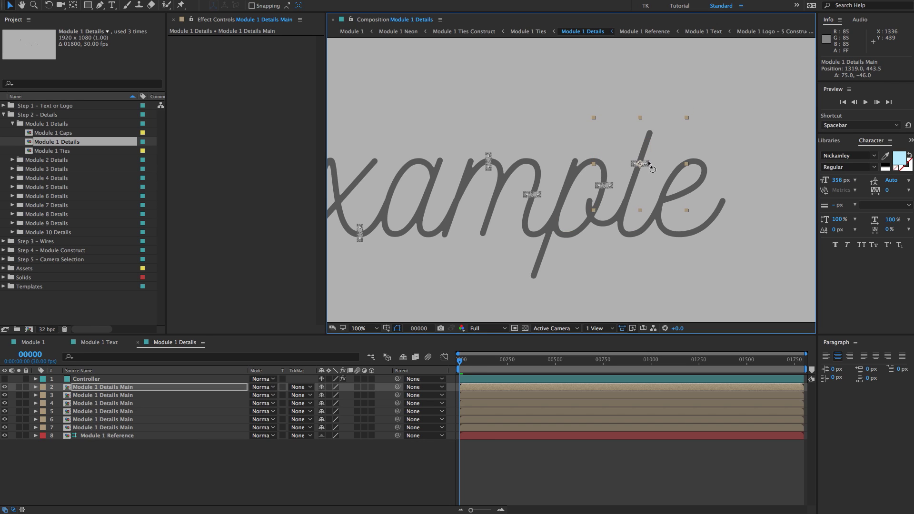
Tilt the bracket on the l to cross its stroke and place rotated duplicates on the final e and the a.
key("w")
left_click_drag(641, 162, 691, 159)
key("super+d")
key("super+z")
key("v")
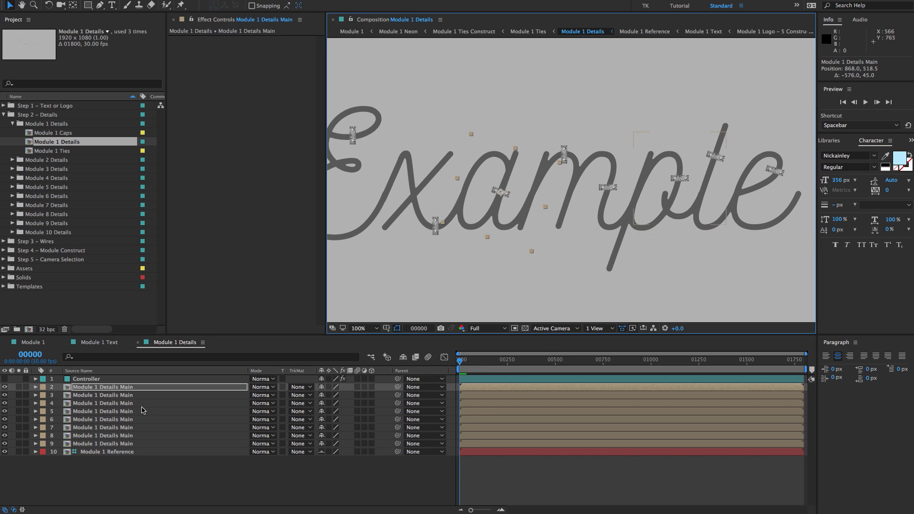
Try a Detail Width of 129 on the Controller layer and undo the change.
left_click(86, 378)
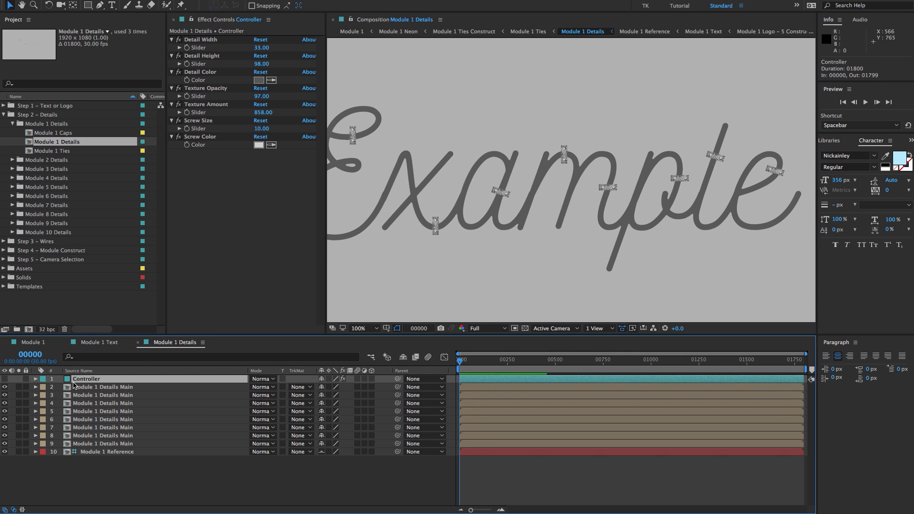
left_click(193, 40)
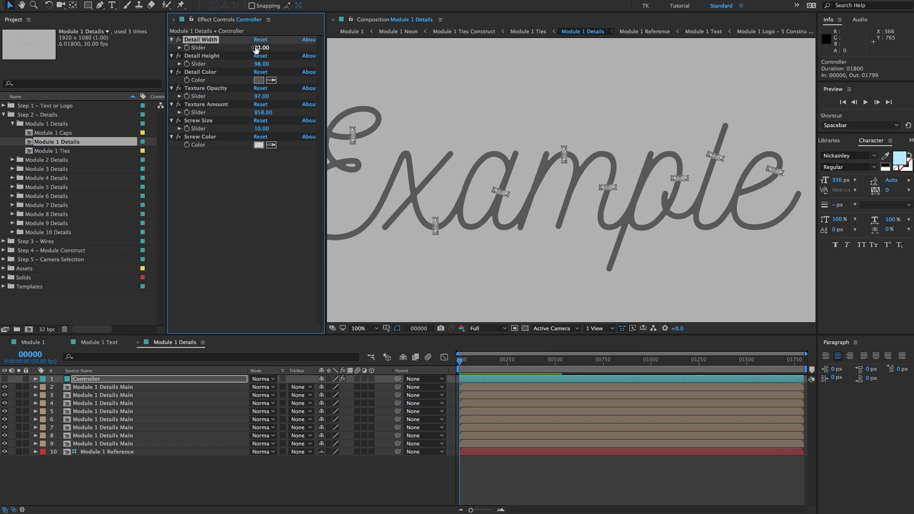
left_click_drag(262, 47, 291, 47)
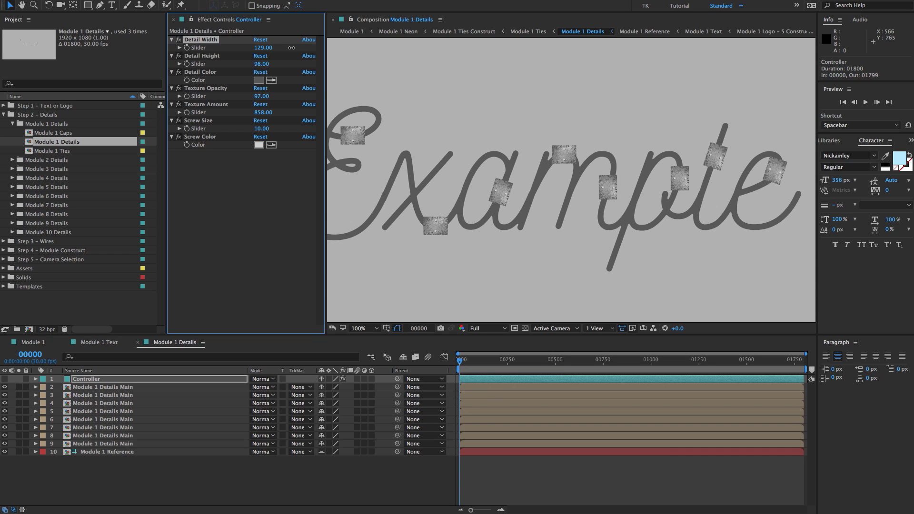
key("super+z")
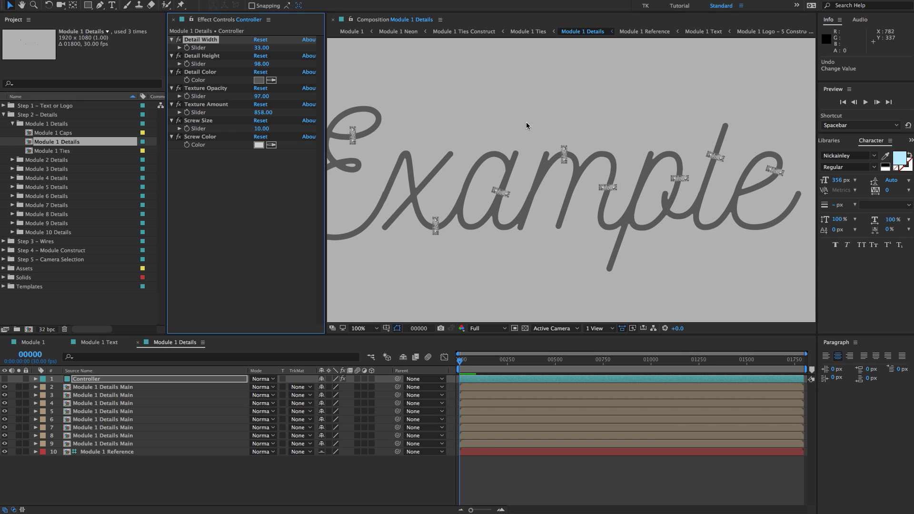
Try scaling all eight Module 1 Details Main layers to 28% and restore them to 39%.
left_click(96, 386)
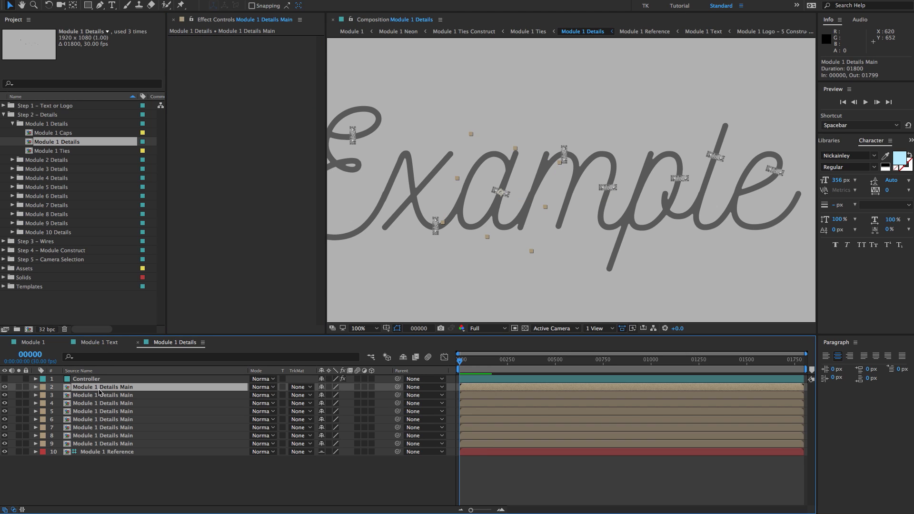
left_click(94, 435, "shift")
left_click(100, 443, "shift")
key("s")
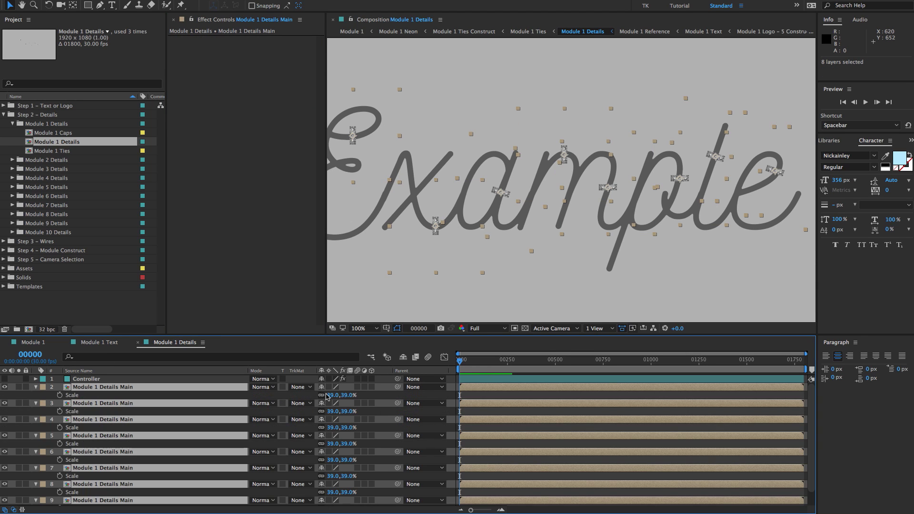
left_click(325, 395)
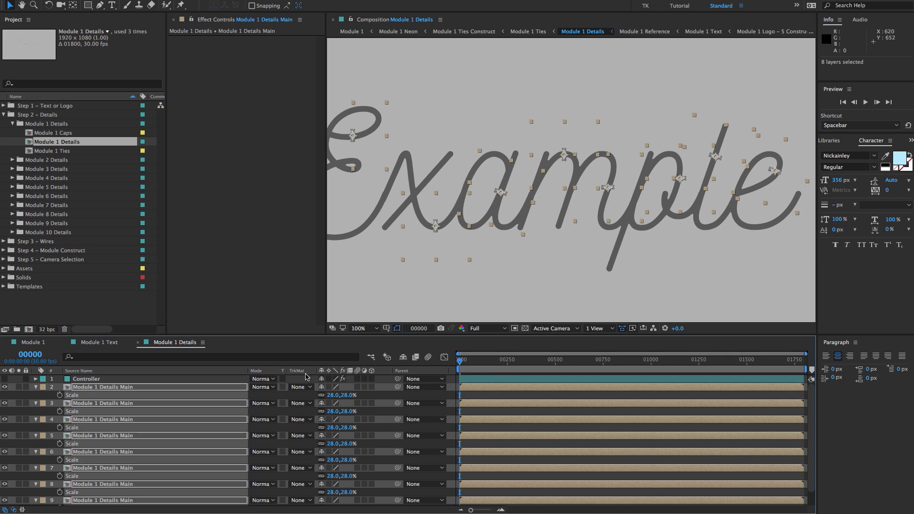
left_click_drag(306, 377, 335, 380)
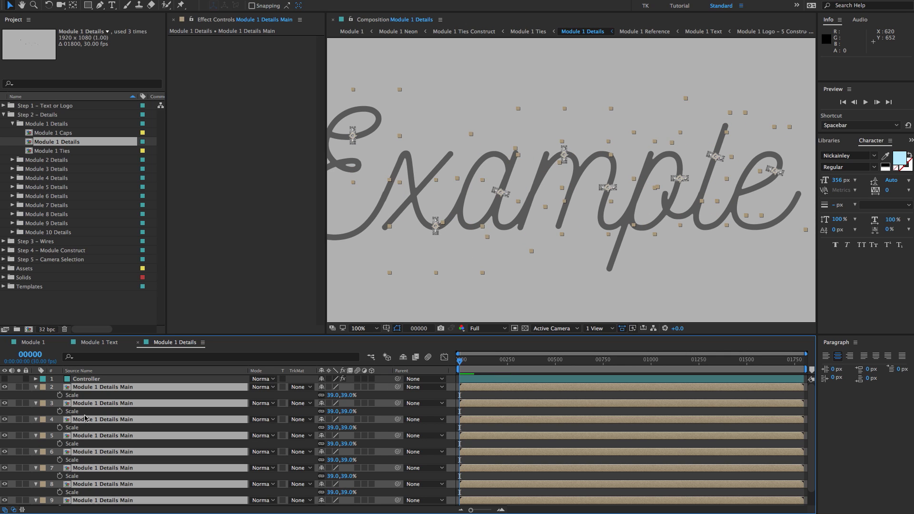
left_click(32, 388)
Preview red F41212 as the Controller layer's Detail Color and cancel the color change.
left_click(80, 379)
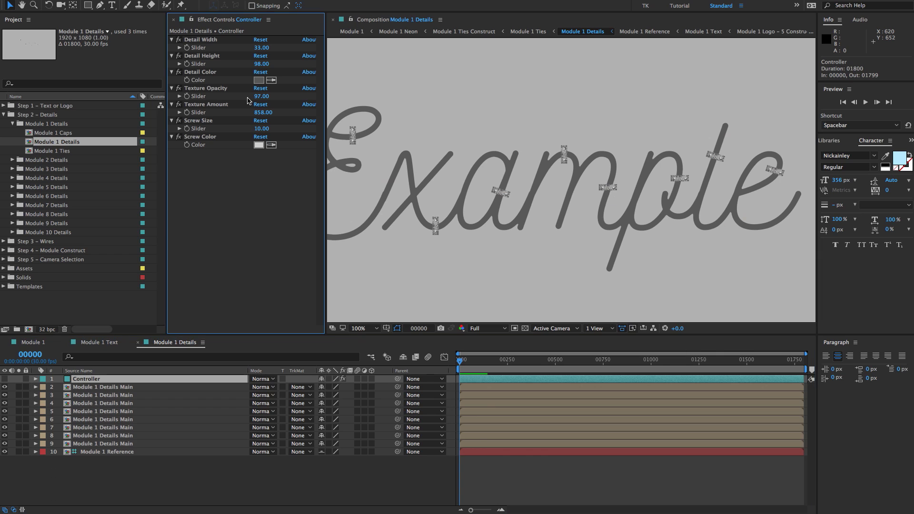
left_click(258, 80)
left_click_drag(462, 158, 489, 131)
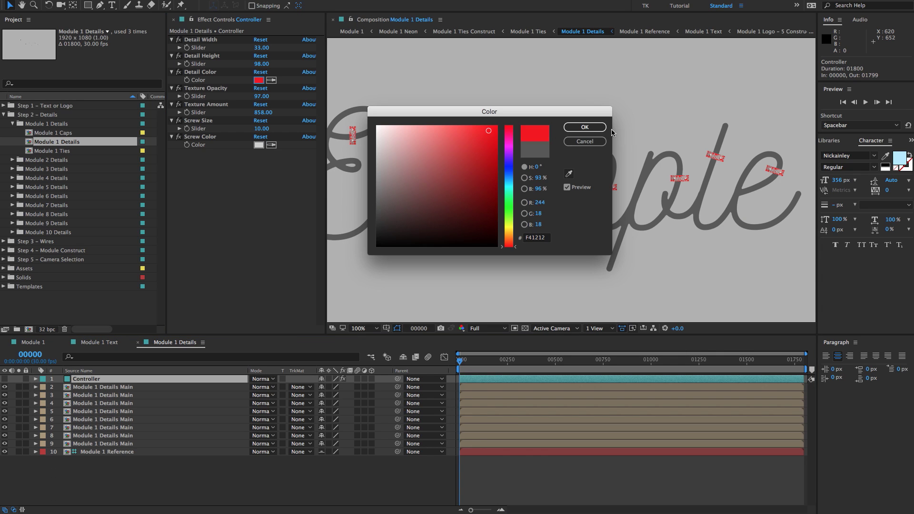
left_click(580, 140)
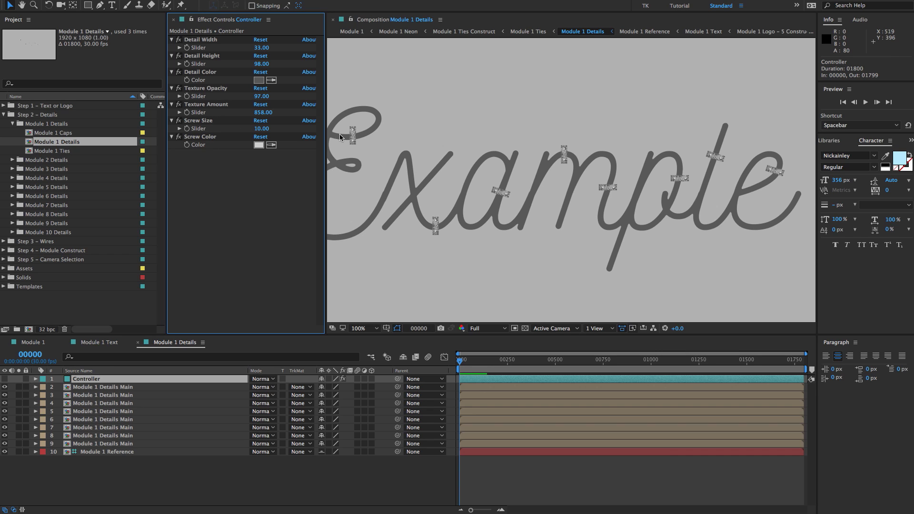
Inspect the brackets up close, try a larger Screw Size on the Controller layer and undo it.
key("period")
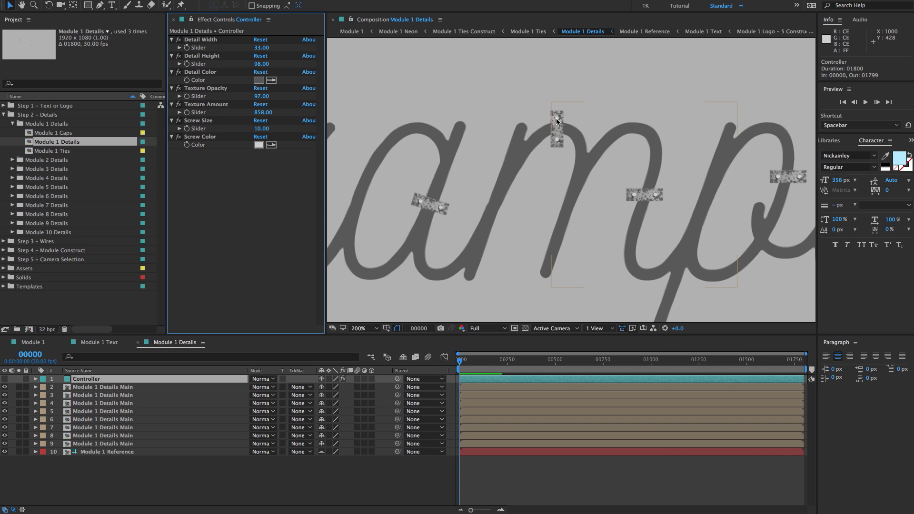
key("comma")
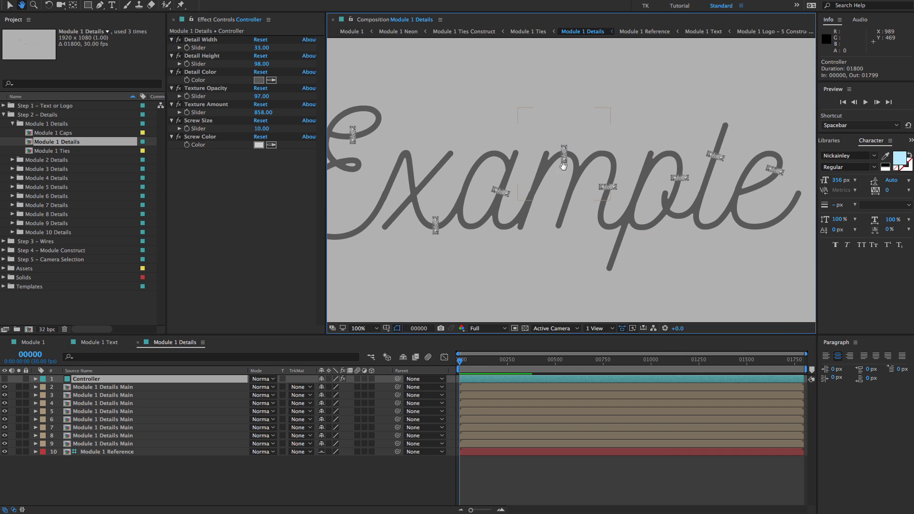
left_click(198, 120)
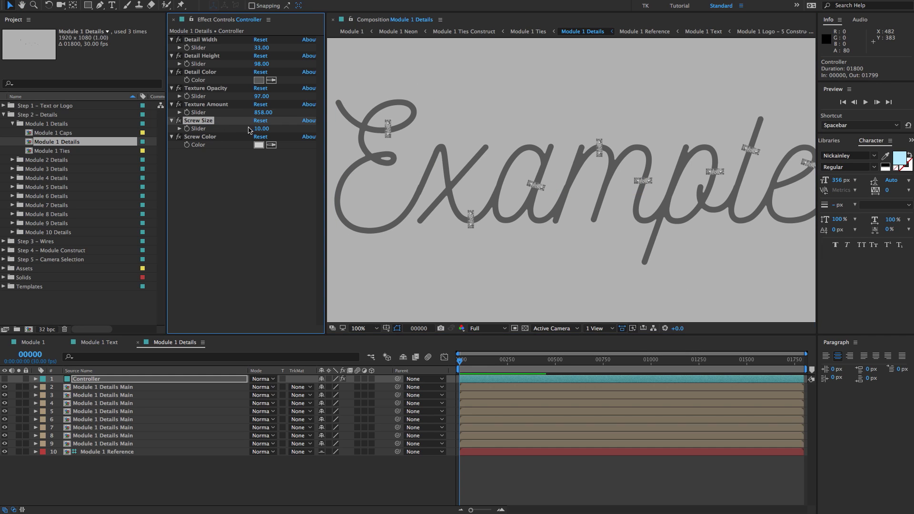
left_click_drag(254, 129, 267, 128)
key("ctrl+z")
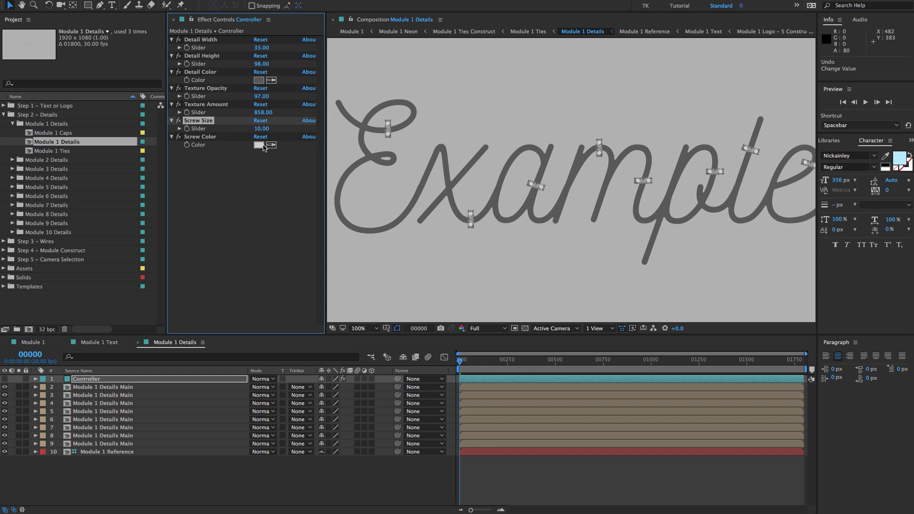
left_click(247, 173)
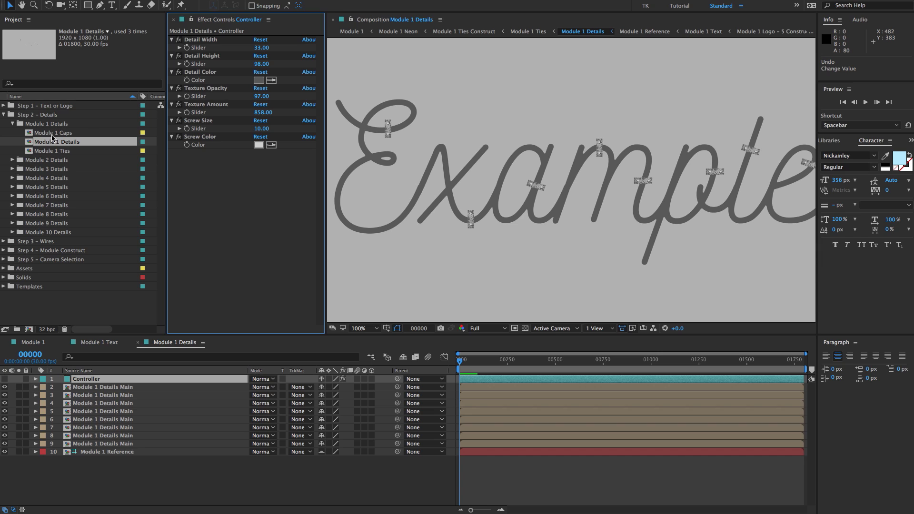
Open the Module 1 Caps composition and delete the lower three Module 1 Caps Main layers.
left_click(76, 142)
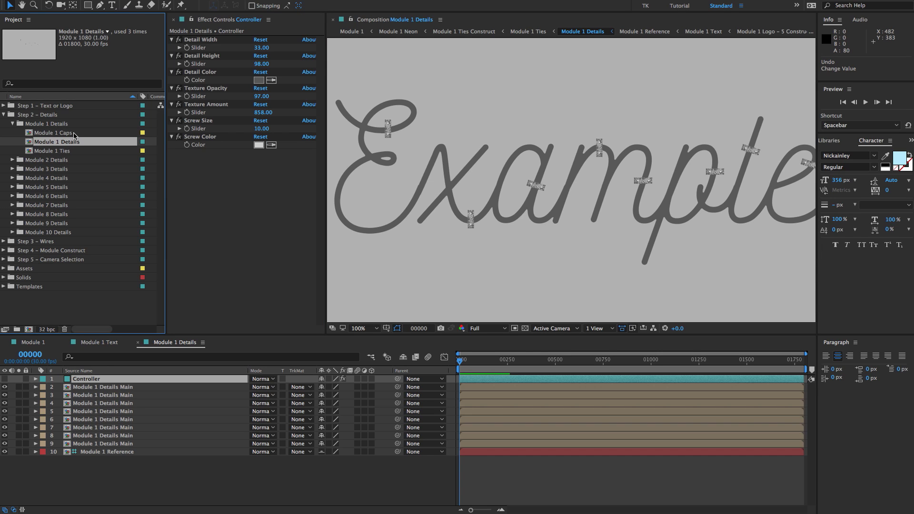
double_click(70, 134)
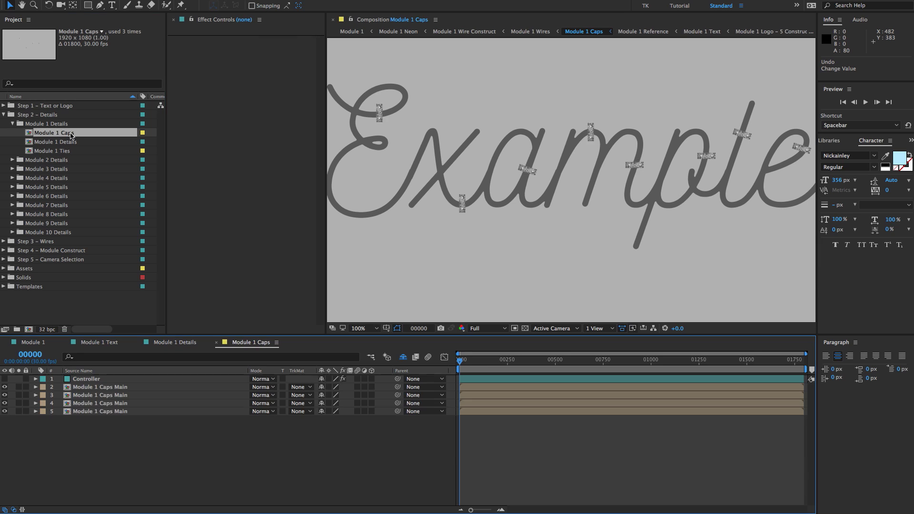
left_click(109, 396)
left_click(109, 412, "shift")
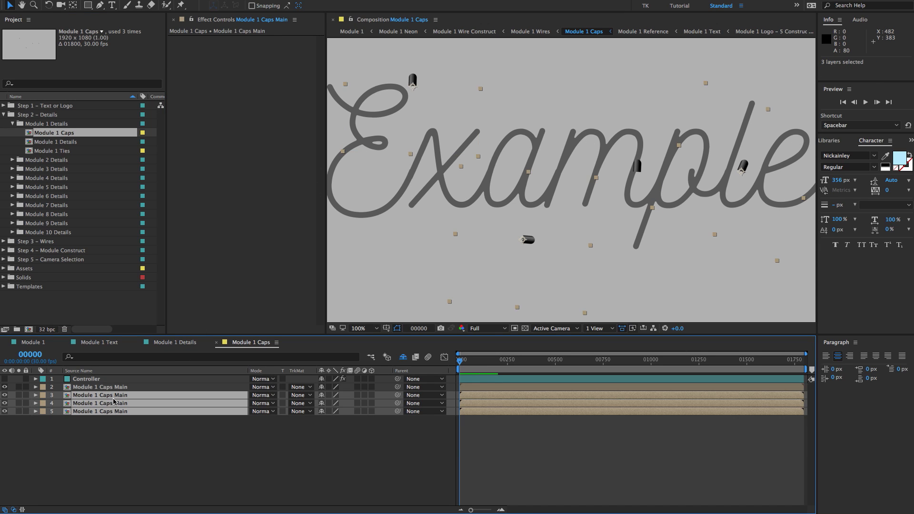
key("Delete")
Move the remaining cap beside the starting tip of the E, at position 418, 367.
left_click(653, 183)
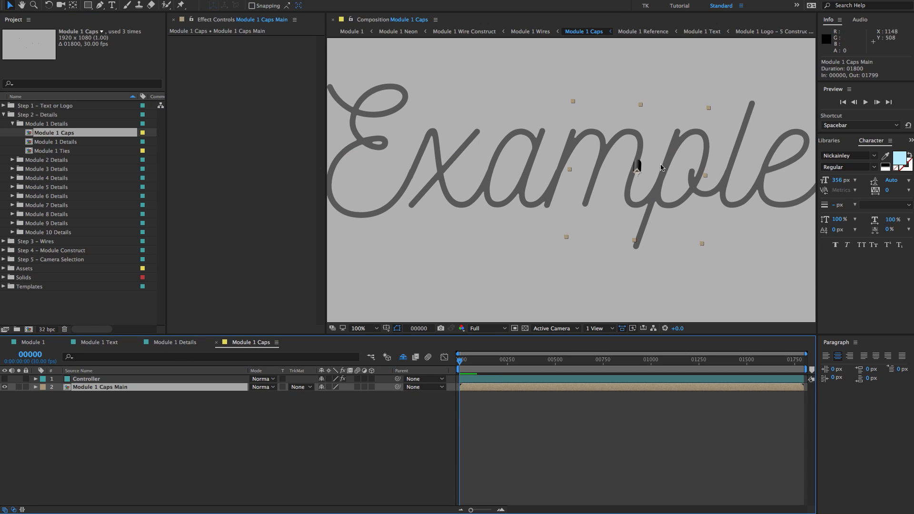
left_click_drag(661, 167, 584, 175)
key("period")
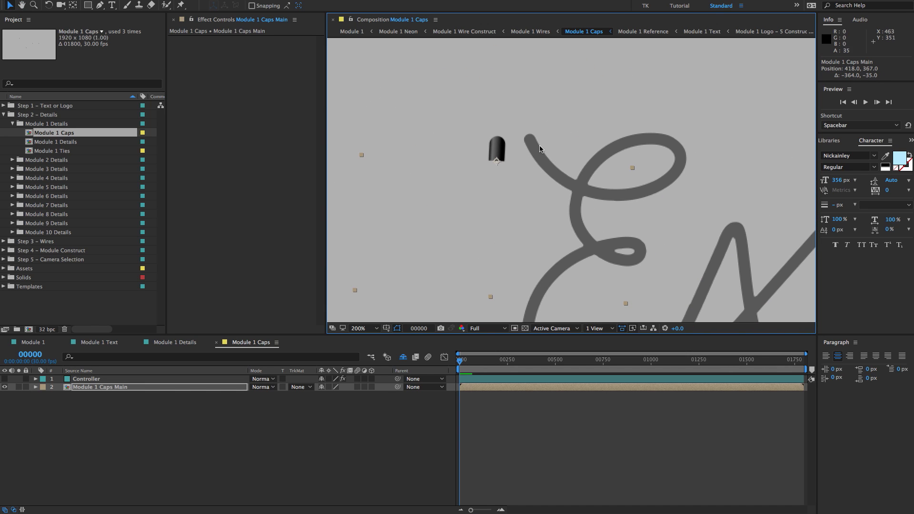
key("comma")
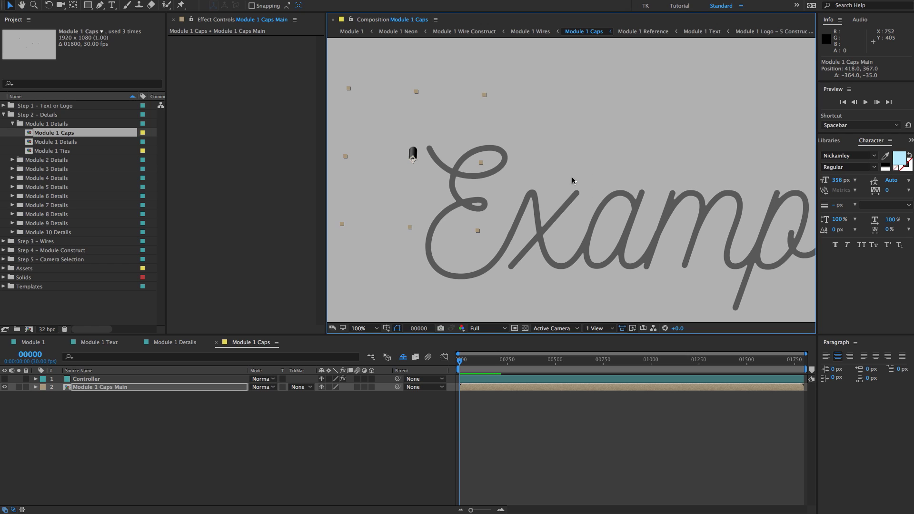
Fit the cap over the starting tip of the E at position 453.5, 349.5 with a rotation of -25.2°.
left_click_drag(431, 153, 505, 153)
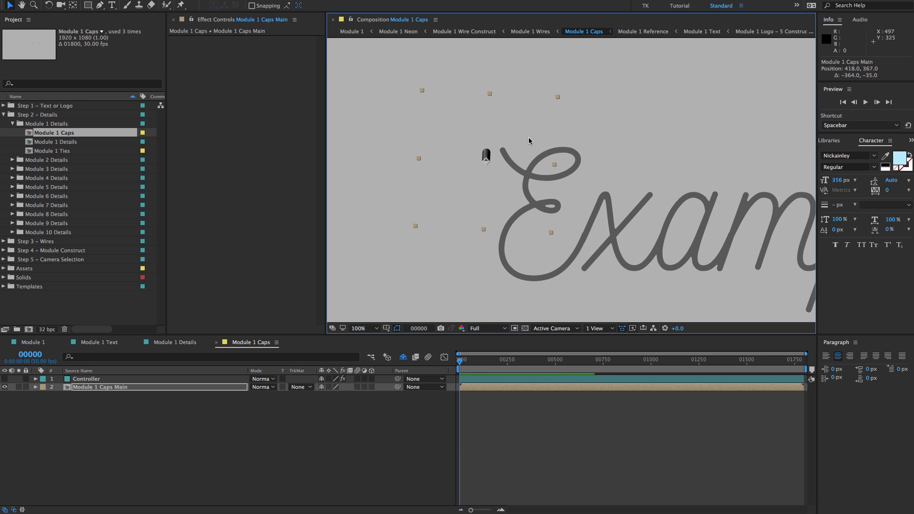
left_click_drag(494, 153, 508, 145)
key("period")
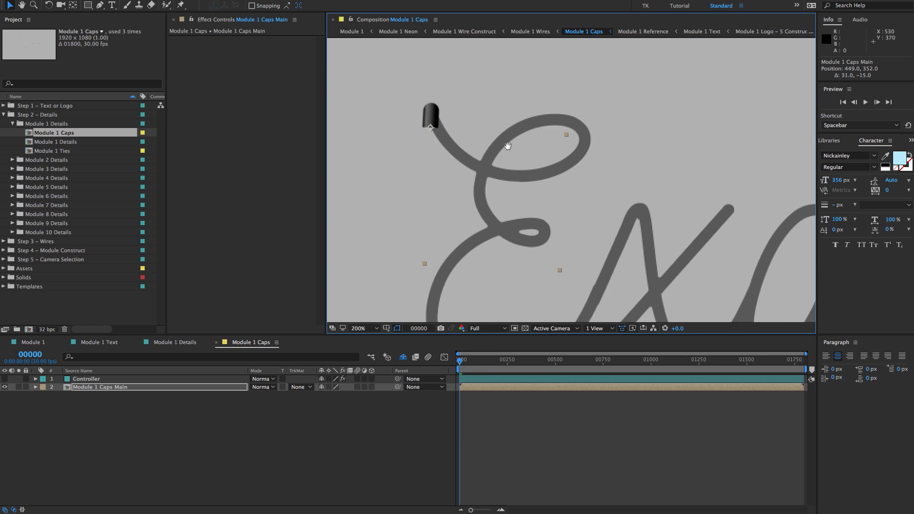
left_click_drag(436, 191, 507, 209)
key("v")
key("r")
left_click_drag(333, 395, 322, 395)
left_click(479, 118)
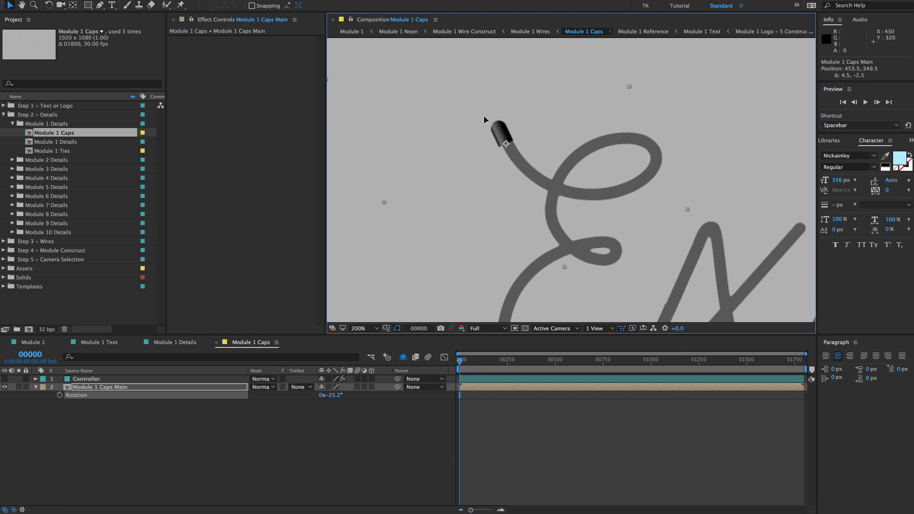
Duplicate the Module 1 Caps Main layer and fit the copy over the upper-right tip of the x, rotated along its stroke.
key("space")
key("comma")
key("h")
left_click_drag(628, 213, 484, 192)
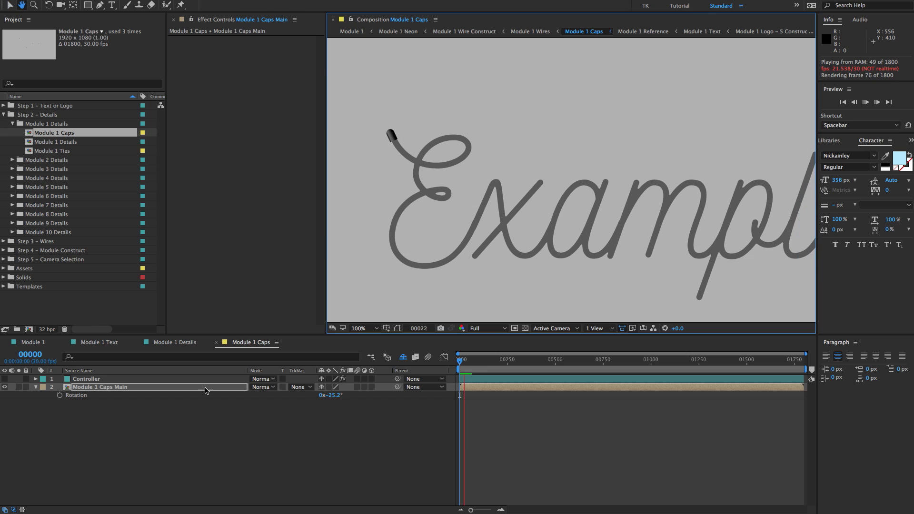
key("v")
left_click(103, 388)
key("ctrl+d")
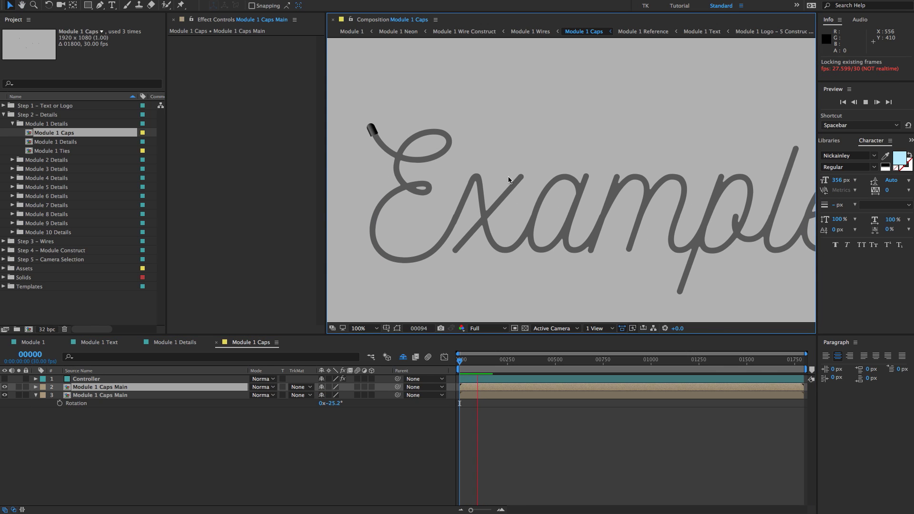
key("space")
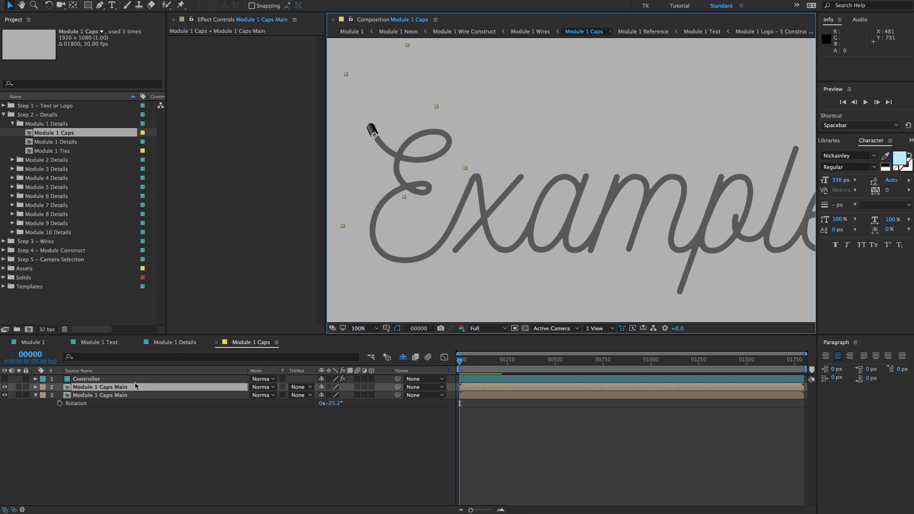
left_click_drag(362, 122, 693, 161)
key("w")
key("v")
Duplicate the cap again and fit the copy over the lower end of the p's stem, rotated to -152.4°.
key("super+d")
left_click_drag(693, 161, 573, 170)
left_click_drag(573, 171, 577, 266)
left_click_drag(576, 266, 616, 112)
left_click_drag(611, 117, 573, 237)
scroll(602, 152, "up", 1)
key("w")
key("v")
Try a different rotation on the cap at the p's lower end and undo it.
left_click(114, 390)
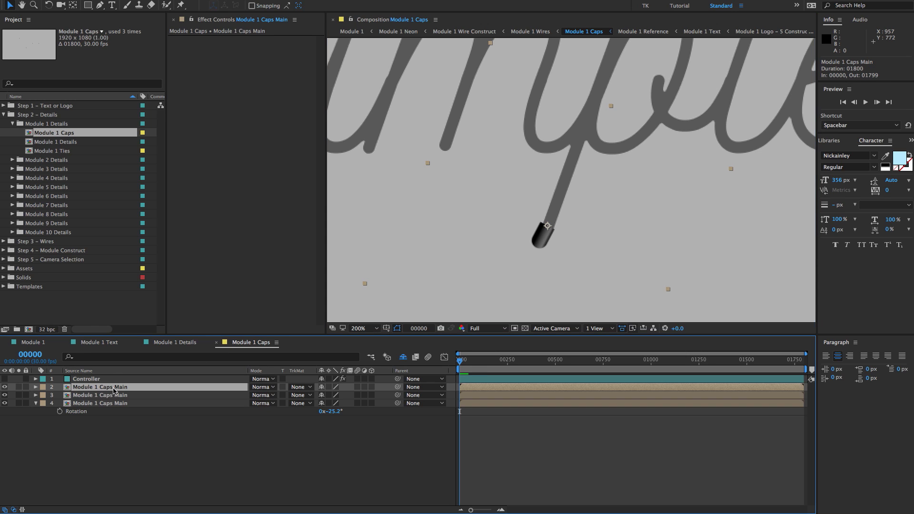
key("r")
left_click_drag(333, 394, 348, 395)
key("ctrl+z")
key("ctrl+z")
Duplicate the cap, move the copy onto the top end of the l and rotate it to 16.6°.
scroll(613, 227, "down", 2)
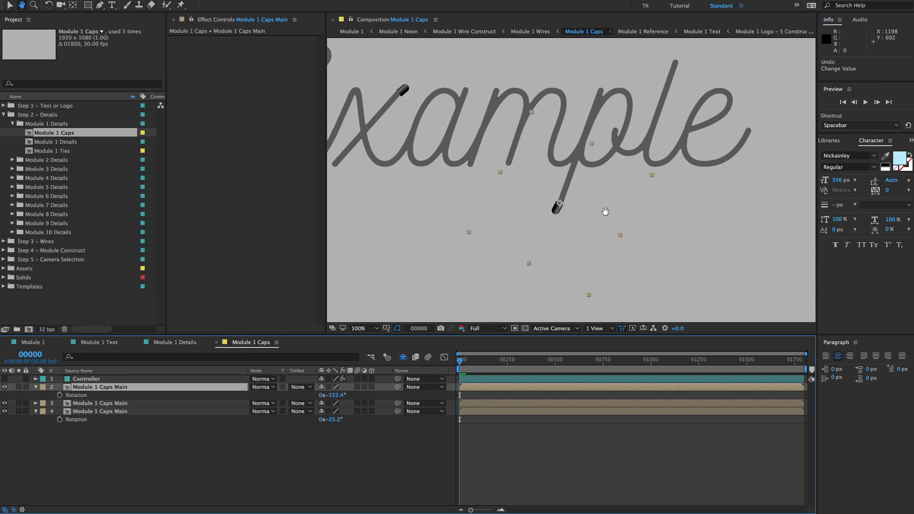
key("ctrl+d")
left_click_drag(480, 238, 617, 86)
left_click_drag(597, 115, 627, 183)
scroll(602, 193, "up", 1)
left_click_drag(686, 138, 649, 159)
key("w")
key("r")
left_click_drag(332, 395, 413, 394)
key("v")
Duplicate the cap onto the ending tip of the final e at position 1491, 528, with a rotation of 27.6°.
left_click_drag(681, 138, 691, 212)
key("super+d")
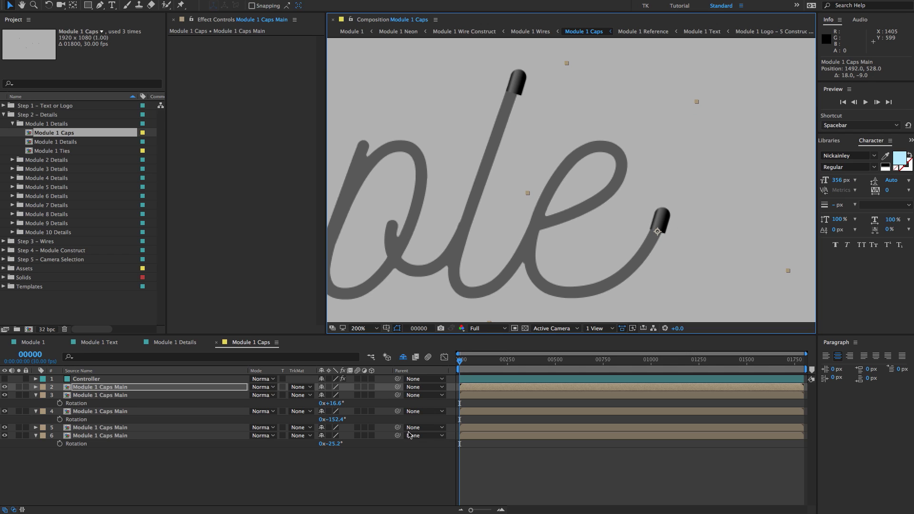
key("r")
left_click_drag(332, 395, 338, 396)
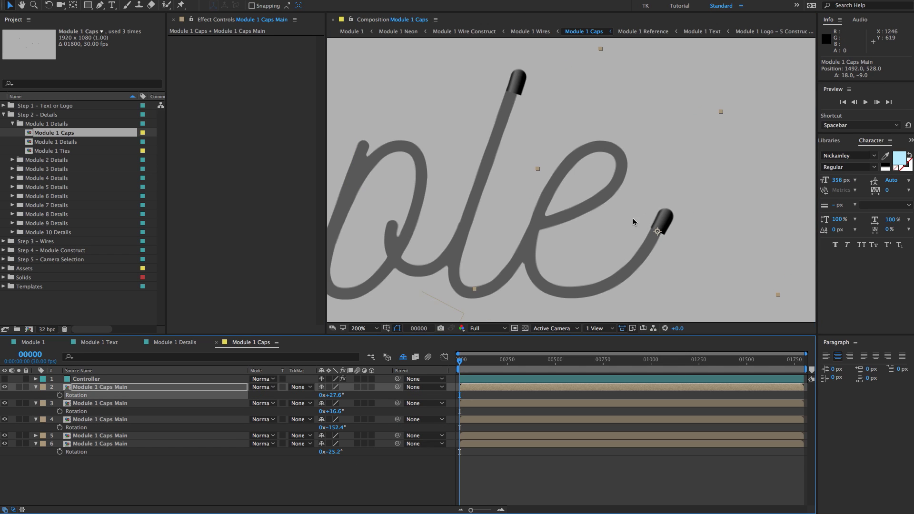
left_click_drag(656, 197, 648, 202)
Try a different value for the first slider on the Controller layer and undo it.
scroll(655, 196, "down", 2)
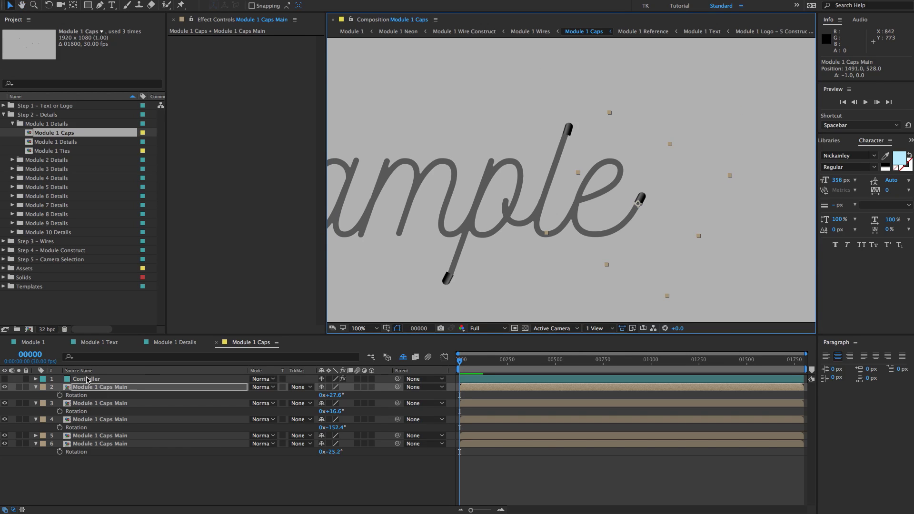
left_click(87, 380)
left_click_drag(262, 48, 293, 77)
key("super+z")
key("super+z")
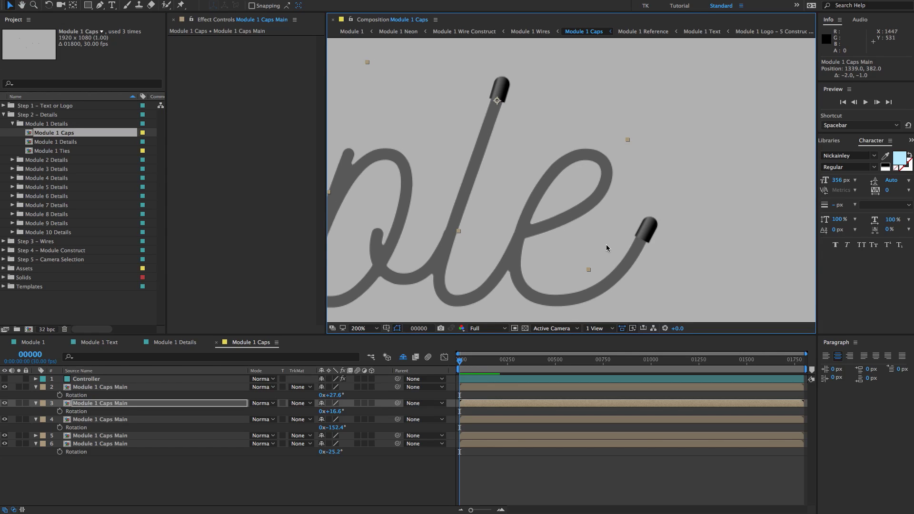
Examine the placed caps across the whole Example lettering and up close.
left_click(122, 391)
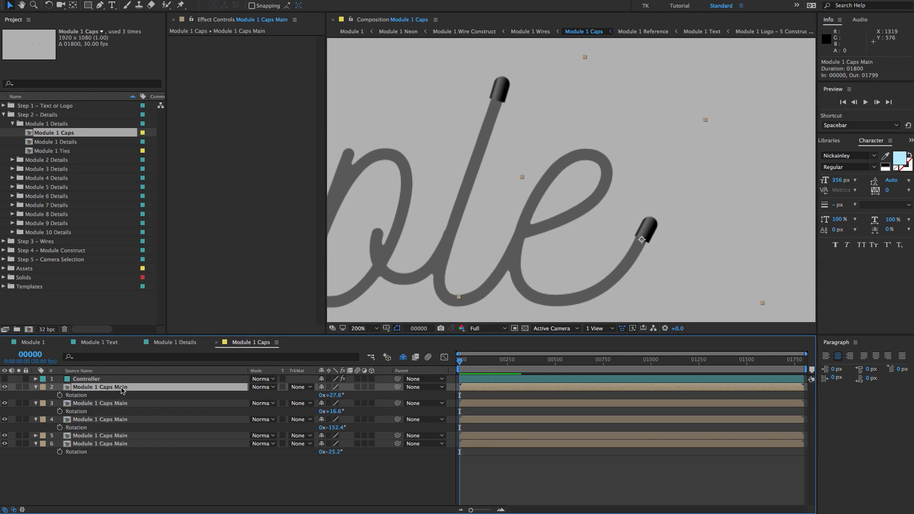
scroll(511, 209, "down", 1)
key("space")
left_click_drag(508, 165, 589, 167)
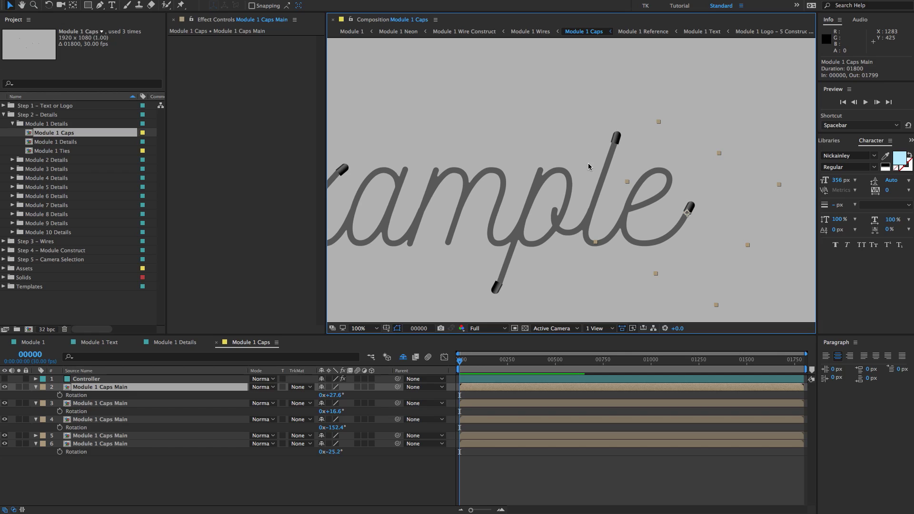
scroll(588, 167, "down", 1)
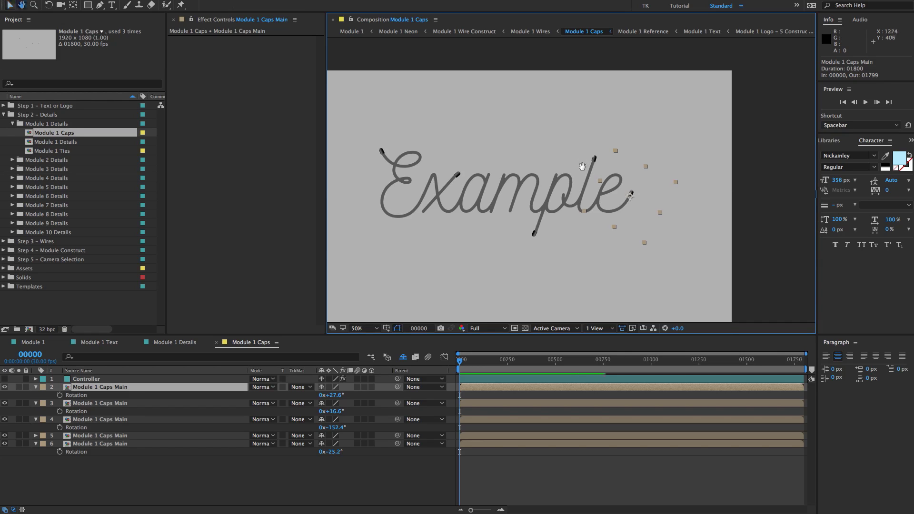
key("space")
left_click_drag(589, 166, 602, 162)
scroll(435, 178, "up", 1)
key("space")
left_click_drag(439, 178, 498, 163)
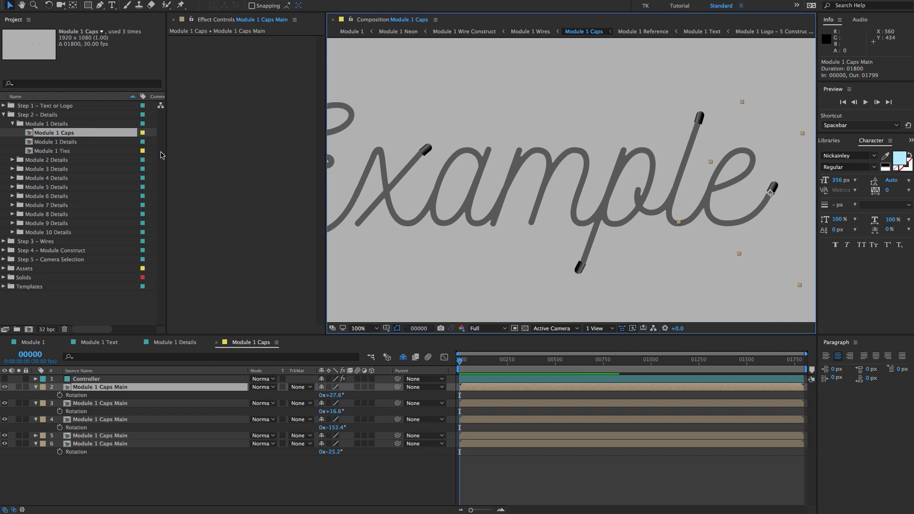
Open the Module 1 Ties composition and delete the lower five Module 1 Ties Main layers.
double_click(68, 151)
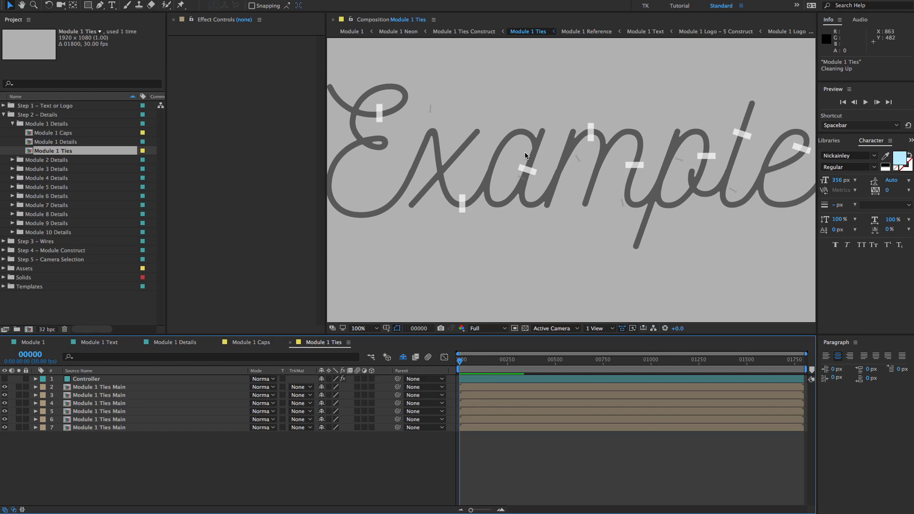
left_click(89, 399)
left_click(100, 422, "shift")
left_click(100, 427, "shift")
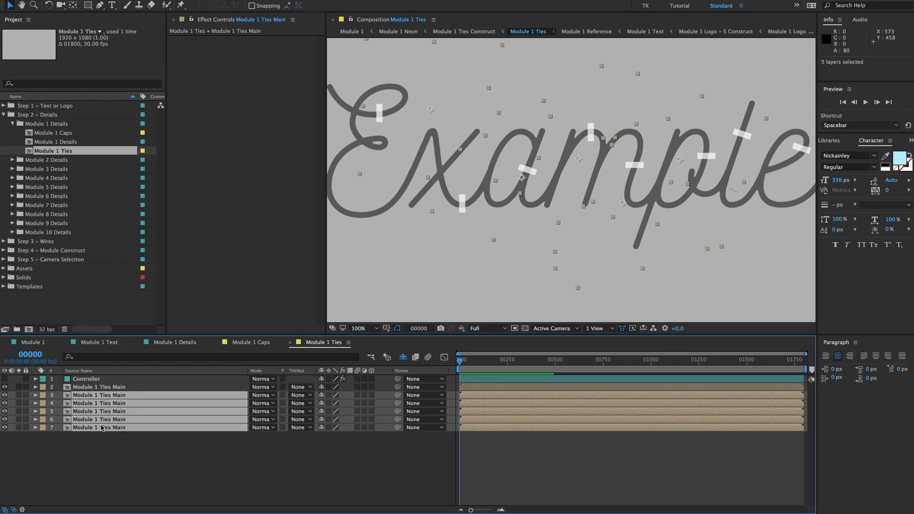
key("Delete")
Place the remaining tie on the E's white marker at position 557, 401.8 and rotate it to -2.7°.
left_click(126, 387)
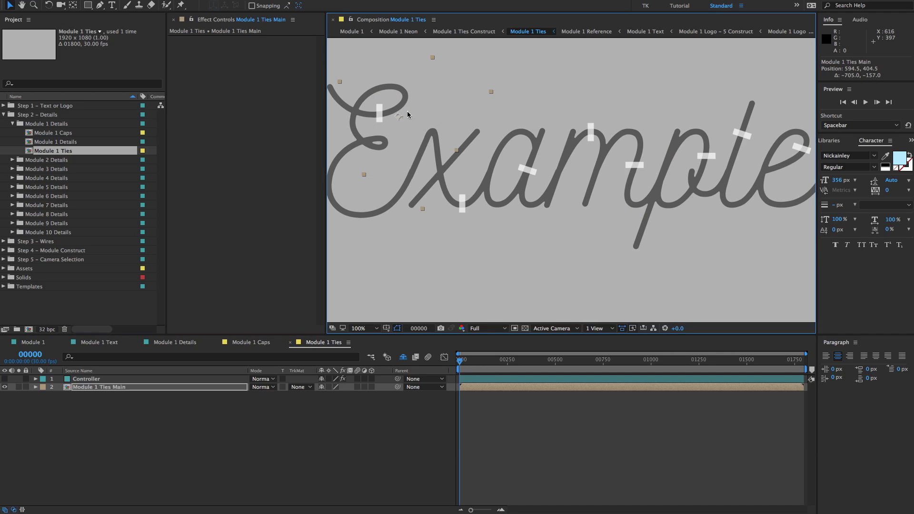
left_click_drag(410, 116, 501, 157)
scroll(505, 159, "up", 2)
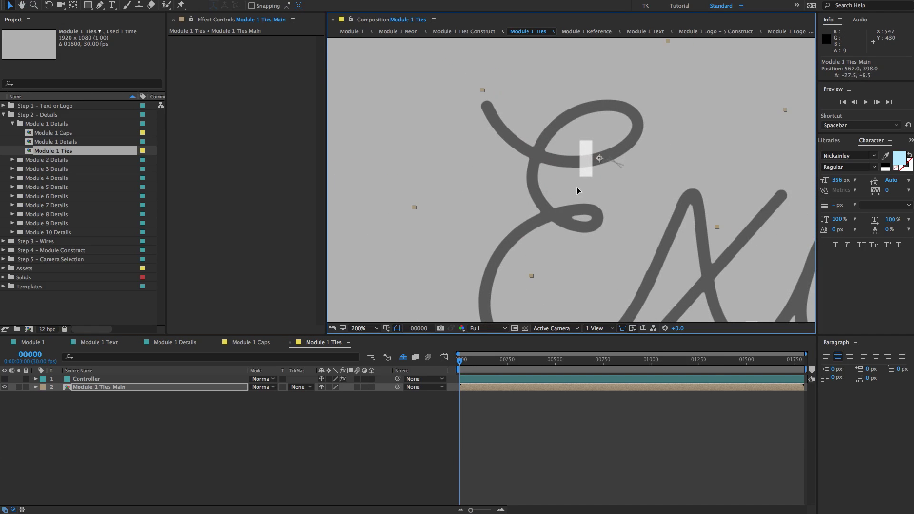
scroll(566, 188, "up", 4)
scroll(612, 195, "up", 1)
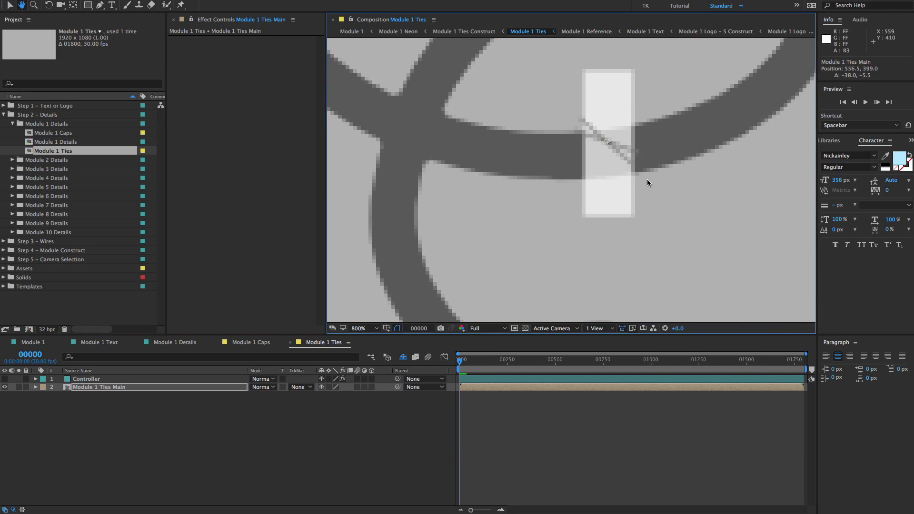
key("r")
left_click_drag(349, 395, 357, 395)
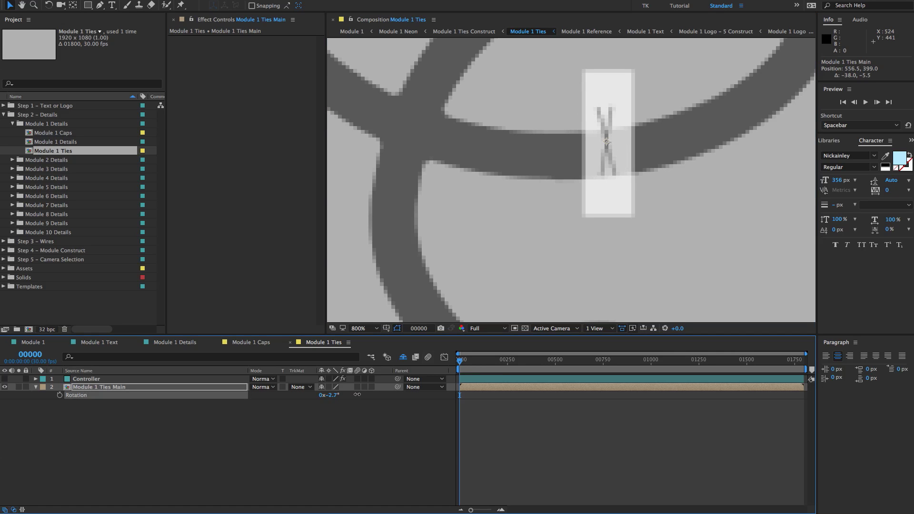
left_click_drag(597, 146, 599, 156)
key("comma")
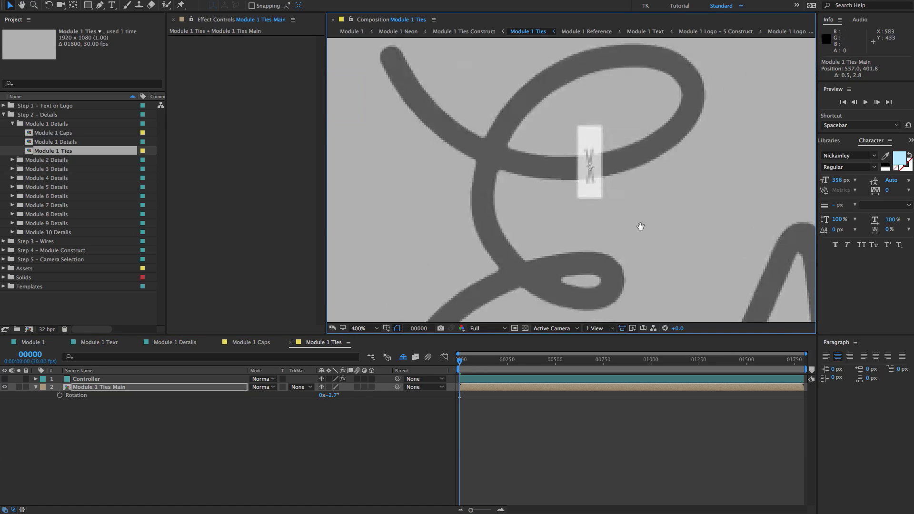
Duplicate the tie onto the white marker at the bottom of the x, at position 730.8, 591.5, rotated to 4.3°.
left_click_drag(640, 226, 616, 208)
key("comma")
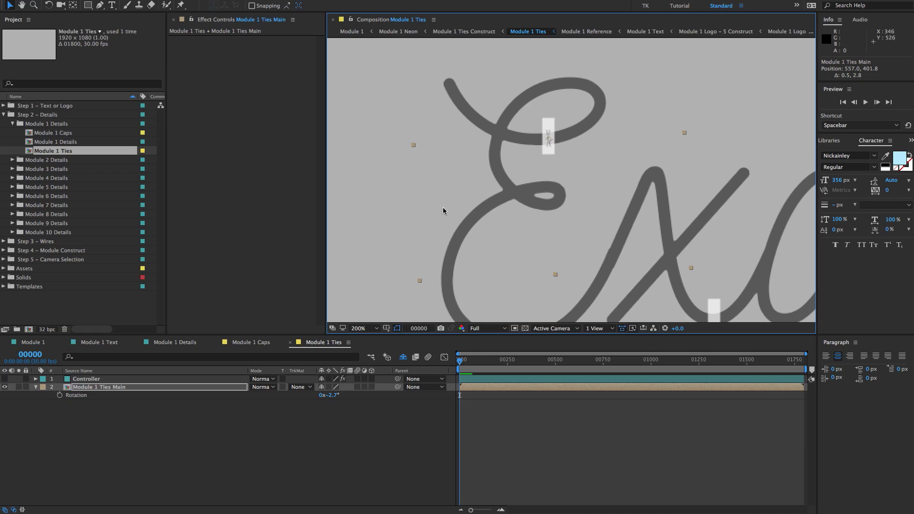
key("super+d")
left_click_drag(570, 125, 653, 193)
left_click_drag(653, 193, 600, 179)
key("period")
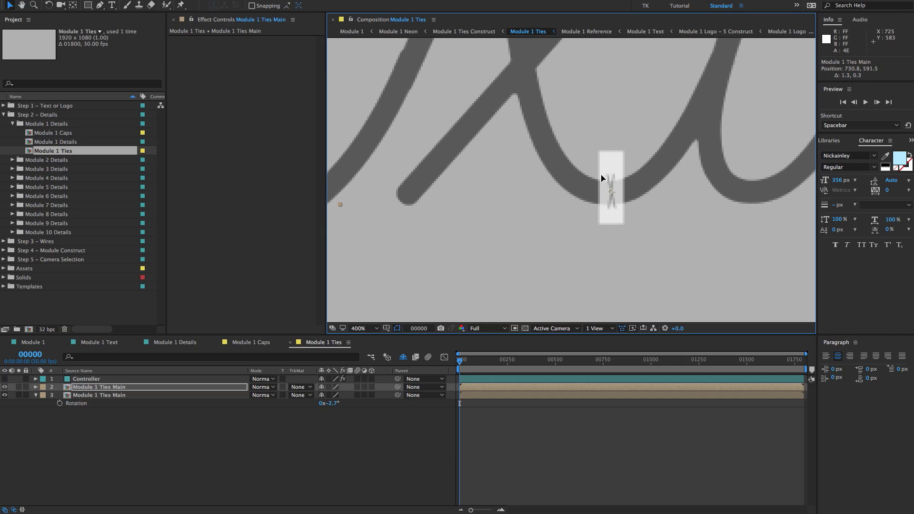
key("r")
left_click_drag(327, 395, 337, 395)
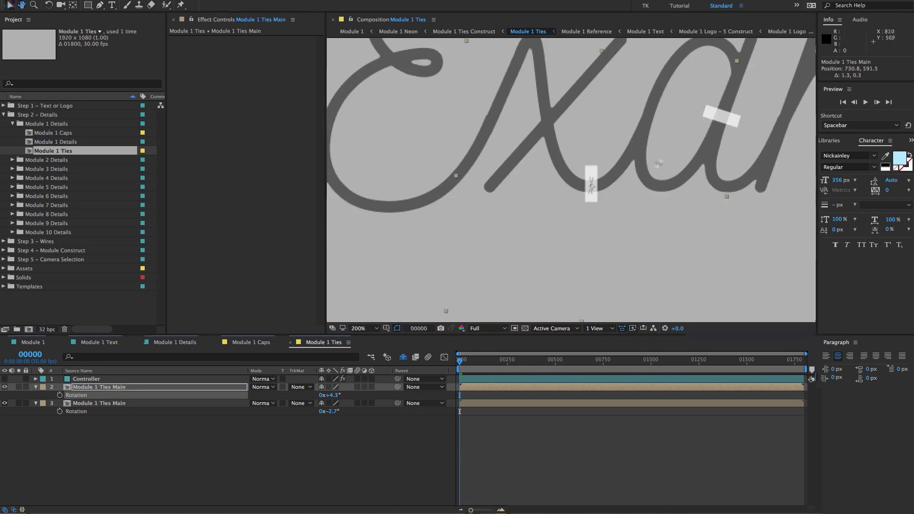
Duplicate the tie onto the marker on the a's stem at position 866.8, 520 and rotate it to 109.3°.
left_click_drag(634, 185, 532, 215)
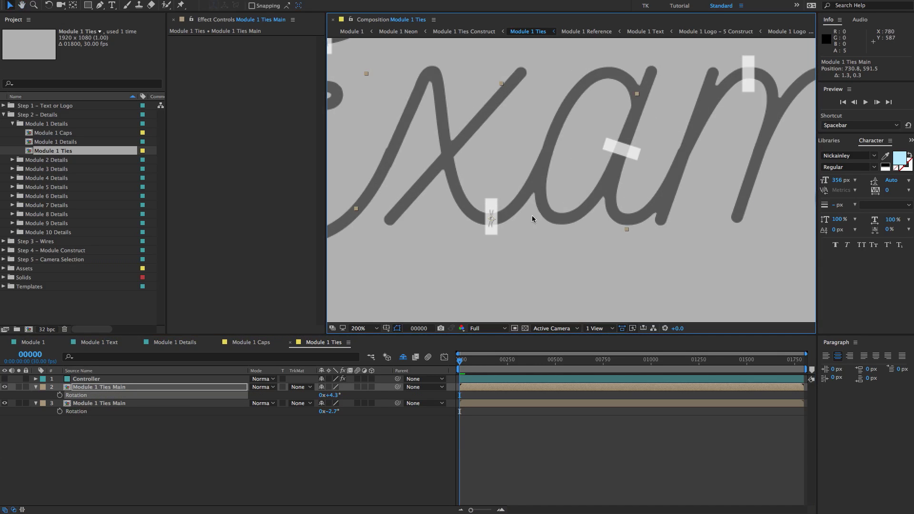
key("ctrl+d")
left_click_drag(642, 162, 620, 163)
key("r")
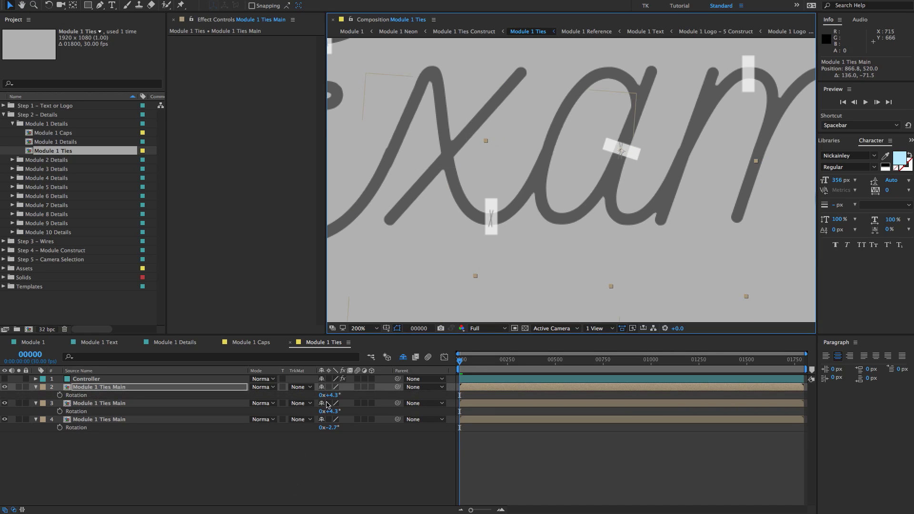
left_click_drag(333, 395, 375, 396)
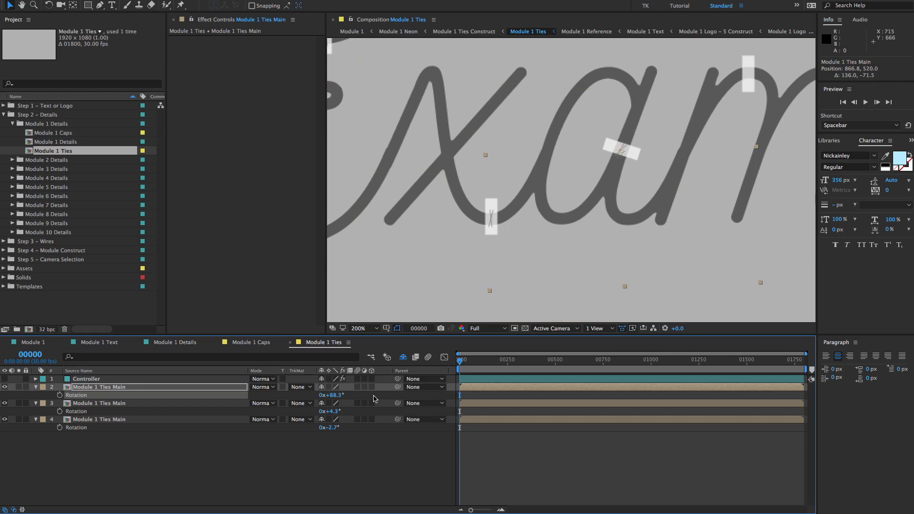
key("period")
left_click_drag(767, 143, 648, 191)
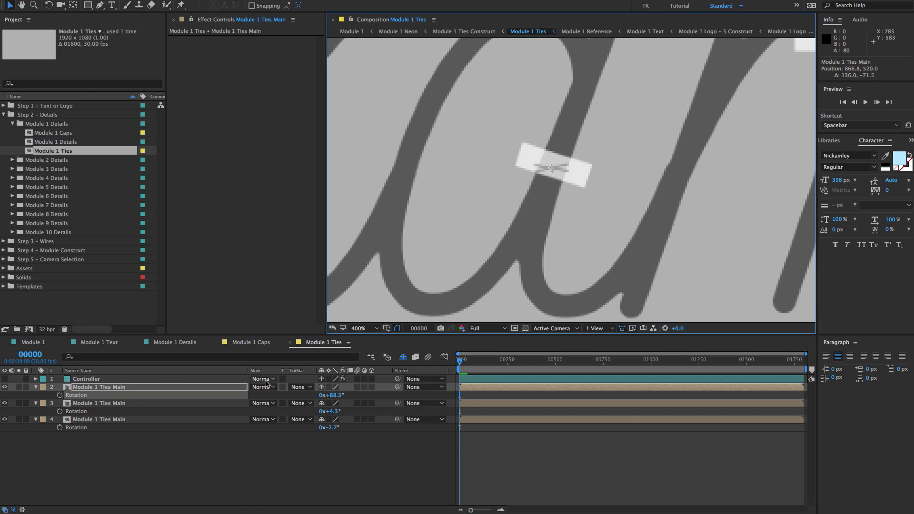
left_click_drag(336, 395, 340, 394)
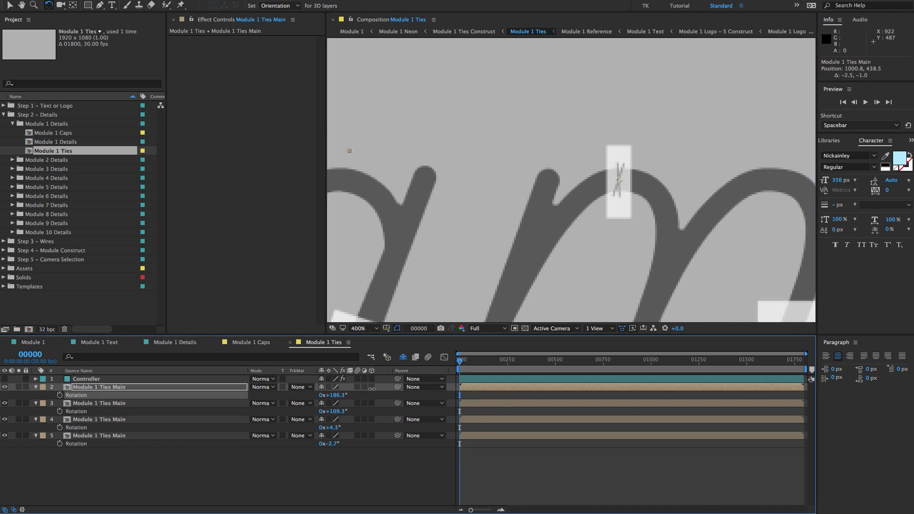
Duplicate the tie onto the remaining markers on the m, p, l and e, with the two m ties rotated to 184.3° and 280.1°.
key("ctrl+d")
key("ctrl+d")
key("ctrl+d")
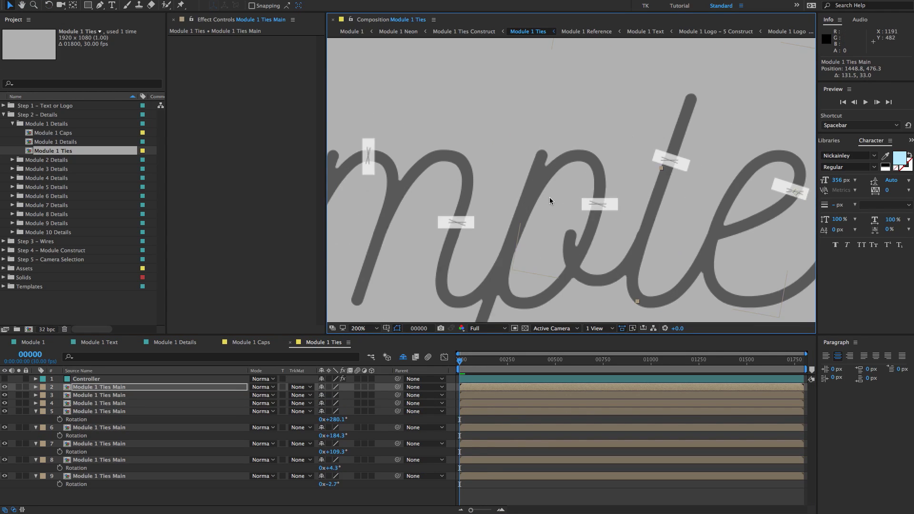
Set the Tie Width on the Controller layer to 12.
scroll(507, 214, "down", 1)
left_click_drag(494, 207, 629, 234)
scroll(629, 234, "up", 2)
scroll(626, 237, "up", 2)
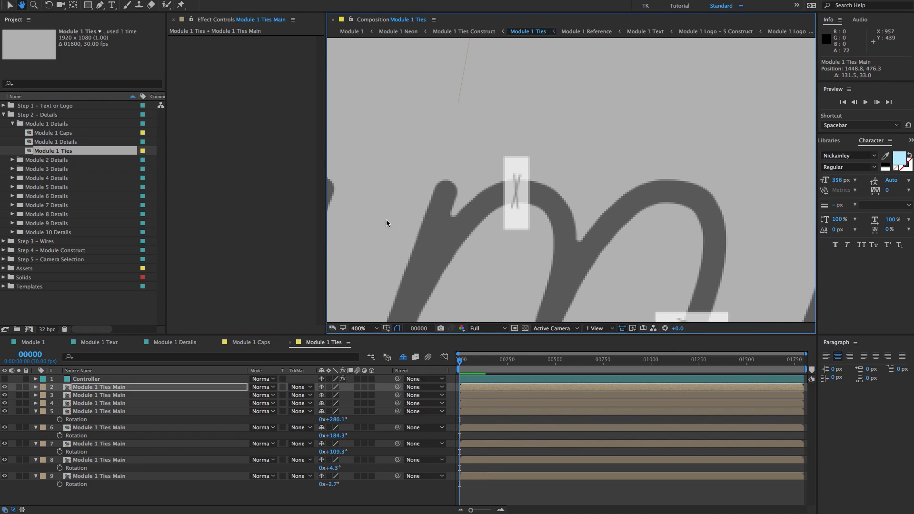
left_click(76, 379)
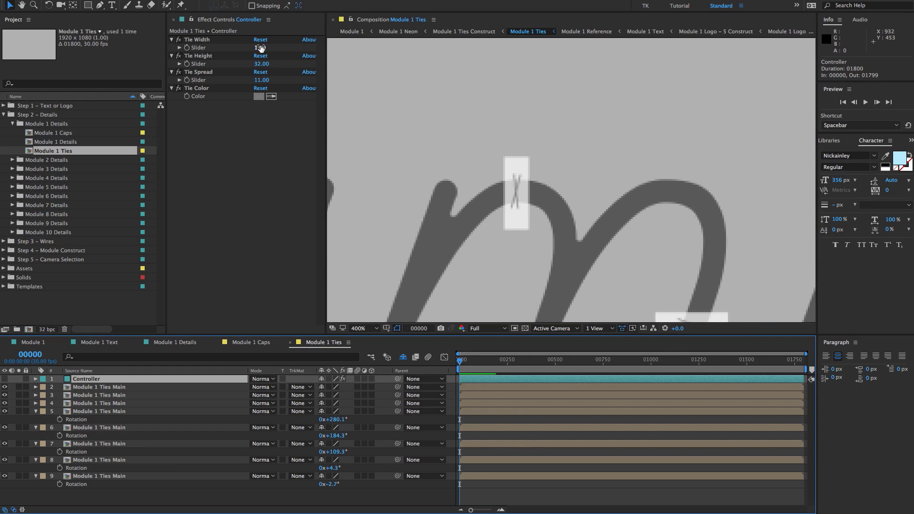
left_click_drag(261, 47, 266, 48)
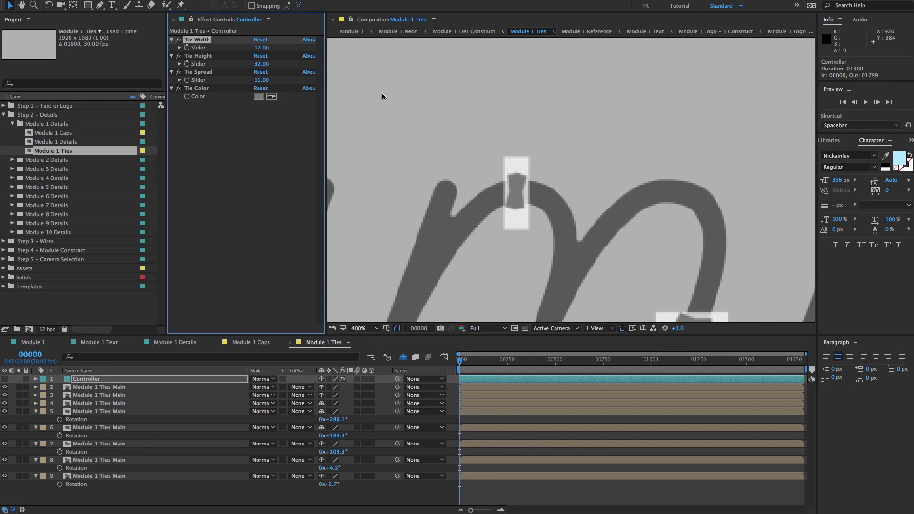
Undo the last Tie Width change on the Controller layer.
key("super+z")
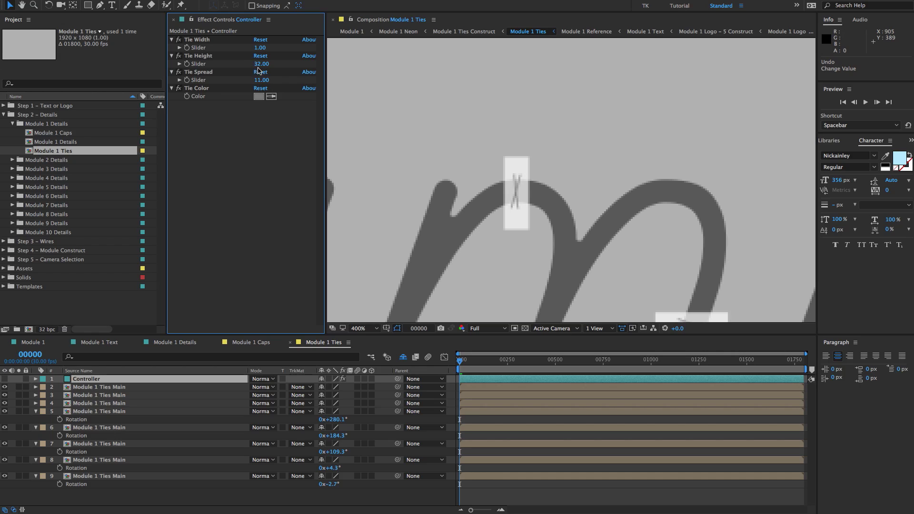
Try a Tie Height of 53 on the Controller layer and undo it.
left_click_drag(261, 64, 272, 80)
left_click(267, 80)
key("ctrl+z")
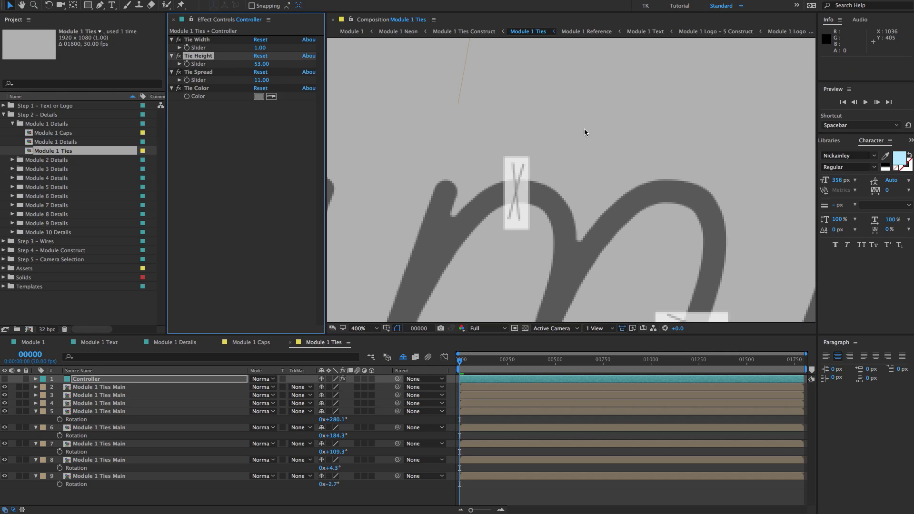
key("ctrl+z")
Open the Module 1 composition and examine the ties along the whole glowing Example lettering.
key("comma")
key("comma")
key("comma")
key("comma")
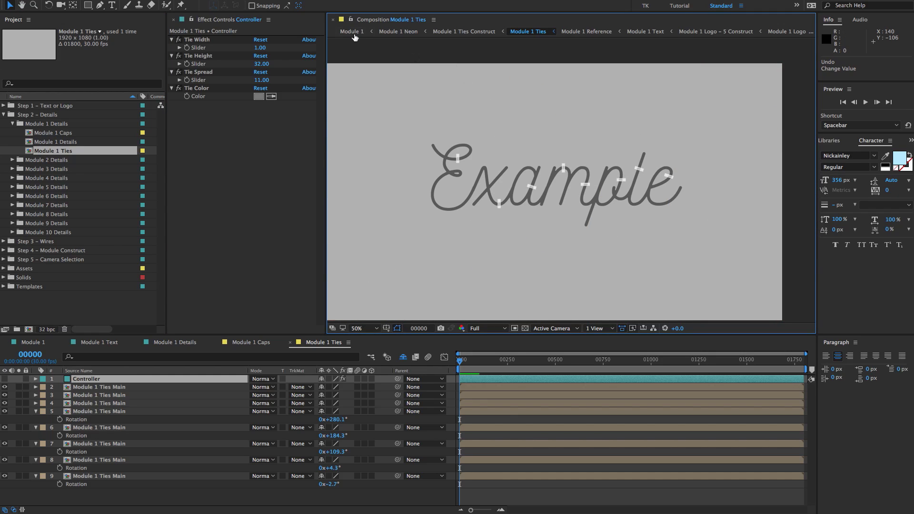
left_click(32, 342)
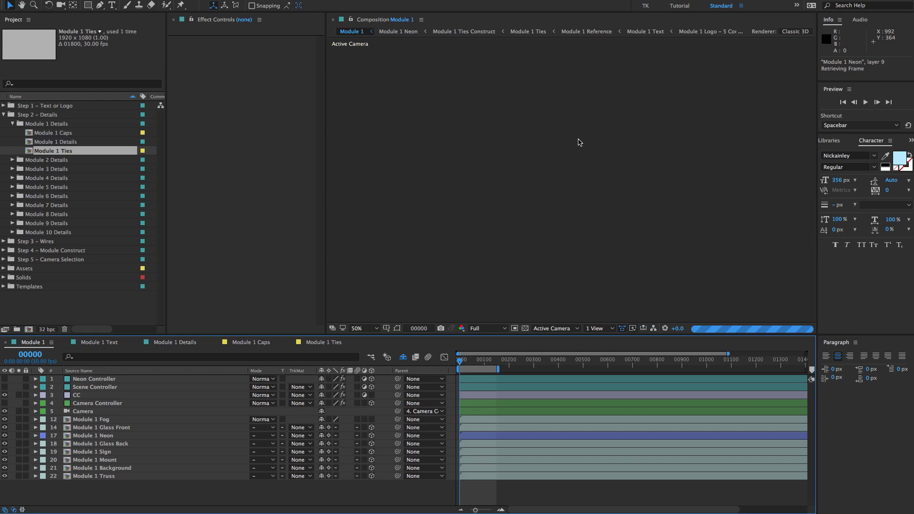
key("period")
key("period")
left_click_drag(525, 189, 670, 207)
key("period")
left_click_drag(607, 188, 536, 177)
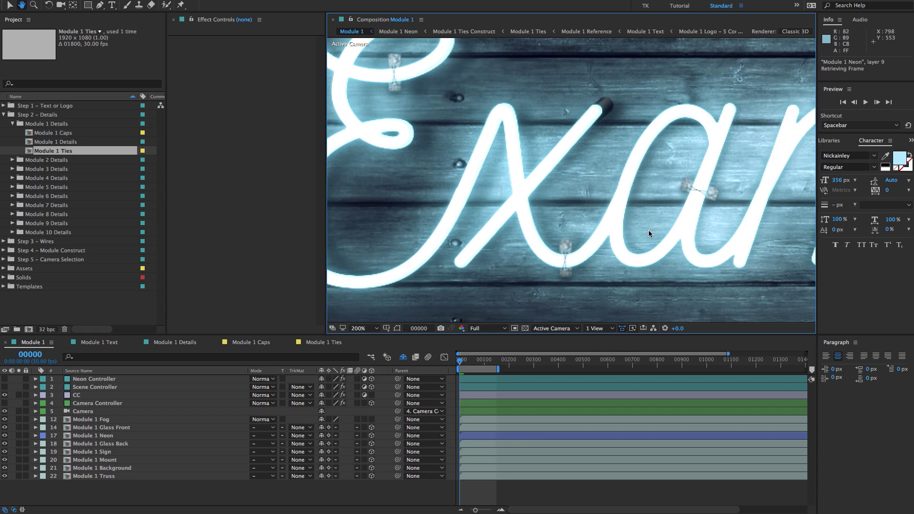
left_click_drag(666, 221, 529, 208)
left_click_drag(663, 168, 559, 194)
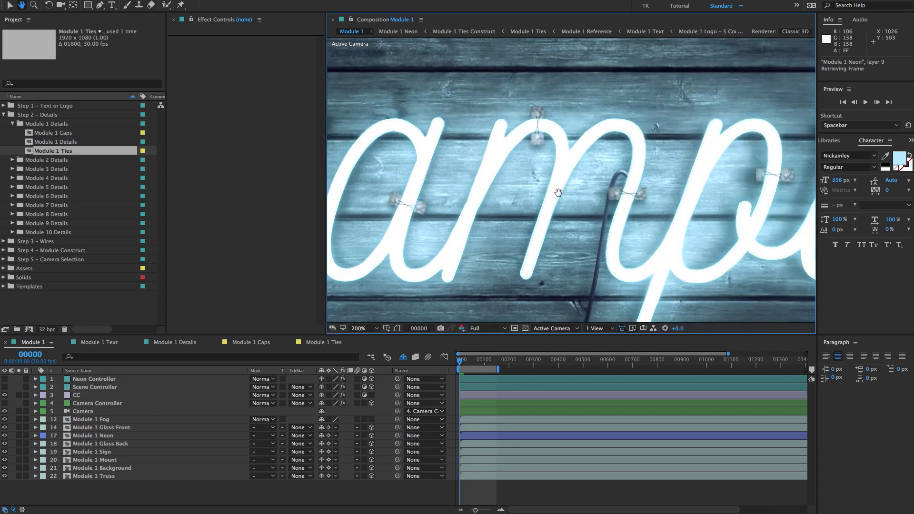
left_click_drag(715, 194, 509, 187)
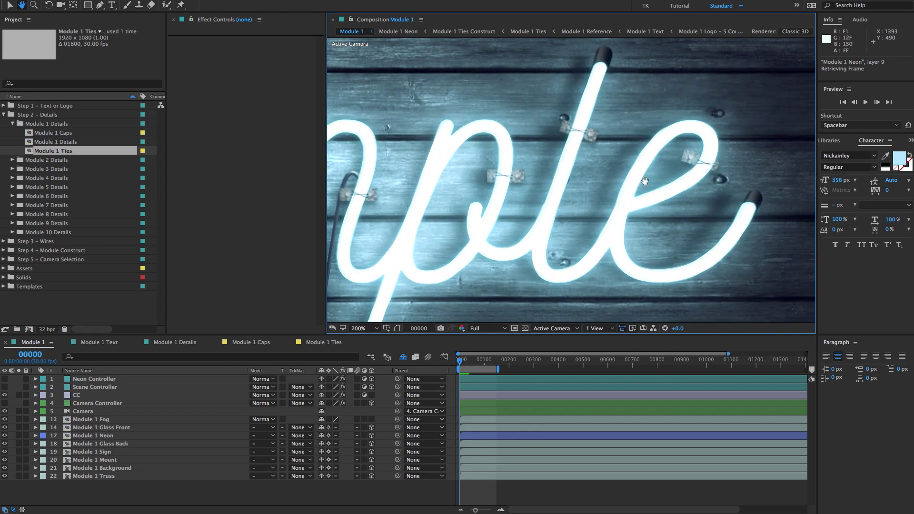
key("comma")
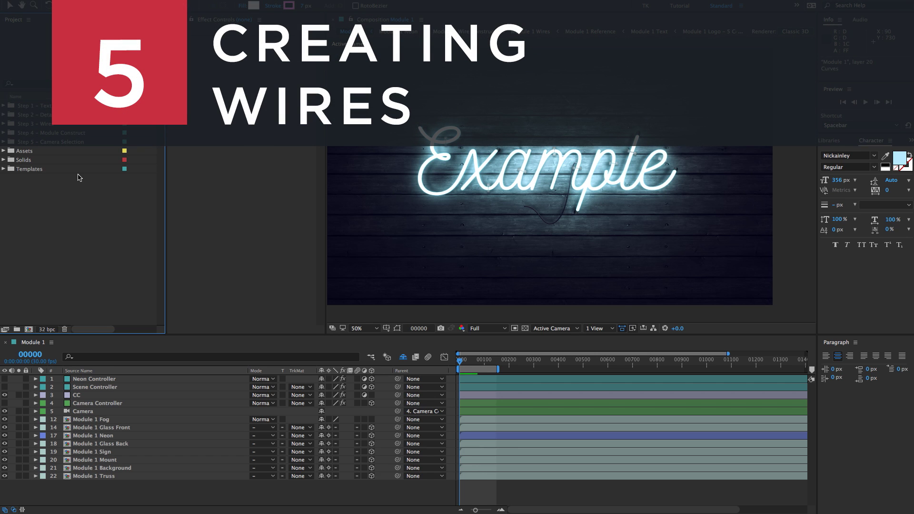
Open the Module 1 Wires composition from Step 3 – Wires and delete its existing Wires layer.
left_click(50, 125)
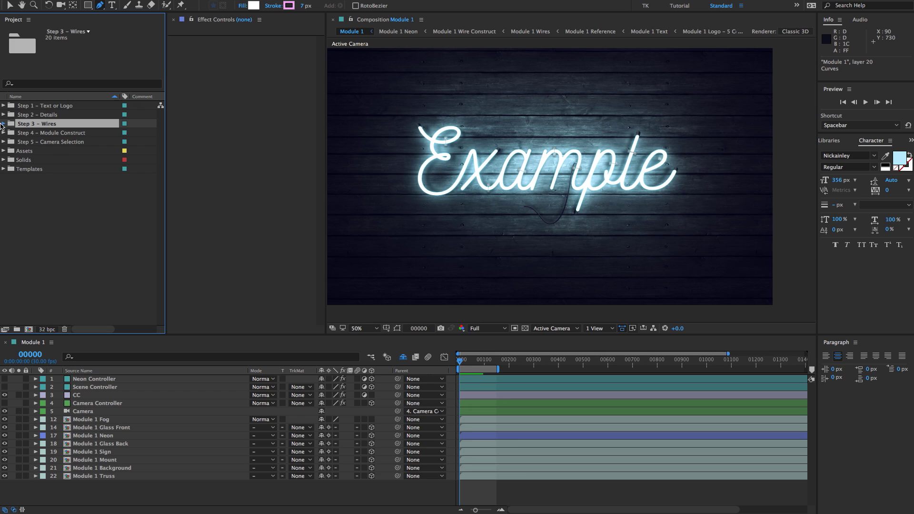
left_click(3, 124)
left_click(32, 136)
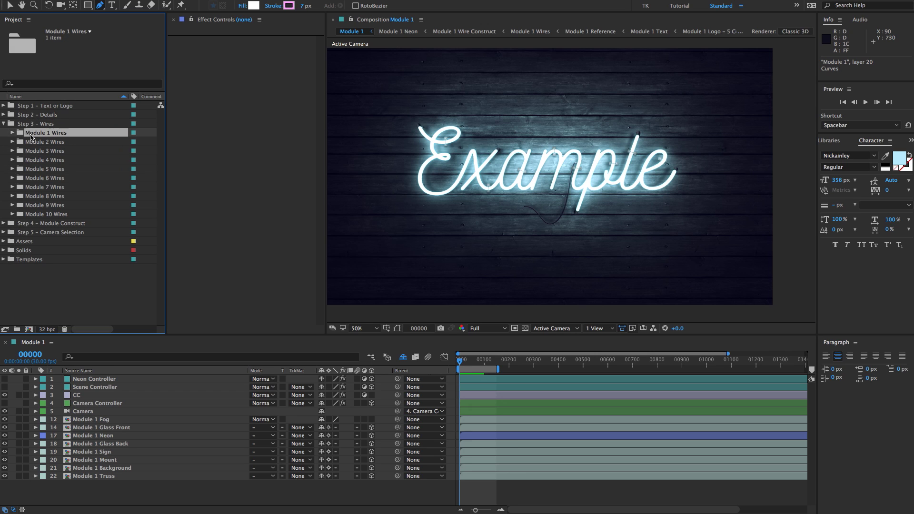
left_click(12, 133)
double_click(45, 141)
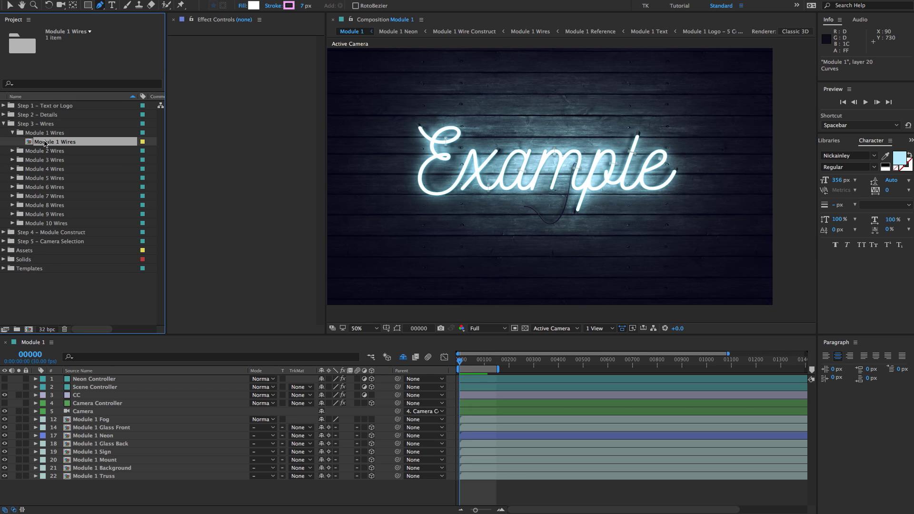
left_click(76, 379)
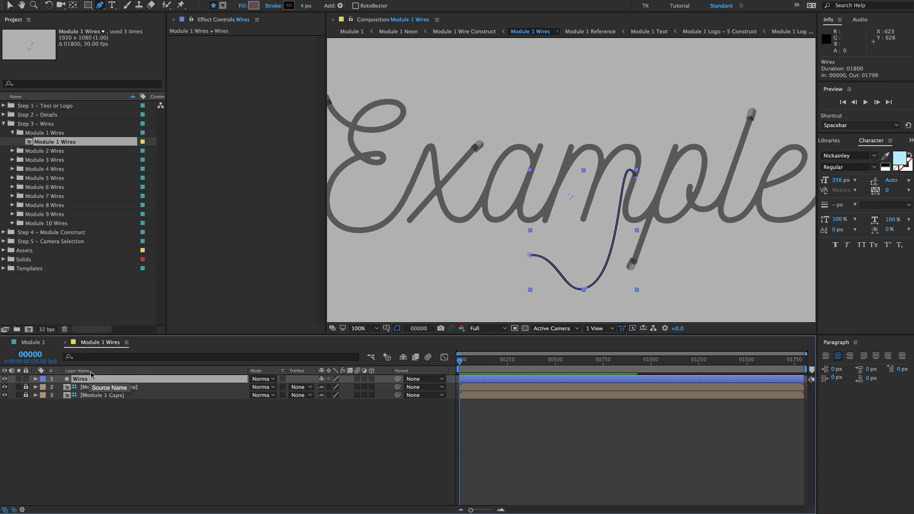
key("Delete")
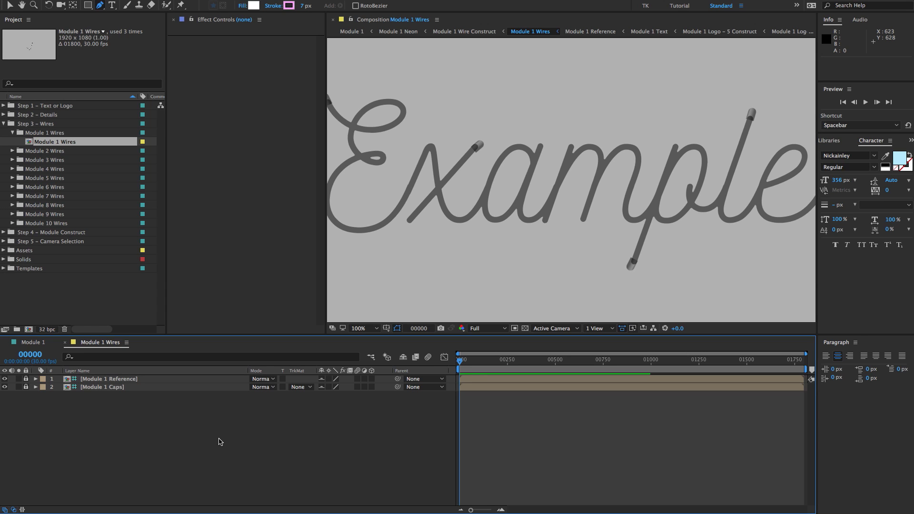
Activate the Pen tool and set the shape fill to None.
scroll(622, 173, "down", 2)
scroll(590, 160, "up", 2)
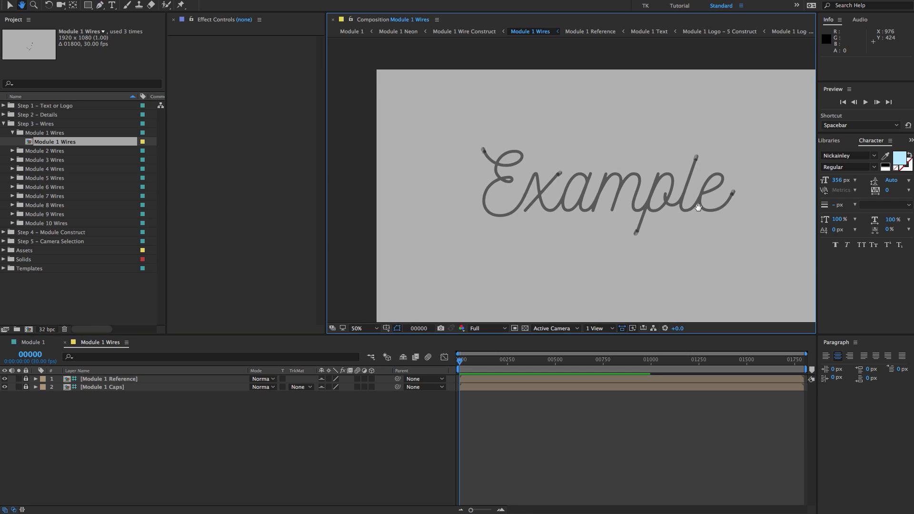
left_click_drag(645, 200, 566, 146)
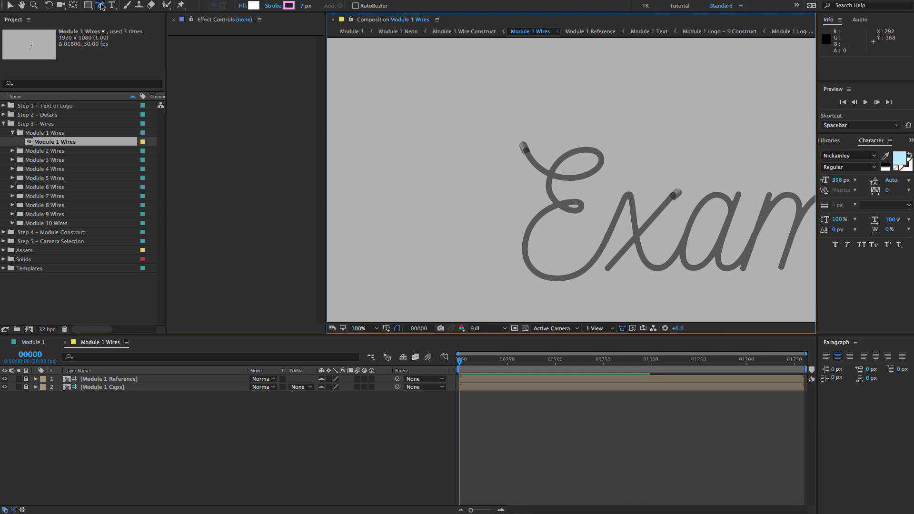
key("g")
key("g")
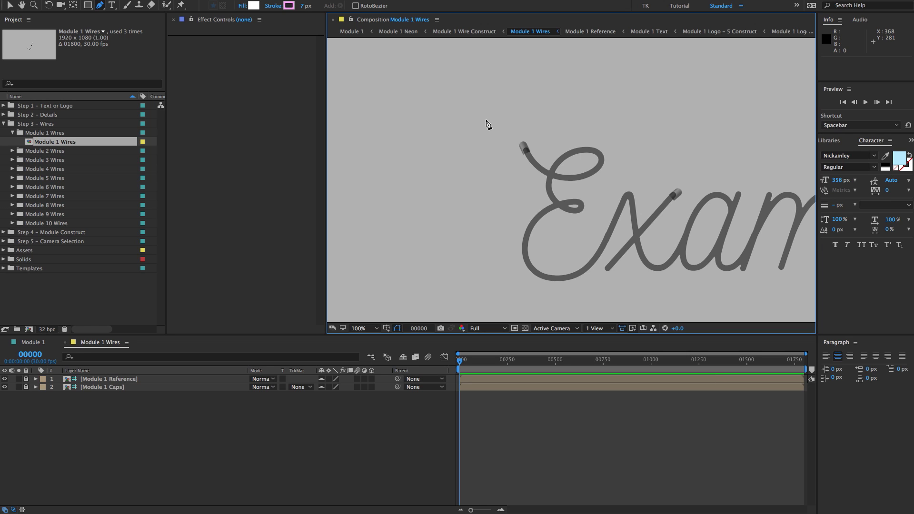
left_click(241, 9)
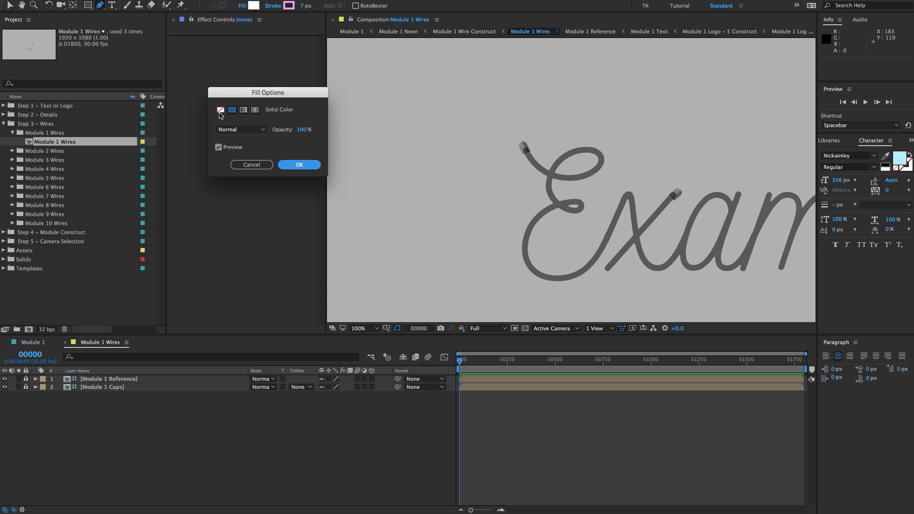
left_click(220, 110)
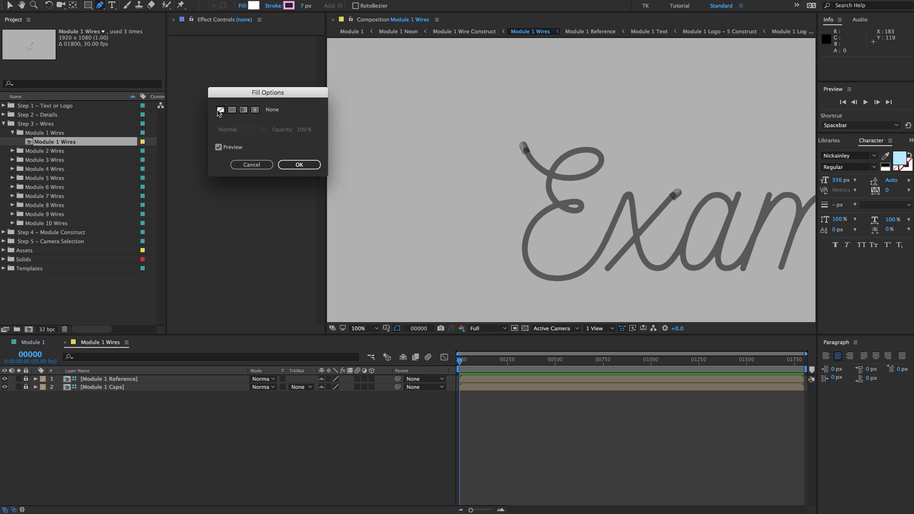
left_click(309, 166)
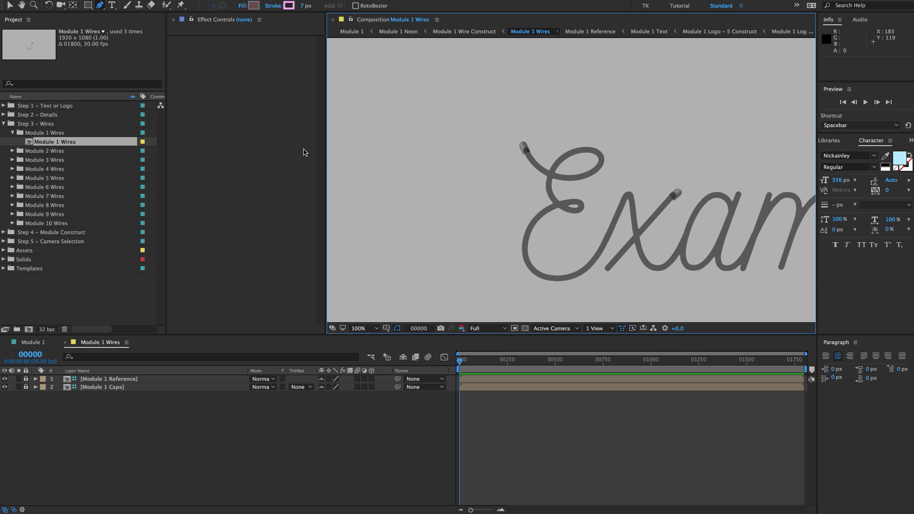
Set the shape stroke to a solid near-black grey with a width of 5 px.
left_click(277, 6)
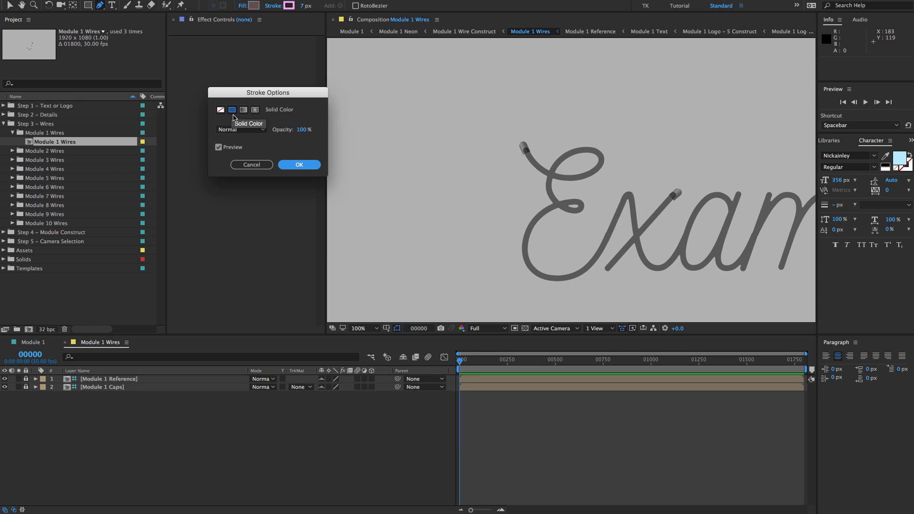
left_click(299, 164)
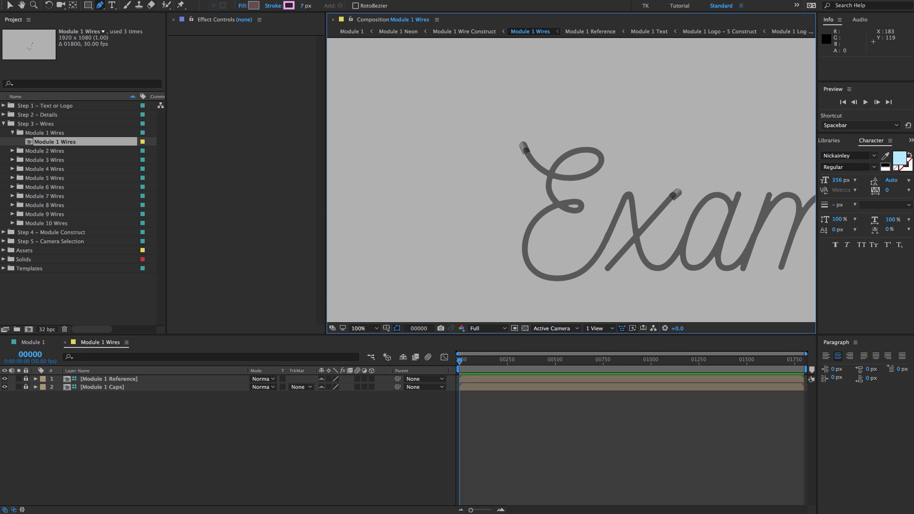
left_click(288, 6)
left_click_drag(377, 233, 360, 234)
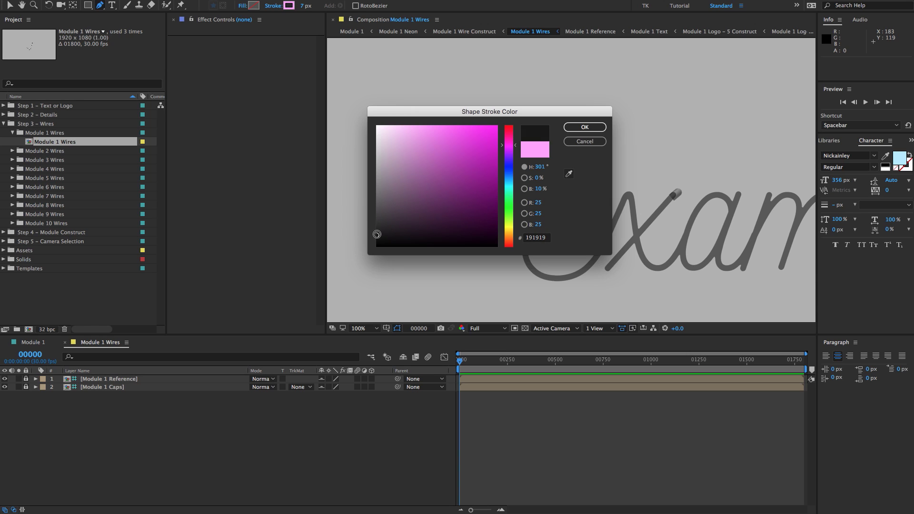
left_click_drag(376, 234, 370, 236)
left_click(594, 134)
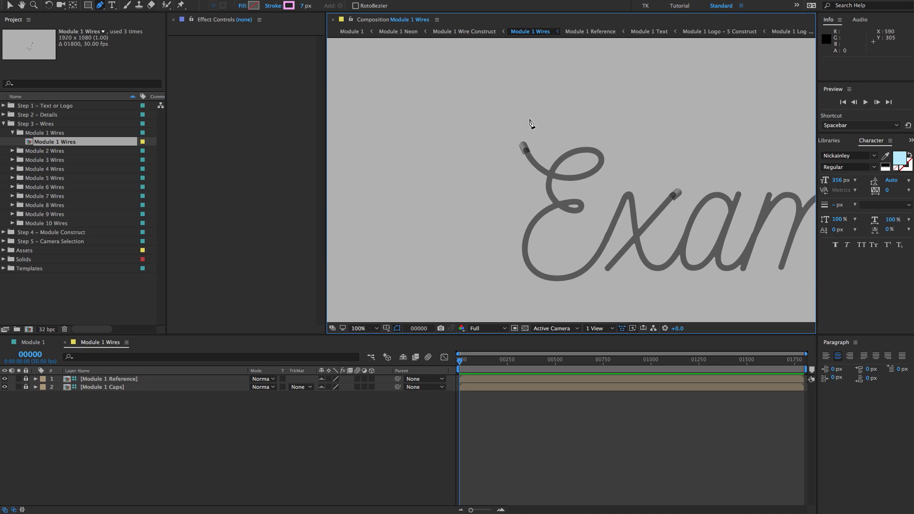
left_click(305, 6)
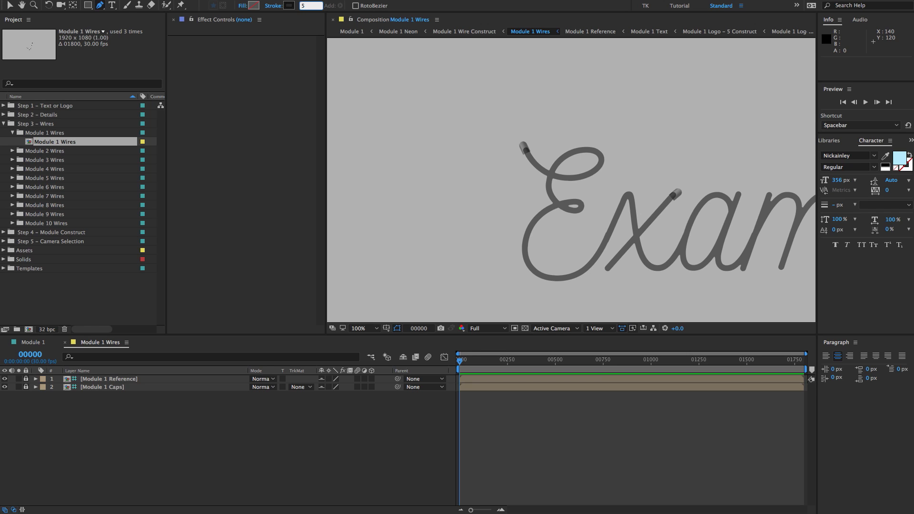
key("Return")
Draw a curved wire from the cap at the E's upper end, sagging below, to the cap on the x.
left_click(523, 147)
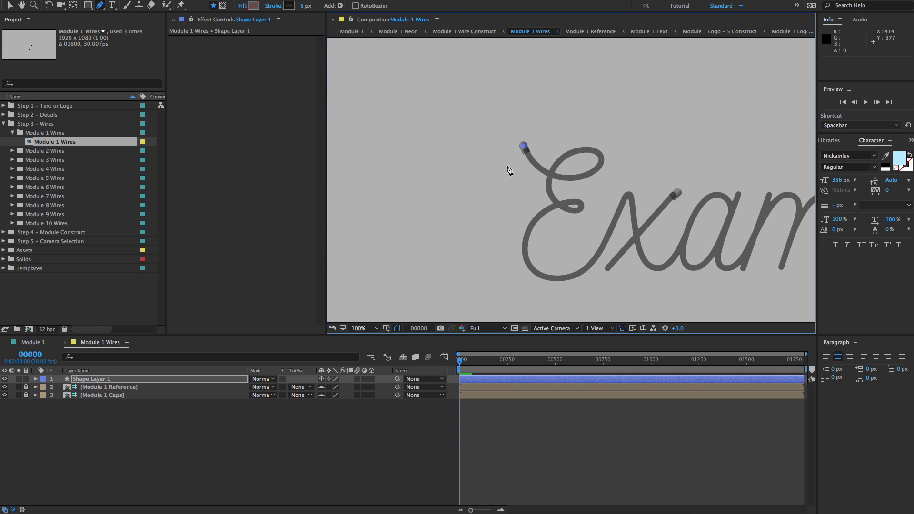
mouse_move(517, 228)
left_mouse_down()
mouse_move(546, 290)
mouse_move(555, 333)
mouse_move(541, 284)
mouse_move(546, 295)
left_mouse_up()
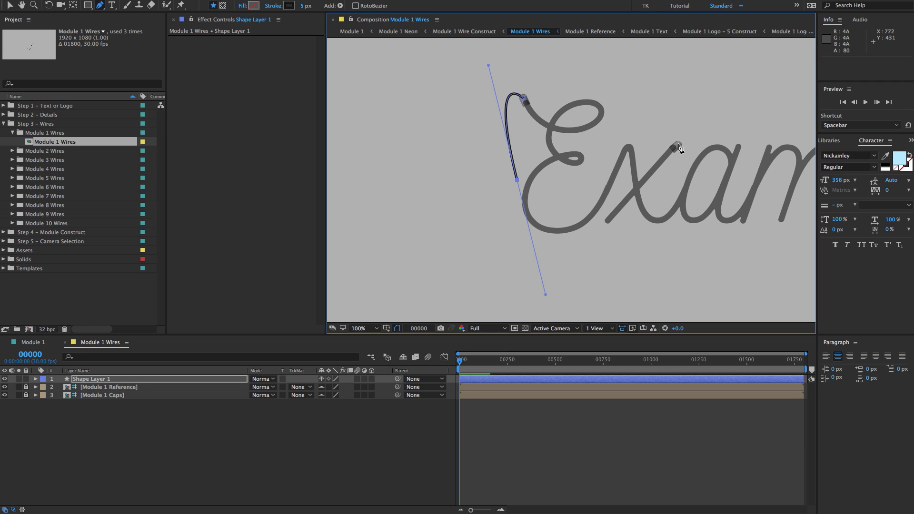
mouse_move(678, 145)
left_mouse_down()
mouse_move(617, 150)
mouse_move(612, 141)
left_mouse_up()
left_click(318, 450)
key("super+z")
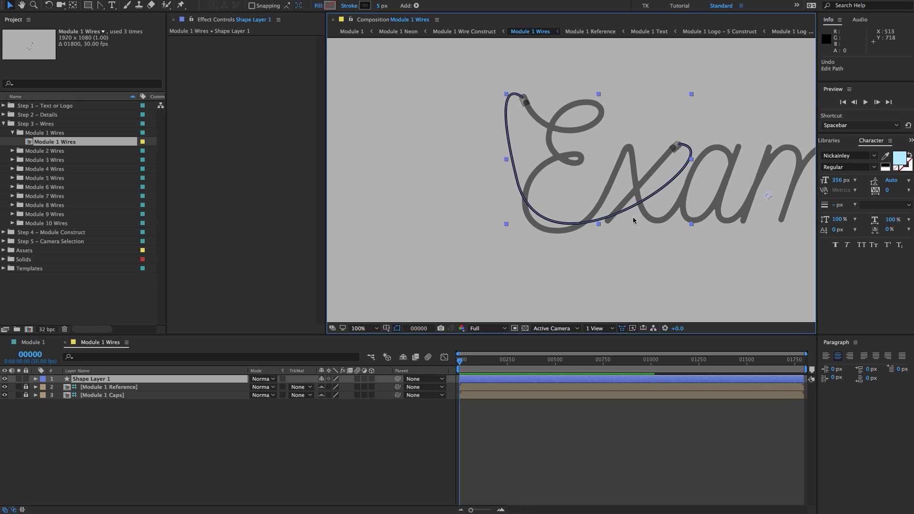
left_click_drag(684, 162, 586, 157)
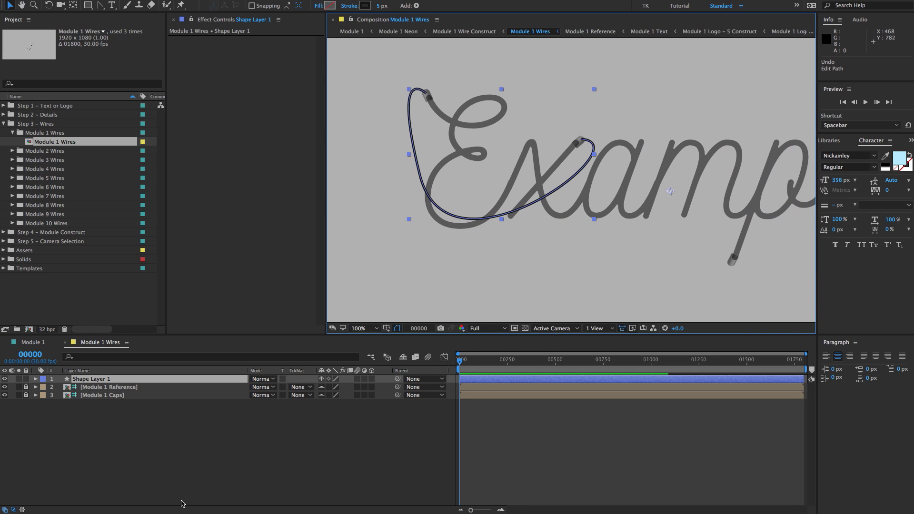
left_click(167, 456)
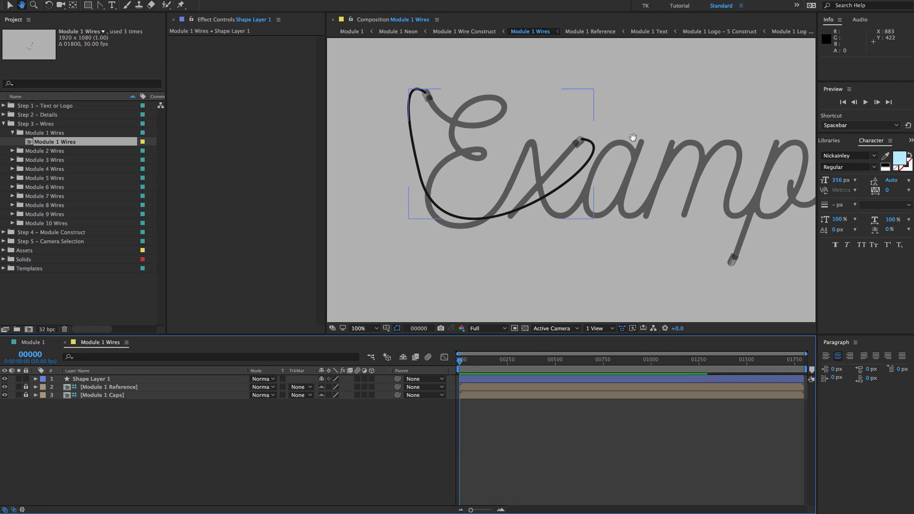
Draw a second wire on a new shape layer from the top of the a's stem, looping below the word, to the p's lower cap.
left_click_drag(634, 138, 561, 121)
key("g")
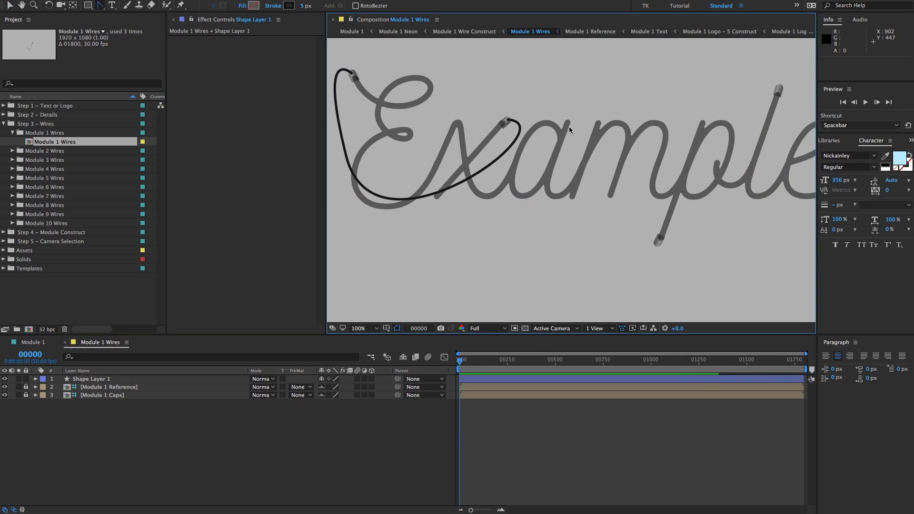
left_click(247, 446)
key("g")
key("g")
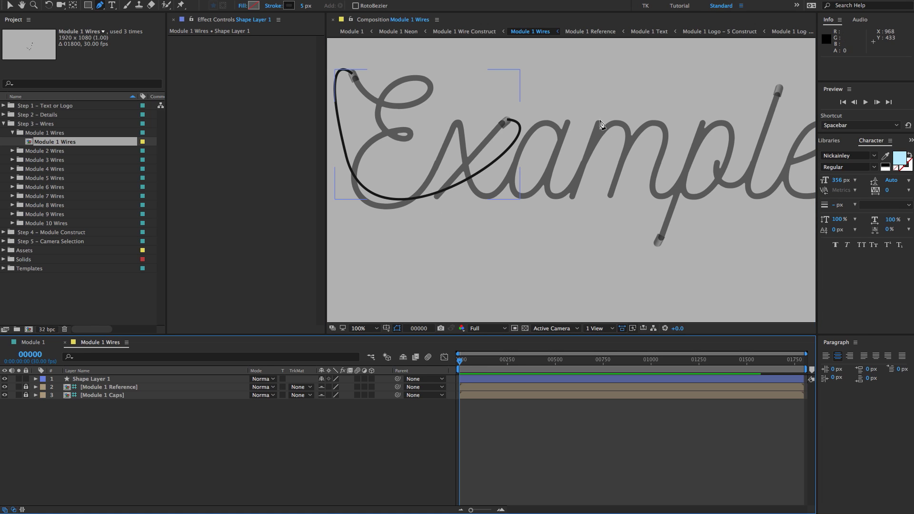
left_click(568, 122)
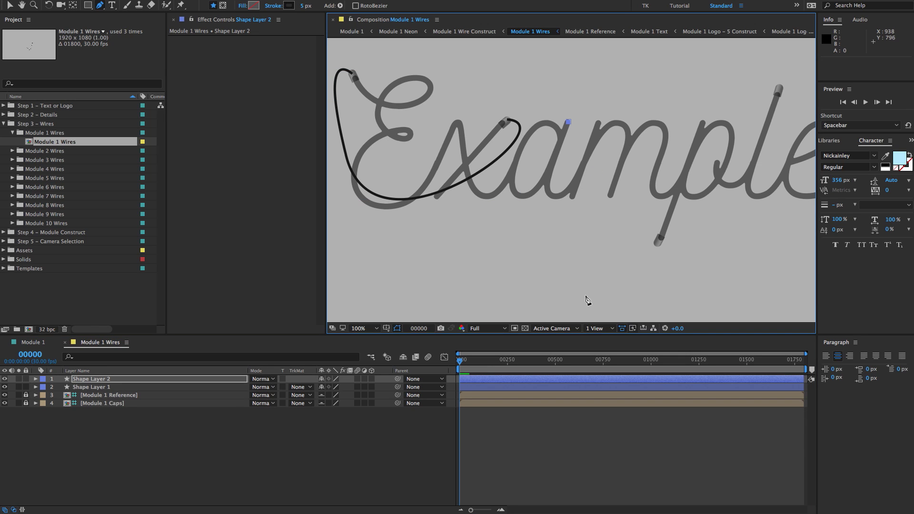
left_click_drag(586, 298, 639, 300)
left_click(656, 241)
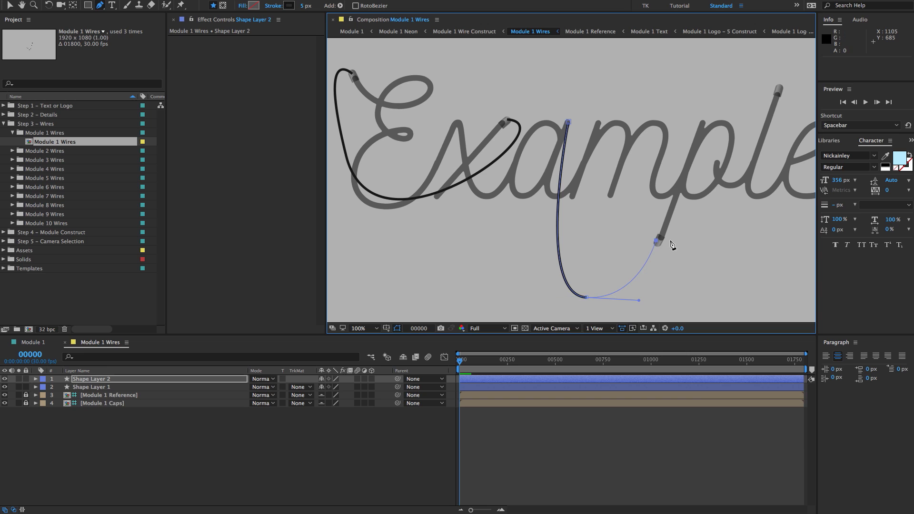
left_click_drag(710, 193, 651, 179)
left_click(283, 425)
Draw a third wire on a new shape layer from the top of the p's stem, sagging to the l's upper cap.
left_click_drag(533, 167, 505, 173)
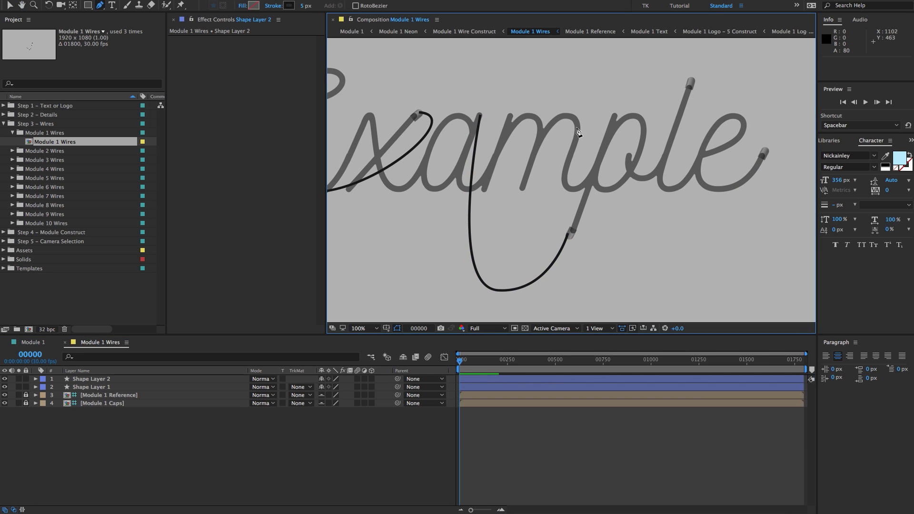
left_click(614, 116)
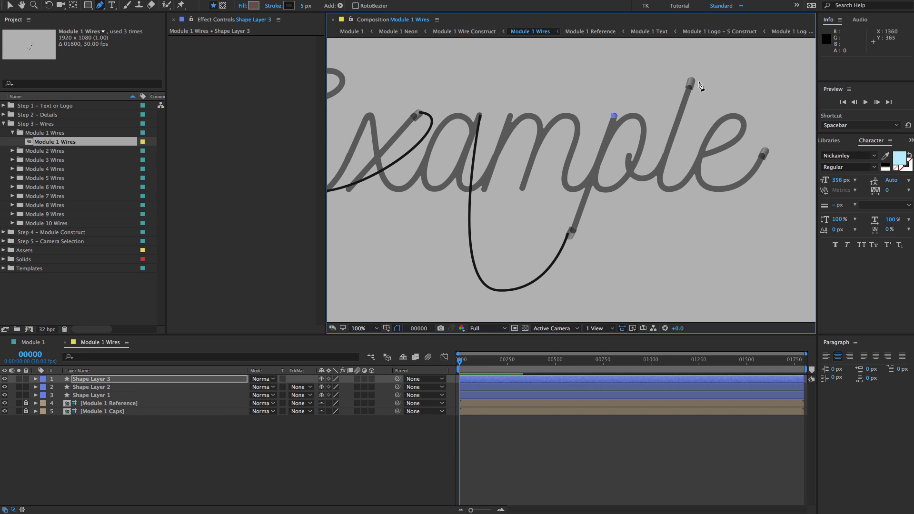
left_click_drag(693, 80, 735, 57)
left_click_drag(702, 202, 632, 100)
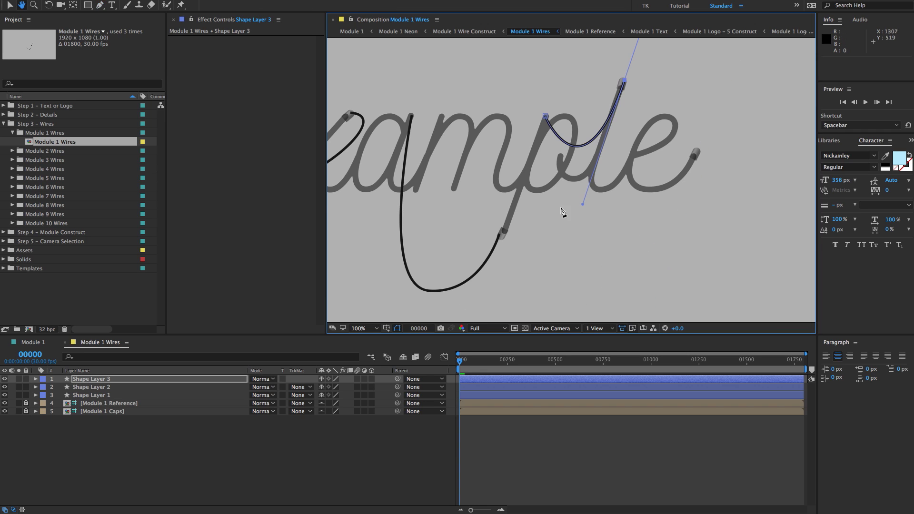
left_click(220, 481)
Draw a fourth wire on a new shape layer from the p's inner bowl end, sagging below the word, to the final e's cap.
left_click_drag(639, 157, 575, 166)
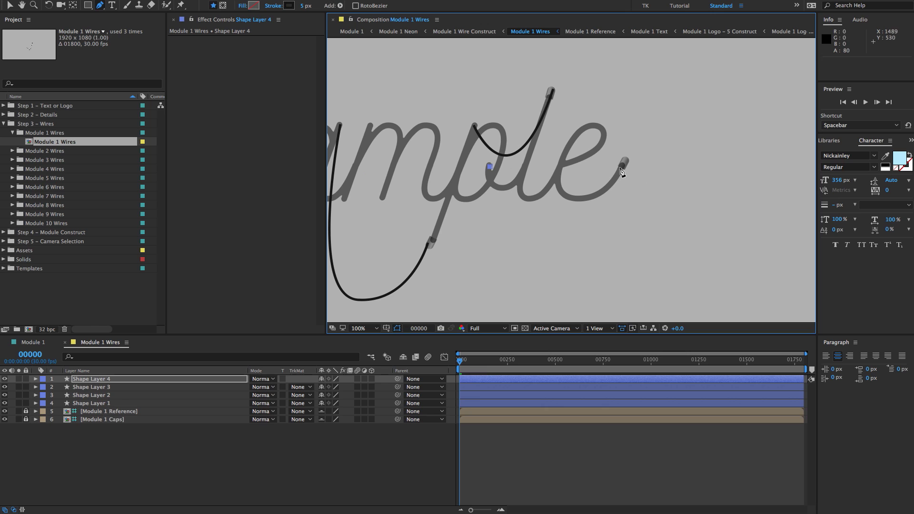
left_click_drag(625, 161, 734, 41)
key("comma")
key("space")
left_click_drag(538, 210, 692, 198)
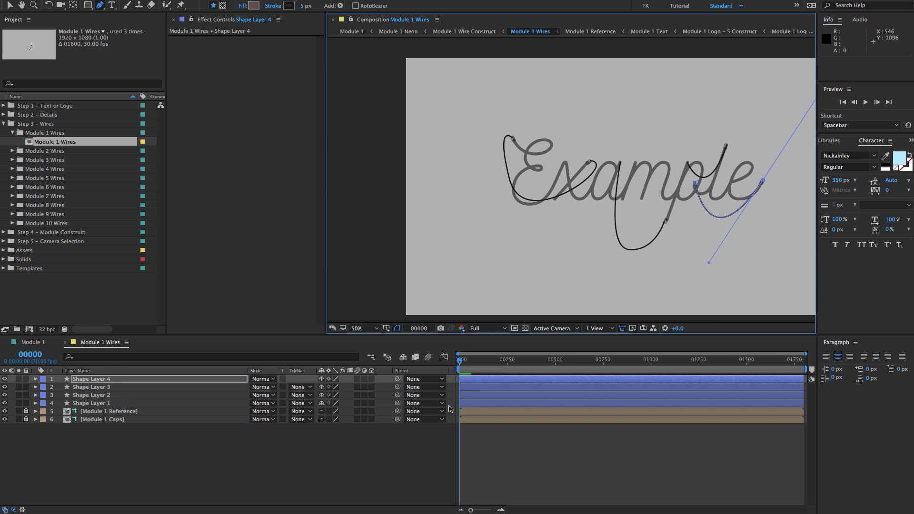
left_click(410, 459)
Examine the four drawn wires around the lettering, both close up and across the whole word.
key("space")
left_click_drag(645, 170, 604, 170)
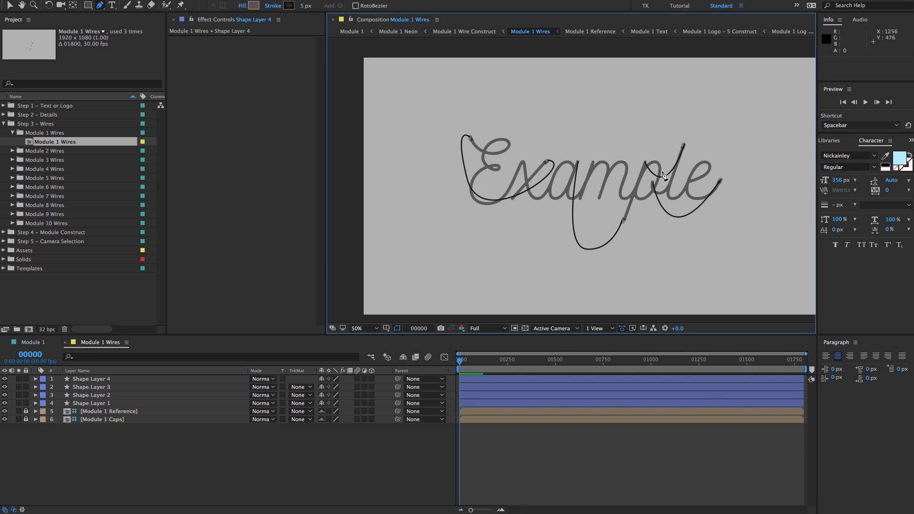
key("space")
left_click_drag(661, 182, 634, 177)
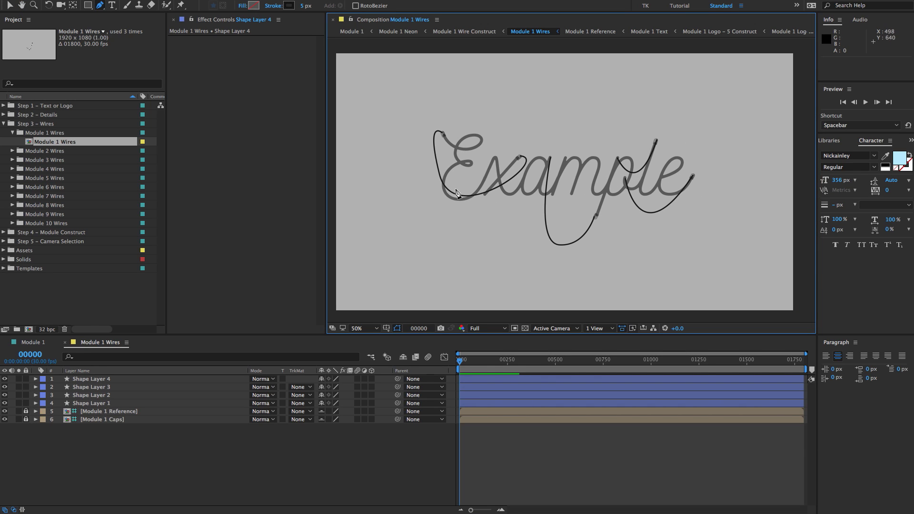
key("space")
left_click_drag(460, 190, 489, 190)
key("period")
key("space")
left_click_drag(369, 109, 426, 104)
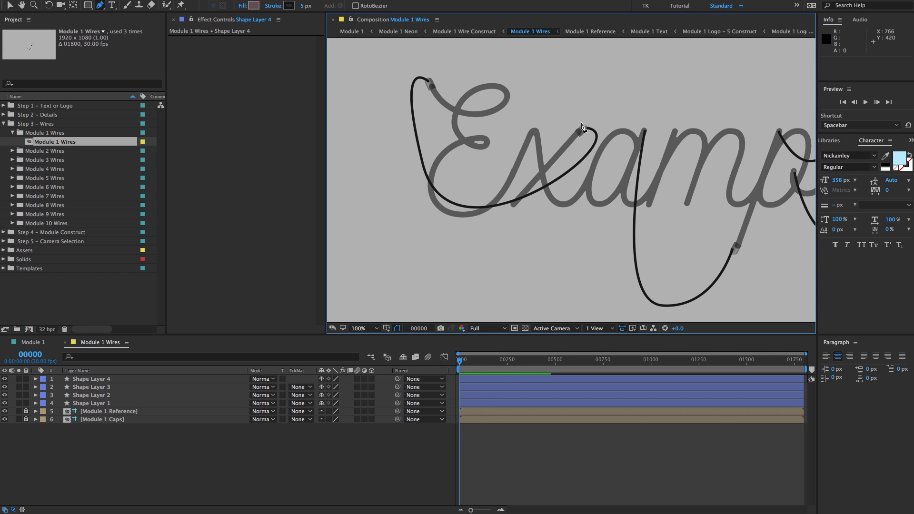
left_click(324, 437)
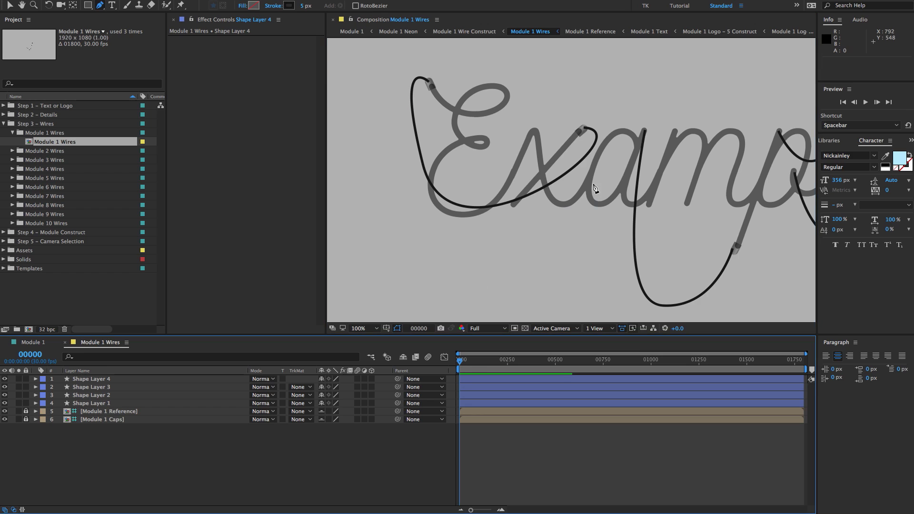
key("comma")
key("space")
left_click_drag(629, 190, 606, 192)
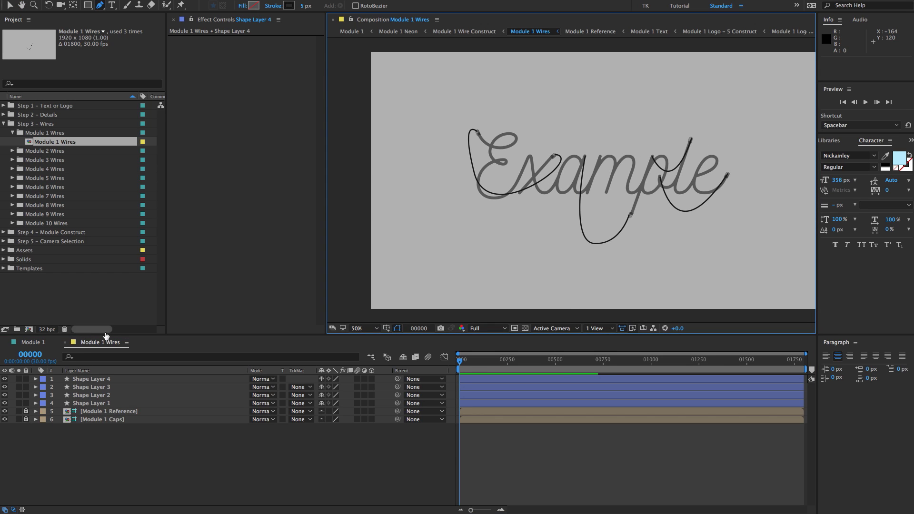
Try a stroke width of 8 px on all four wire shape layers.
left_click(95, 381)
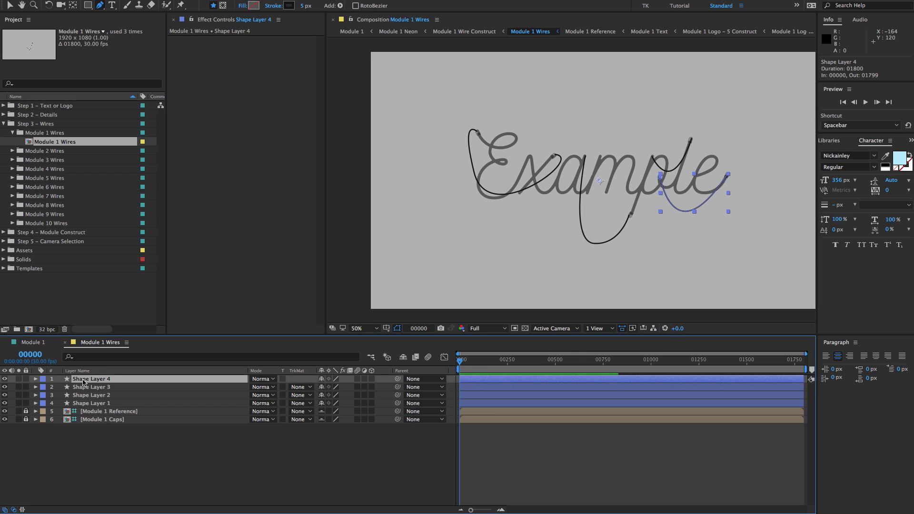
left_click(94, 403, "shift")
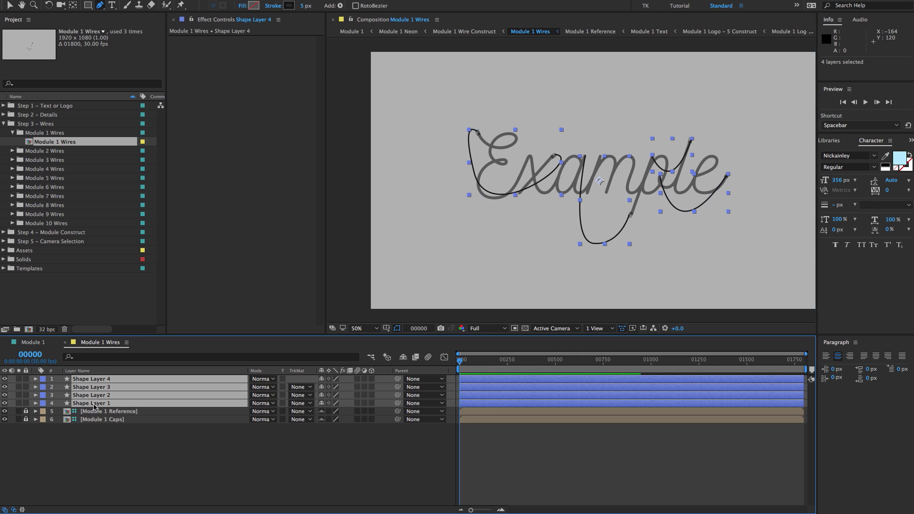
left_click(304, 5)
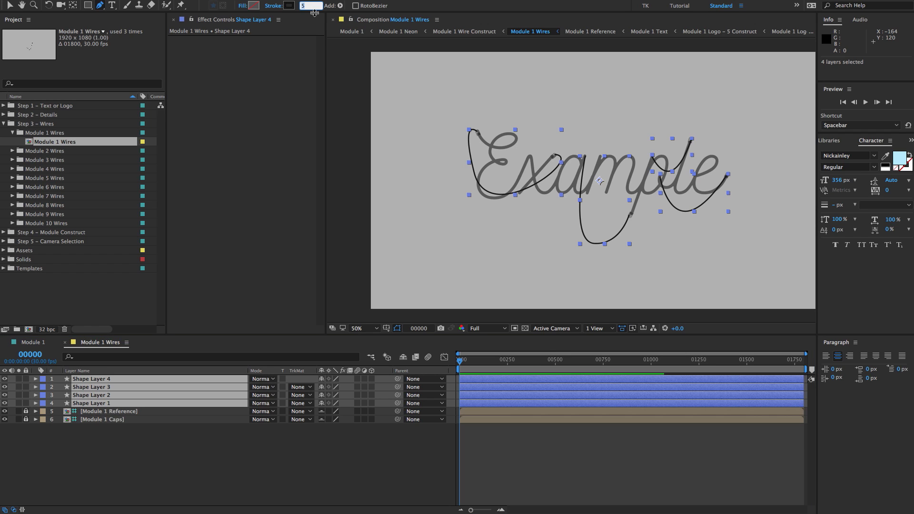
type("8")
key("Return")
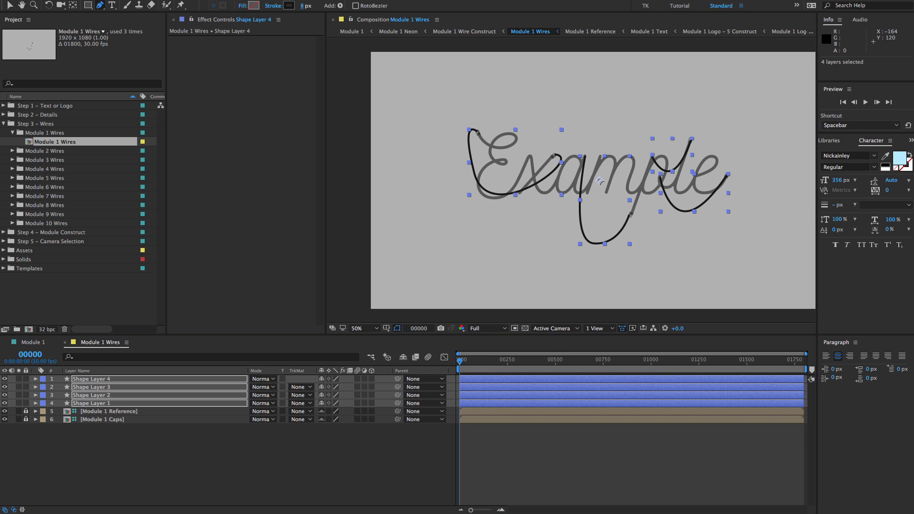
left_click(312, 478)
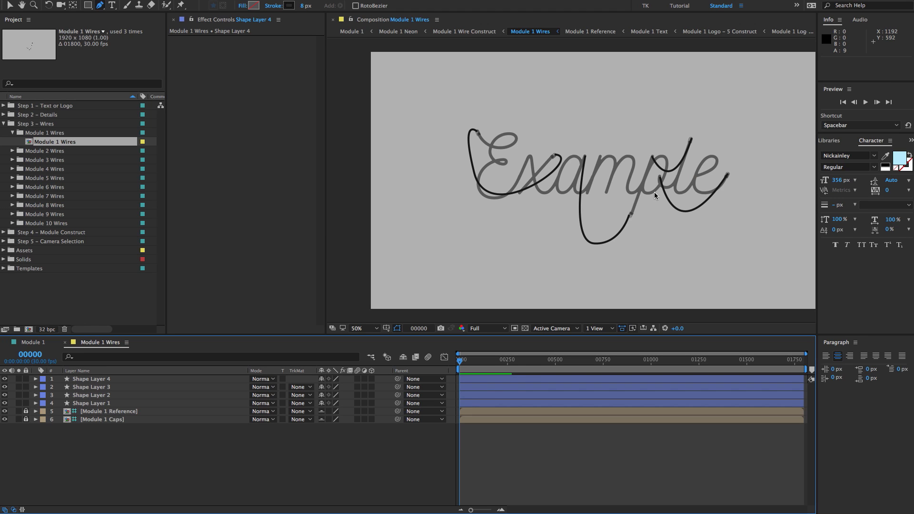
Undo the stroke width change on the four wire shape layers and deselect them.
key("ctrl+z")
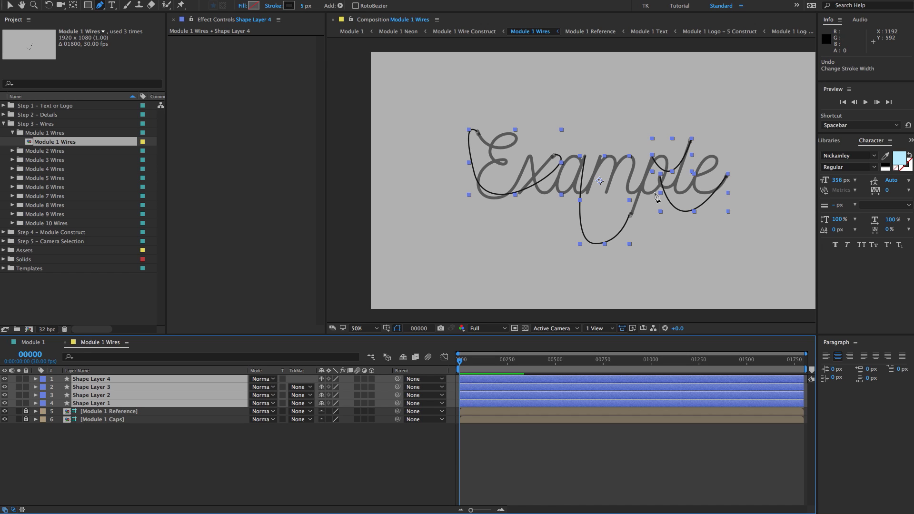
key("ctrl+shift+z")
left_click(372, 447)
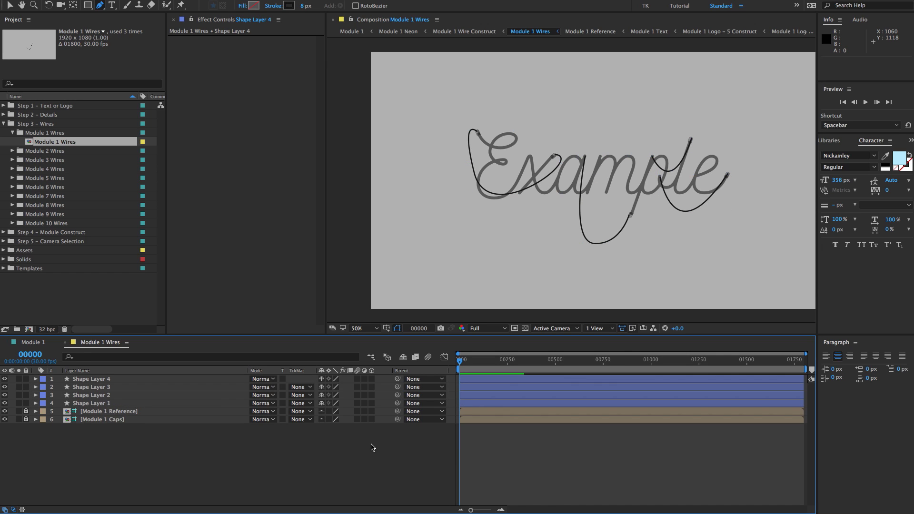
Collapse the Module 1 Wires folder inside the Step 3 – Wires folder.
left_click(128, 285)
left_click(45, 133)
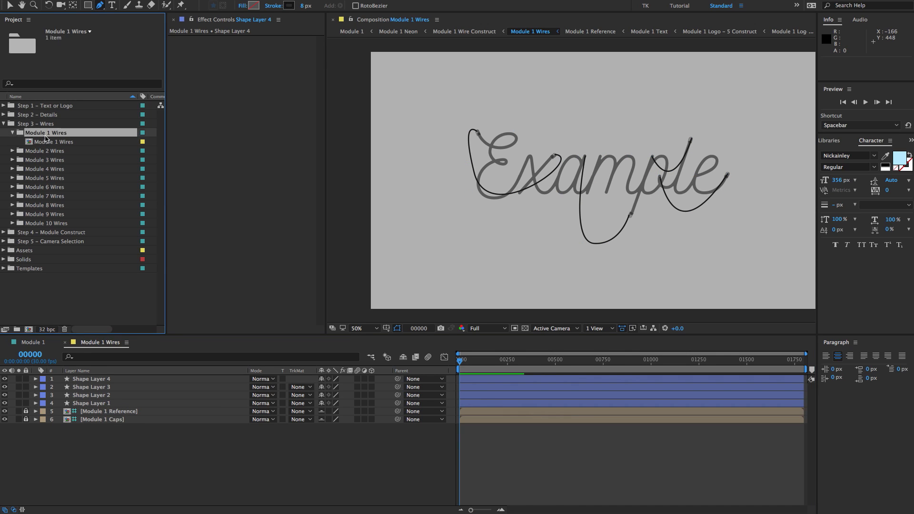
left_click(13, 133)
left_click(13, 126)
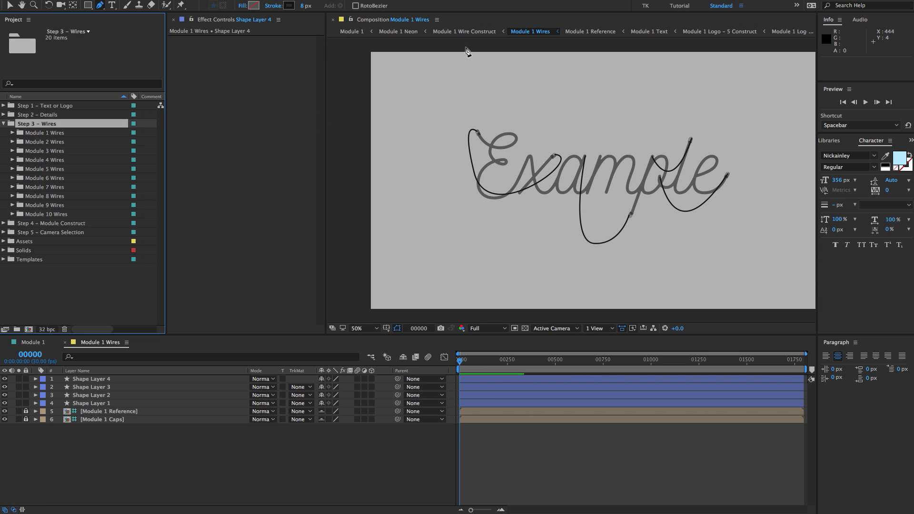
Switch to the Module 1 composition and inspect the rendered wires around the glowing neon lettering.
left_click(345, 32)
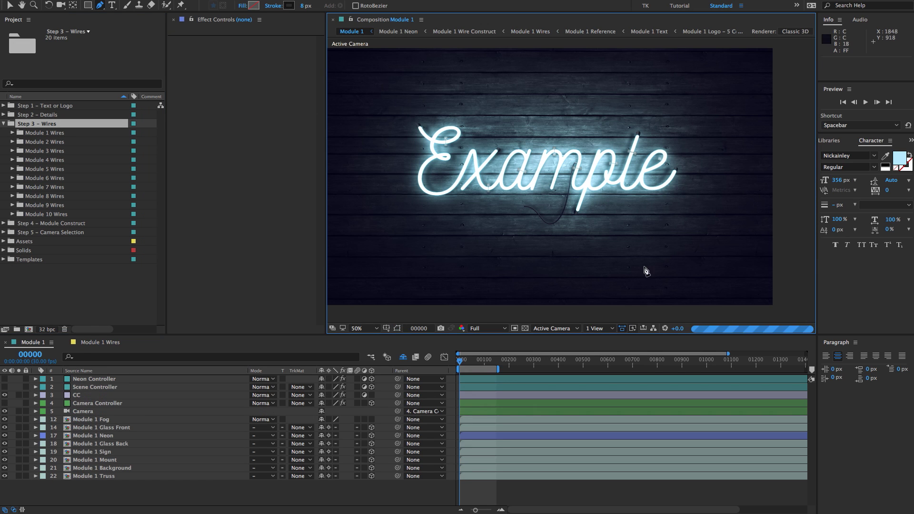
key("c")
left_click_drag(722, 255, 588, 202)
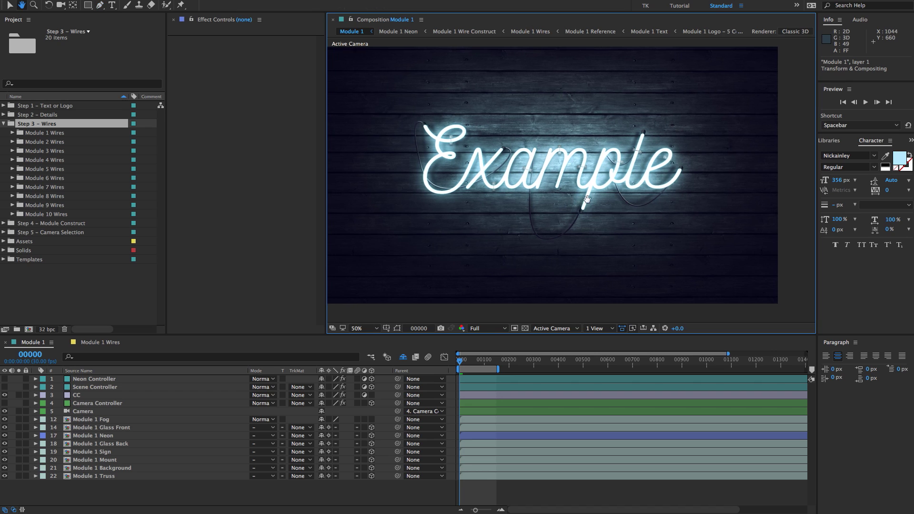
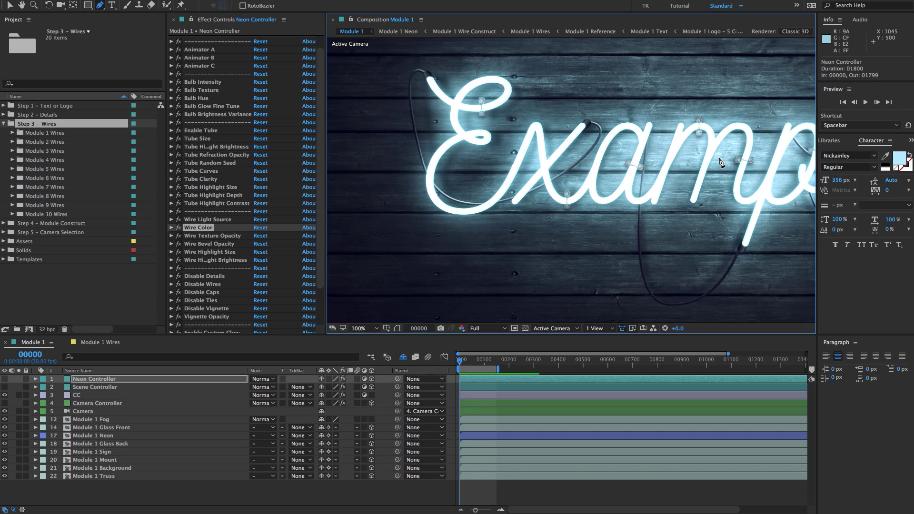
left_click_drag(720, 162, 623, 144)
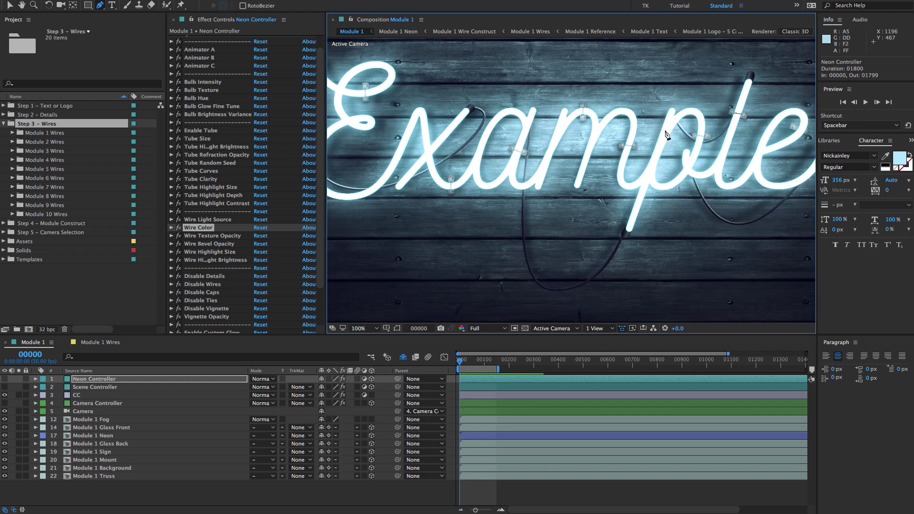
key("comma")
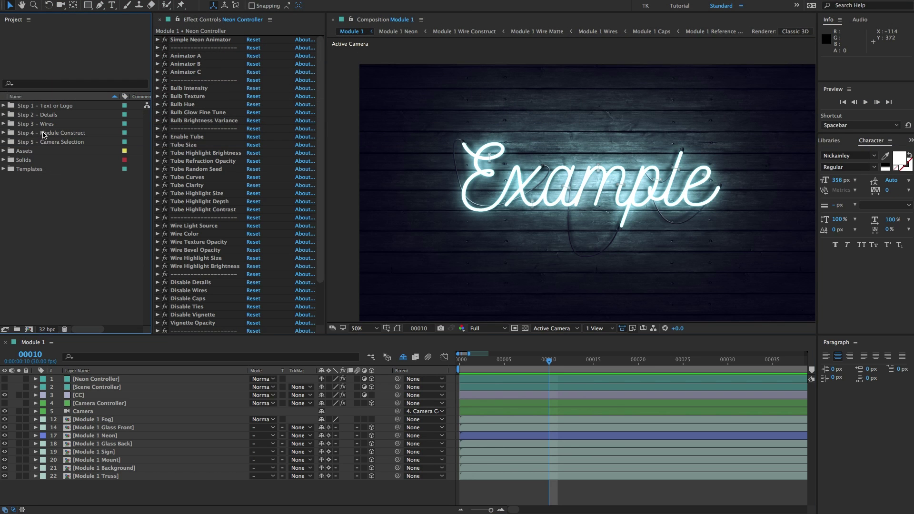
Expand Step 4 – Module Construct and its Module 1 folder, and open the Module 1 composition.
left_click(24, 134)
left_click(3, 133)
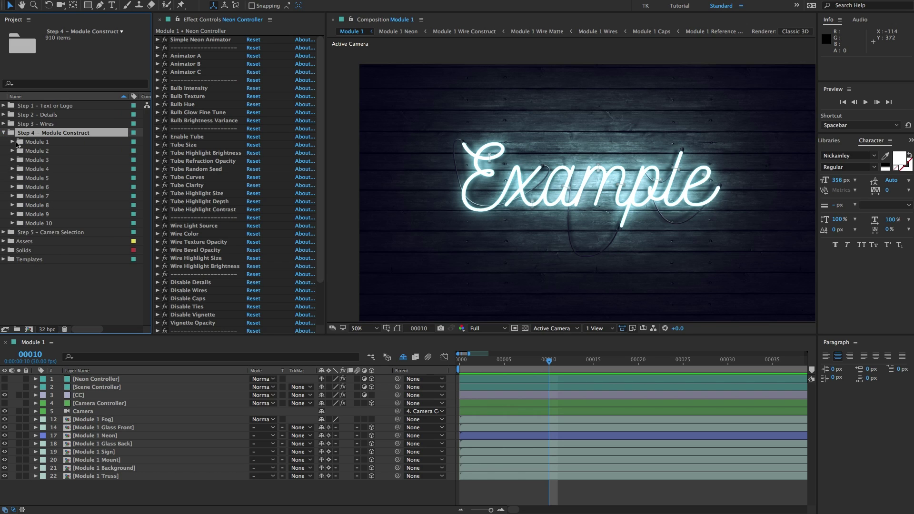
left_click(12, 142)
double_click(46, 151)
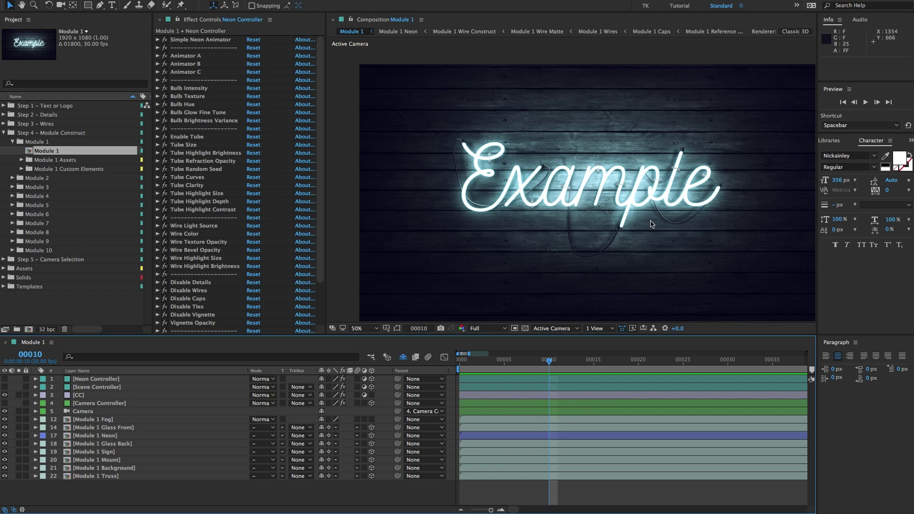
left_click(123, 306)
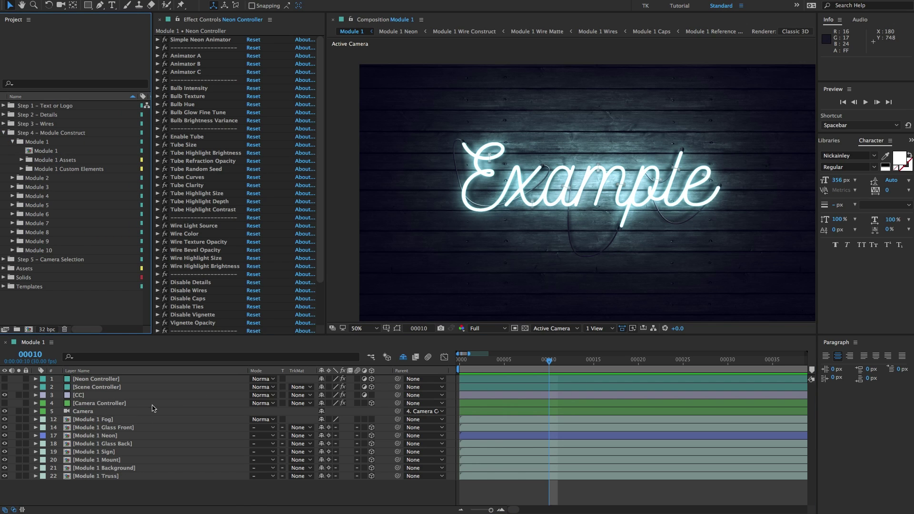
Compare the effect controls of the Neon Controller, Scene Controller and Camera layers in Module 1.
left_click(106, 381)
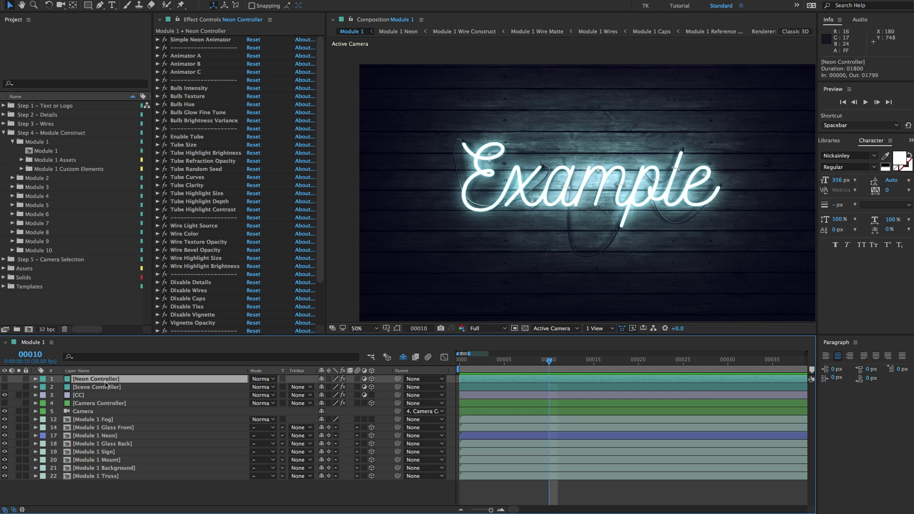
left_click(106, 387)
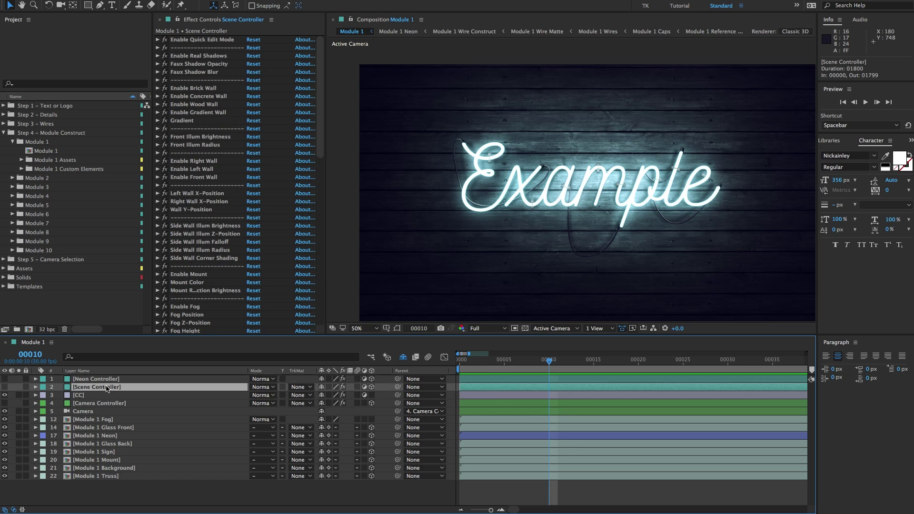
left_click(115, 379, "shift")
left_click(102, 411)
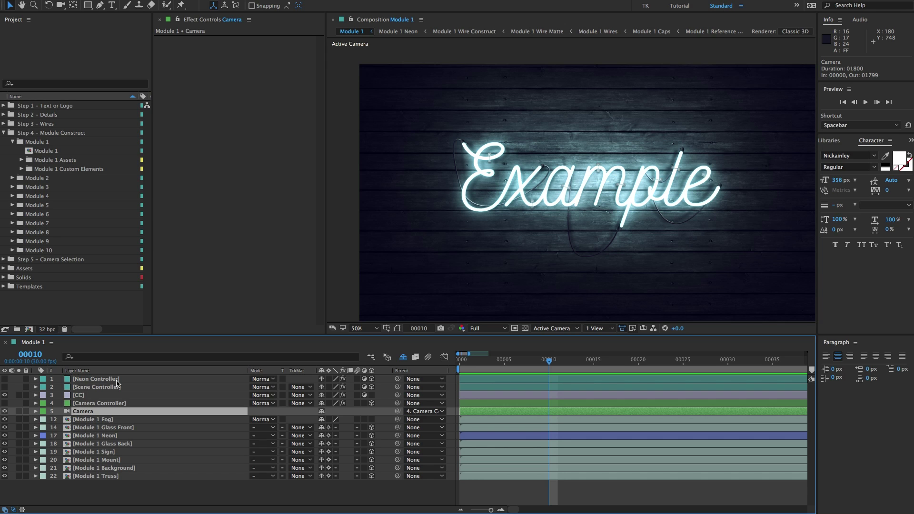
left_click(117, 380)
left_click(114, 387)
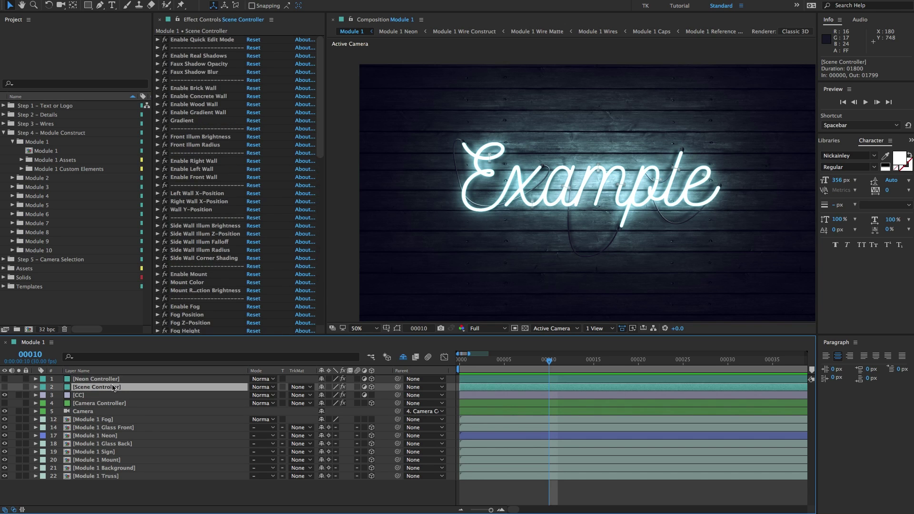
left_click(112, 380)
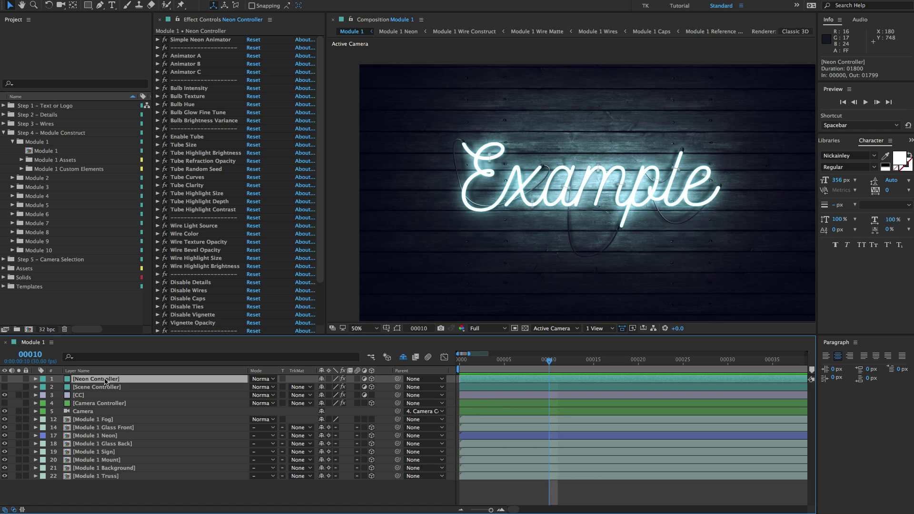
left_click(106, 388)
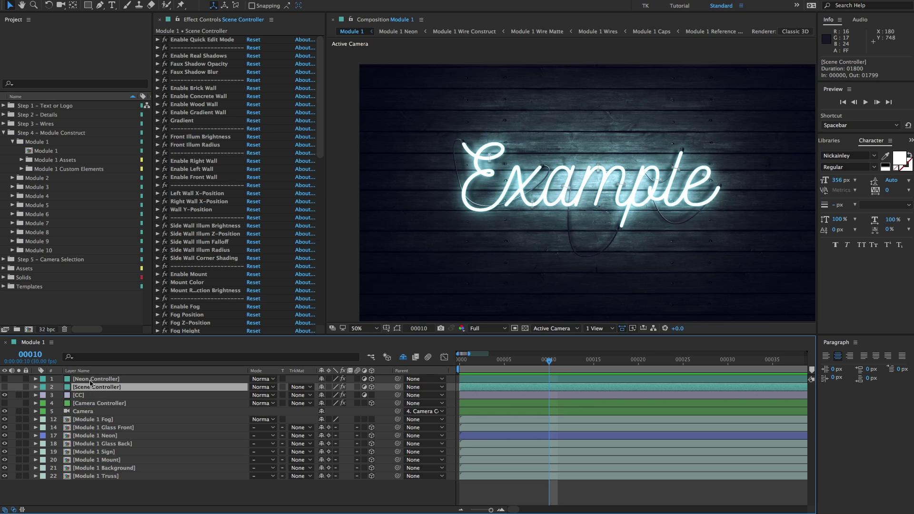
Select the Neon Controller layer and point out its Simple Neon Animator effect.
left_click(91, 379)
left_click(198, 41)
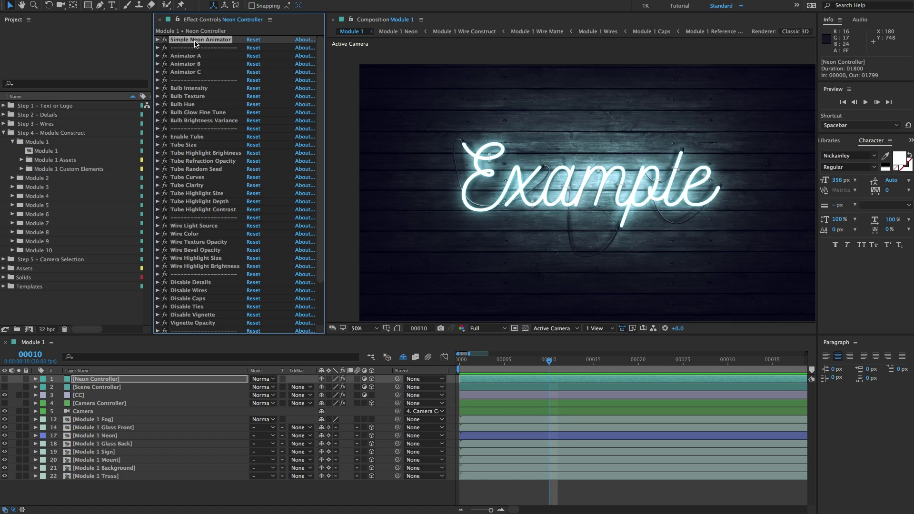
left_click(140, 383)
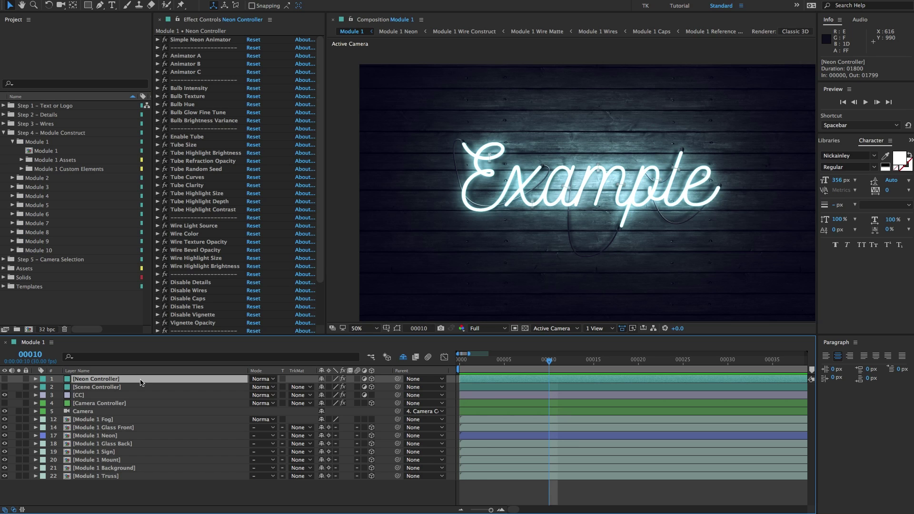
Expand the Simple Neon Animator effect and reveal the Neon Controller layer's keyframed properties in the timeline.
mouse_move(530, 362)
left_mouse_down()
mouse_move(449, 365)
mouse_move(546, 361)
left_mouse_up()
left_click(205, 40)
left_click(157, 40)
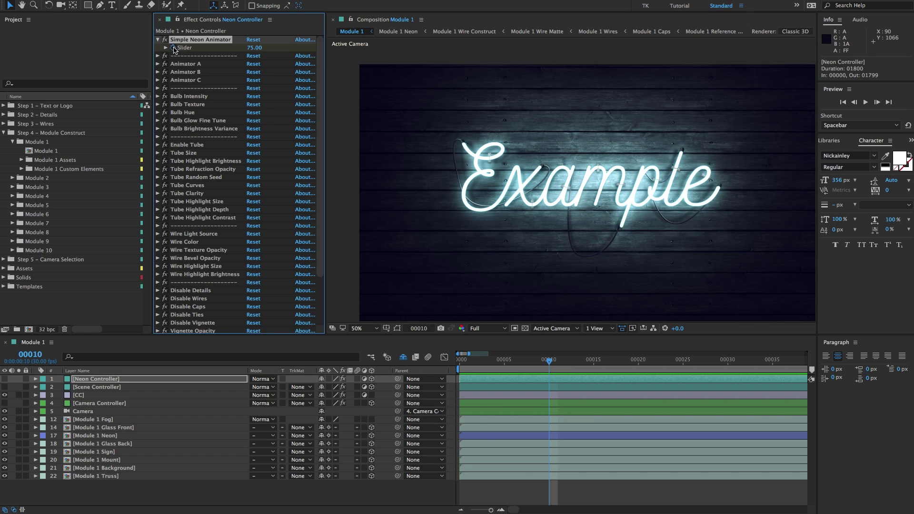
left_click(519, 381)
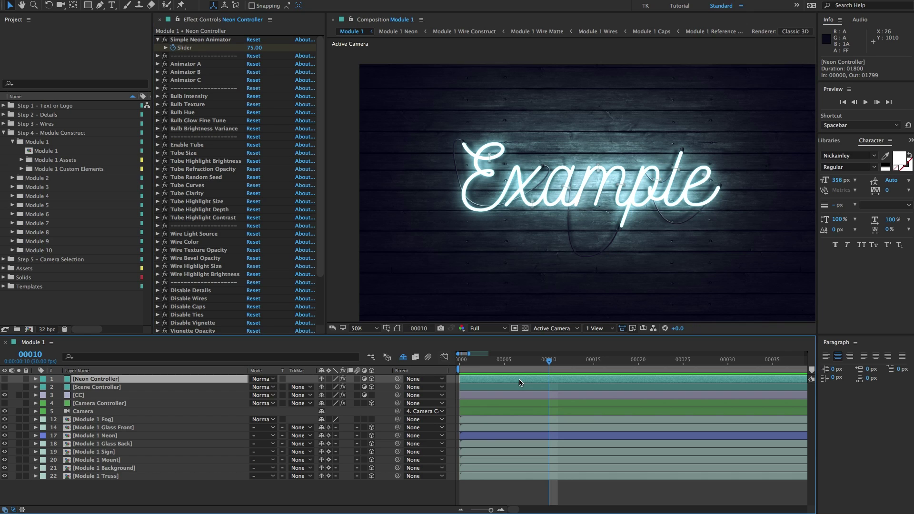
key("u")
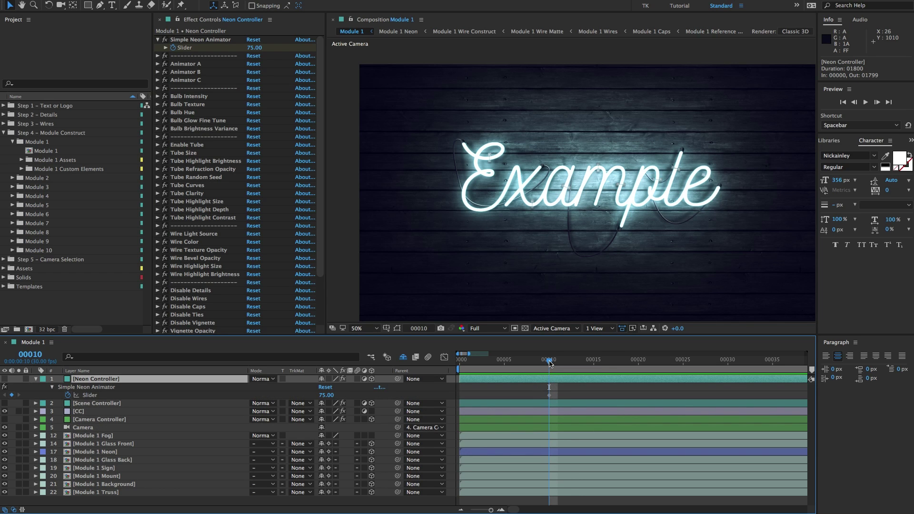
Set the Simple Neon Animator slider to 0 at frame 9 and scrub across the frames to check the neon switching on.
left_click_drag(549, 363, 541, 363)
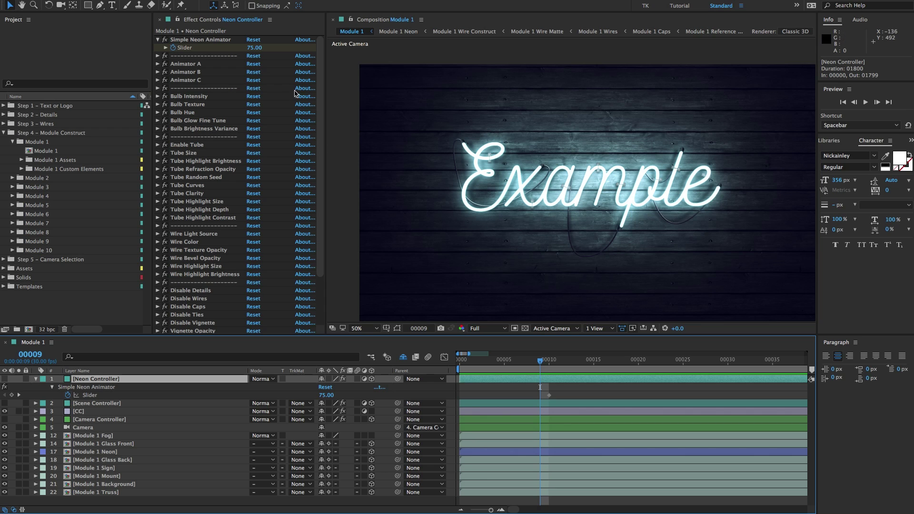
left_click(254, 47)
type("0")
key("Return")
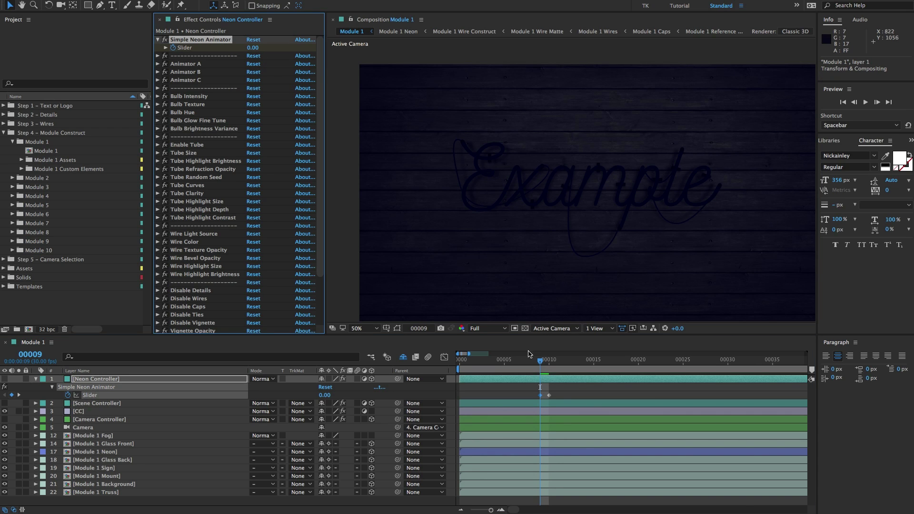
left_click(540, 363)
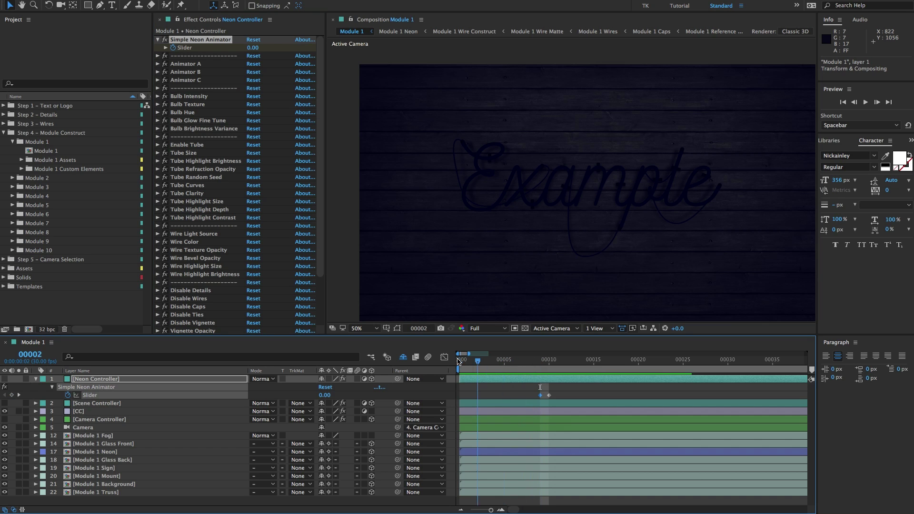
left_click_drag(541, 363, 546, 365)
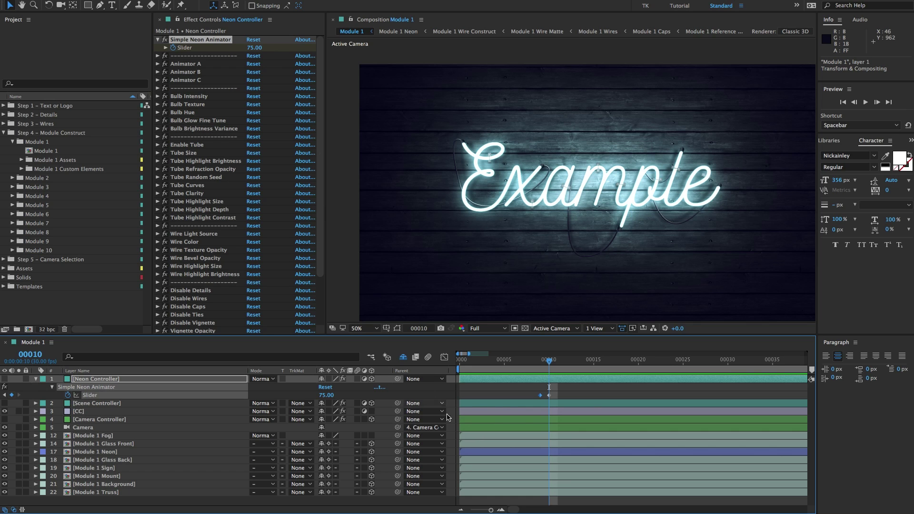
Try the Simple Neon Animator slider at 15 on frame 9, and set it back to 0.
left_click(541, 364)
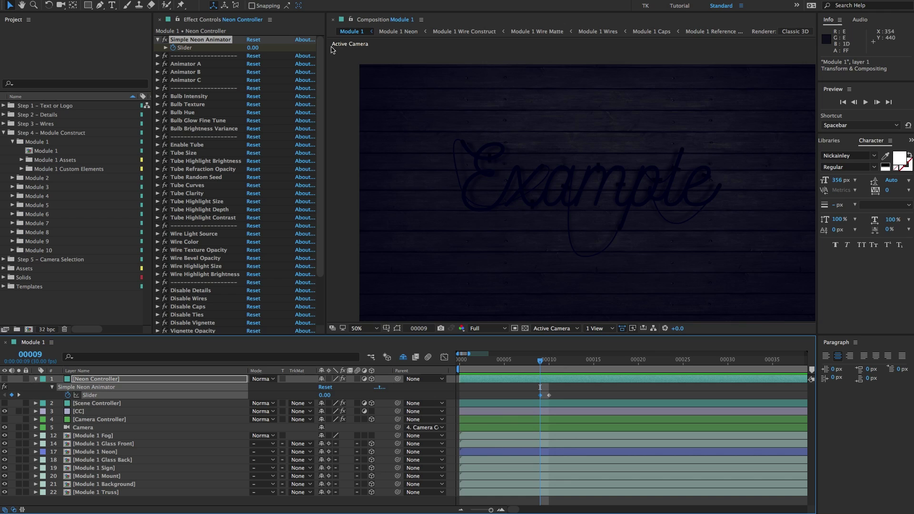
left_click(255, 48)
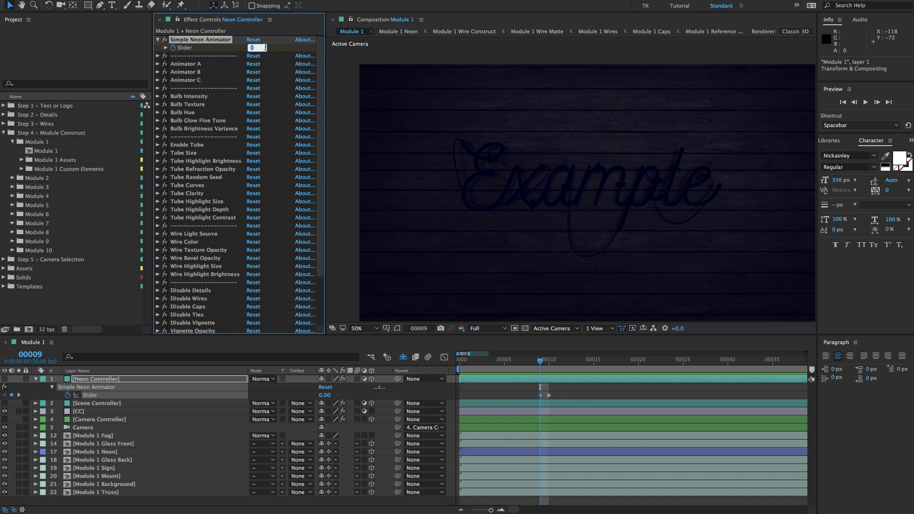
type("15")
key("Return")
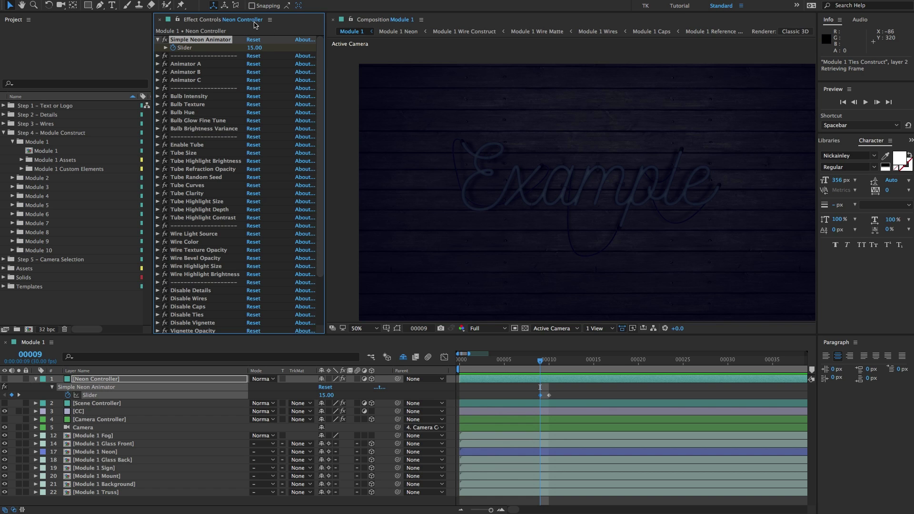
left_click(254, 47)
type("0")
key("Return")
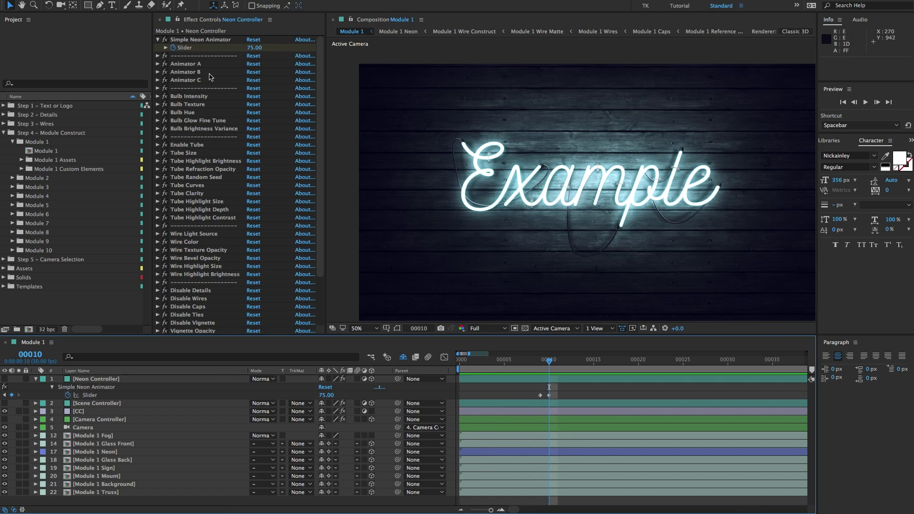
Examine the Animator A to C group and the bulb effects from Bulb Intensity to Bulb Brightness Variance.
left_click(192, 64)
left_click(197, 80, "shift")
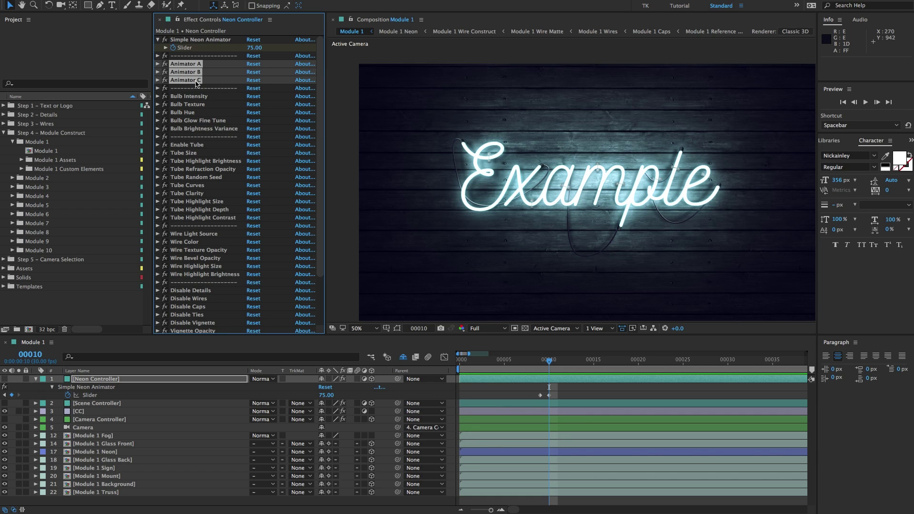
left_click(276, 94)
left_click(185, 96)
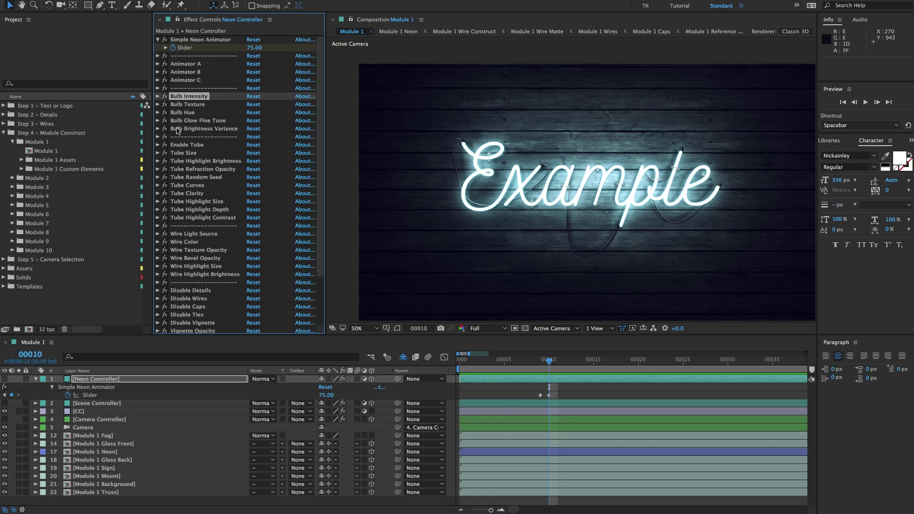
left_click(180, 129, "shift")
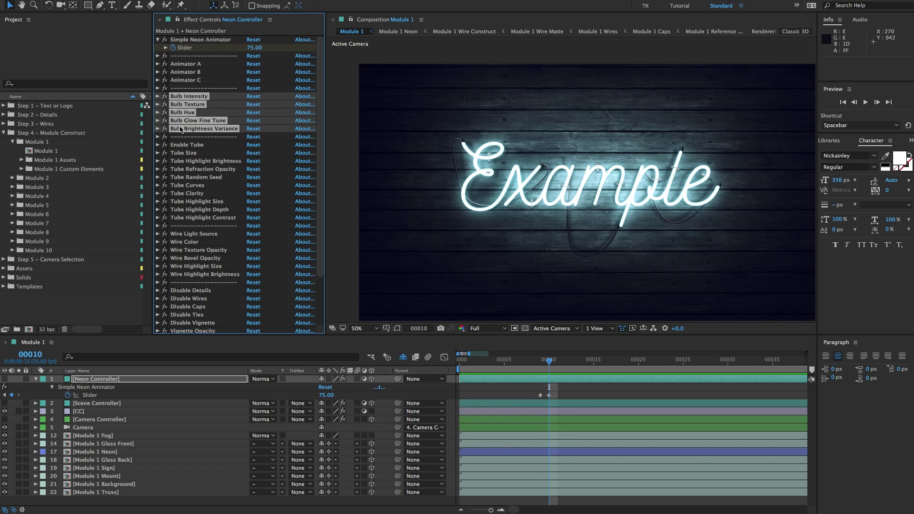
left_click(262, 88)
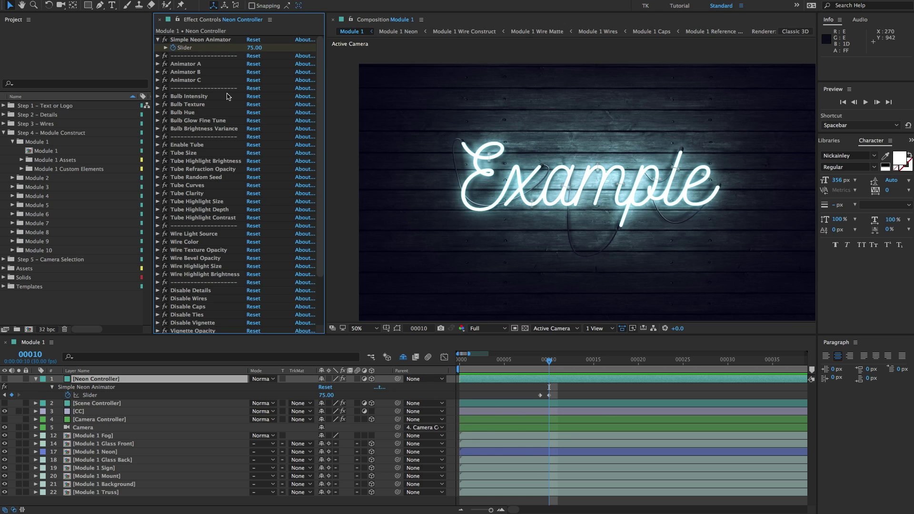
left_click(194, 98)
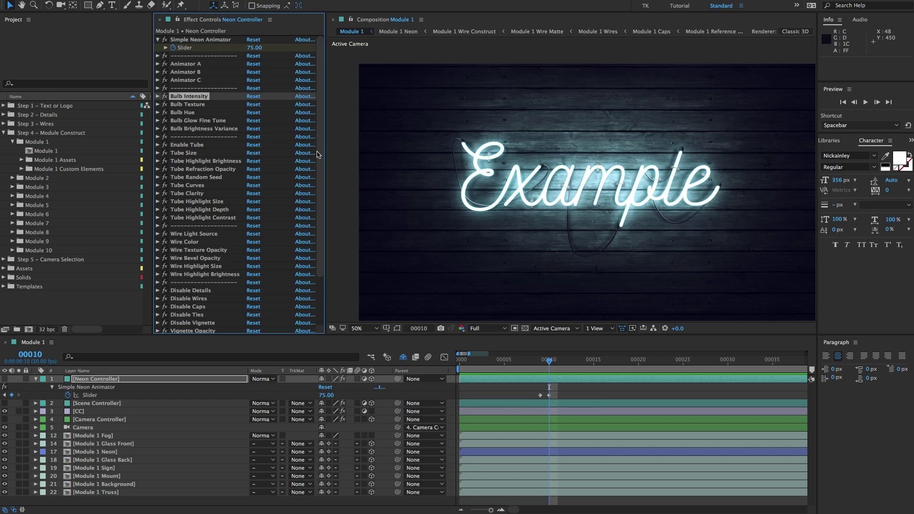
Try the Simple Neon Animator slider at 65 on frame 10, with the lettering magnified to 200%.
left_click(192, 104)
scroll(590, 217, "up", 4)
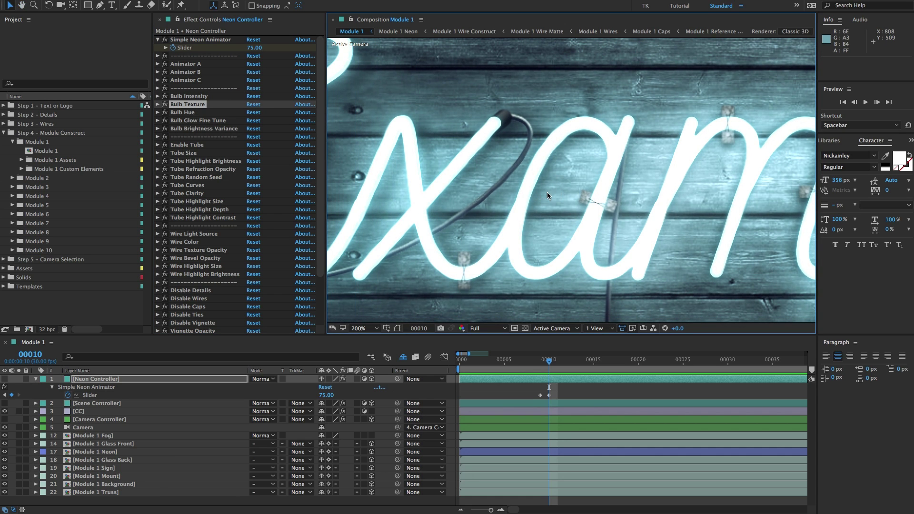
left_click(254, 47)
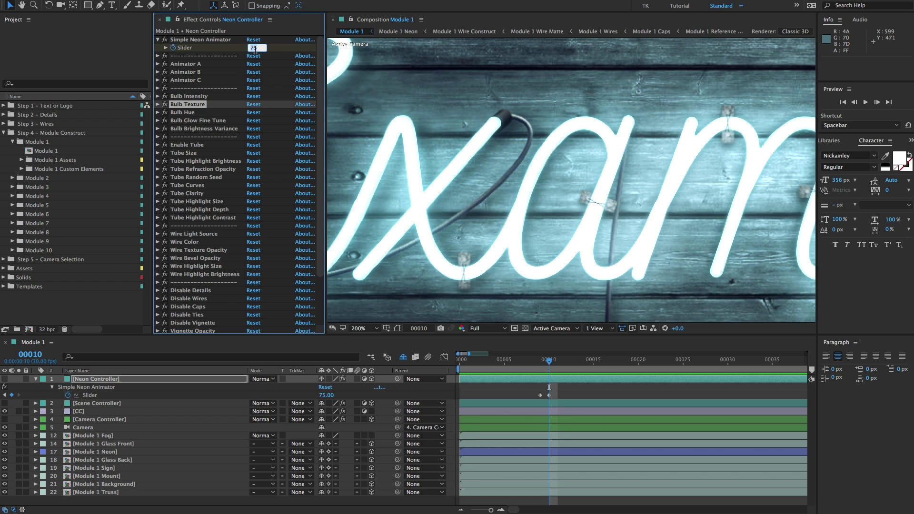
type("65")
key("Return")
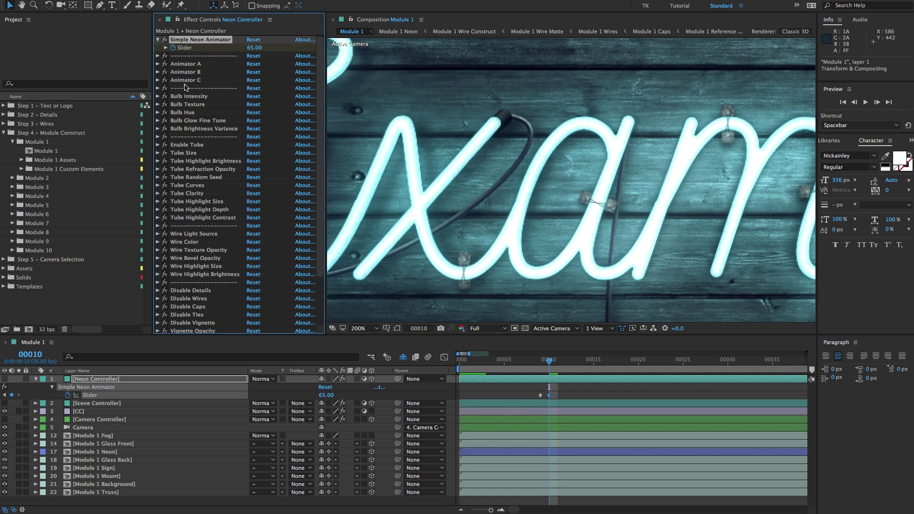
Try a Bulb Texture slider of 75 on the neon lettering, and return it to 50.
left_click(183, 108)
left_click(157, 104)
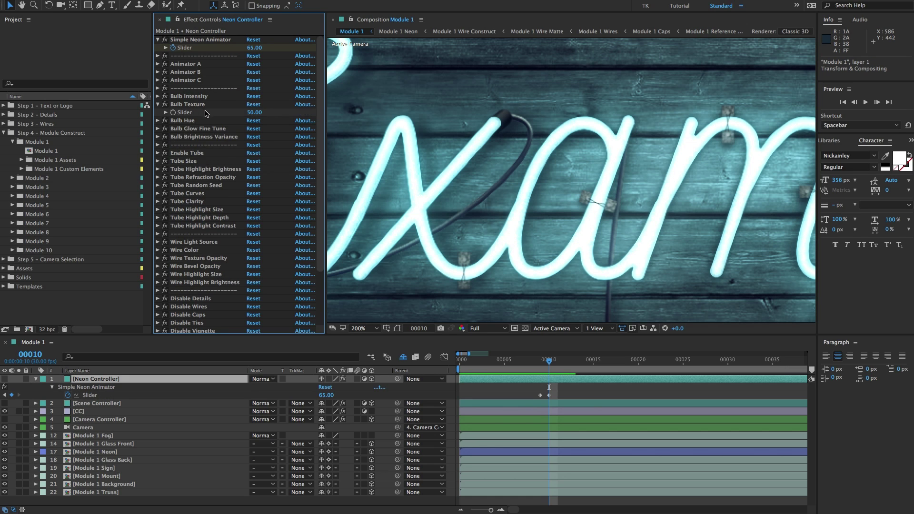
left_click(255, 113)
type("75")
key("Return")
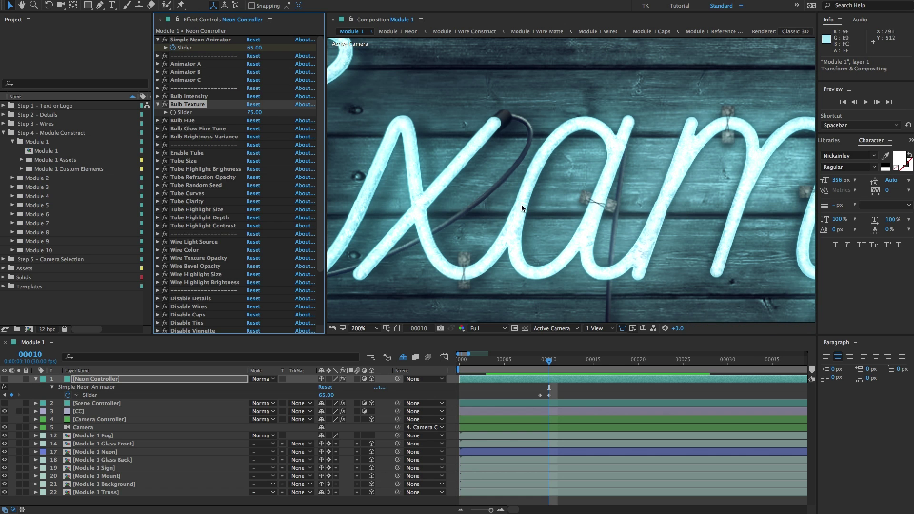
scroll(614, 187, "down", 1)
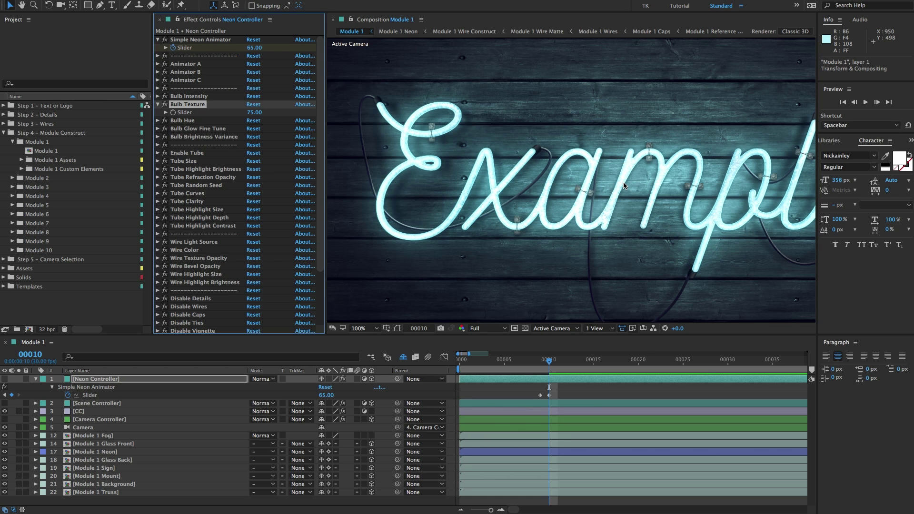
left_click(253, 113)
key("Return")
Go through the Bulb Hue, Bulb Glow Fine Tune and Bulb Brightness Variance effects while viewing the lettering.
left_click(200, 122)
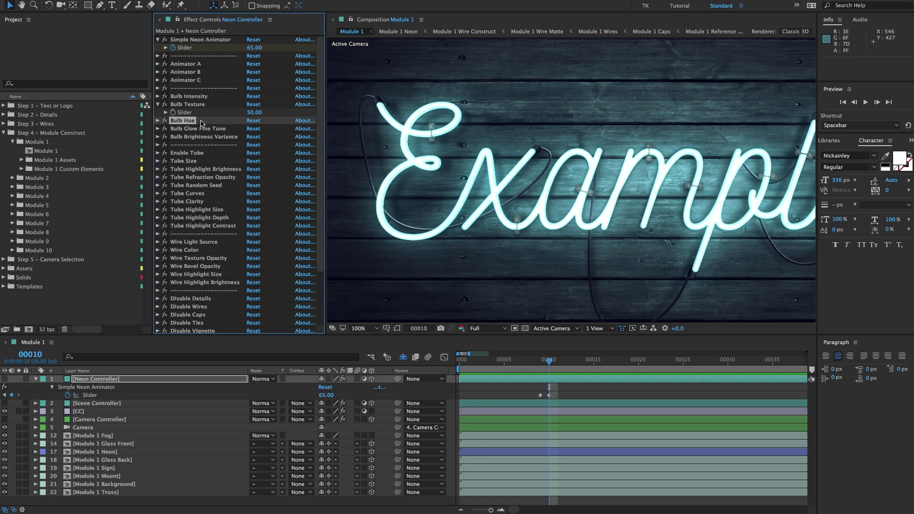
left_click(202, 129)
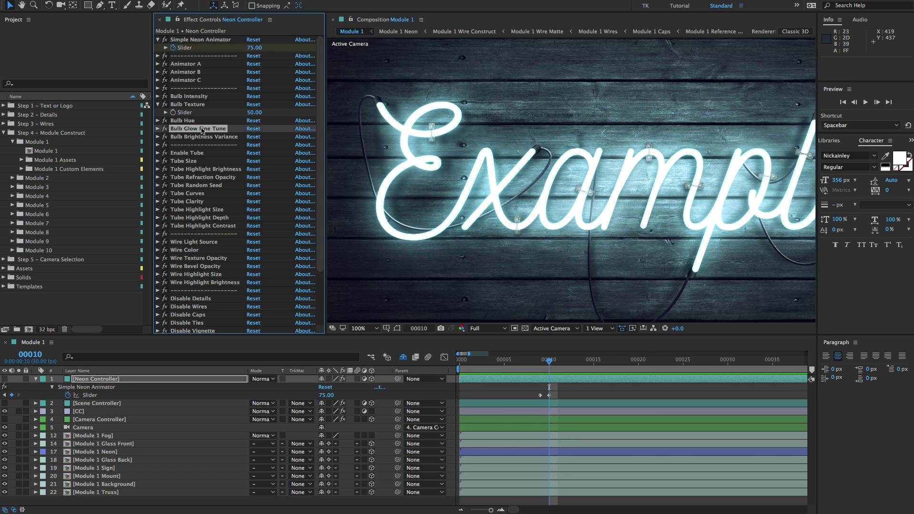
left_click(213, 137)
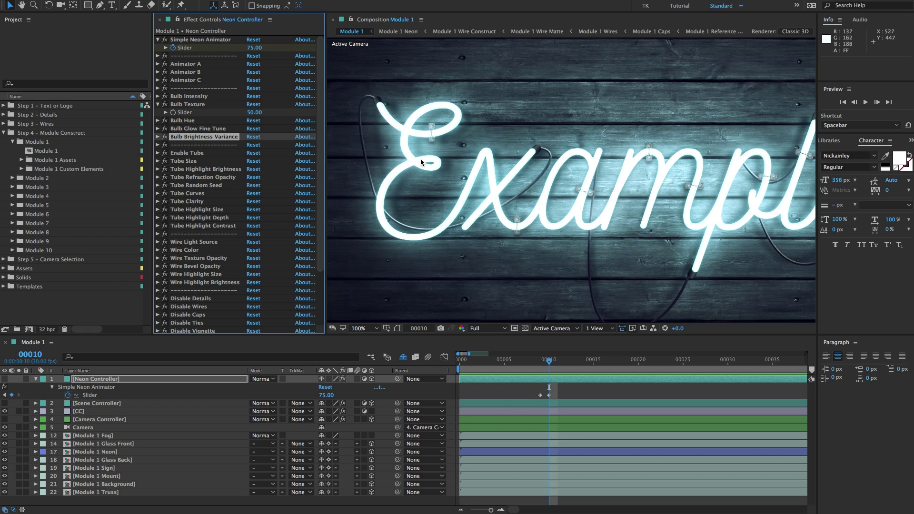
key("comma")
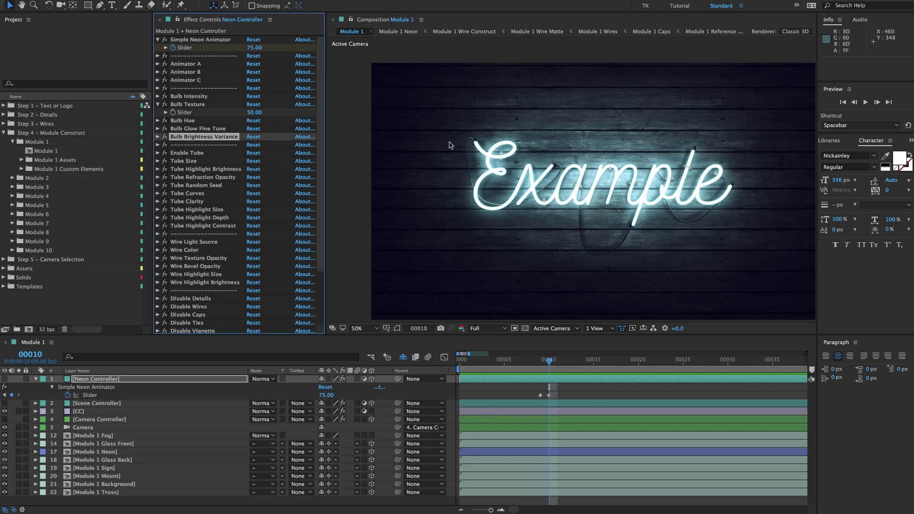
Examine the tube effects from Enable Tube to Tube Highlight Contrast and the group dividers, and collapse Bulb Texture.
left_click(217, 153)
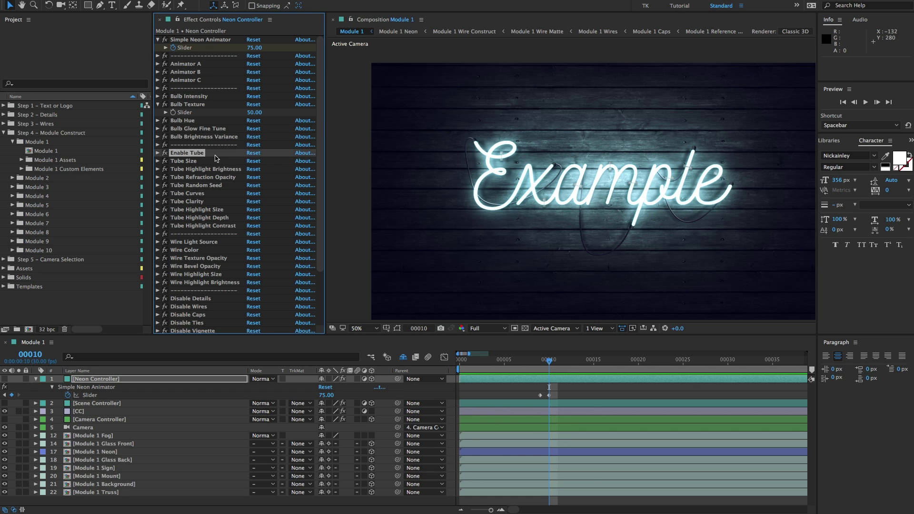
left_click(210, 225, "shift")
left_click(202, 145)
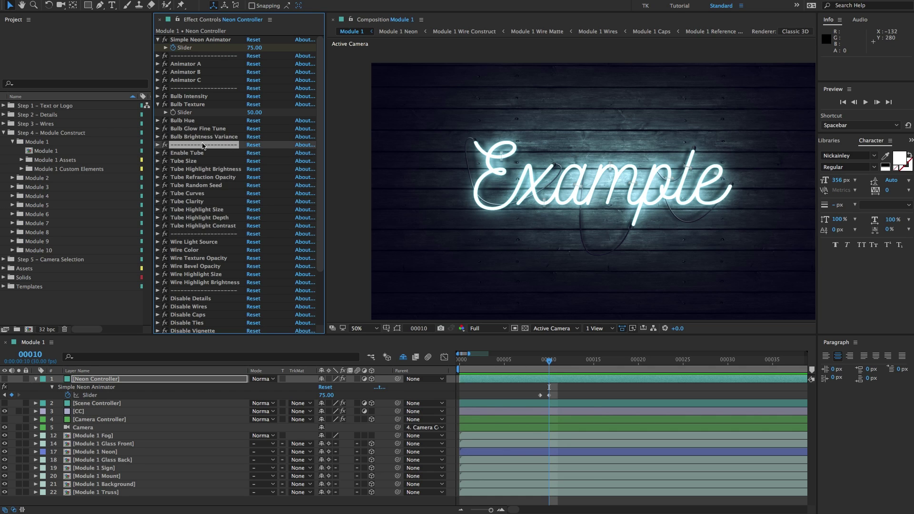
left_click(198, 89)
left_click(201, 58)
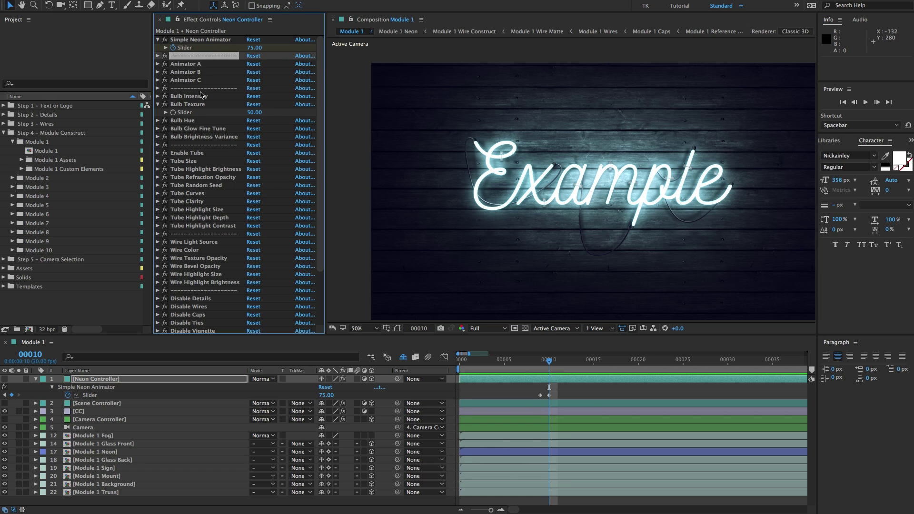
left_click(199, 90)
left_click(178, 103)
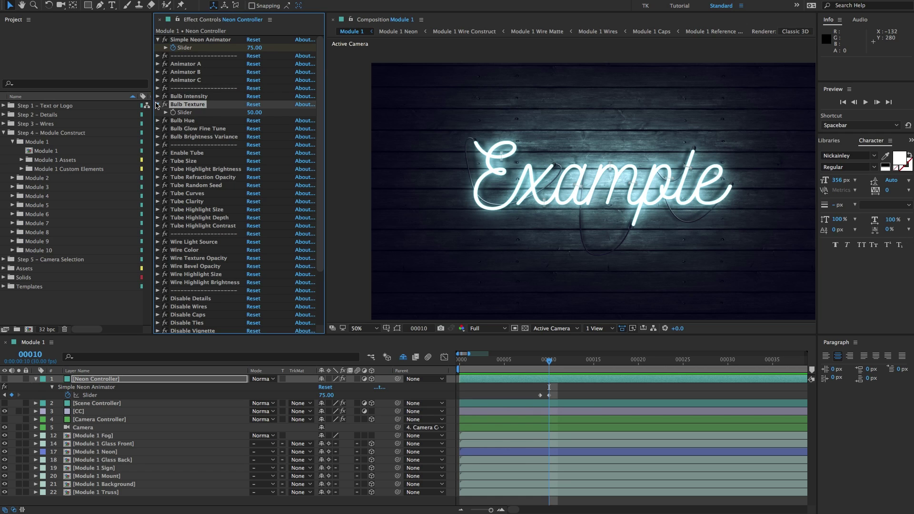
left_click(158, 105)
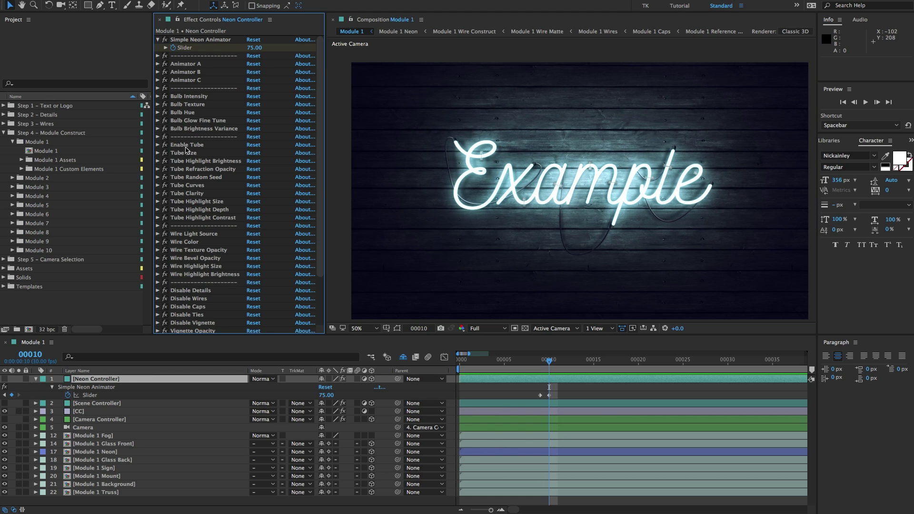
Turn on Enable Tube, inspect the glass tubing around the lettering at 100%, and select the Tube Highlight Brightness effect.
left_click(186, 148)
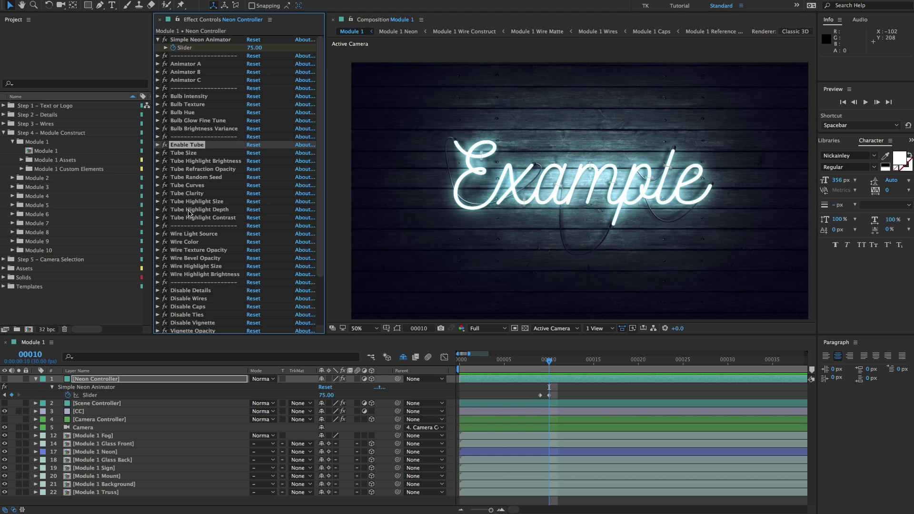
left_click(157, 145)
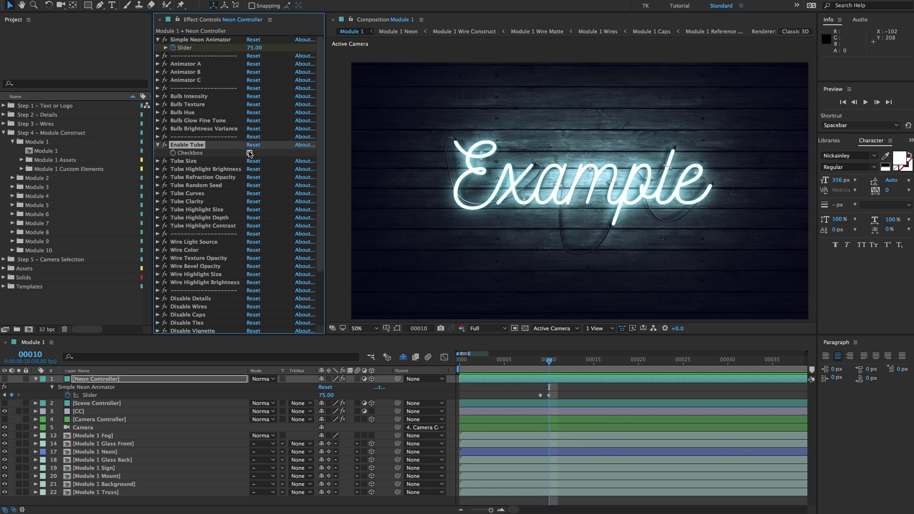
scroll(504, 162, "up", 2)
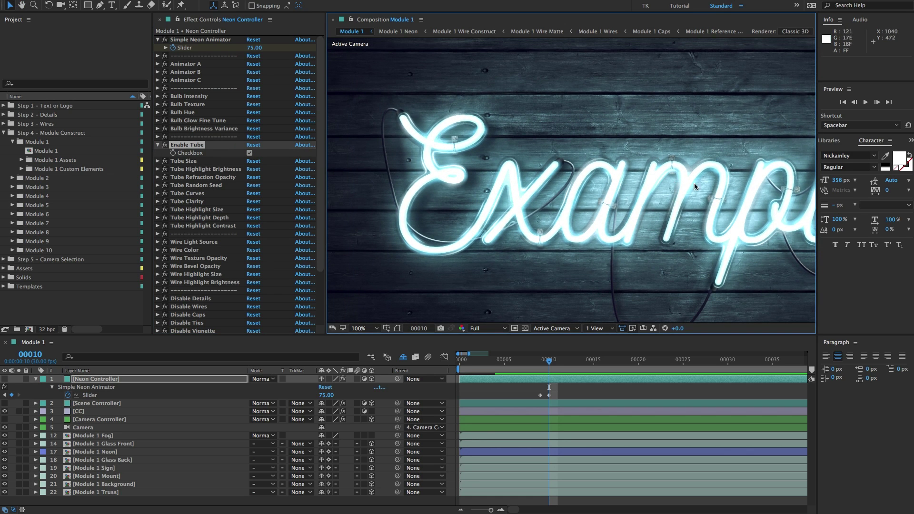
key("space")
left_click_drag(746, 196, 633, 192)
left_click(209, 169)
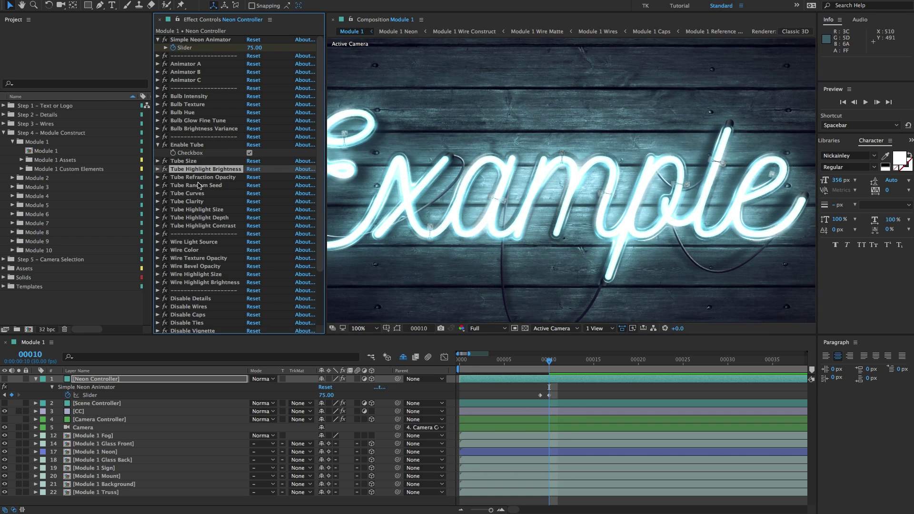
Set the Tube Random Seed slider to 25, inspect the tubing around the start of the lettering, and collapse the effect.
left_click(199, 185)
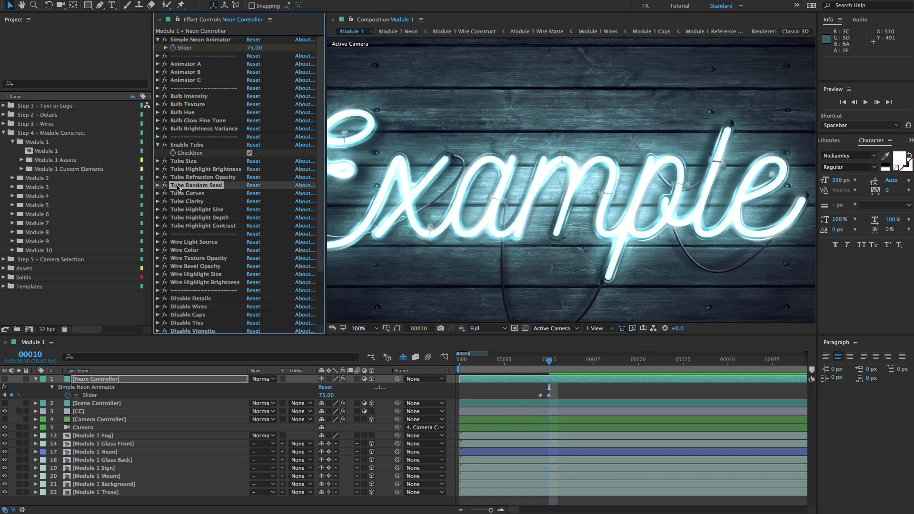
left_click(158, 185)
left_click(254, 193)
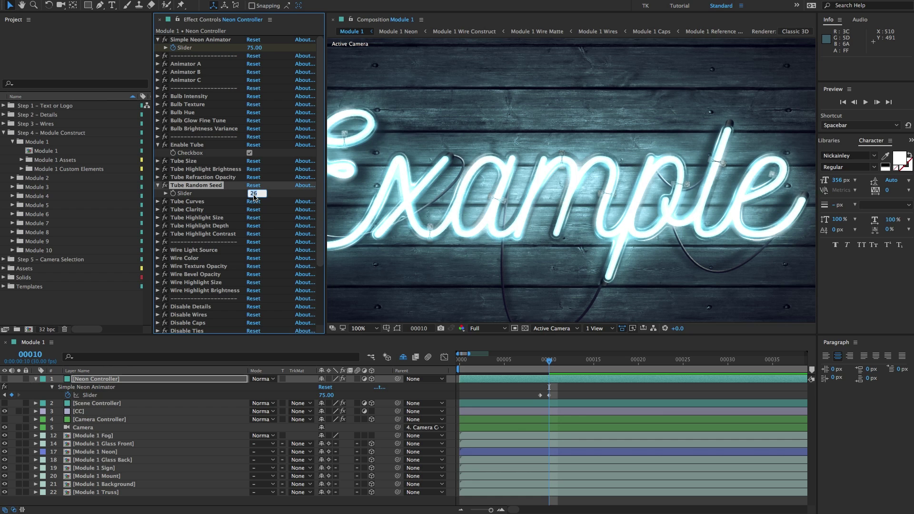
type("25")
key("Return")
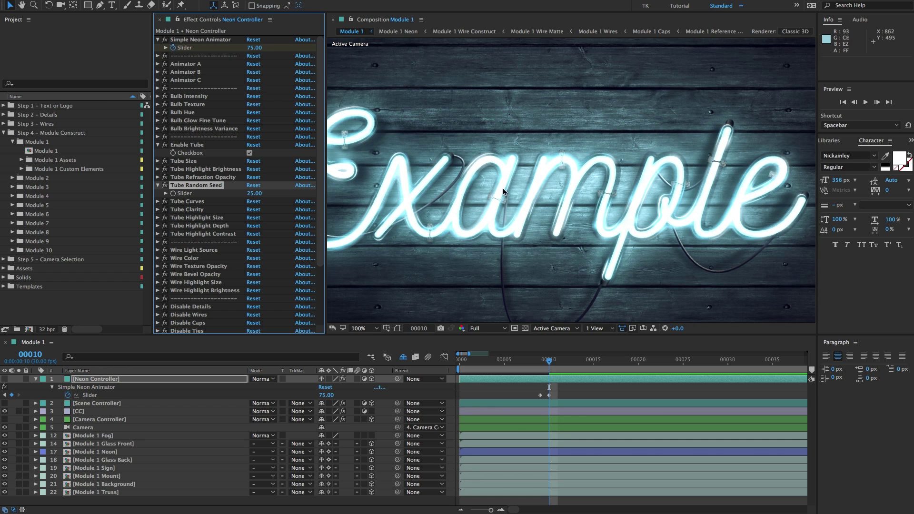
key("h")
left_click_drag(482, 184, 591, 175)
key("v")
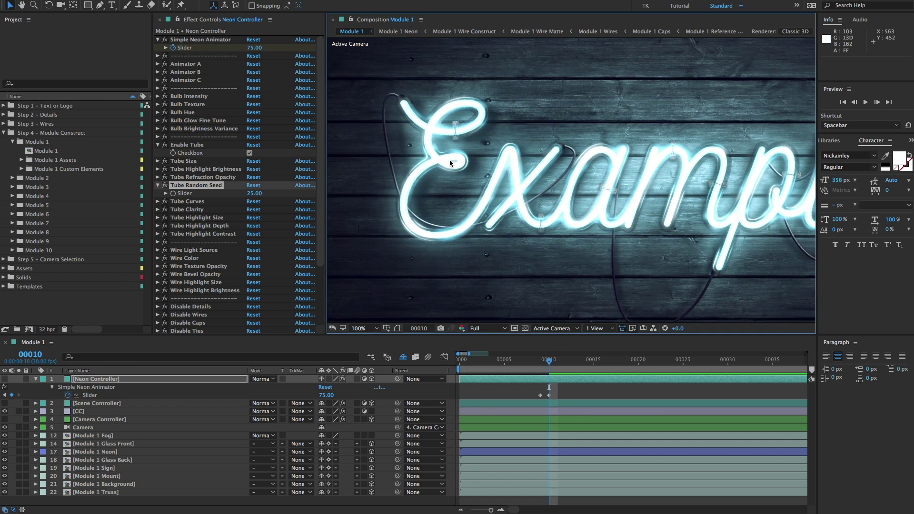
left_click(192, 186)
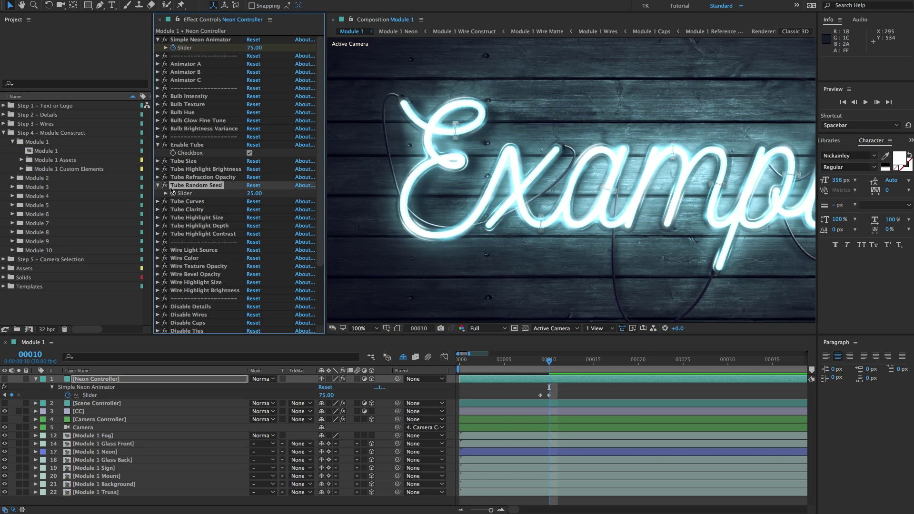
left_click(158, 186)
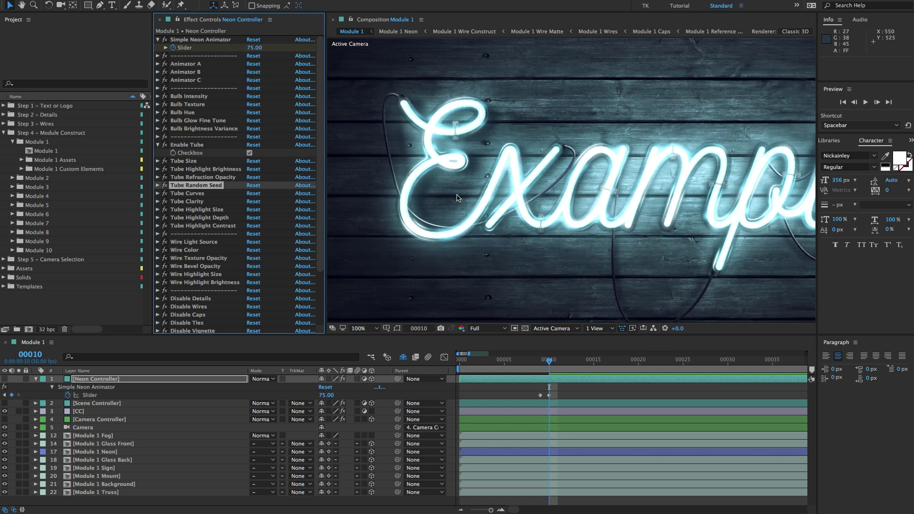
Turn off Enable Tube on the Neon Controller and collapse that effect.
left_click(101, 420)
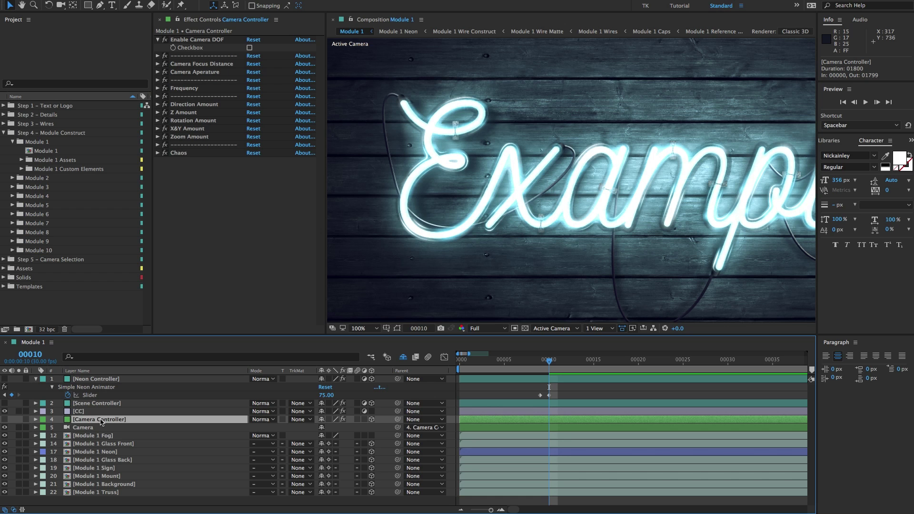
left_click(99, 379)
left_click(249, 153)
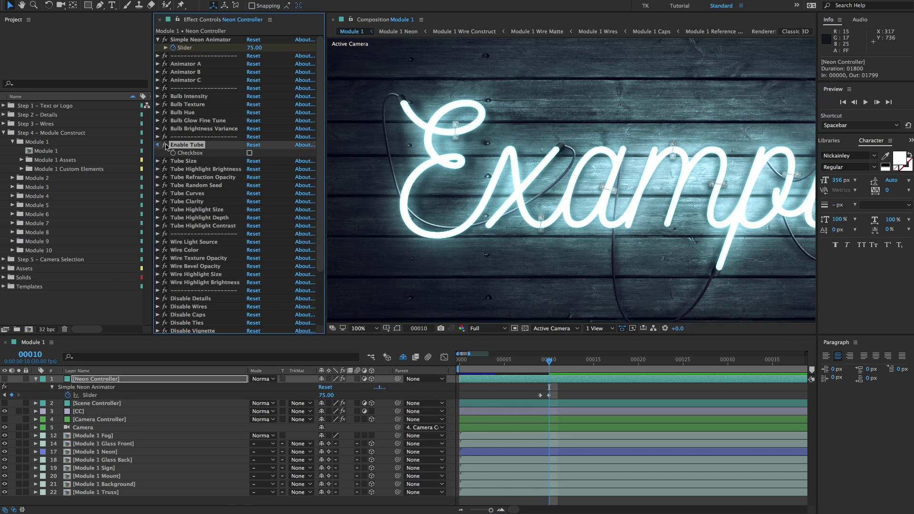
left_click(158, 145)
Select the effects from Wire Light Source to Wire Highlight Brightness as a group and examine the wires behind the lettering.
left_click(194, 250)
scroll(198, 242, "down", 1)
left_click(198, 224)
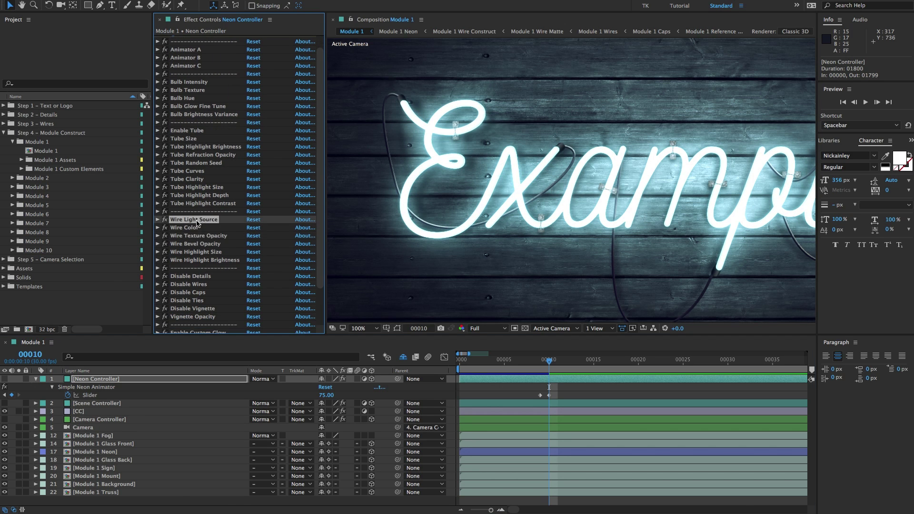
left_click(196, 259, "shift")
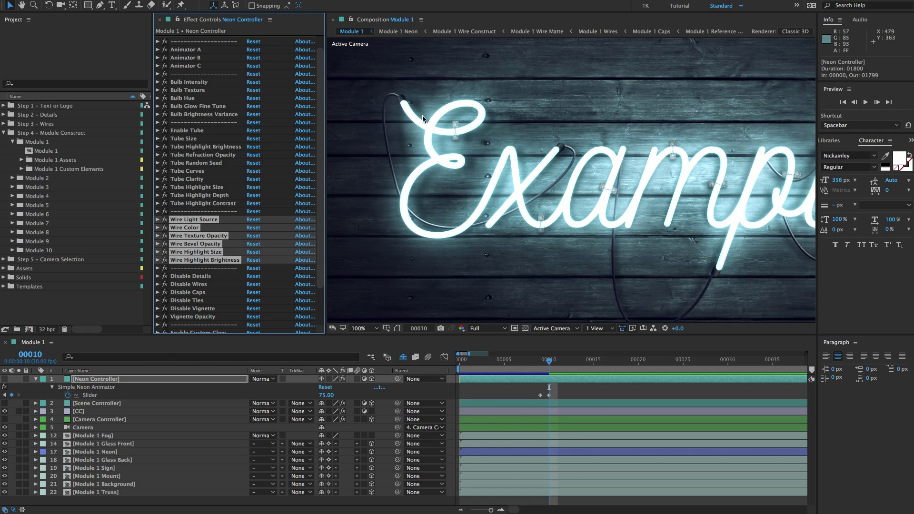
left_click(277, 189)
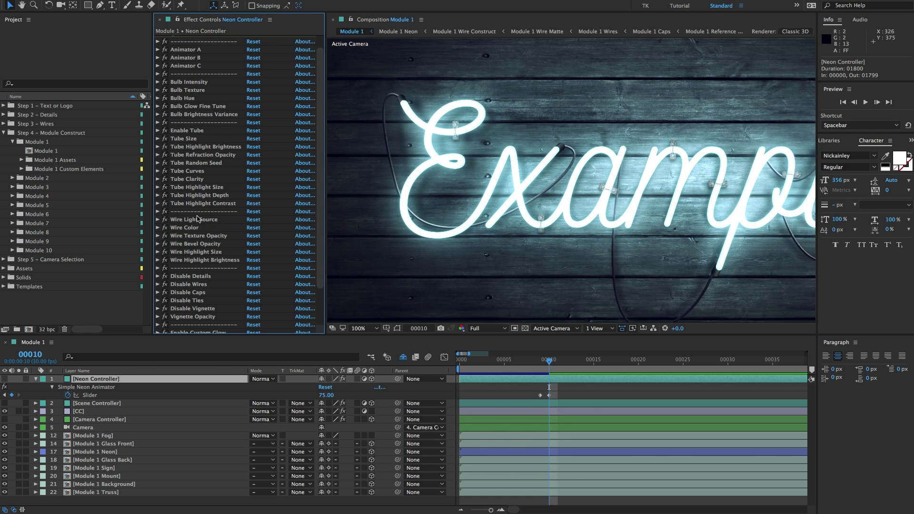
Go through each wire effect individually, from Wire Light Source to Wire Highlight Brightness, with the sign at 100%.
left_click(184, 221)
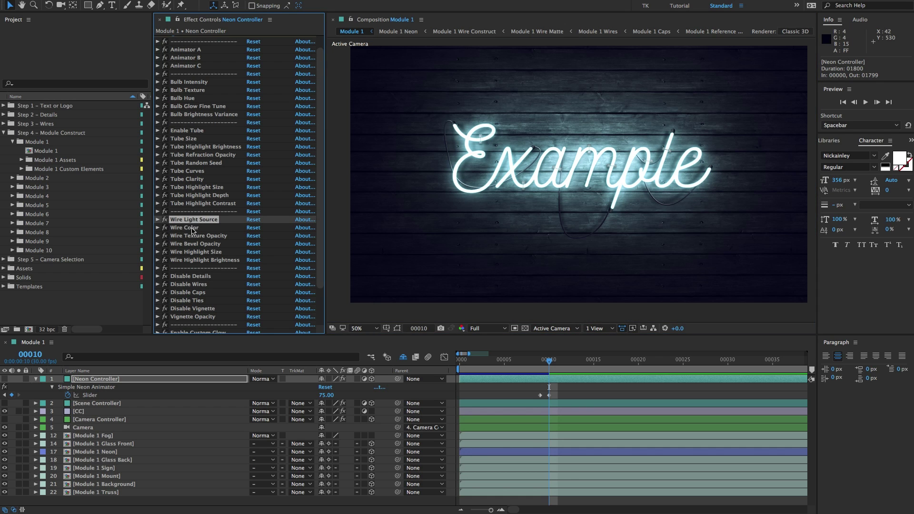
key("slash")
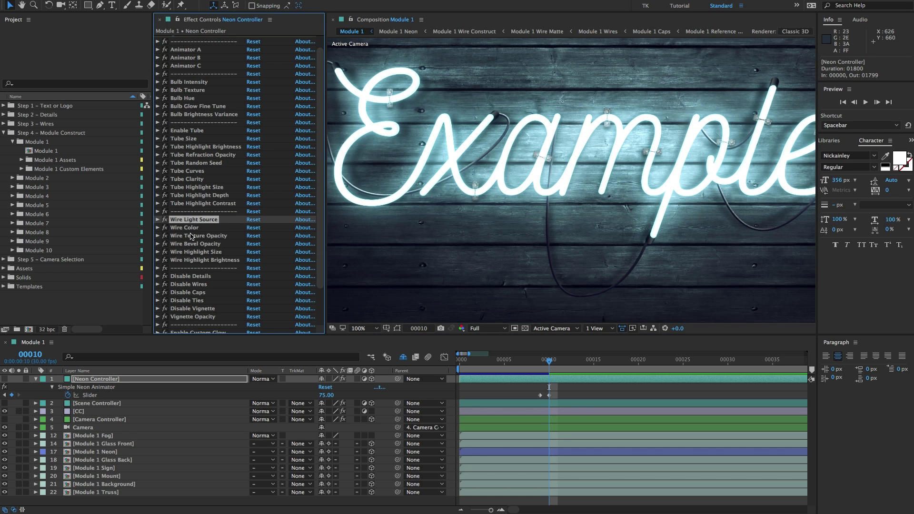
left_click(192, 228)
left_click(195, 236)
left_click(206, 244)
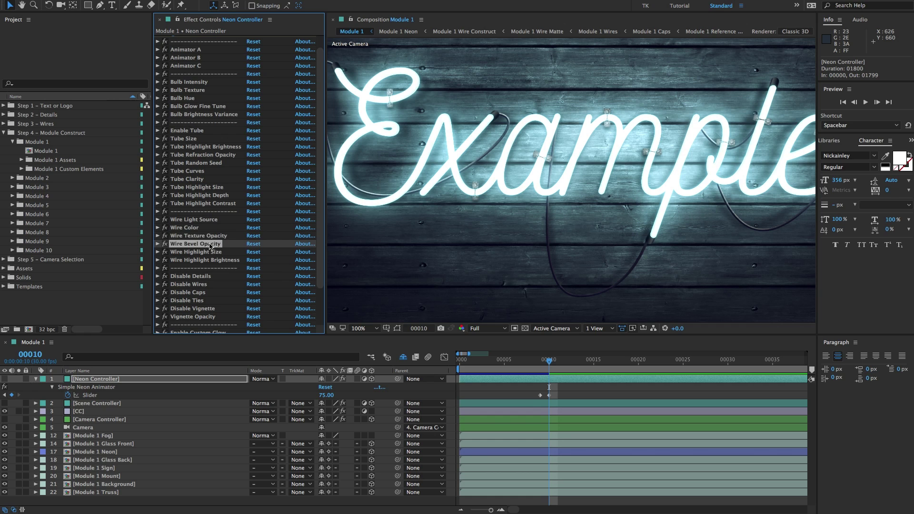
left_click(208, 252)
left_click(210, 261)
Examine the effects from Disable Details to Disable Vignette, and select Vignette Opacity while viewing the whole sign.
scroll(205, 233, "down", 1)
scroll(203, 231, "down", 1)
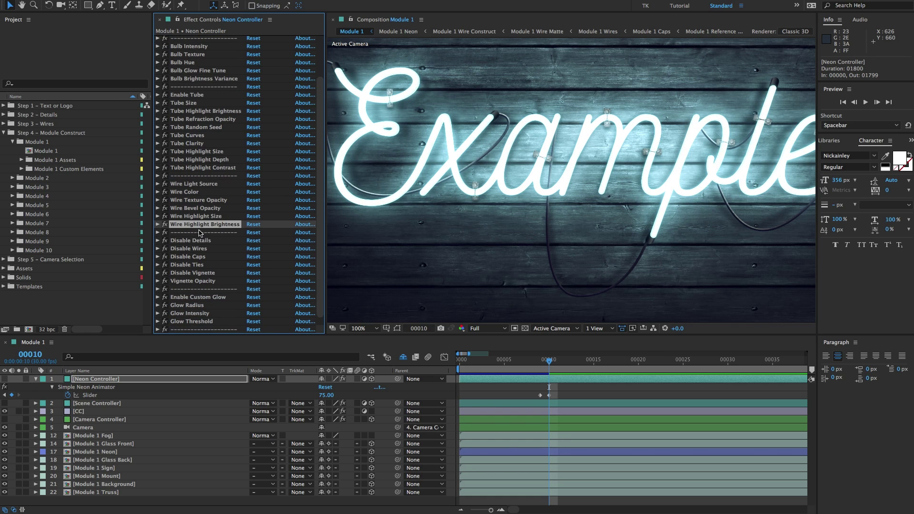
left_click(193, 241)
left_click(198, 273, "shift")
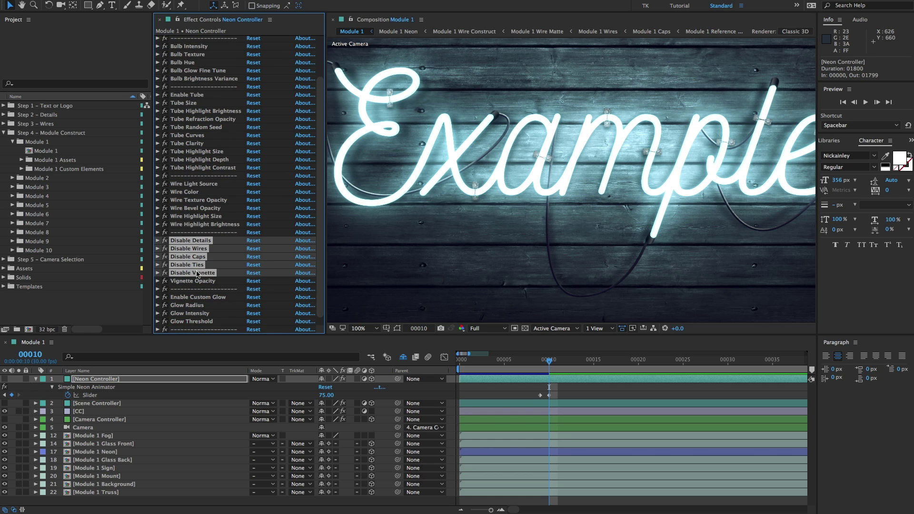
left_click(199, 239)
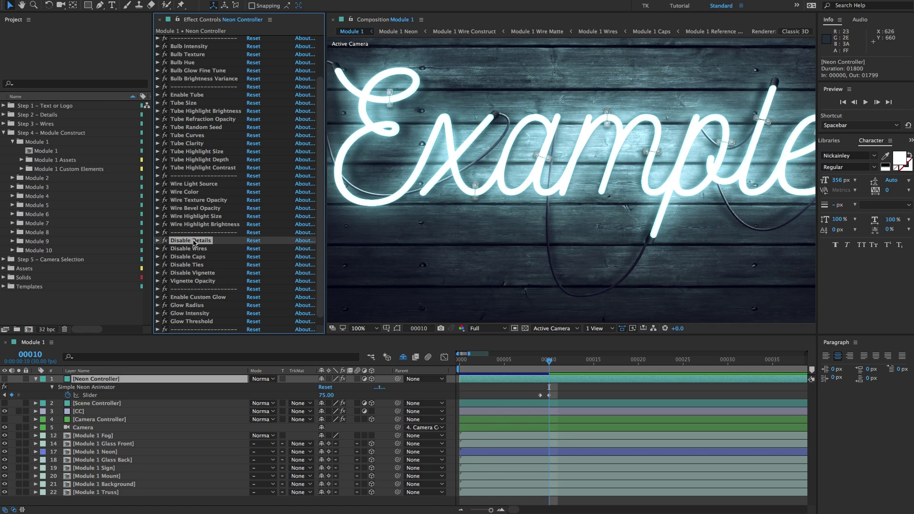
left_click(199, 248)
left_click(206, 257)
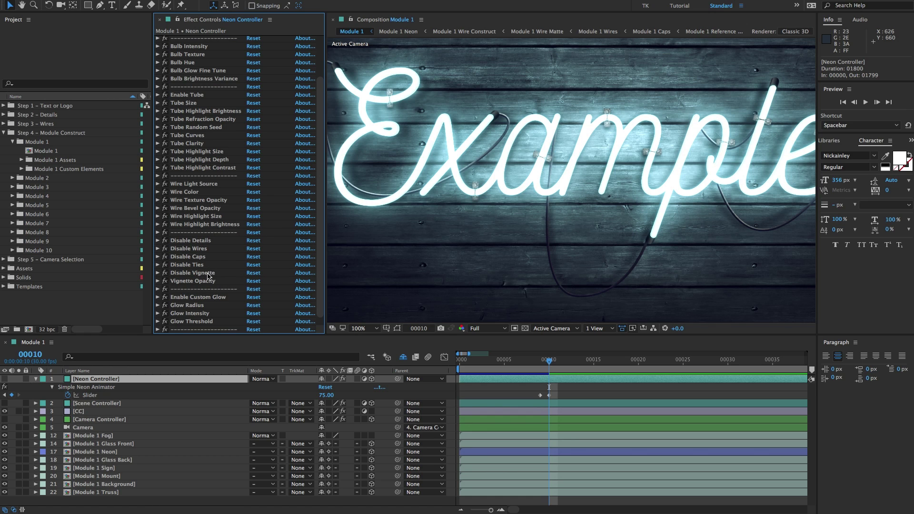
scroll(717, 102, "down", 3)
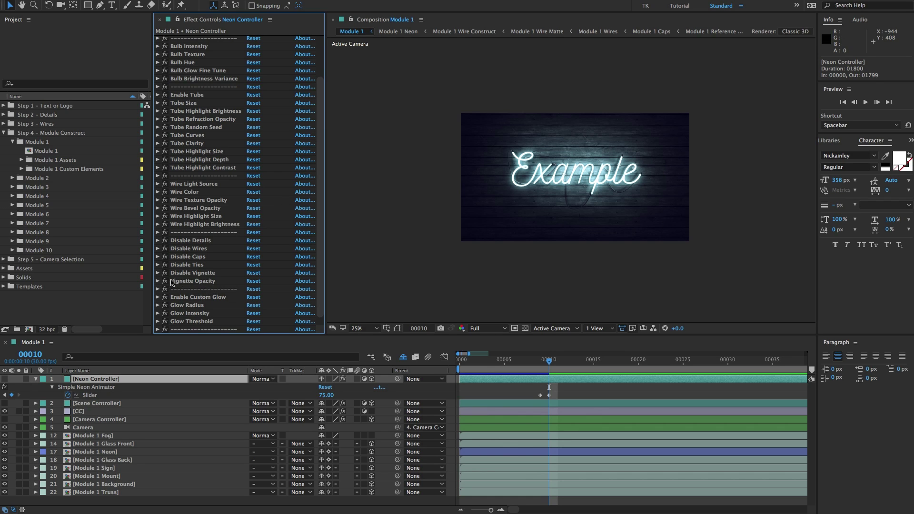
left_click(186, 282)
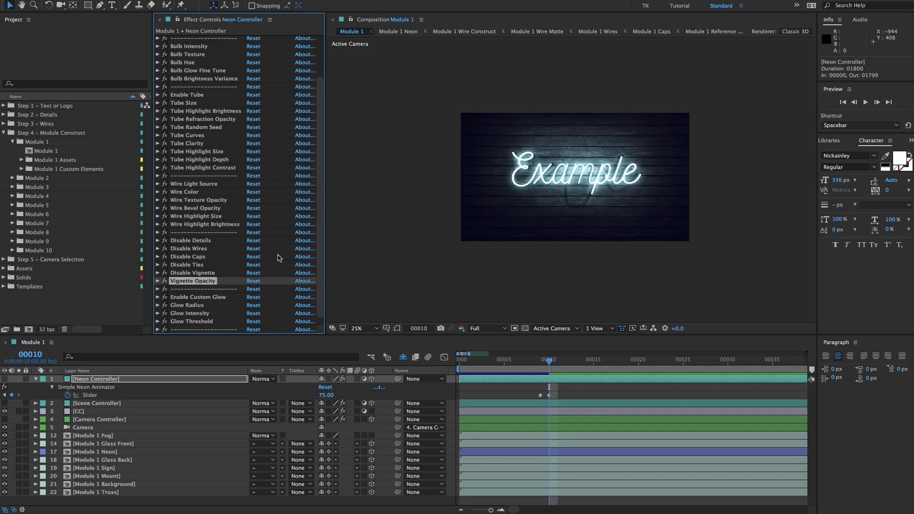
Examine the custom glow effects from Enable Custom Glow to Glow Threshold with the lettering at 100%, and clear the selection.
scroll(279, 257, "down", 1)
left_click(199, 289)
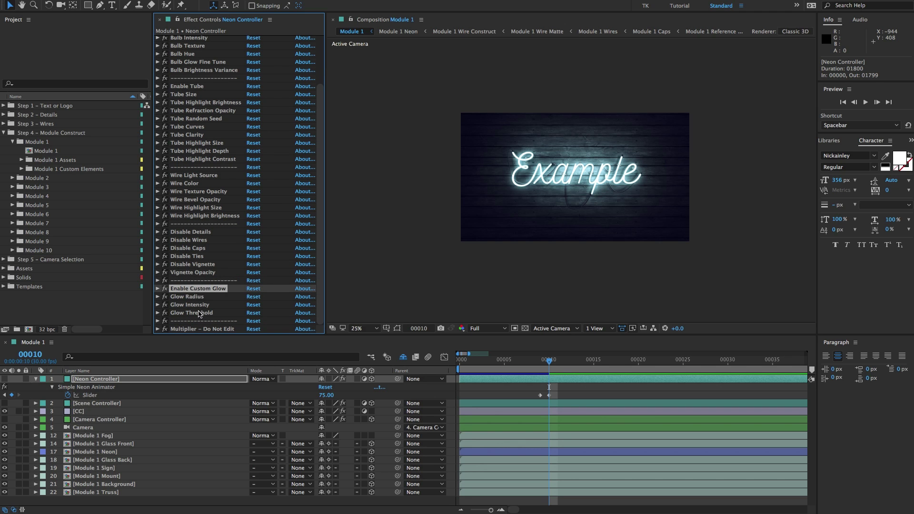
left_click(199, 312, "shift")
key("slash")
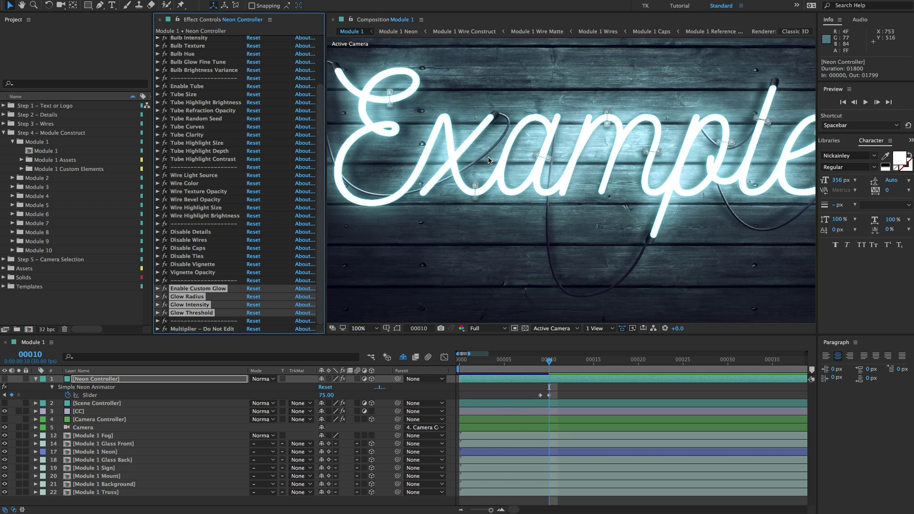
key("super+shift+a")
Show the Scene Controller's effects and select Enable Quick Edit Mode while viewing the full scene.
left_click(105, 379)
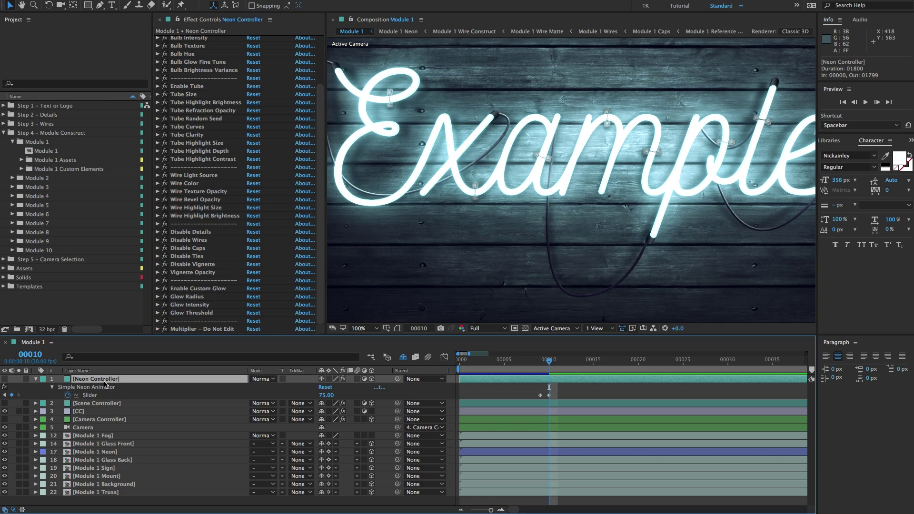
left_click(95, 409)
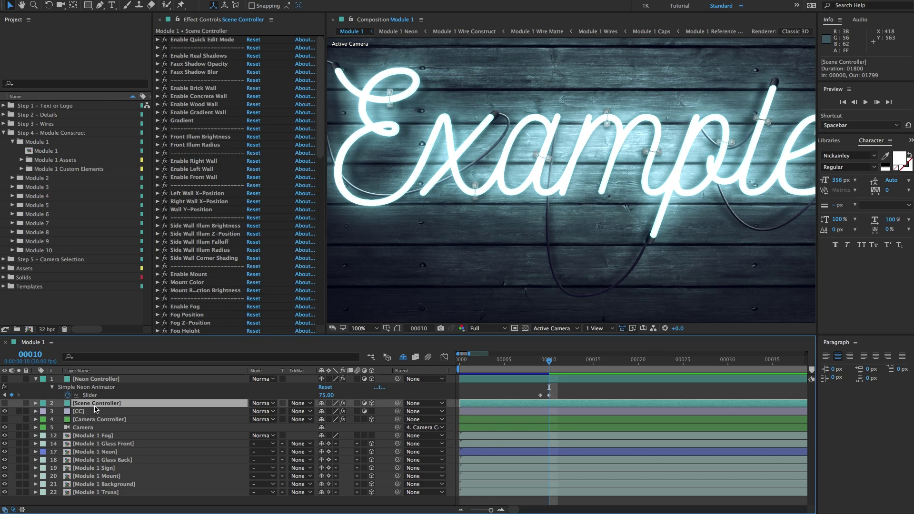
left_click(199, 41)
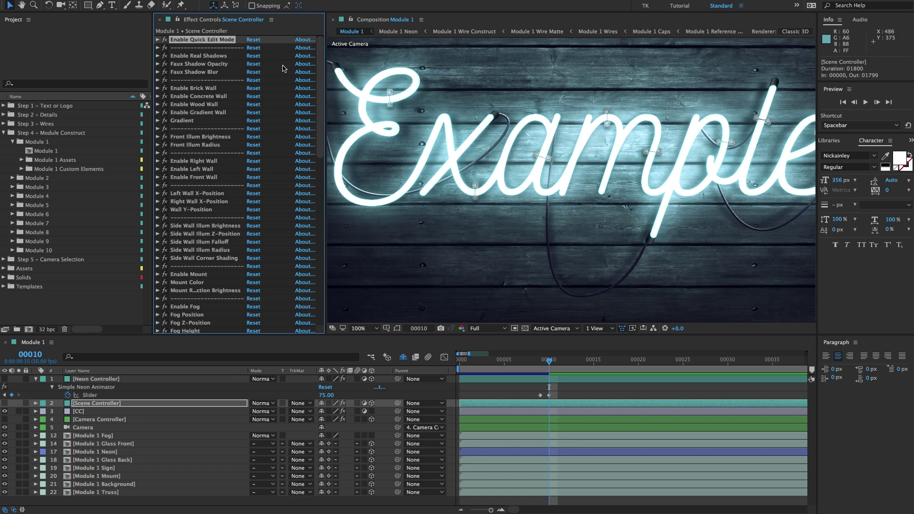
scroll(533, 121, "down", 2)
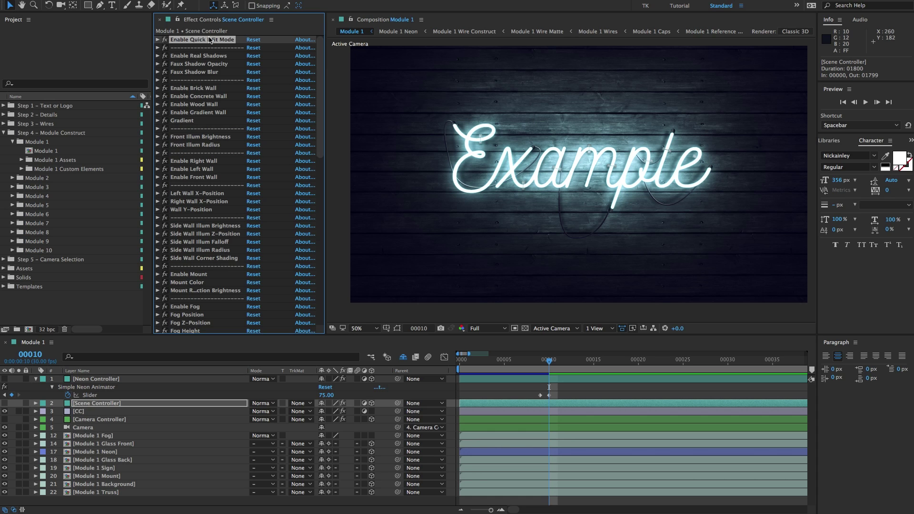
Examine the Enable Real Shadows and Faux Shadow Opacity effects against the wire and lettering shadows on the wall.
left_click(201, 56)
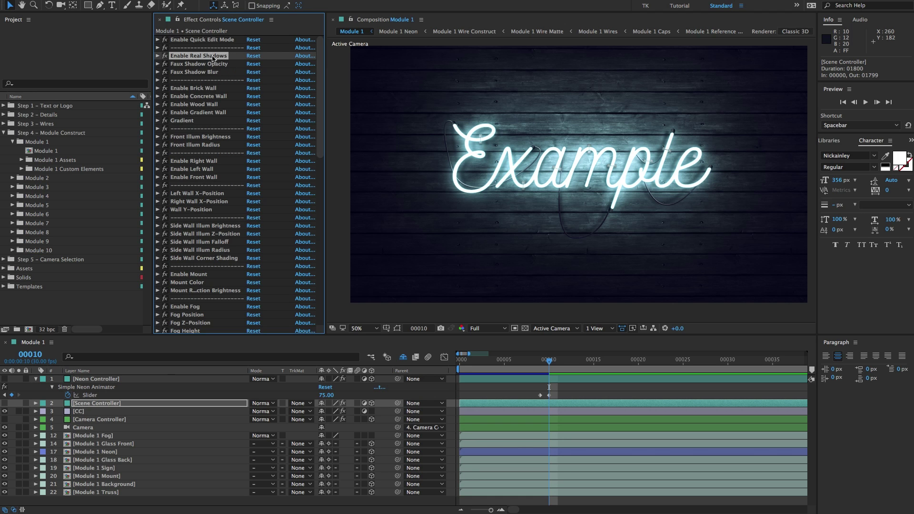
scroll(523, 147, "up", 2)
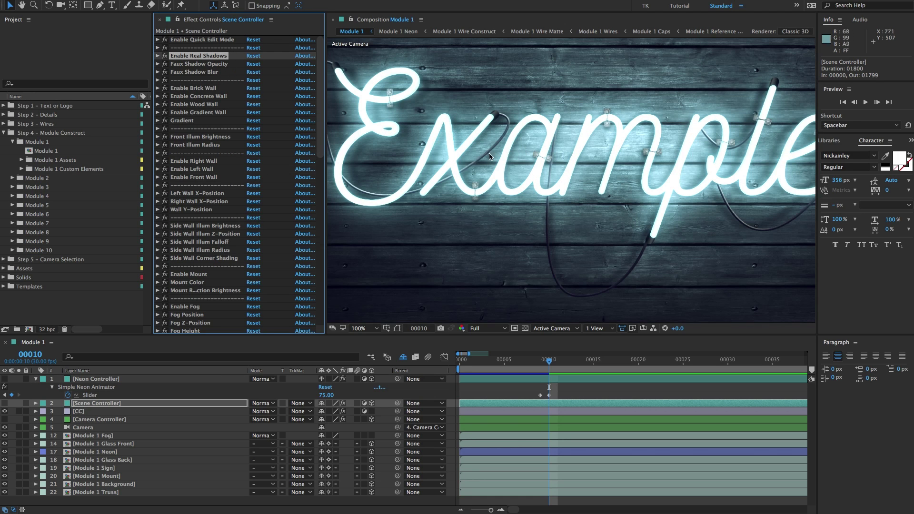
left_click_drag(489, 153, 547, 186)
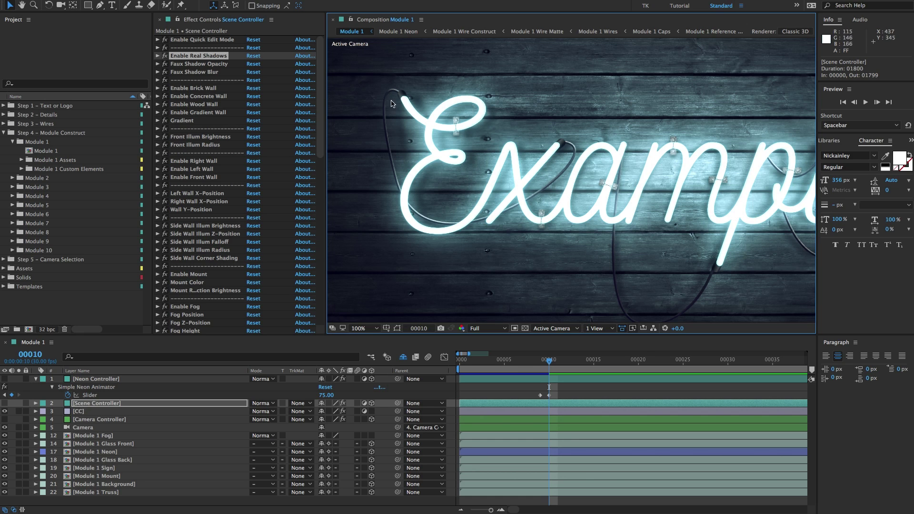
left_click(209, 57)
left_click(158, 56)
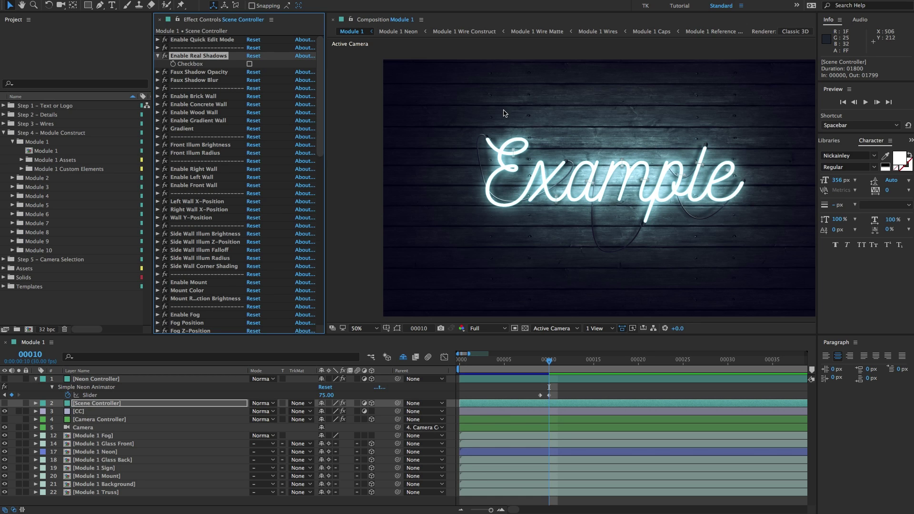
left_click(158, 56)
left_click(196, 64)
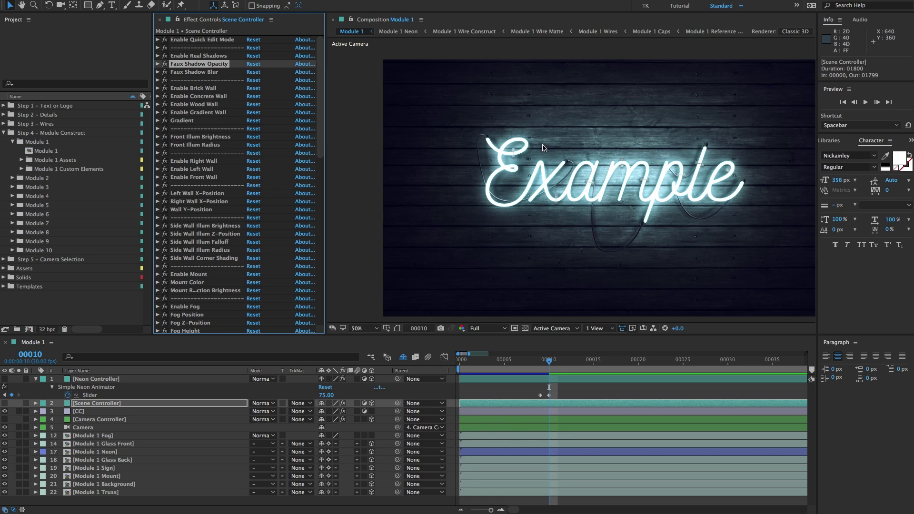
scroll(583, 178, "up", 2)
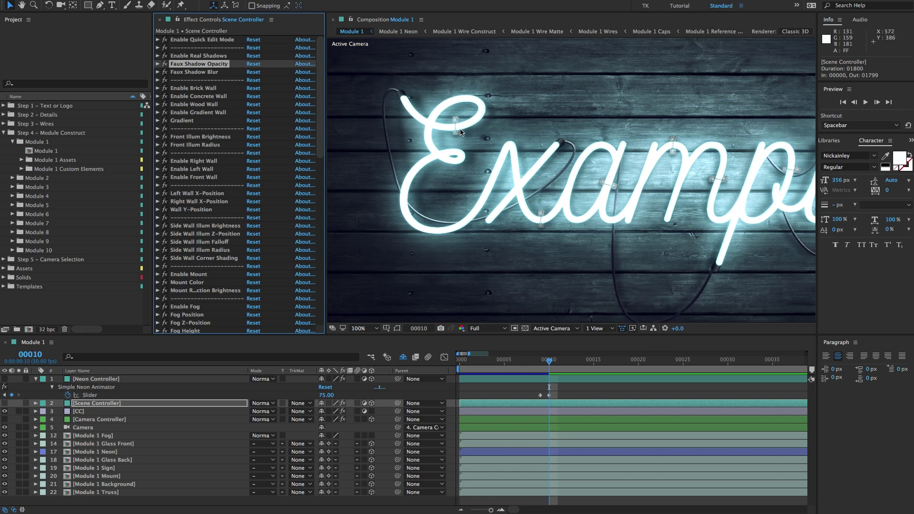
Switch the background from the wood wall to the brick wall and view the whole sign against it.
scroll(200, 83, "down", 1)
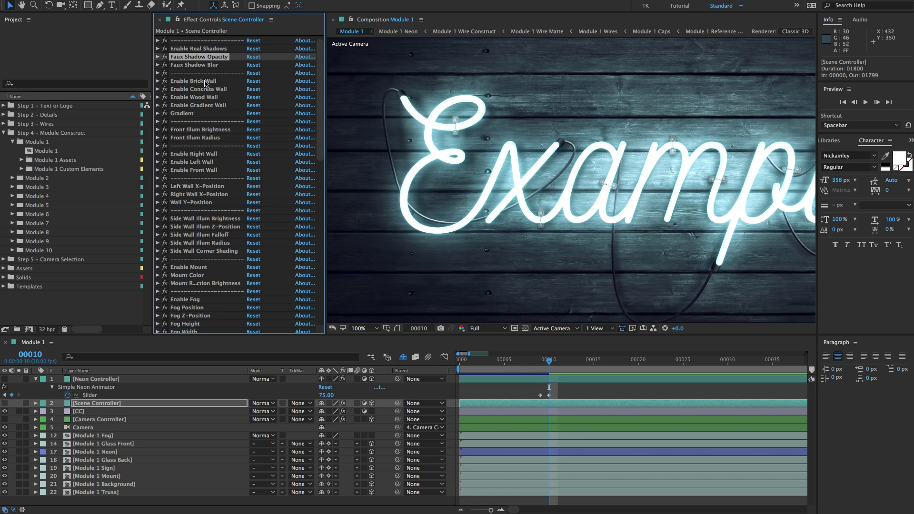
left_click(202, 81)
left_click(184, 113, "shift")
left_click(188, 82)
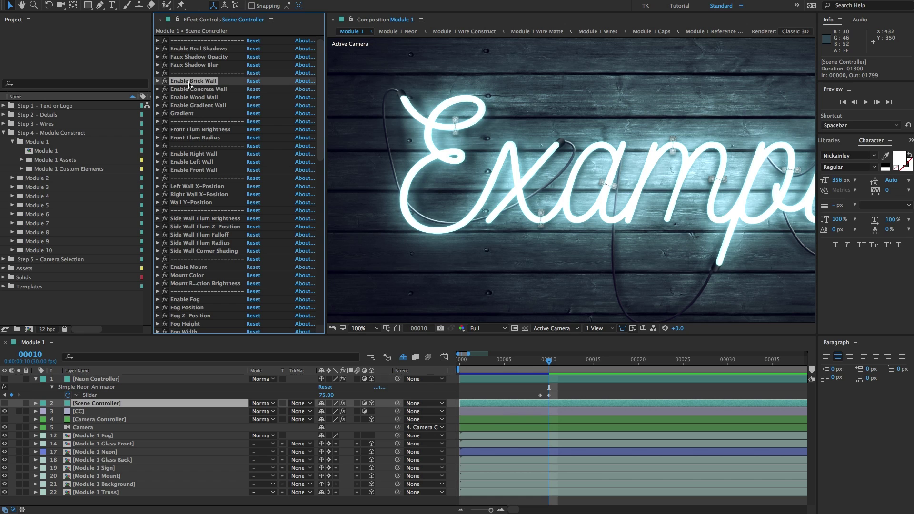
left_click(157, 81)
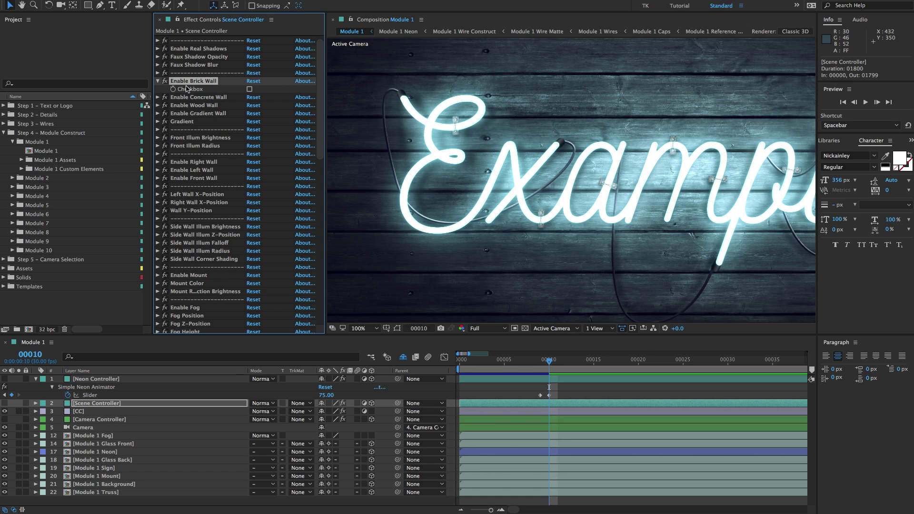
left_click(187, 105)
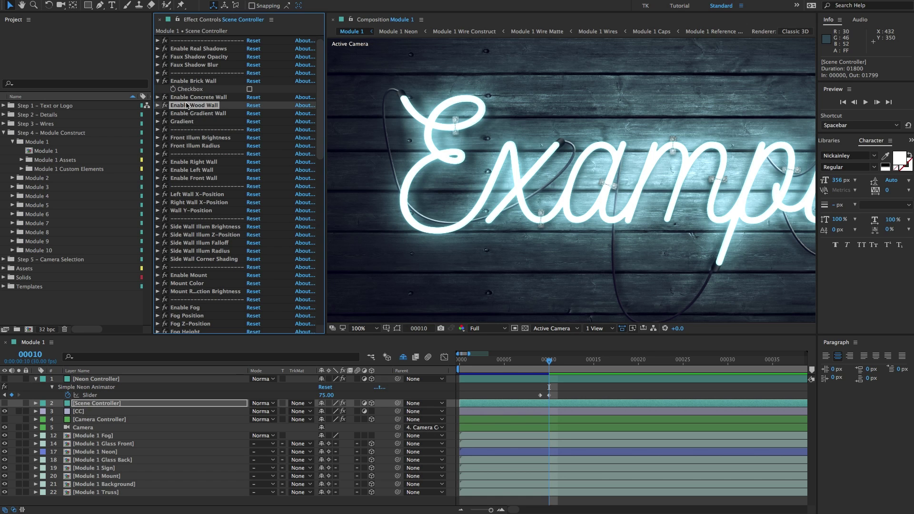
left_click(157, 105)
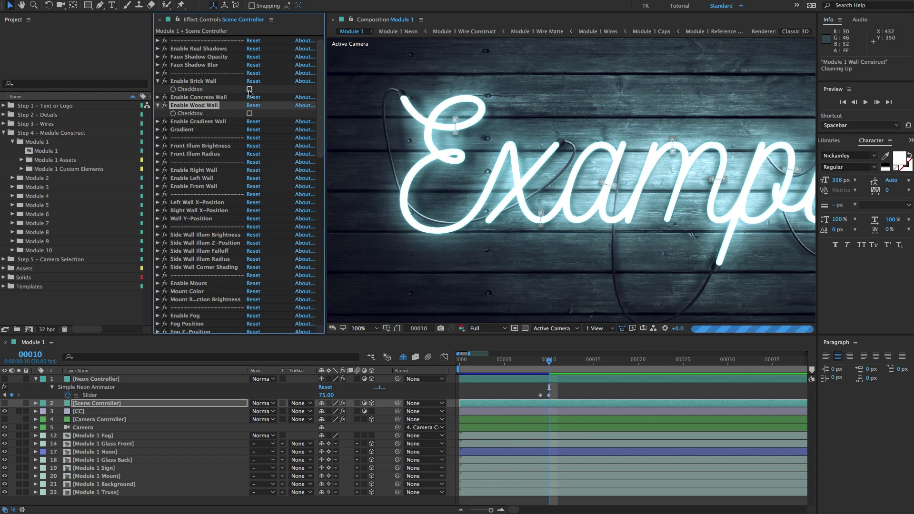
left_click(249, 89)
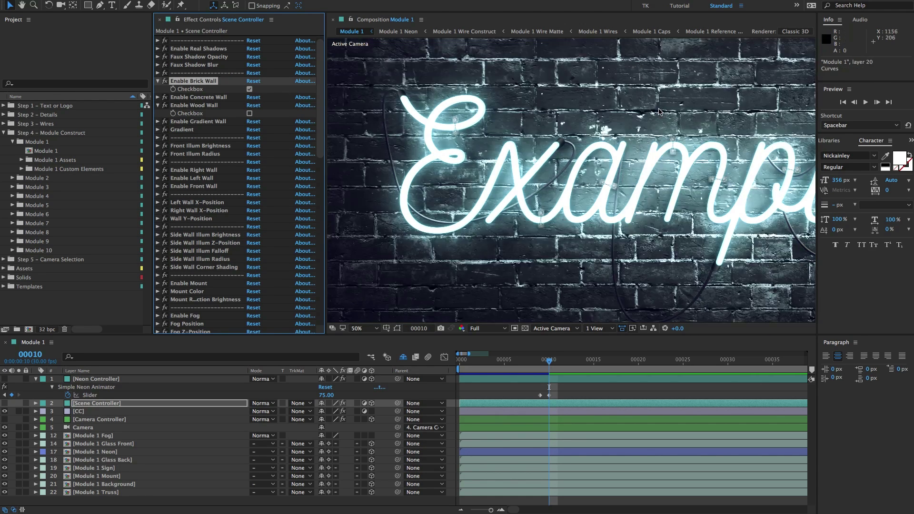
scroll(669, 129, "down", 1)
key("space")
left_click_drag(670, 147, 625, 148)
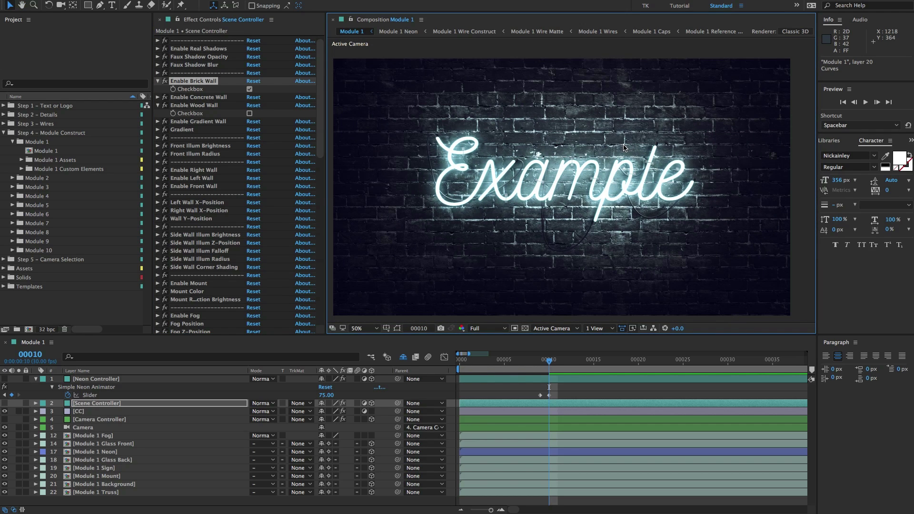
Switch the background from the brick wall to the gradient wall and show the Gradient effect's settings.
left_click(205, 122)
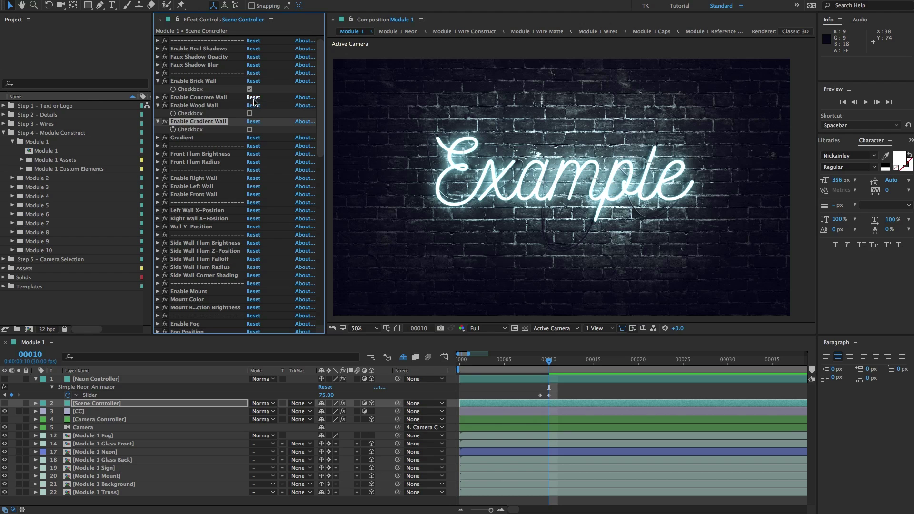
left_click(249, 129)
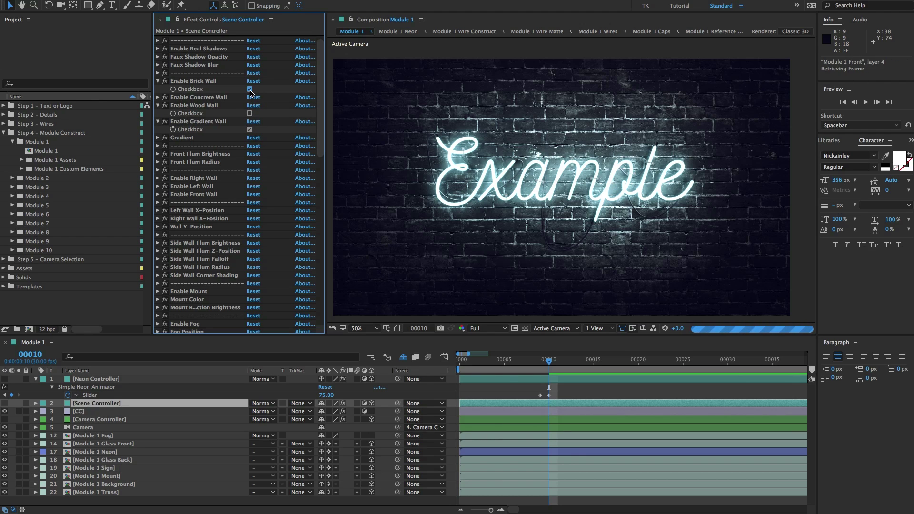
left_click(249, 89)
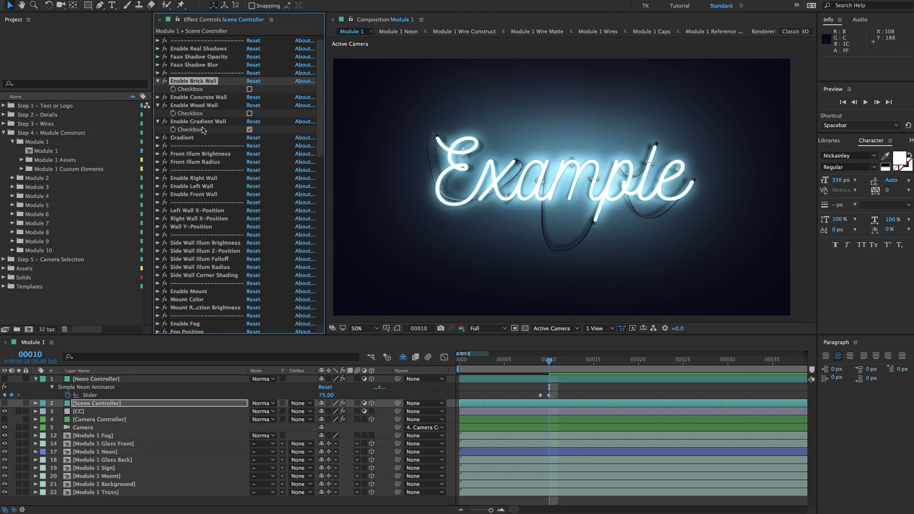
left_click(184, 139)
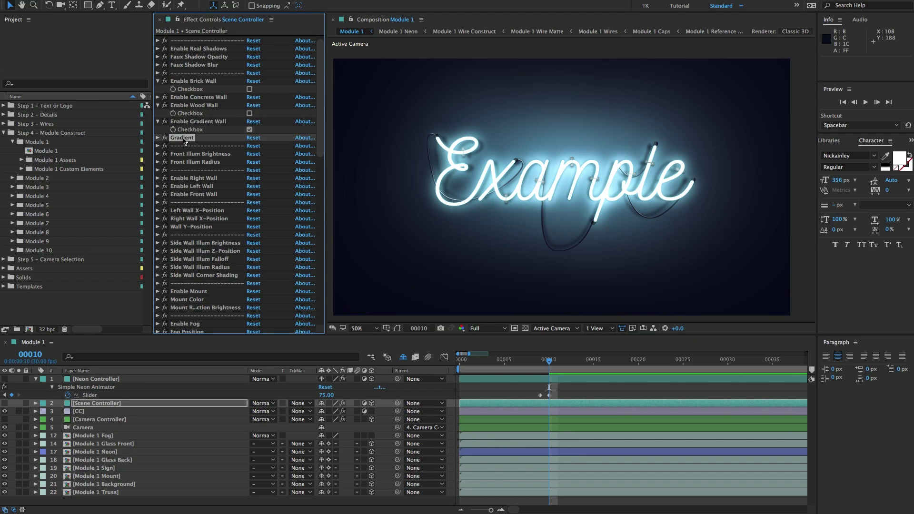
left_click(157, 138)
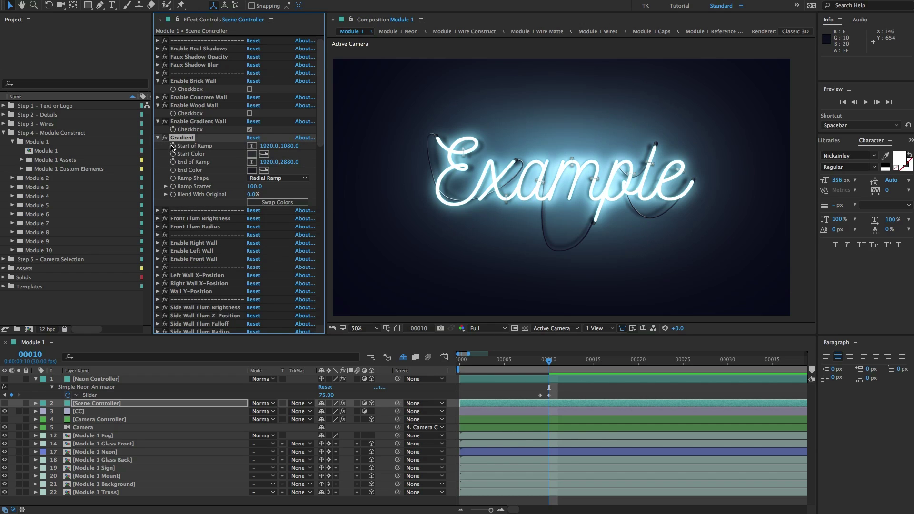
Enable the wood wall again, disable the gradient wall, and collapse the wall effects.
left_click(249, 114)
left_click(250, 129)
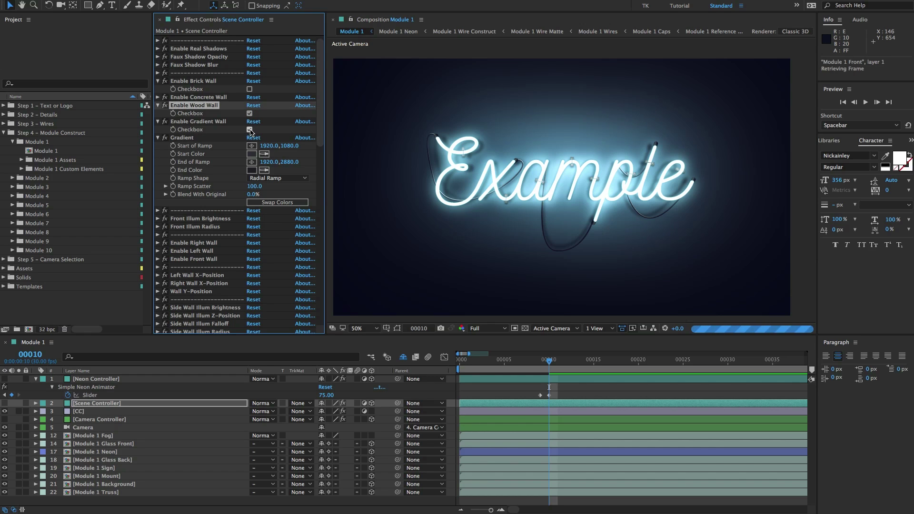
left_click(158, 105)
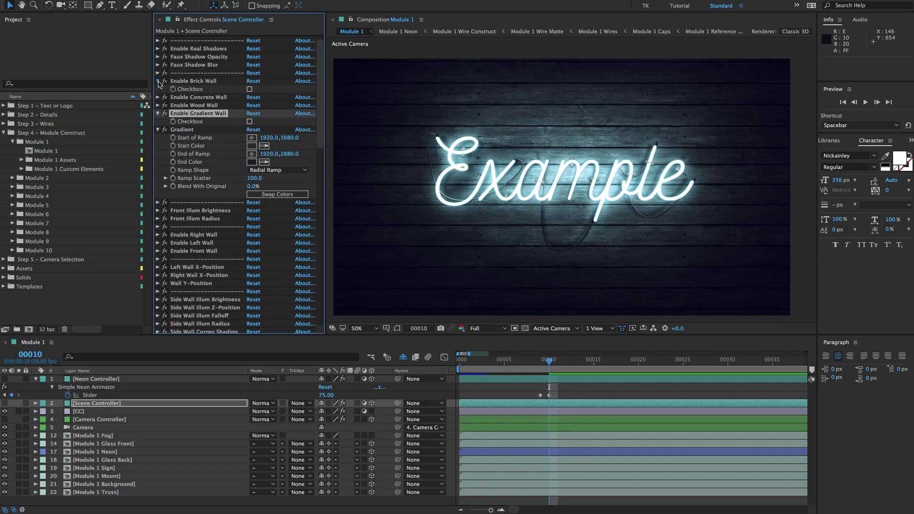
left_click(158, 81)
left_click(158, 105)
left_click(158, 114)
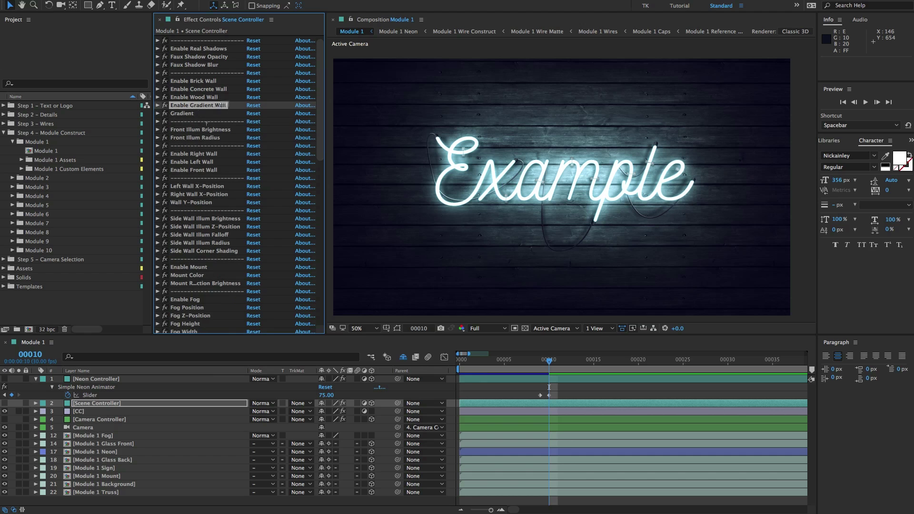
Examine the Front Illum Brightness and Front Illum Radius effects against the light on the wall behind the lettering.
left_click(200, 130)
left_click(207, 138, "shift")
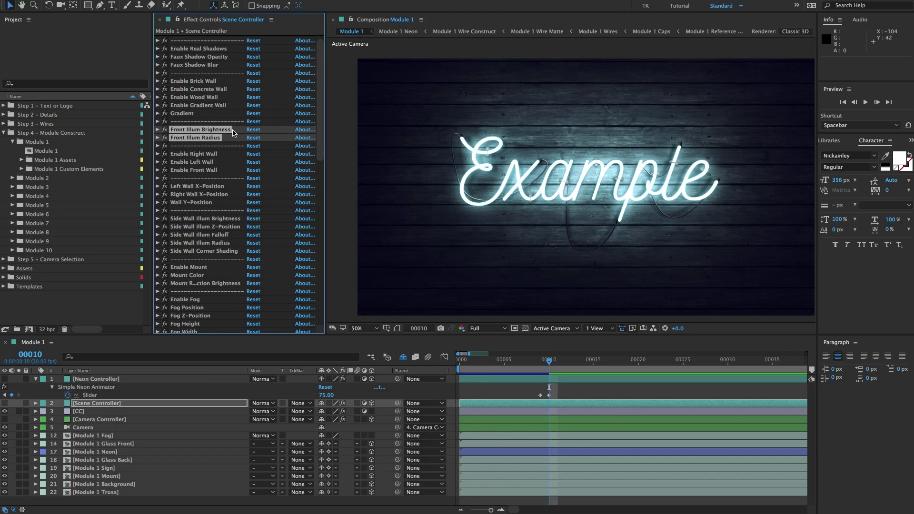
scroll(611, 188, "up", 2)
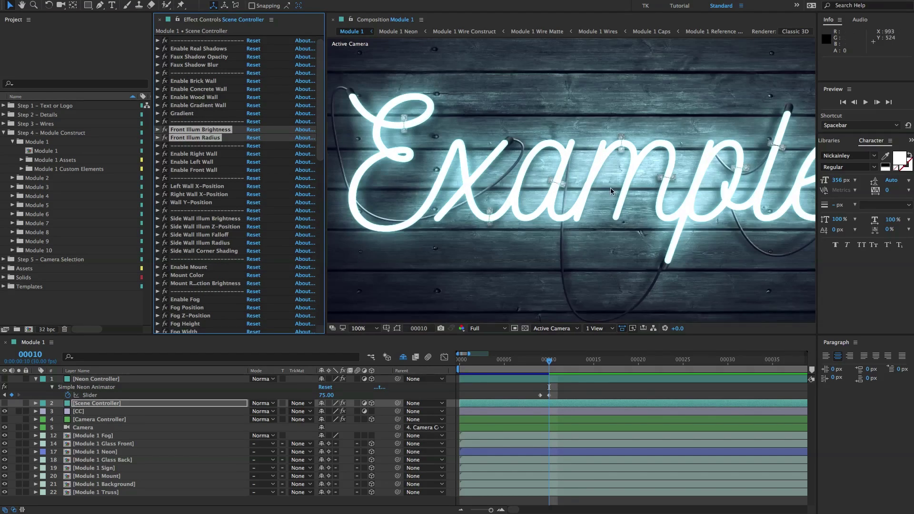
key("h")
key("v")
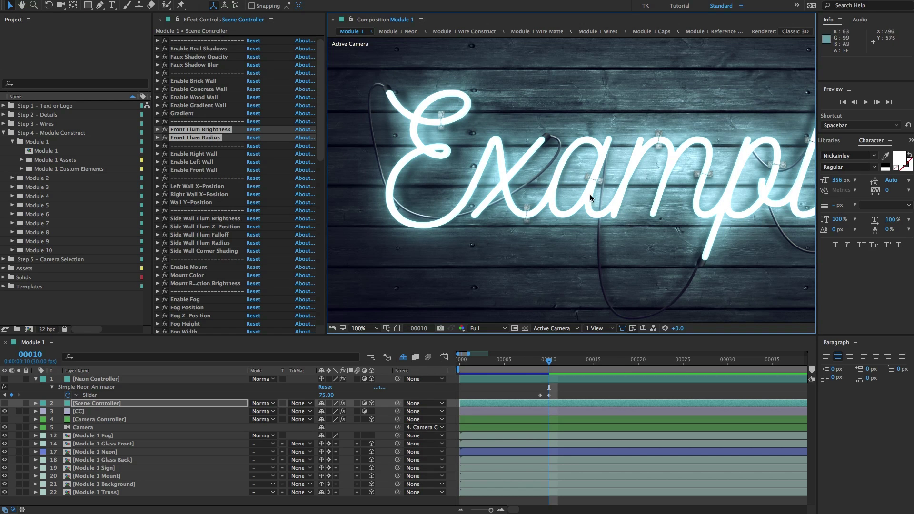
scroll(470, 88, "down", 2)
scroll(471, 88, "up", 2)
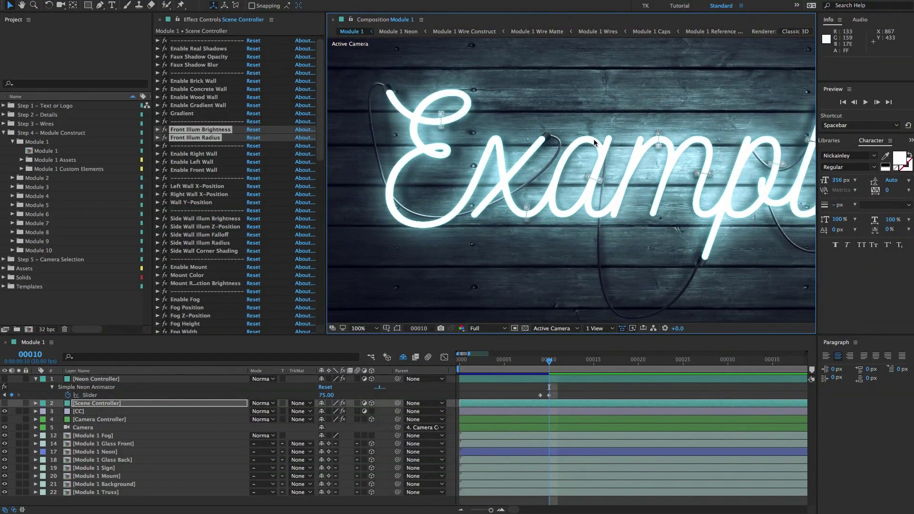
scroll(561, 163, "down", 2)
scroll(561, 163, "up", 2)
Try a Front Illum Brightness of 20 and view the whole sign.
left_click(237, 107)
left_click(212, 128)
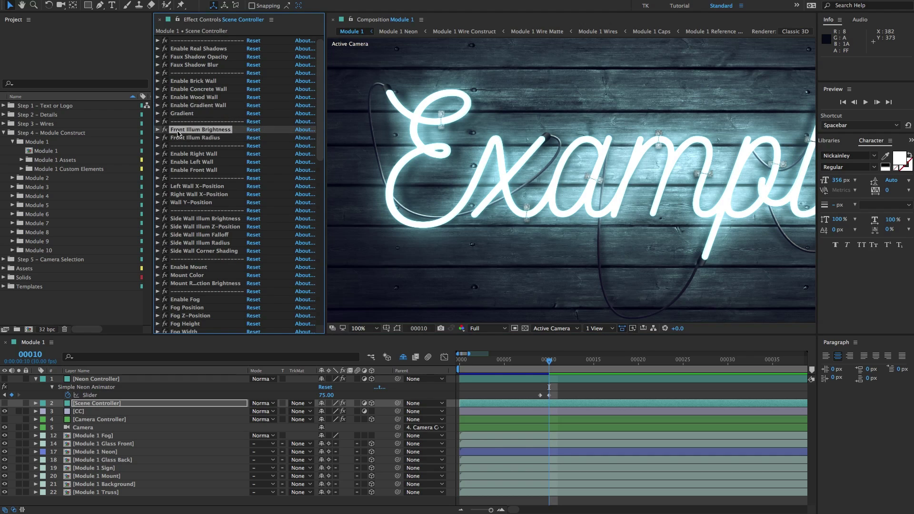
left_click(158, 129)
left_click(249, 137)
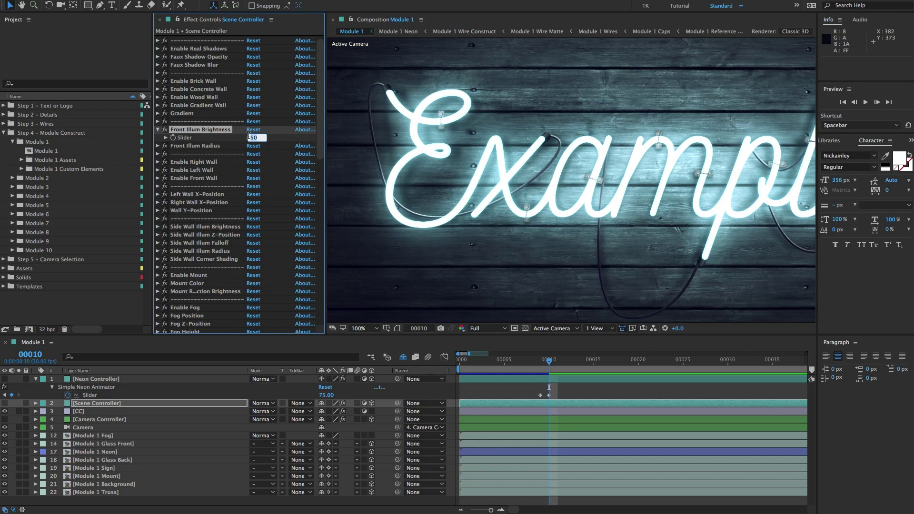
type("20")
key("Return")
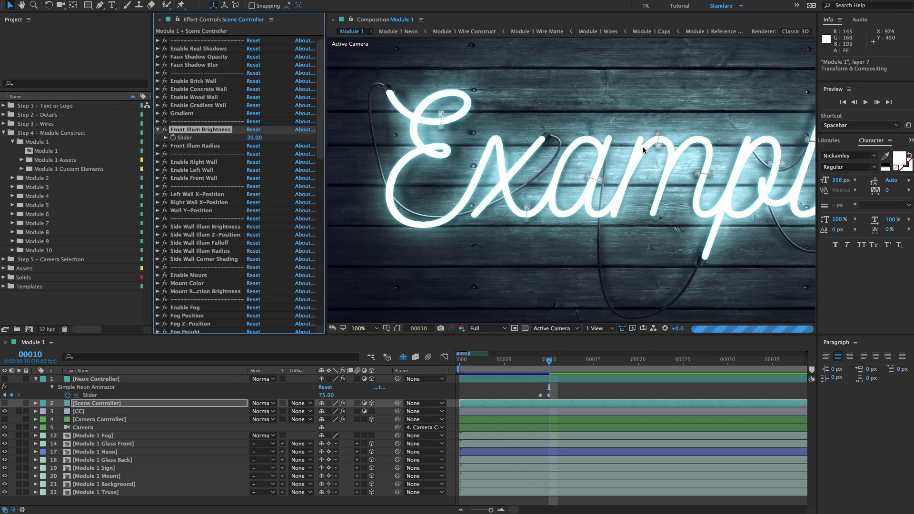
scroll(626, 150, "down", 3)
scroll(641, 165, "up", 1)
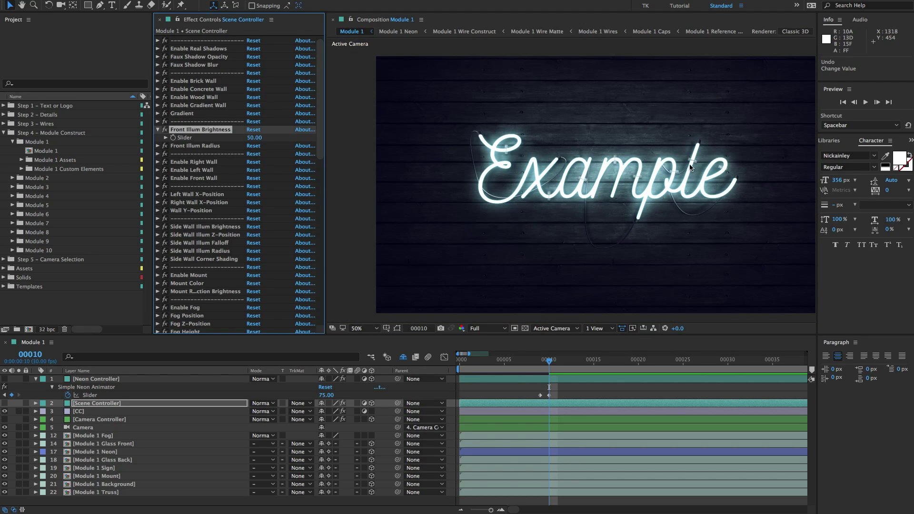
Undo the Front Illum Brightness change, select Front Illum Radius, and collapse the brightness settings.
key("ctrl+z")
left_click(208, 147)
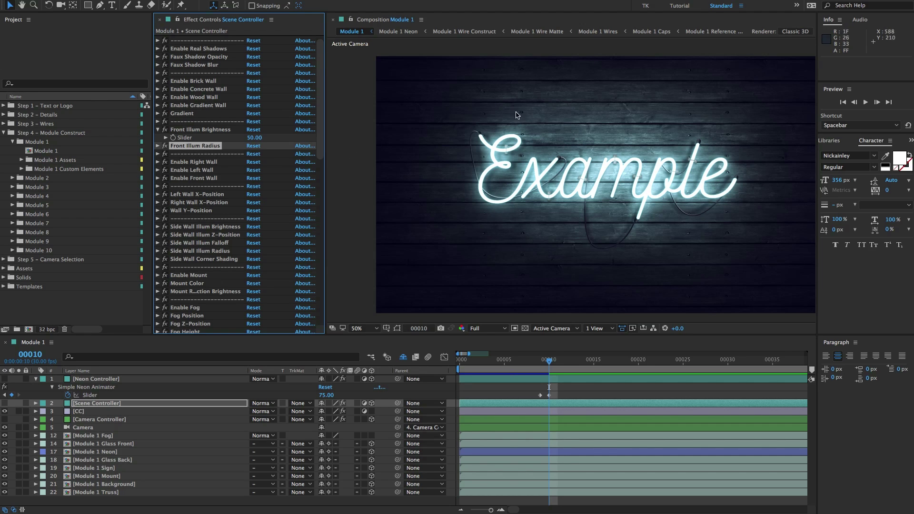
left_click(157, 129)
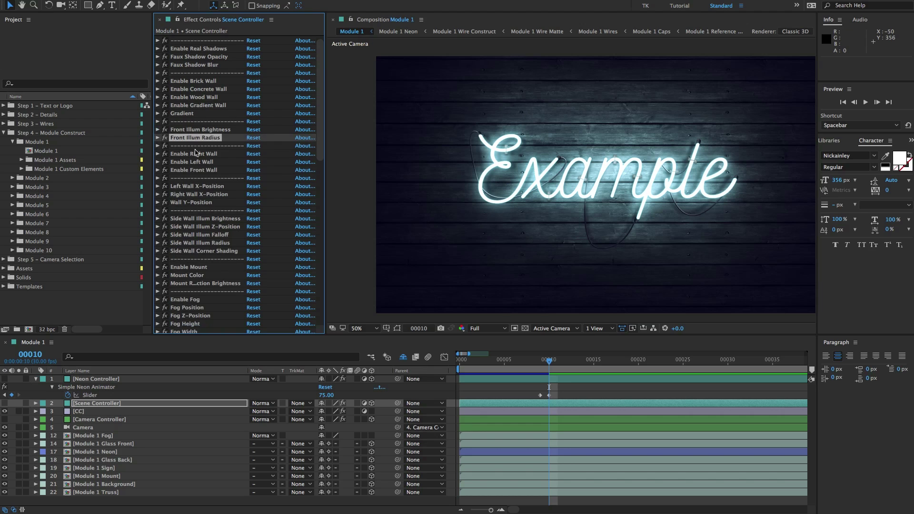
Enable the right and left walls together and centre the view on the sign.
left_click(197, 153)
left_click(173, 163, "shift")
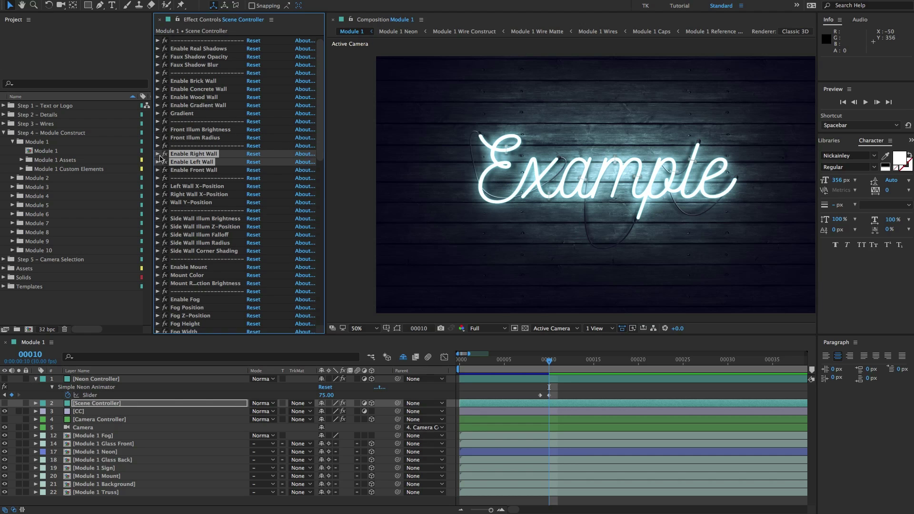
left_click(158, 155)
left_click(249, 161)
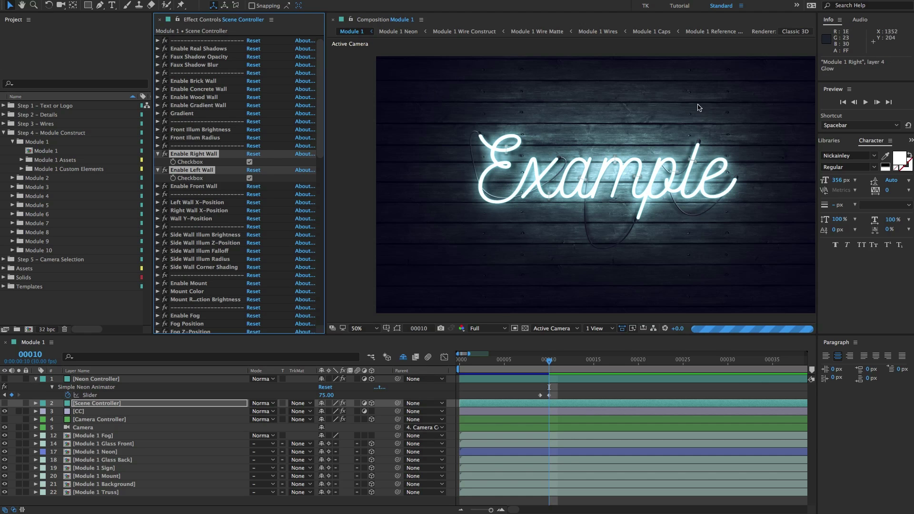
left_click_drag(666, 195, 609, 188)
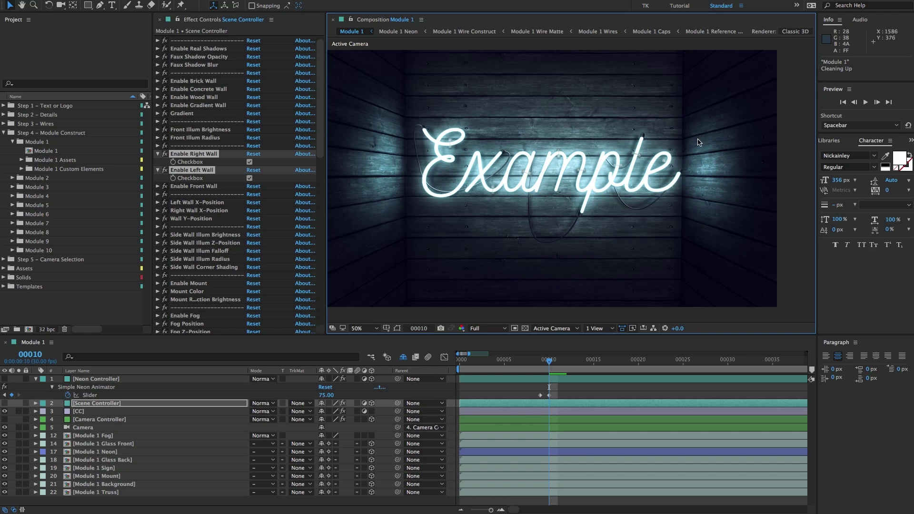
Examine the Enable Front Wall setting and collapse it.
left_click(220, 195)
left_click(197, 186)
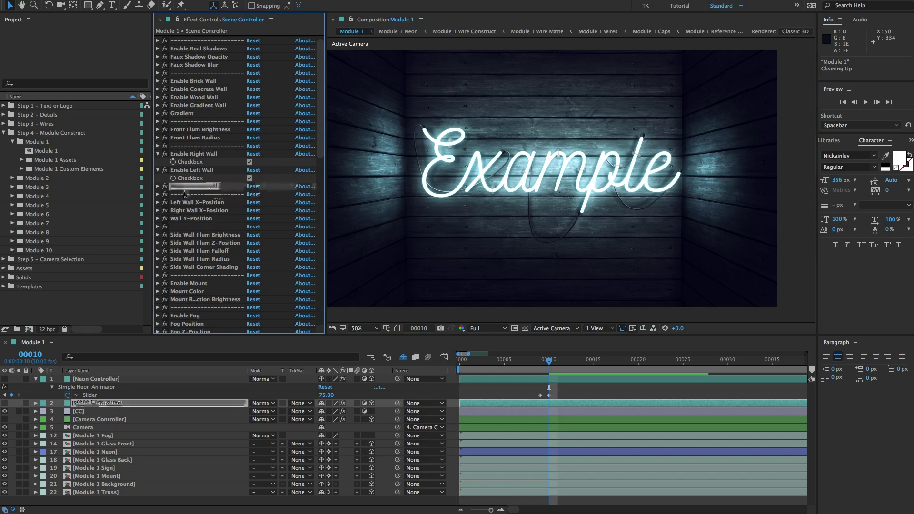
left_click(157, 186)
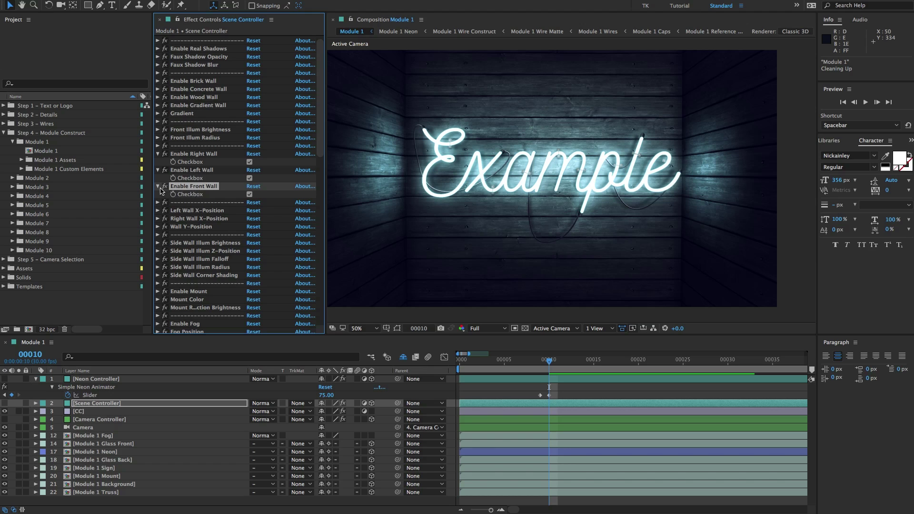
left_click(157, 186)
Set Left Wall X-Position to 1020 and compare the wall's placement by undoing and redoing the change.
left_click(198, 202)
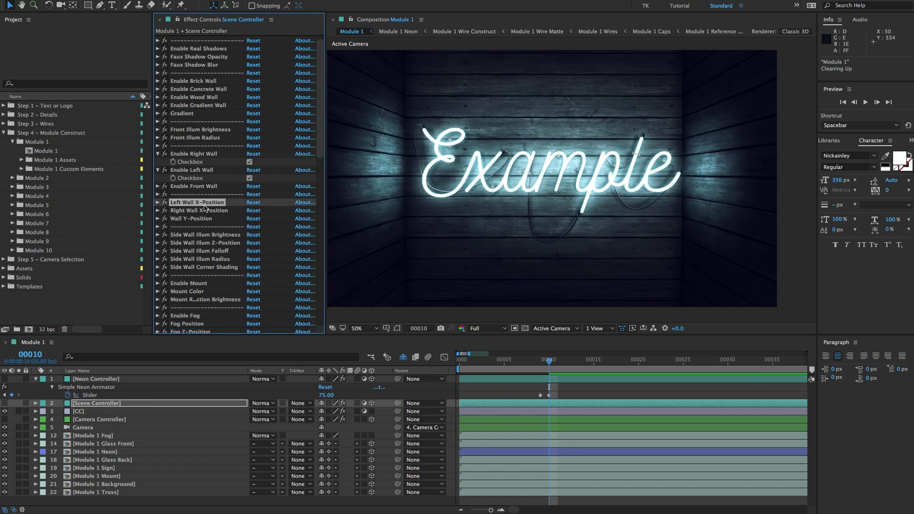
scroll(205, 208, "down", 2)
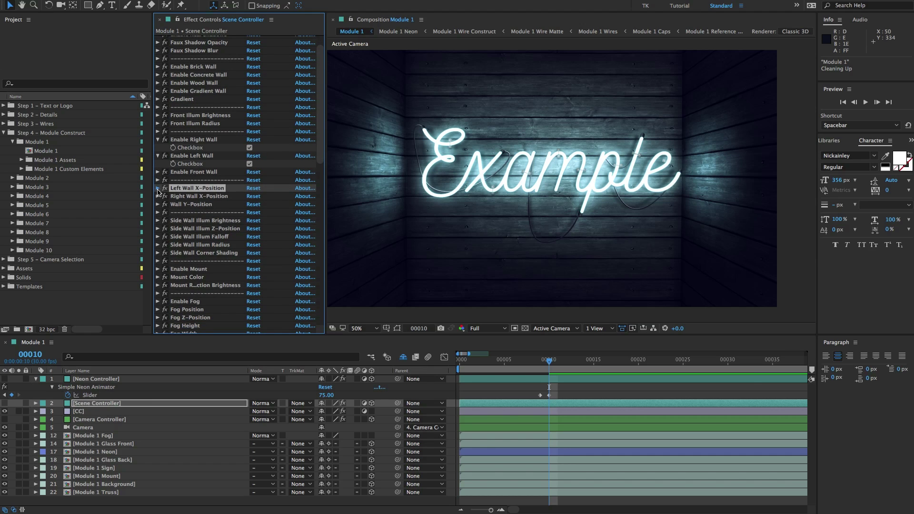
left_click(158, 188)
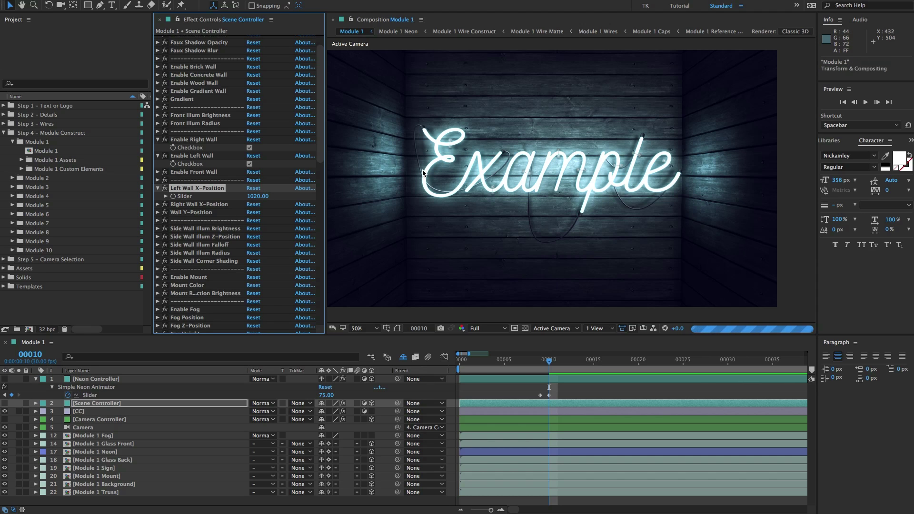
key("space")
left_click_drag(404, 169, 525, 157)
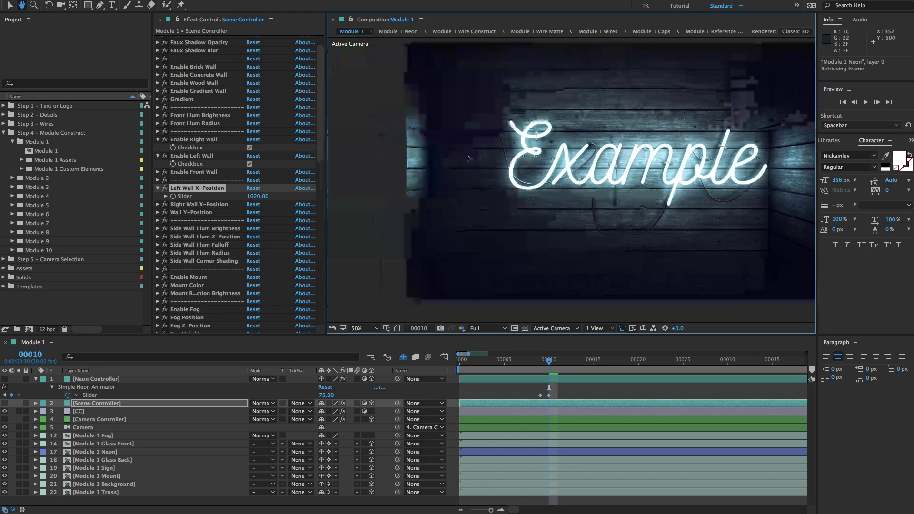
key("ctrl+z")
key("ctrl+shift+z")
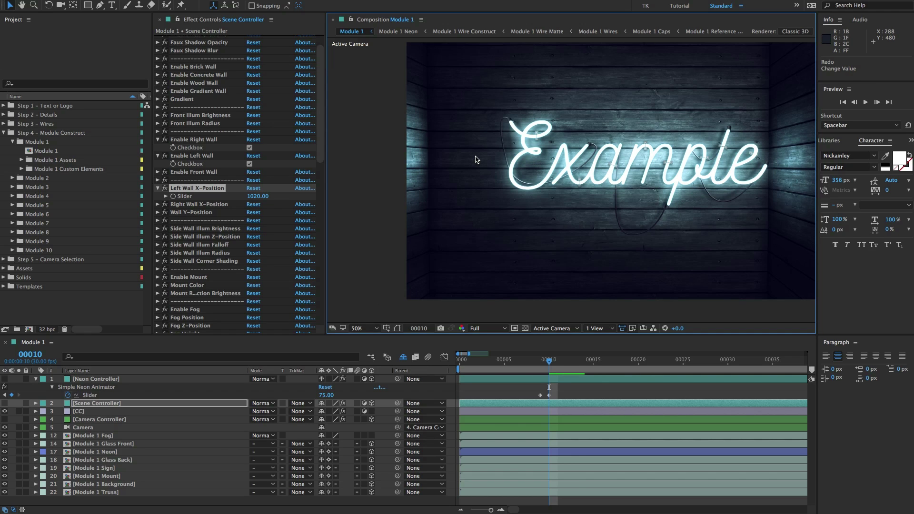
Undo the Left Wall X-Position change, collapse that setting and select Wall Y-Position.
left_click(187, 197)
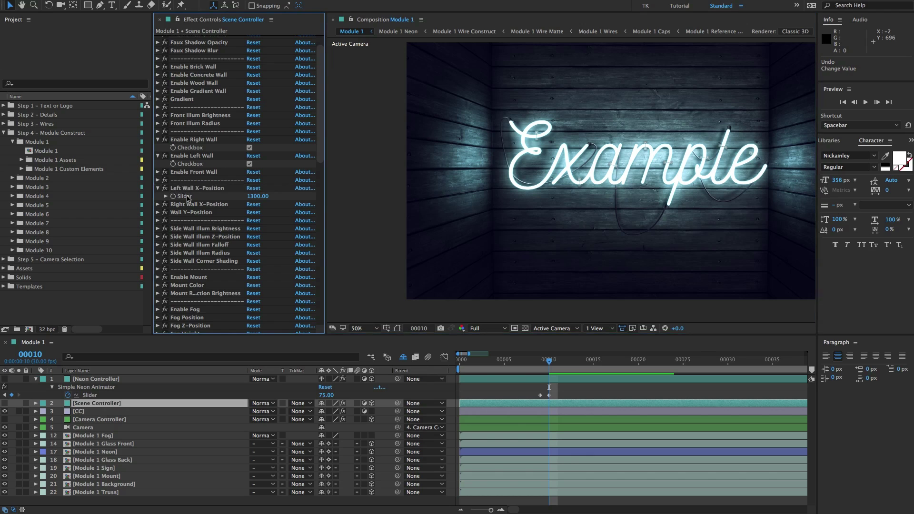
left_click(160, 188)
left_click(203, 204)
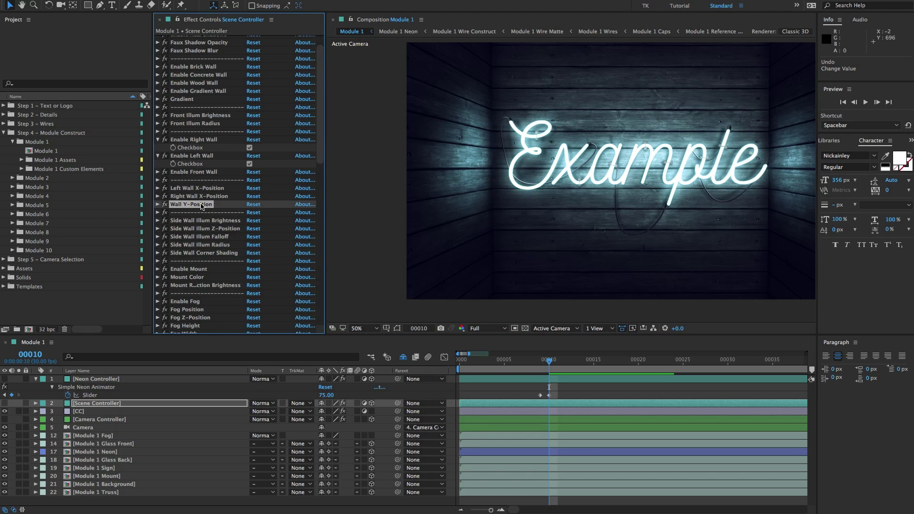
Examine the Side Wall Illum Brightness, Z-Position, Falloff and Radius settings.
left_click(199, 220)
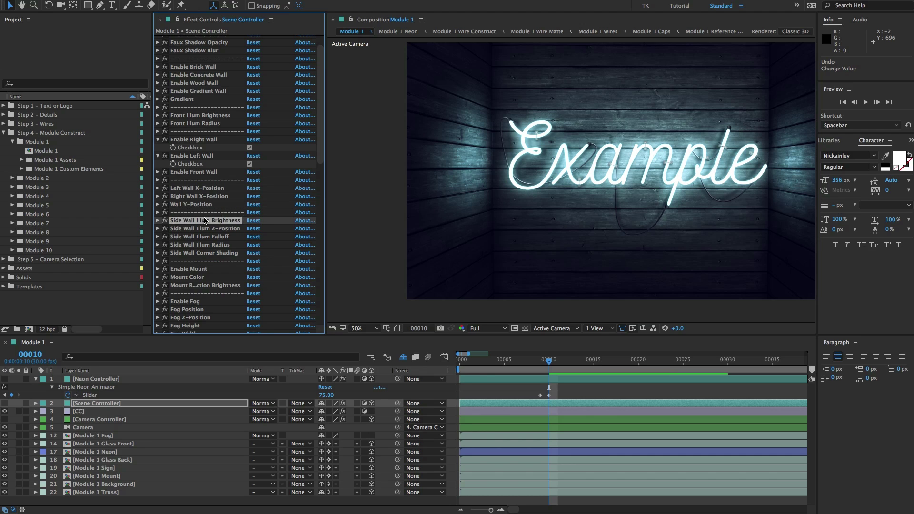
scroll(204, 221, "down", 2)
left_click(204, 232, "shift")
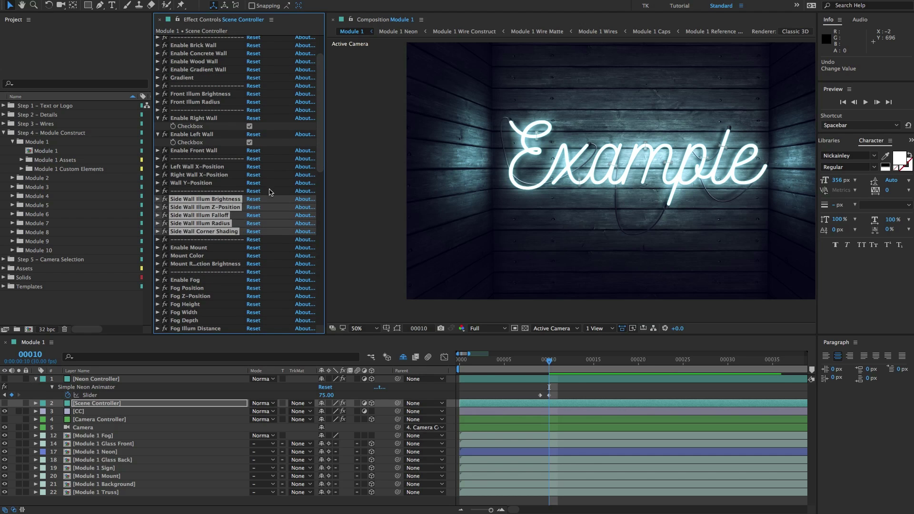
left_click(222, 200)
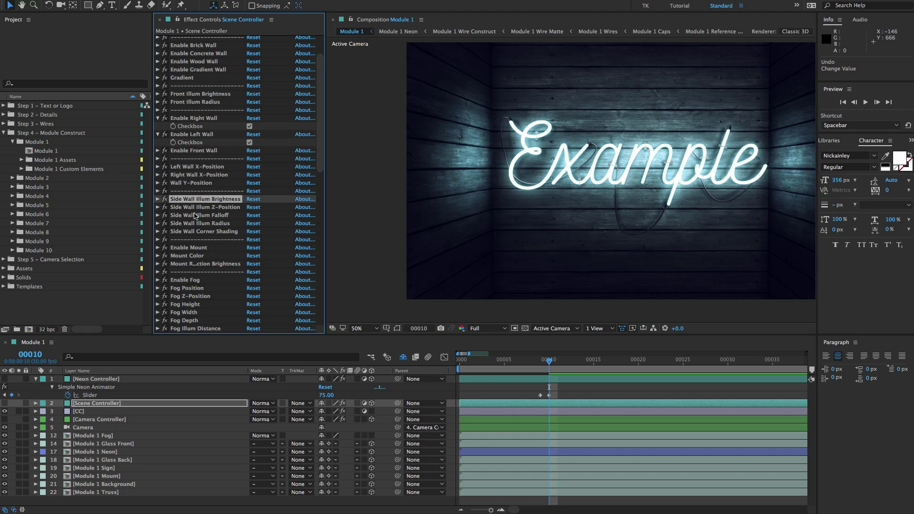
left_click(215, 207)
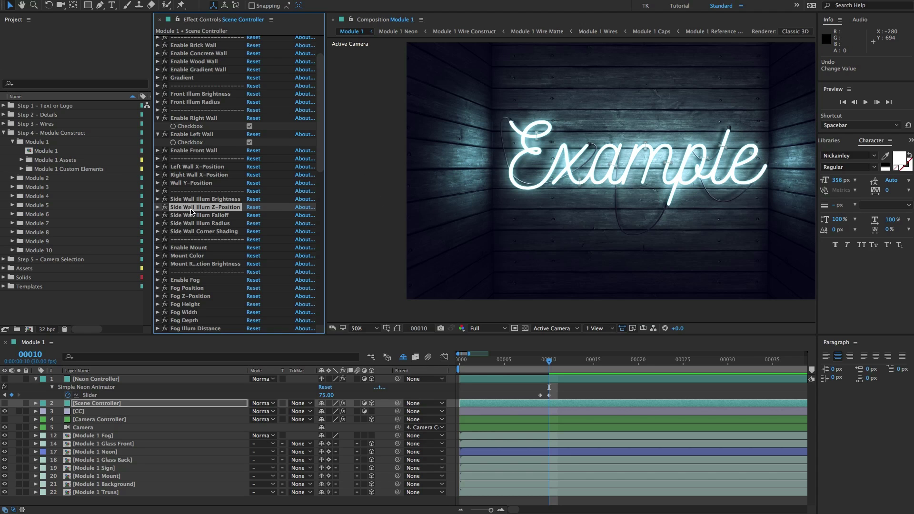
left_click(211, 217)
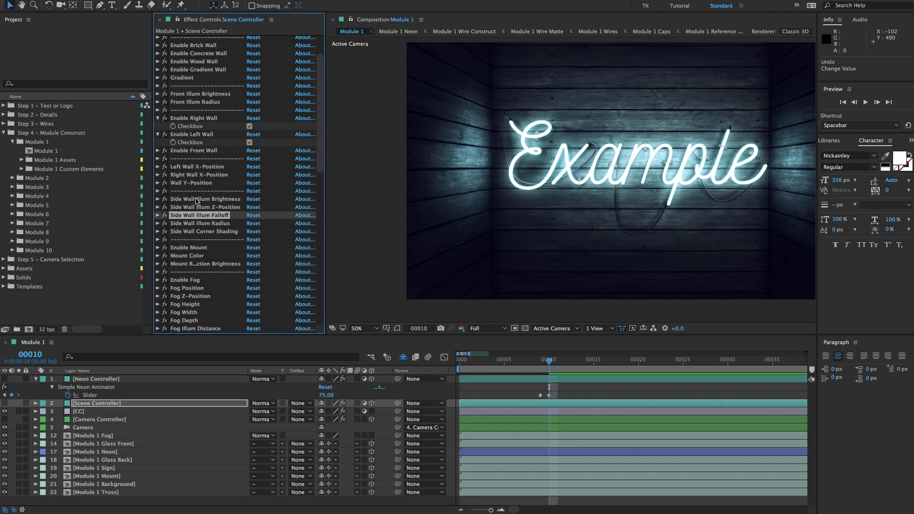
left_click(204, 224)
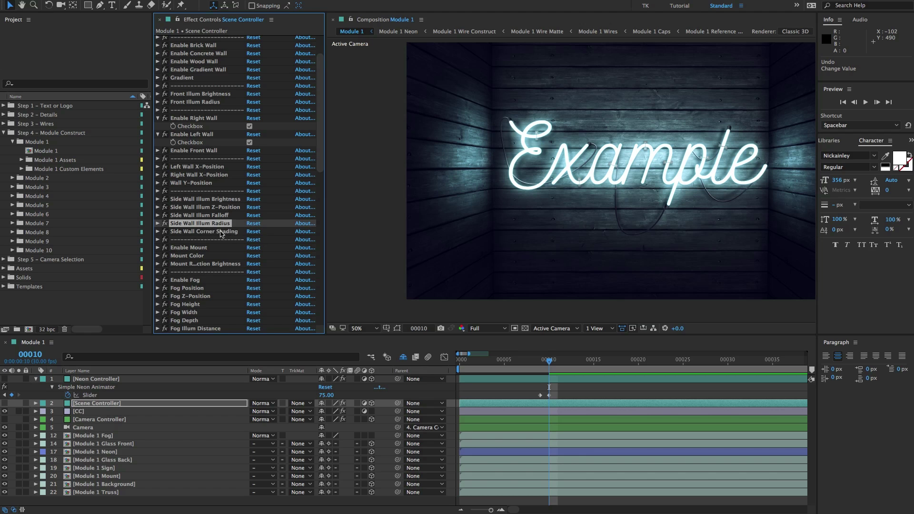
Select Side Wall Corner Shading and inspect the corners where the side walls meet the back wall.
left_click(223, 233)
scroll(530, 158, "up", 4)
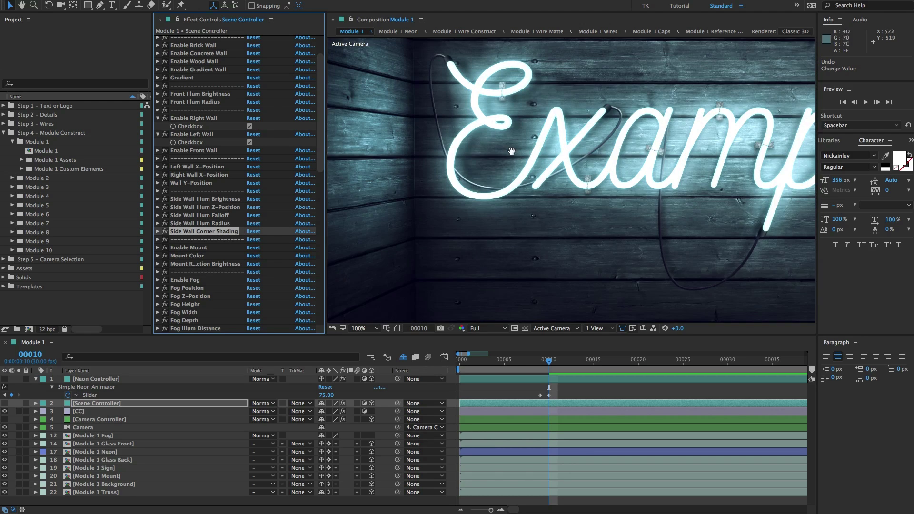
left_click_drag(547, 190, 564, 224)
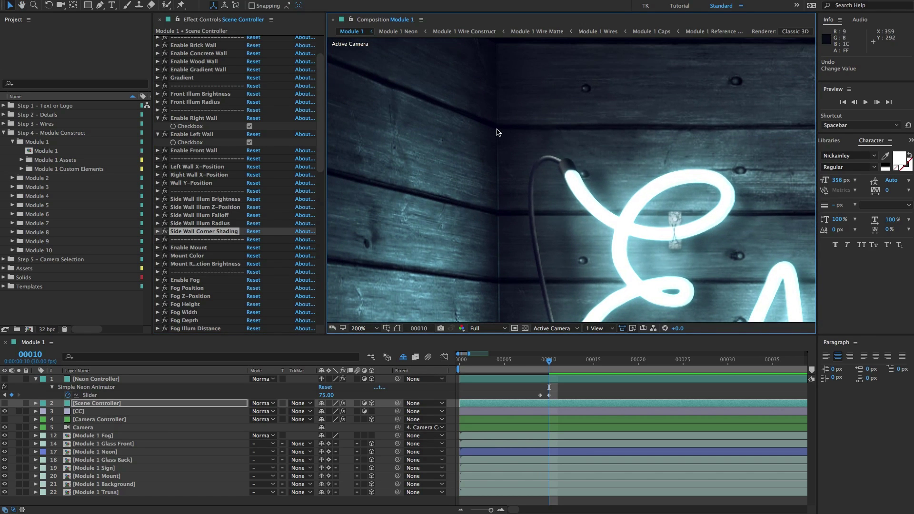
scroll(526, 102, "down", 2)
left_click_drag(690, 162, 488, 166)
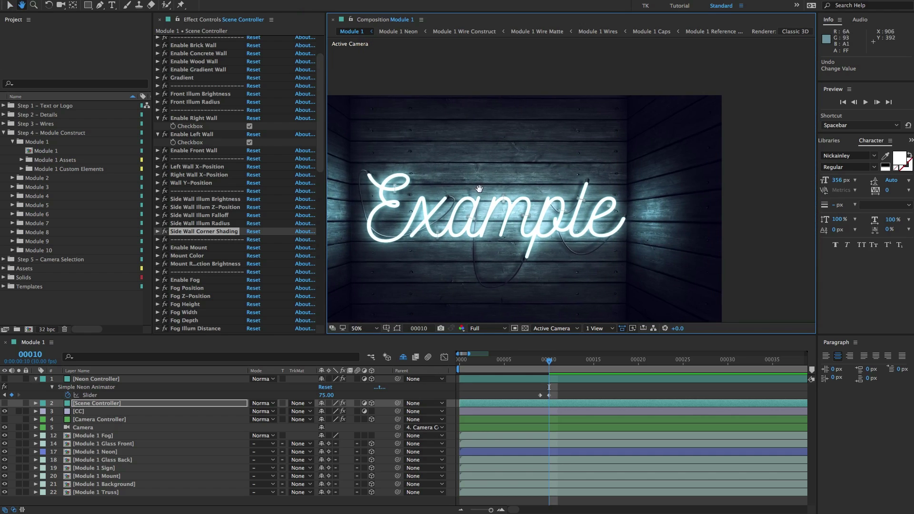
scroll(619, 190, "up", 1)
left_click_drag(645, 201, 628, 185)
key("v")
scroll(492, 213, "down", 2)
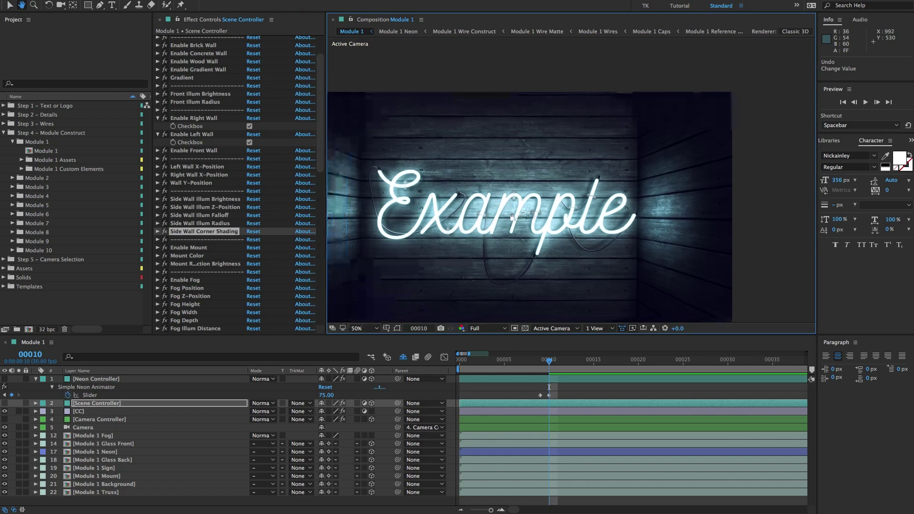
Disable the right and left walls and collapse both wall settings.
left_click(249, 126)
left_click(249, 143)
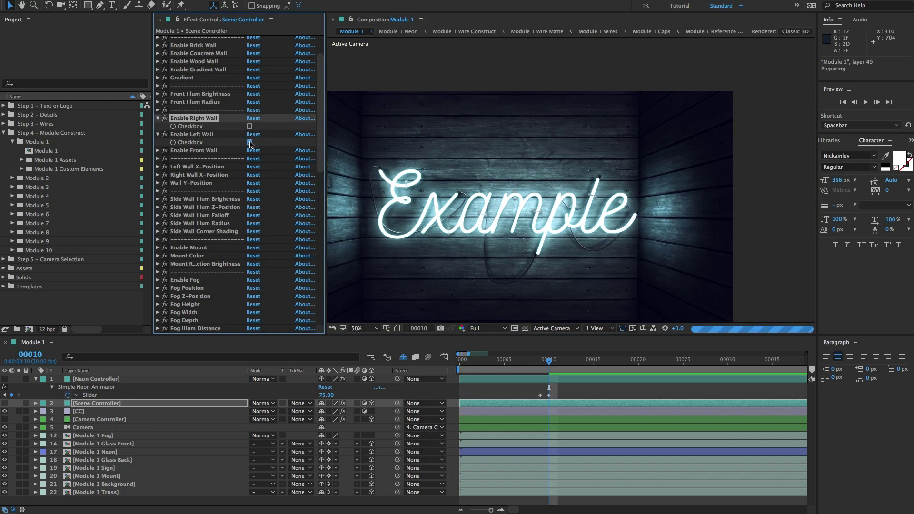
left_click(158, 118)
left_click(158, 126)
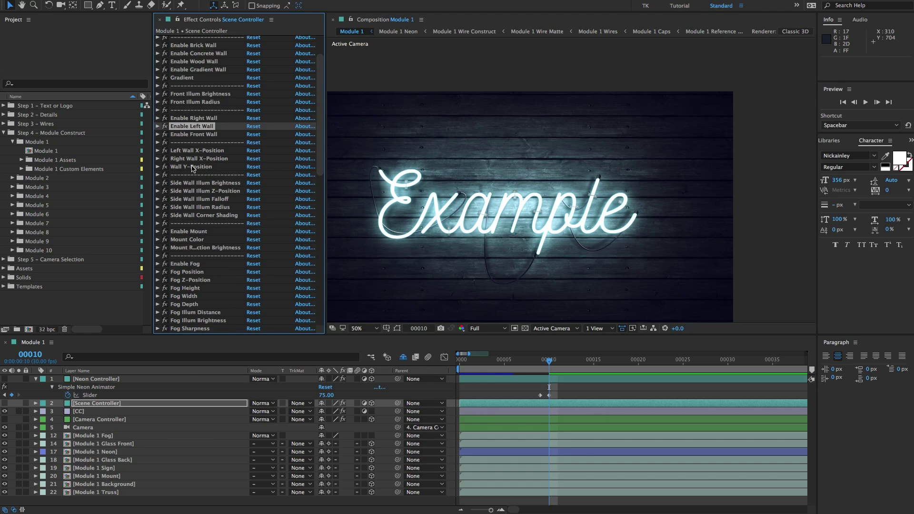
Go through the remaining scene options and examine Main Light, Left Wall Light and Right Wall Light Brightness.
left_click(205, 223)
scroll(200, 203, "down", 1)
scroll(200, 224, "down", 6)
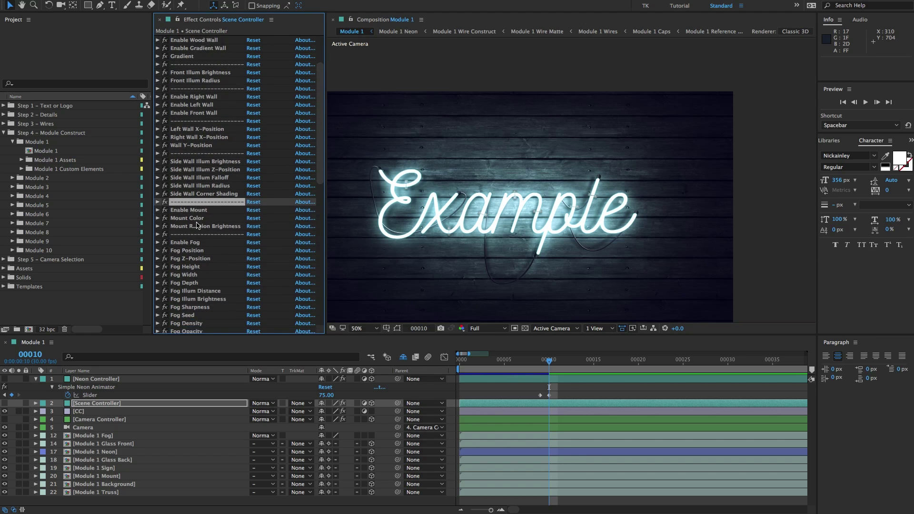
scroll(208, 225, "down", 5)
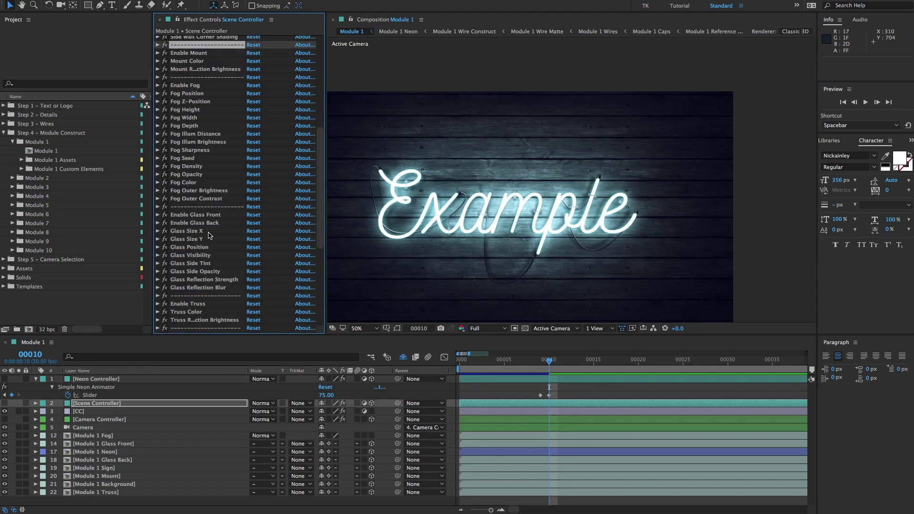
scroll(207, 280, "down", 4)
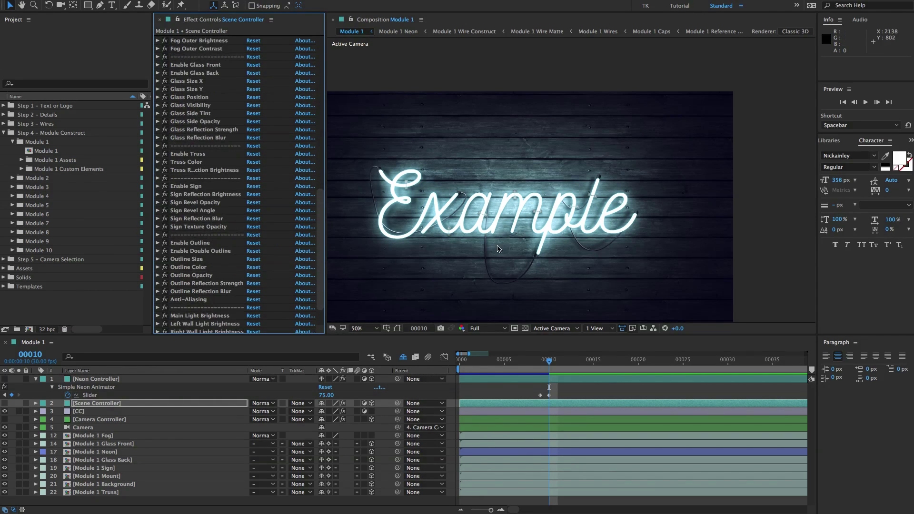
scroll(200, 162, "down", 2)
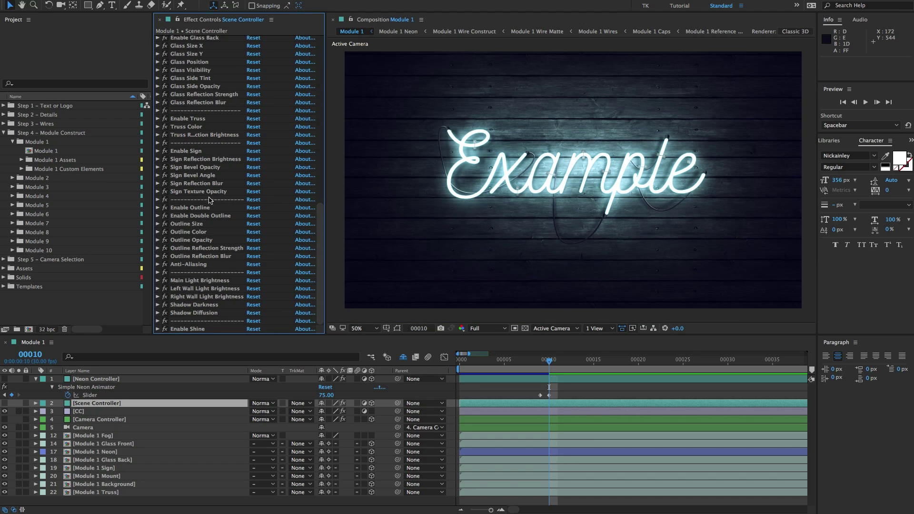
left_click(189, 280)
left_click(186, 328, "shift")
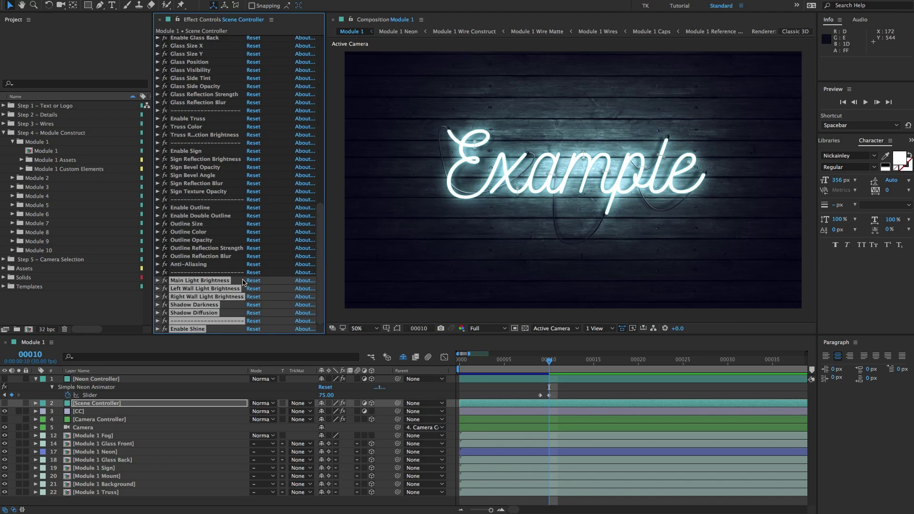
left_click(193, 281)
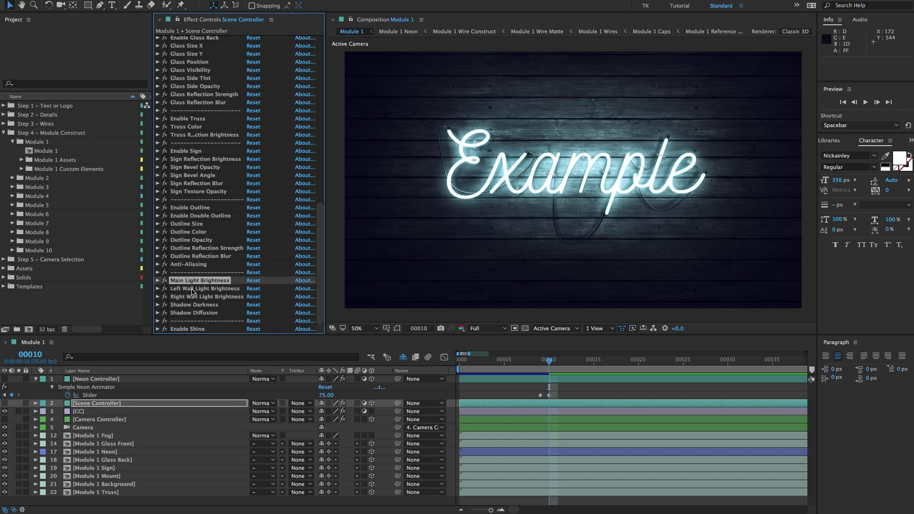
left_click(195, 289)
left_click(196, 297)
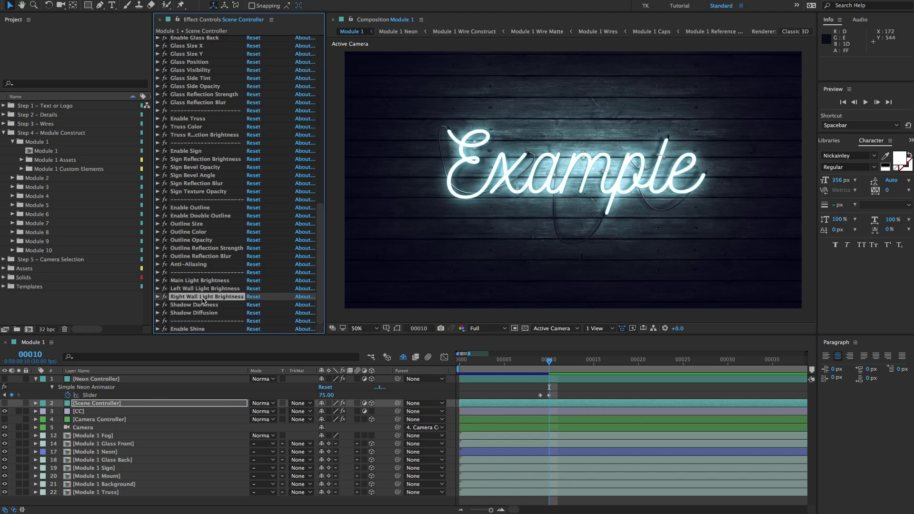
Reveal the hidden shy layers in the Module 1 timeline and select the Light 1 – Null layer.
key("comma")
key("comma")
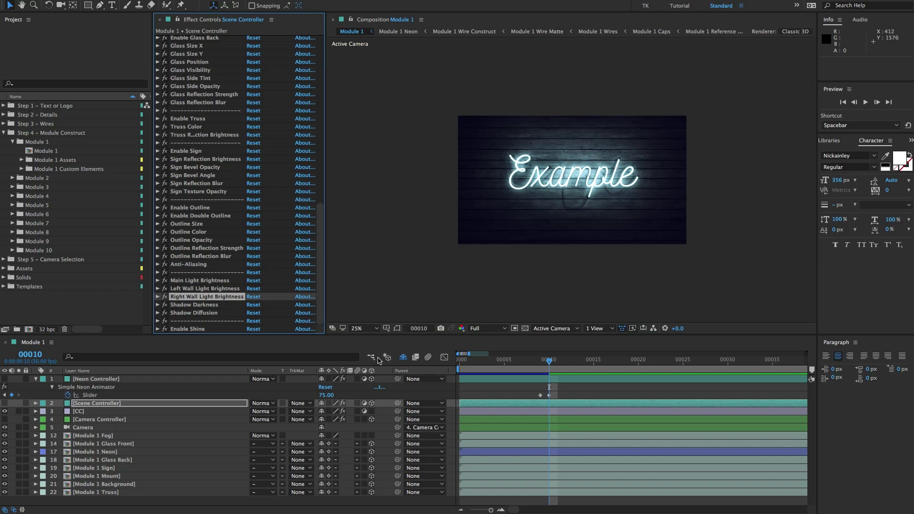
left_click(400, 356)
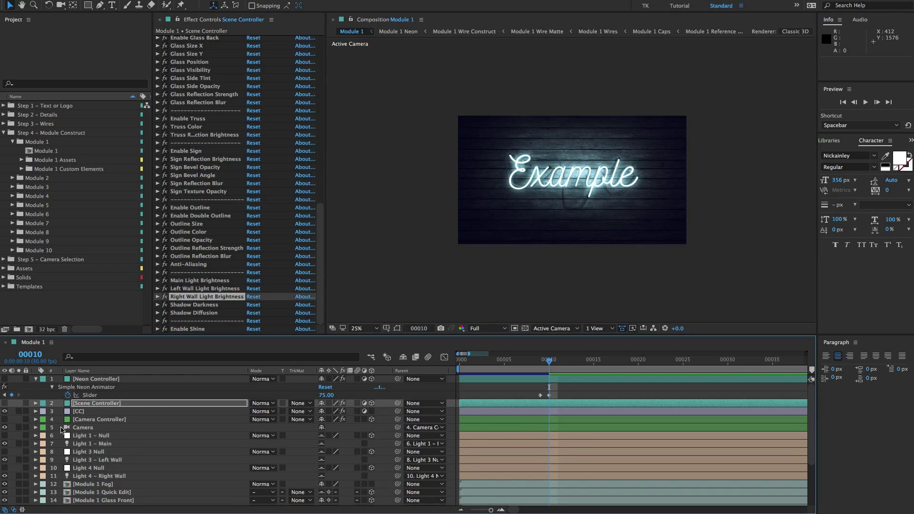
left_click(104, 435)
left_click(115, 443)
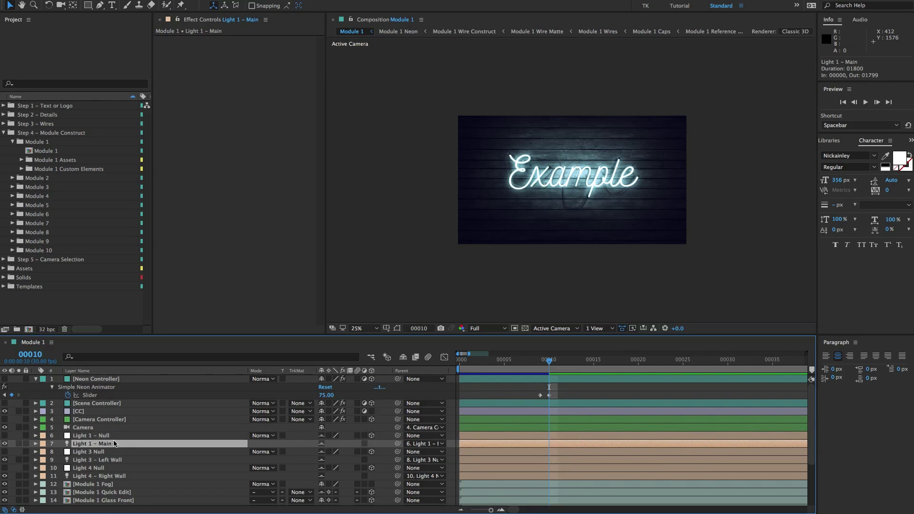
left_click(116, 436)
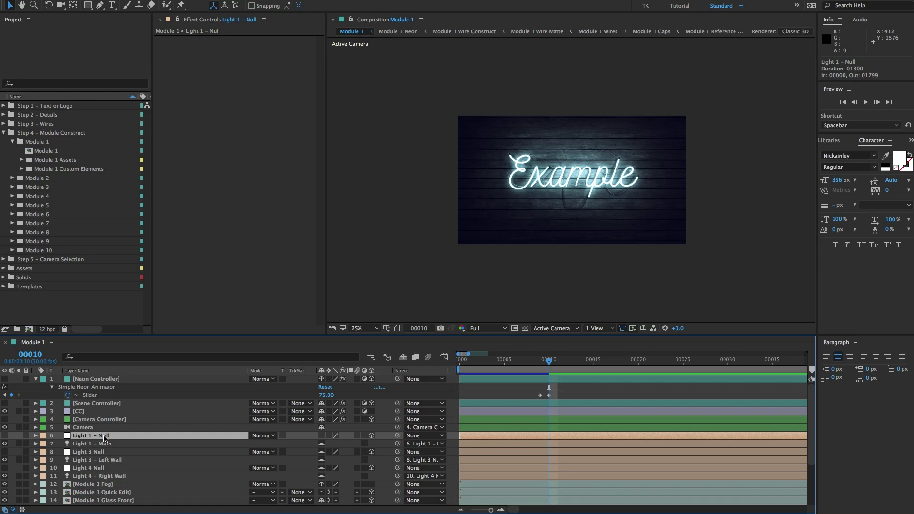
Return to the Scene Controller layer's effects and examine Shadow Darkness and Shadow Diffusion.
left_click(92, 379)
left_click(98, 403)
scroll(208, 305, "down", 8)
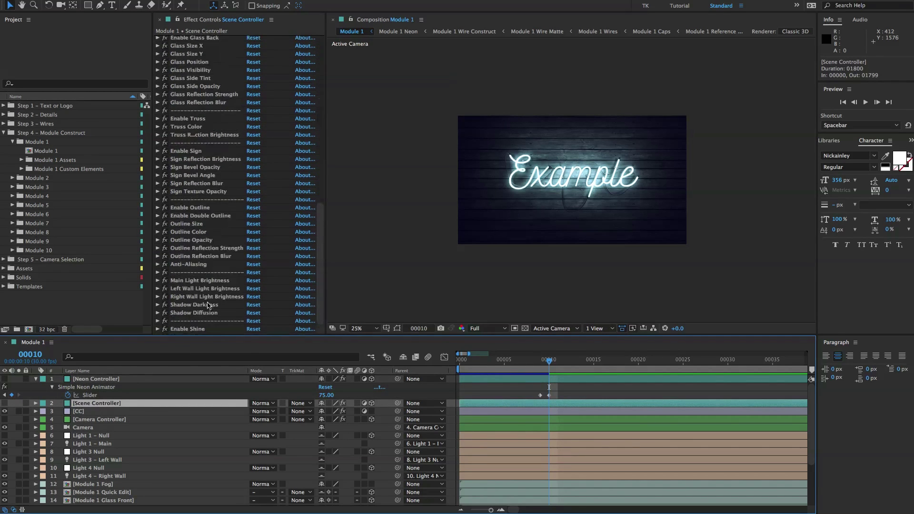
left_click(208, 304)
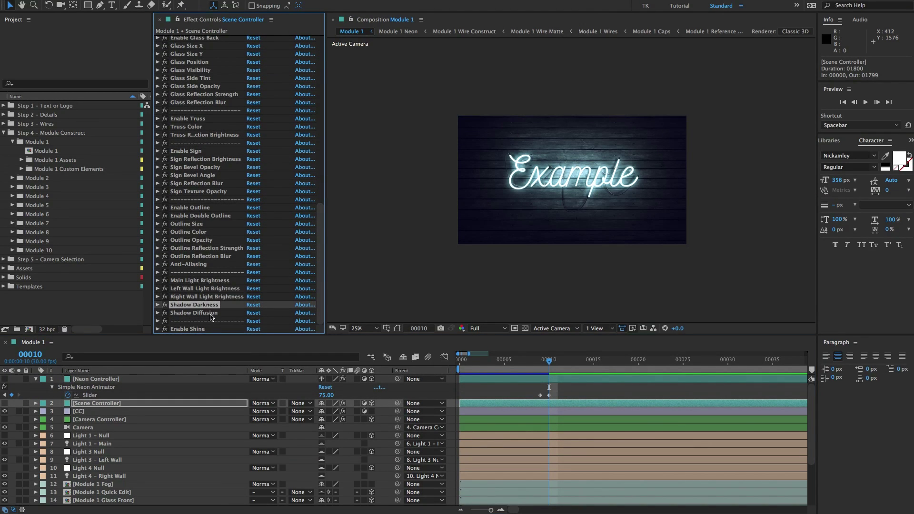
left_click(211, 314)
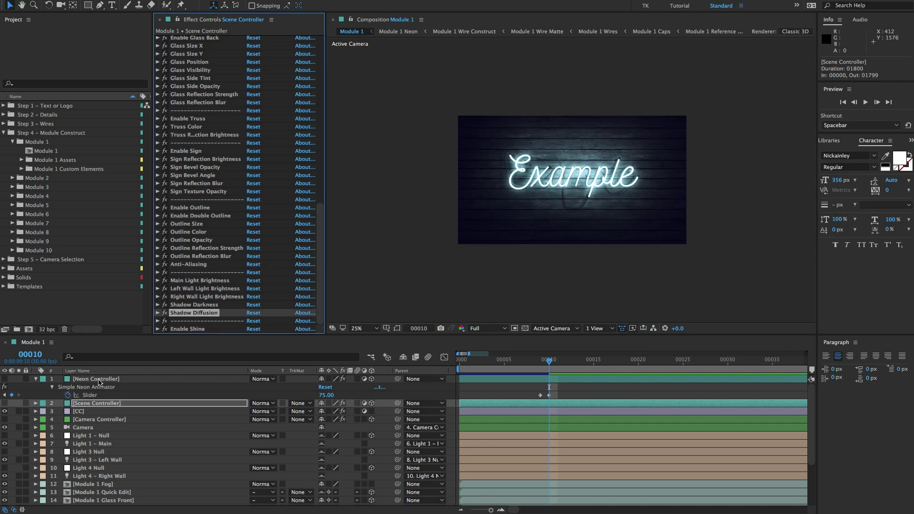
Compare Enable Real Shadows, Faux Shadow Opacity and Faux Shadow Blur with the Shadow Darkness and Shadow Diffusion settings.
scroll(181, 227, "up", 10)
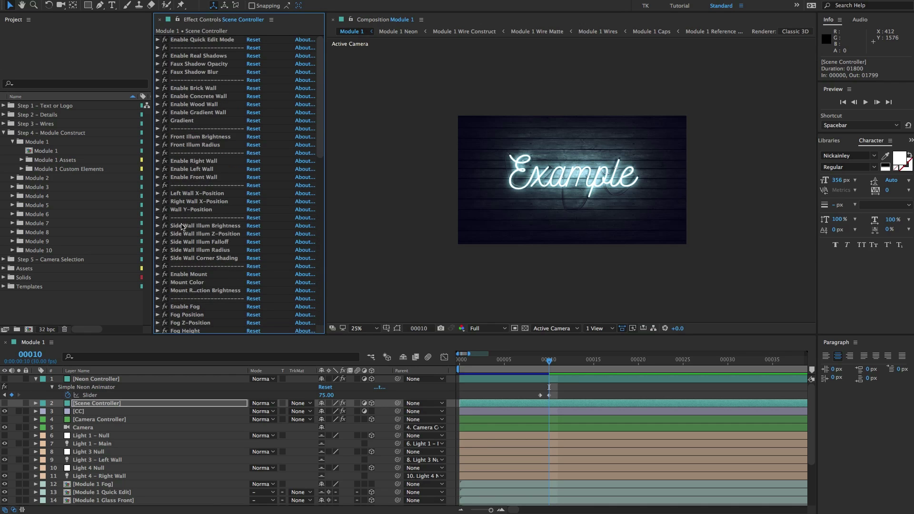
left_click(205, 56)
scroll(280, 110, "down", 5)
scroll(283, 102, "up", 5)
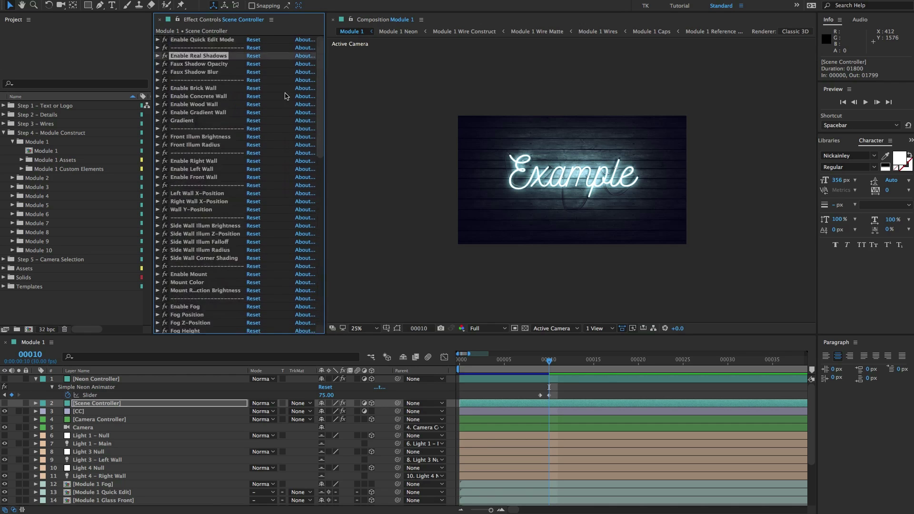
left_click(183, 66)
left_click(195, 73)
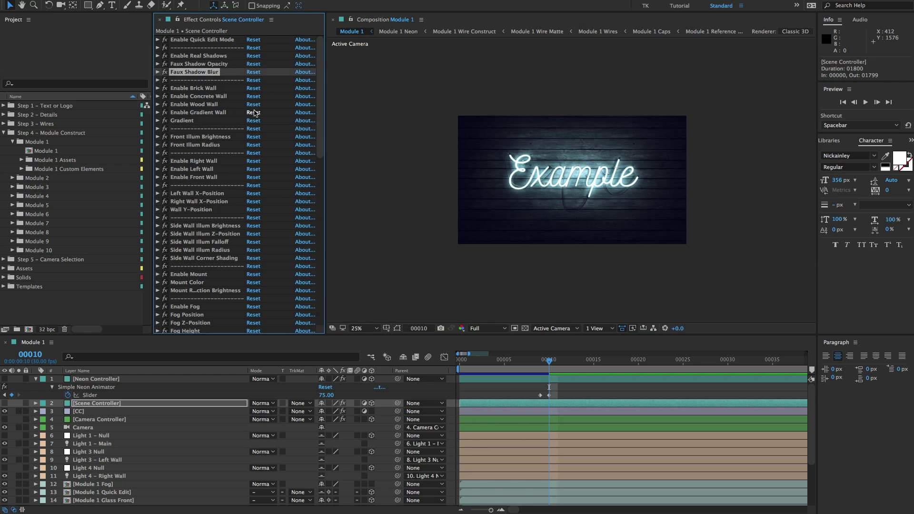
scroll(281, 109, "down", 10)
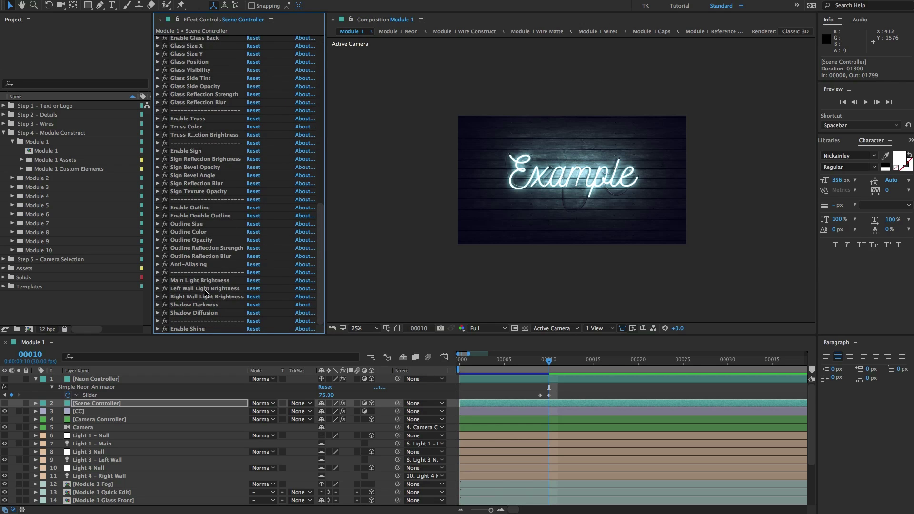
left_click(203, 305)
left_click(200, 313)
scroll(213, 59, "up", 10)
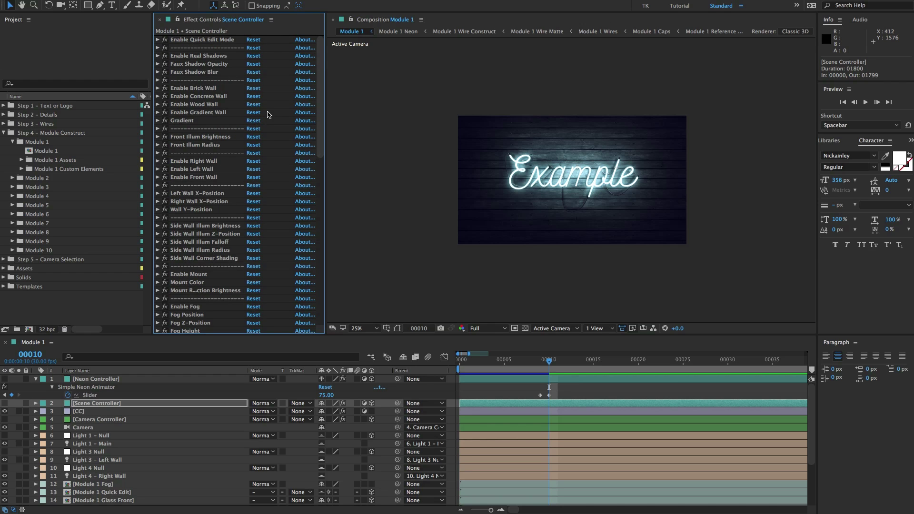
Enlarge the composition view to 50% and expand the Enable Shine setting.
scroll(268, 115, "down", 10)
left_click(191, 329)
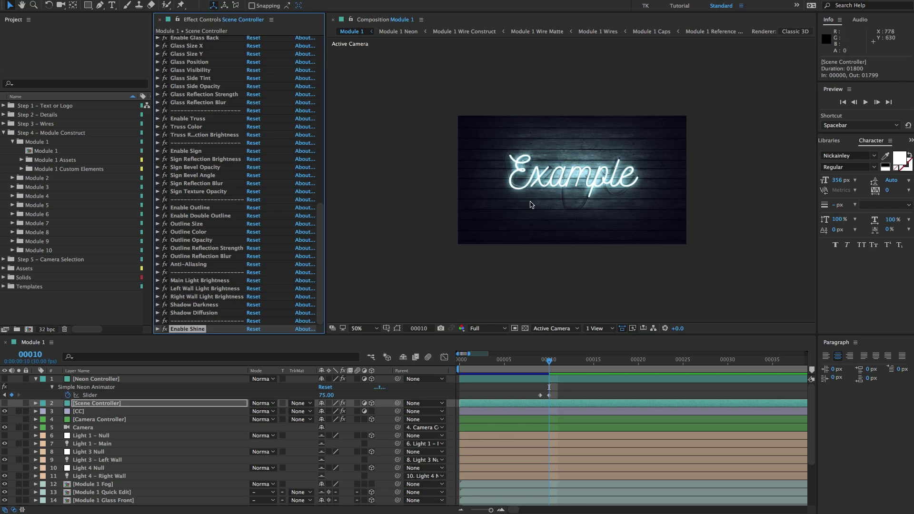
key("period")
left_click(157, 329)
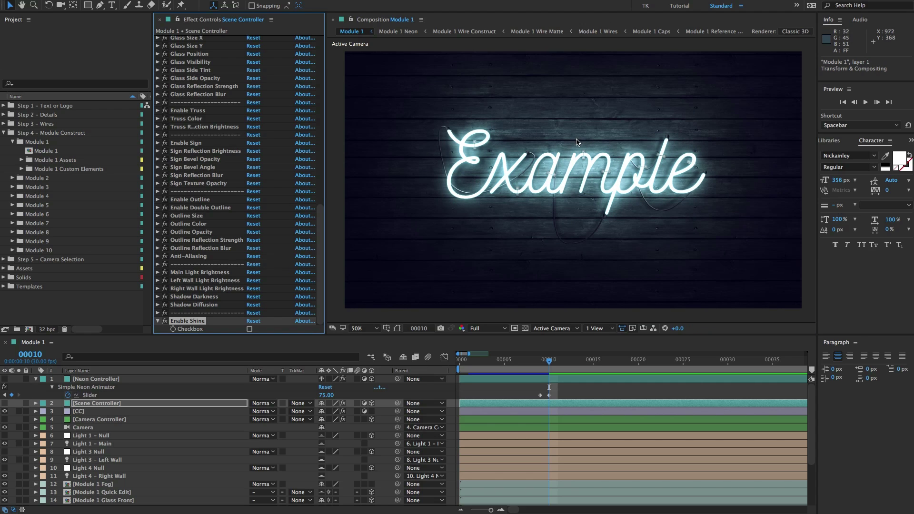
Turn on the Enable Shine checkbox of the Scene Controller layer.
left_click(249, 329)
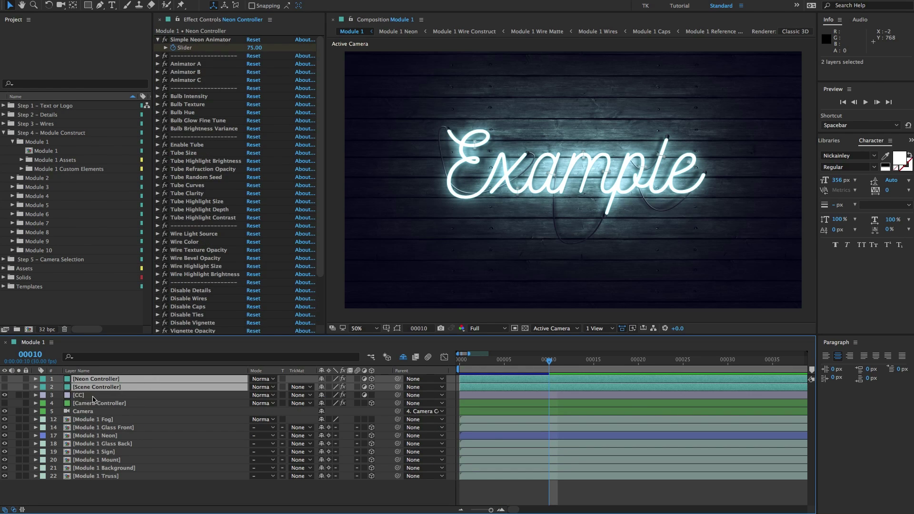
Examine the CC layer's Curves effect, and the Camera Controller settings with the Camera layer included in the selection.
left_click(93, 396)
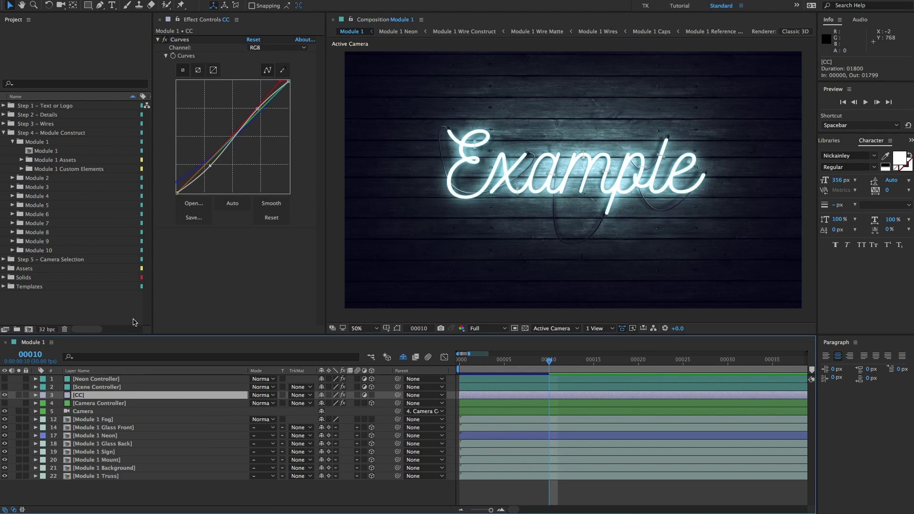
left_click(181, 272)
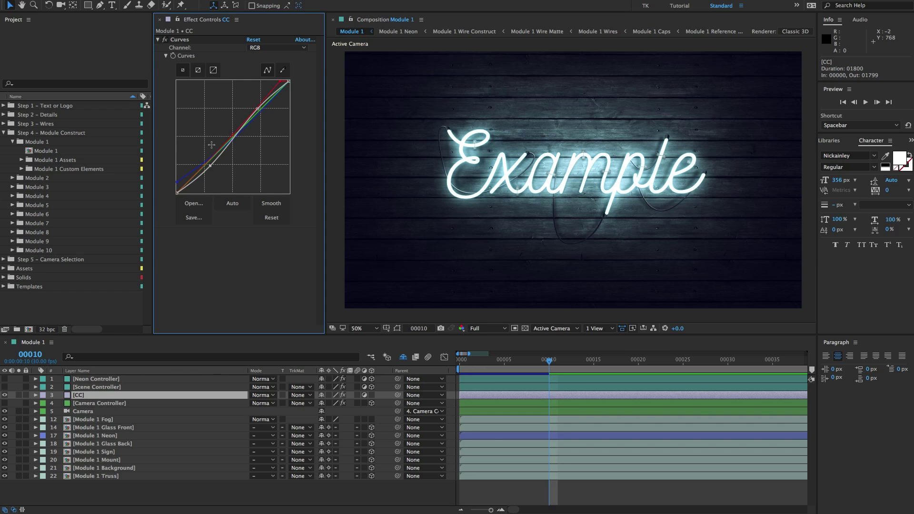
left_click(96, 404)
left_click(92, 413, "shift")
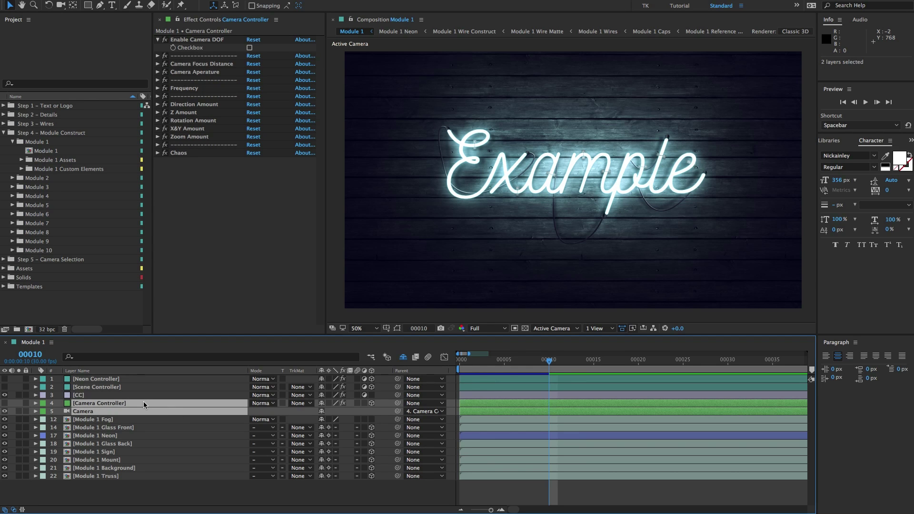
Select the layers from Module 1 Fog through Module 1 Truss and inspect the shy layers hidden among them, clearing the selection when done.
left_click(120, 419)
left_click(108, 476, "shift")
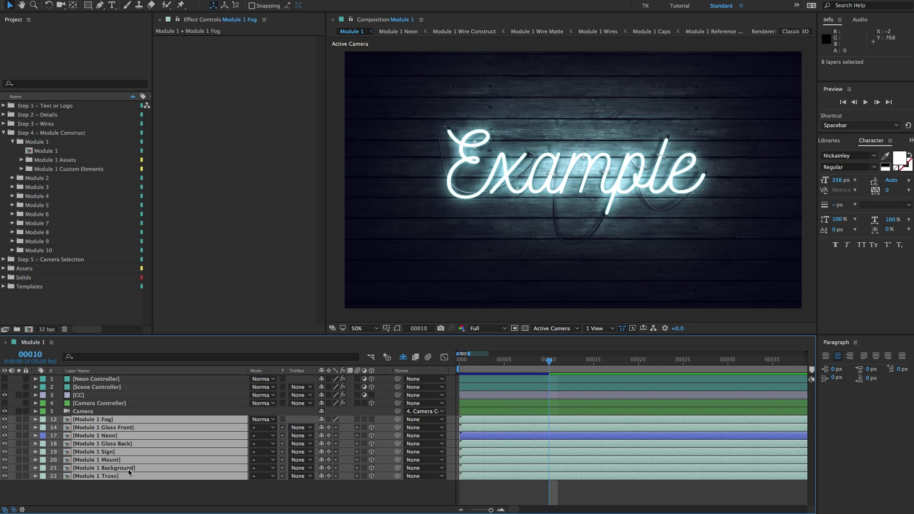
left_click(403, 359)
scroll(120, 456, "down", 3)
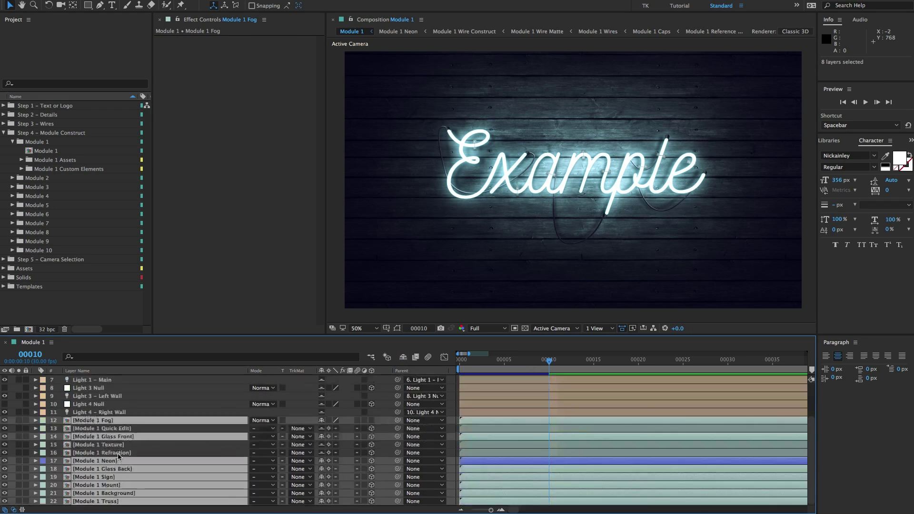
left_click(403, 358)
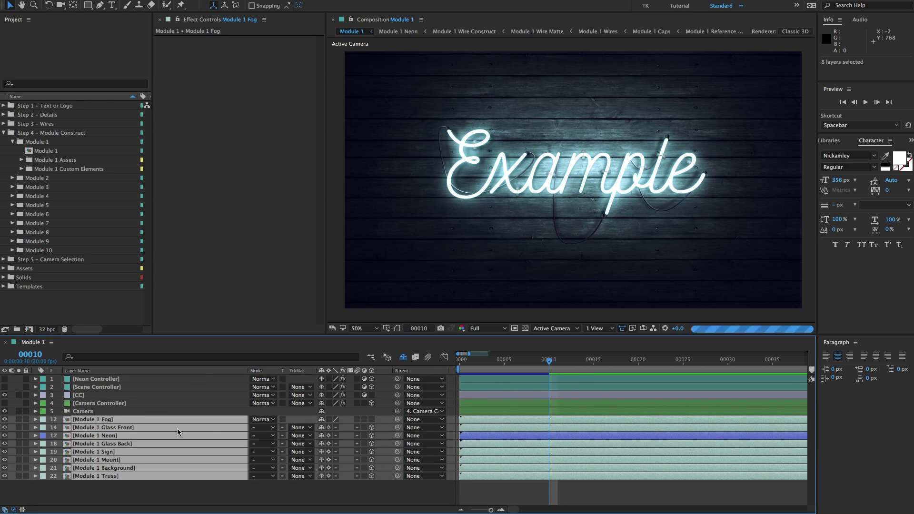
left_click(127, 493)
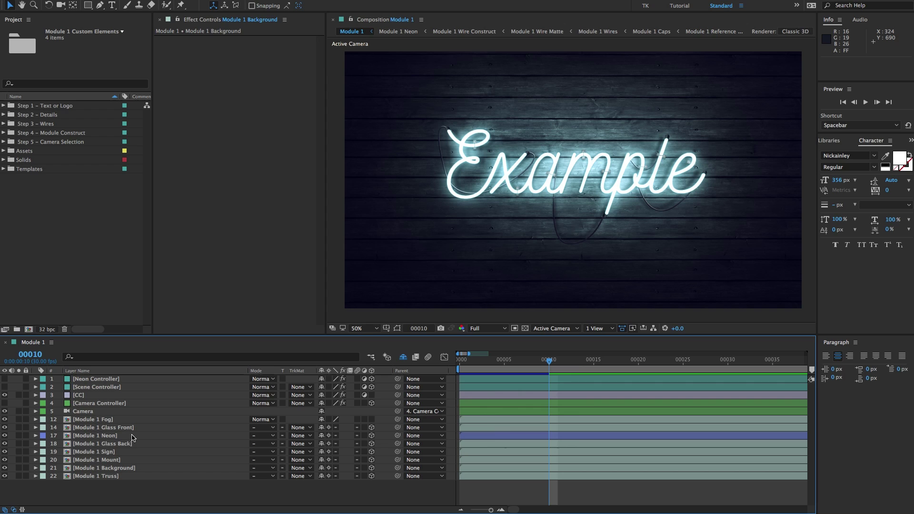
left_click(133, 452)
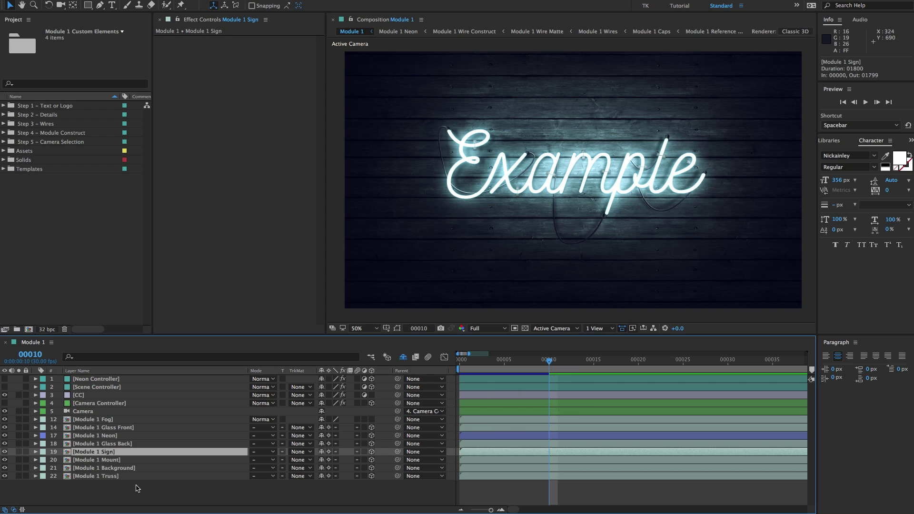
left_click(136, 490)
Expand the Step 4 – Module Construct folder in the project and its Module 1 Custom Elements subfolder.
left_click(62, 184)
left_click(50, 135)
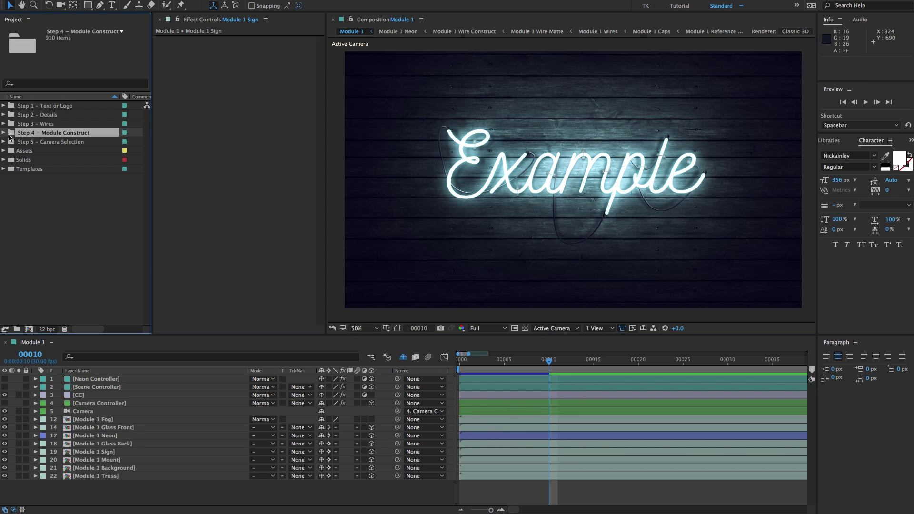
left_click(5, 136)
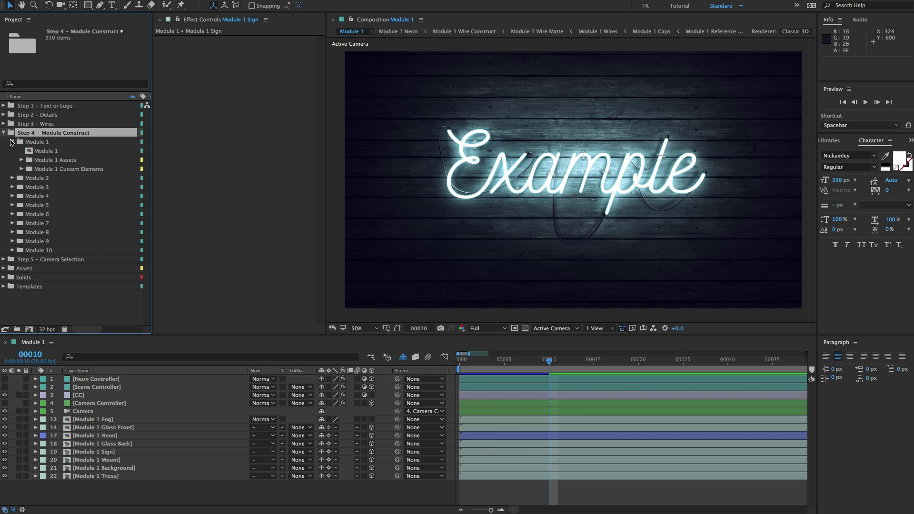
left_click(45, 168)
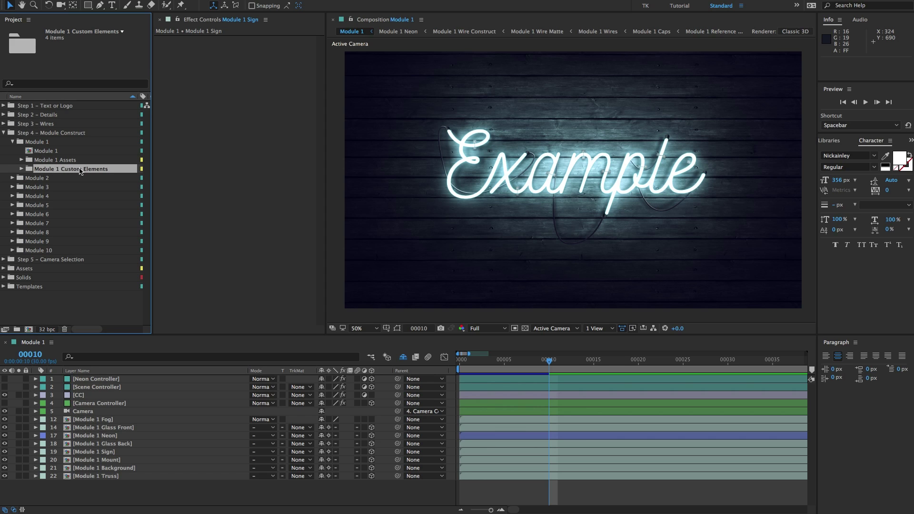
left_click(21, 168)
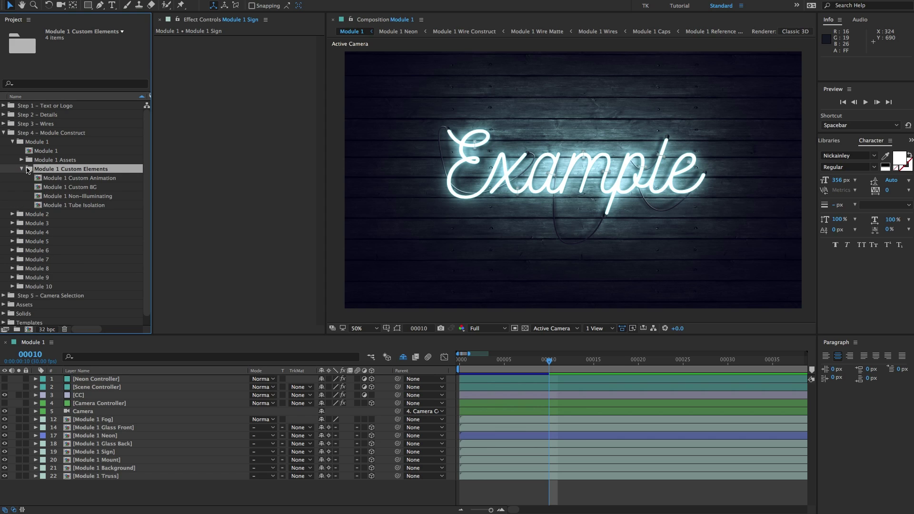
Look over the Custom Animation, Custom BG, Non-Illuminating and Tube Isolation compositions among the Module 1 custom elements.
left_click(85, 178)
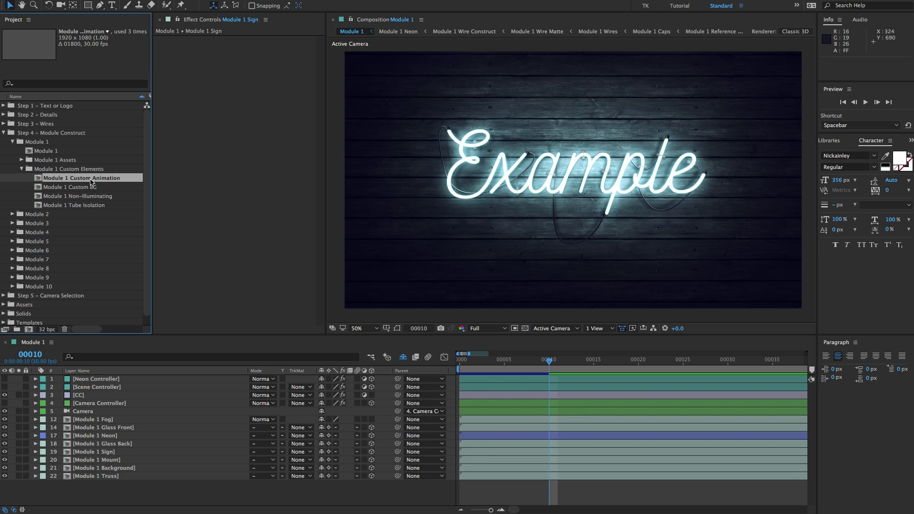
left_click(83, 187)
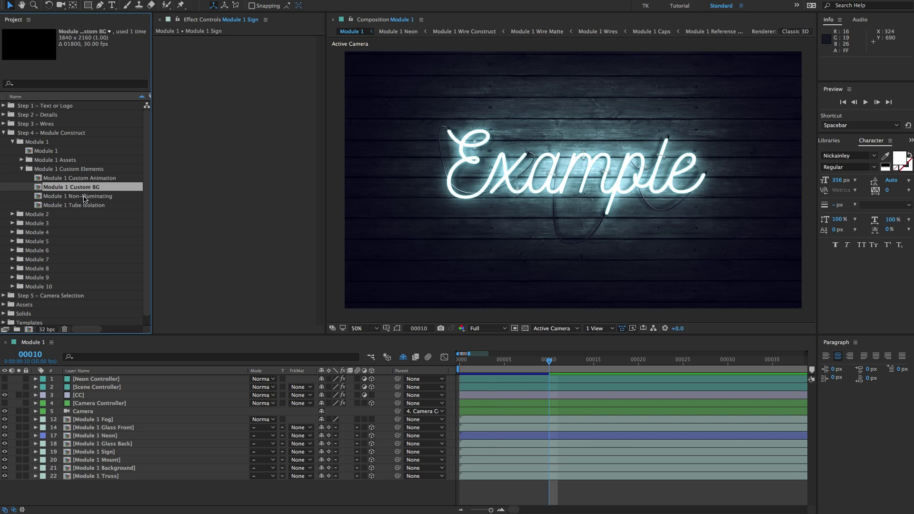
left_click(88, 205, "shift")
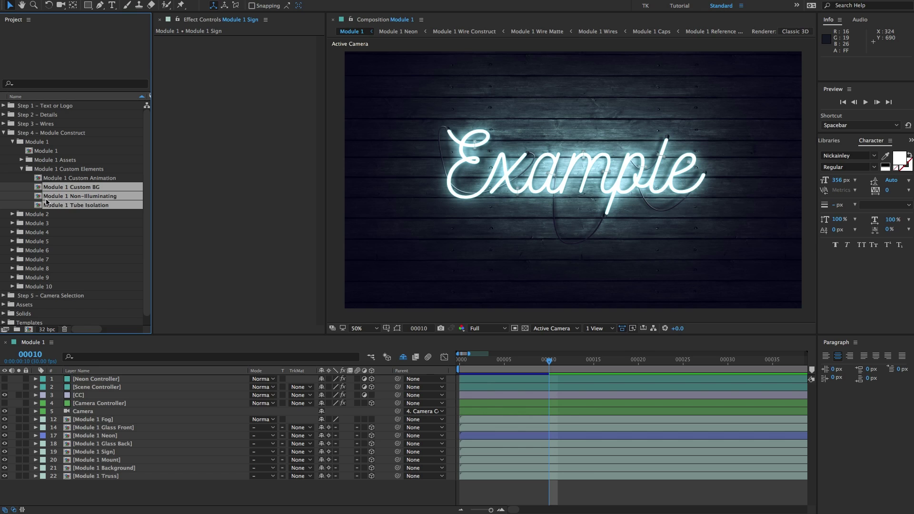
left_click(73, 205)
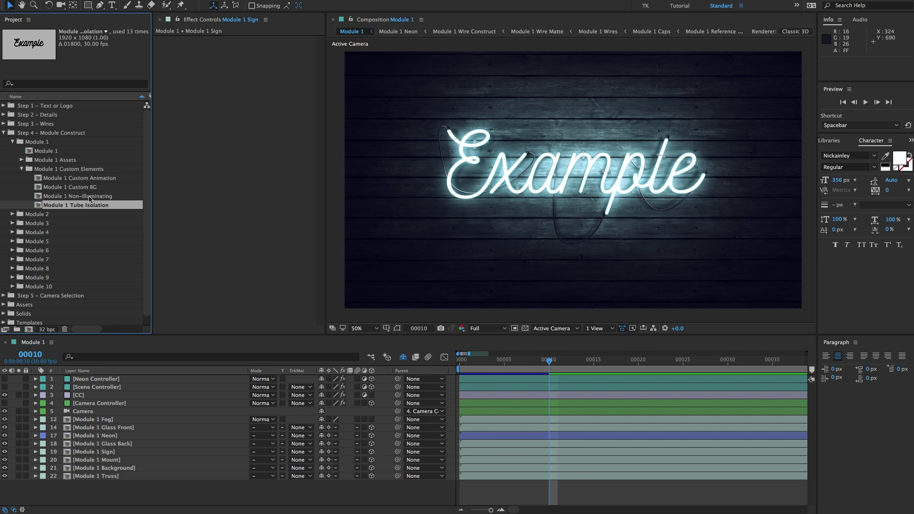
Open the Module 1 Custom BG composition and collapse the Step 4 – Module Construct folder.
double_click(92, 188)
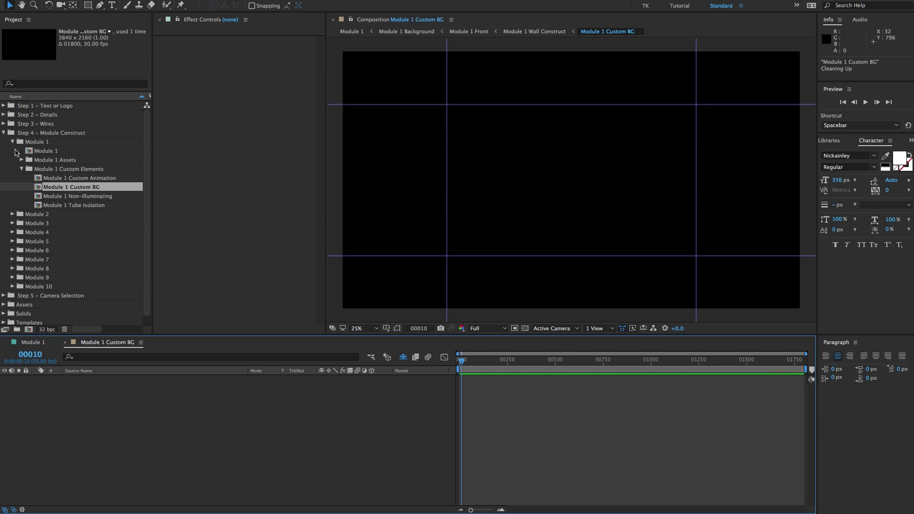
left_click(4, 133)
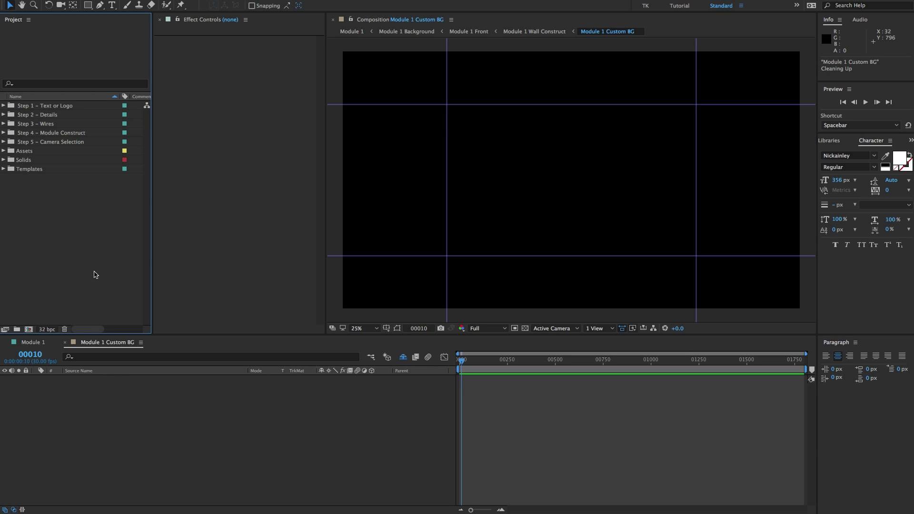
Import concrete-example.jpg from the Desktop and place it as a layer in the Module 1 Custom BG composition.
double_click(60, 218)
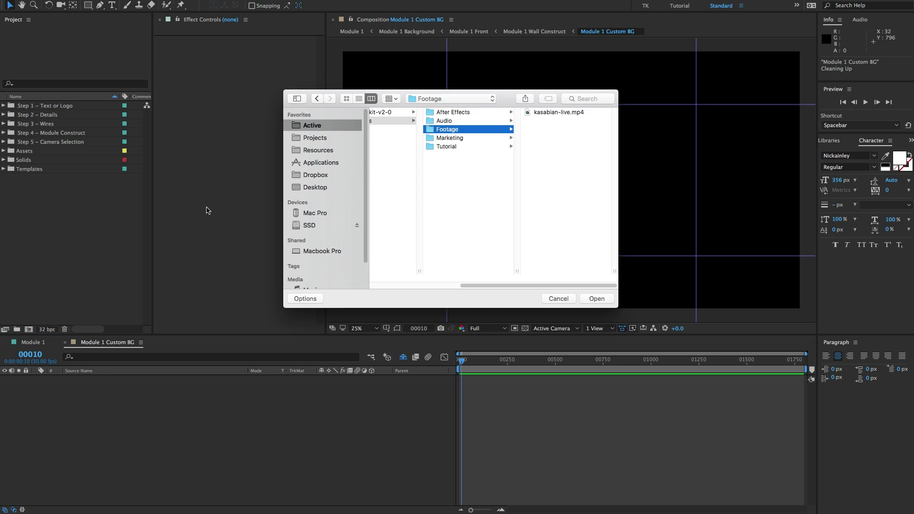
left_click(315, 187)
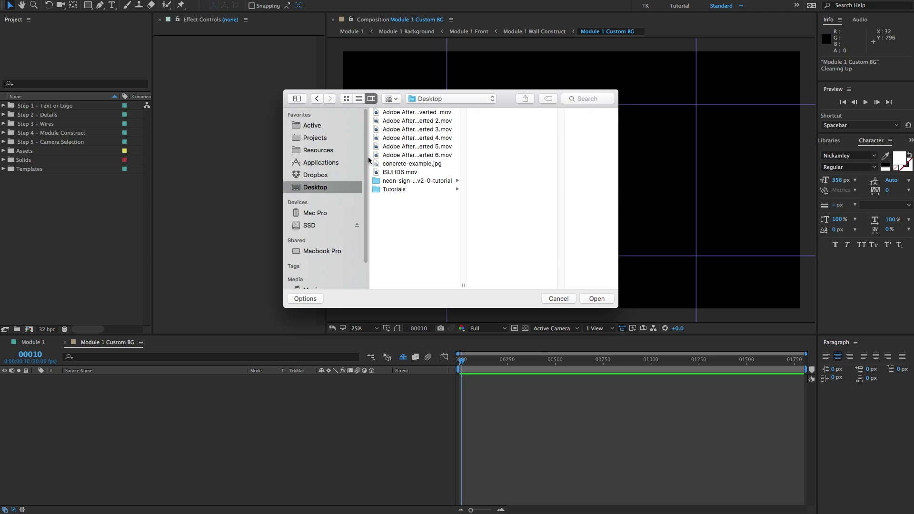
left_click(398, 164)
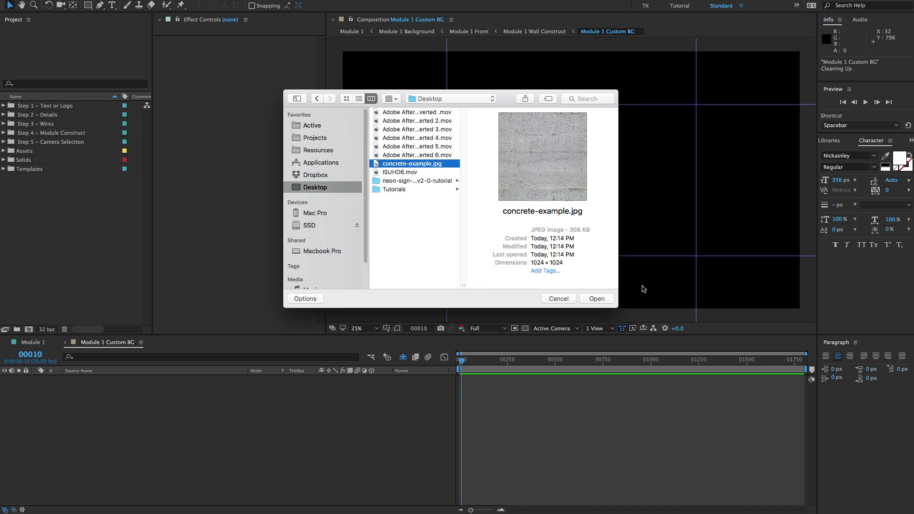
left_click(598, 299)
left_click_drag(73, 161, 134, 422)
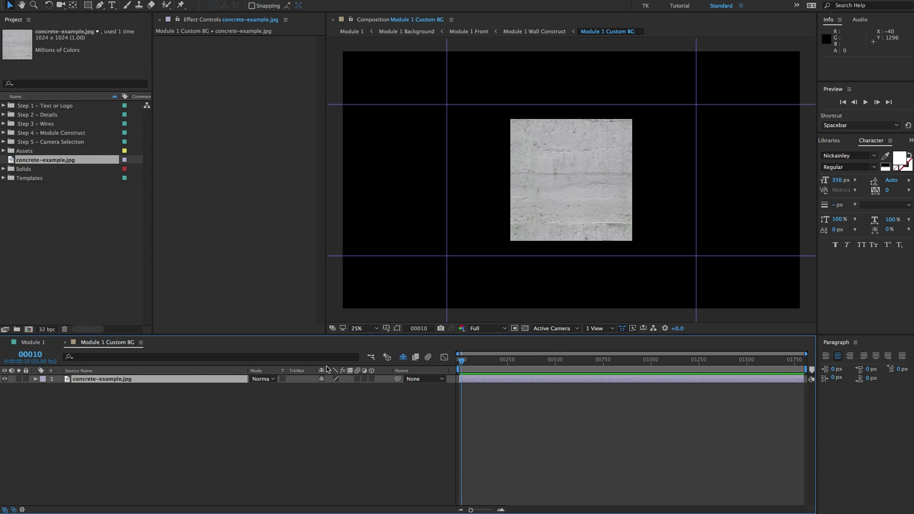
scroll(593, 174, "up", 2)
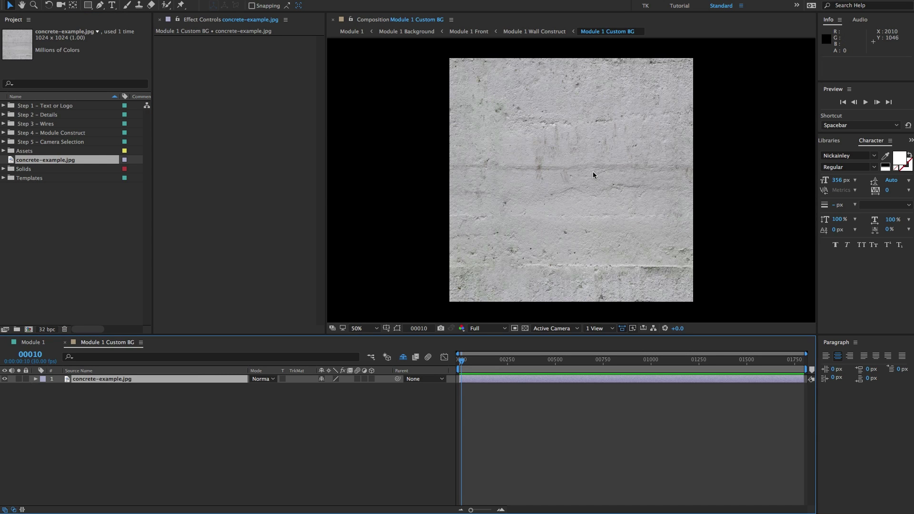
scroll(593, 172, "down", 1)
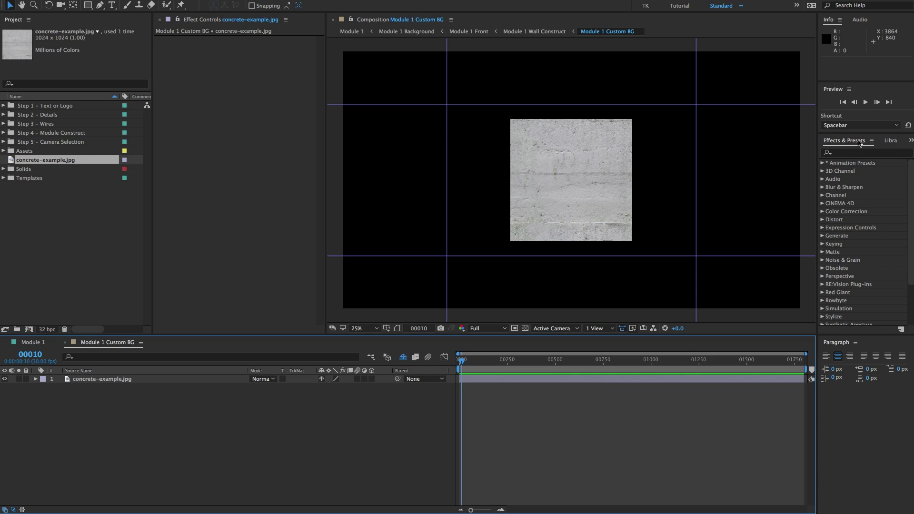
Find the CC RepeTile effect and apply it to the concrete-example.jpg layer.
left_click(856, 142)
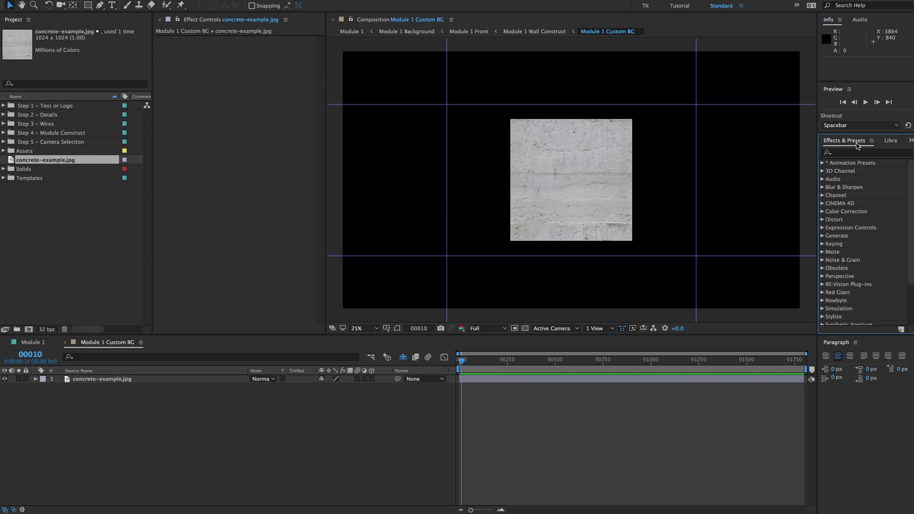
left_click(855, 152)
type("repetile")
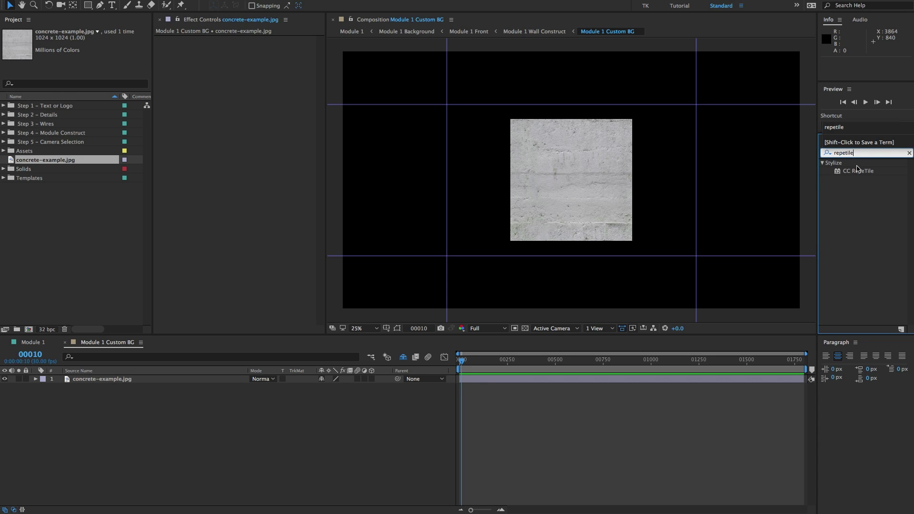
left_click_drag(857, 171, 238, 123)
Set CC RepeTile's Expand Right and Expand Left to 2333, and Expand Down and Expand Up to 876.
left_click_drag(248, 48, 909, 82)
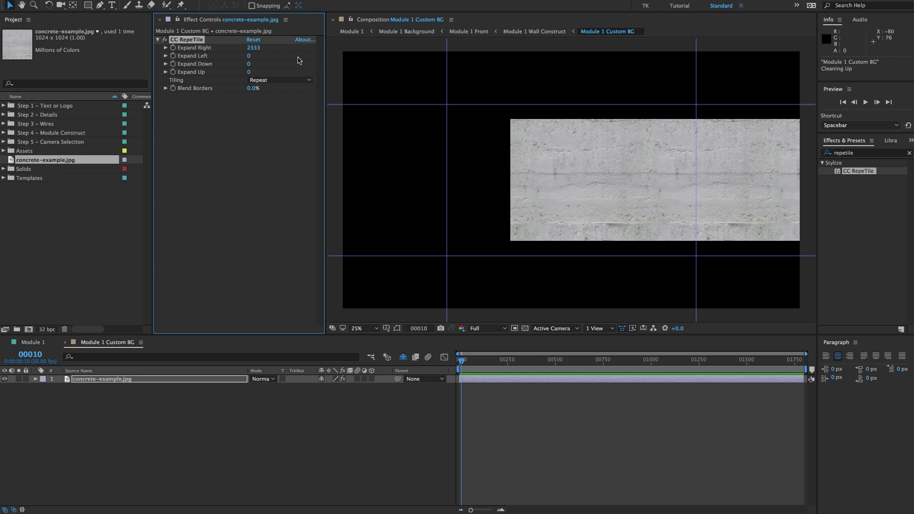
left_click(256, 48)
key("super+c")
left_click(250, 56)
key("super+v")
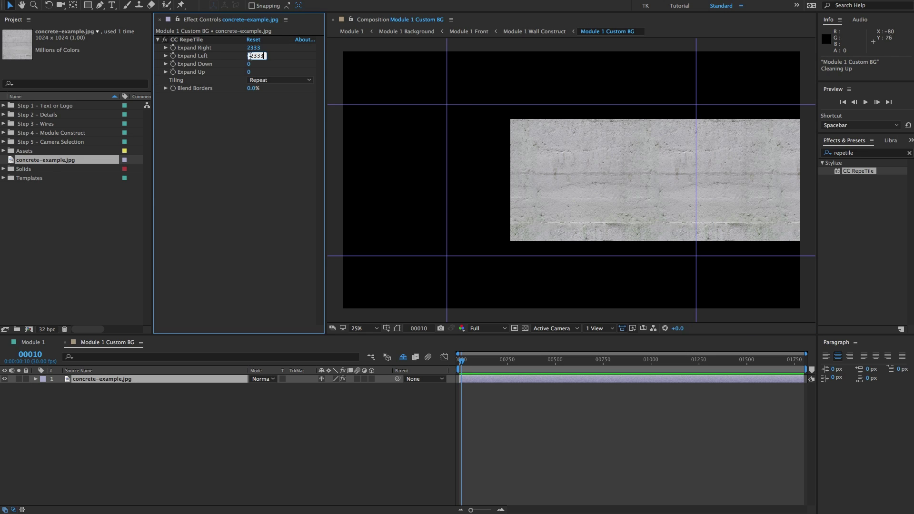
left_click_drag(249, 65, 673, 73)
left_click(250, 71)
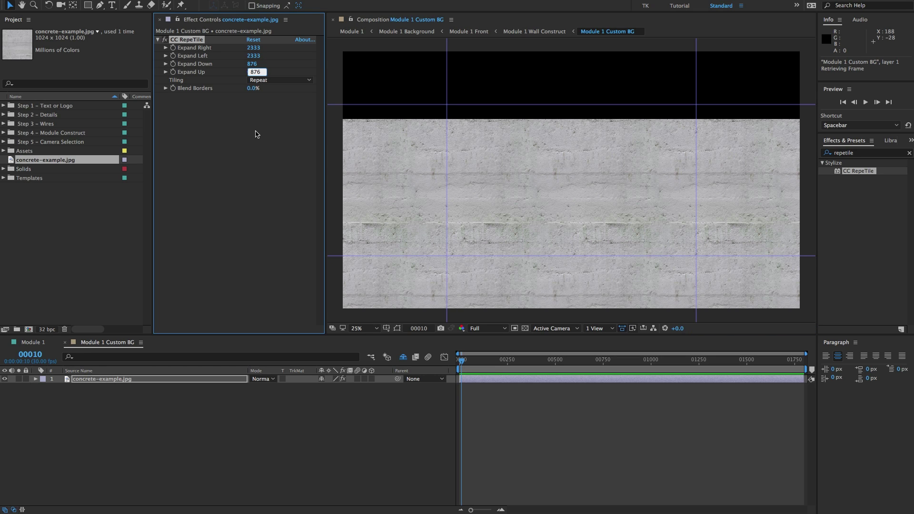
key("Return")
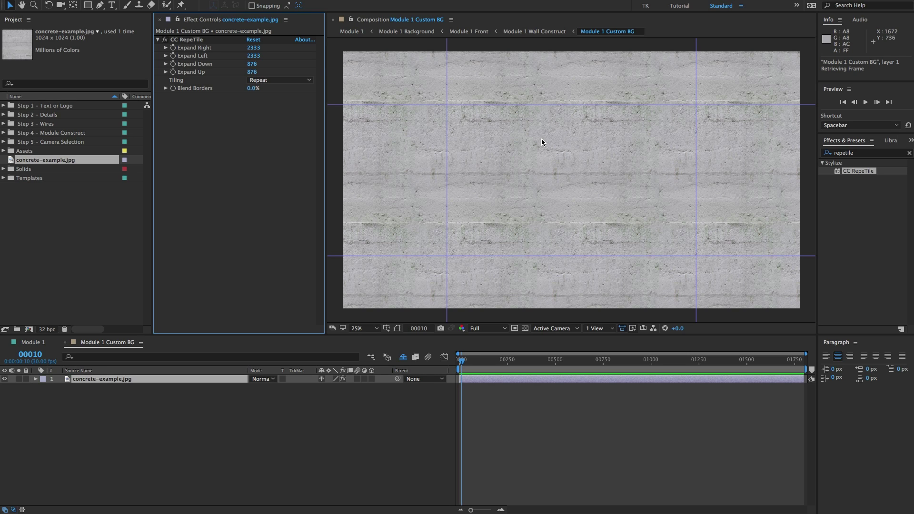
Apply the Curves effect to the concrete layer and darken it by lowering the RGB curve's white point to about a quarter.
left_click(847, 153)
double_click(847, 153)
type("curves")
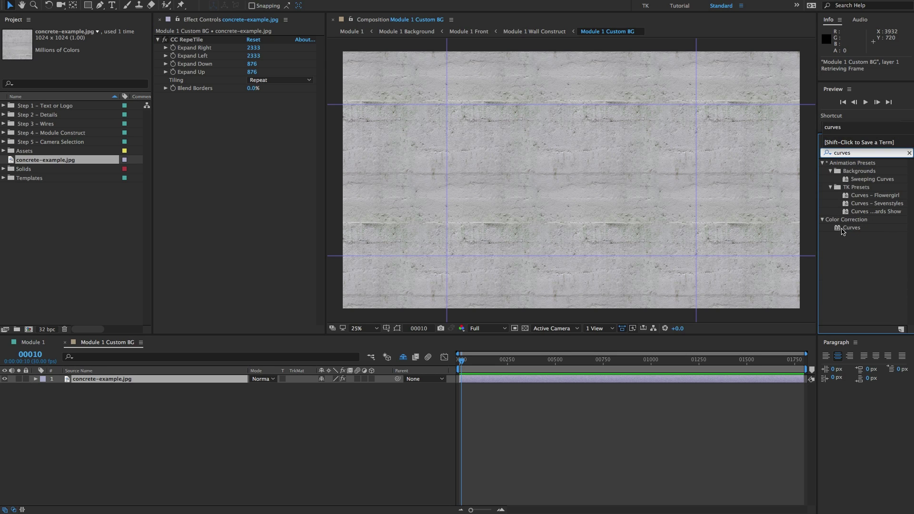
left_click_drag(843, 229, 249, 200)
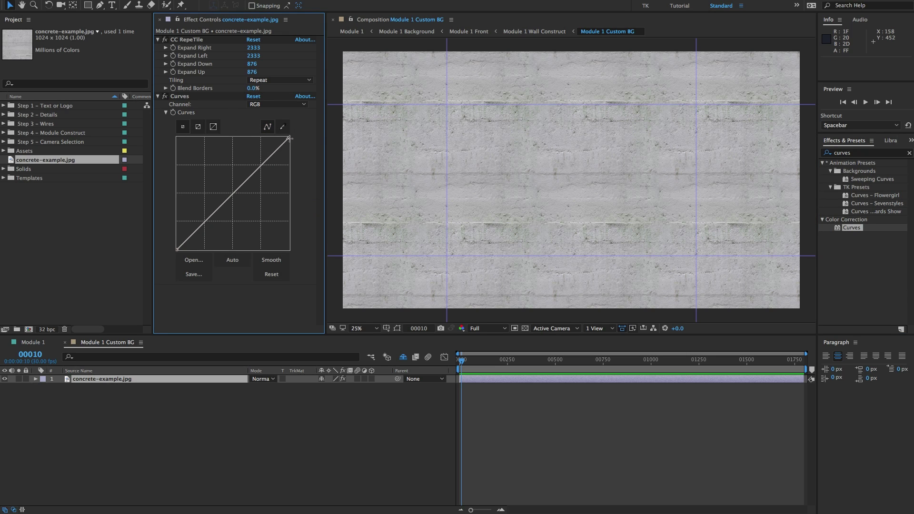
left_click_drag(289, 138, 330, 217)
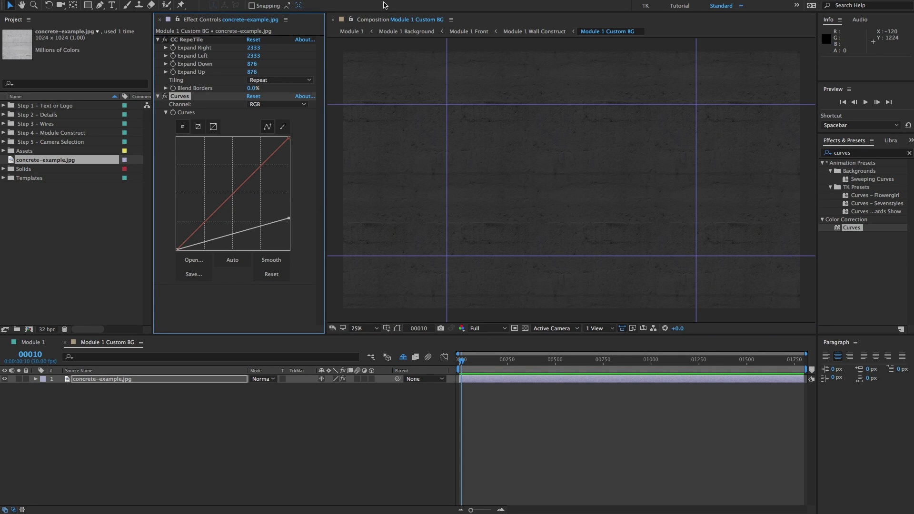
Return to the Module 1 composition and enable the left wall in the Scene Controller layer's effects.
left_click(352, 33)
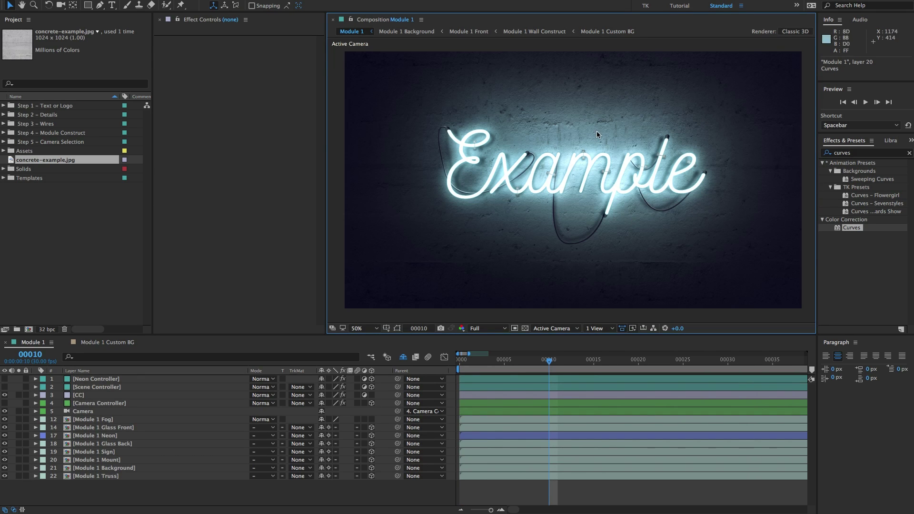
scroll(565, 159, "down", 2)
scroll(571, 158, "up", 2)
left_click(87, 387)
scroll(236, 226, "down", 3)
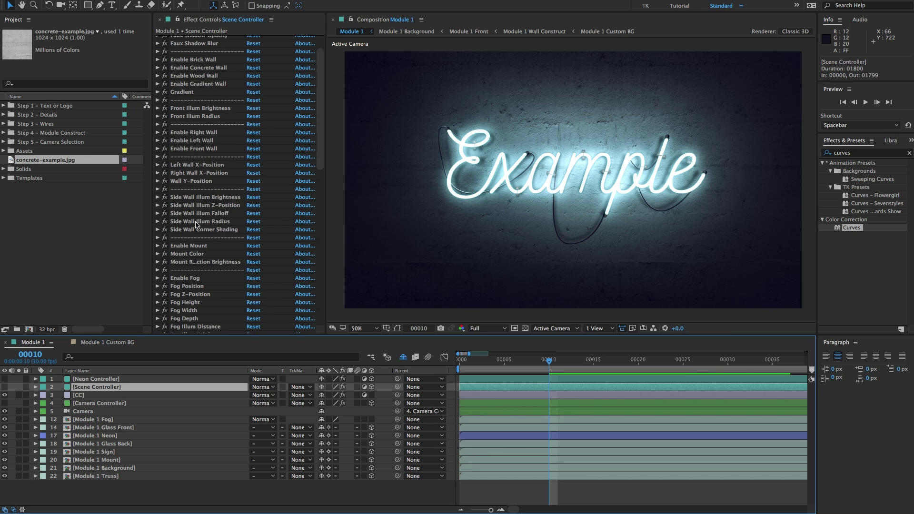
left_click(185, 133)
left_click(175, 141)
left_click(158, 141)
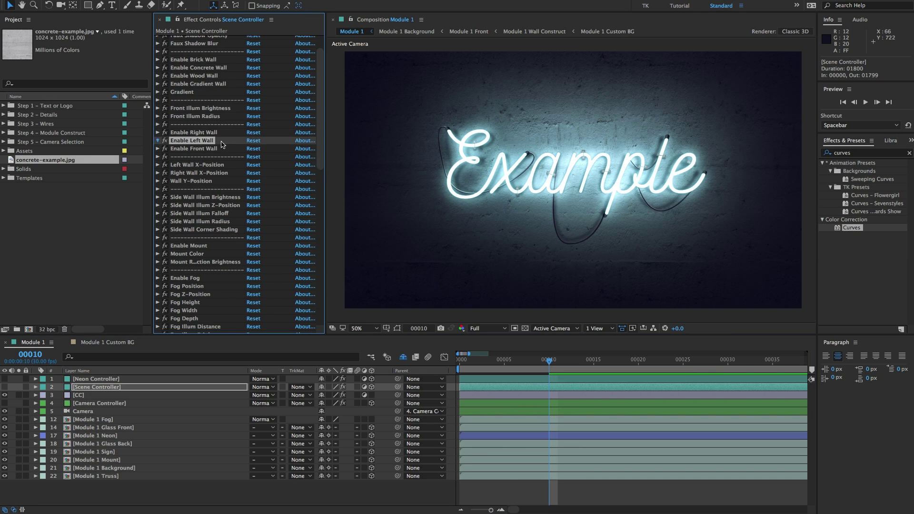
left_click(250, 149)
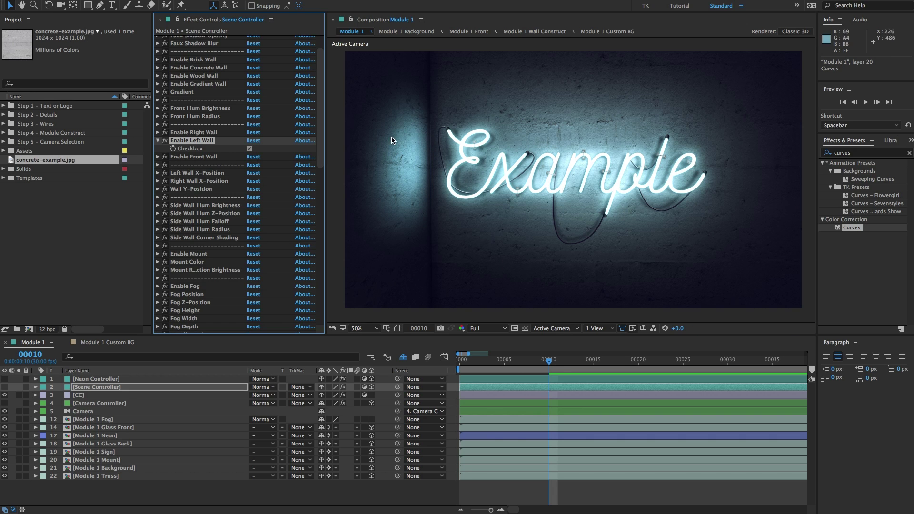
Delete concrete-example.jpg from the project and disable the left wall in the Scene Controller.
left_click(30, 211)
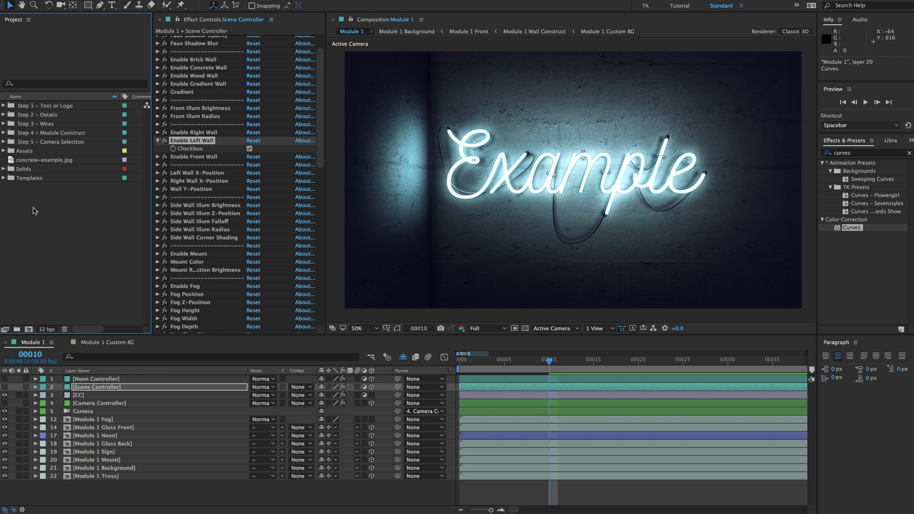
left_click(50, 162)
key("Delete")
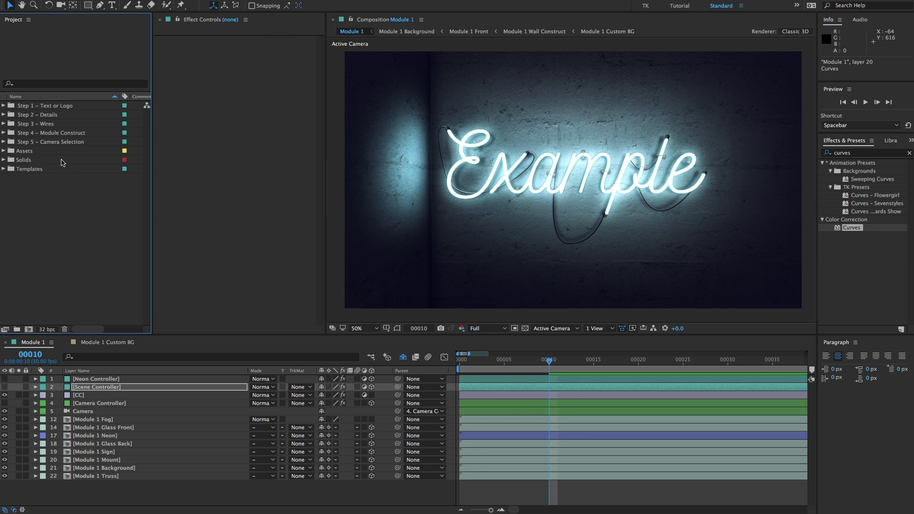
left_click(100, 387)
left_click(248, 177)
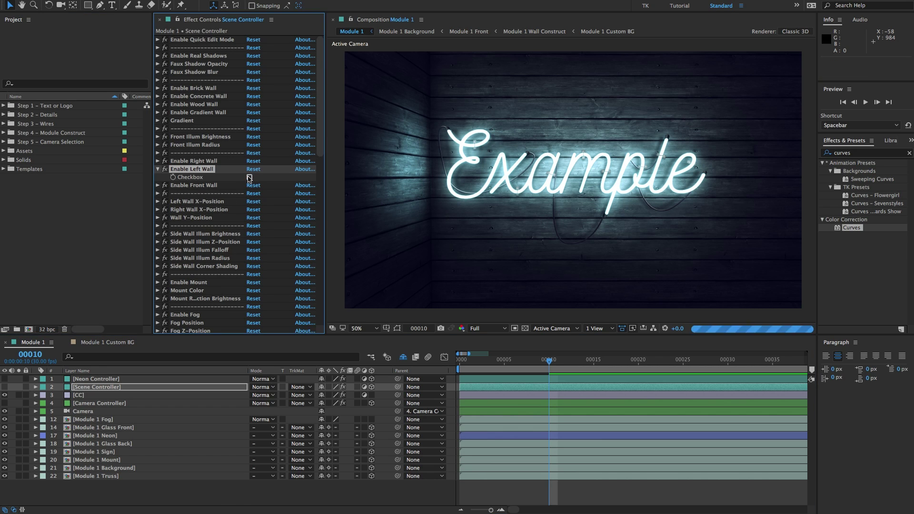
Expand the Step 4 – Module Construct folder and open Module 1 Non-Illuminating from Module 1's custom elements.
left_click(43, 133)
left_click(4, 132)
left_click(66, 196)
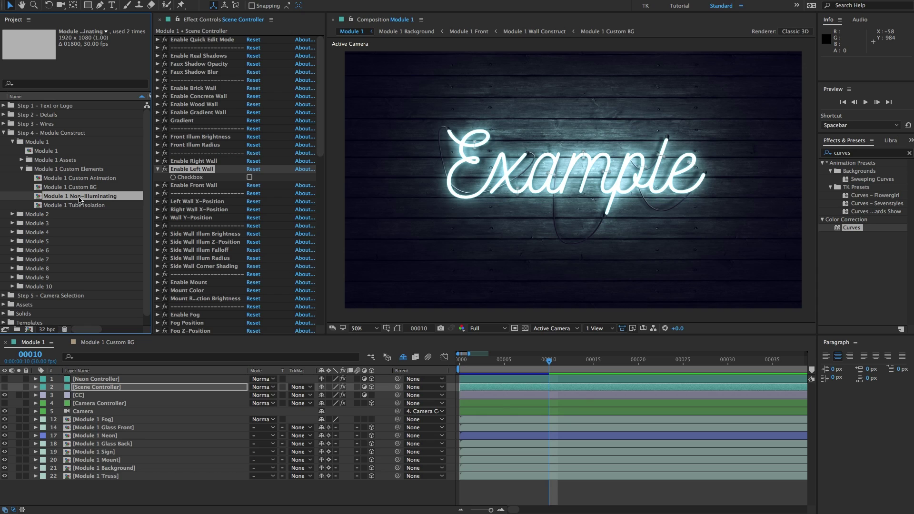
double_click(79, 197)
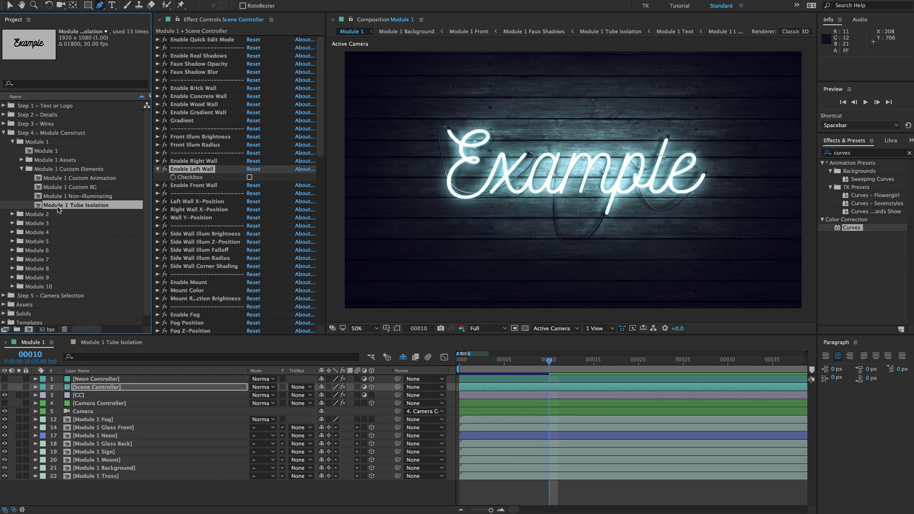
Open Module 1 Tube Isolation and draw a closed Pen mask around the letter E on the Module 1 Text layer.
double_click(65, 209)
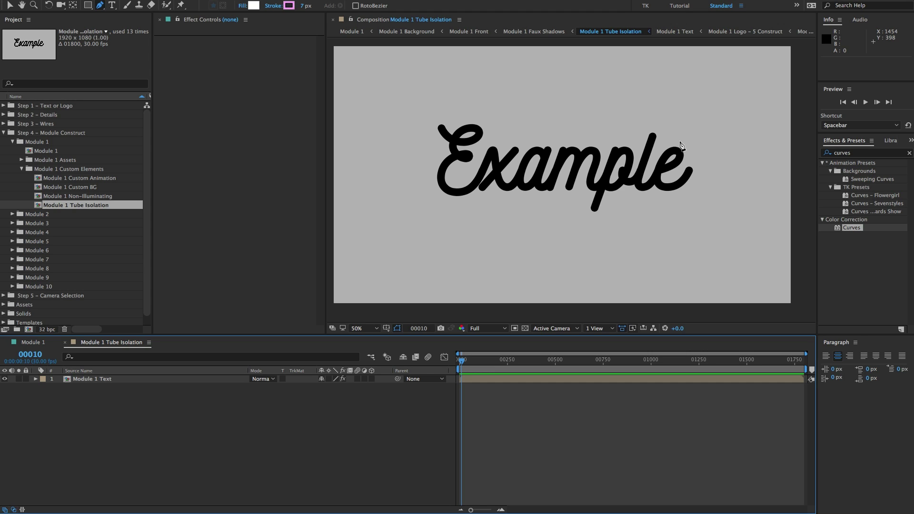
left_click(87, 380)
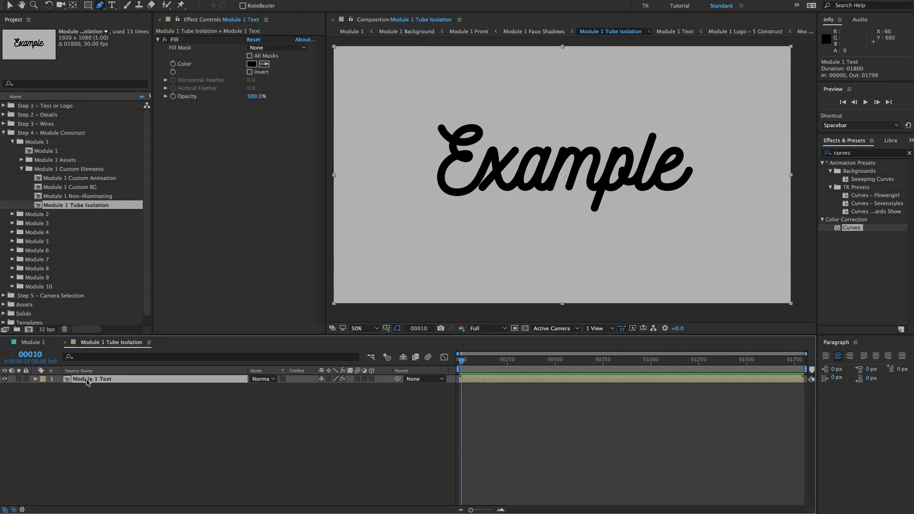
left_click(431, 107)
left_click(491, 106)
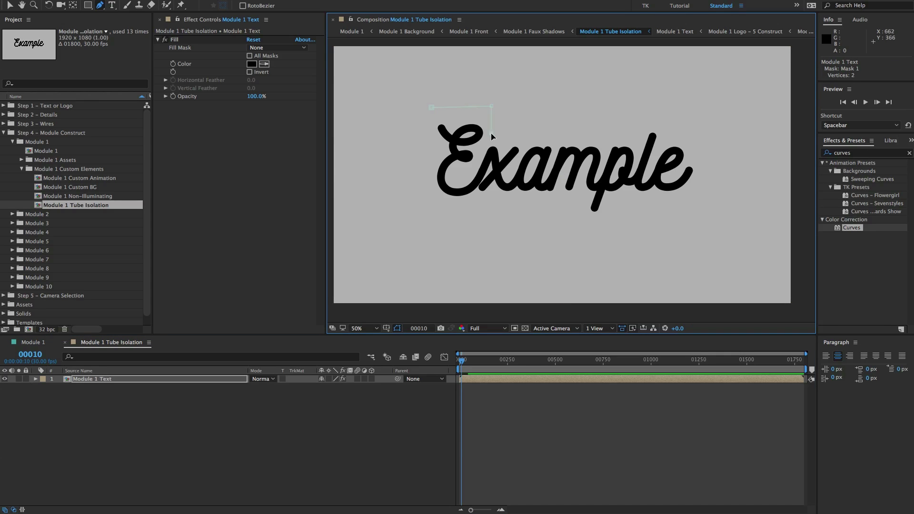
left_click(482, 166)
left_click(461, 213)
left_click(406, 191)
left_click(417, 137)
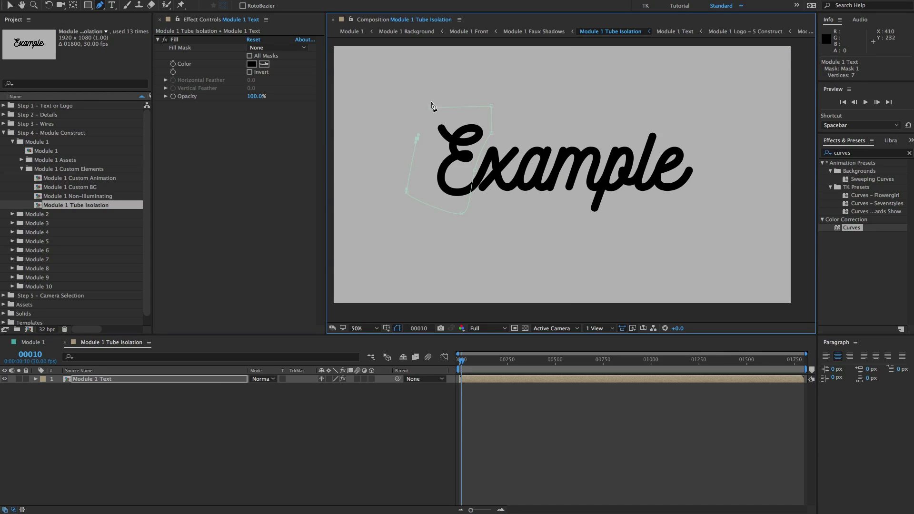
left_click(431, 107)
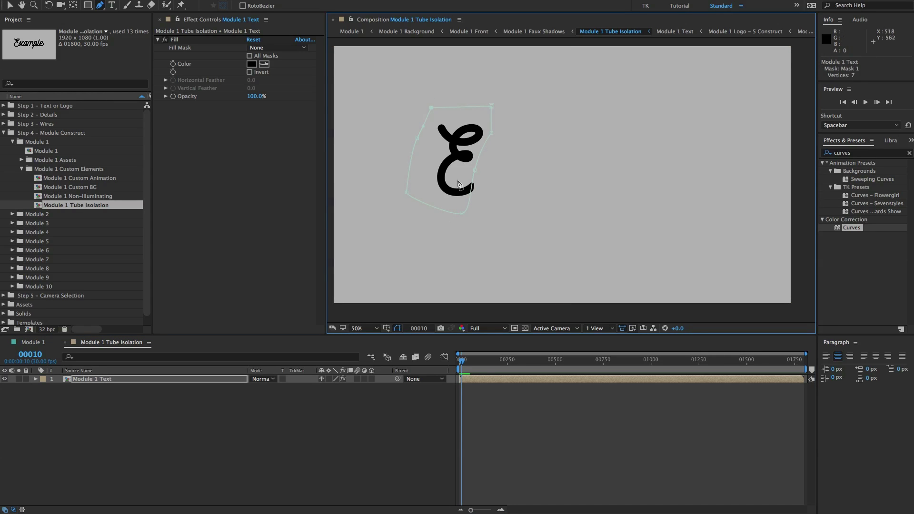
left_click(300, 425)
left_click(101, 379)
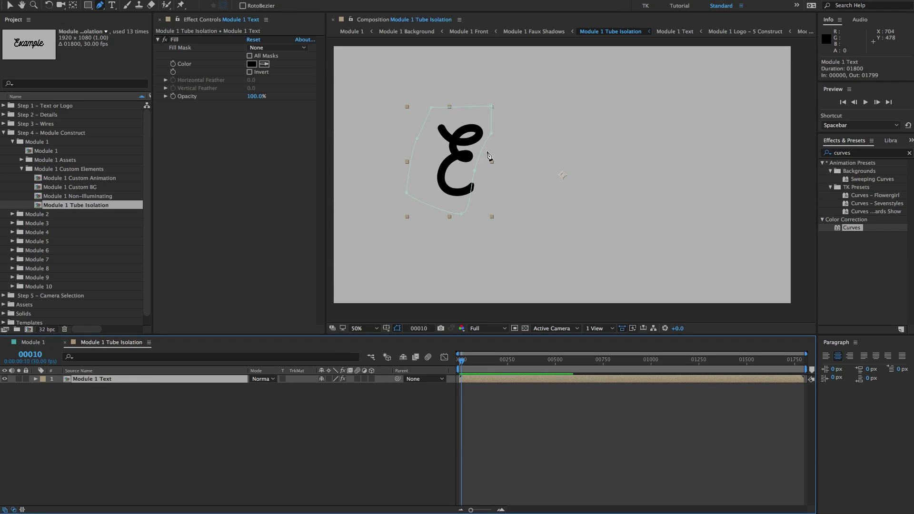
Return to the Module 1 composition, turn on Enable Tube in the Neon Controller, and inspect the sign's tubing.
left_click(350, 32)
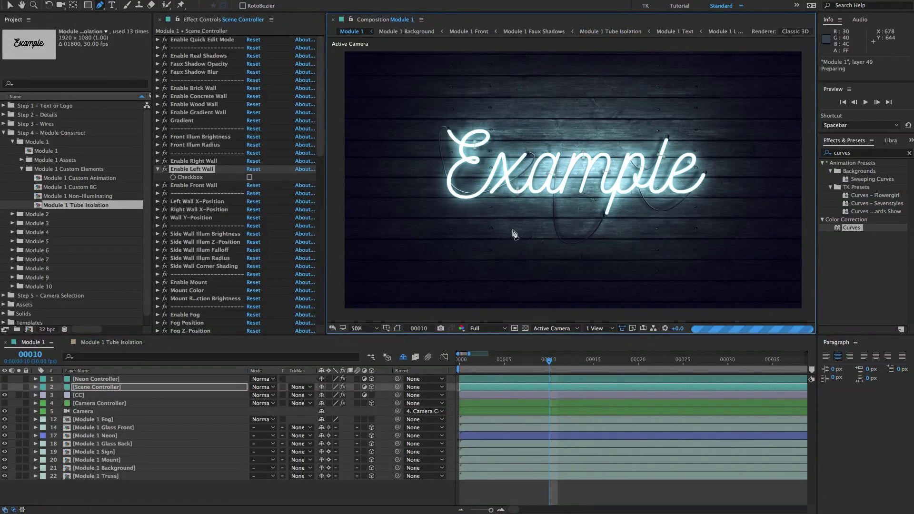
left_click(95, 379)
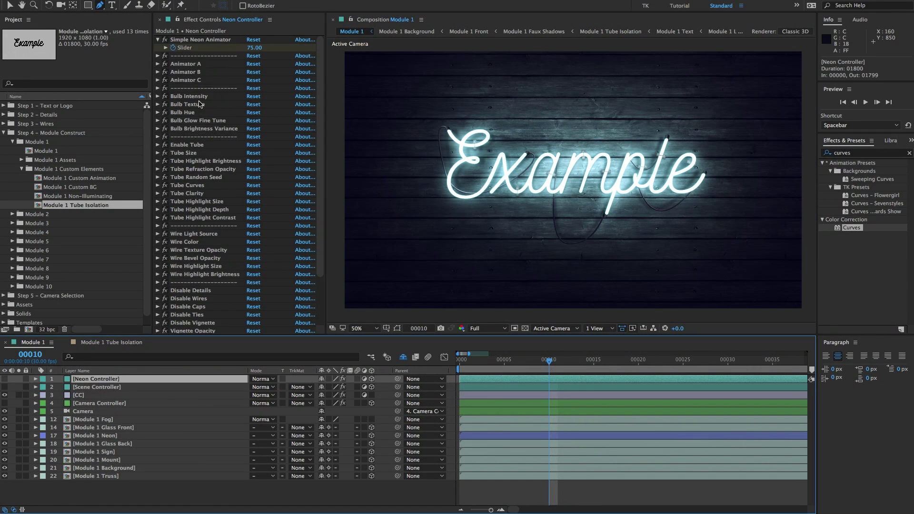
left_click(157, 144)
left_click(250, 153)
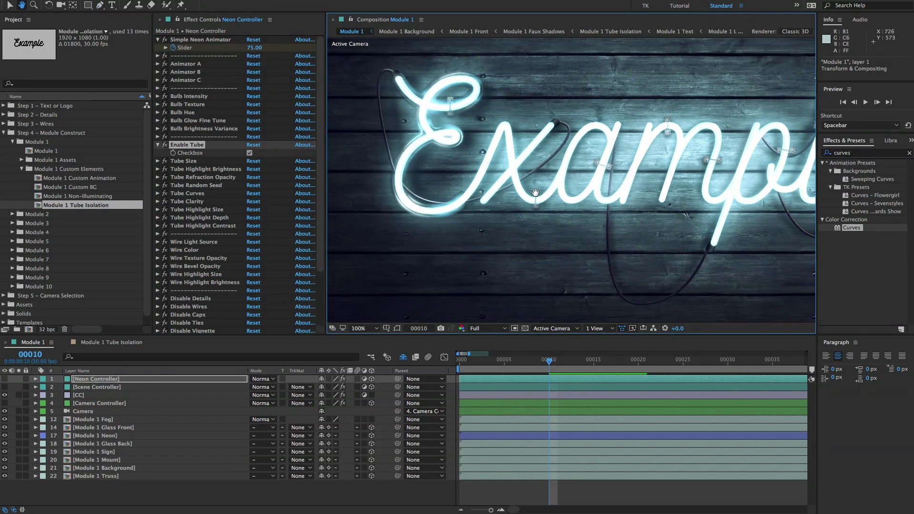
scroll(587, 151, "down", 2)
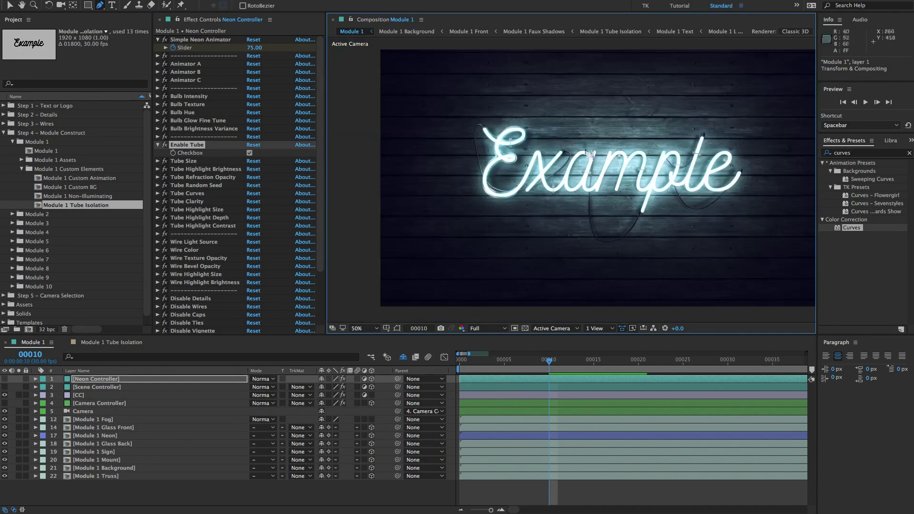
key("ctrl+shift+z")
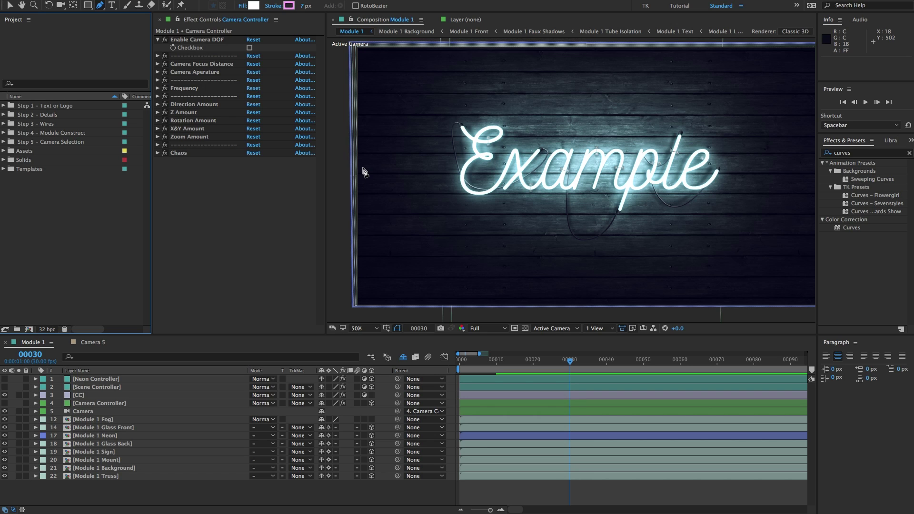
Switch to Finder, open the tutorial's Assets/Camera Examples folder, and preview the Camera 5.mp4 example movie.
left_click(296, 238)
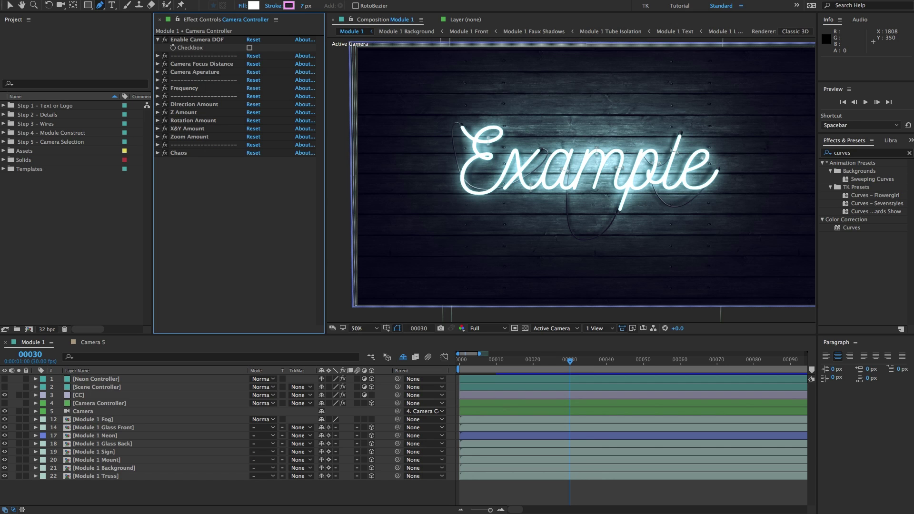
key("super+Tab")
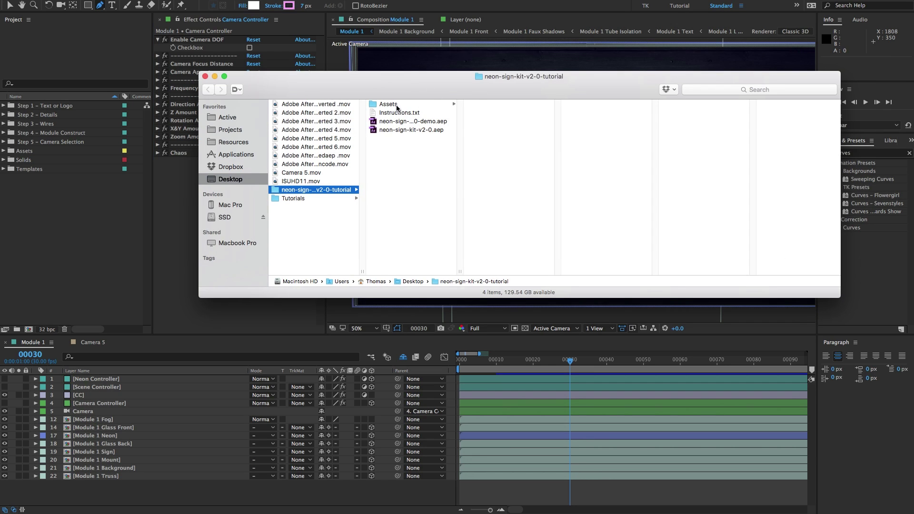
left_click(395, 105)
left_click(396, 105)
left_click(505, 106)
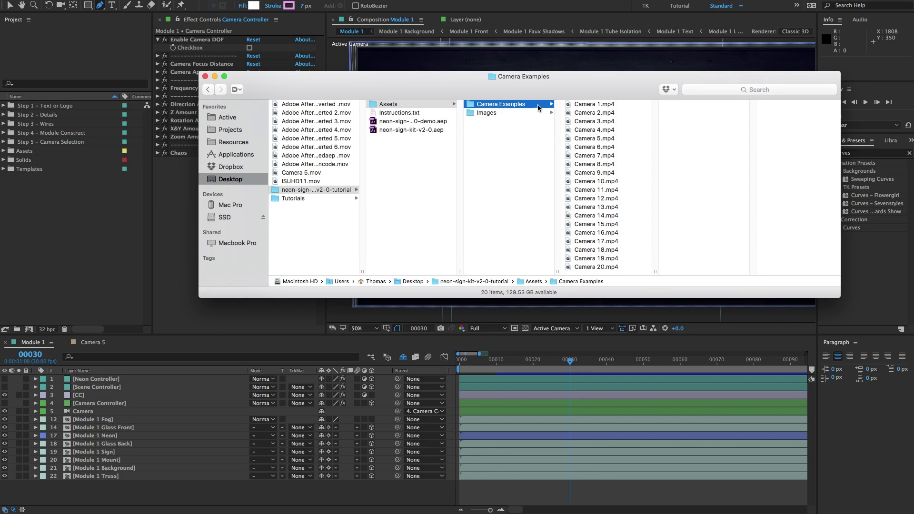
left_click(602, 148)
left_click(600, 198)
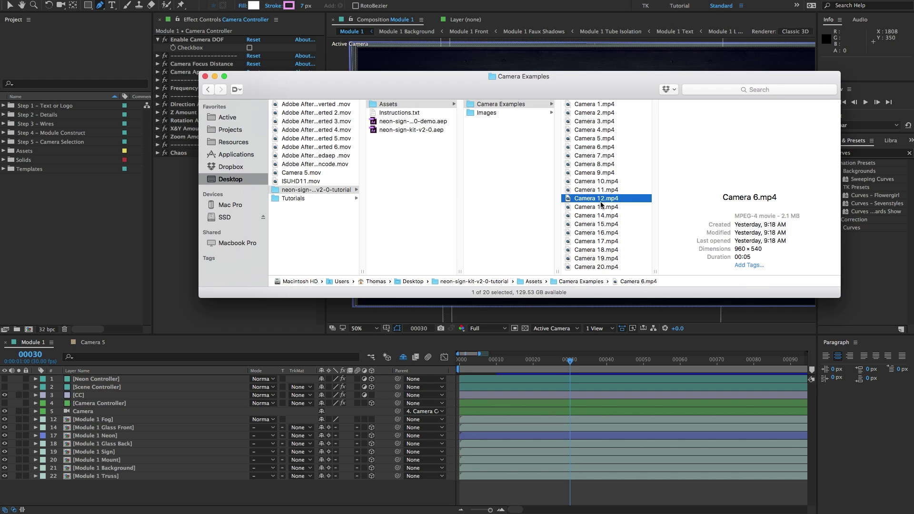
left_click(610, 167)
left_click(613, 142)
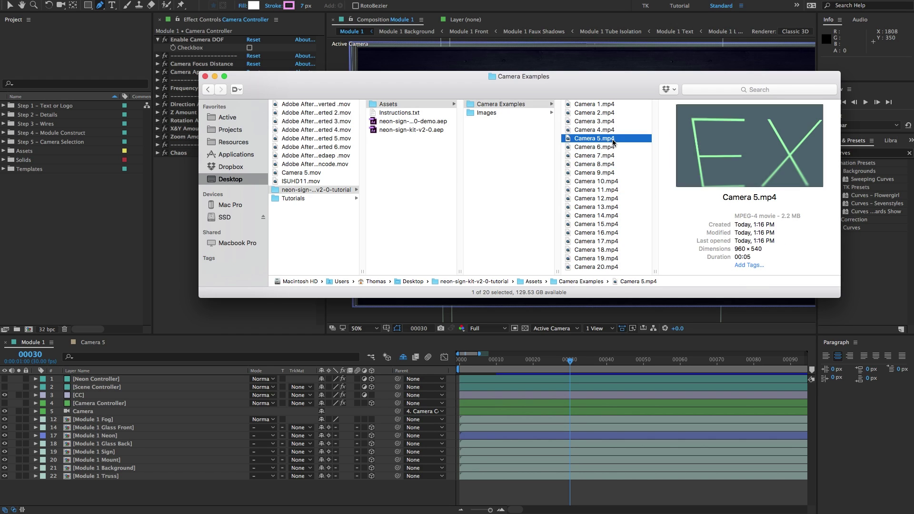
key("space")
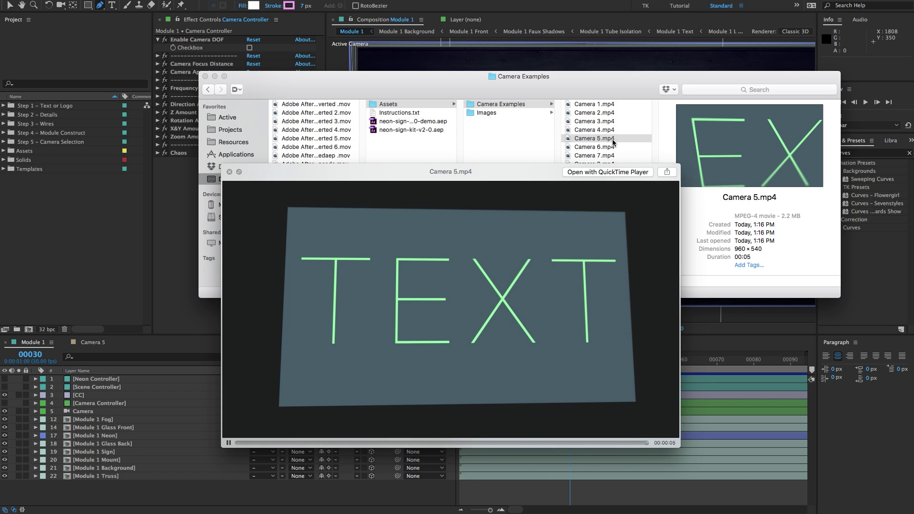
key("space")
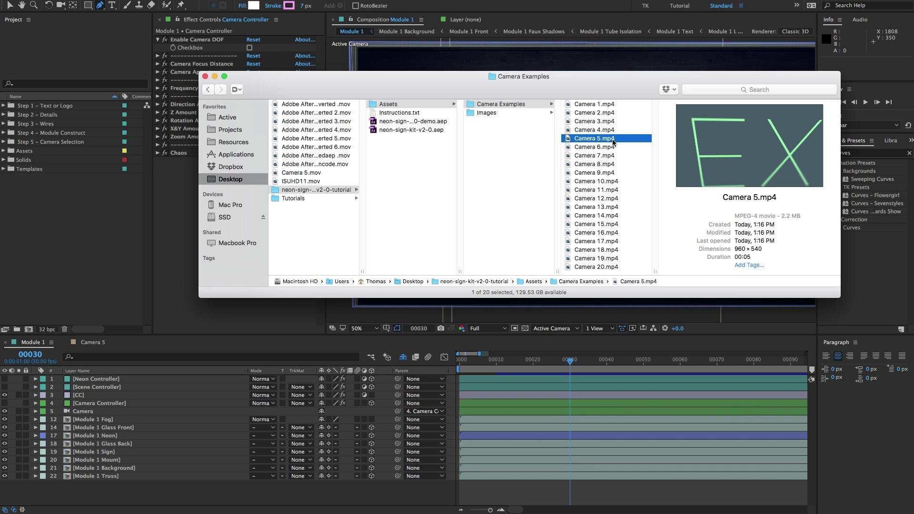
left_click(205, 76)
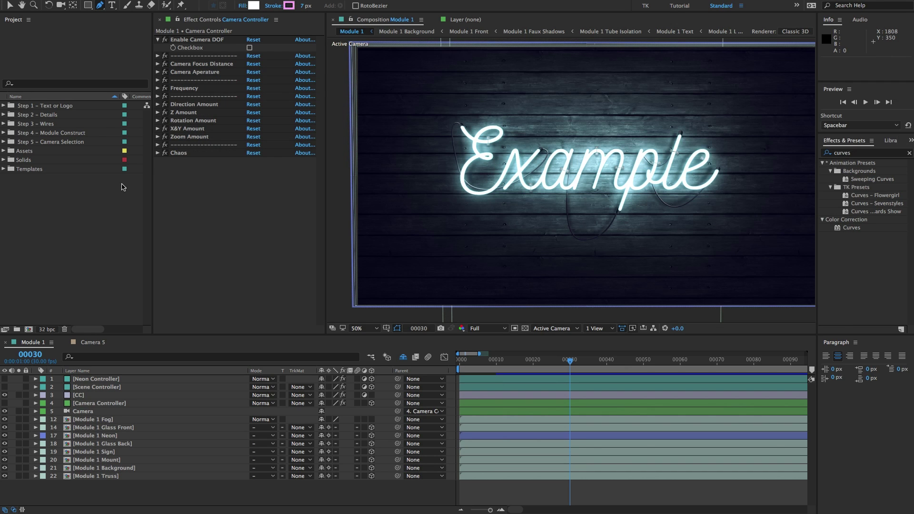
Open the Camera 5 composition from the Step 5 – Camera Selection folder and copy its Camera Controller and Camera layers.
left_click(40, 145)
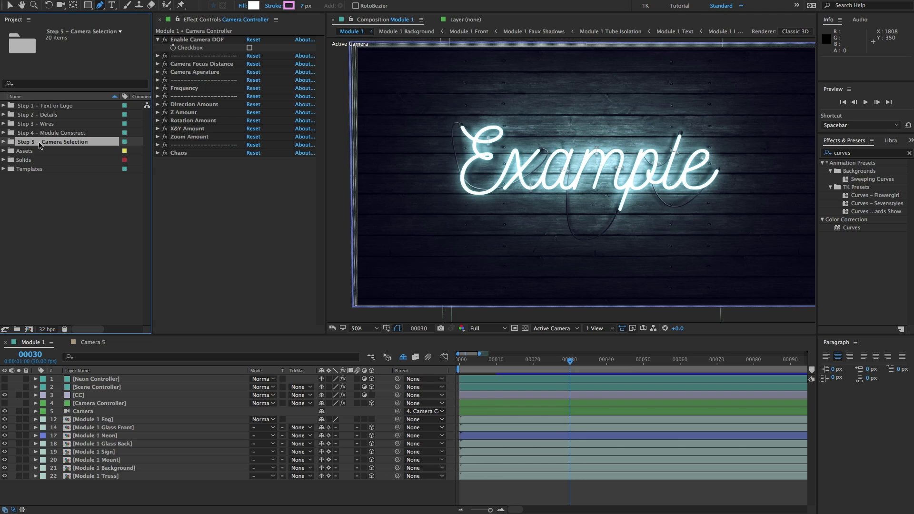
left_click(4, 142)
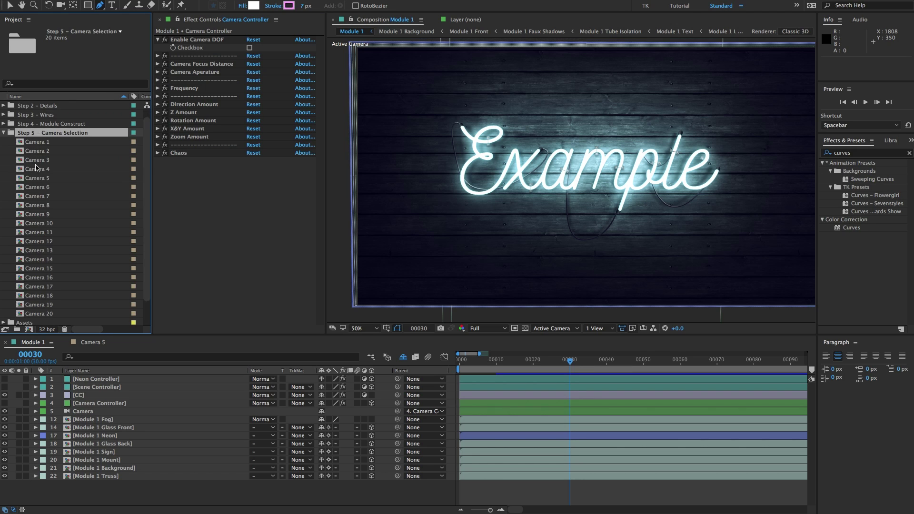
left_click(39, 179)
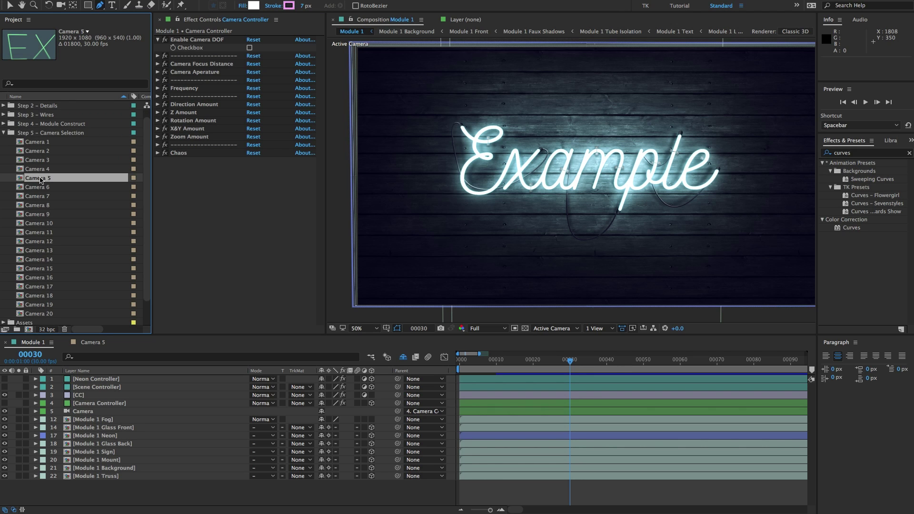
double_click(40, 179)
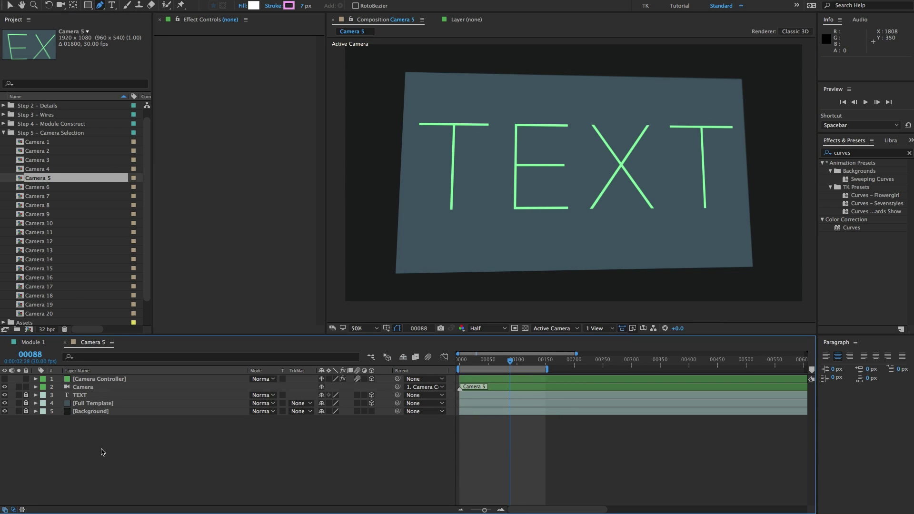
left_click(81, 380)
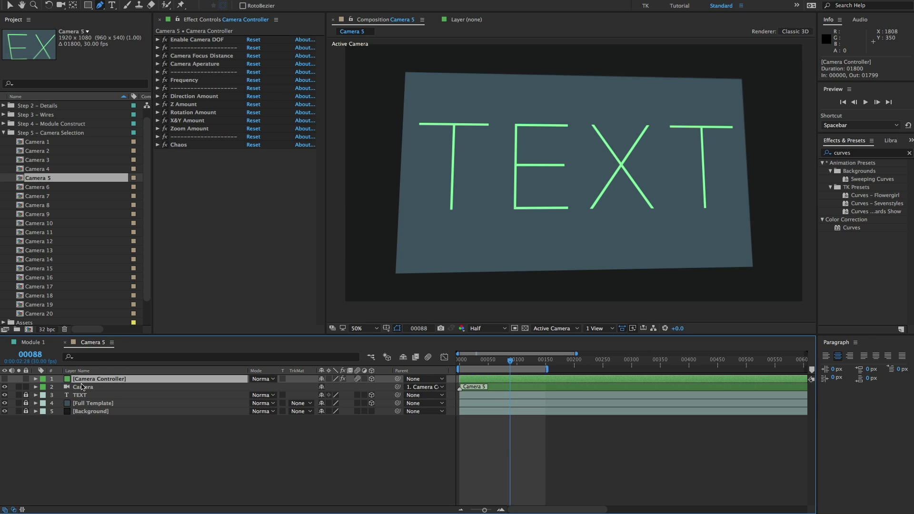
left_click(83, 387, "shift")
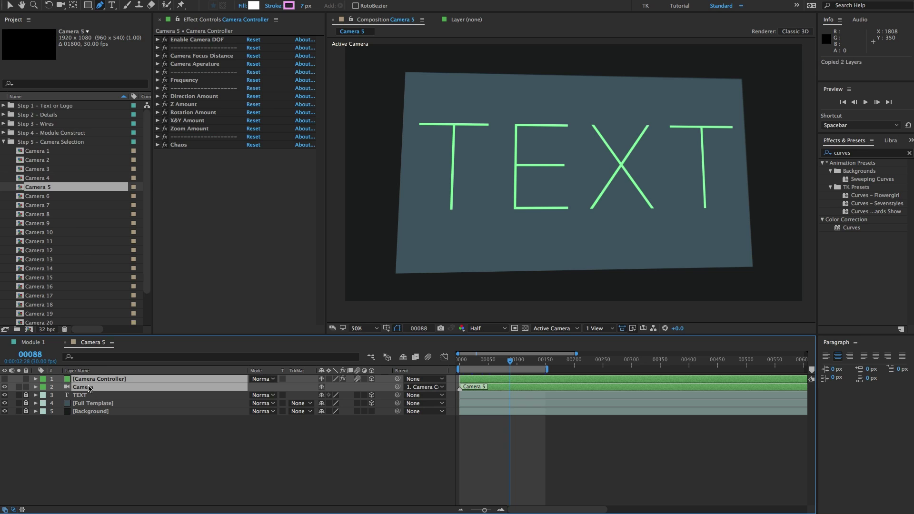
left_click(118, 458)
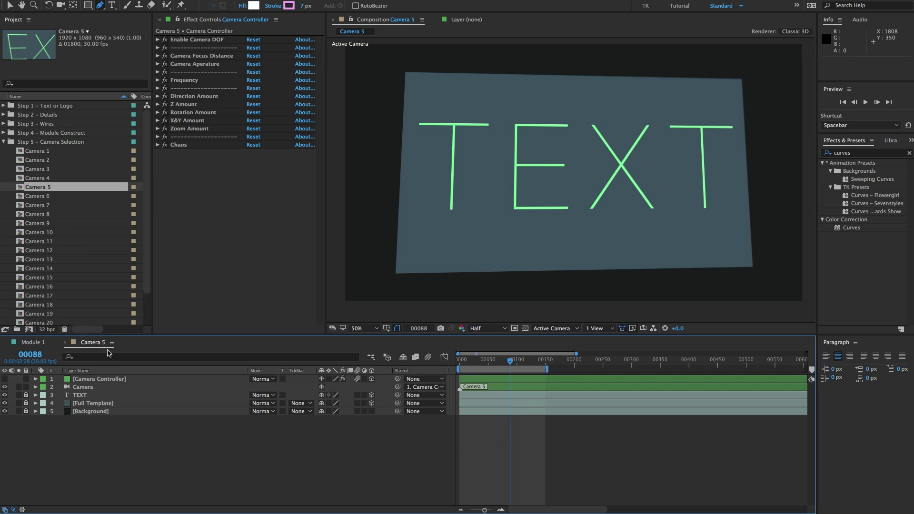
Replace Module 1's original Camera Controller and Camera layers with the copied Camera 5 layers.
left_click(38, 344)
left_click(91, 404)
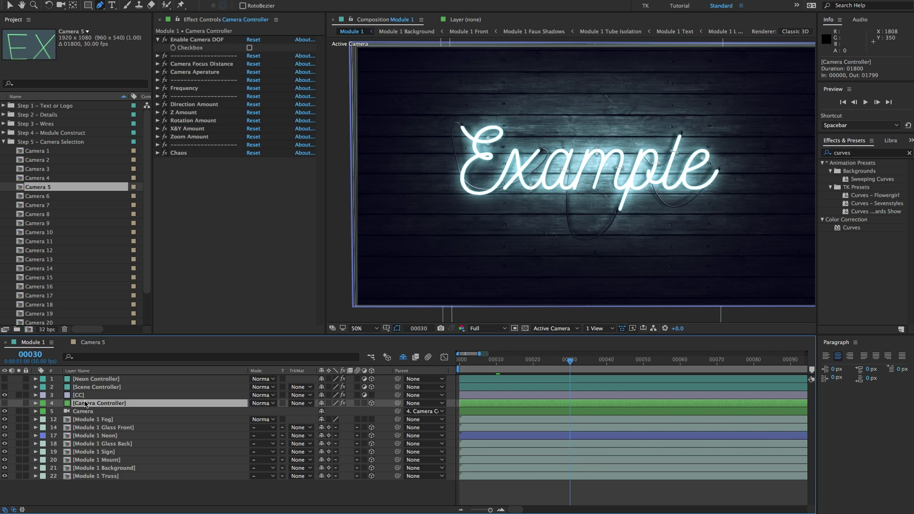
key("ctrl+v")
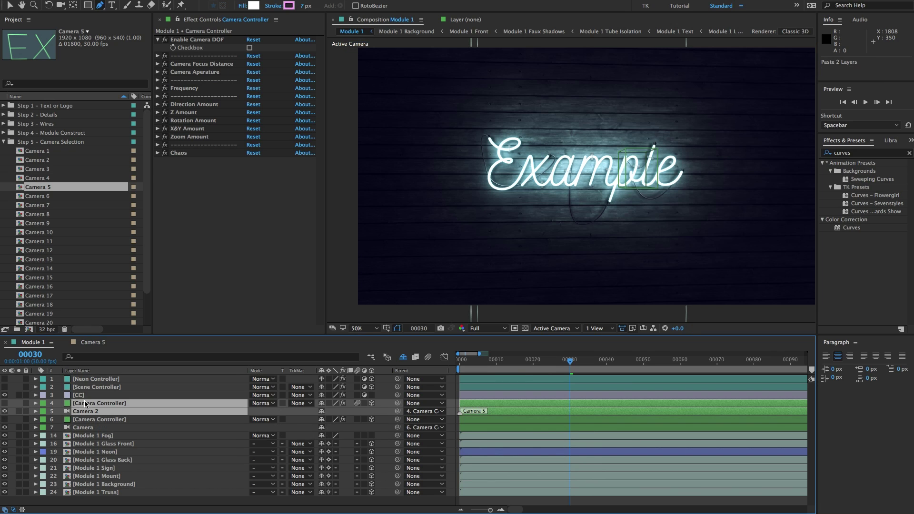
left_click(86, 420)
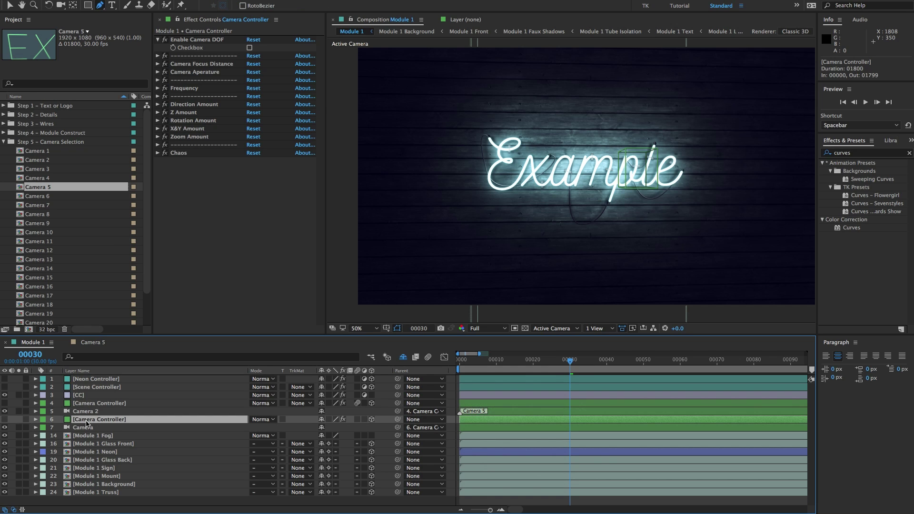
left_click(86, 428, "shift")
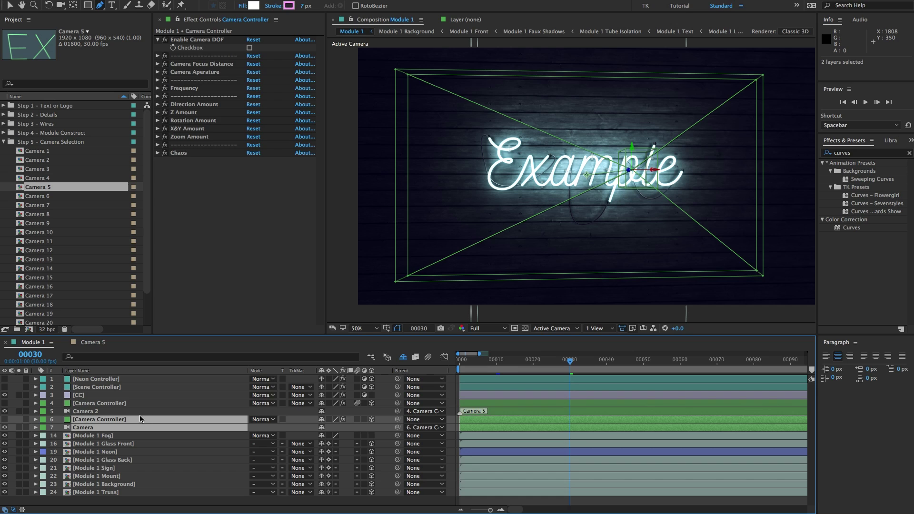
key("Delete")
Rename the pasted Camera 2 layer in Module 1 as Camera.
left_click(86, 412)
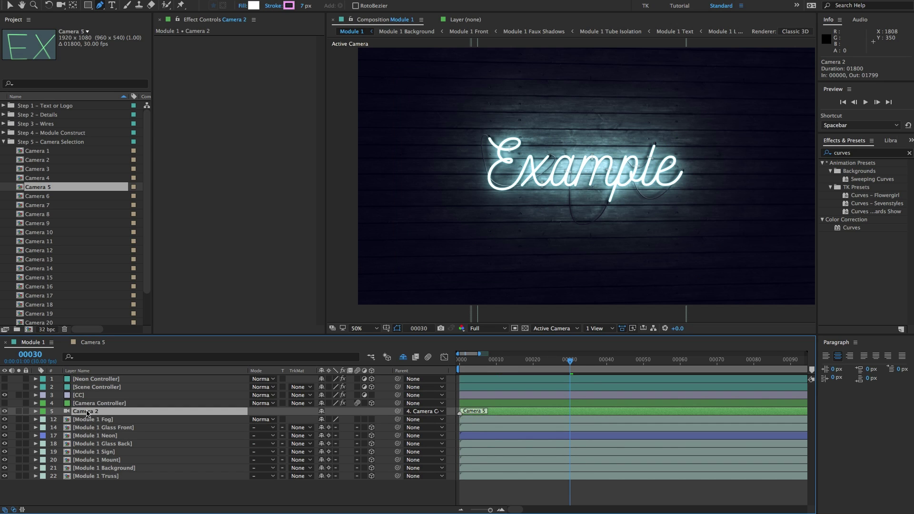
key("Return")
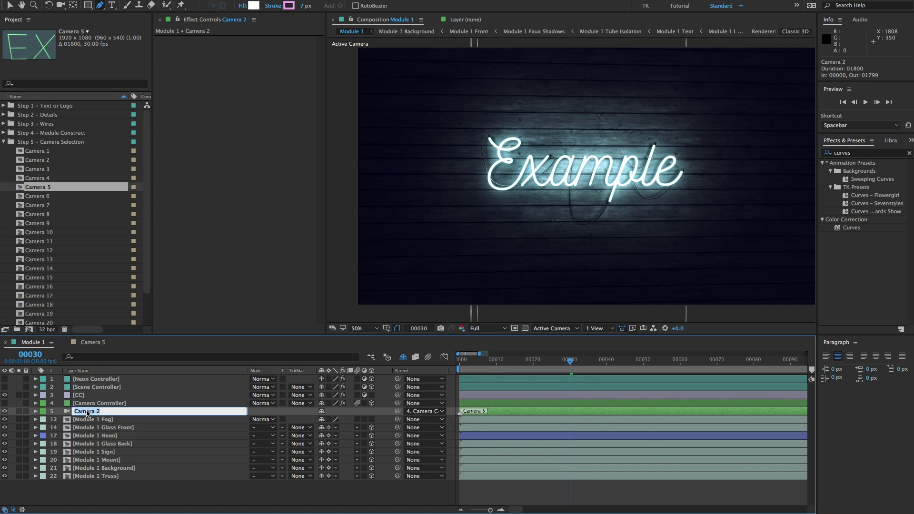
key("Right")
key("BackSpace")
key("BackSpace")
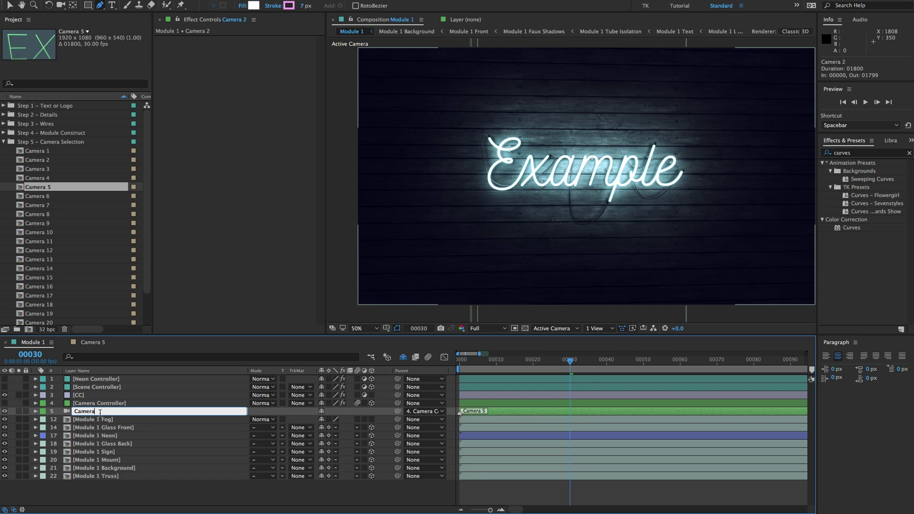
left_click(119, 422)
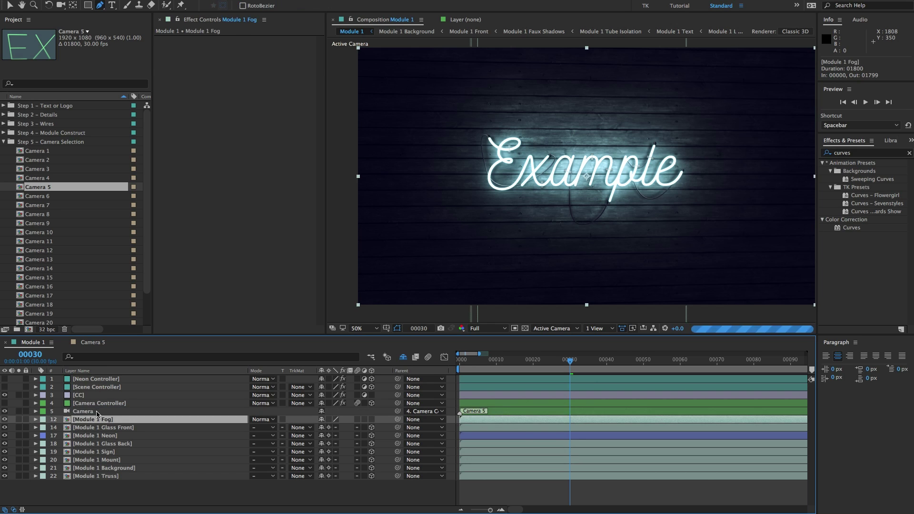
left_click(109, 406)
left_click(104, 411)
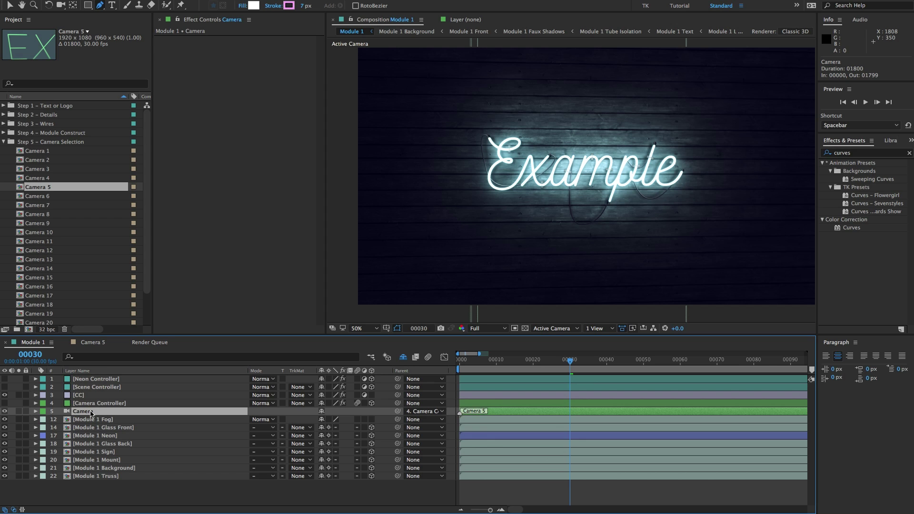
Examine the Camera Controller's Enable Camera DOF, Camera Focus Distance and Camera Aperature settings.
left_click(95, 403)
left_click(184, 253)
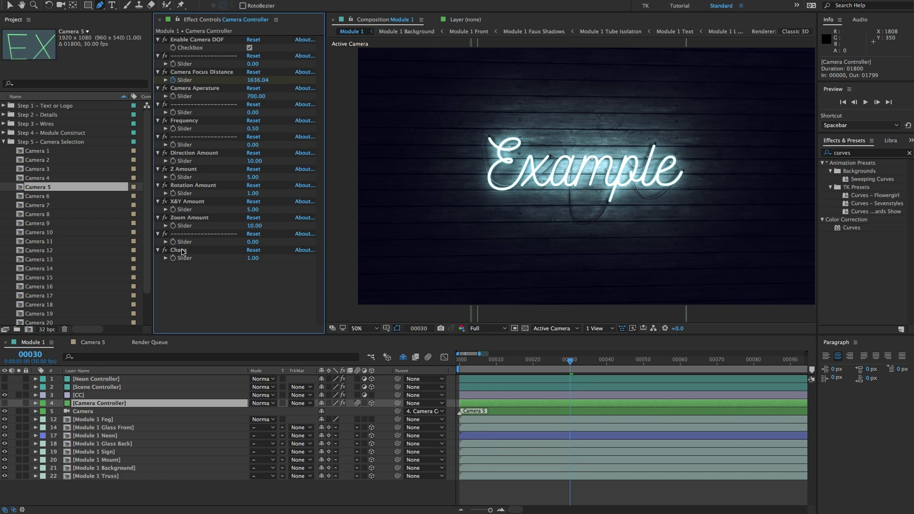
left_click(181, 43)
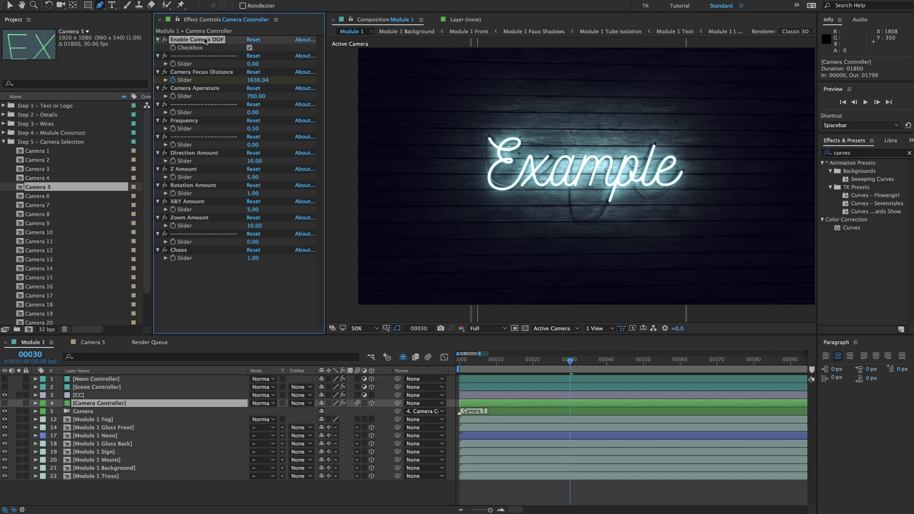
left_click(249, 47)
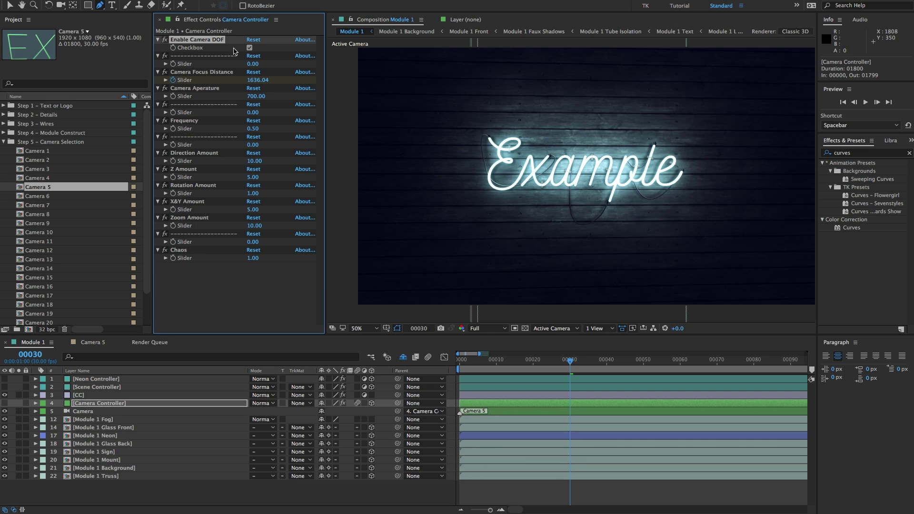
left_click(207, 74)
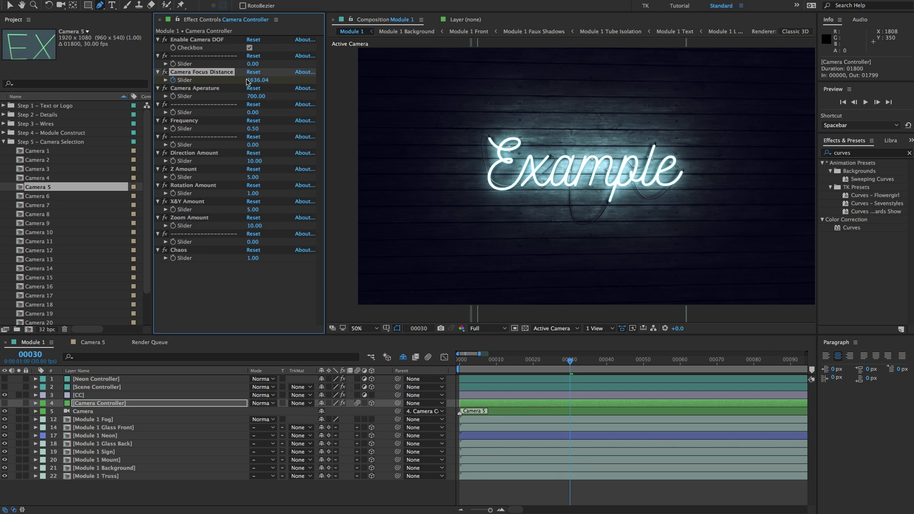
left_click(214, 90)
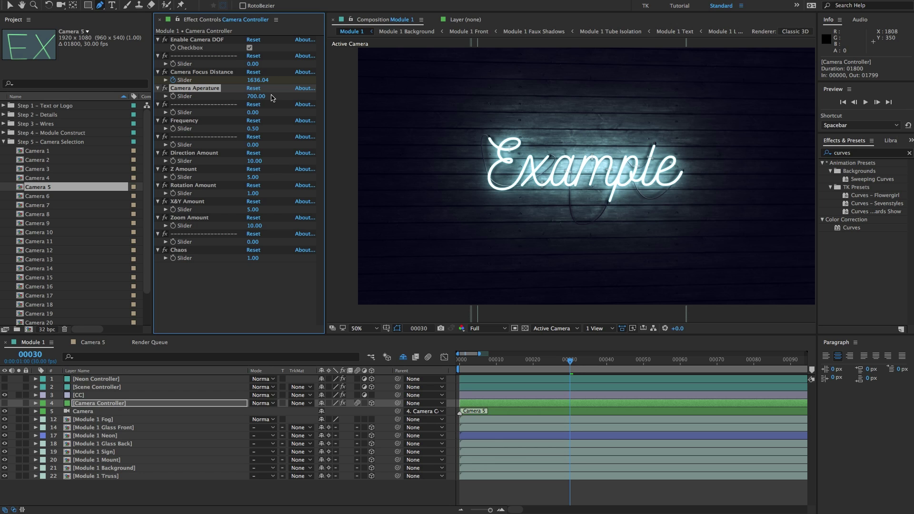
Collapse all Camera Controller effects, expand only those from Frequency through Chaos, and examine the camera movement settings starting with Frequency.
left_click(201, 121)
key("super+a")
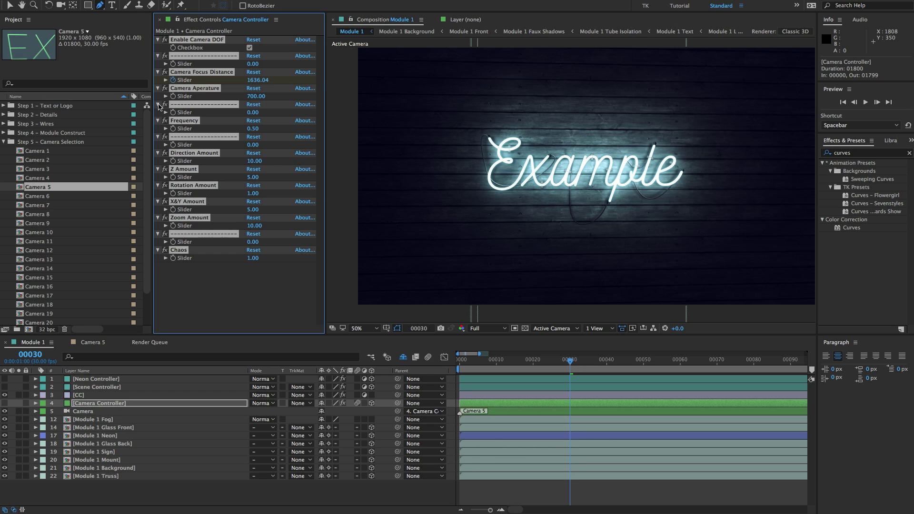
left_click(158, 104)
left_click(220, 223)
left_click(193, 80)
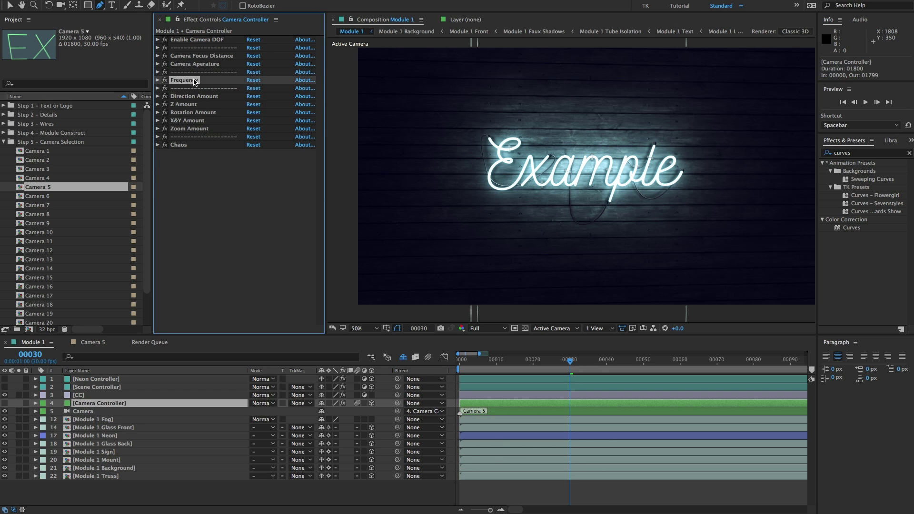
left_click(182, 145, "shift")
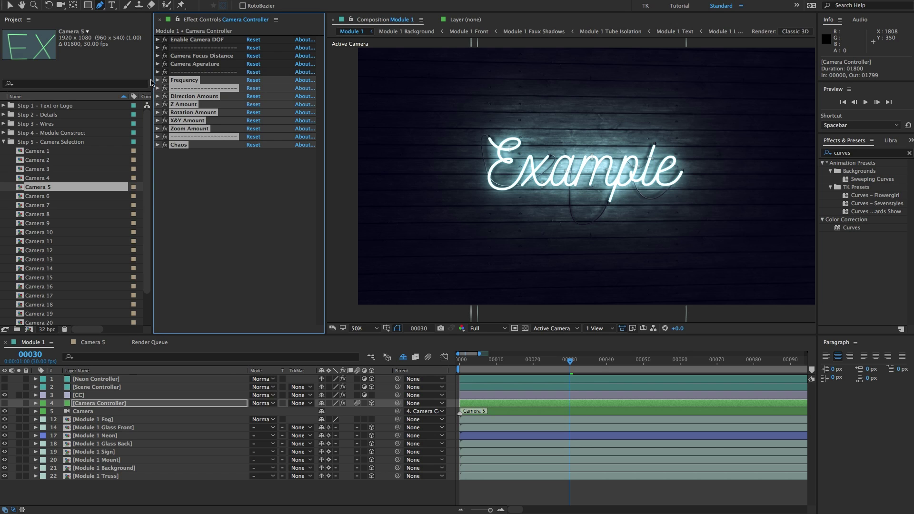
left_click(158, 80)
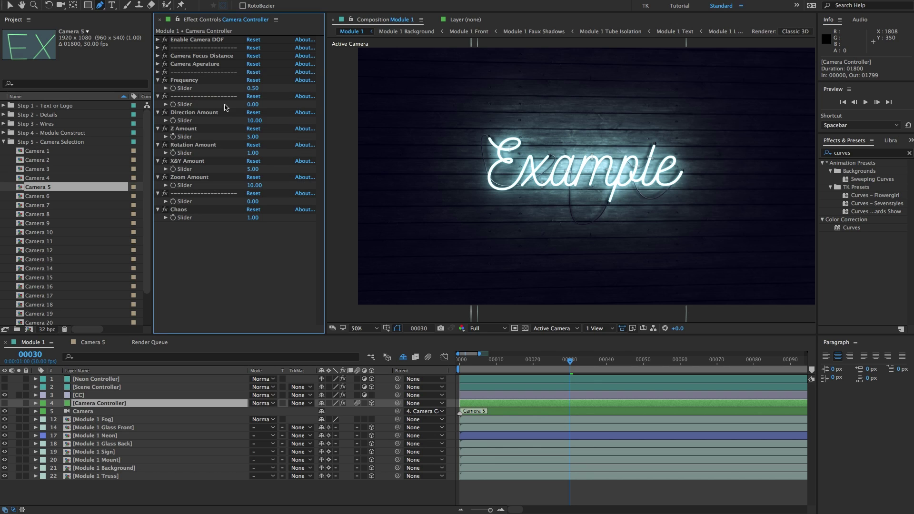
left_click(213, 240)
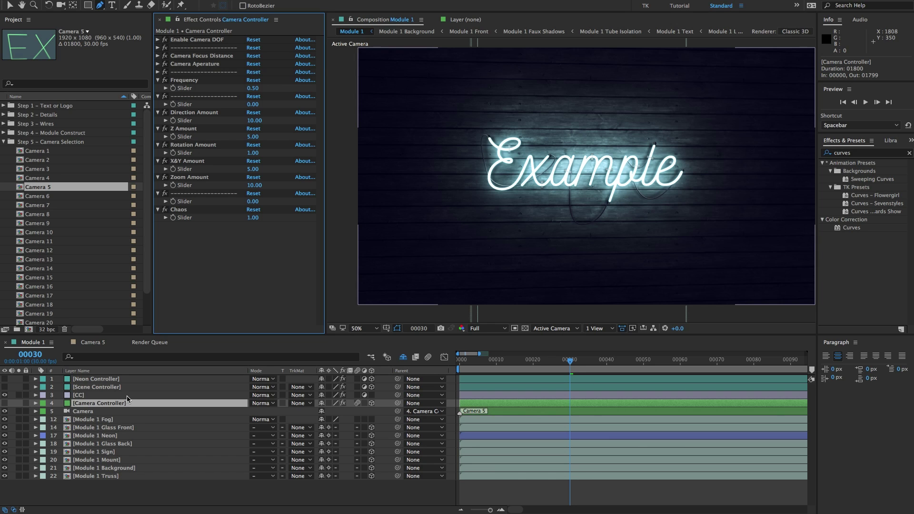
left_click(184, 80)
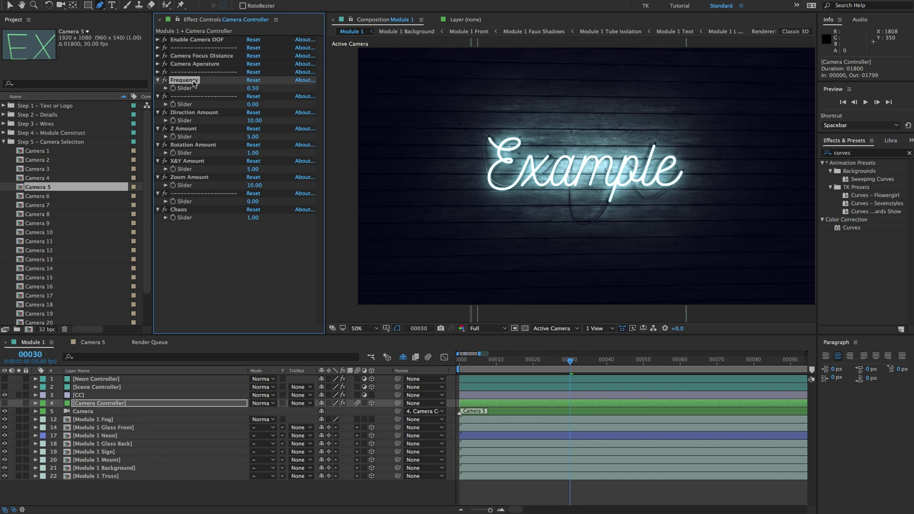
Examine the Camera Controller's Frequency, Direction Amount through Zoom Amount, and Chaos camera movement settings.
left_click(251, 88)
left_click(268, 277)
left_click(206, 117)
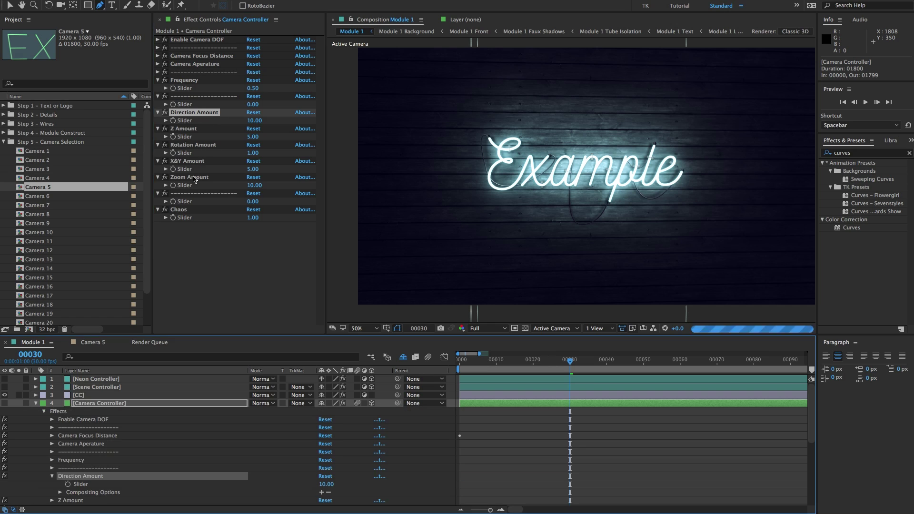
left_click(193, 177, "shift")
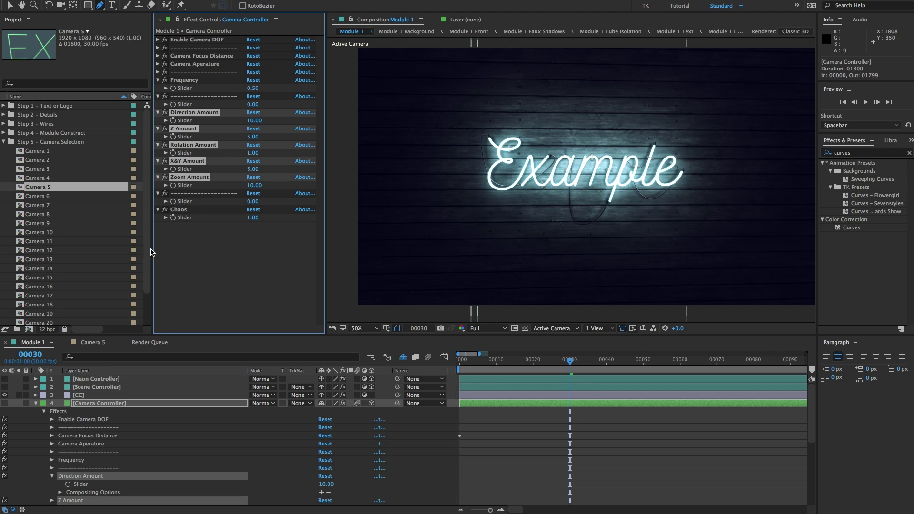
left_click(190, 212)
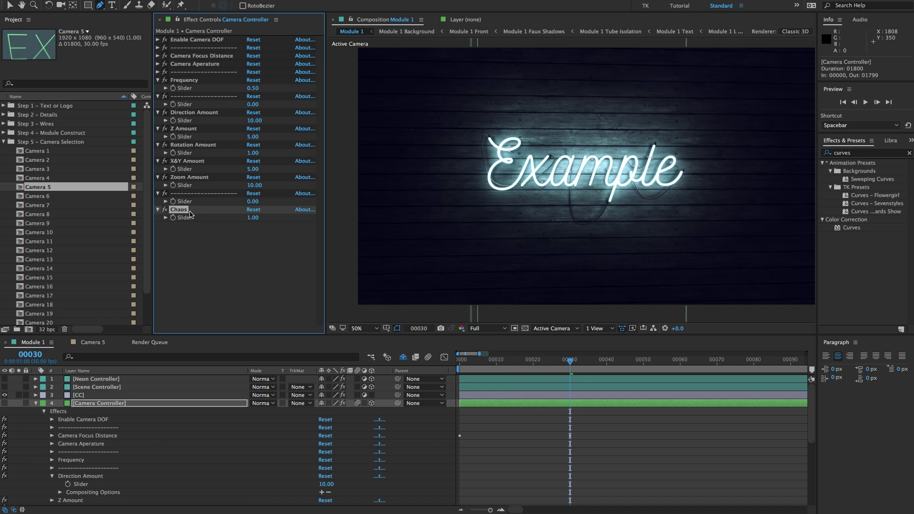
Collapse all of the Camera Controller's effects and its expanded layer properties in the timeline.
key("super+a")
left_click(158, 194)
left_click(182, 230)
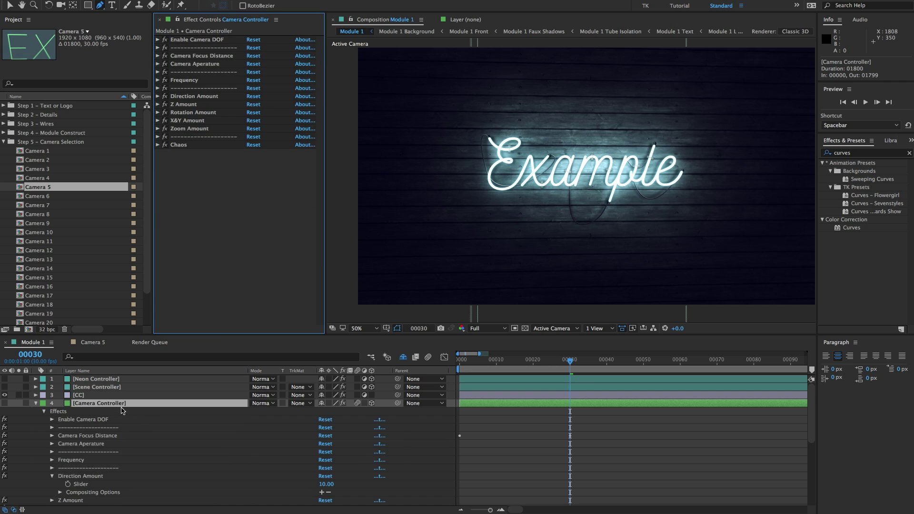
left_click(109, 404)
key("u")
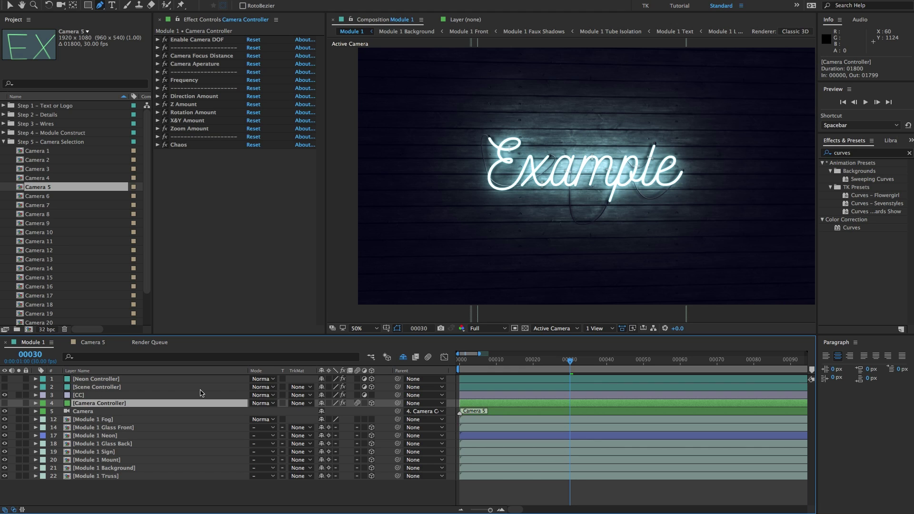
Turn on Enable Quick Edit Mode in the Scene Controller layer's effects.
left_click(115, 388)
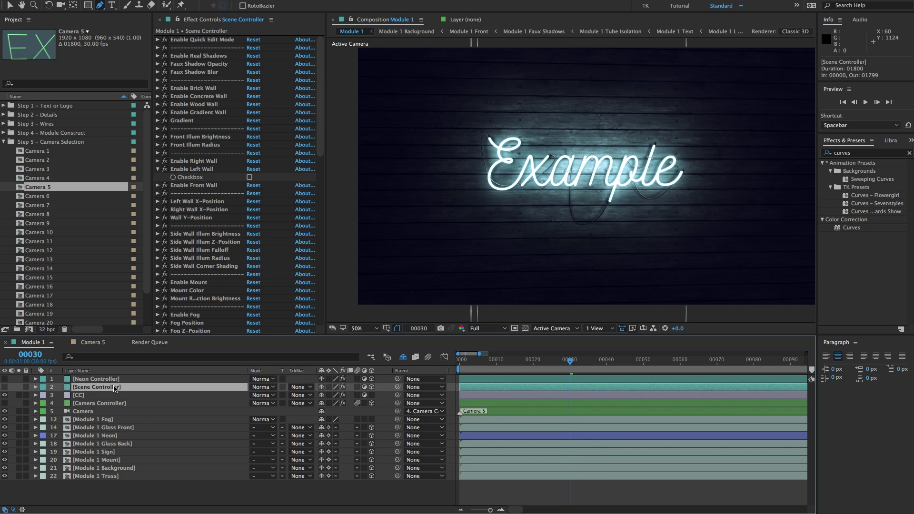
left_click(190, 41)
left_click(157, 40)
left_click(249, 47)
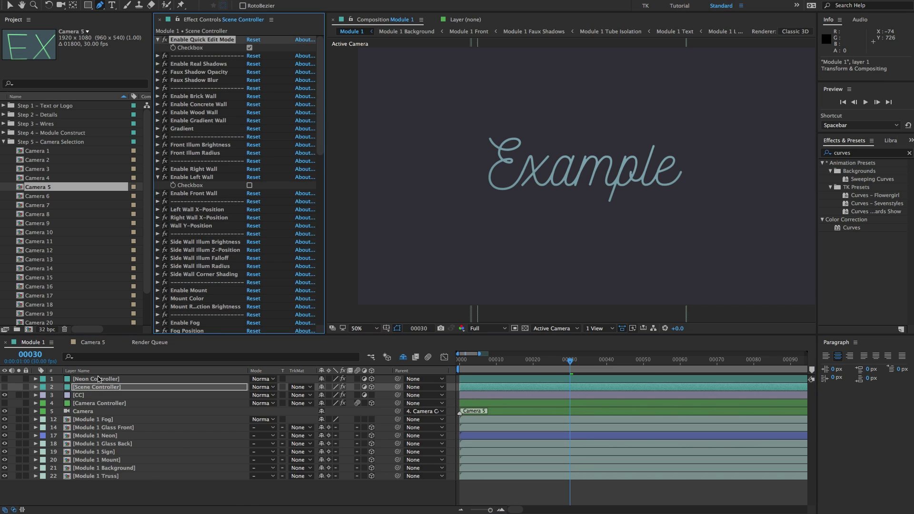
Expand Enable Camera DOF on the Camera Controller and switch camera depth of field off.
left_click(98, 378)
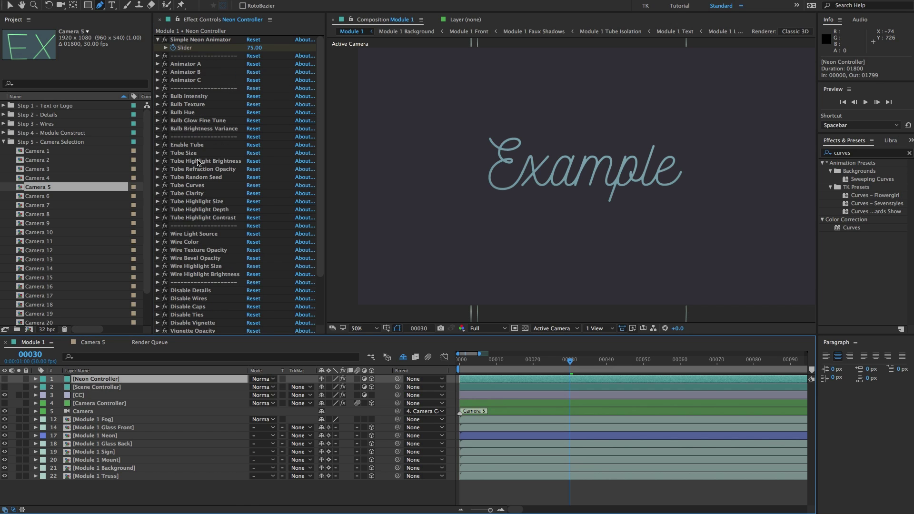
left_click(93, 403)
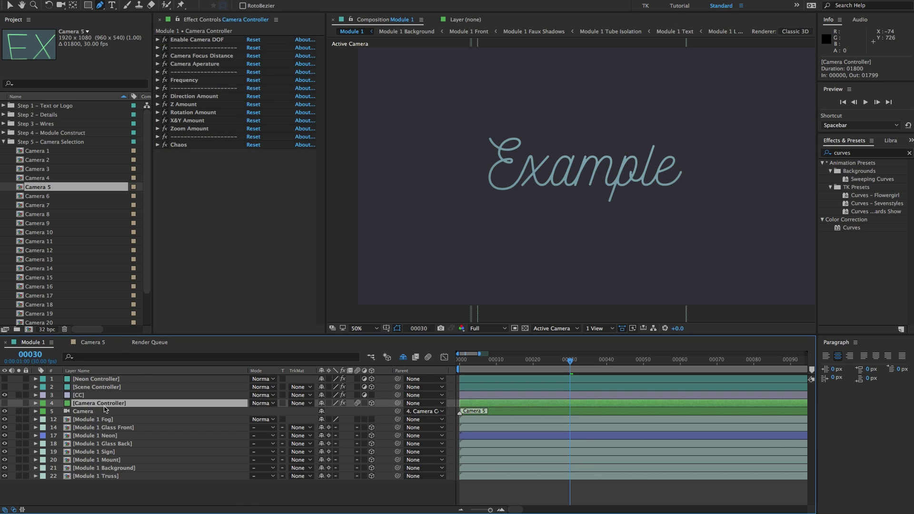
left_click(157, 40)
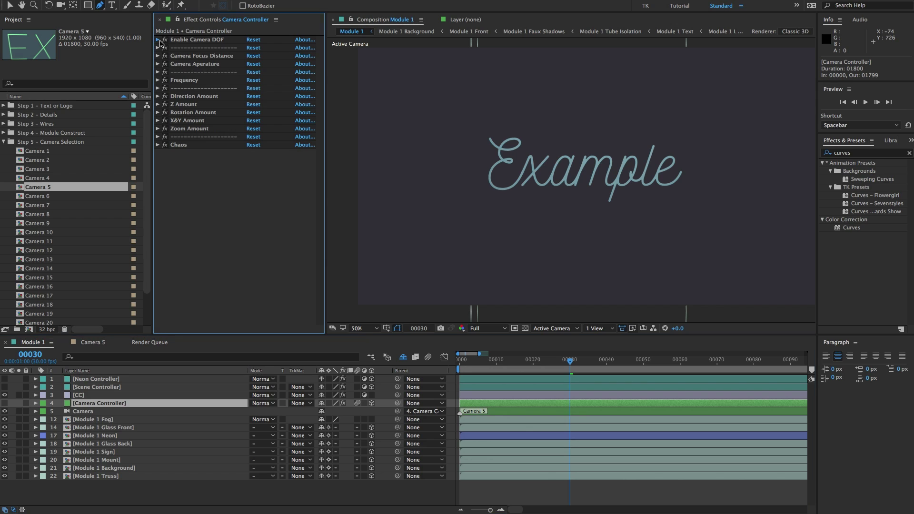
left_click(249, 48)
left_click(249, 48)
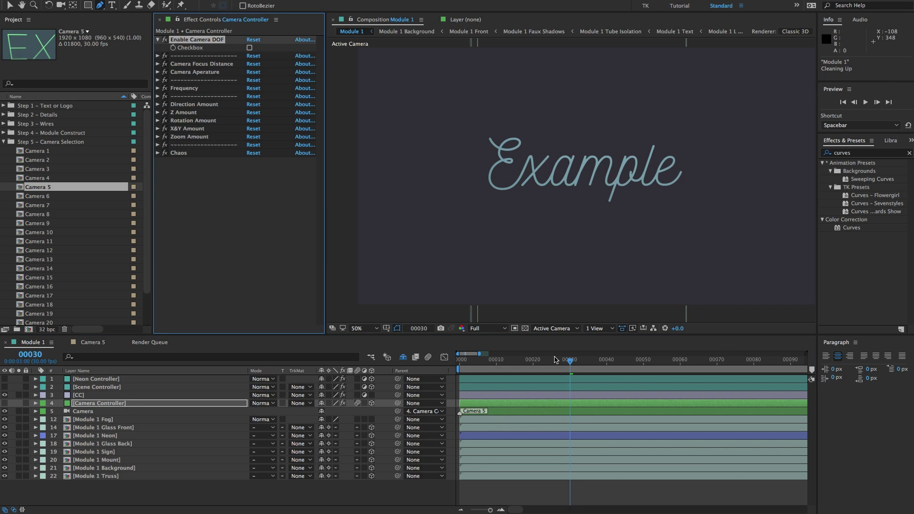
Scrub through the first 30 frames of Module 1 to preview the camera animation, ending at frame 30.
left_click(540, 362)
left_click_drag(511, 364, 551, 363)
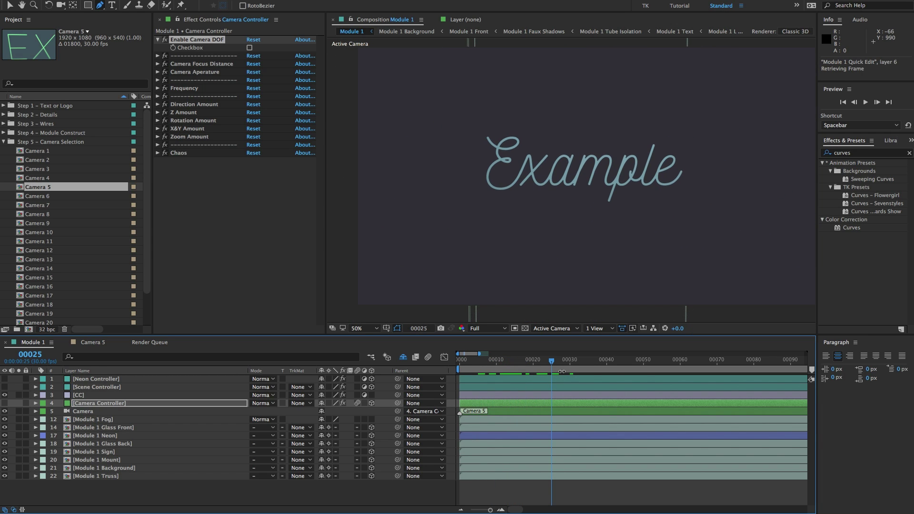
left_click(569, 363)
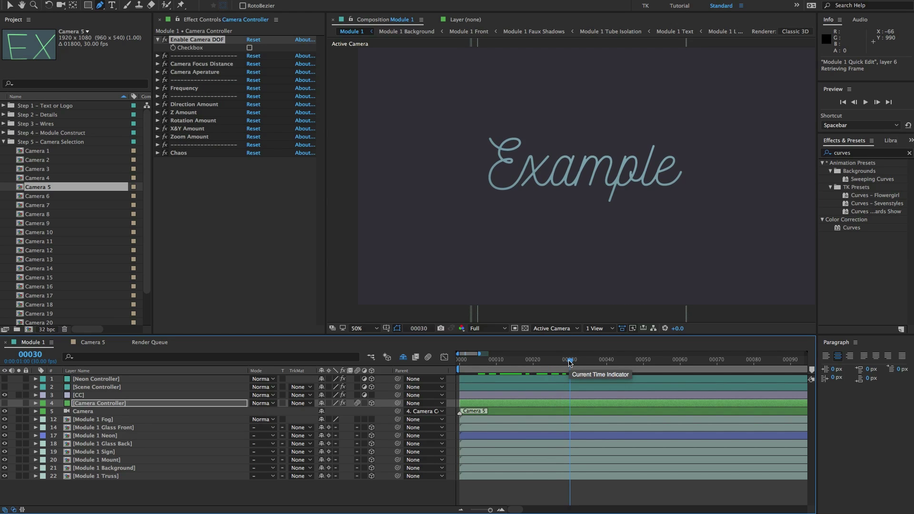
Centre the Module 1 composition in the viewer and reveal the Camera Controller layer's keyframed properties in the timeline.
left_click(131, 403)
scroll(621, 168, "down", 2)
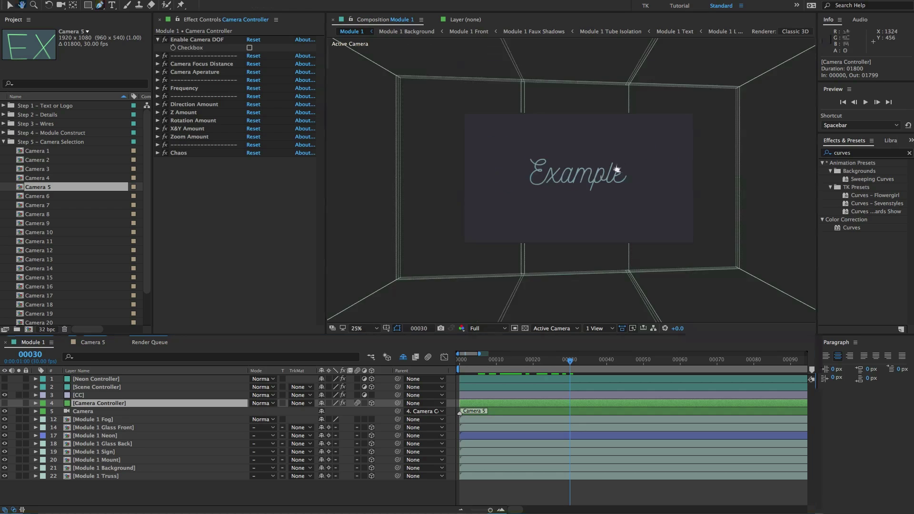
left_click_drag(620, 169, 611, 170)
scroll(610, 171, "up", 2)
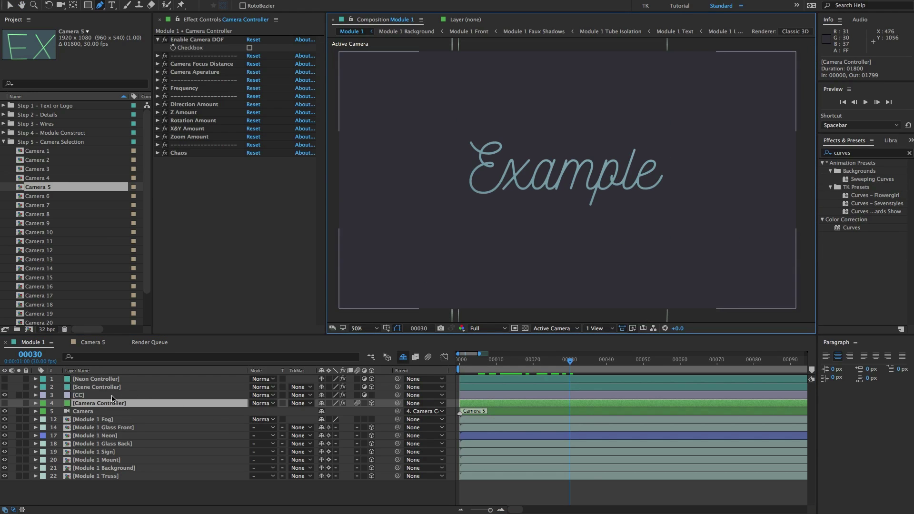
left_click(84, 404)
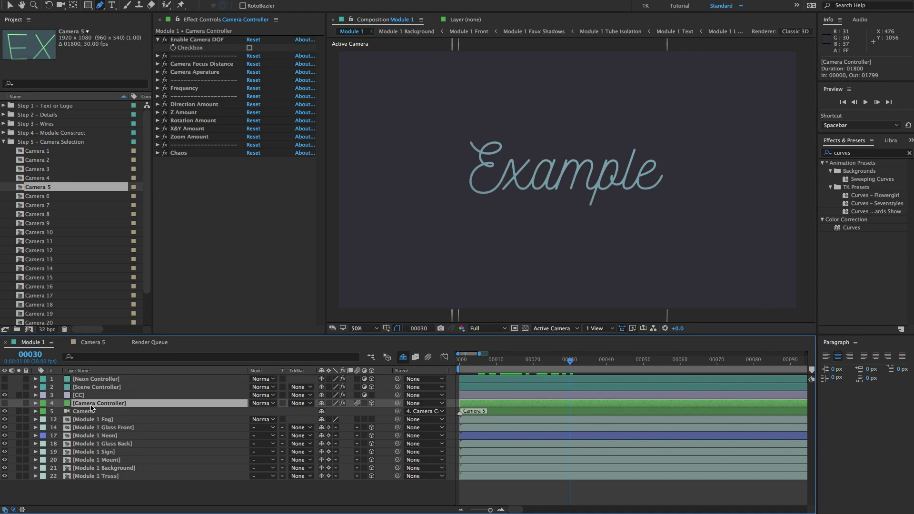
key("u")
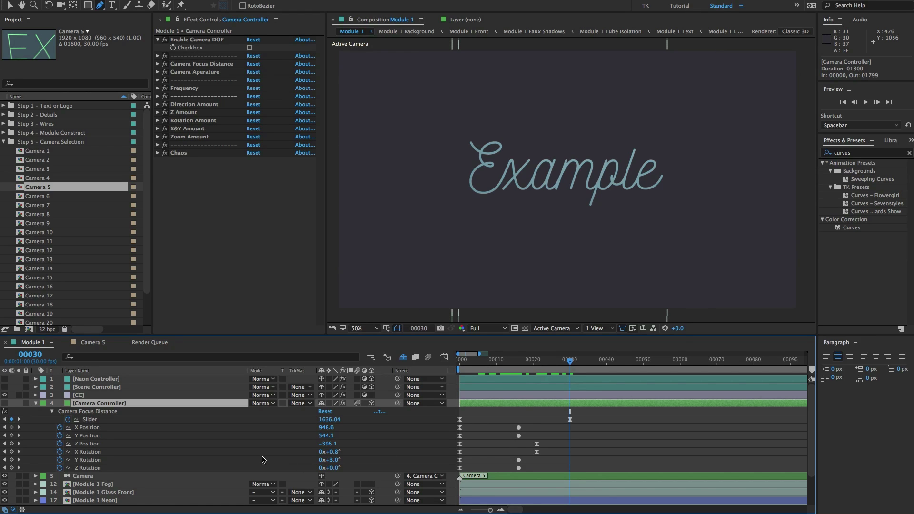
Set the Camera Controller's Z Position keyframe at frame 21 to -1.0 to bring the camera closer to the sign.
left_click(94, 444)
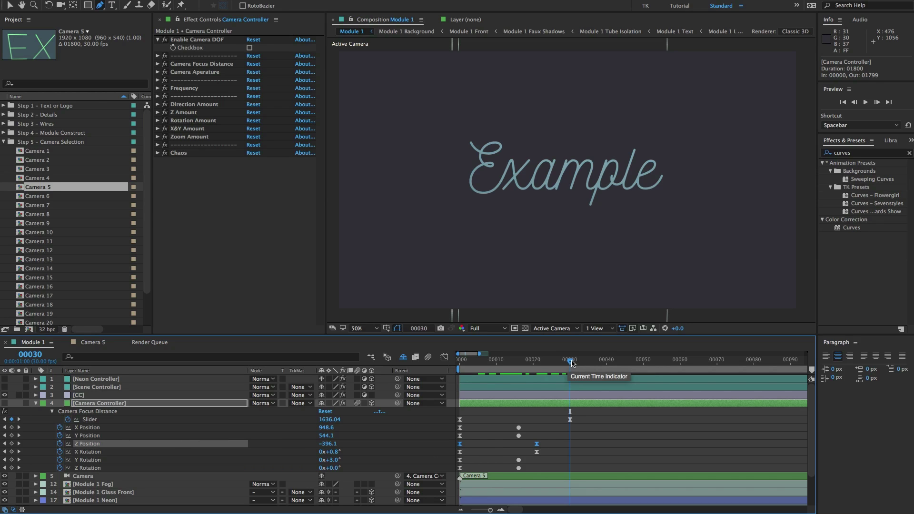
left_click_drag(571, 362, 537, 362)
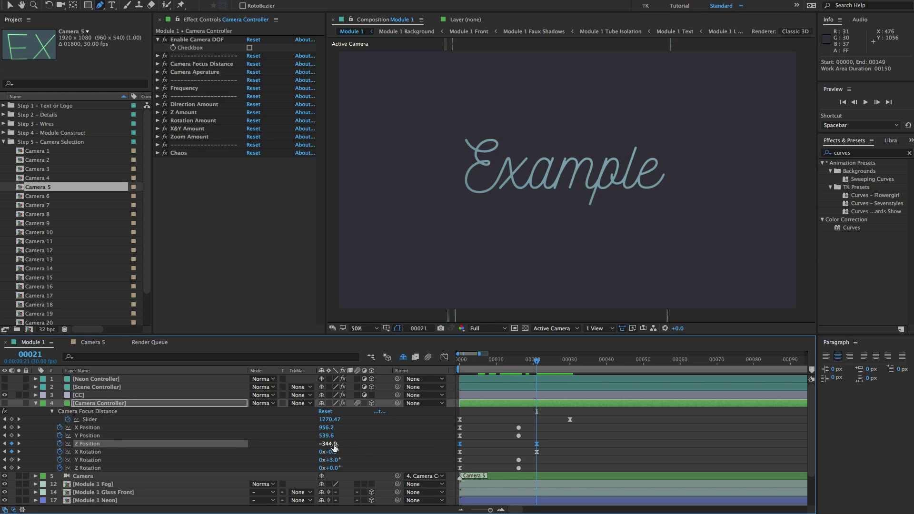
left_click(453, 446)
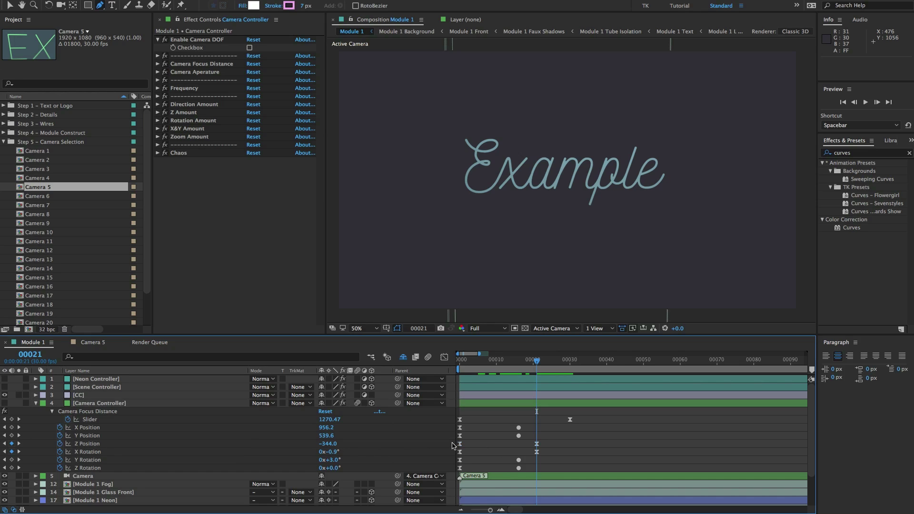
left_click(536, 444)
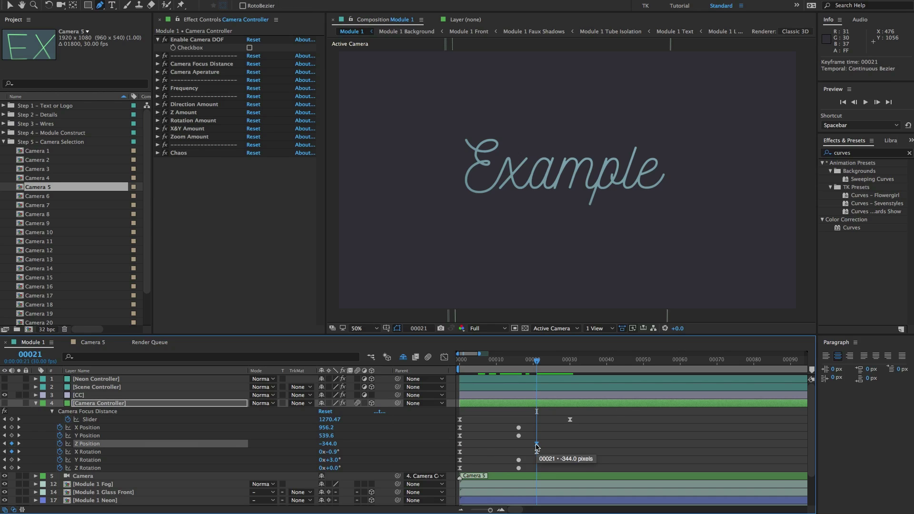
left_click(528, 449)
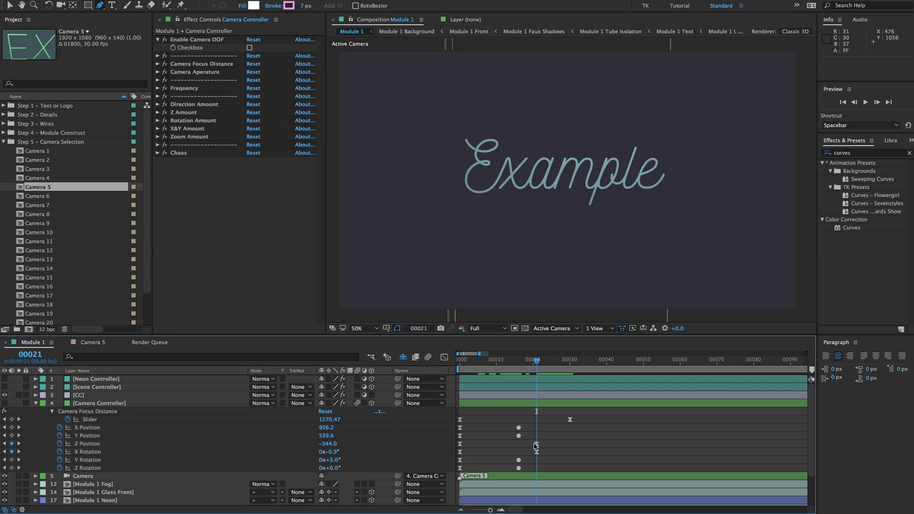
left_click(329, 443)
type("-117")
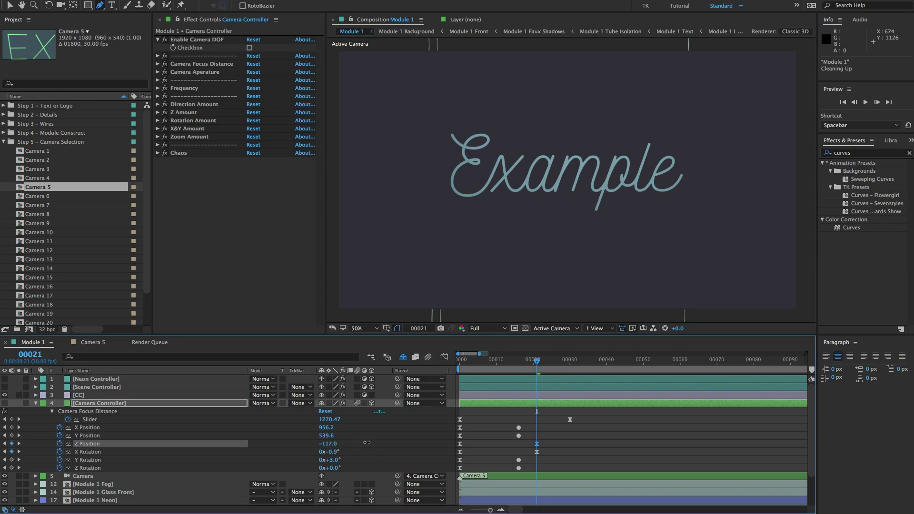
key("Return")
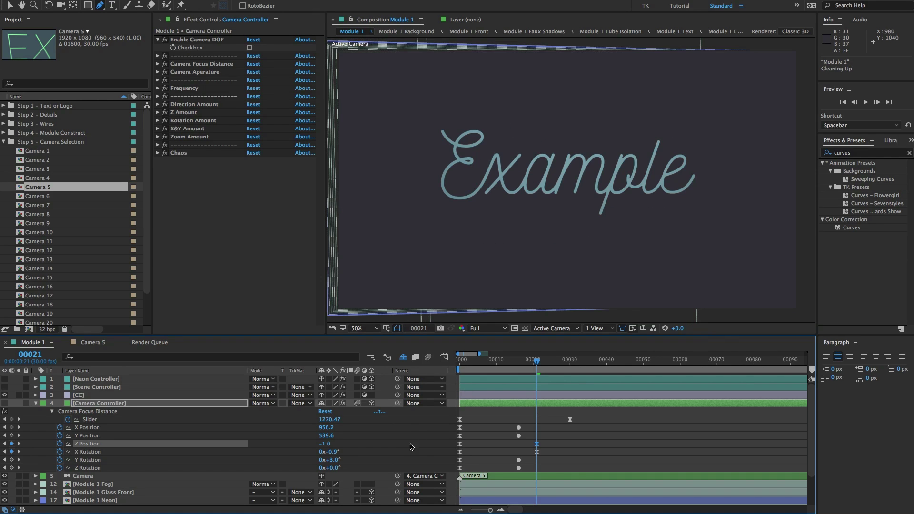
Turn on Enable Camera DOF in the Camera Controller, inspect the lettering's focus up close, and select the Camera Focus Distance slider.
scroll(602, 159, "down", 1)
scroll(602, 159, "up", 1)
left_click(512, 298)
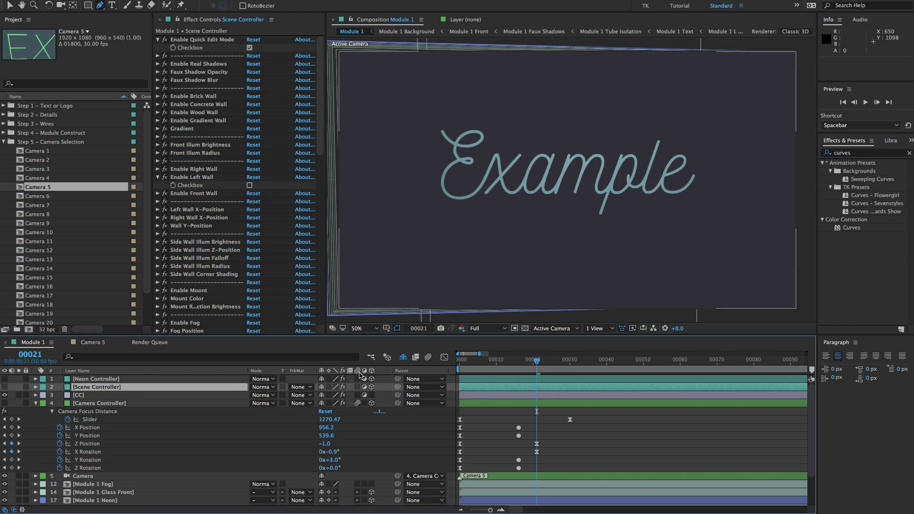
scroll(607, 138, "up", 1)
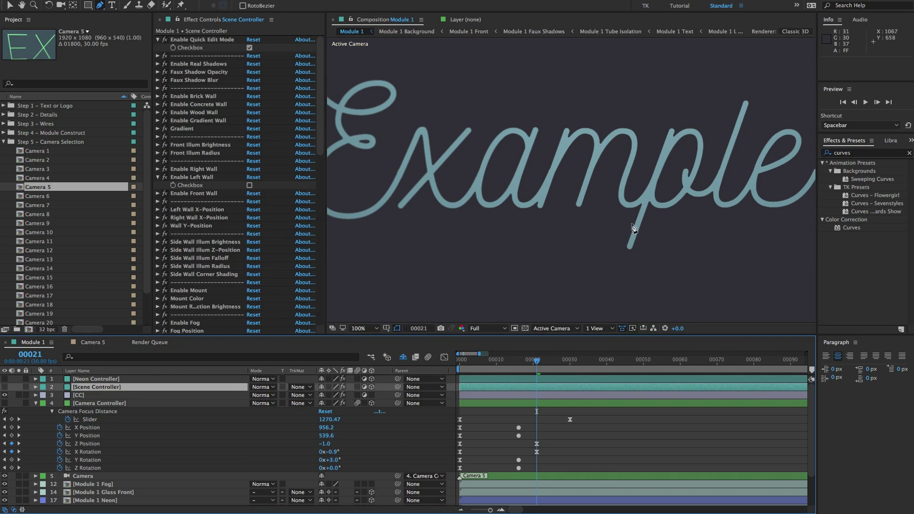
scroll(560, 177, "up", 1)
left_click_drag(559, 176, 614, 226)
scroll(647, 200, "up", 1)
left_click(117, 418)
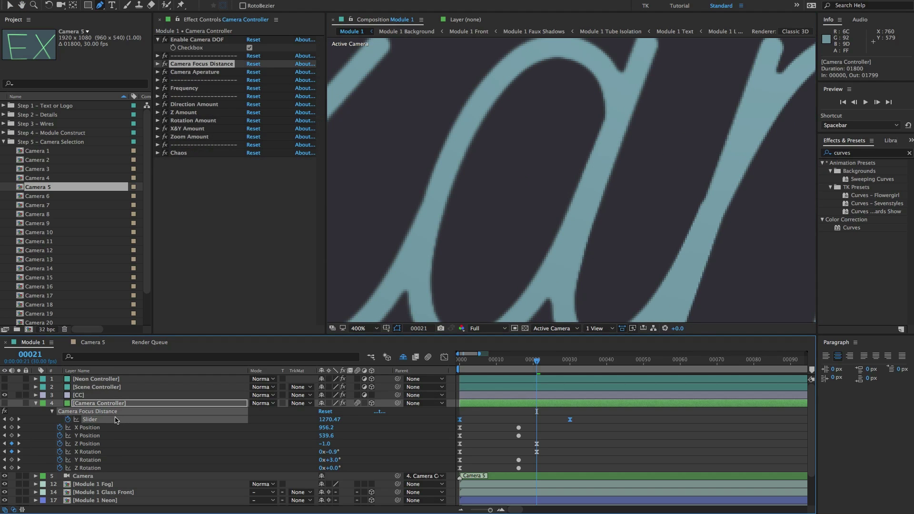
Go to the focus keyframe at frame 30 and reveal the Camera Controller's Camera Focus Distance slider in its effect settings.
left_click(484, 413)
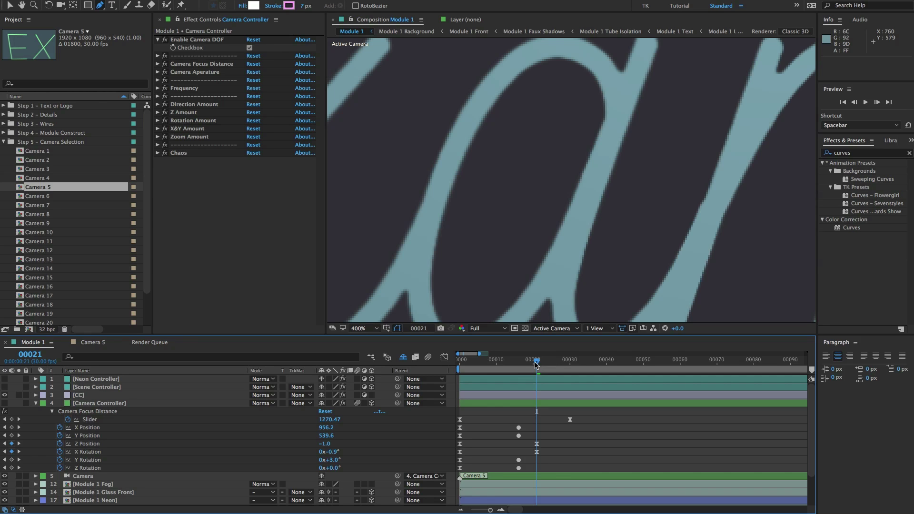
left_click_drag(536, 365, 573, 367)
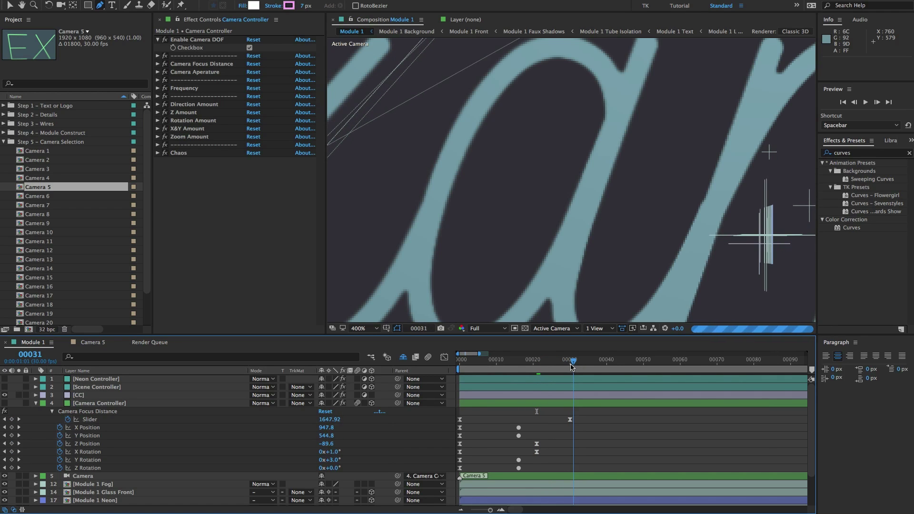
scroll(602, 262, "down", 4)
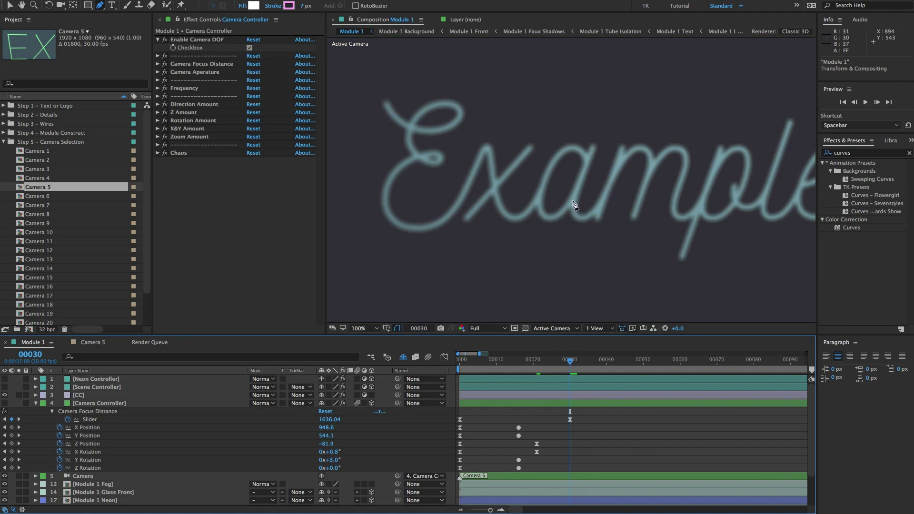
left_click(100, 380)
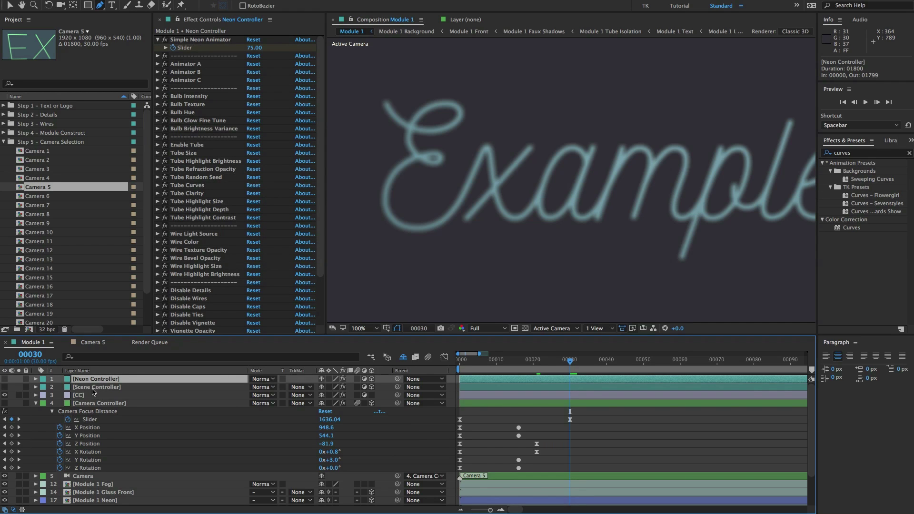
left_click(92, 404)
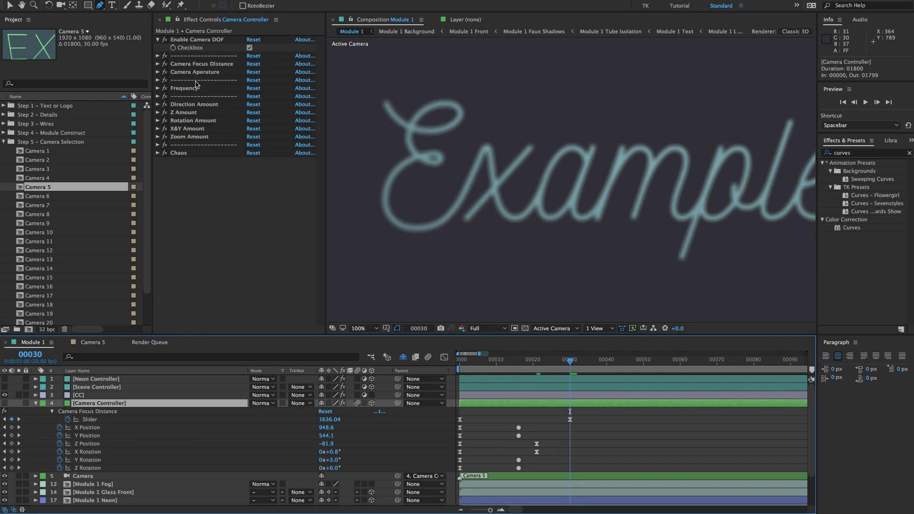
left_click(181, 64)
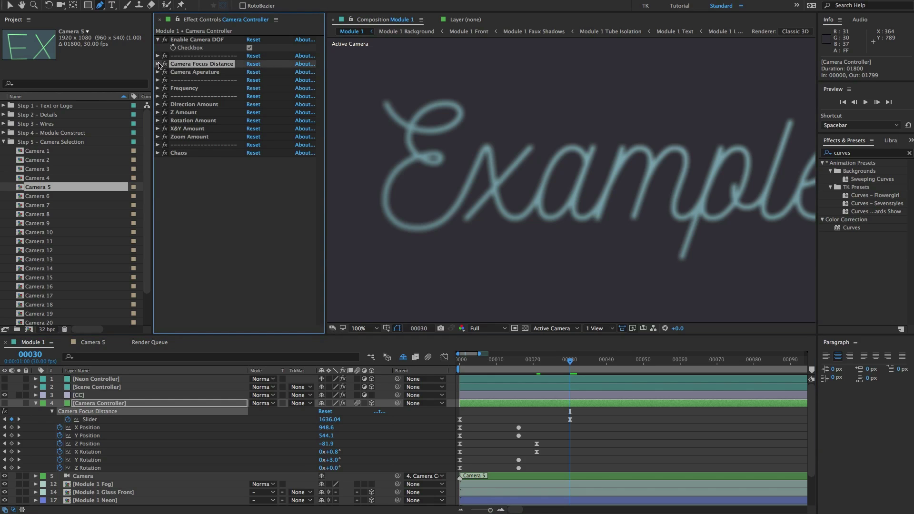
left_click(158, 64)
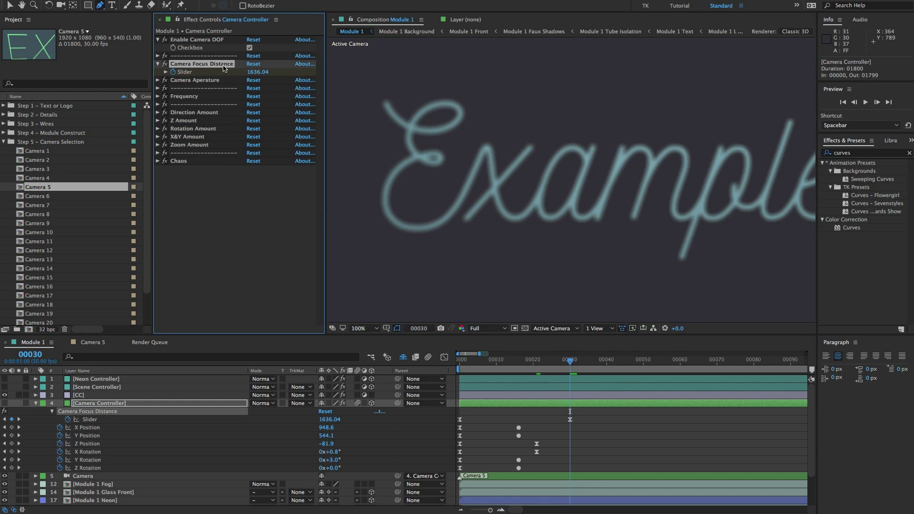
Adjust the Camera Focus Distance keyframe at frame 30 to 1310.04 so the lettering is in sharp focus.
left_click(252, 73)
scroll(508, 122, "up", 1)
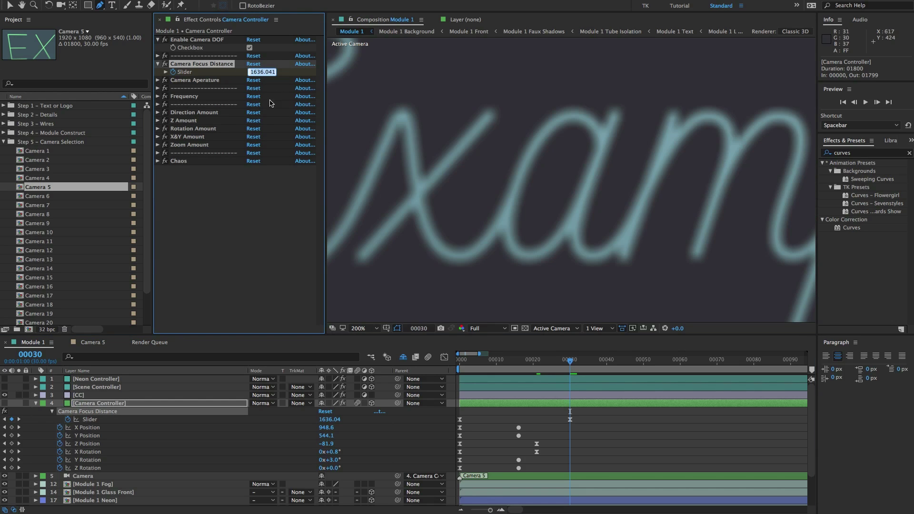
left_click(254, 191)
left_click_drag(253, 72, 273, 75)
left_click(260, 73)
left_click(246, 74)
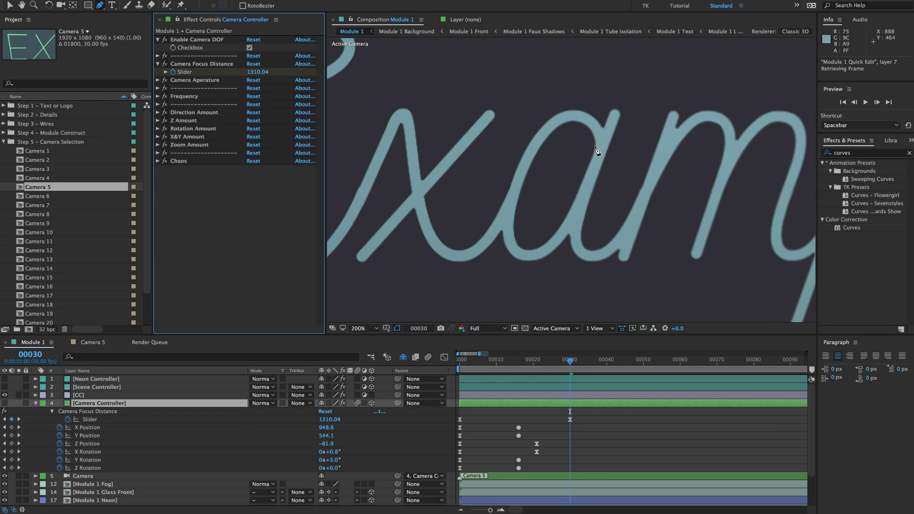
Turn off Enable Quick Edit Mode in the Scene Controller and inspect the fully rendered neon sign up close.
key("comma")
key("comma")
key("comma")
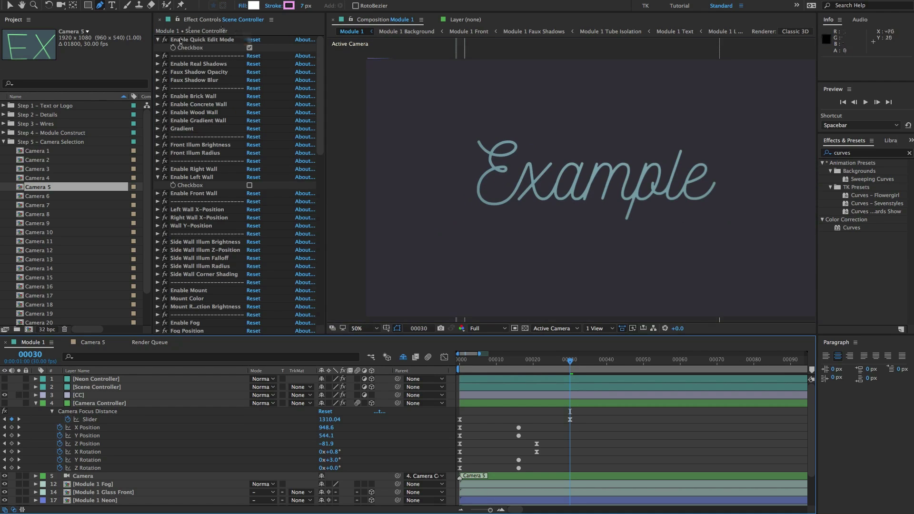
left_click(189, 40)
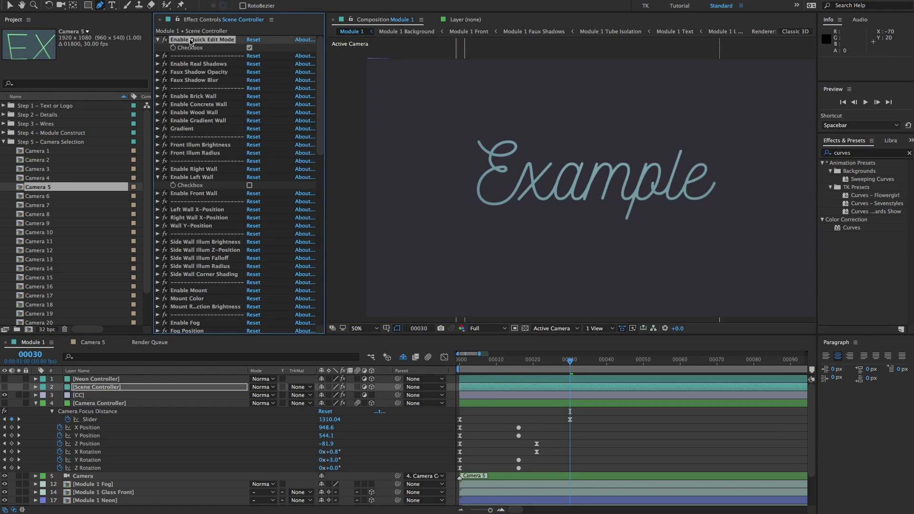
left_click(249, 48)
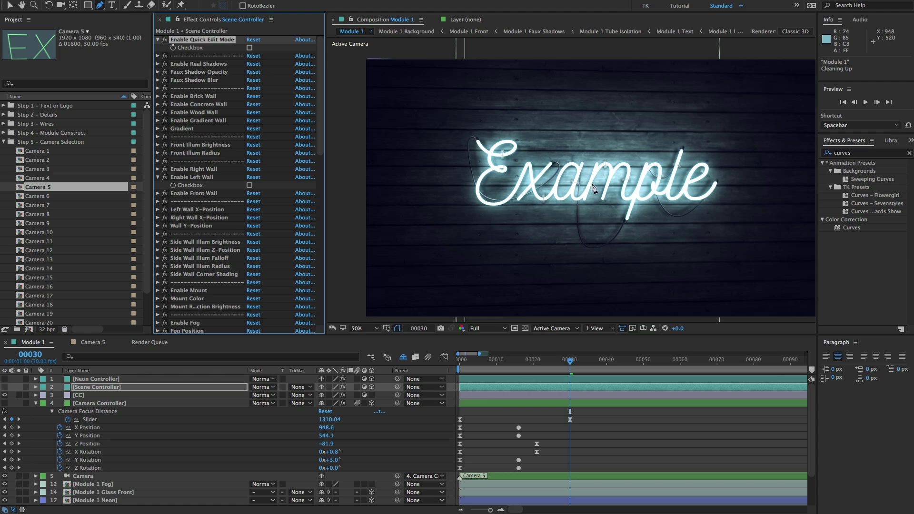
key("period")
key("comma")
key("period")
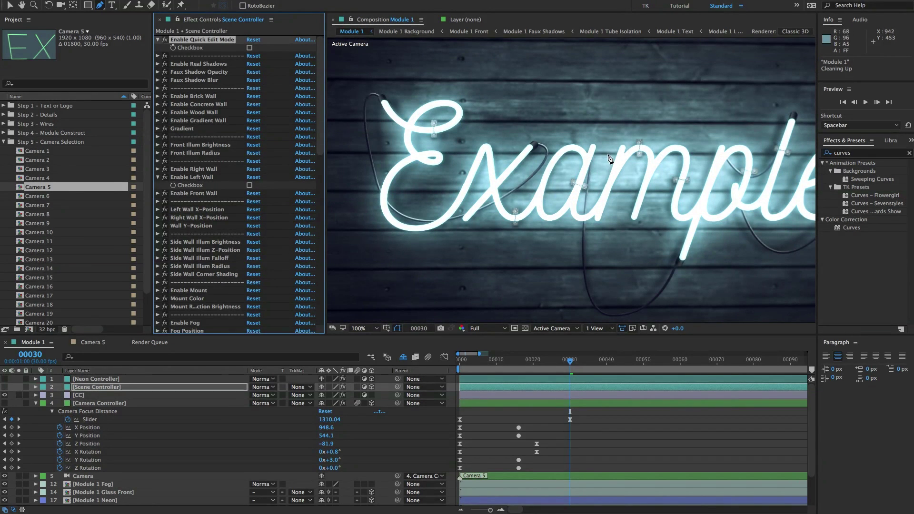
key("comma")
key("period")
Set the Camera Controller's Camera Aperature to 300.
left_click(70, 404)
left_click(174, 81)
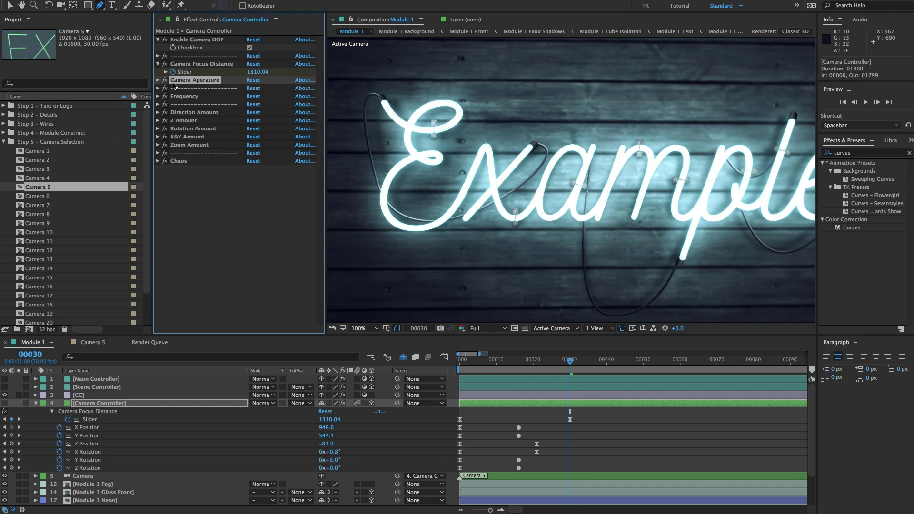
left_click(159, 80)
left_click(254, 89)
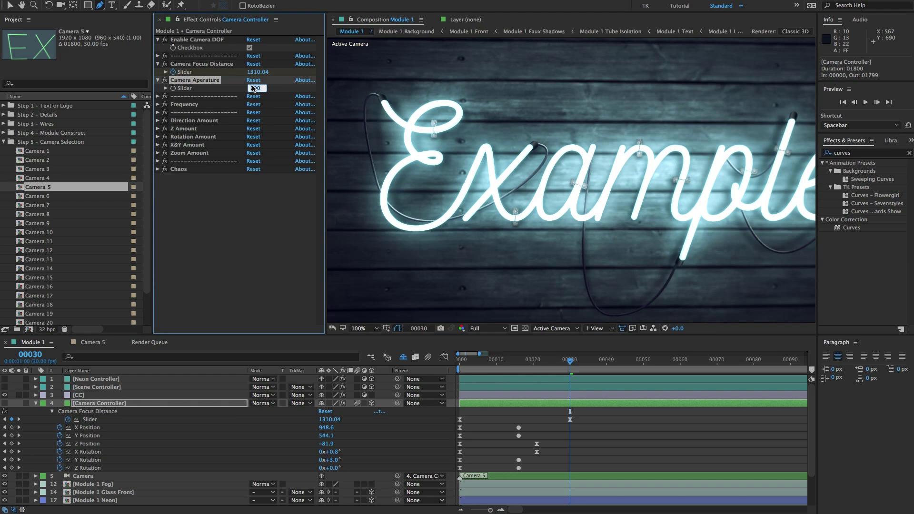
type("300")
key("Return")
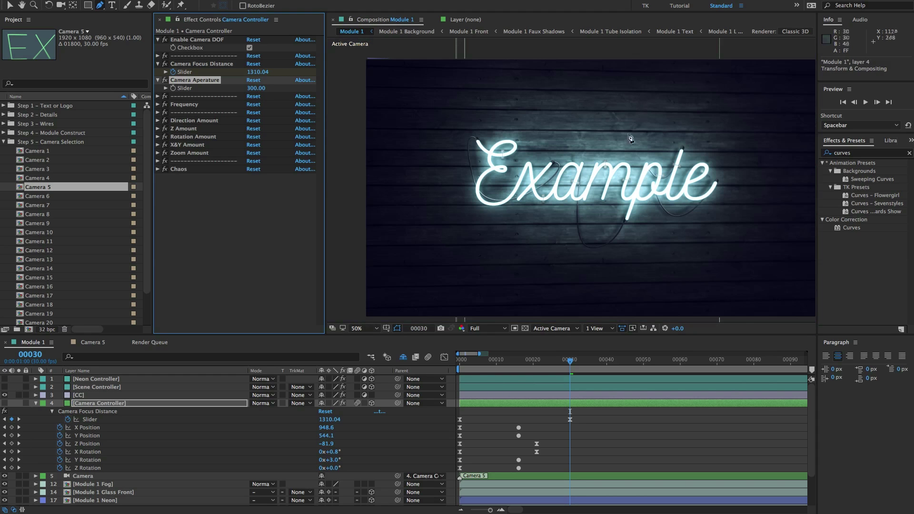
Examine the depth-of-field blur across the sign and wood wall, both up close and in full frame.
key("comma")
key("comma")
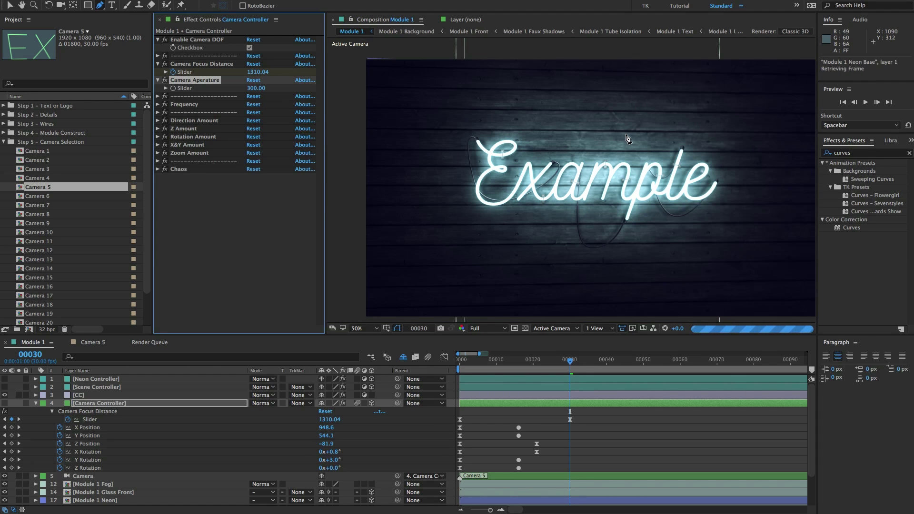
key("period")
key("comma")
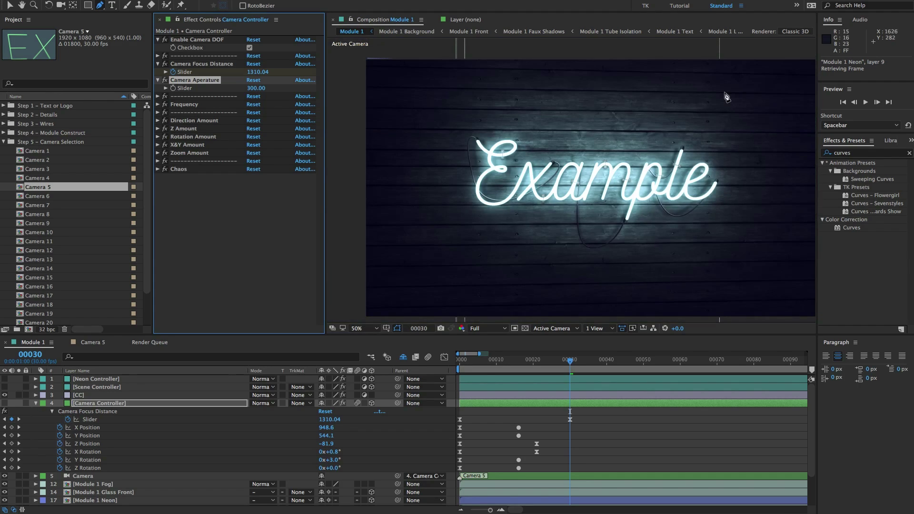
key("period")
key("comma")
key("period")
key("comma")
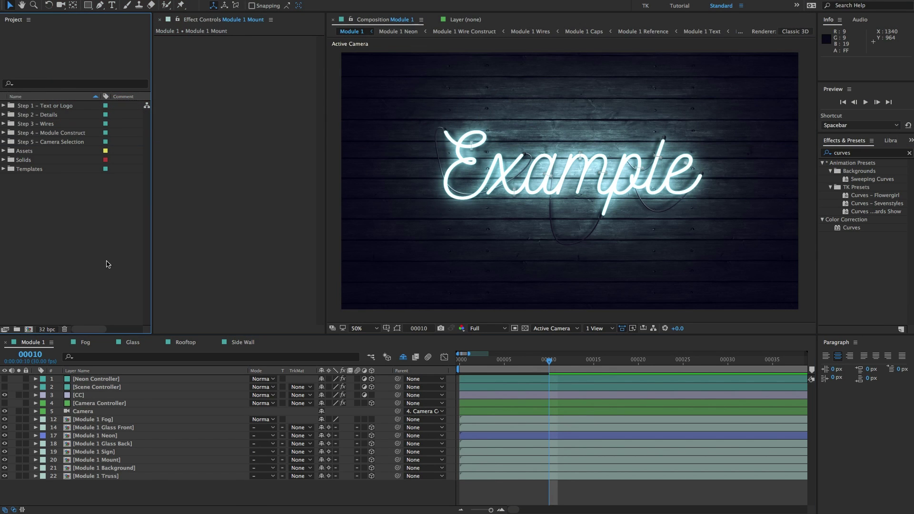
Turn on Enable Mount in Module 1's Scene Controller.
left_click(39, 345)
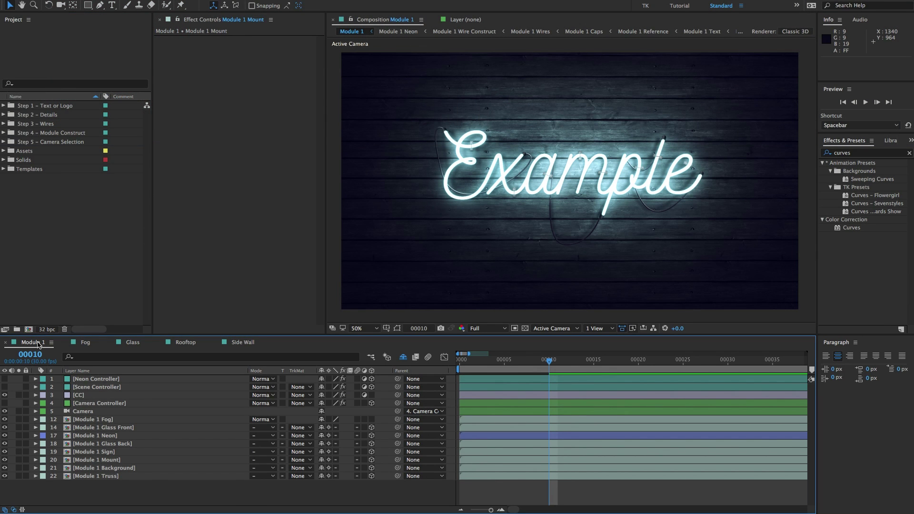
left_click(90, 388)
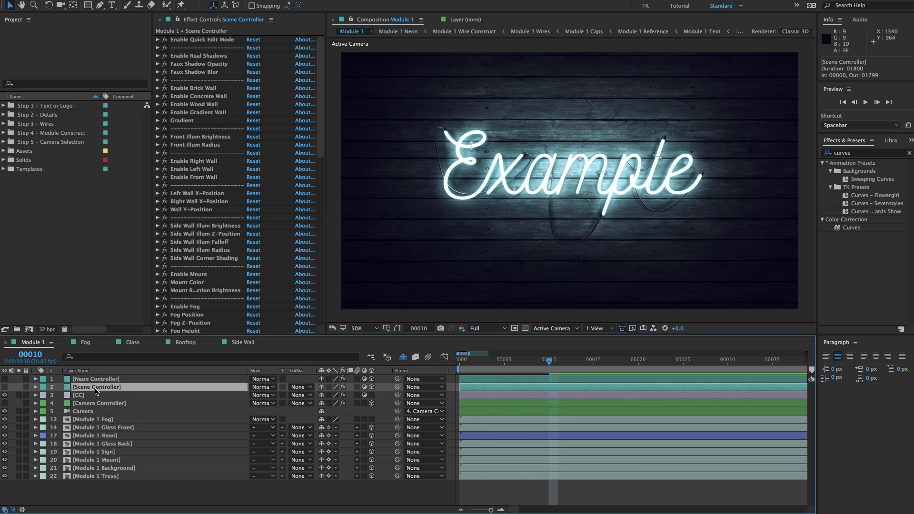
scroll(196, 190, "down", 5)
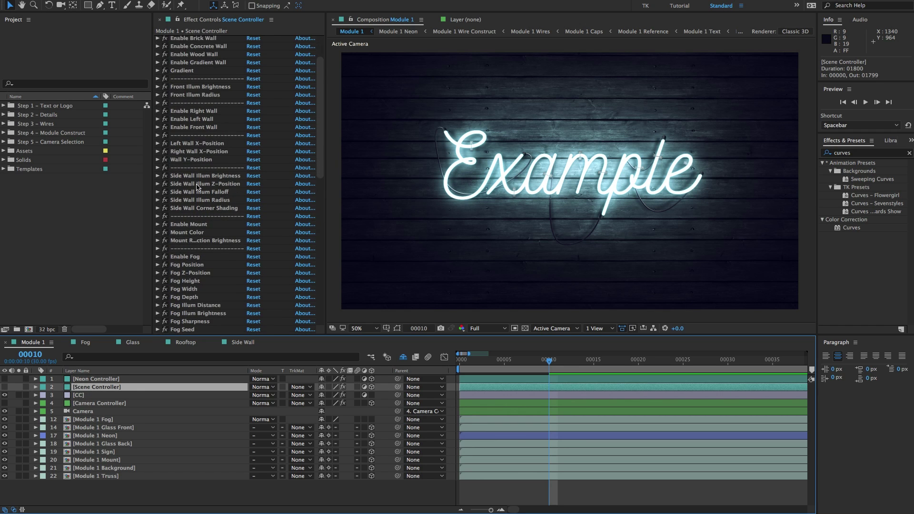
left_click(198, 189)
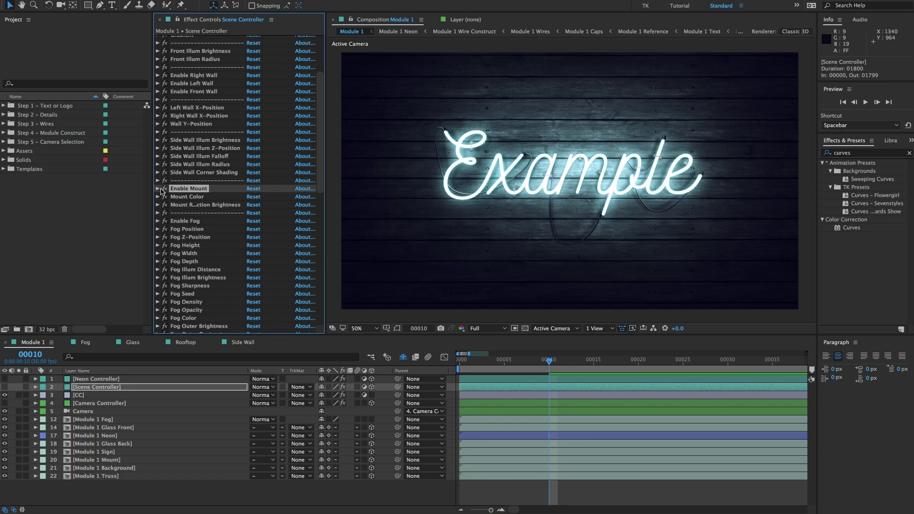
left_click(158, 189)
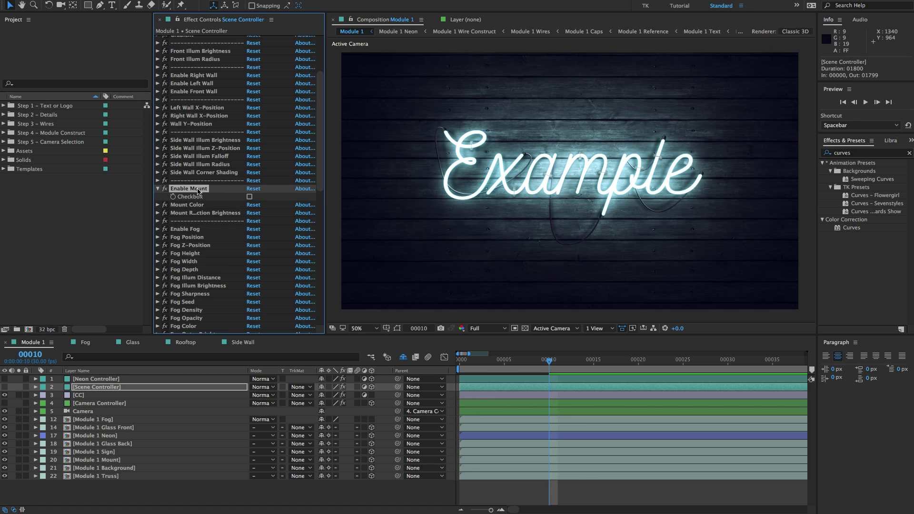
left_click(249, 197)
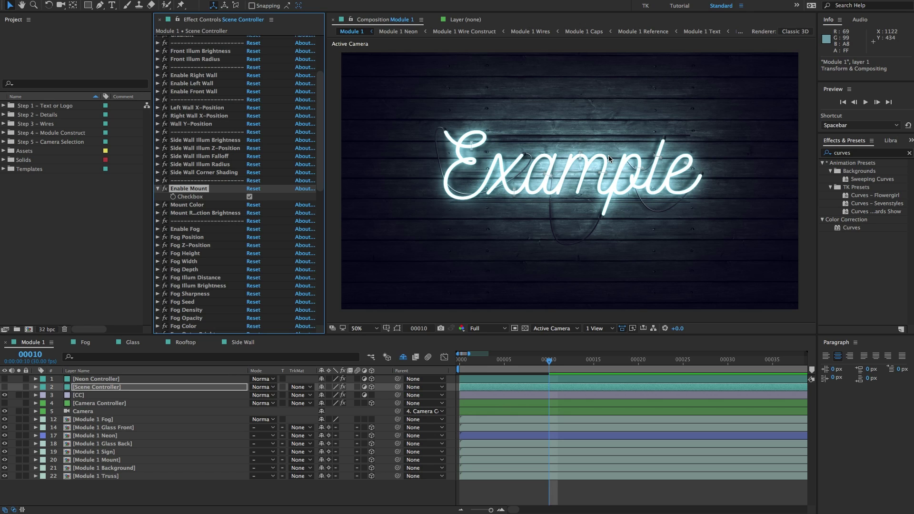
Open the Module 1 Mount Builder composition nested inside the Module 1 Mount layer, showing the whole frame.
left_click(78, 460)
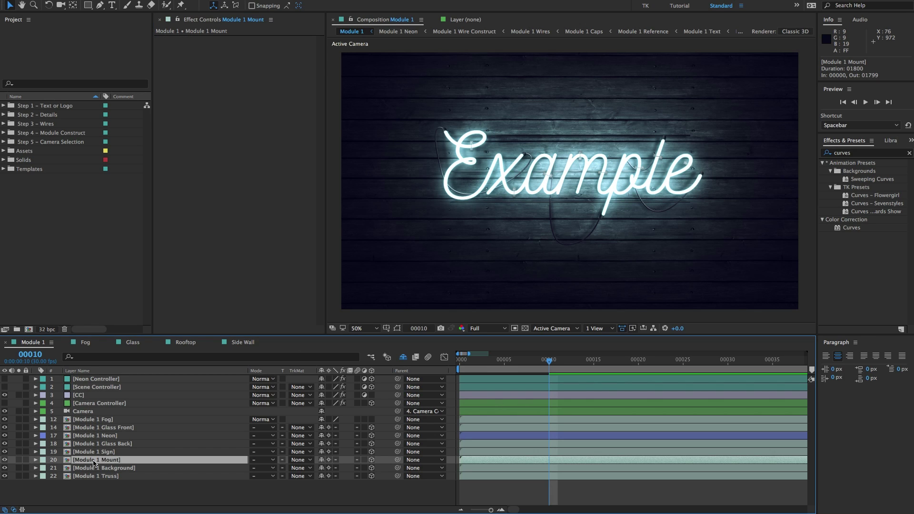
double_click(99, 460)
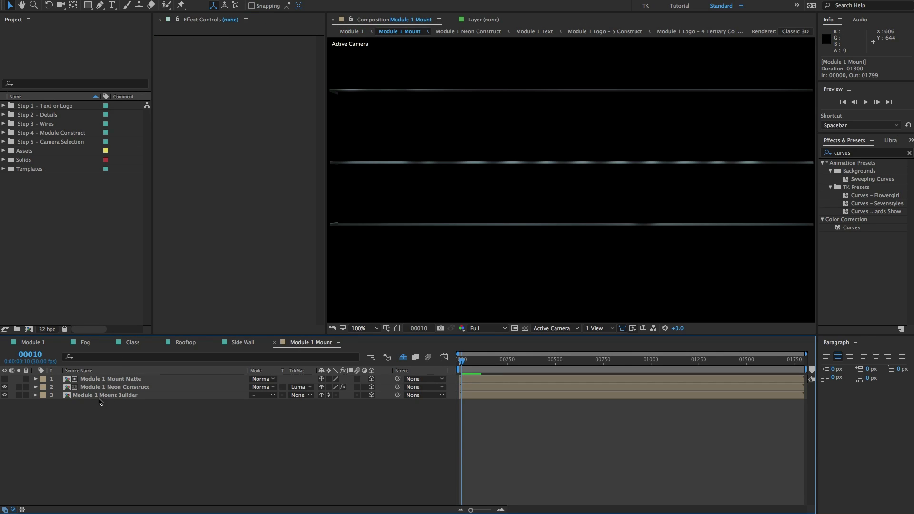
left_click(127, 397)
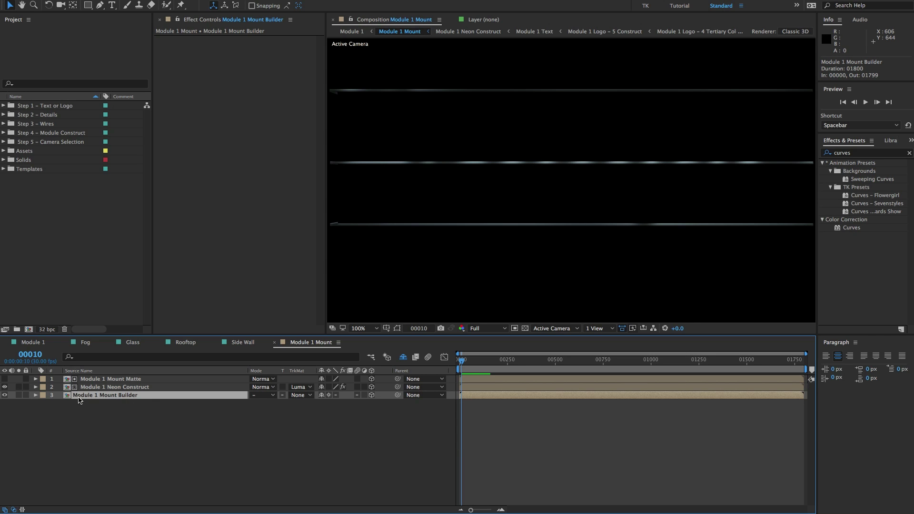
double_click(98, 399)
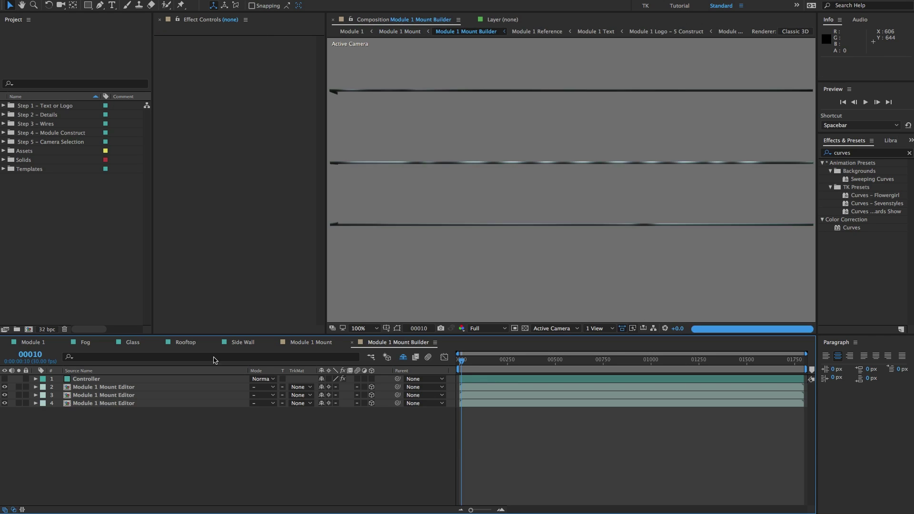
scroll(615, 131, "down", 2)
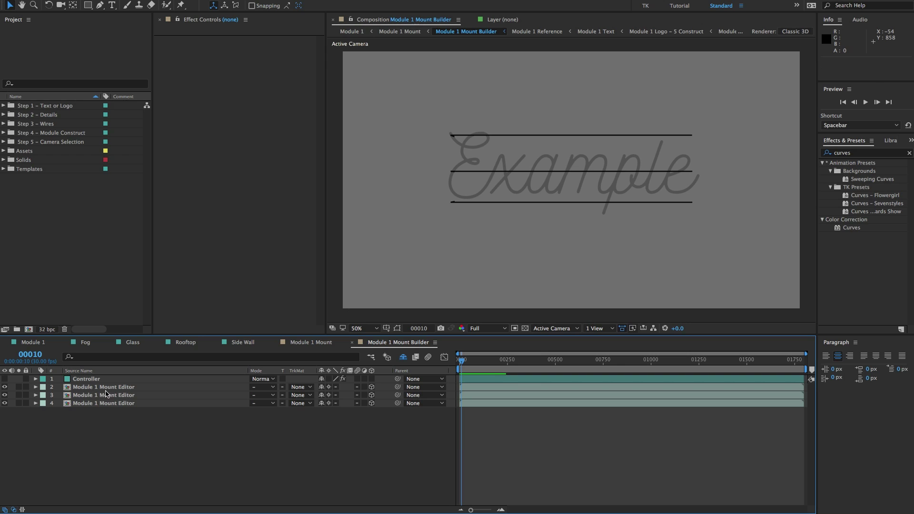
Move the upper mount bar down to Y 442 and the lower bar up to Y 572, and check them in Module 1.
left_click(106, 393)
left_click(97, 389)
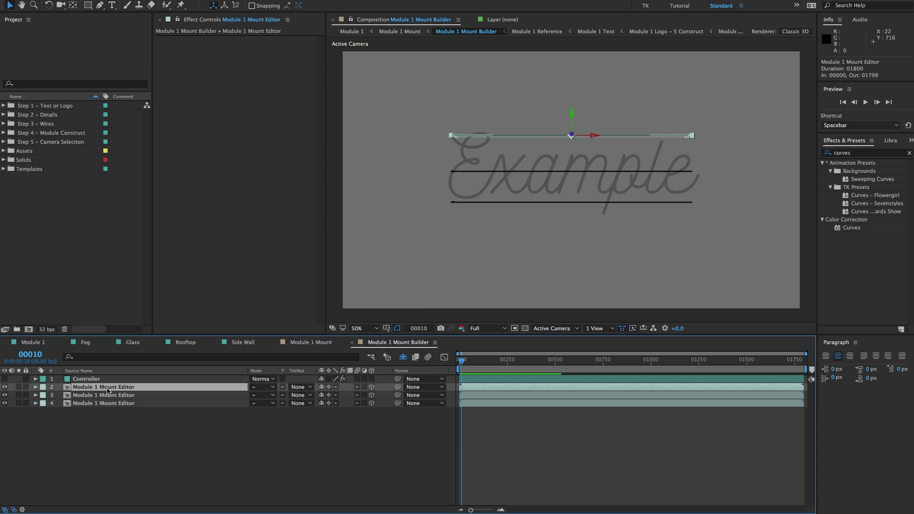
left_click_drag(573, 114, 573, 134)
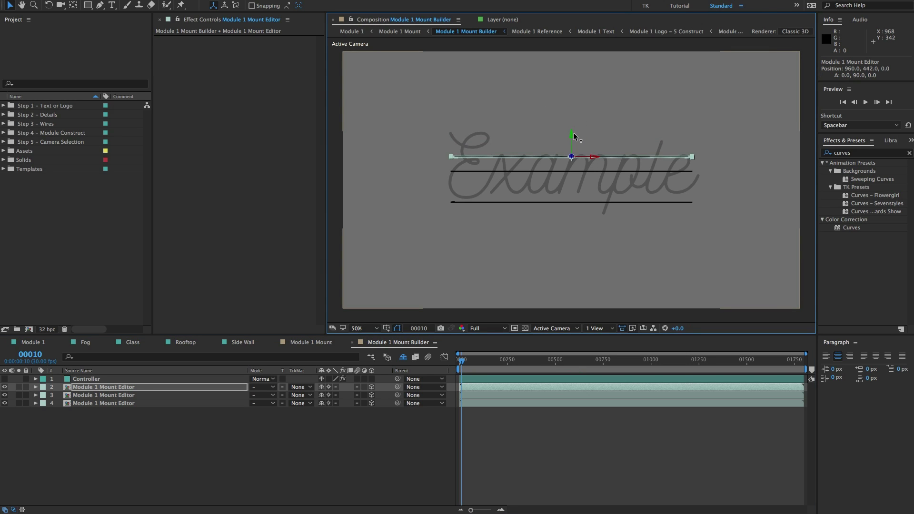
left_click(123, 404)
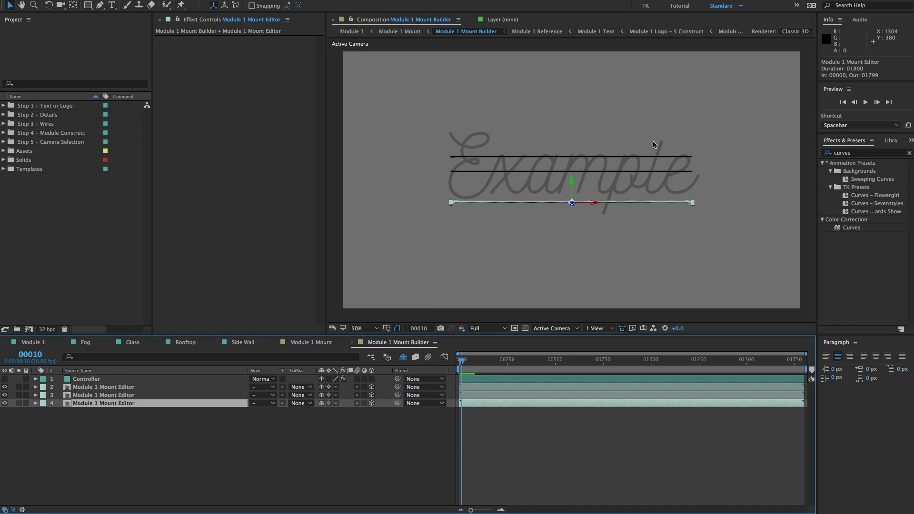
left_click_drag(572, 185, 572, 170)
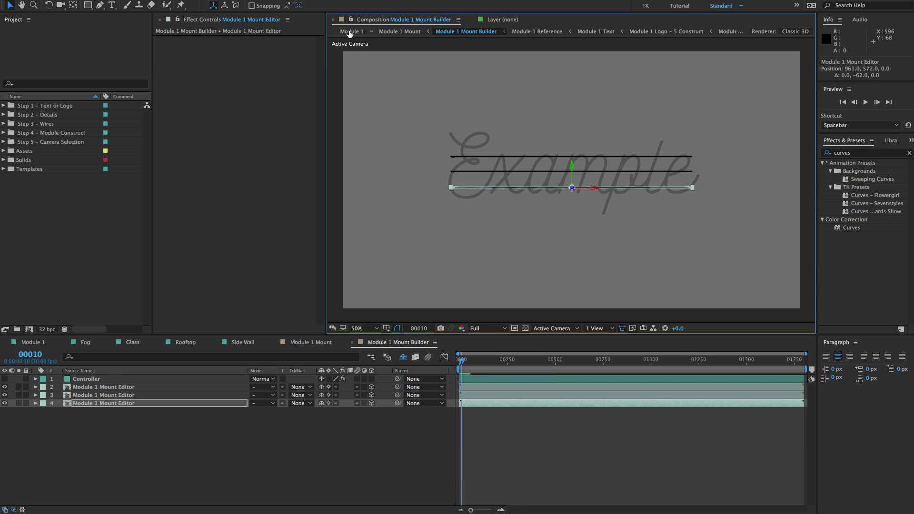
left_click(349, 32)
key(".")
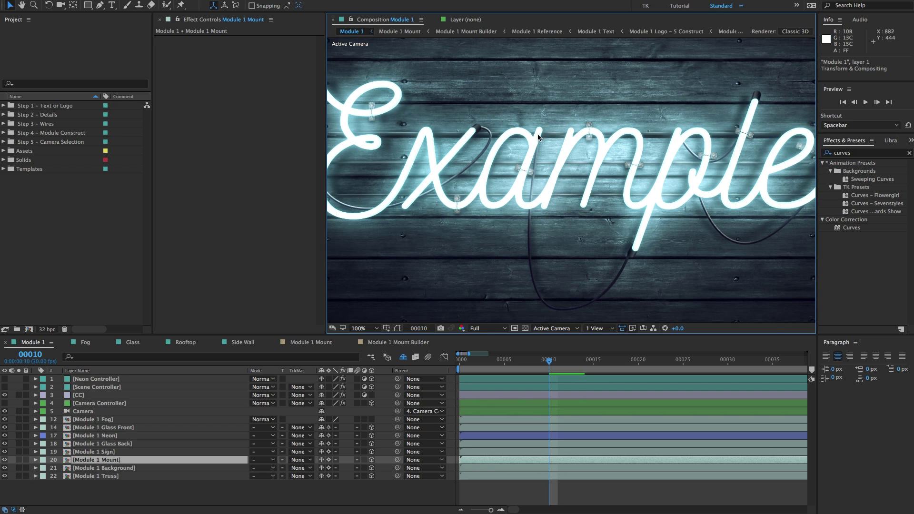
Try different mount bar dimensions in Module 1 Mount Builder's Controller, and undo the slider changes.
mouse_move(501, 155)
left_mouse_down()
mouse_move(561, 143)
mouse_move(517, 153)
left_mouse_up()
key("comma")
left_click_drag(417, 219, 425, 215)
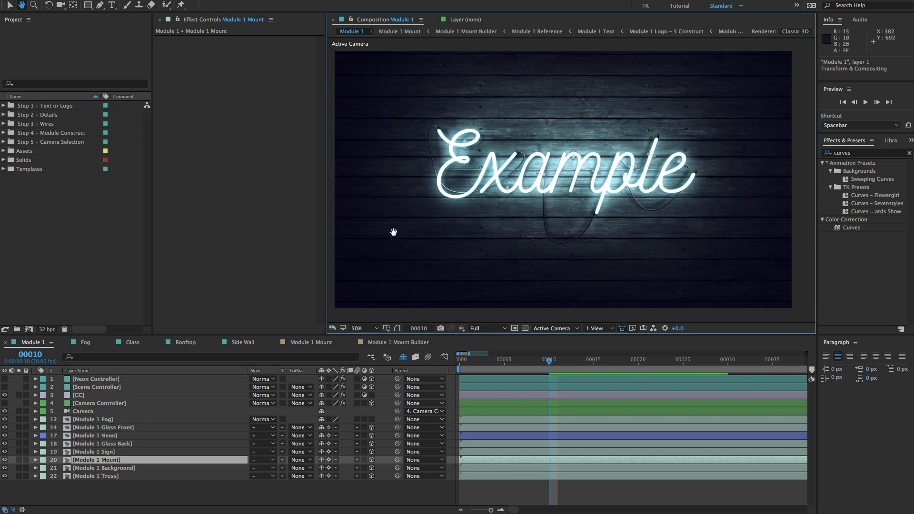
left_click(388, 342)
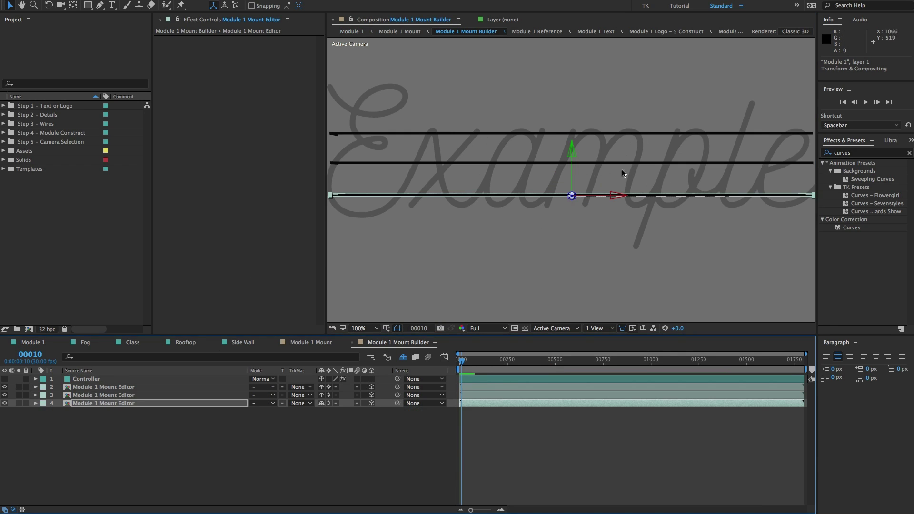
left_click(79, 380)
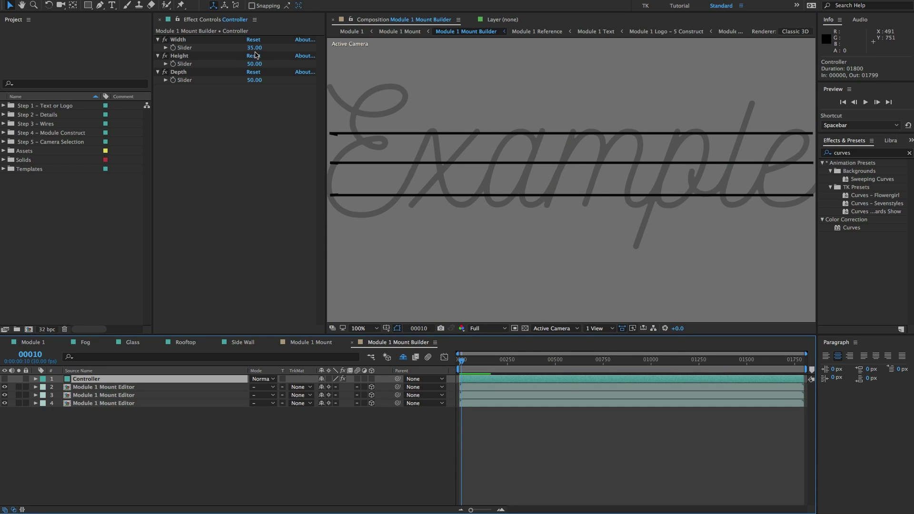
key("comma")
left_click_drag(257, 47, 268, 80)
key("ctrl+z")
key("ctrl+z")
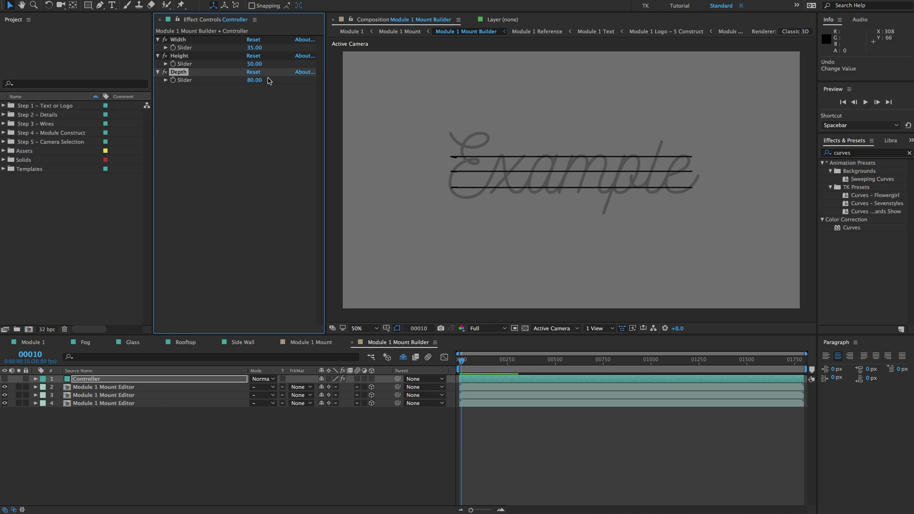
Duplicate the uppermost mount bar layer, try moving the copy higher above the others, and undo that move.
left_click(101, 387)
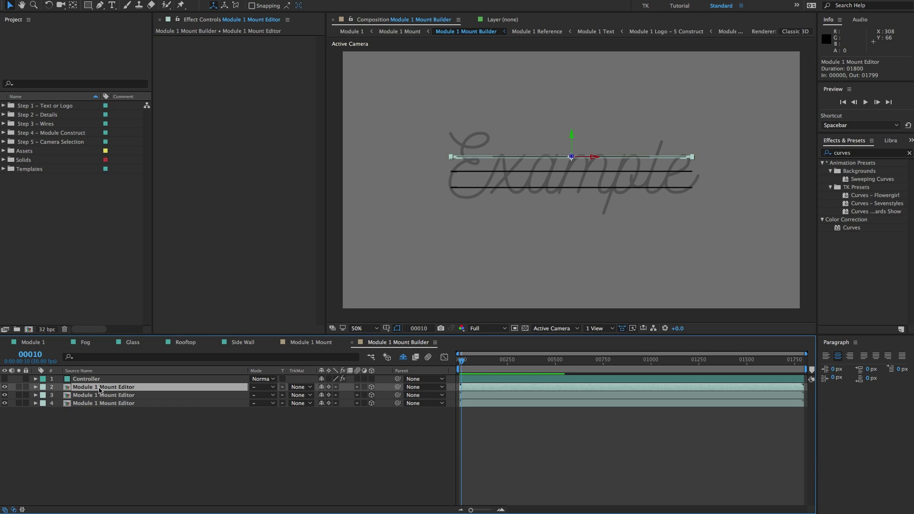
key("ctrl+d")
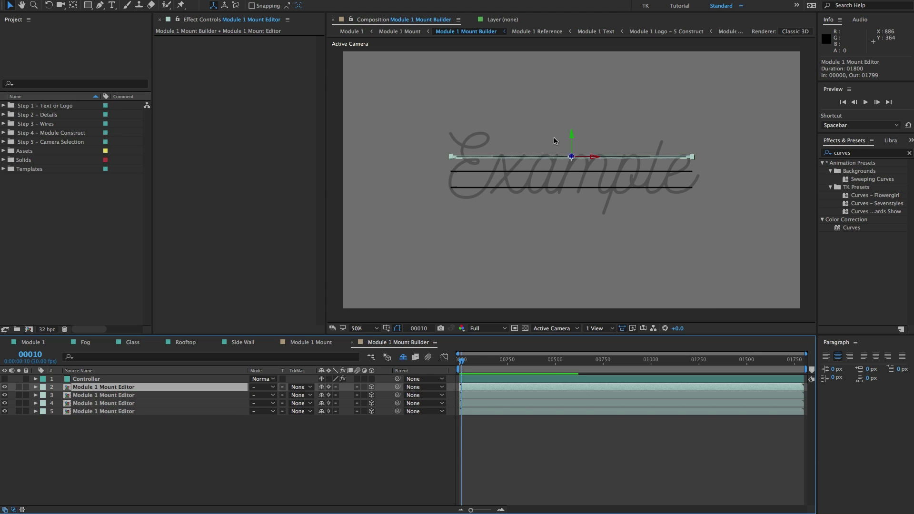
left_click_drag(572, 138, 553, 144)
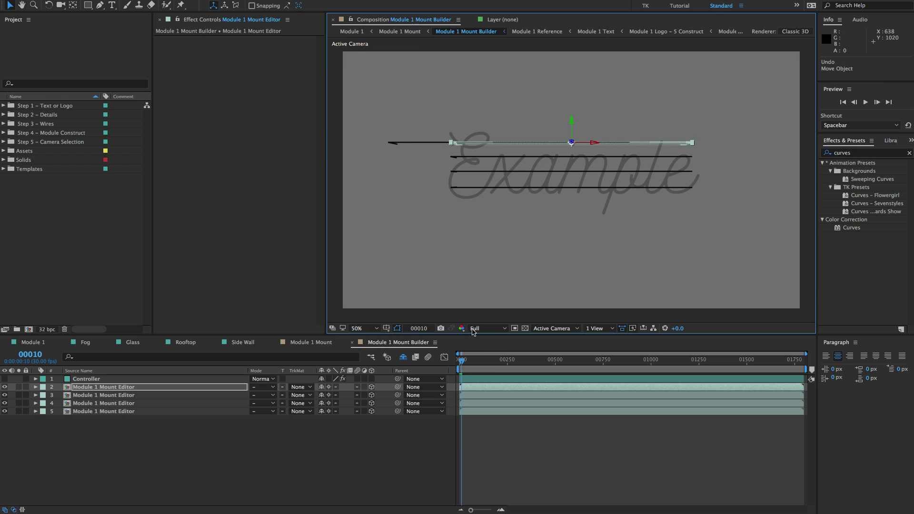
left_click(318, 474)
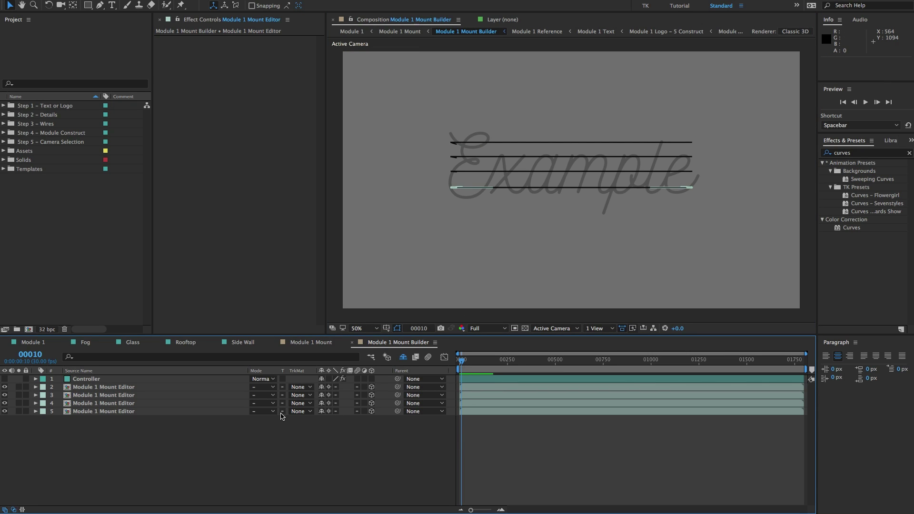
key("super+z")
key("super+z")
left_click(357, 434)
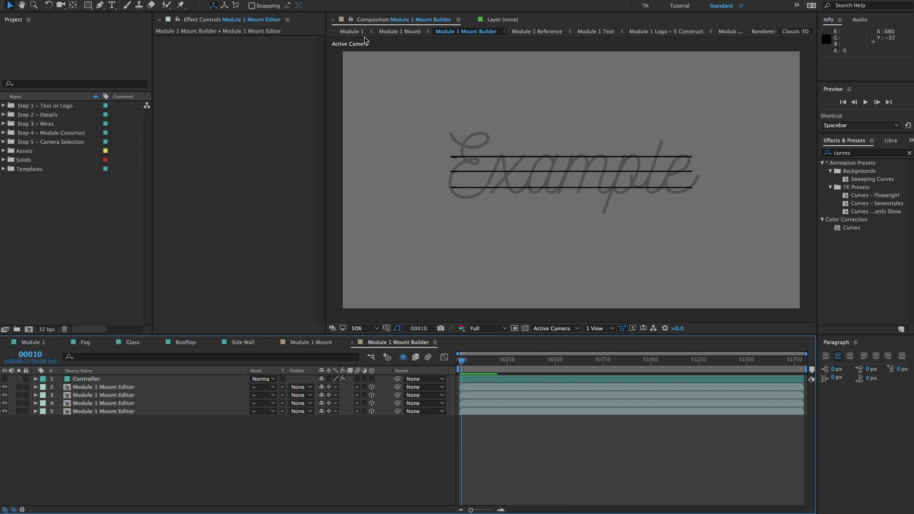
Return to the Module 1 composition and turn off Enable Mount in its Scene Controller.
left_click(352, 32)
left_click(103, 388)
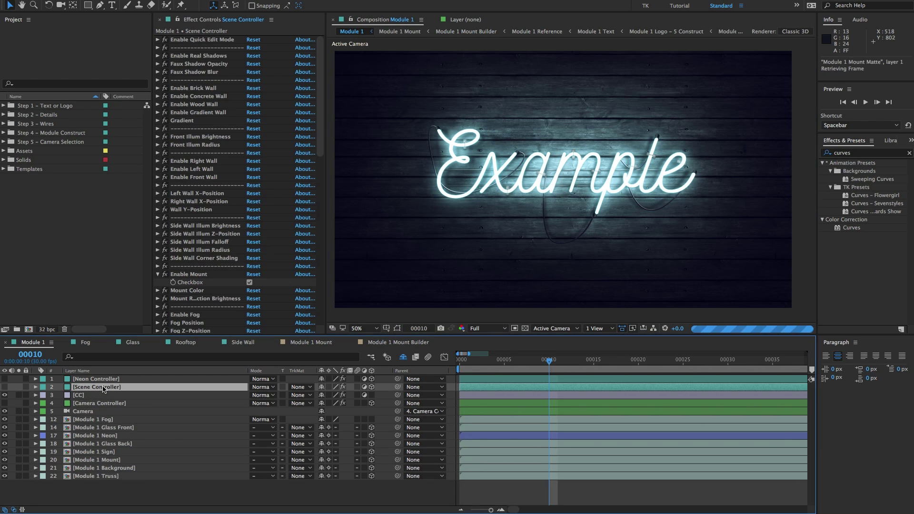
left_click(250, 282)
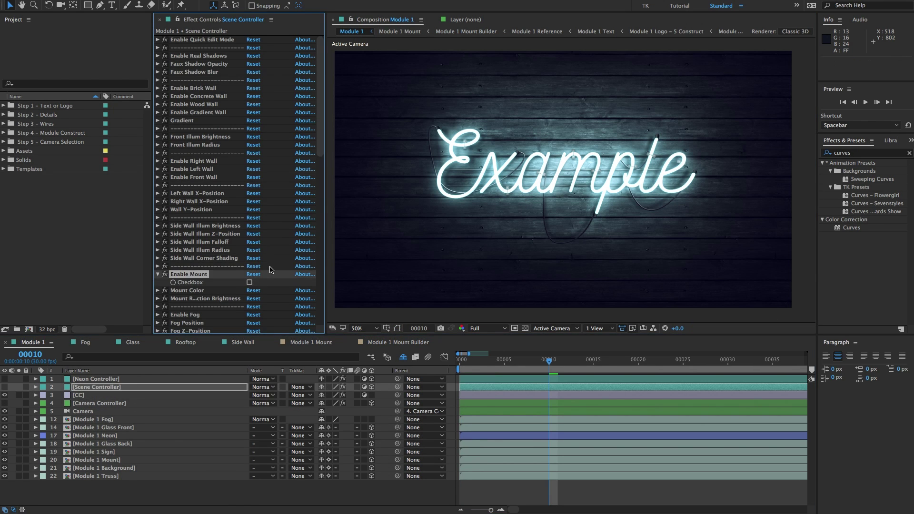
Turn on Enable Fog in Module 1's Scene Controller.
scroll(215, 271, "down", 2)
left_click(194, 286)
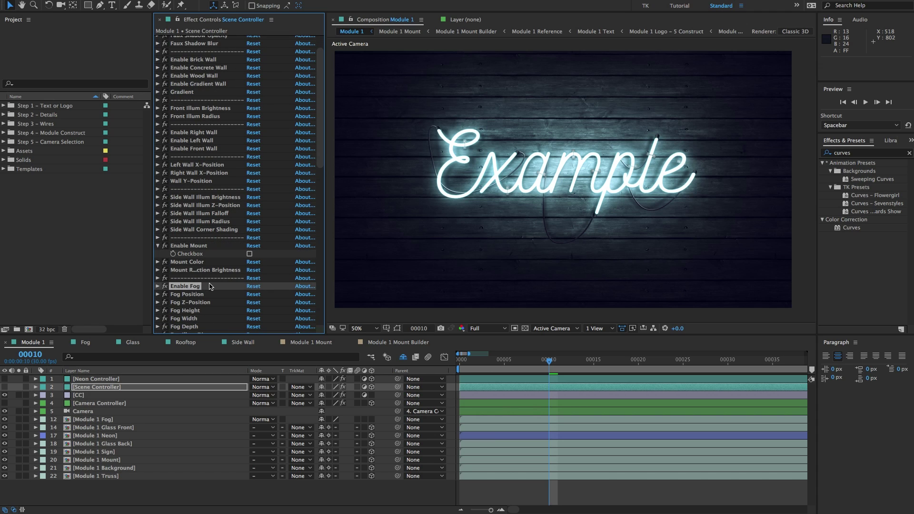
left_click(155, 286)
left_click(249, 294)
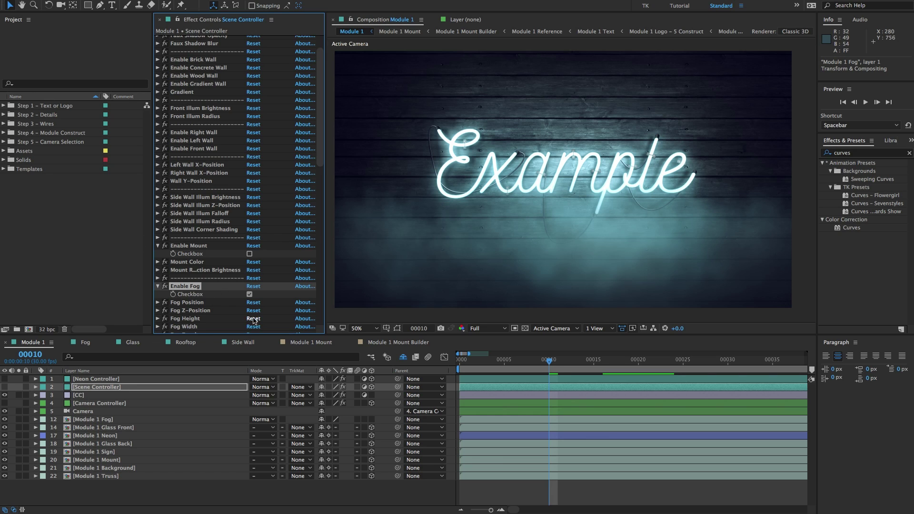
Review the Scene Controller's fog placement and size settings: position, Z-position, height, width and depth.
scroll(200, 318, "down", 5)
scroll(197, 284, "down", 3)
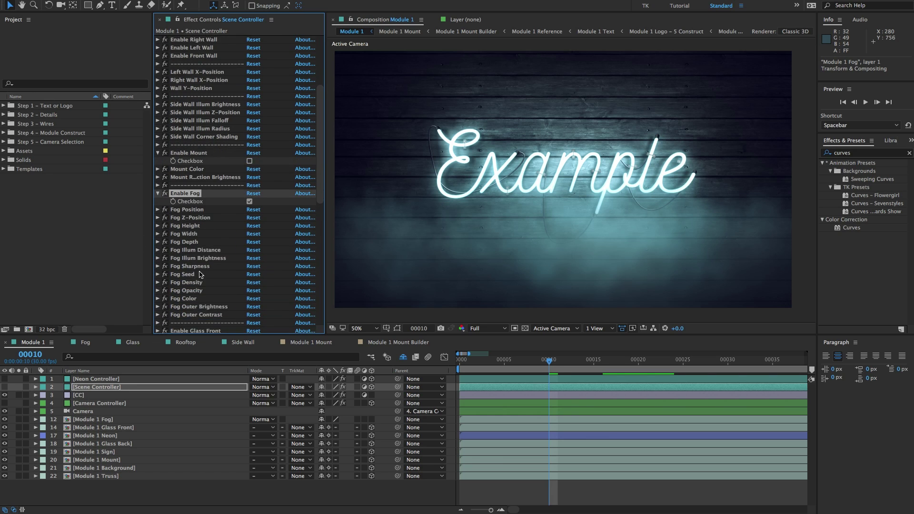
left_click(201, 194)
left_click(200, 195)
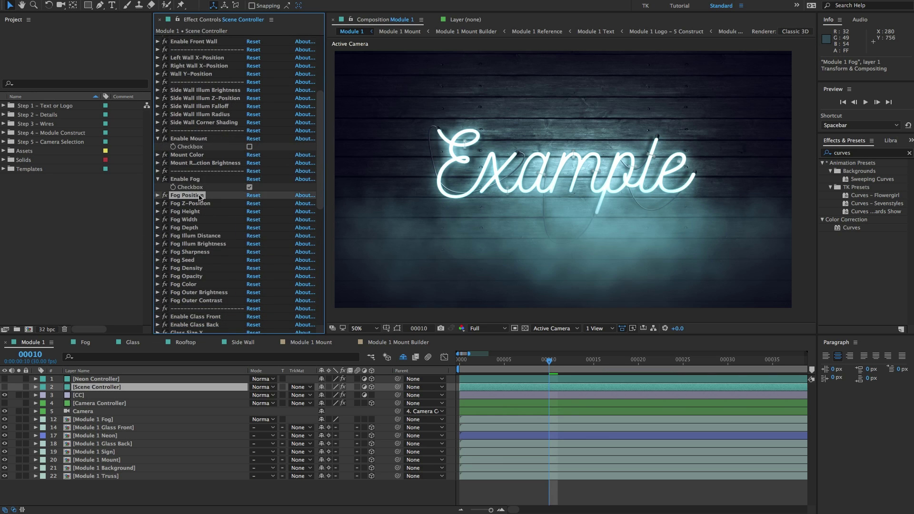
left_click(158, 196)
left_click(157, 196)
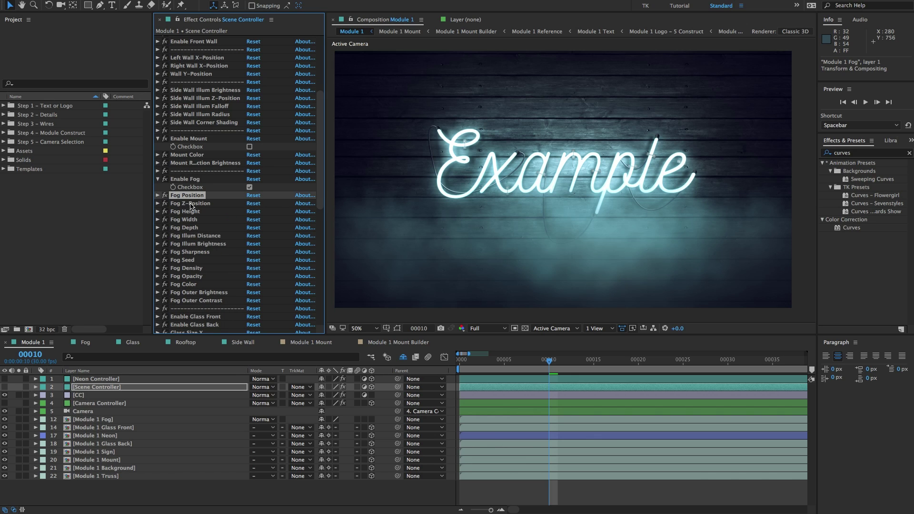
left_click(179, 203)
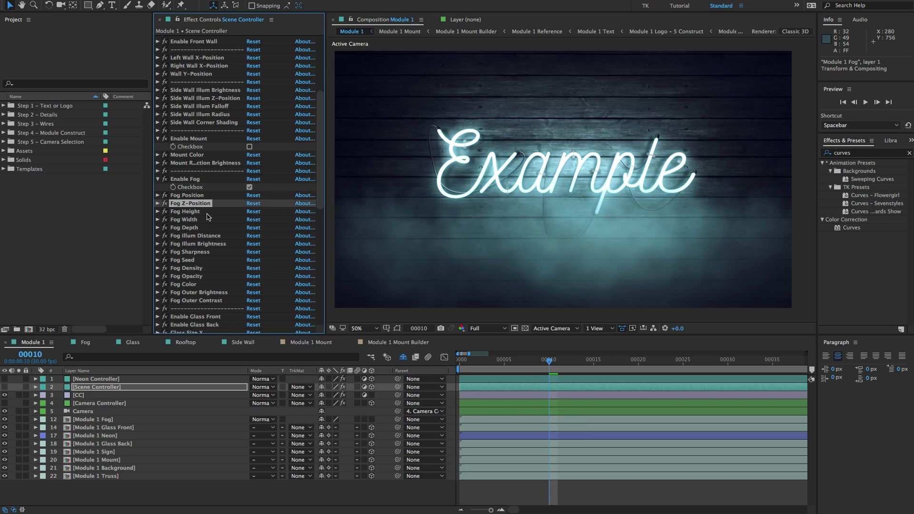
left_click(206, 212)
left_click(196, 220)
left_click(199, 228)
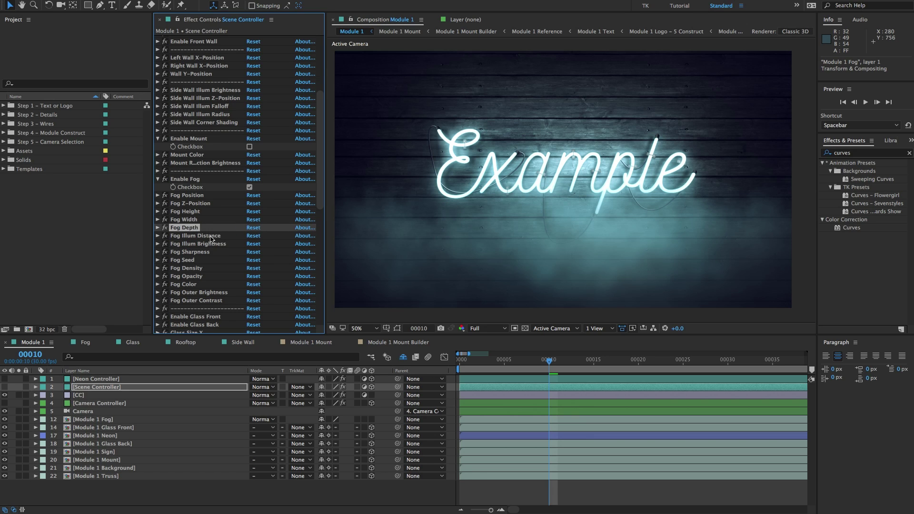
Review the fog appearance settings, from Illum Distance, Sharpness and Seed to Color, Outer Brightness and Outer Contrast.
left_click(211, 237)
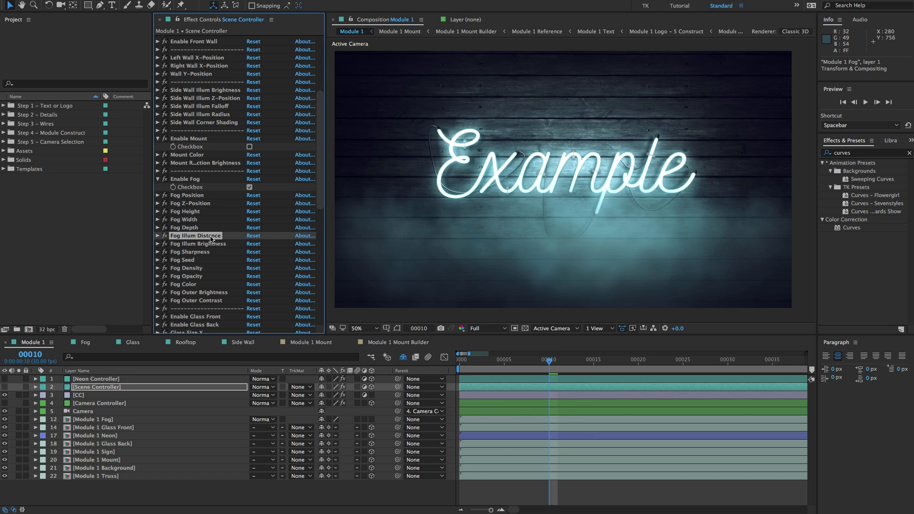
left_click(196, 260)
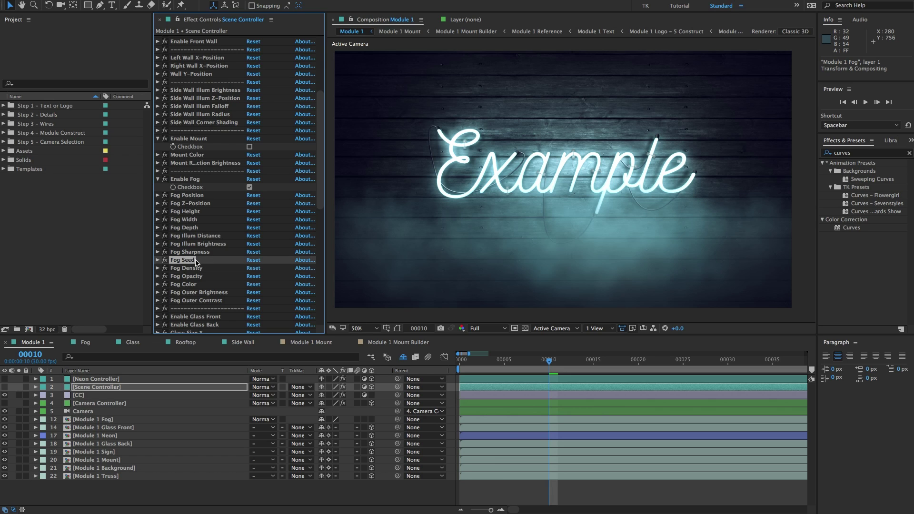
left_click(193, 252)
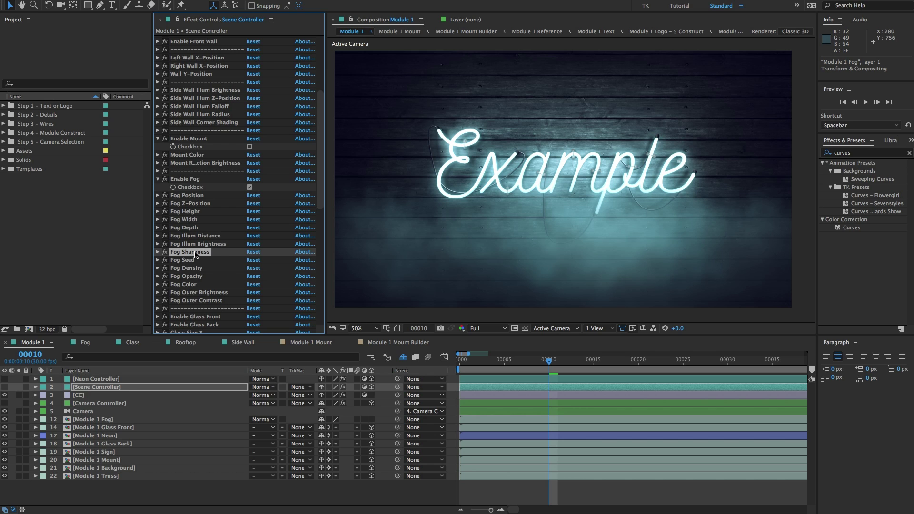
left_click(200, 284)
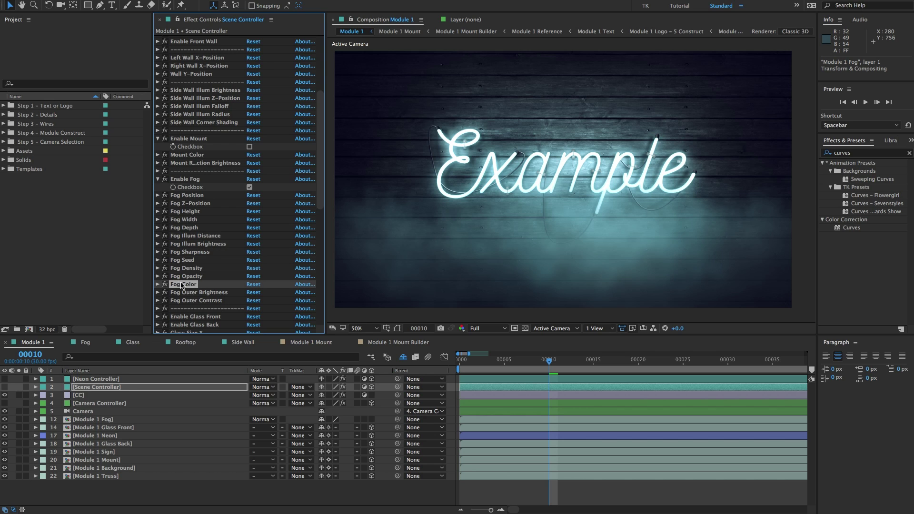
left_click(198, 293)
scroll(202, 295, "down", 1)
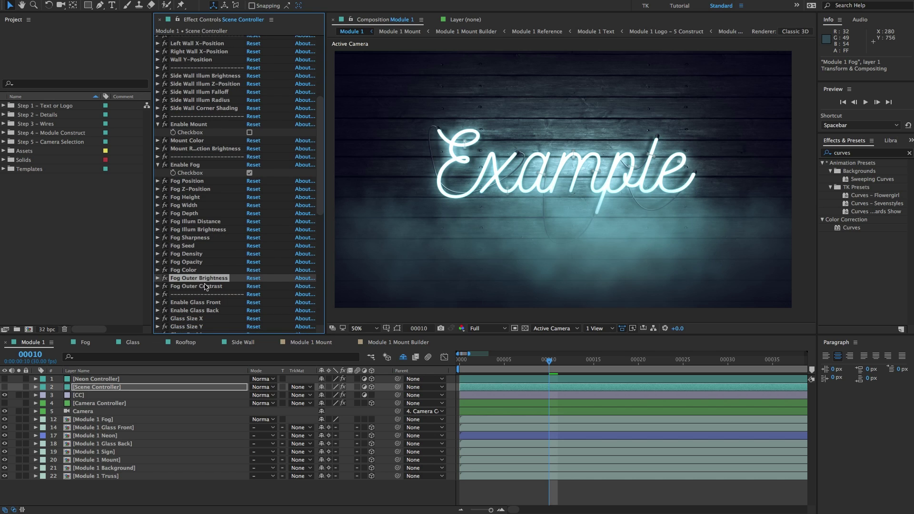
left_click(205, 285)
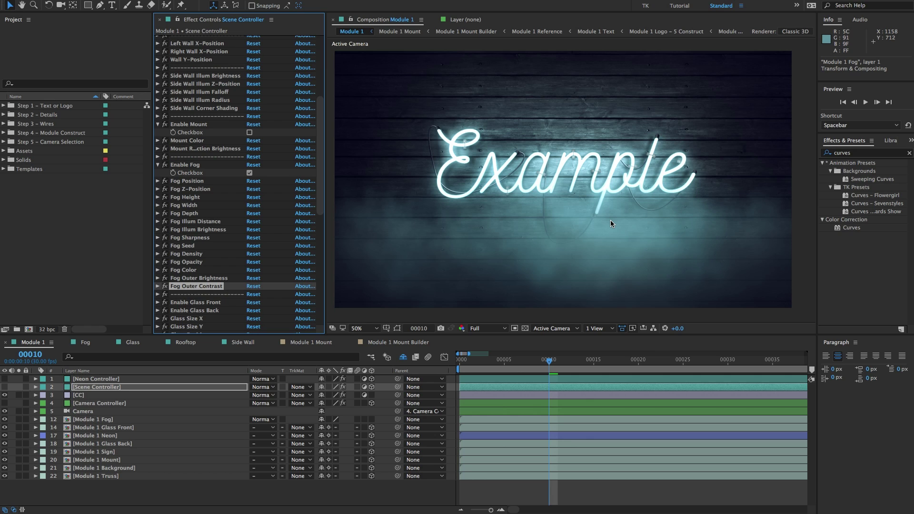
Turn off Enable Fog in the Scene Controller and collapse its setting.
left_click(249, 173)
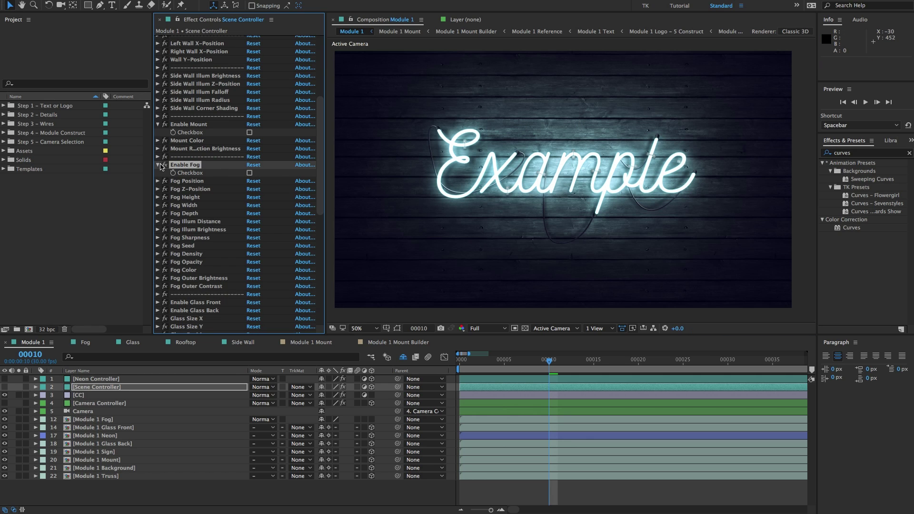
left_click(157, 165)
Turn on both Enable Glass Front and Enable Glass Back in the Scene Controller.
scroll(196, 284, "down", 3)
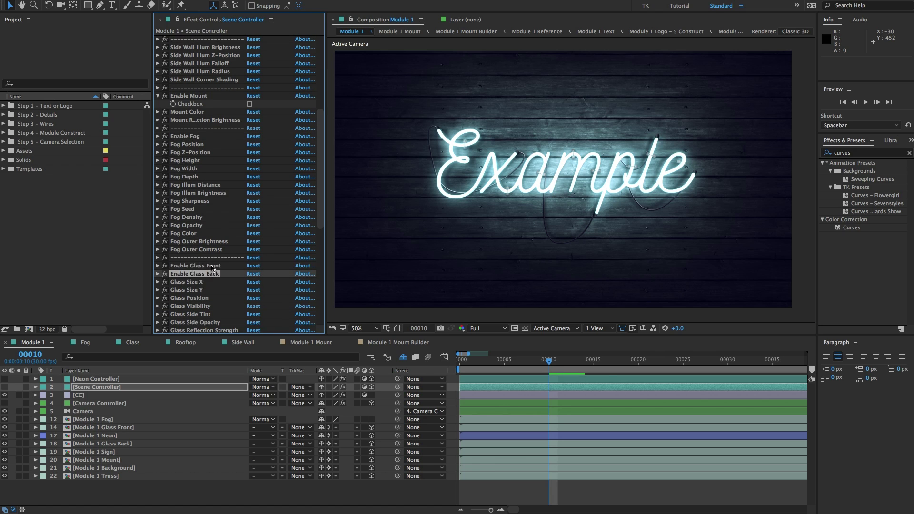
left_click(211, 266)
scroll(208, 275, "down", 2)
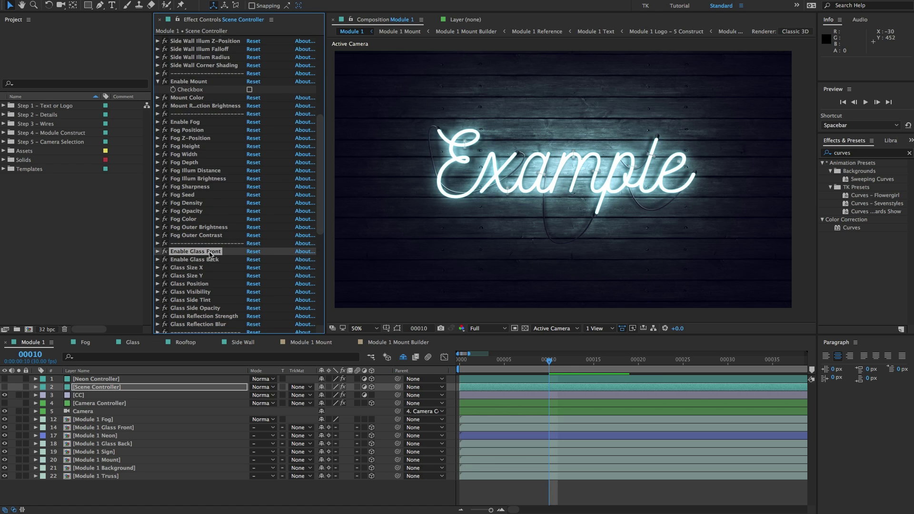
left_click(157, 252)
left_click(157, 268)
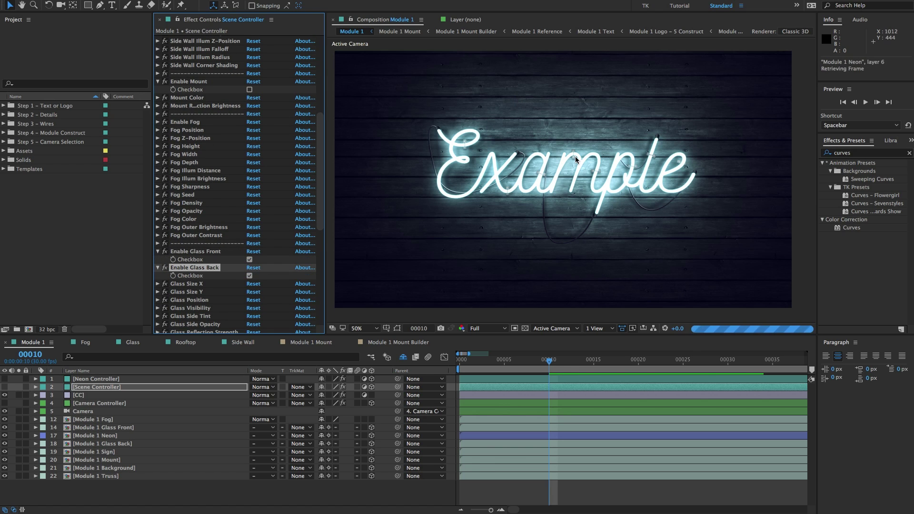
Set the glass panels' Glass Size Y to 37.
left_click(183, 285)
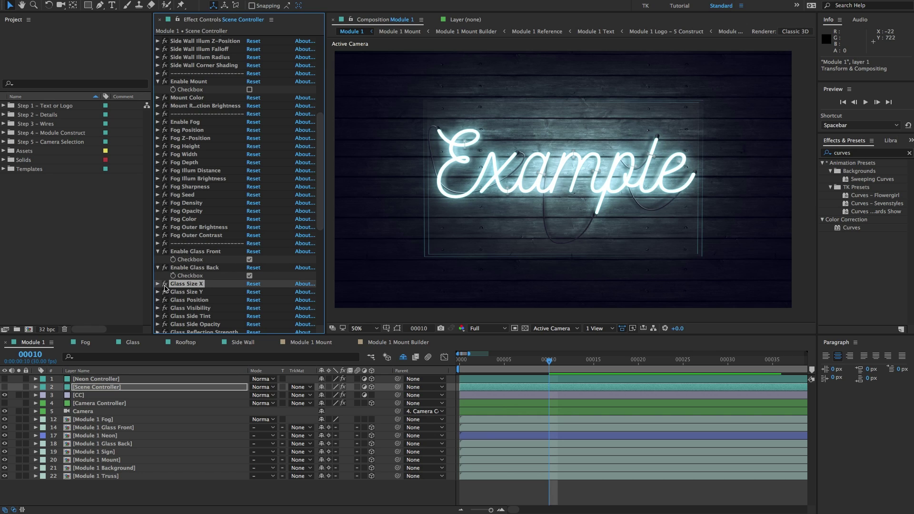
left_click(195, 292)
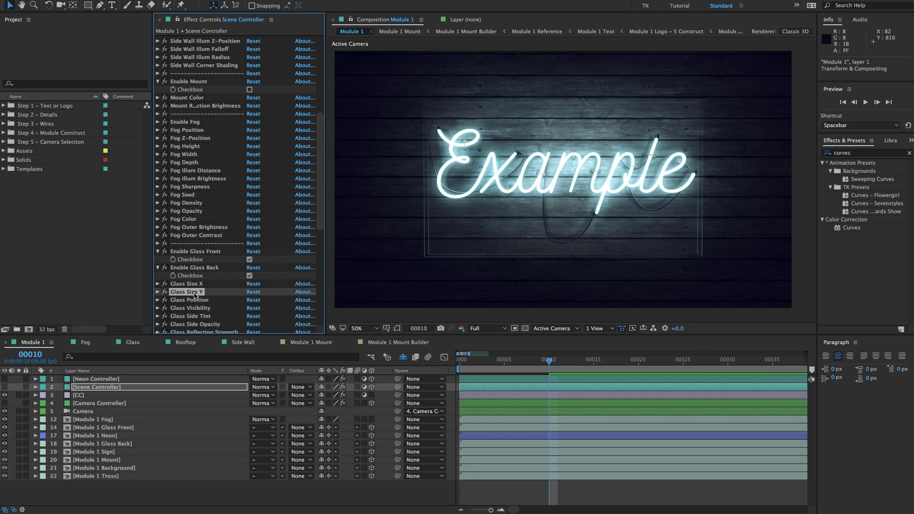
left_click(183, 285)
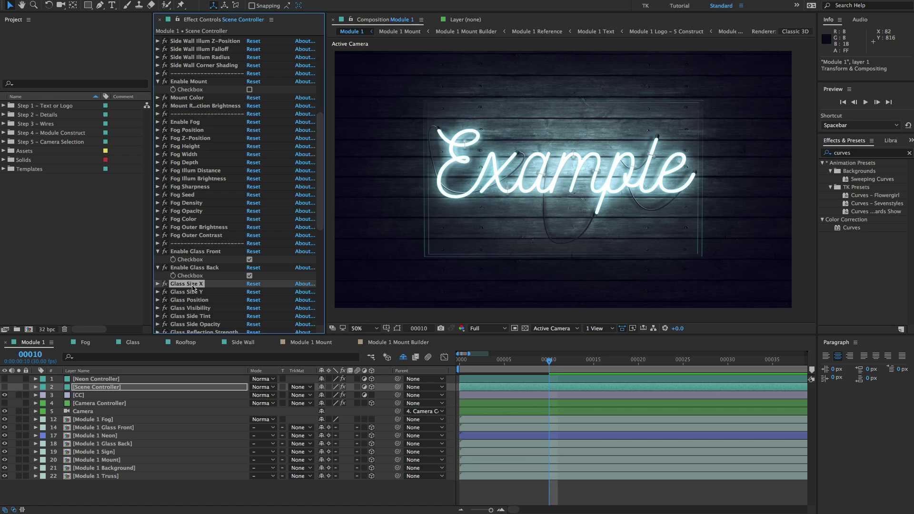
left_click(192, 292)
left_click(157, 292)
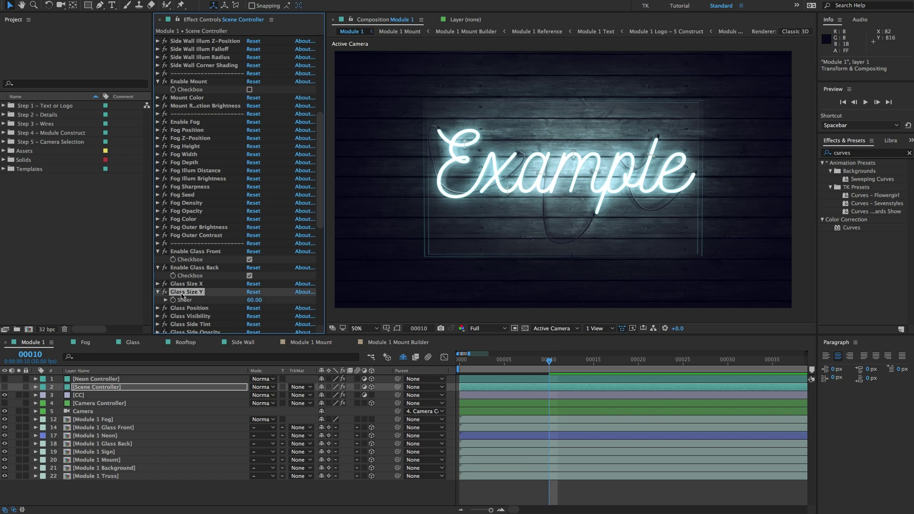
left_click_drag(259, 300, 242, 301)
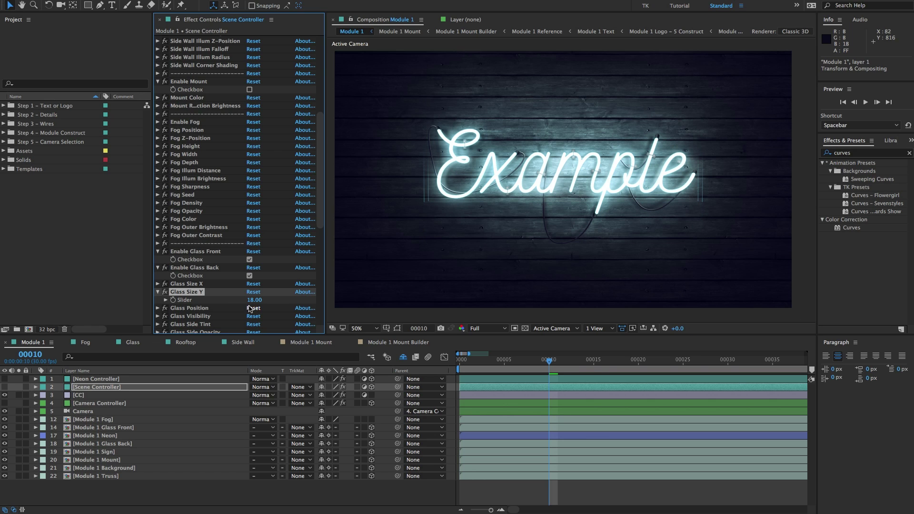
left_click_drag(253, 300, 277, 303)
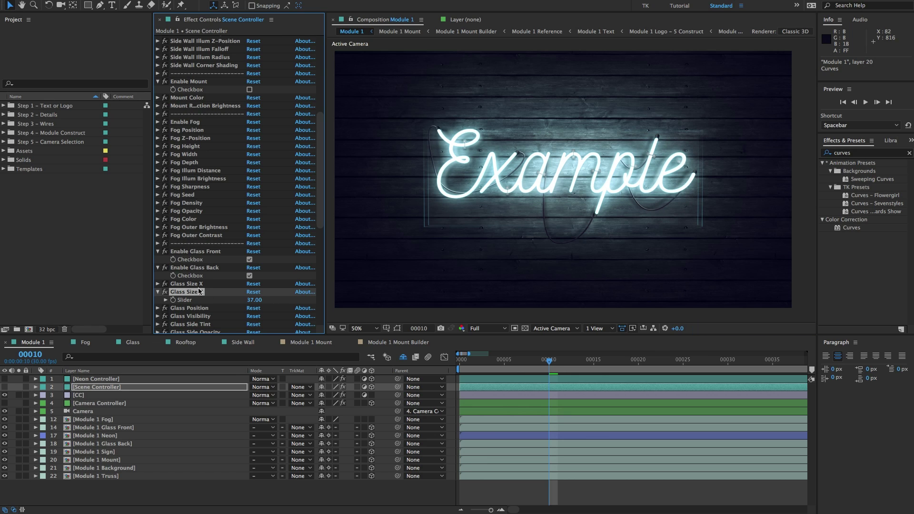
Raise the glass panels by setting Glass Position to 960.0, 486.0 in the Scene Controller.
scroll(196, 265, "down", 1)
double_click(186, 294)
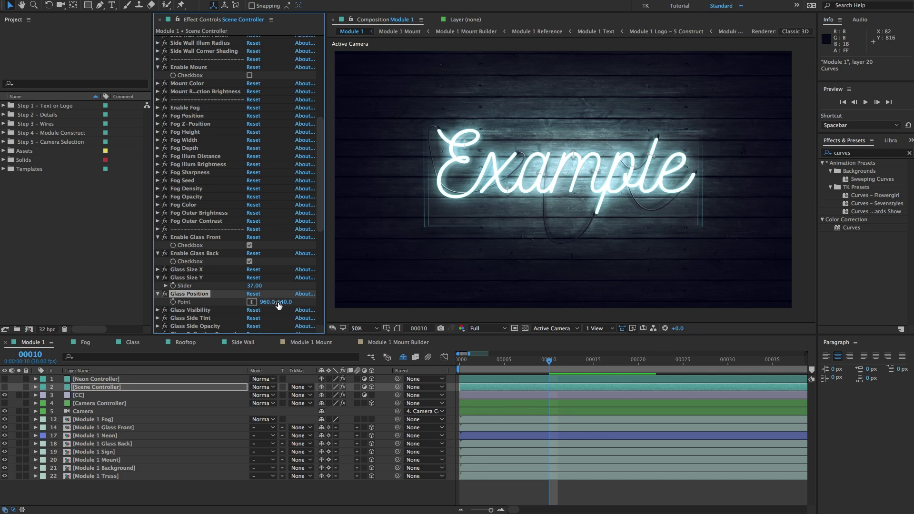
left_click_drag(279, 305, 266, 305)
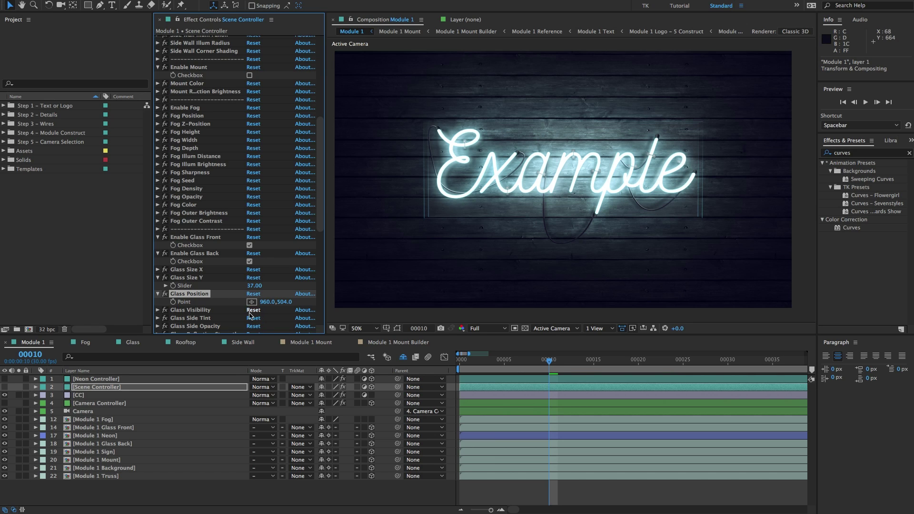
left_click_drag(279, 304, 196, 311)
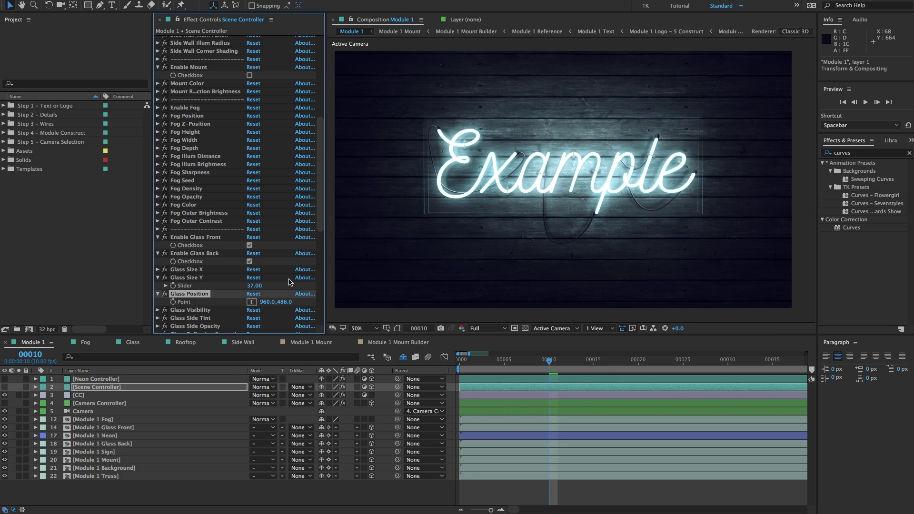
Try a Glass Visibility of 8 in the Scene Controller, and undo the change.
scroll(289, 281, "down", 3)
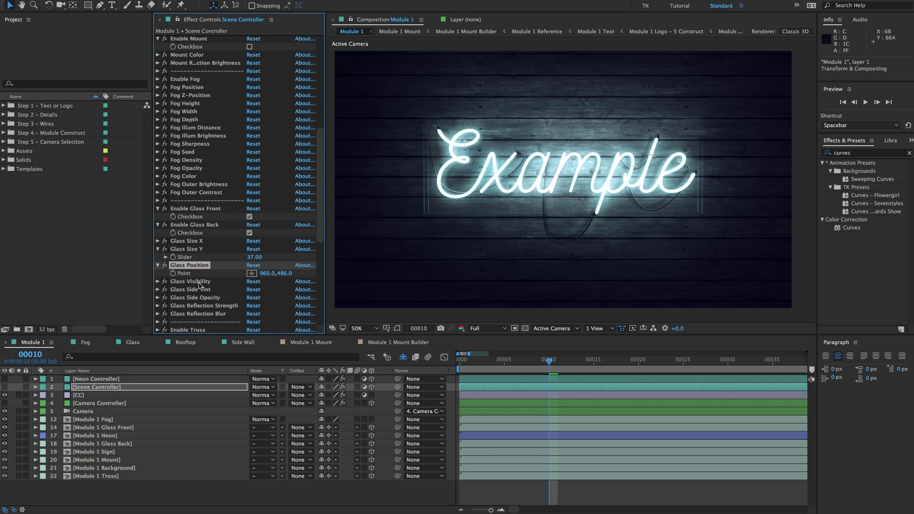
left_click(198, 283)
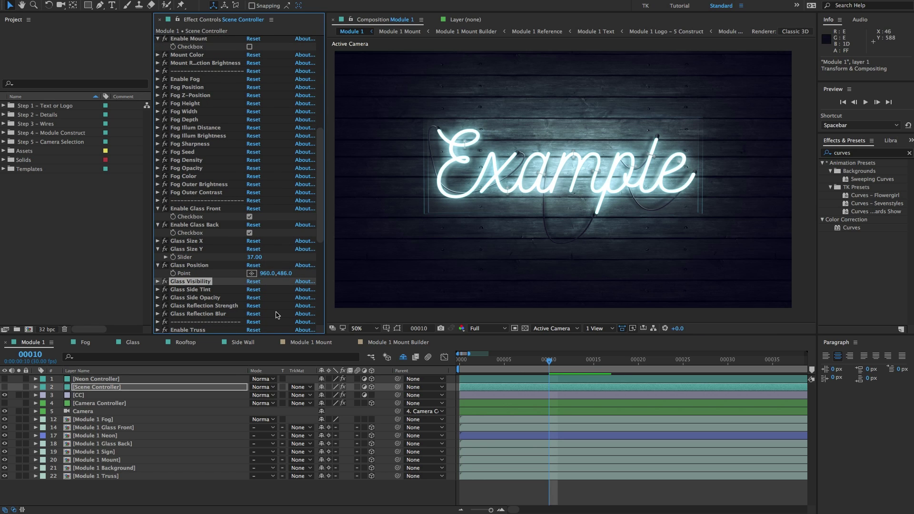
left_click(158, 281)
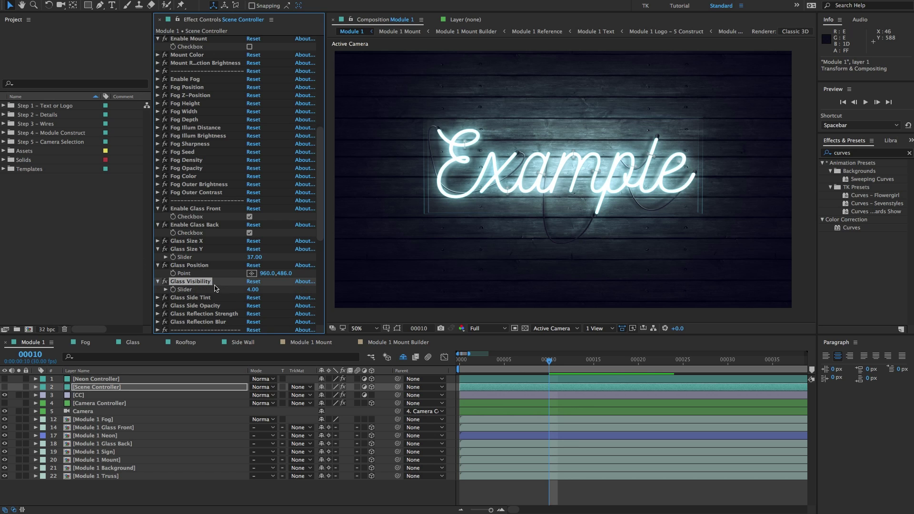
left_click(253, 289)
type("8")
key("Return")
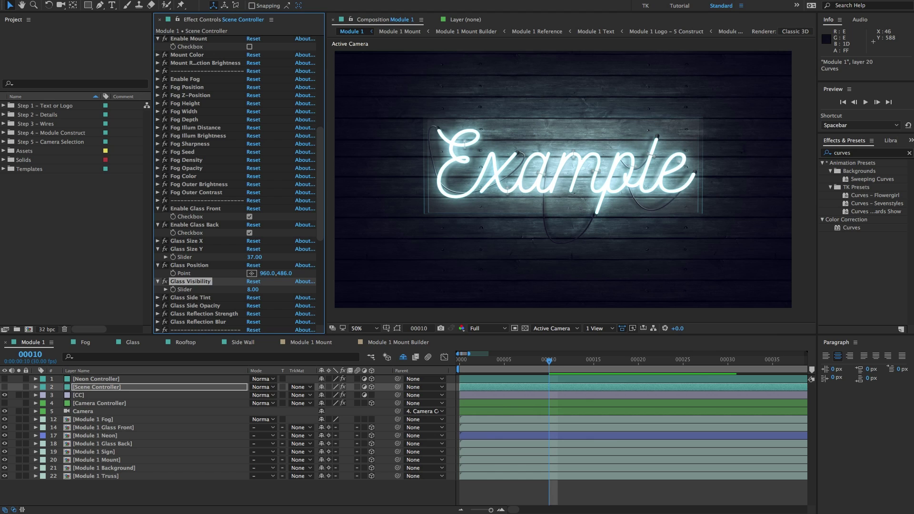
key("ctrl+z")
Try a Glass Reflection Strength of 25 in the Scene Controller, and undo the change.
scroll(202, 304, "up", 1)
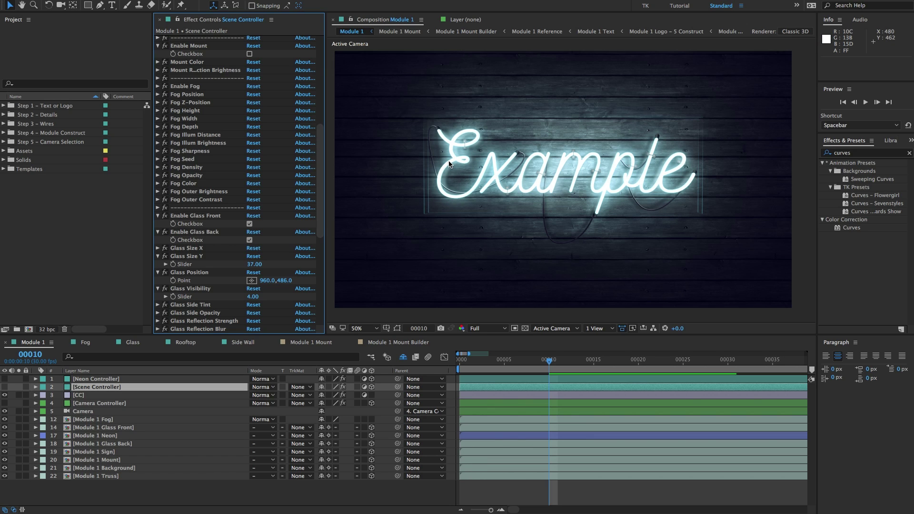
scroll(199, 287, "down", 1)
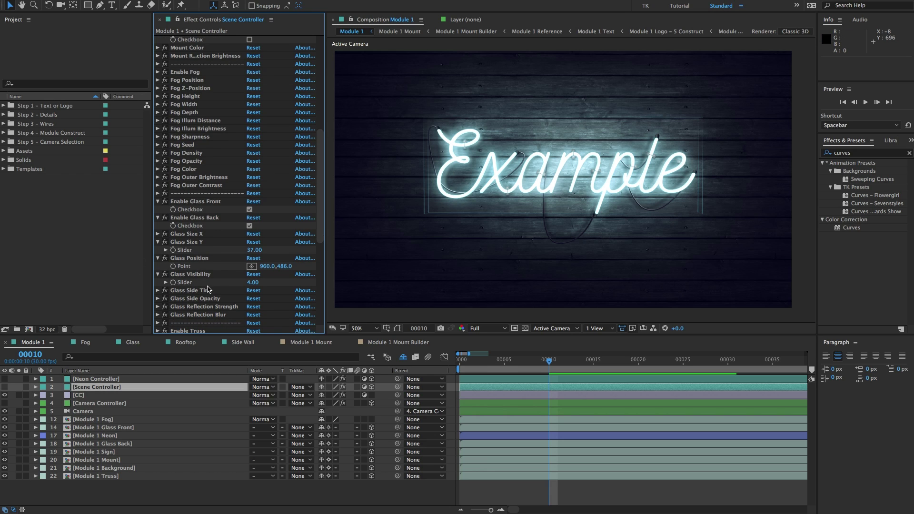
scroll(207, 289, "down", 1)
left_click(205, 292)
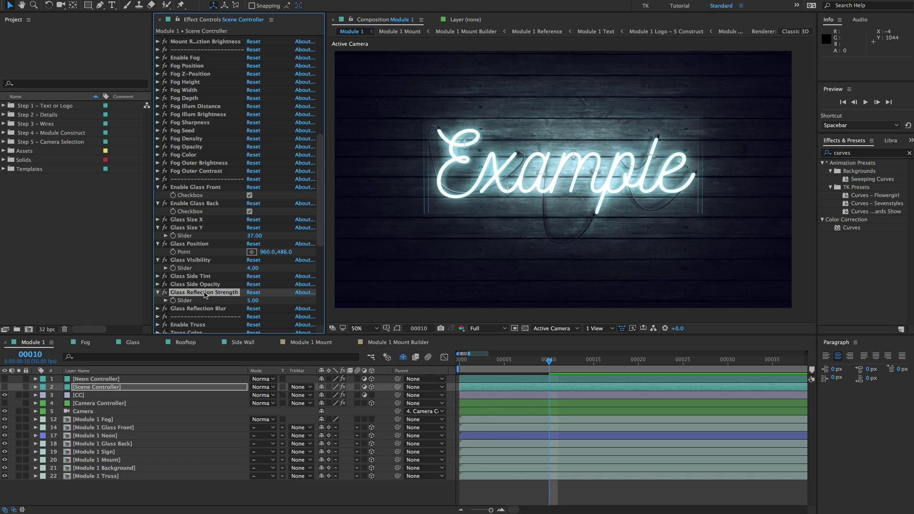
left_click(253, 300)
type("25")
key("Return")
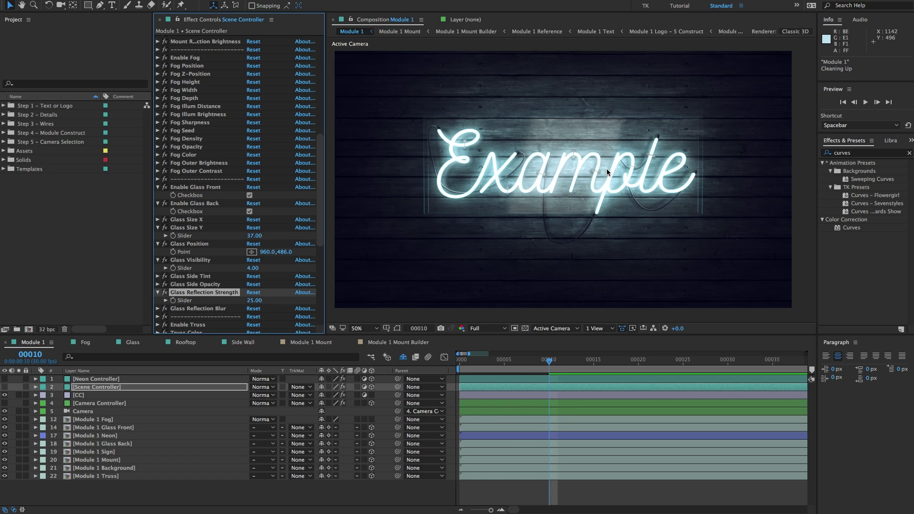
key("super+z")
Try a Glass Reflection Strength of 10, and undo the change.
left_click(252, 300)
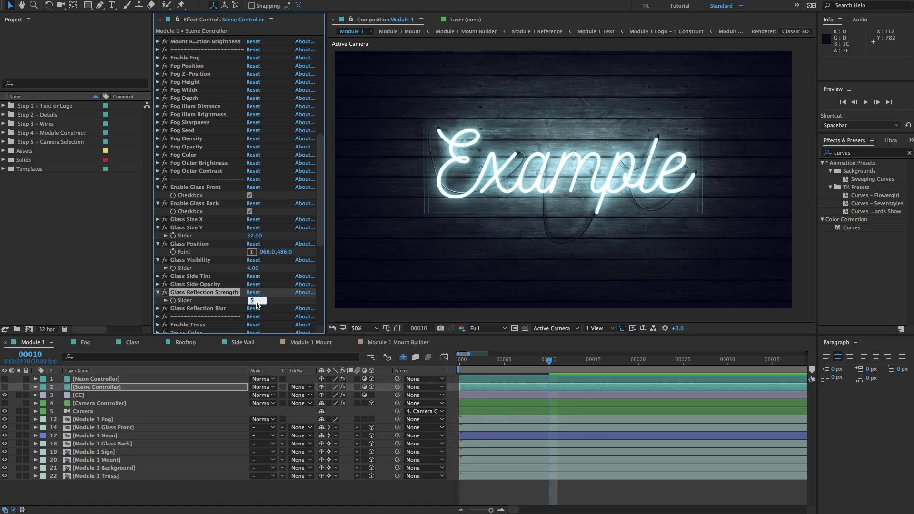
type("10")
key("Return")
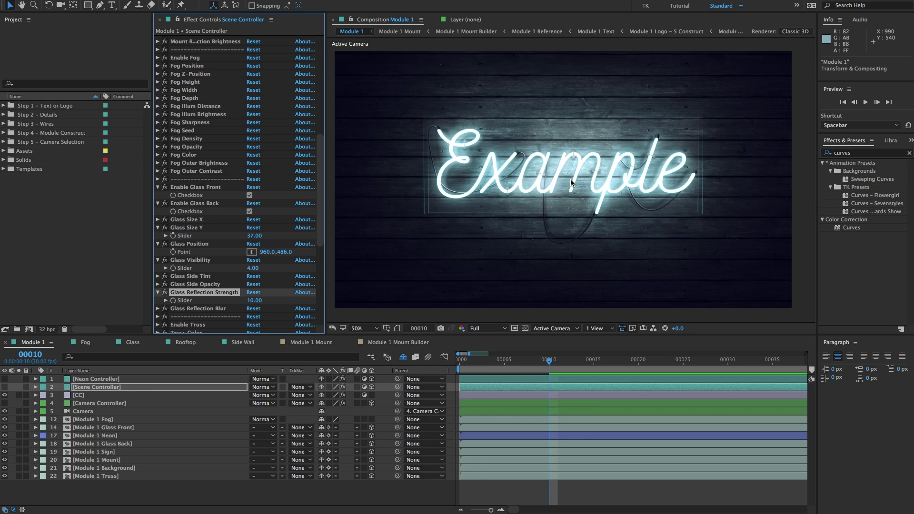
key("ctrl+z")
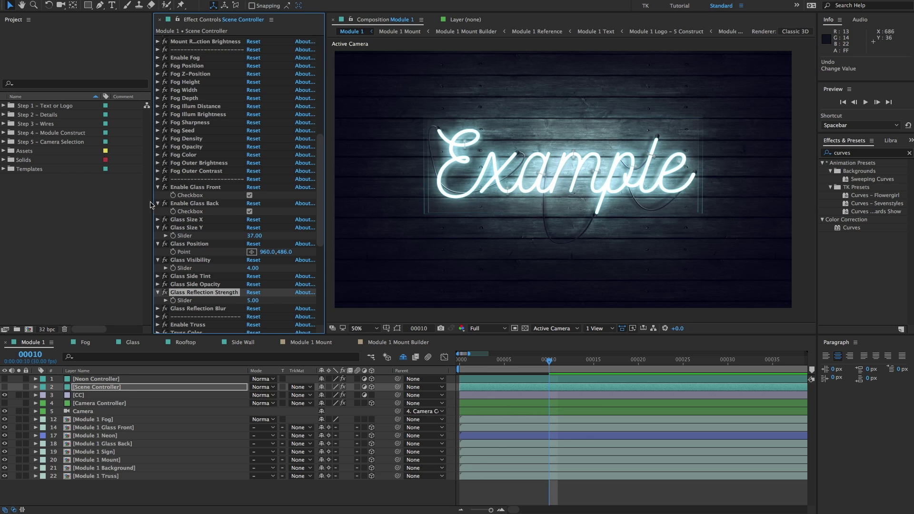
Turn off both Enable Glass Front and Enable Glass Back in the Scene Controller.
left_click(204, 188)
left_click(205, 203, "shift")
left_click(250, 196)
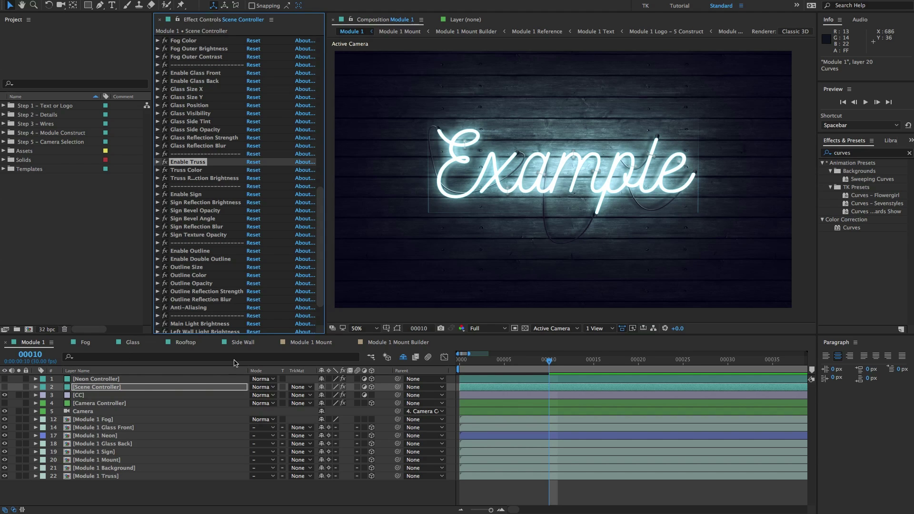
Switch to the Rooftop composition and open its Rooftop Truss precomp down to the Rooftop Truss Builder composition.
left_click(186, 342)
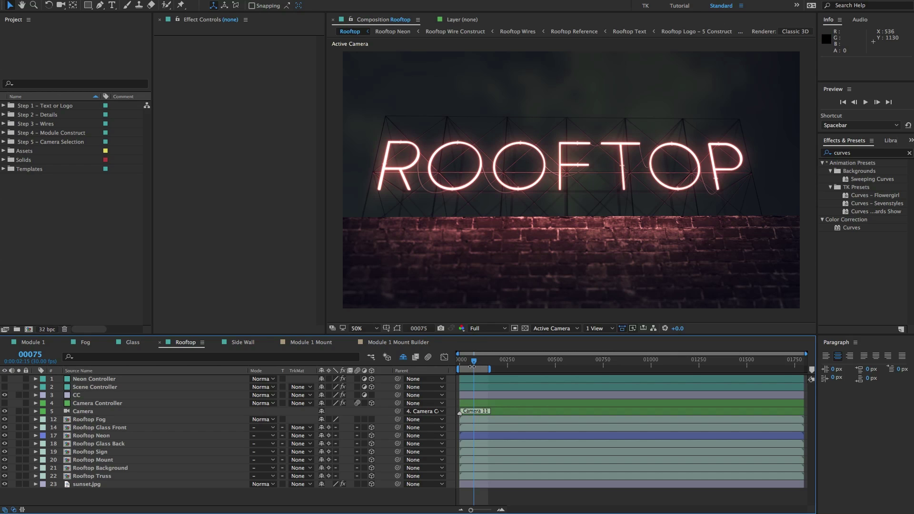
scroll(471, 369, "up", 2)
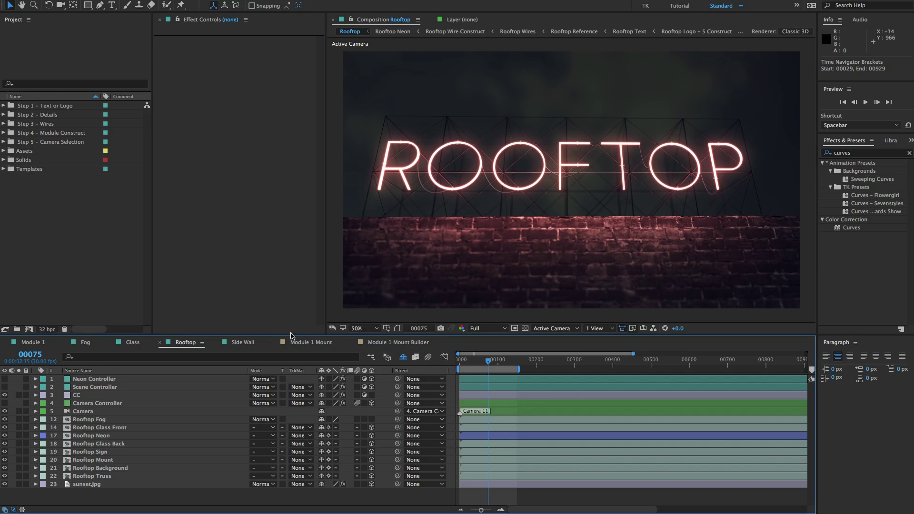
double_click(106, 476)
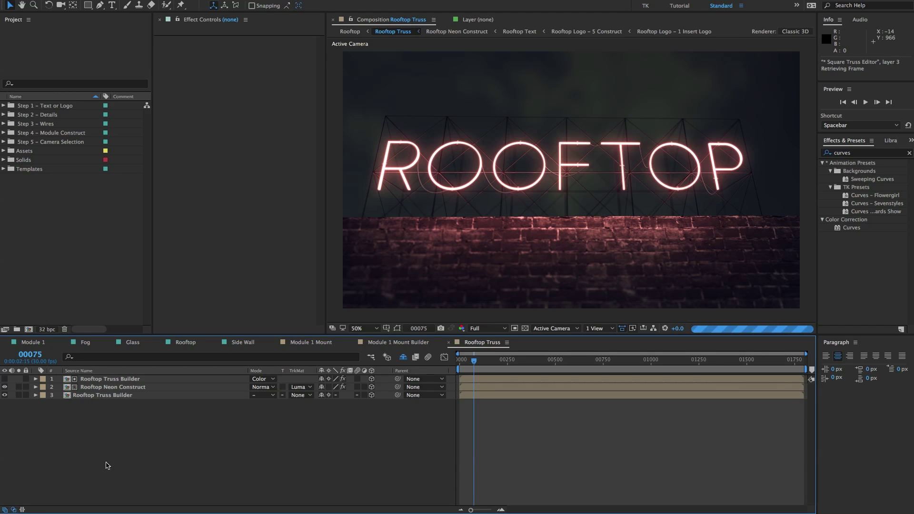
double_click(85, 398)
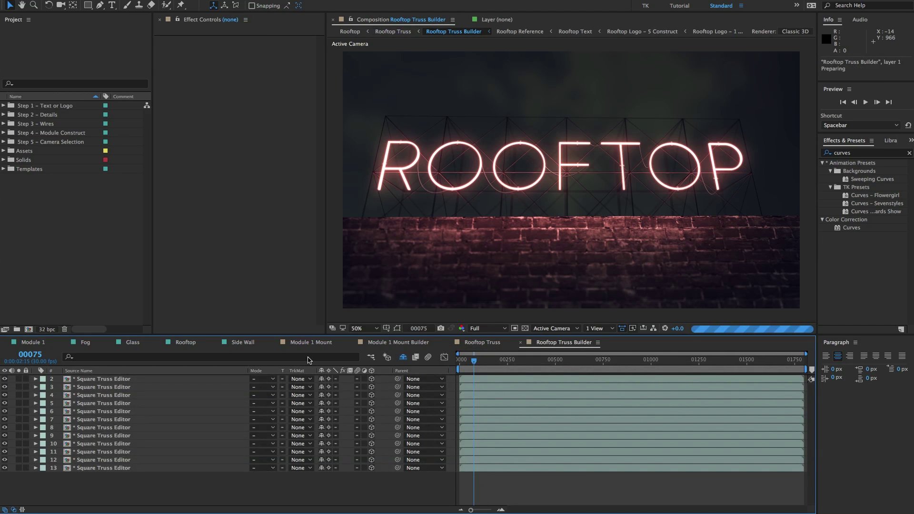
Delete the Square Truss Editor layers 2 to 12, keeping only a single truss square.
left_click(114, 379)
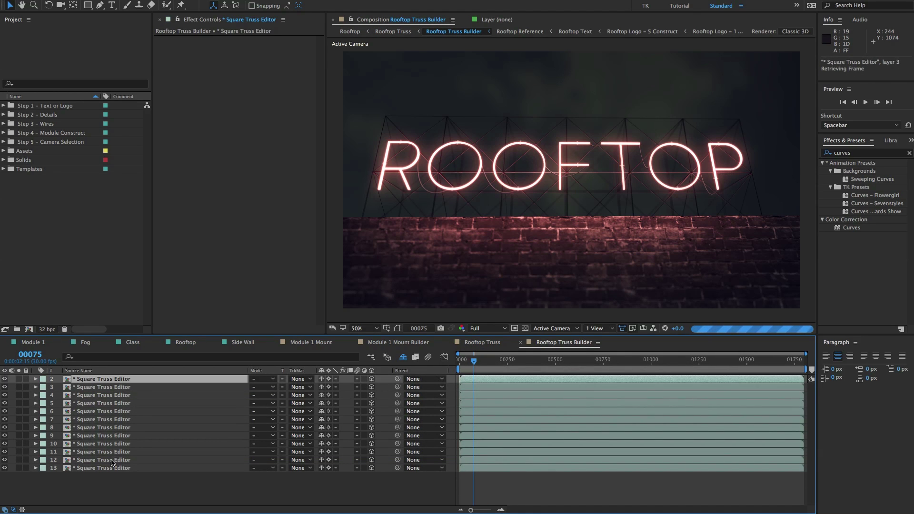
left_click(126, 460, "shift")
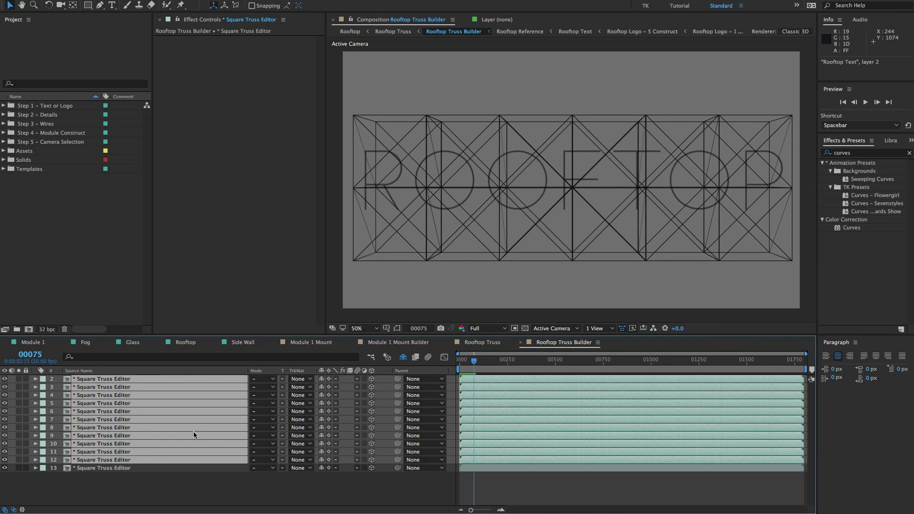
key("Delete")
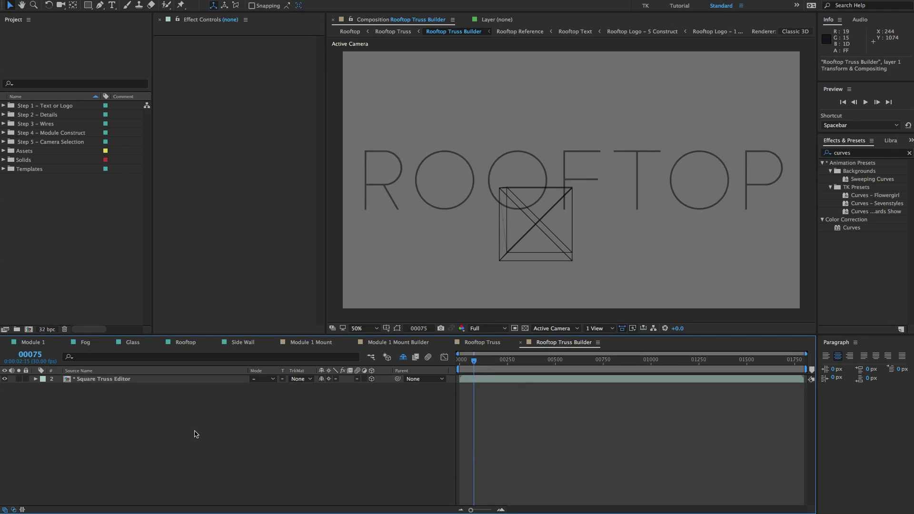
Duplicate the remaining truss square and move the copy straight up so it sits directly on top of the original.
left_click(107, 381)
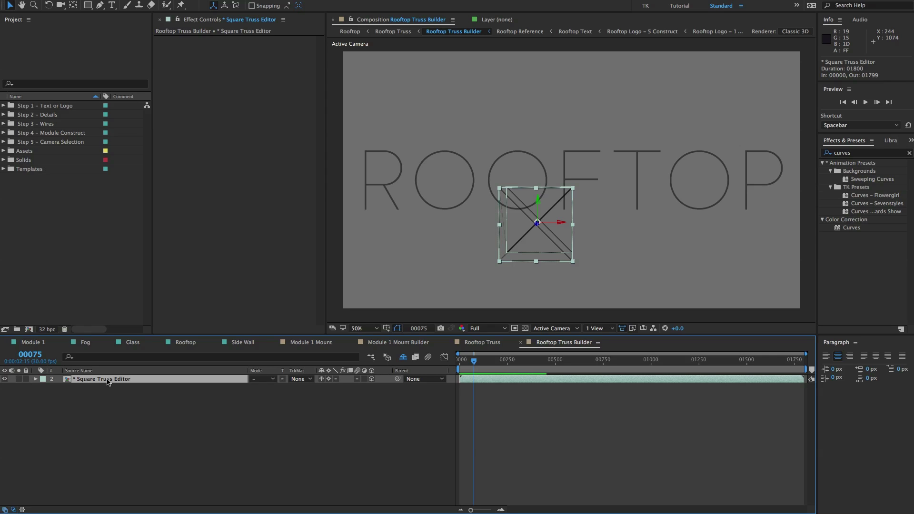
key("ctrl+d")
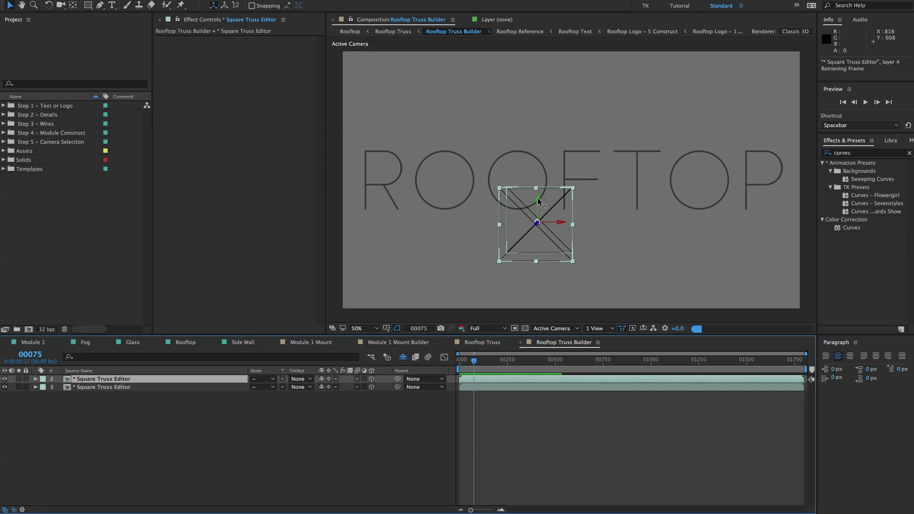
left_click_drag(538, 202, 541, 128)
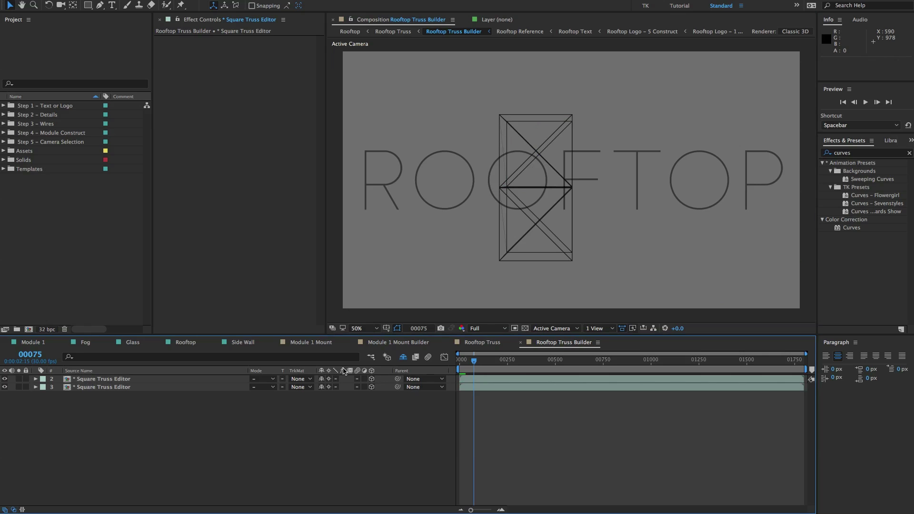
Duplicate both stacked truss squares and move the copies left along X so they adjoin the originals.
key("ctrl+a")
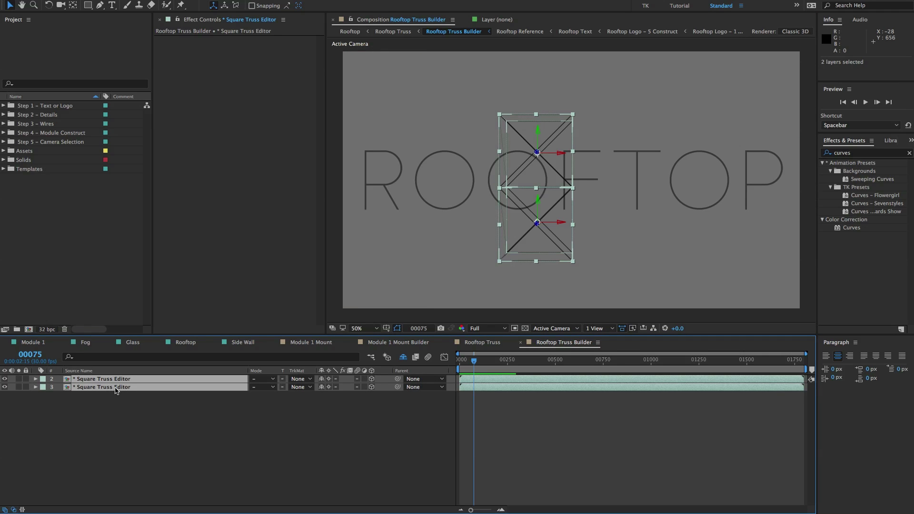
key("ctrl+d")
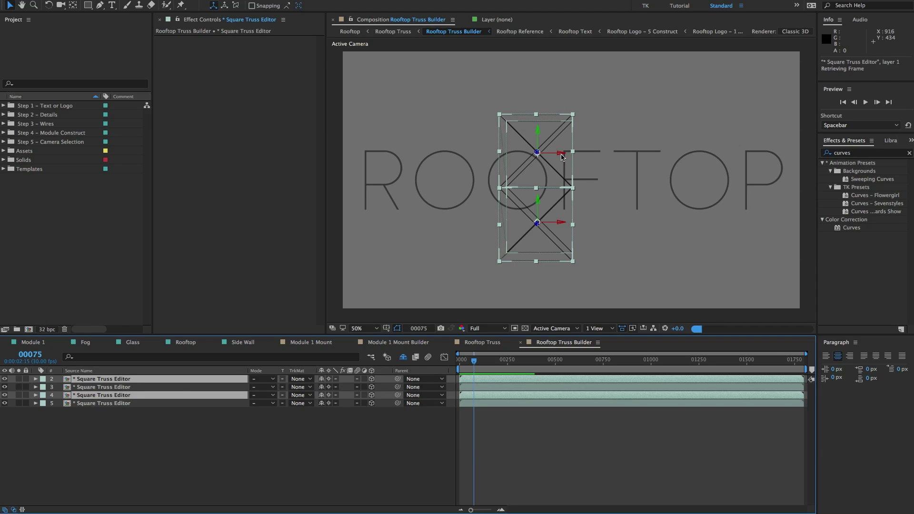
left_click_drag(562, 156, 489, 156)
Duplicate all four truss squares and move the copies about 610 px along X so they adjoin the originals' right edge.
left_click(119, 379)
left_click(131, 404, "shift")
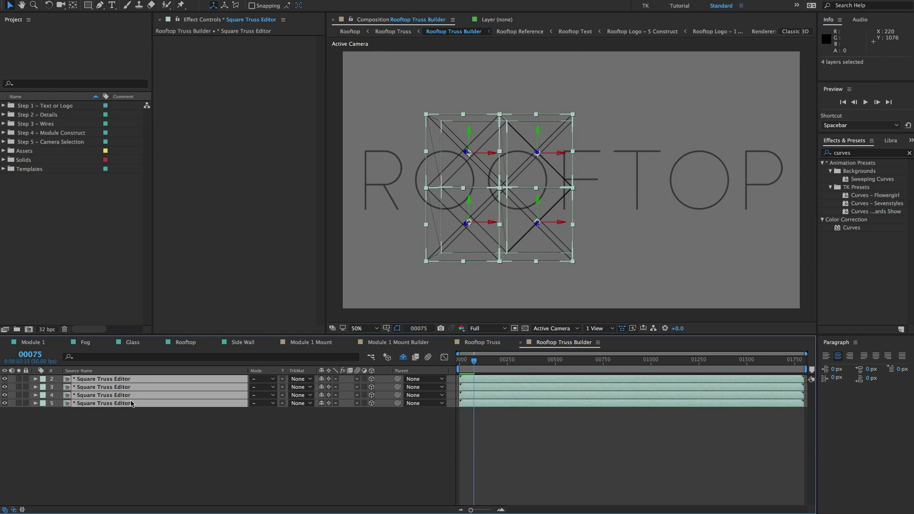
key("ctrl+d")
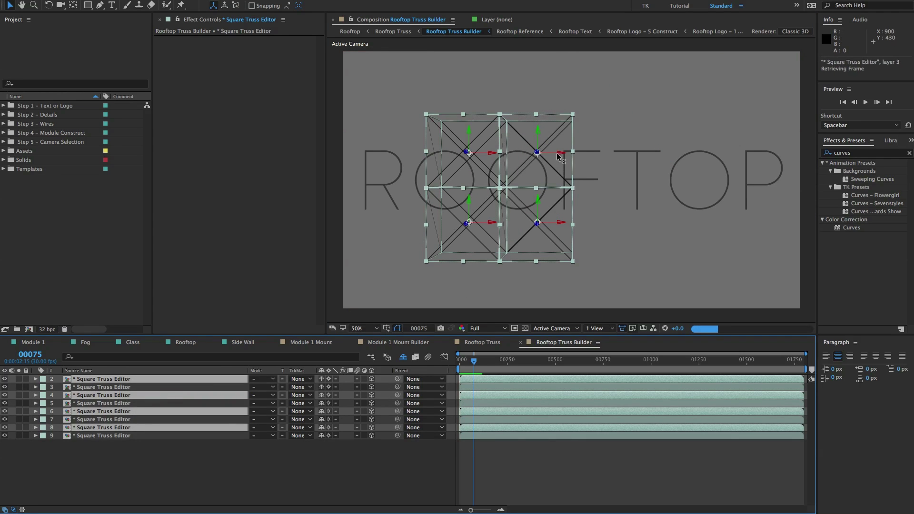
left_click_drag(561, 156, 704, 164)
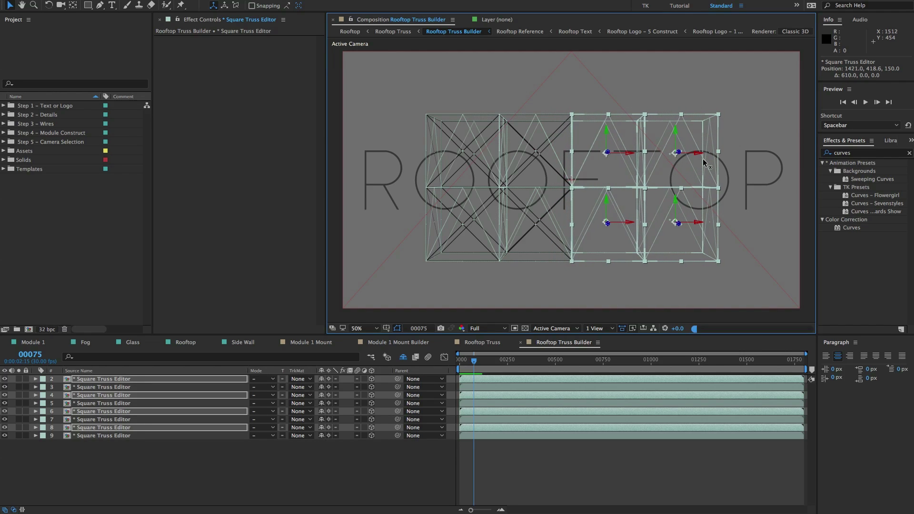
left_click(367, 467)
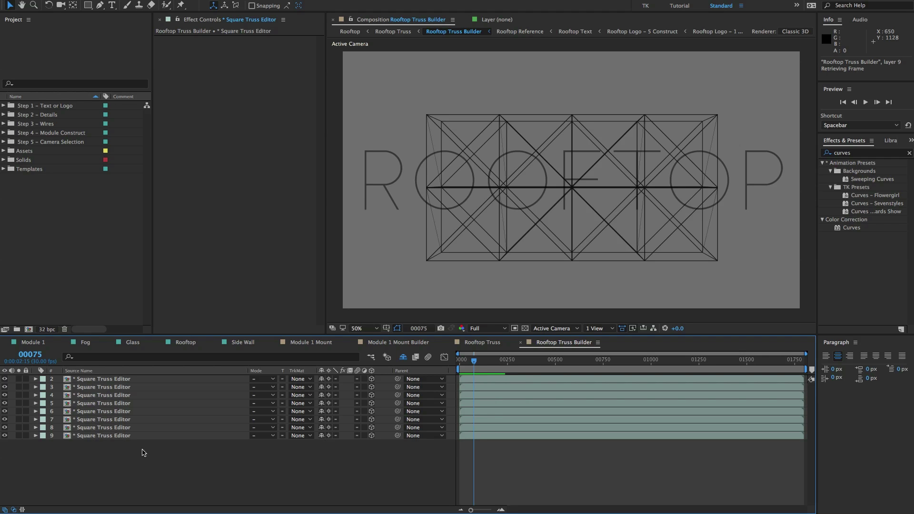
Return to the Rooftop composition, open the Rooftop Background composition and examine the Rooftop Front layer's mask along the wall.
left_click(346, 32)
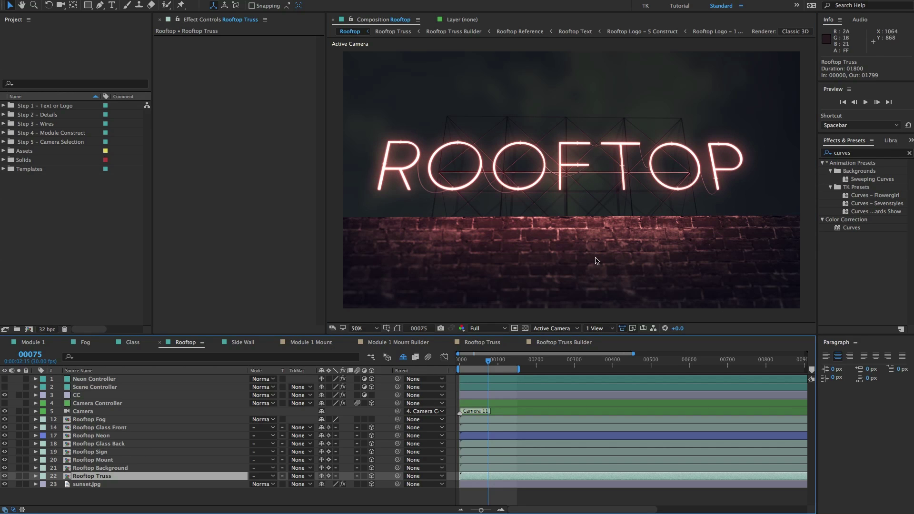
double_click(97, 468)
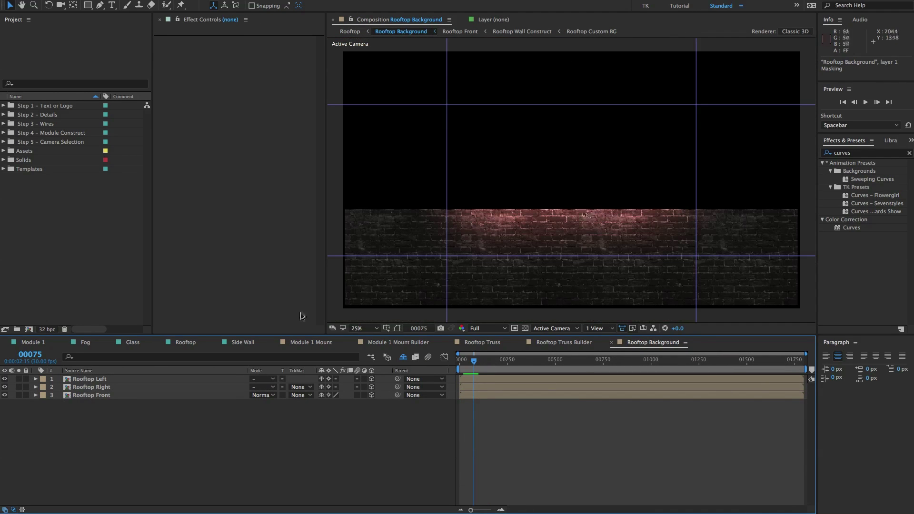
left_click(94, 396)
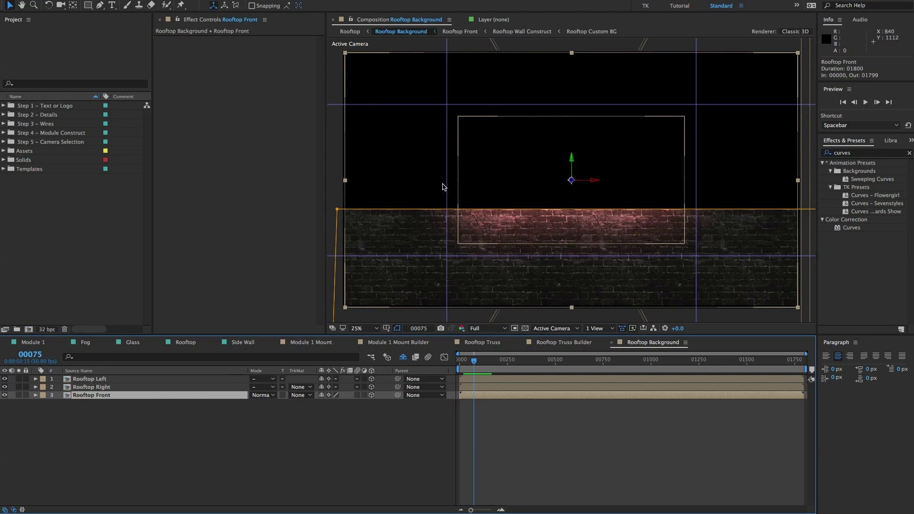
scroll(476, 193, "down", 1)
scroll(562, 211, "up", 1)
left_click_drag(558, 181, 557, 133)
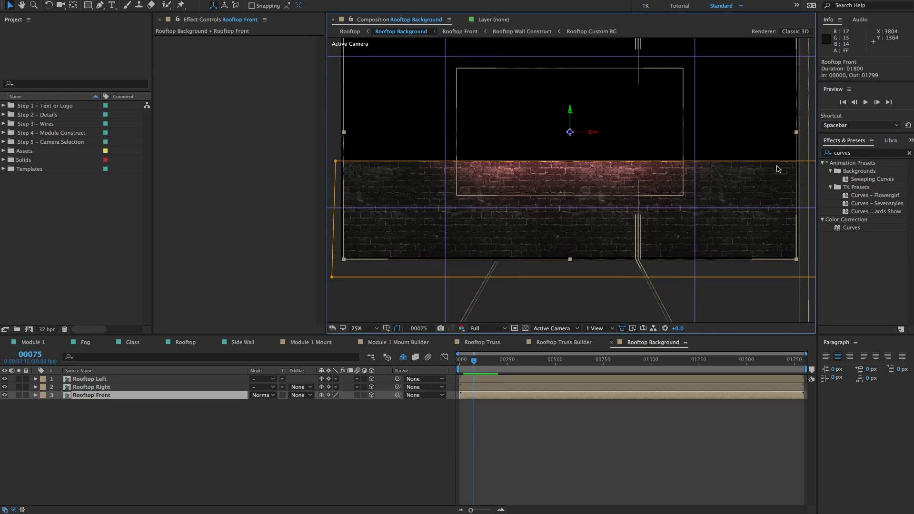
Go back to the Rooftop composition and display the effects, position and scale properties of the sunset.jpg layer.
left_click(349, 32)
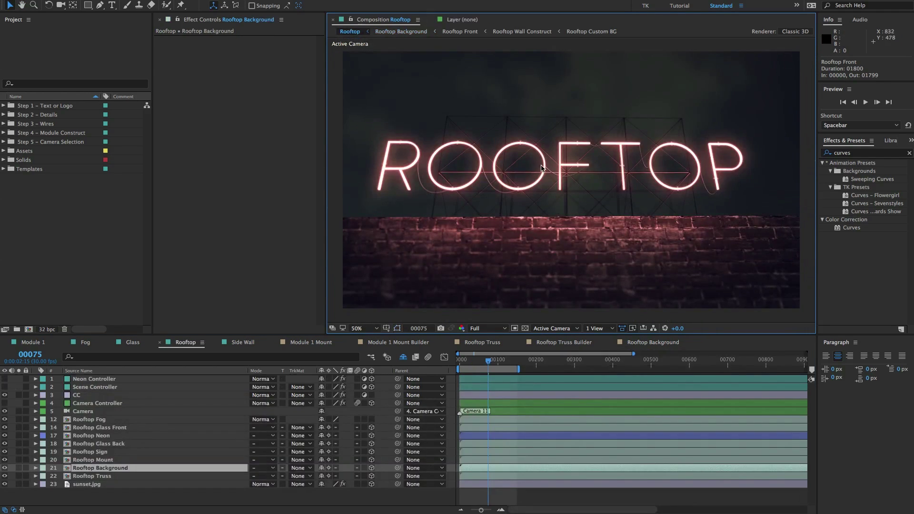
left_click(92, 484)
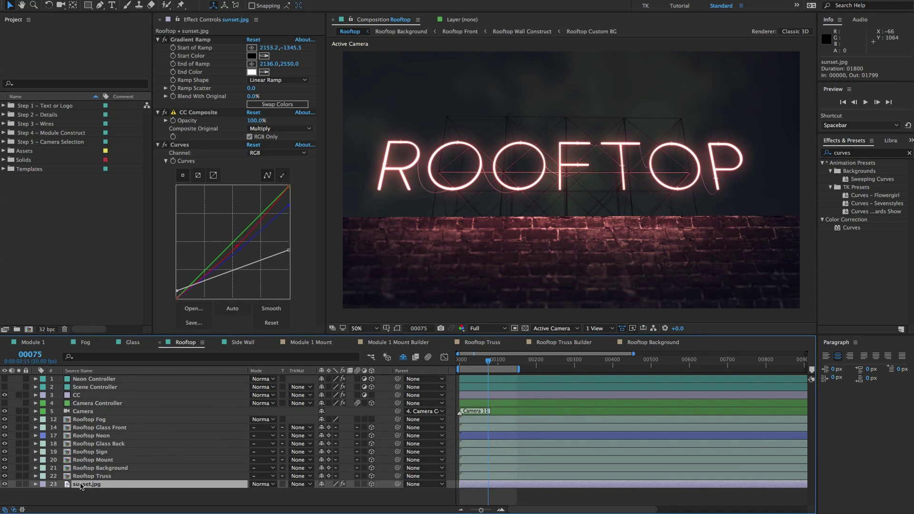
key("p")
key("s")
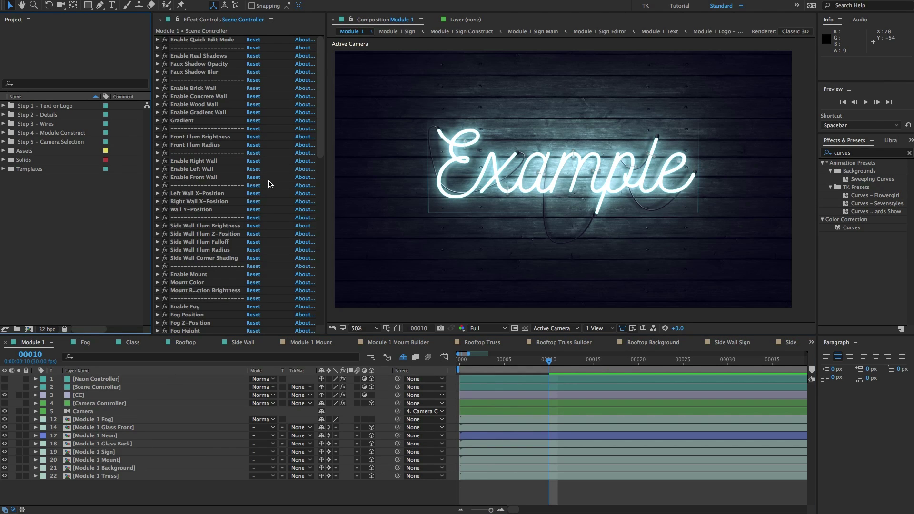
Turn on Enable Glass Front in Module 1's Scene Controller, with the Enable Glass Back settings also expanded.
scroll(270, 186, "down", 3)
scroll(270, 186, "down", 8)
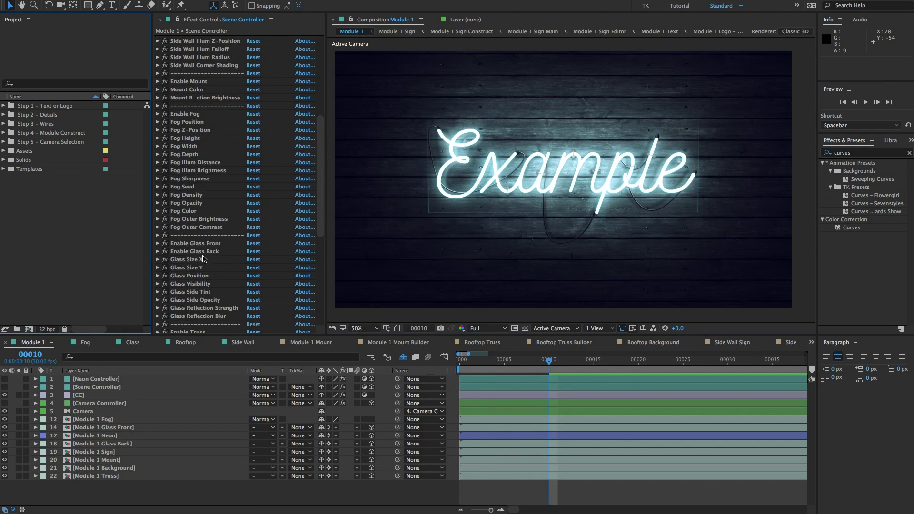
left_click(193, 244)
left_click(161, 245)
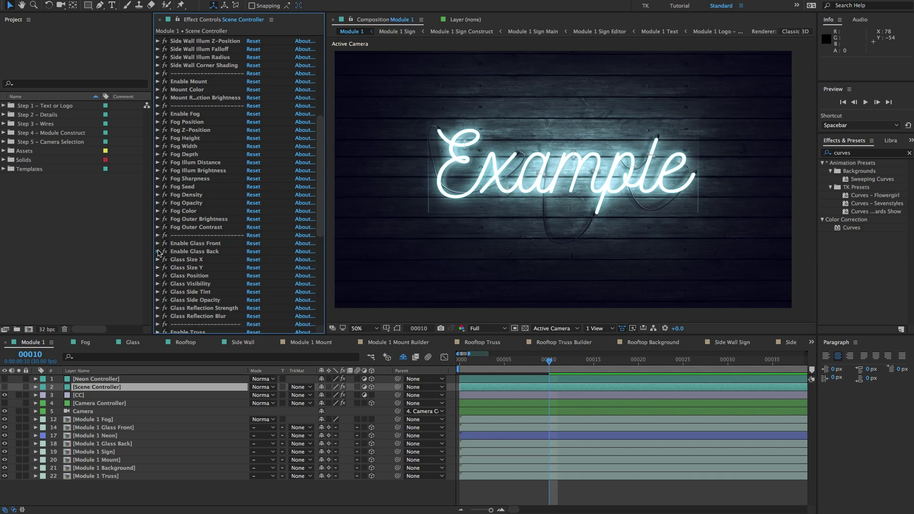
left_click(158, 251)
left_click(158, 243)
left_click(249, 251)
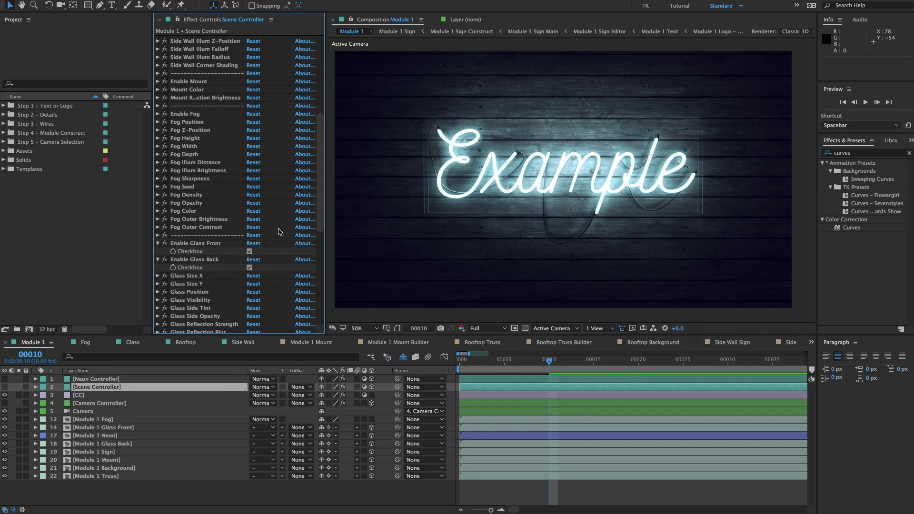
Turn off both the front and back glass in the Scene Controller and collapse their settings.
key("super+z")
key("super+z")
left_click(187, 244)
left_click(181, 260)
left_click(157, 260)
left_click(158, 243)
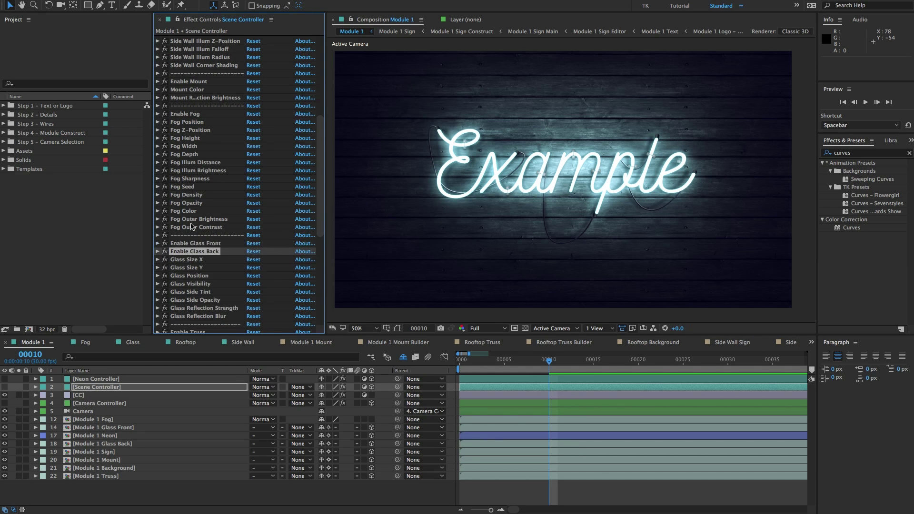
Expand the Enable Sign setting in the Scene Controller and turn the sign on.
scroll(191, 225, "down", 8)
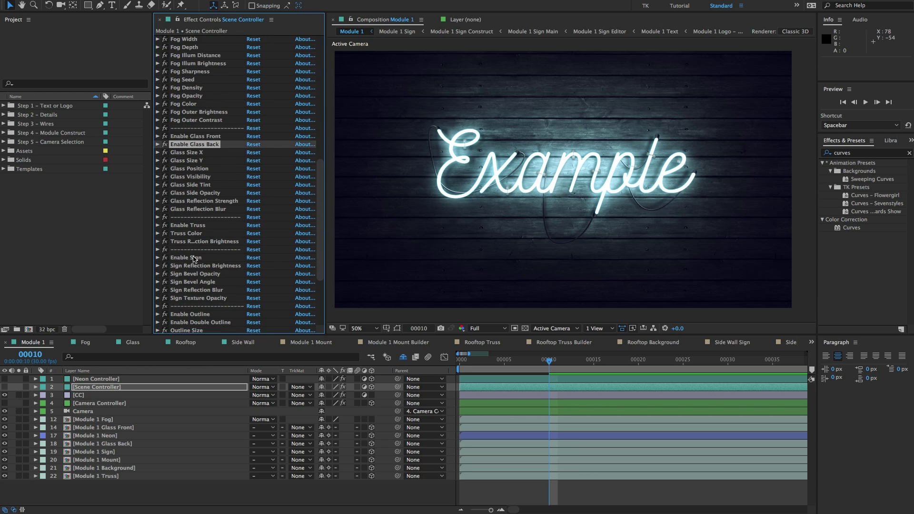
left_click(193, 258)
left_click(157, 257)
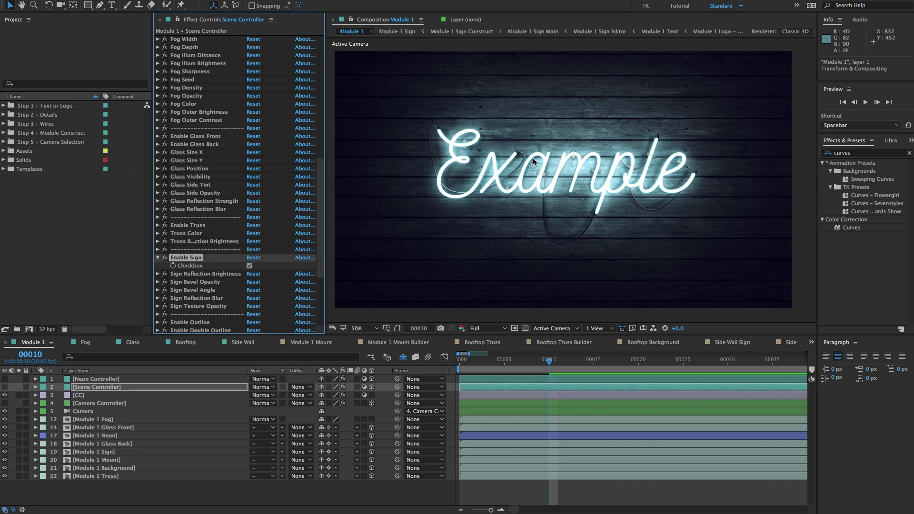
left_click(94, 223)
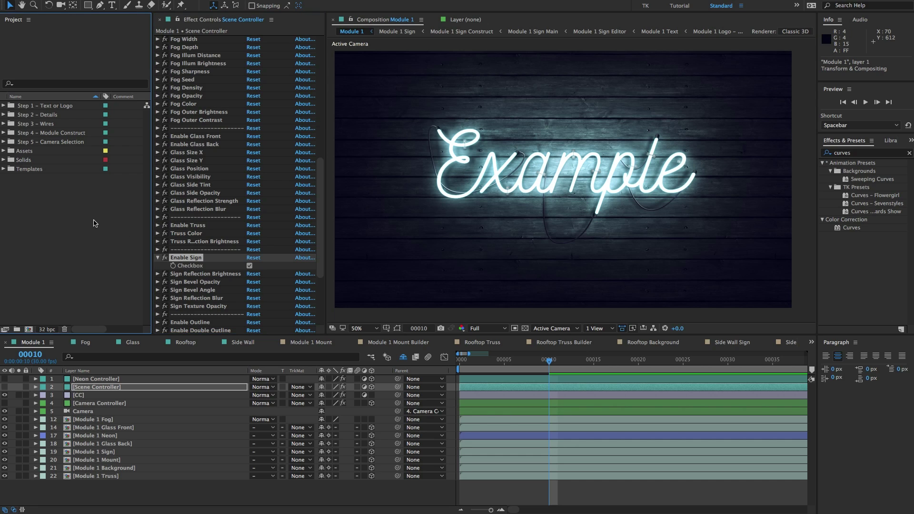
Expand Enable Front Wall in the Scene Controller and turn the front wall off.
scroll(215, 173, "up", 5)
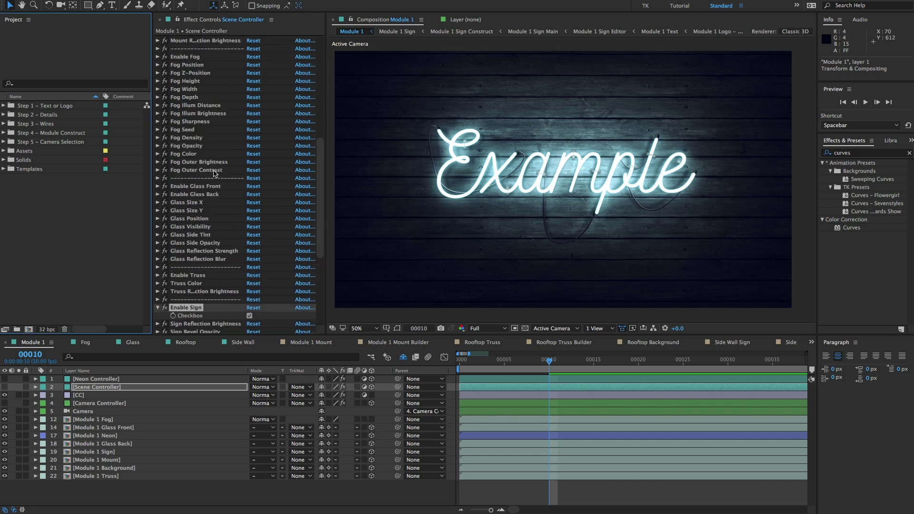
scroll(248, 169, "up", 3)
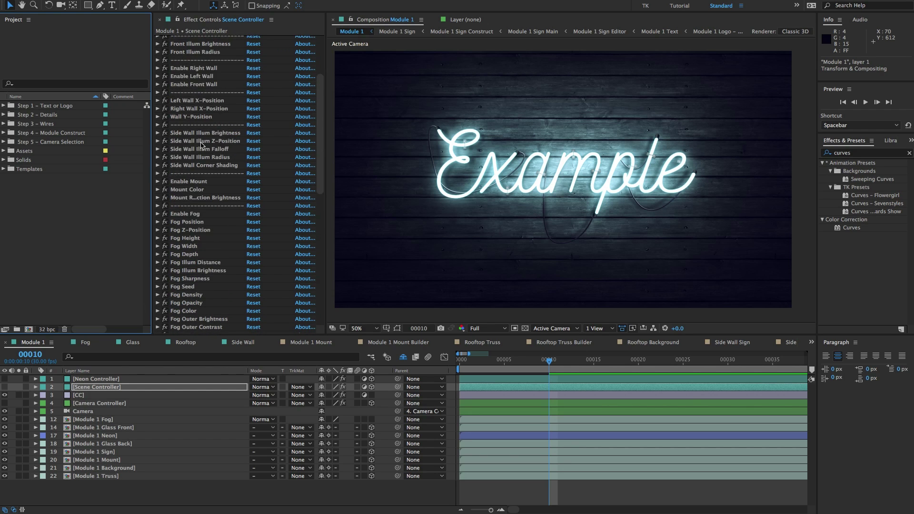
left_click(192, 114)
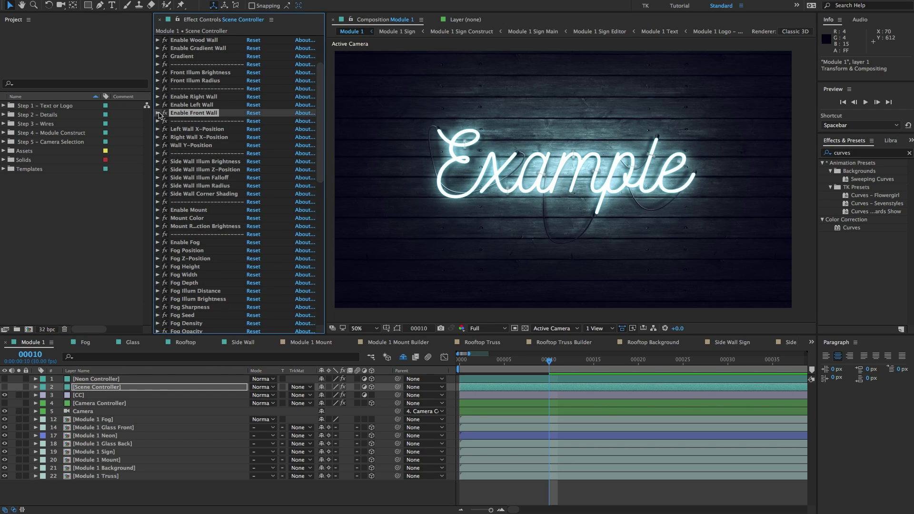
left_click(158, 113)
left_click(249, 122)
Expand Enable Left Wall in the Scene Controller and turn the left wall on.
left_click(163, 105)
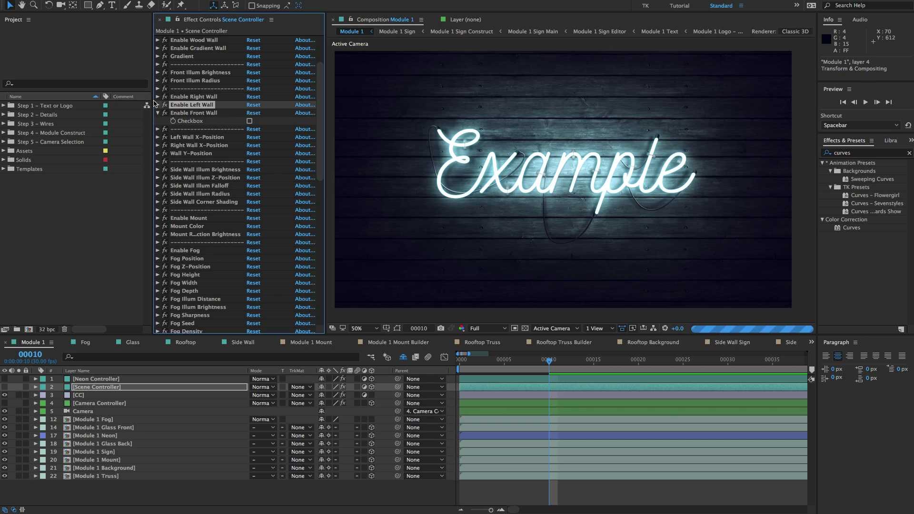
left_click(158, 105)
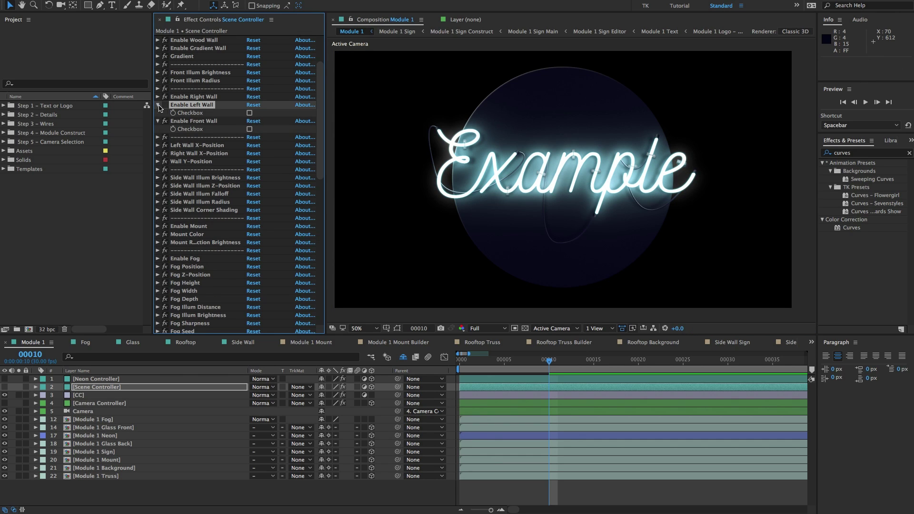
left_click(250, 113)
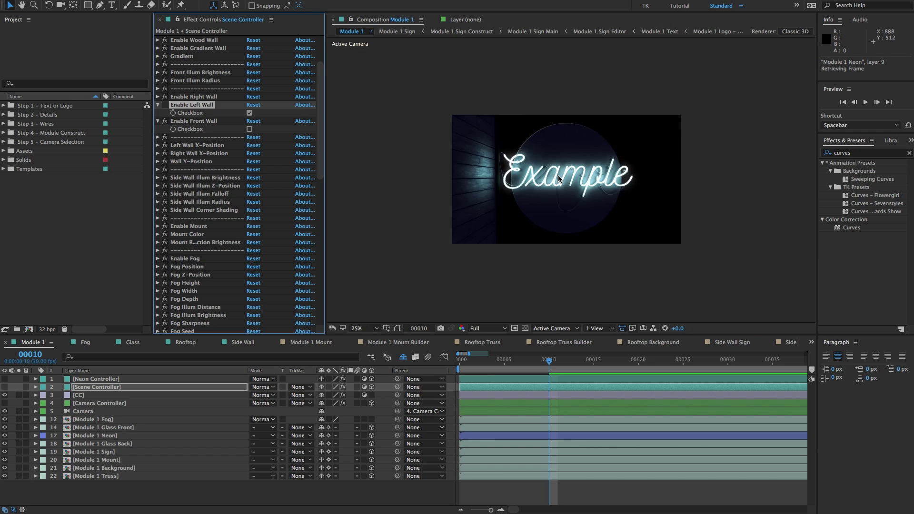
left_click(119, 492)
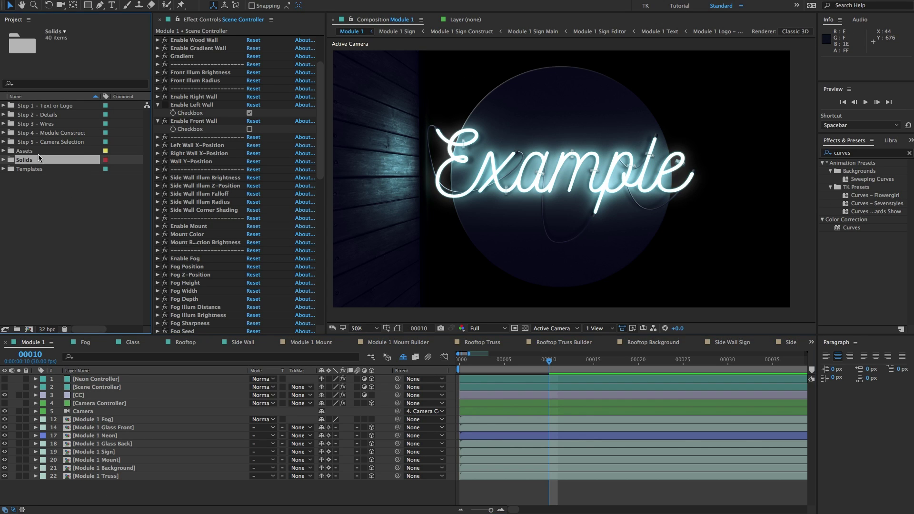
Add traffic-lights-night-abstract.jpg from the Assets Images folder to the Module 1 composition as the lowest layer.
left_click(21, 151)
left_click(3, 151)
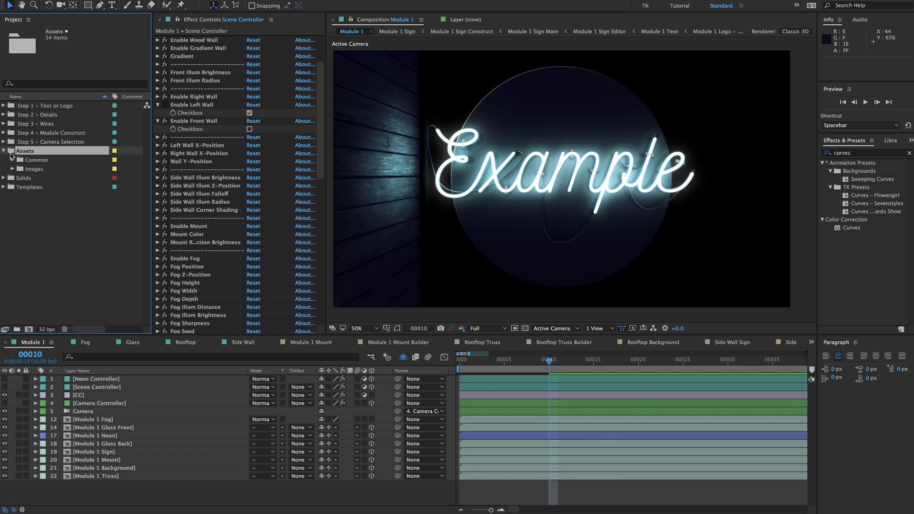
left_click(26, 169)
left_click(18, 169)
left_click(65, 205)
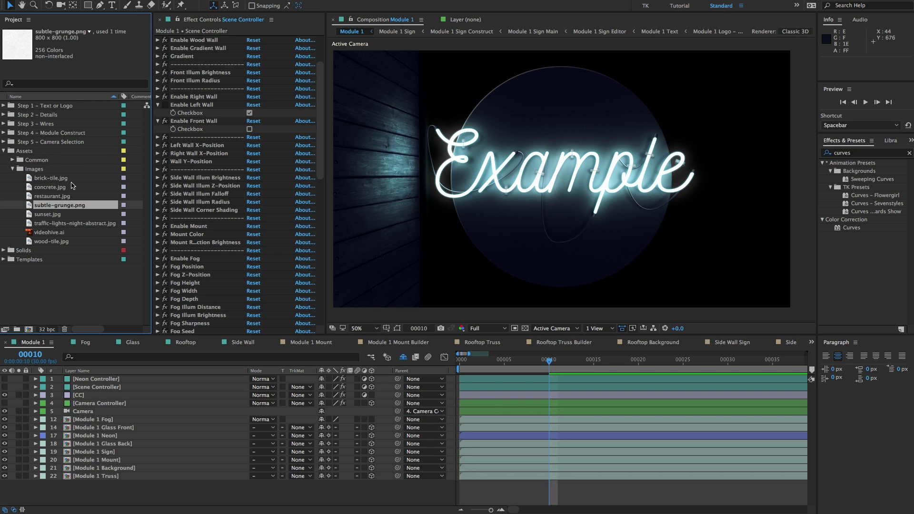
left_click_drag(60, 223, 365, 482)
left_click(372, 484)
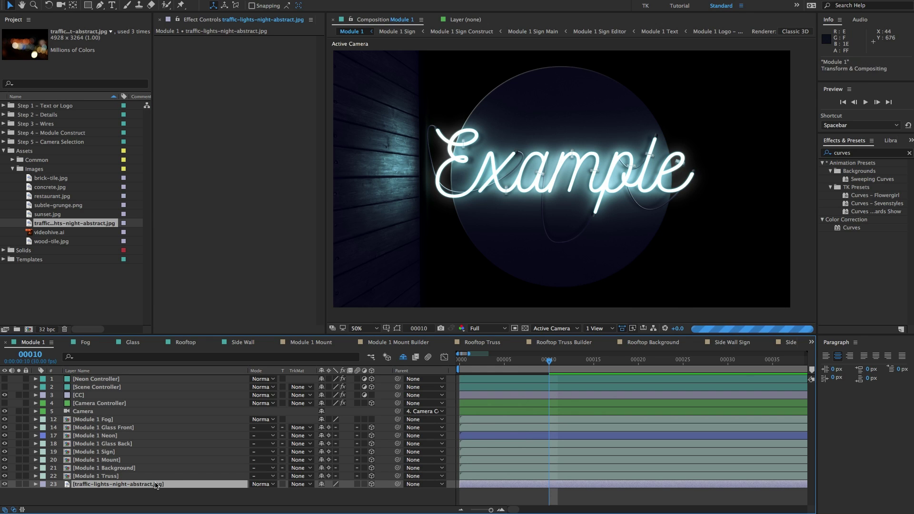
Scale the traffic-lights-night-abstract.jpg layer to 47% so it fills the frame behind the sign.
key("s")
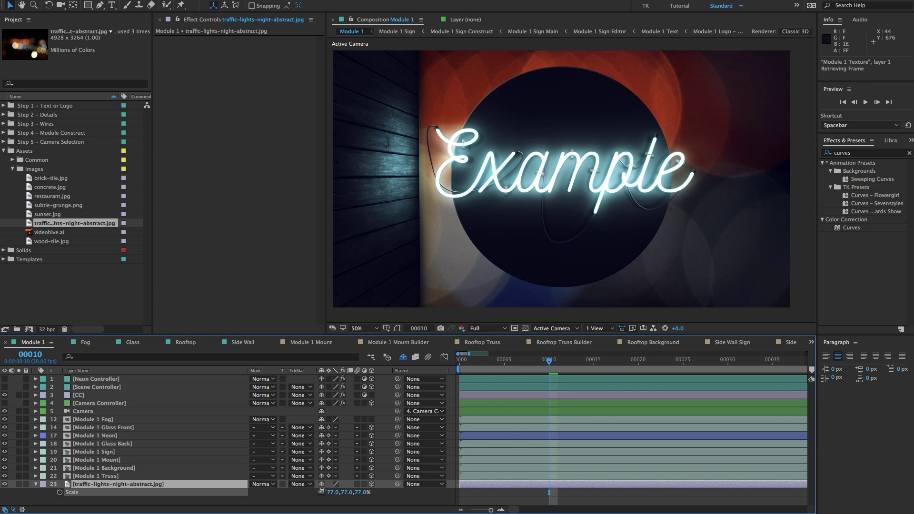
left_click_drag(292, 490, 301, 490)
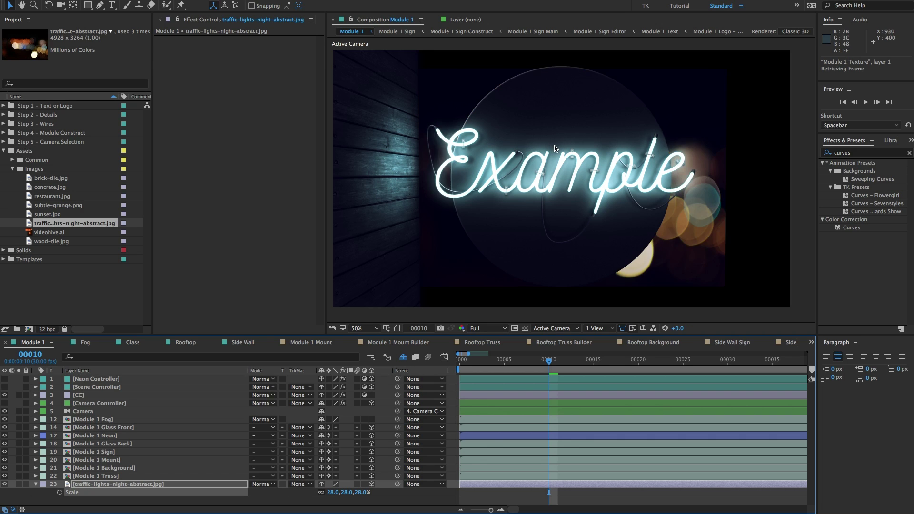
scroll(555, 147, "down", 2)
left_click_drag(335, 492, 355, 490)
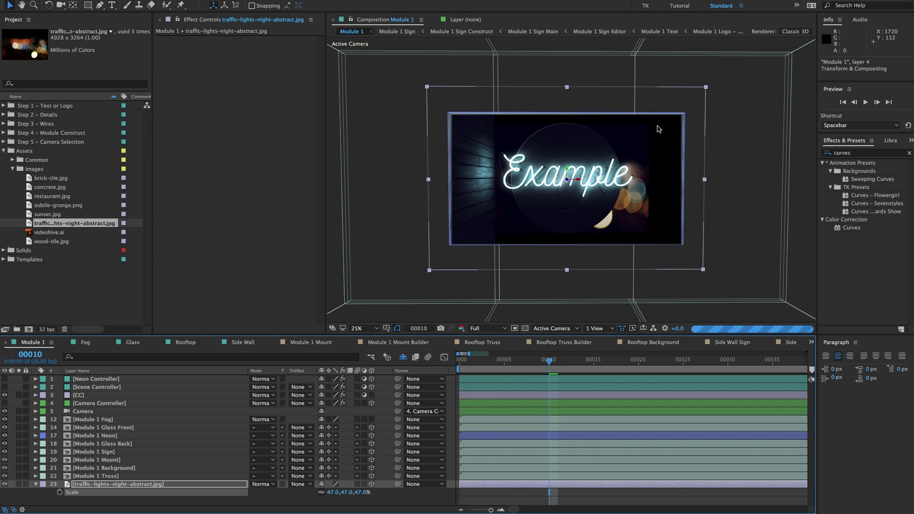
scroll(659, 162, "up", 2)
scroll(604, 243, "down", 2)
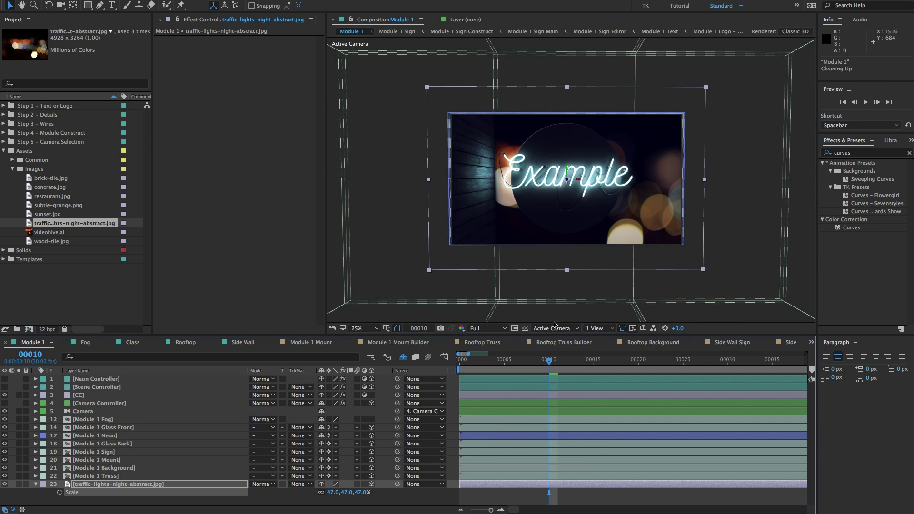
left_click(131, 484)
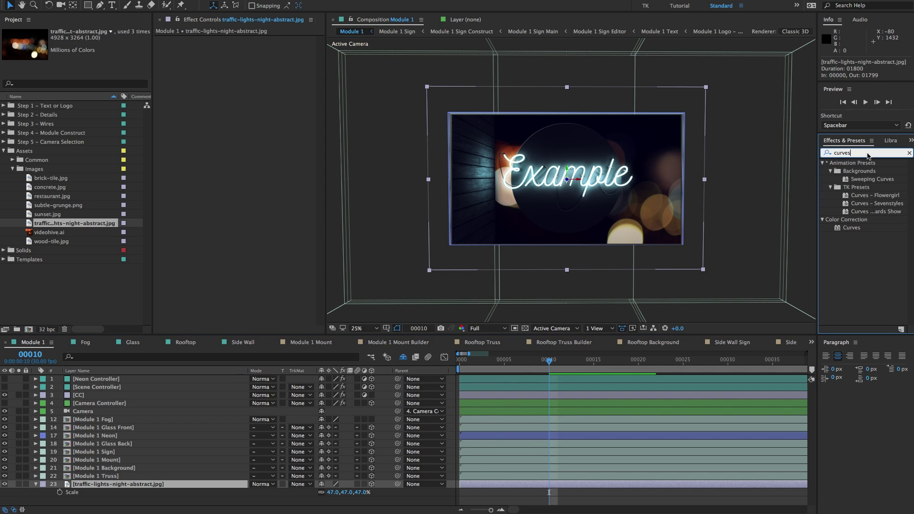
key("period")
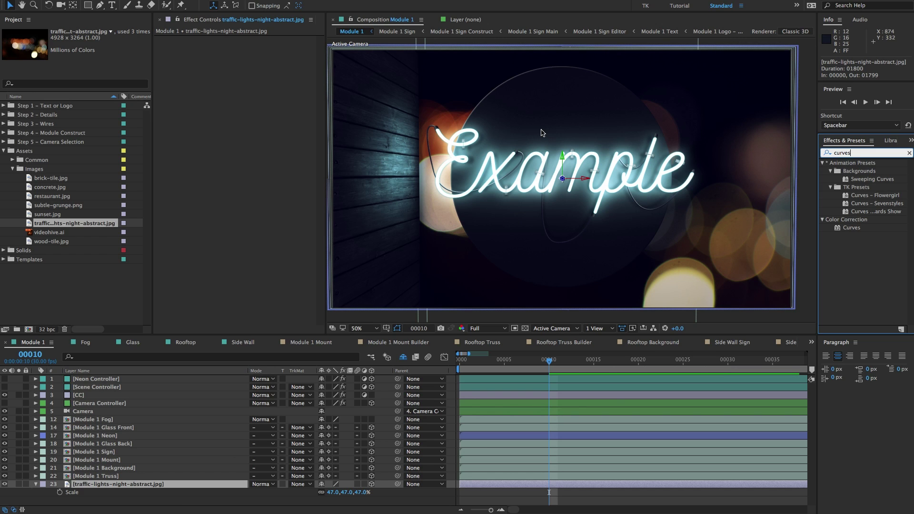
Collapse the Assets folder and expand the Step 4 – Module Construct folder in the project.
left_click(54, 277)
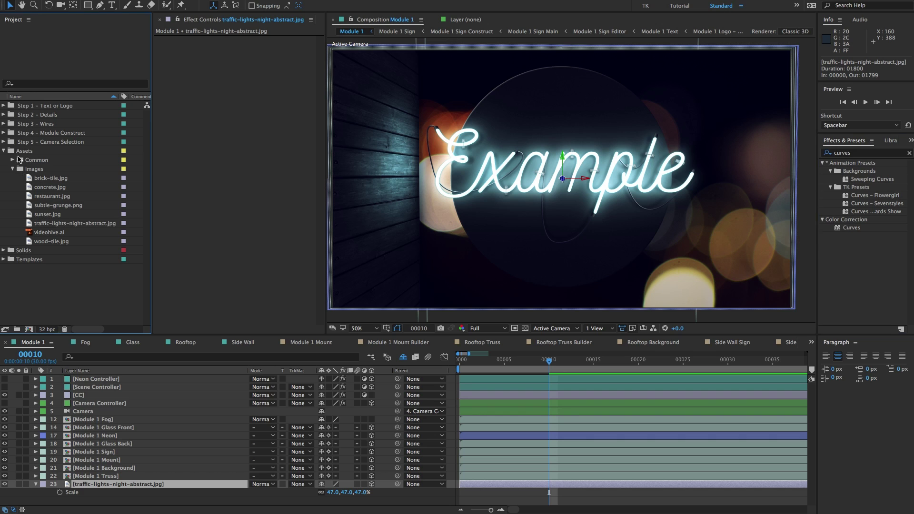
left_click(27, 142)
left_click(30, 133)
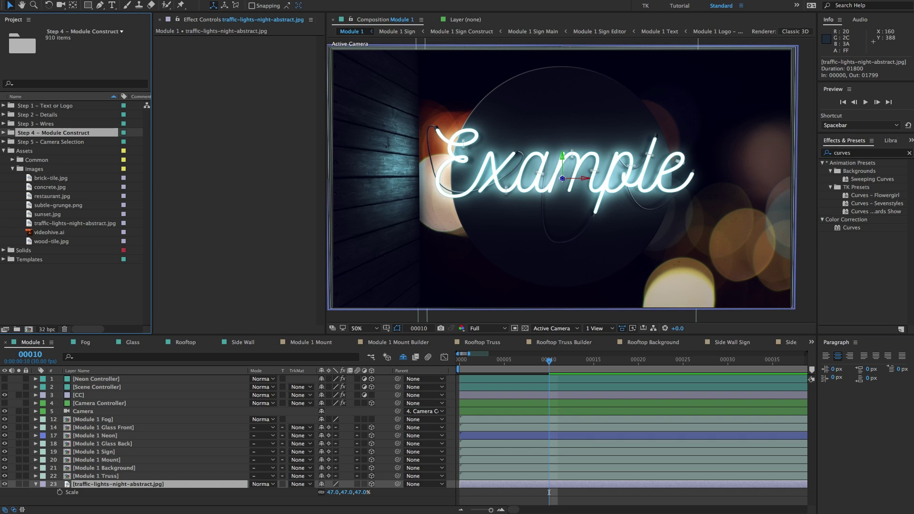
left_click(3, 150)
left_click(3, 133)
left_click(27, 169)
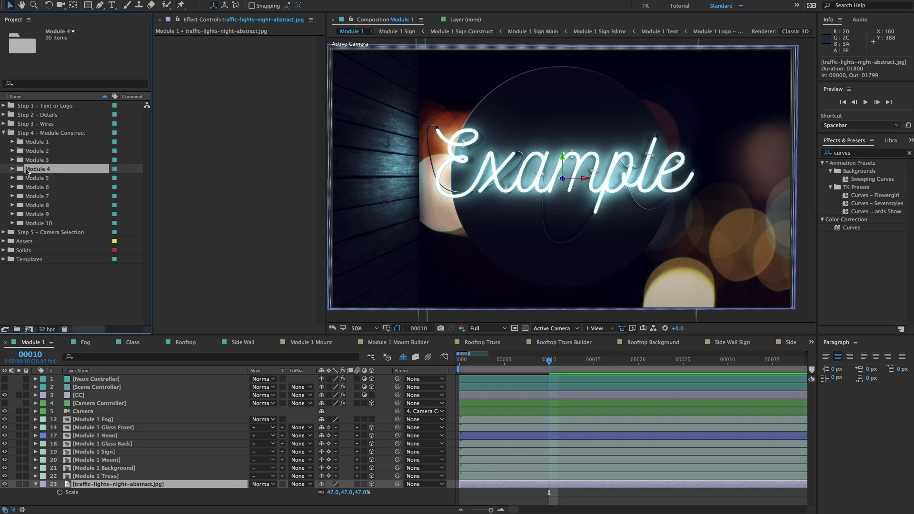
left_click(24, 144)
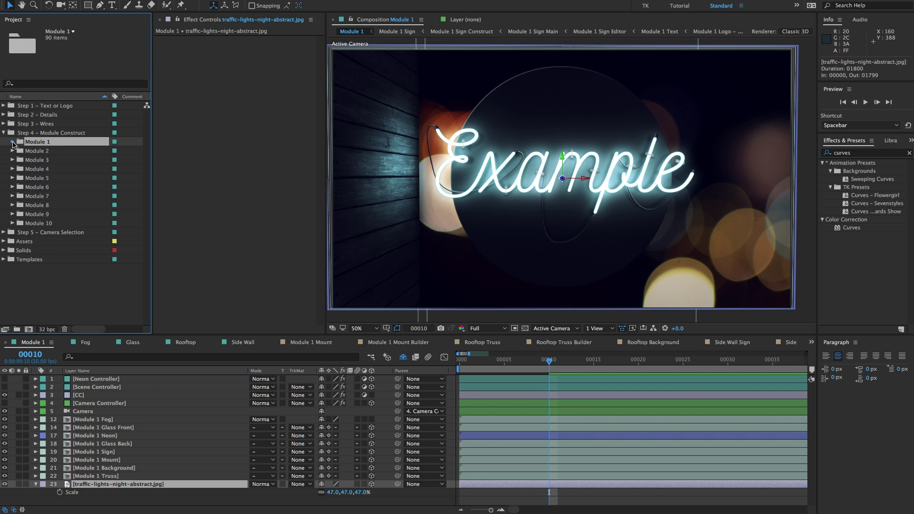
Open the Module 1 Sign Editor composition from the Module 1 Sign folder inside Module 1 Assets.
left_click(13, 143)
left_click(22, 161)
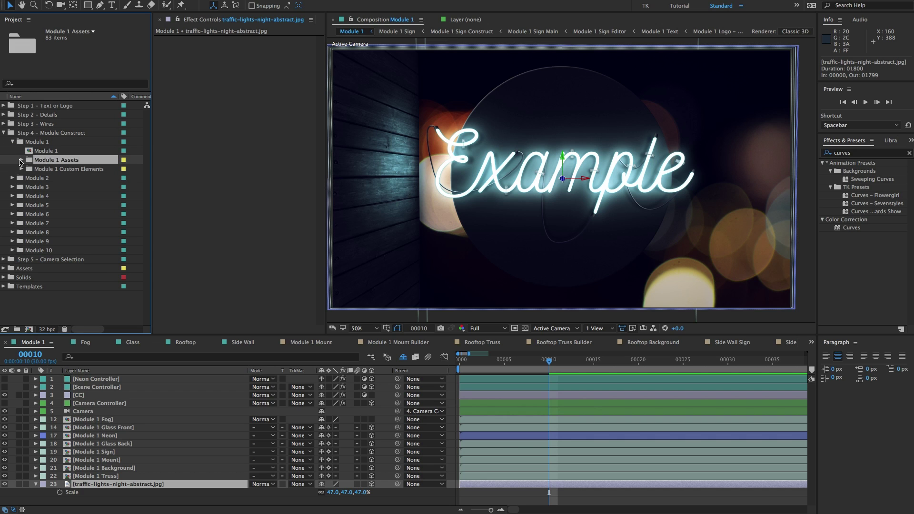
left_click(21, 161)
left_click(61, 277)
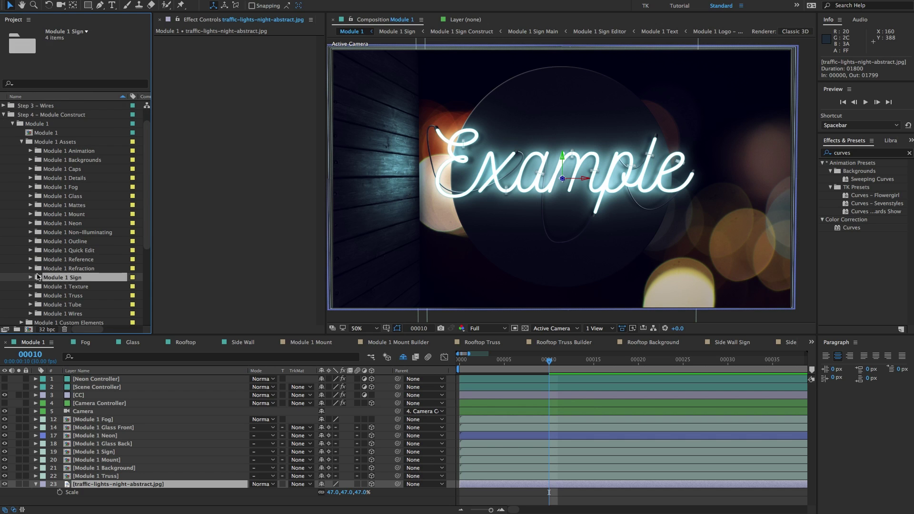
left_click(30, 277)
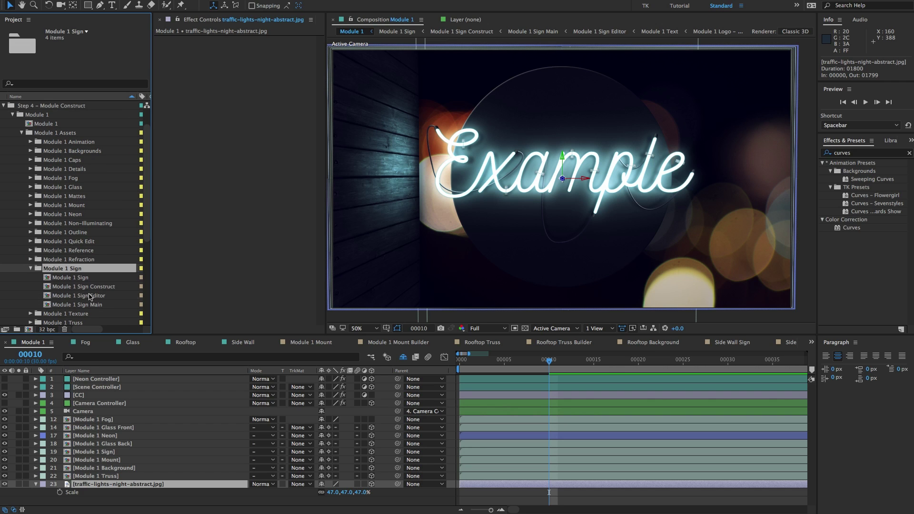
double_click(89, 296)
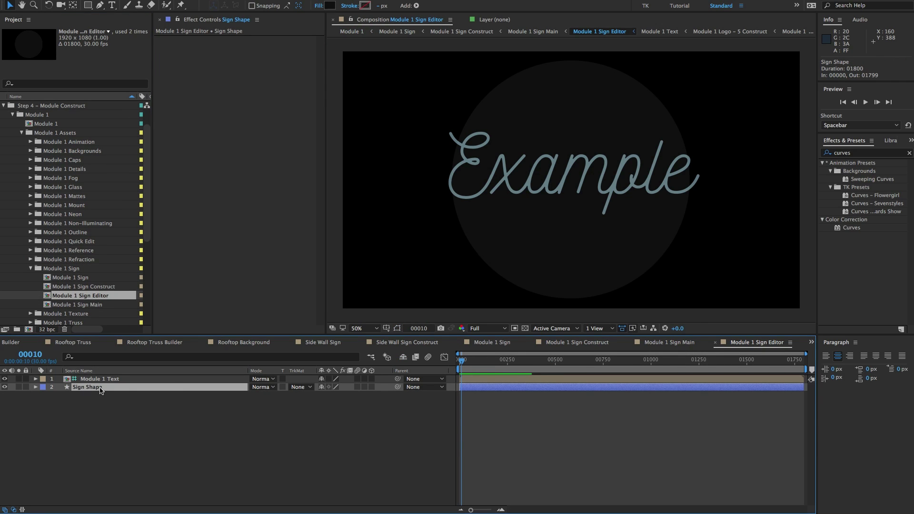
Check the Sign Shape layer against the transparency grid in Module 1 Sign Editor, leaving the grid off.
left_click(526, 327)
left_click(525, 328)
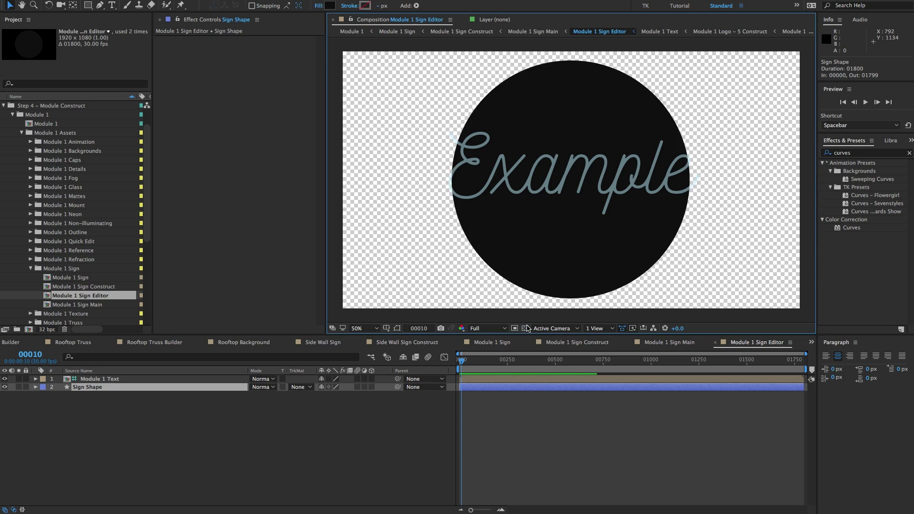
left_click(526, 328)
left_click(526, 328)
left_click(526, 327)
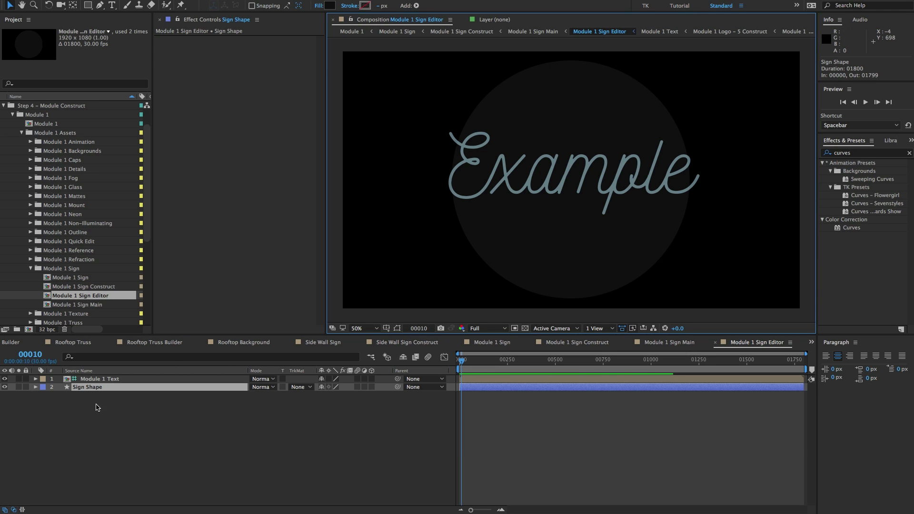
left_click(88, 390)
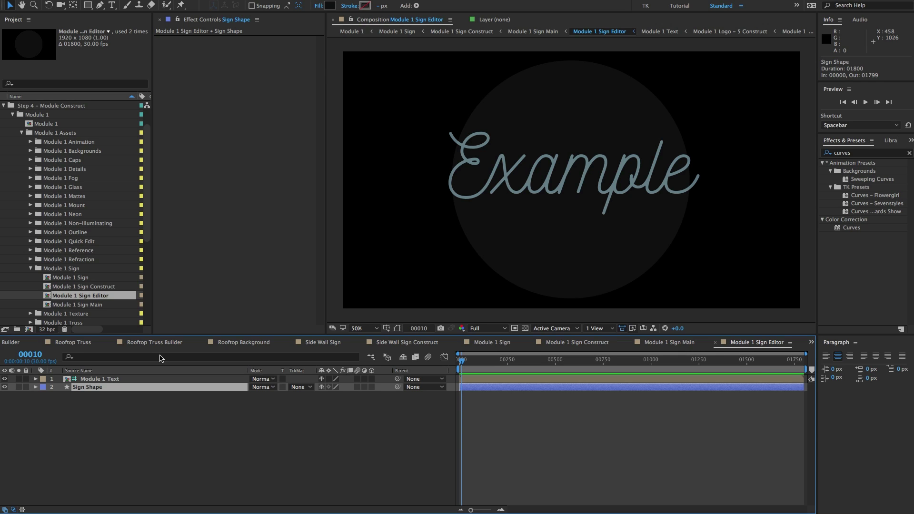
key("s")
left_click_drag(337, 396, 342, 390)
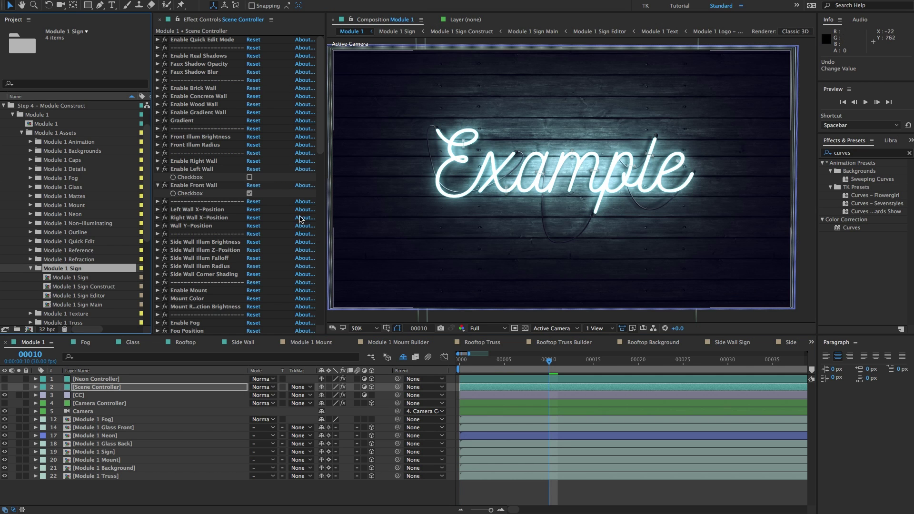
Expand Enable Outline in Module 1's Scene Controller and turn the outline on.
scroll(290, 208, "down", 1)
scroll(288, 207, "down", 10)
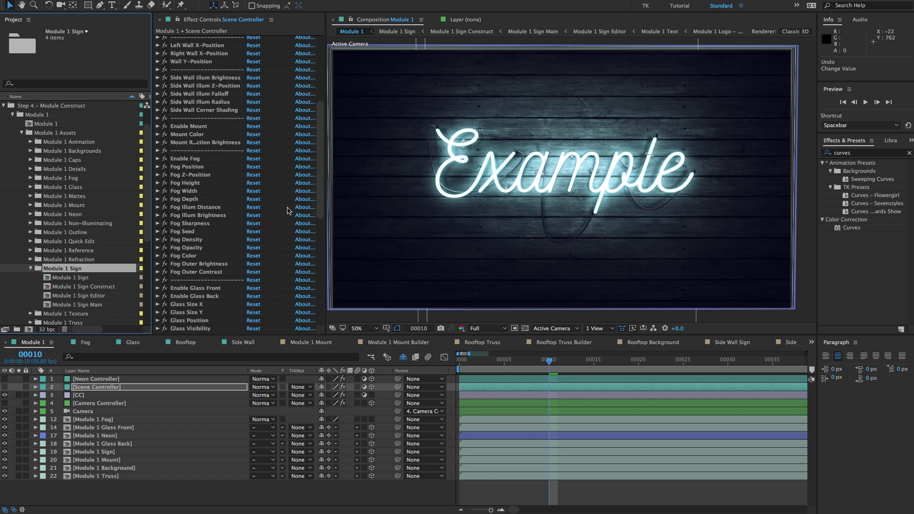
scroll(288, 210, "down", 2)
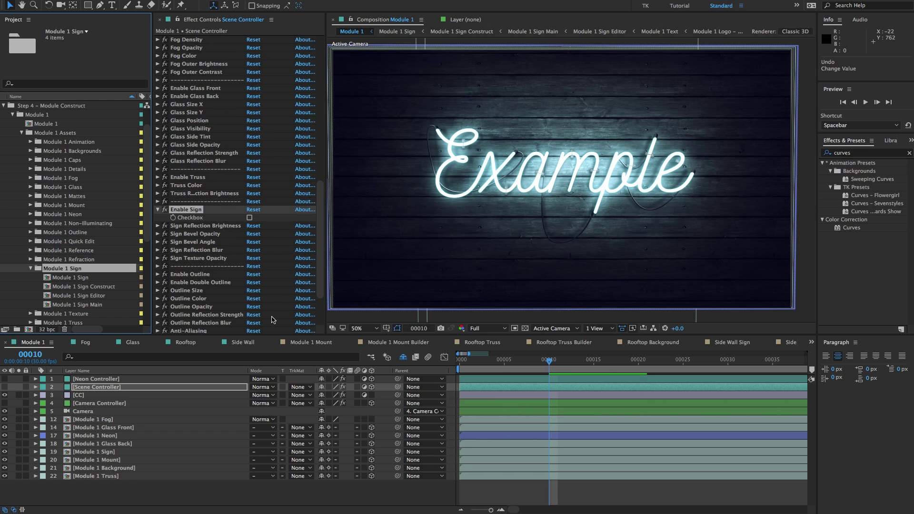
left_click(200, 275)
left_click(157, 274)
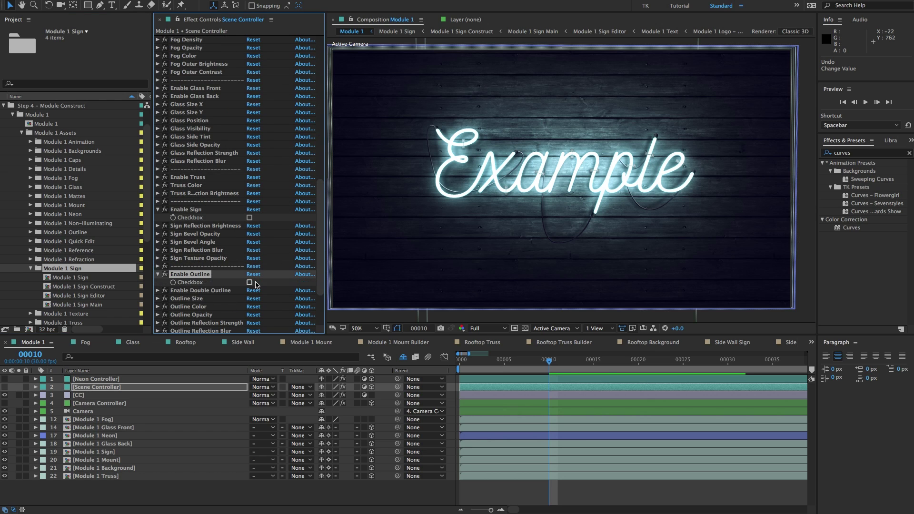
left_click(249, 282)
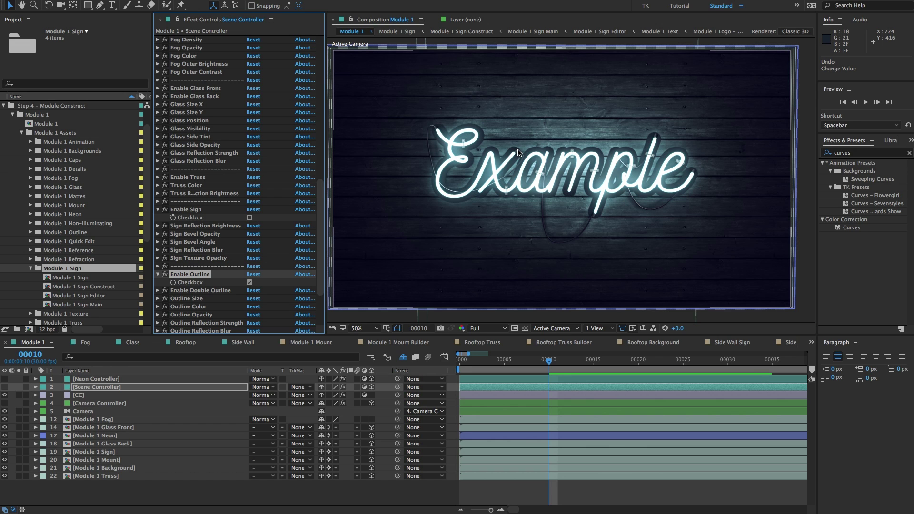
Expand Enable Double Outline and try the double outline around the Example lettering, switching it back off.
key("space")
left_click_drag(512, 150, 406, 127)
scroll(532, 131, "down", 1)
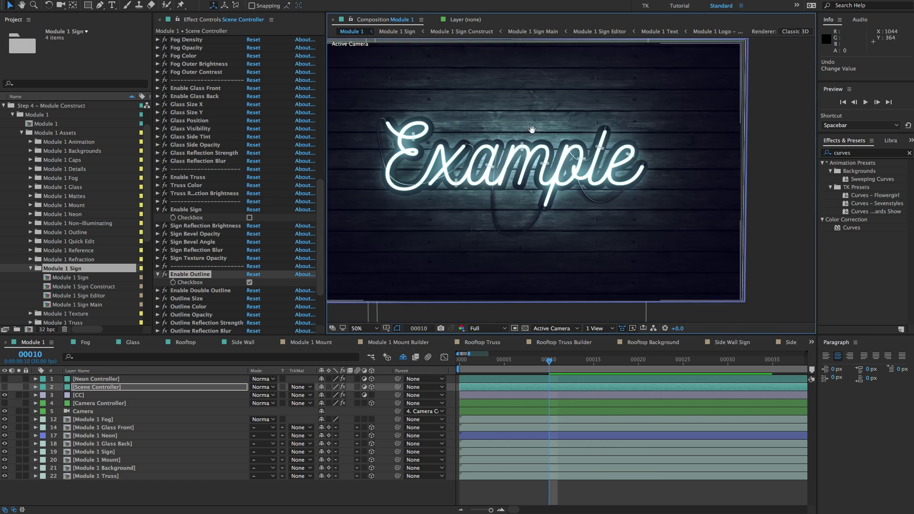
key("space")
left_click_drag(532, 133, 566, 135)
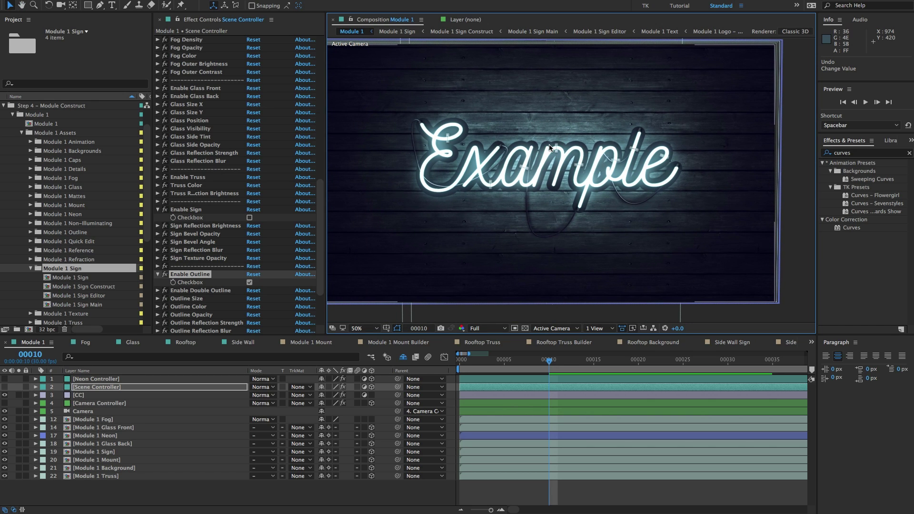
scroll(272, 282, "down", 1)
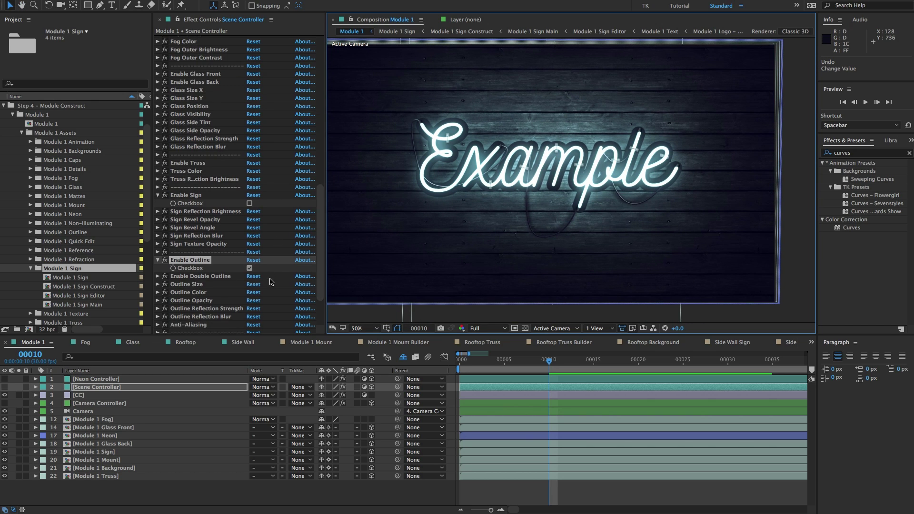
left_click(158, 277)
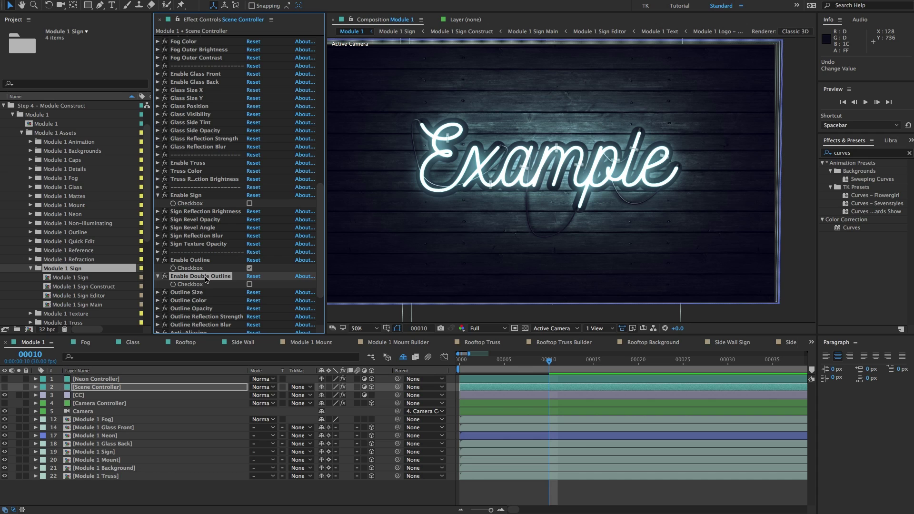
left_click(249, 284)
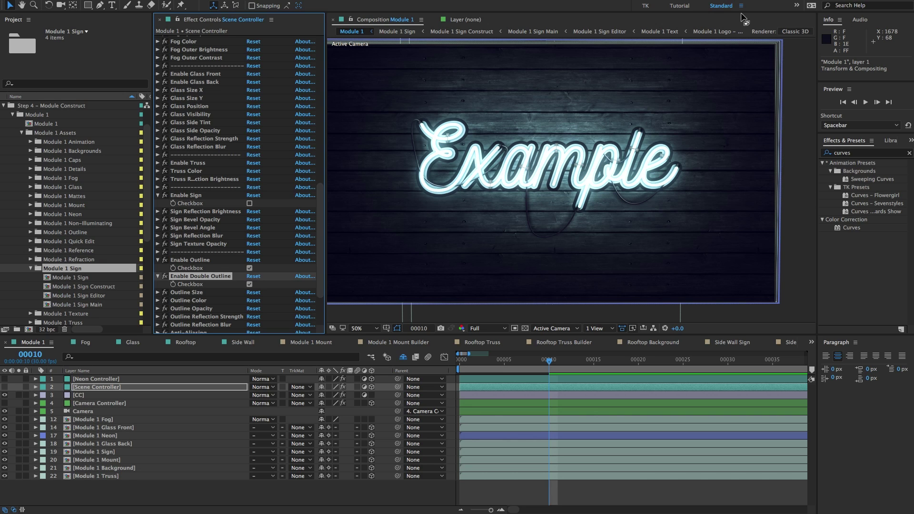
left_click(249, 284)
Review the outline settings from Outline Size through Anti-Aliasing with the lettering in close-up, and turn Enable Outline off.
left_click(193, 293)
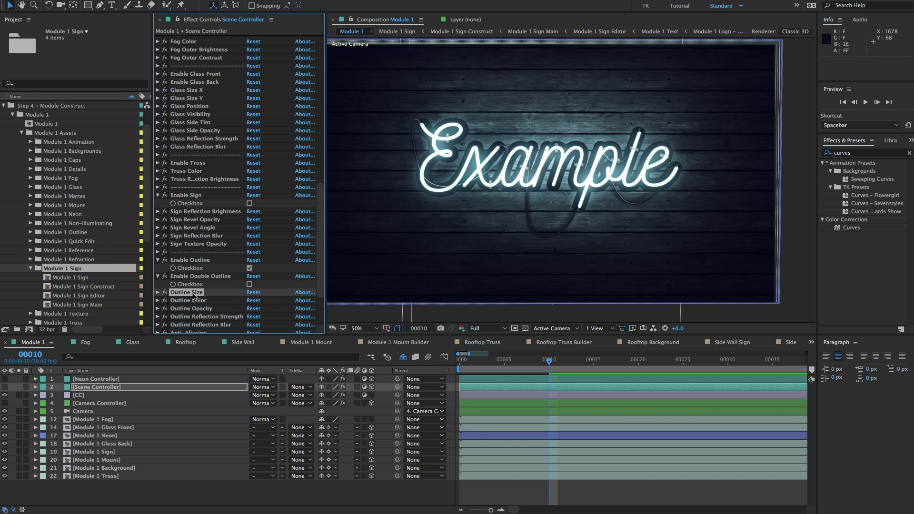
left_click(199, 302)
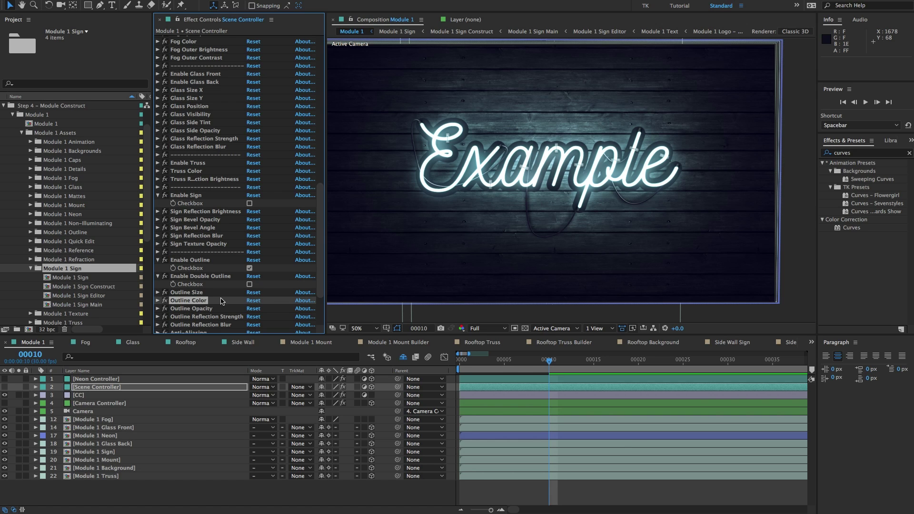
left_click(206, 308)
scroll(210, 310, "down", 1)
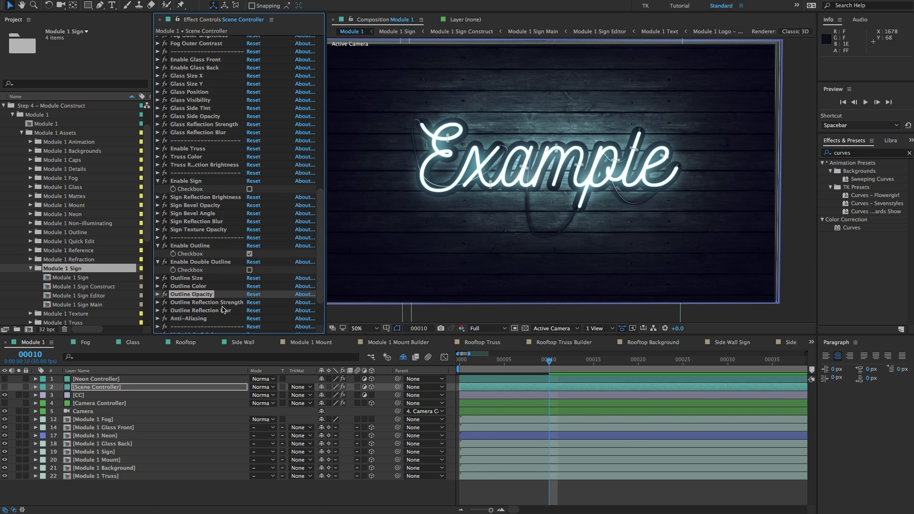
left_click(196, 303)
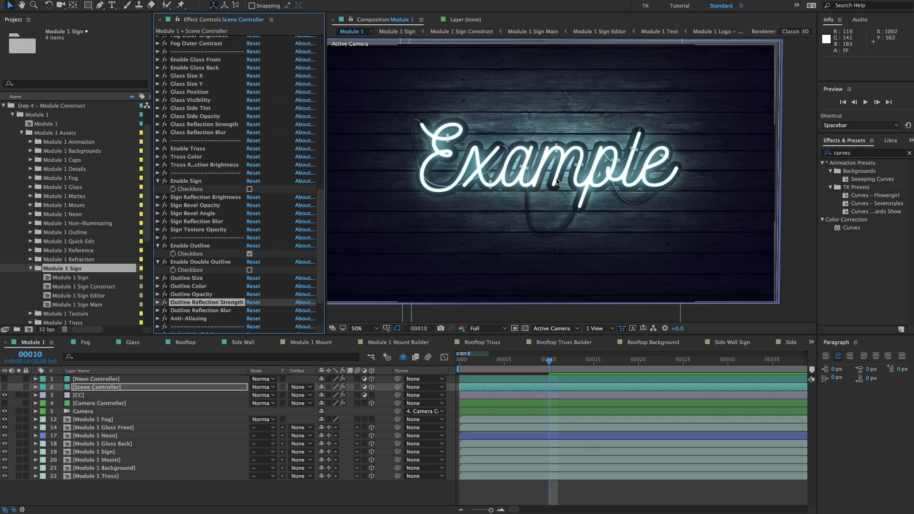
scroll(540, 157, "up", 2)
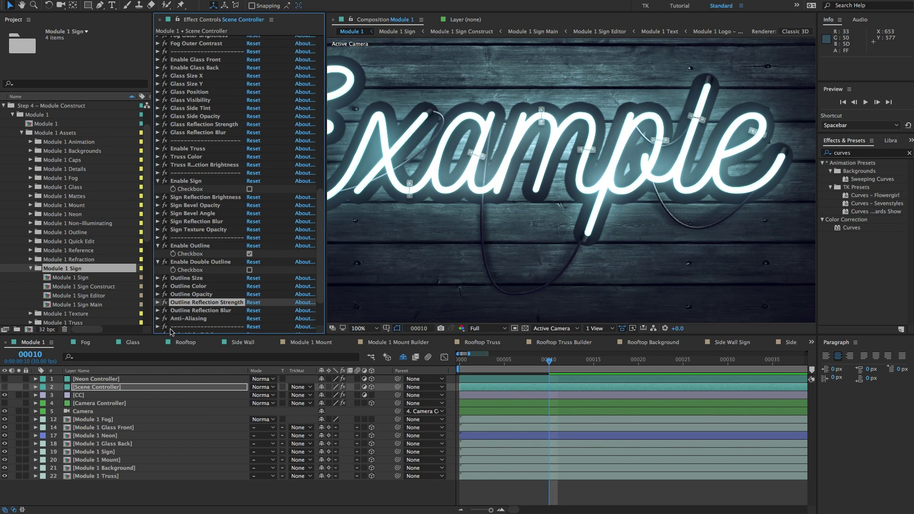
left_click(158, 303)
scroll(494, 139, "down", 1)
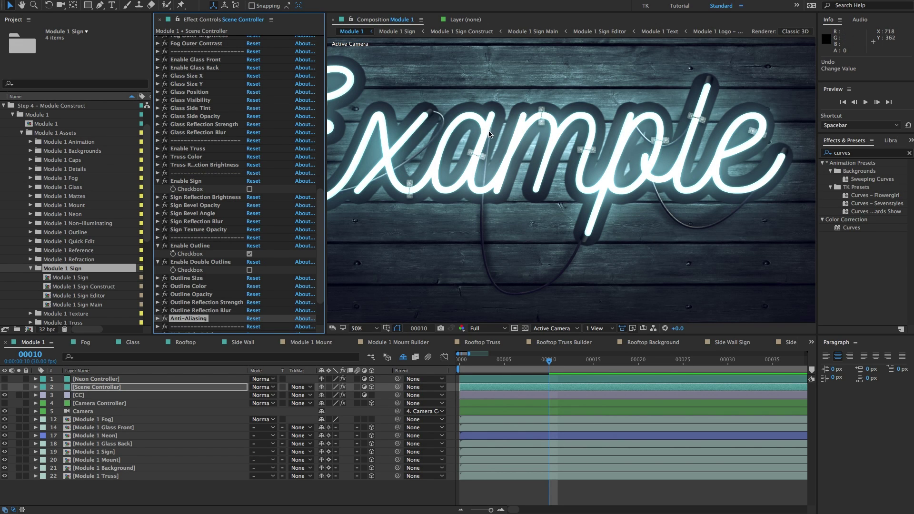
left_click_drag(497, 139, 529, 144)
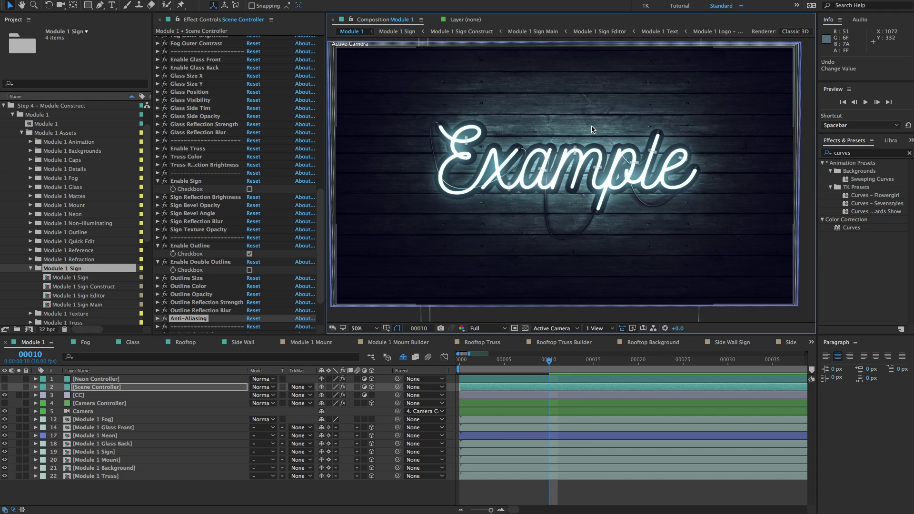
left_click(250, 254)
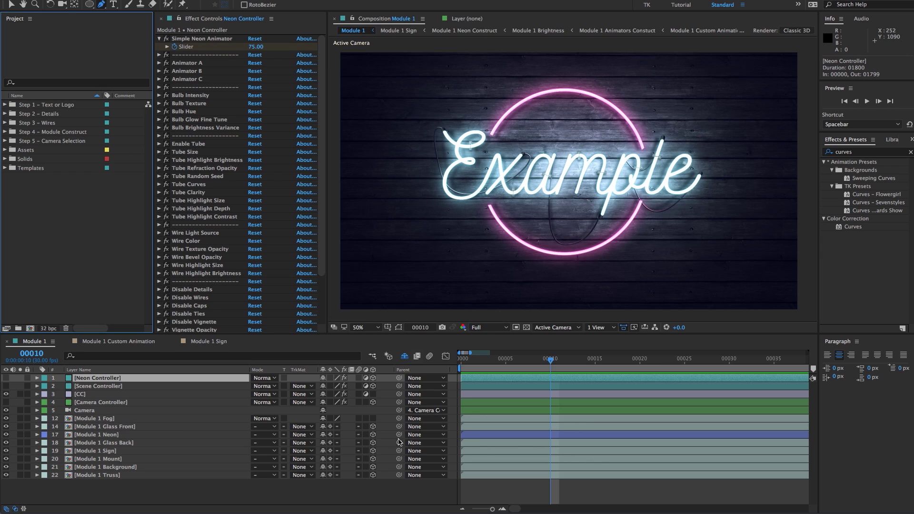
Open the Module 1 Custom Animation composition from Module 1 Custom Elements in the Step 4 – Module Construct folder.
left_click(364, 495)
left_click(24, 198)
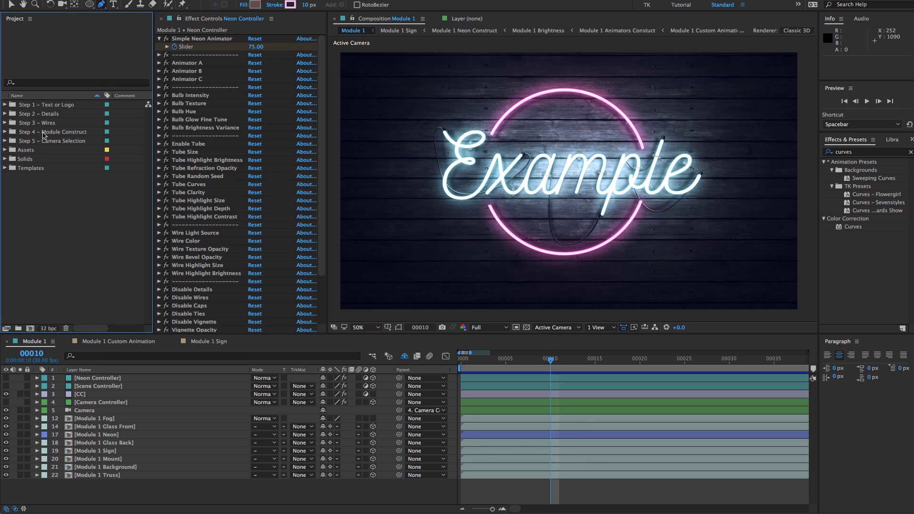
left_click(43, 133)
left_click(5, 133)
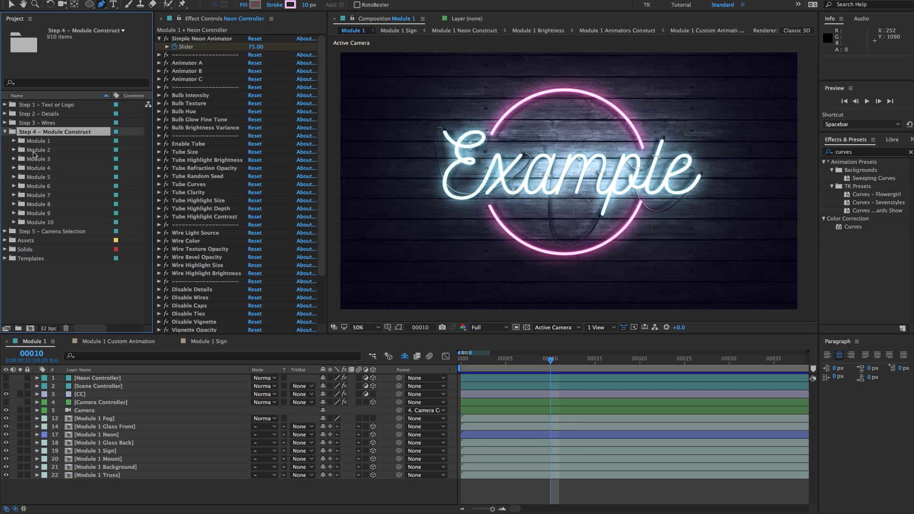
left_click(34, 141)
left_click(13, 141)
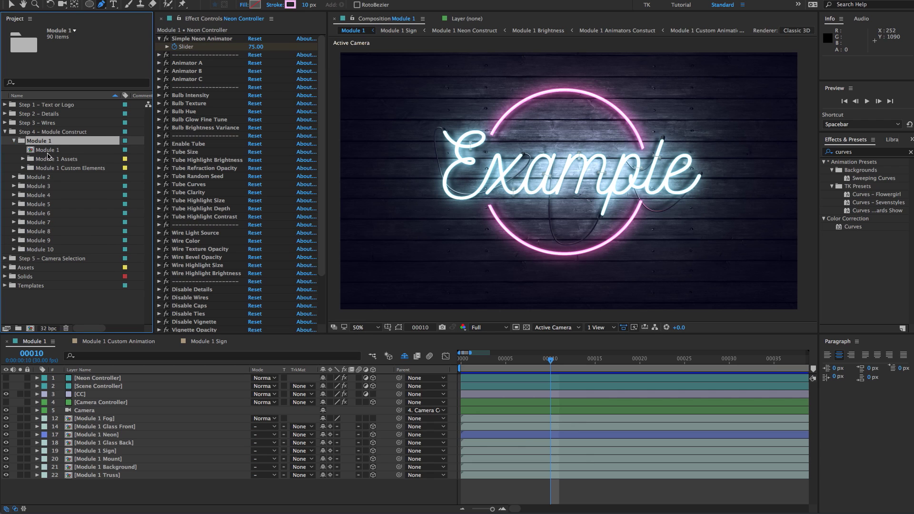
left_click(45, 168)
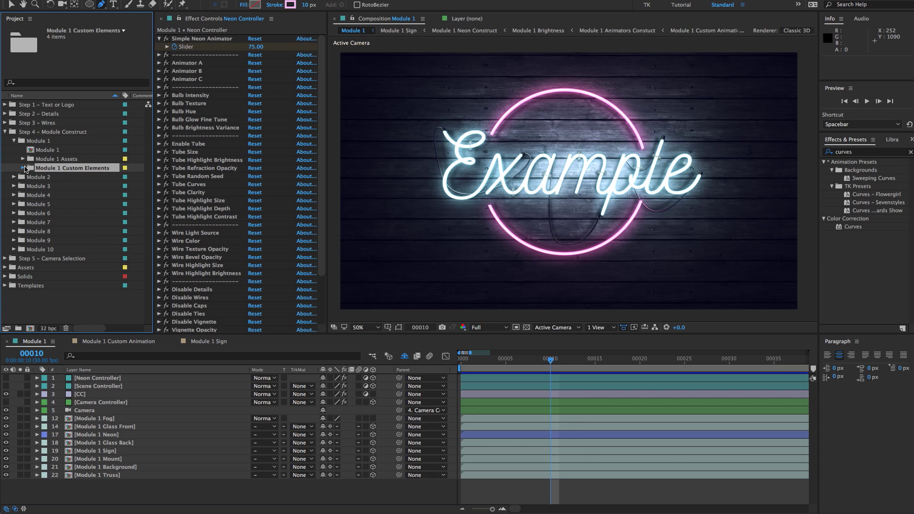
left_click(22, 168)
left_click(80, 178)
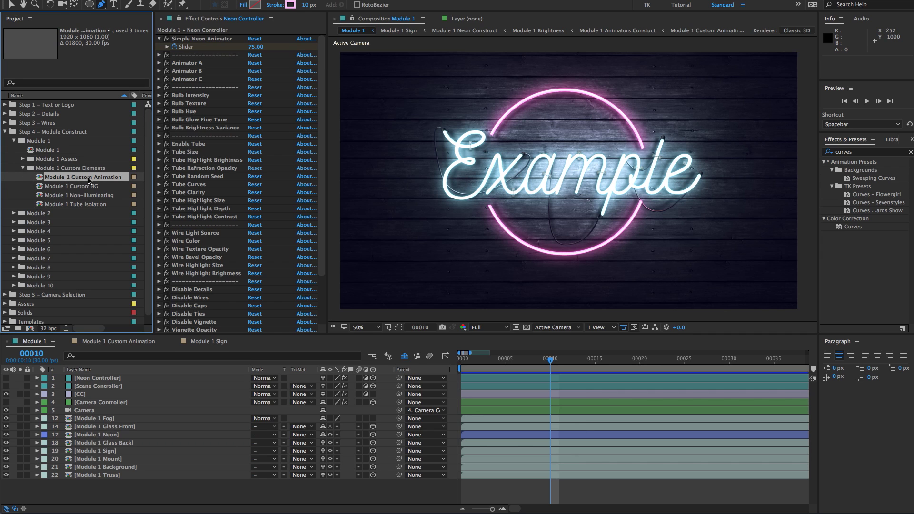
double_click(88, 179)
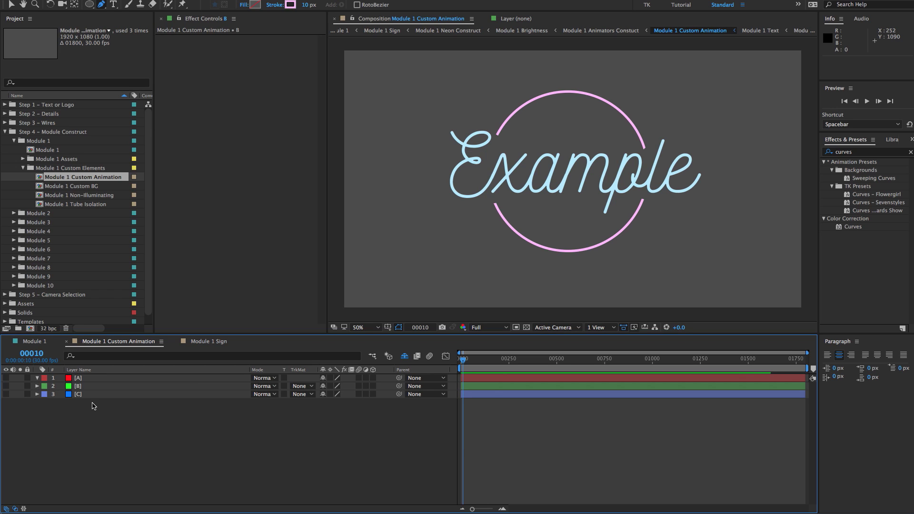
Turn on the visibility of the red A layer in Module 1 Custom Animation.
left_click(79, 394)
left_click(80, 379)
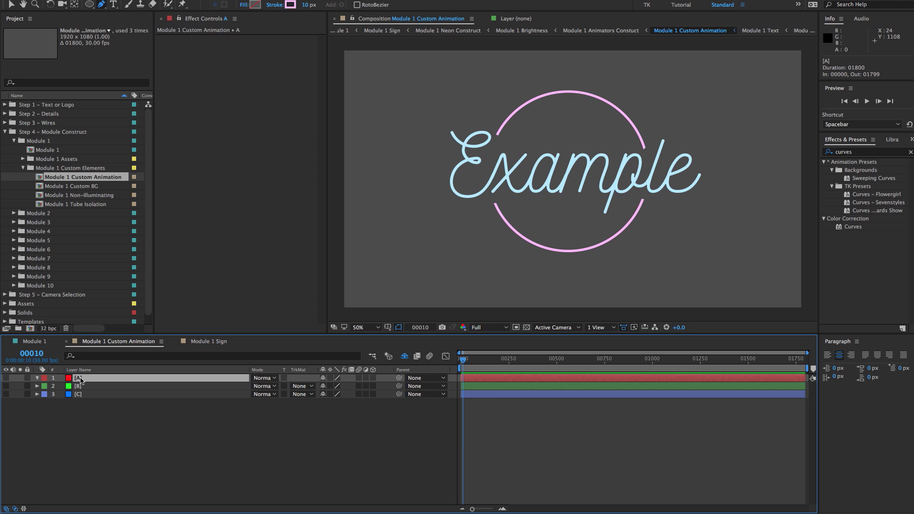
left_click(6, 378)
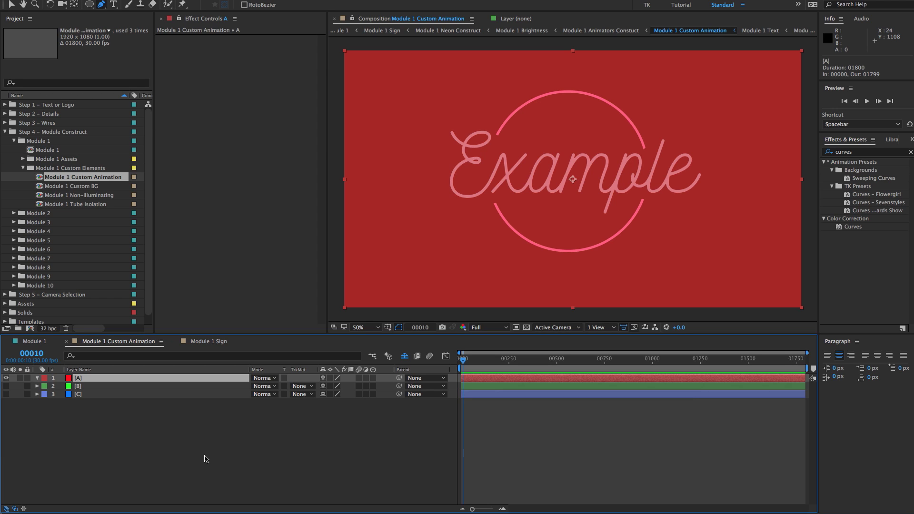
Draw a closed curved mask on layer A around the upper arc of the circle, above the Example lettering.
left_click(486, 103)
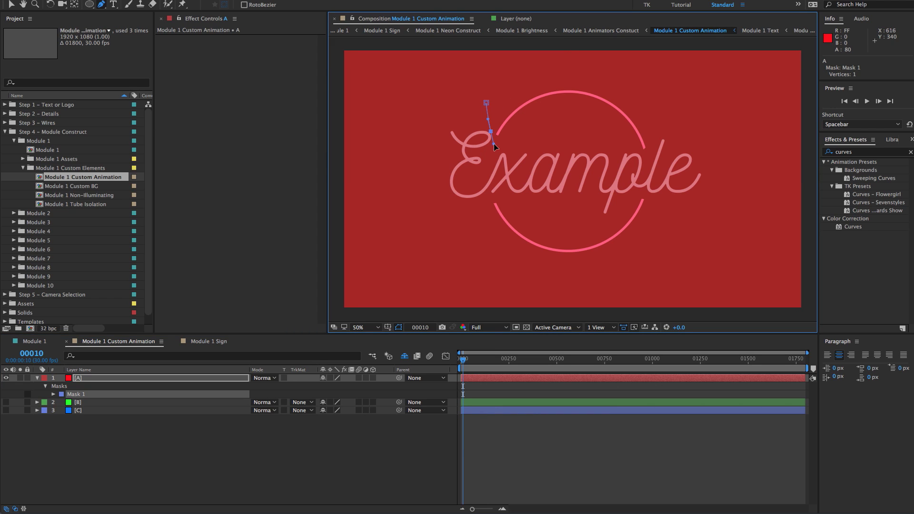
left_click(510, 148)
left_click(559, 142)
left_click(628, 151)
left_click(655, 153)
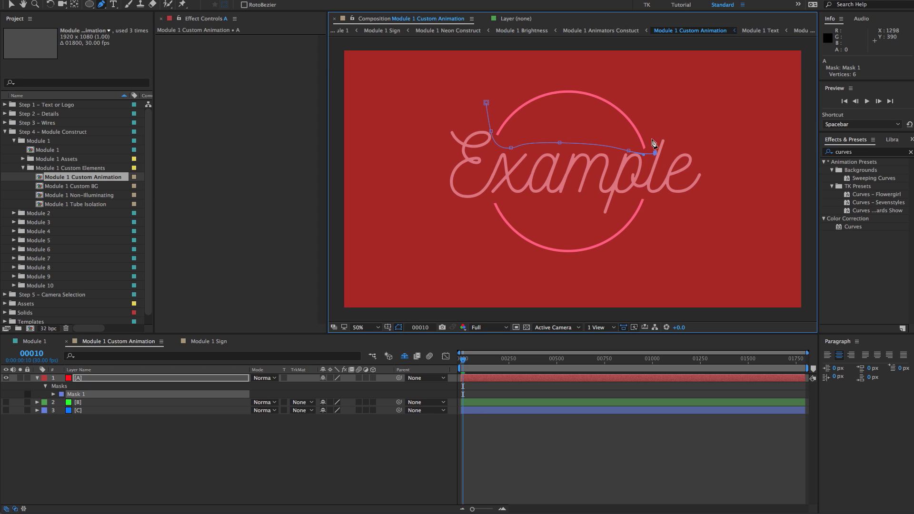
left_click_drag(650, 132, 645, 122)
left_click_drag(584, 77, 559, 78)
left_click_drag(486, 103, 505, 95)
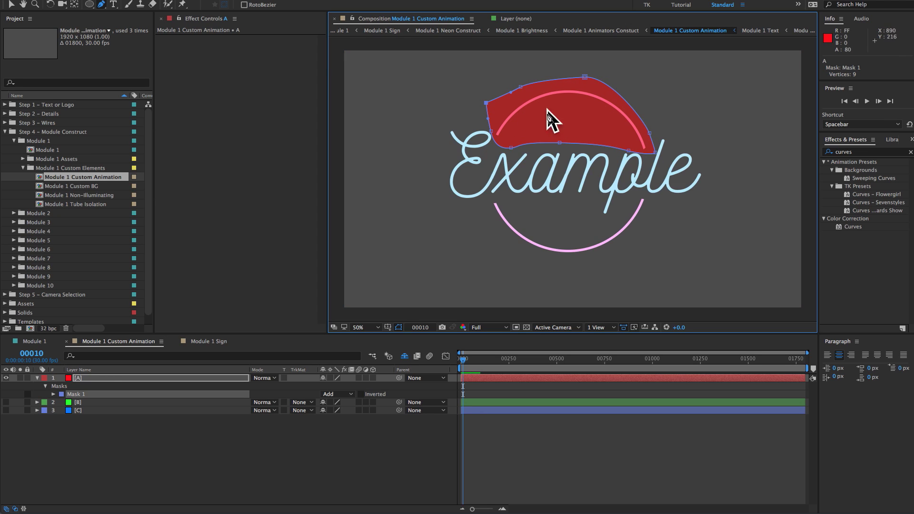
left_click(164, 448)
Set the Animator A slider to 0 on the Neon Controller in the Module 1 composition.
left_click(29, 342)
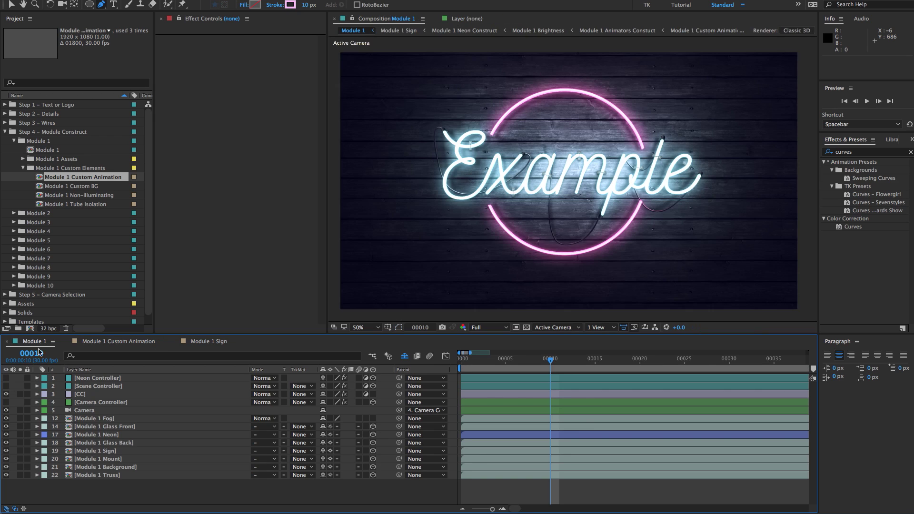
left_click(94, 378)
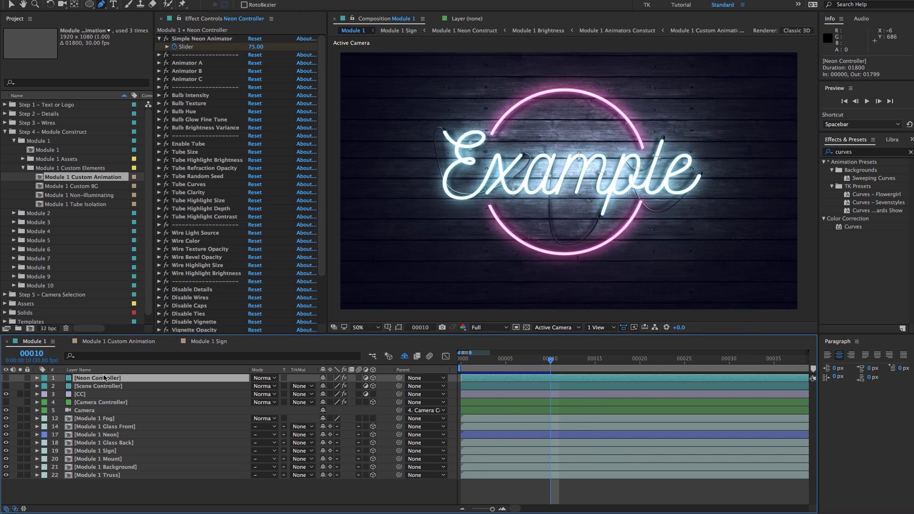
left_click(183, 63)
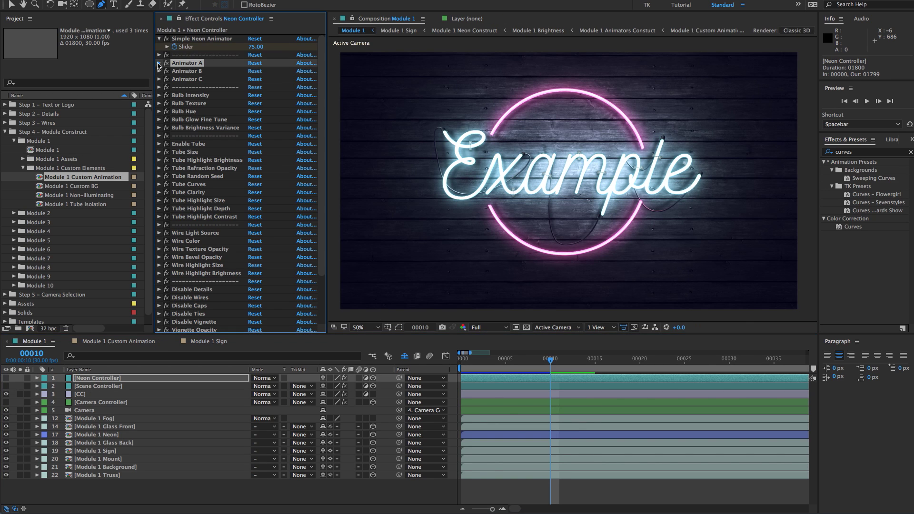
left_click(159, 63)
left_click(259, 71)
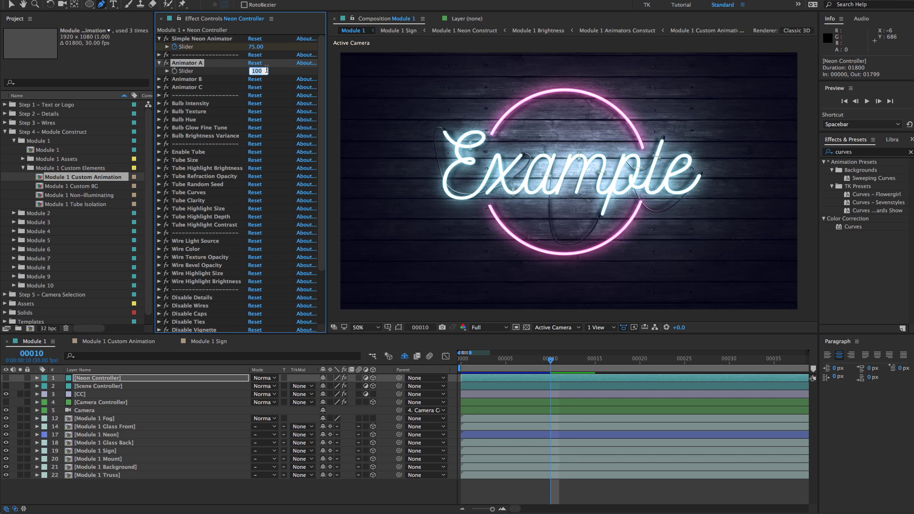
type("0")
key("Return")
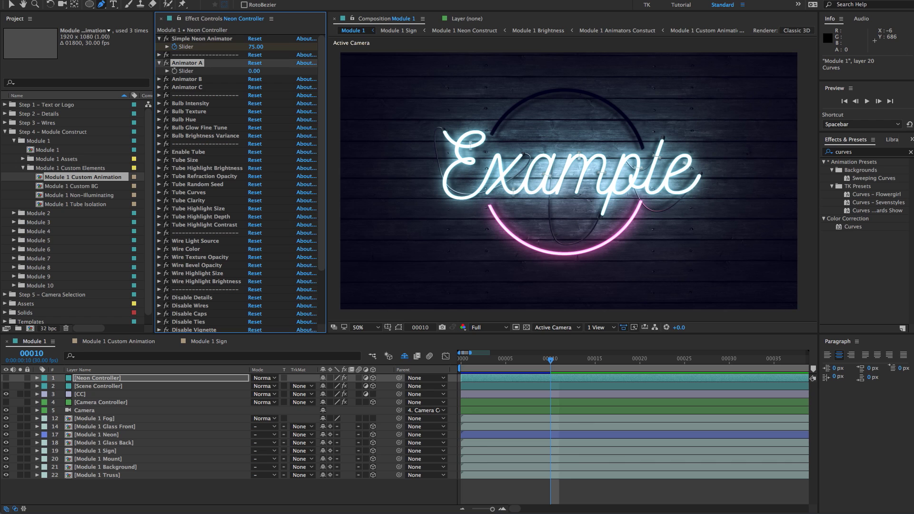
Return to Module 1 Custom Animation and draw a second closed mask on layer A around the circle's lower arc.
left_click(208, 341)
left_click(141, 341)
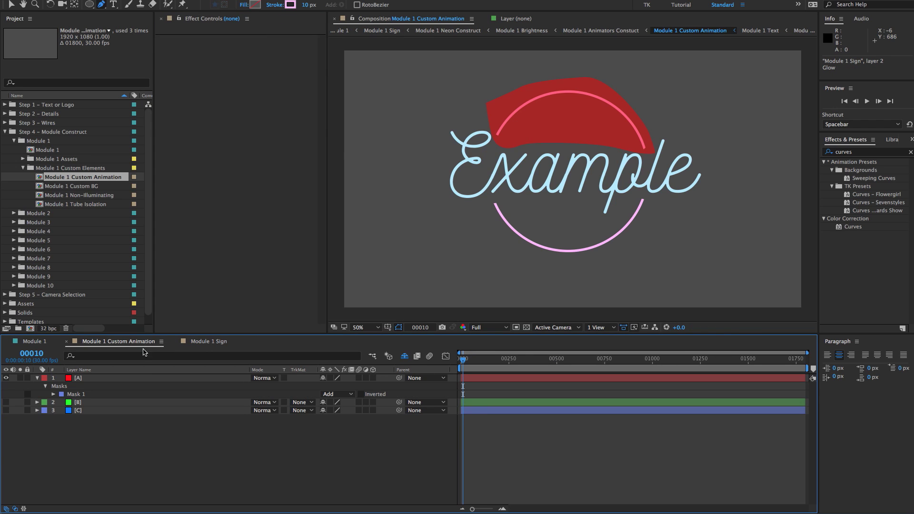
left_click(83, 380)
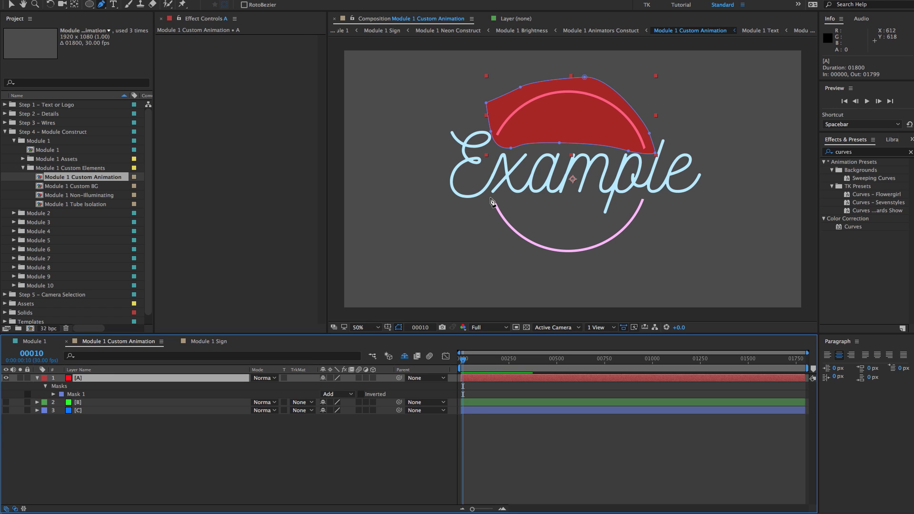
left_click(508, 197)
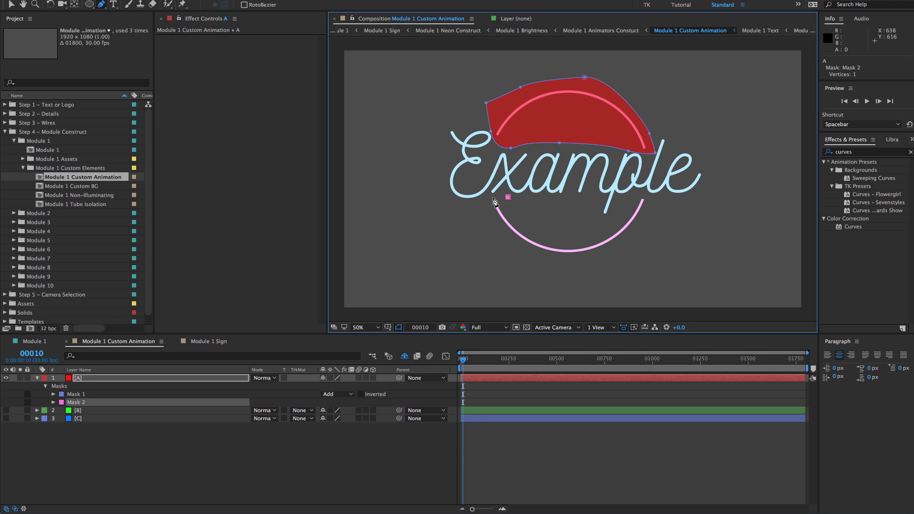
left_click(482, 200)
left_click(487, 236)
left_click_drag(536, 263, 613, 255)
left_click_drag(634, 244, 601, 228)
left_click(648, 193)
left_click_drag(565, 228, 557, 225)
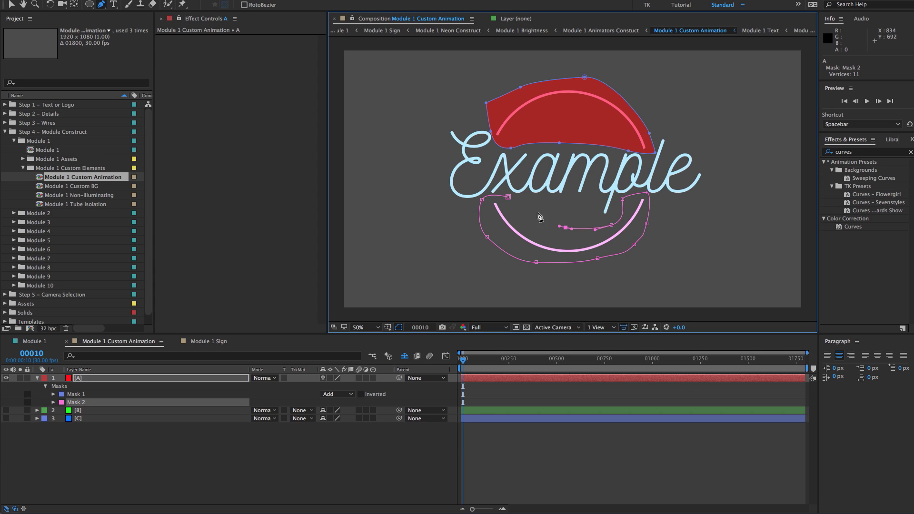
left_click(508, 197)
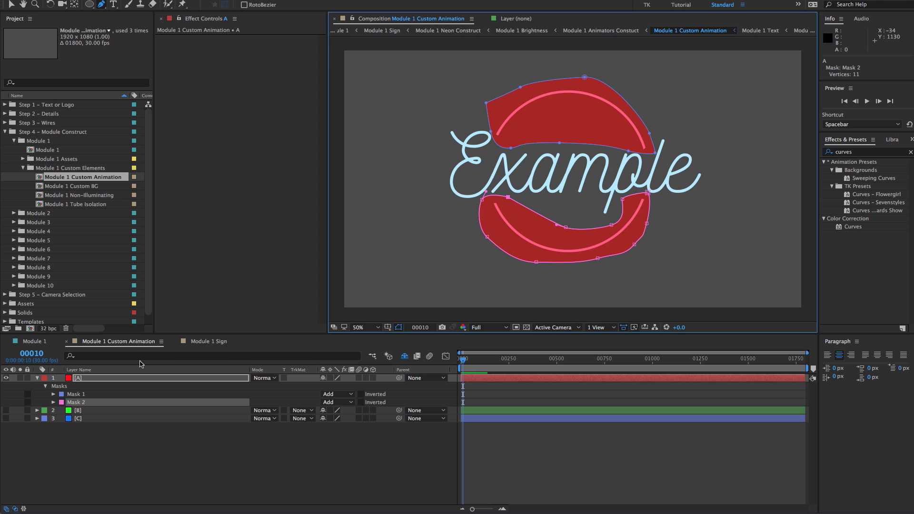
Feather layer A's masks, setting Mask 1 to 30 pixels and Mask 2 to 20 pixels.
left_click(90, 378)
key("m")
key("m")
key("m")
key("m")
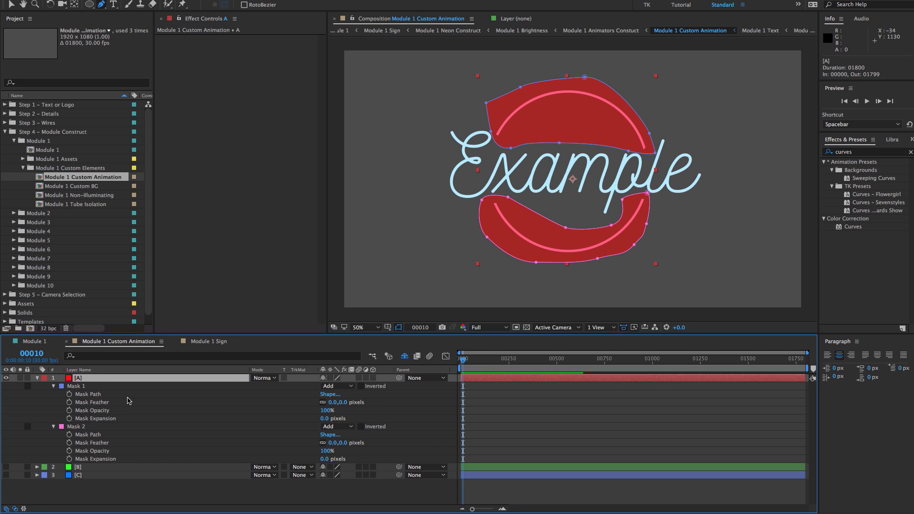
left_click(333, 403)
type("30")
key("Tab")
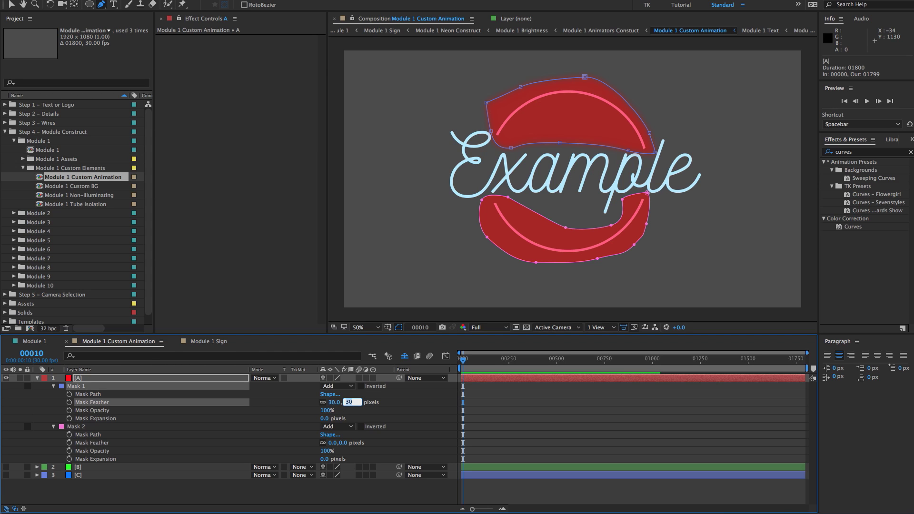
left_click(331, 443)
type("20")
key("Return")
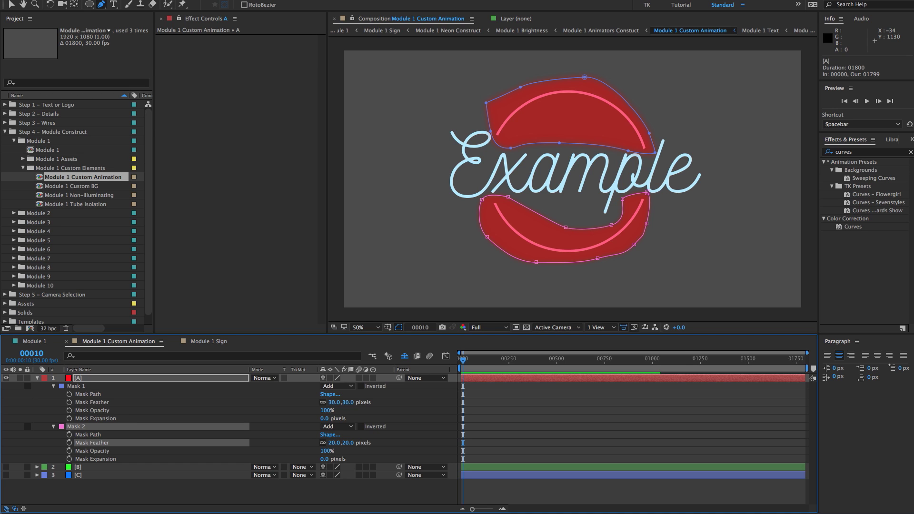
Return to Module 1 and examine the circle tubes and wires around the lettering in close-up.
left_click(34, 341)
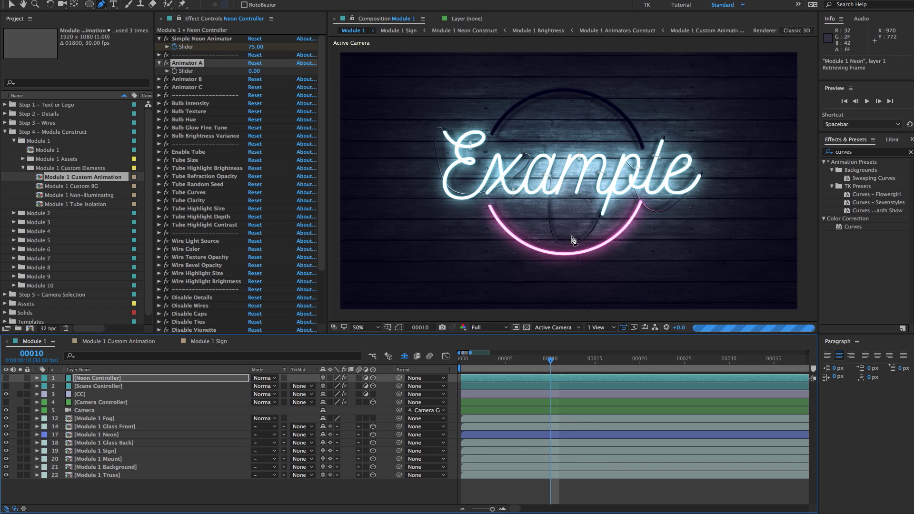
key("h")
scroll(654, 210, "up", 4)
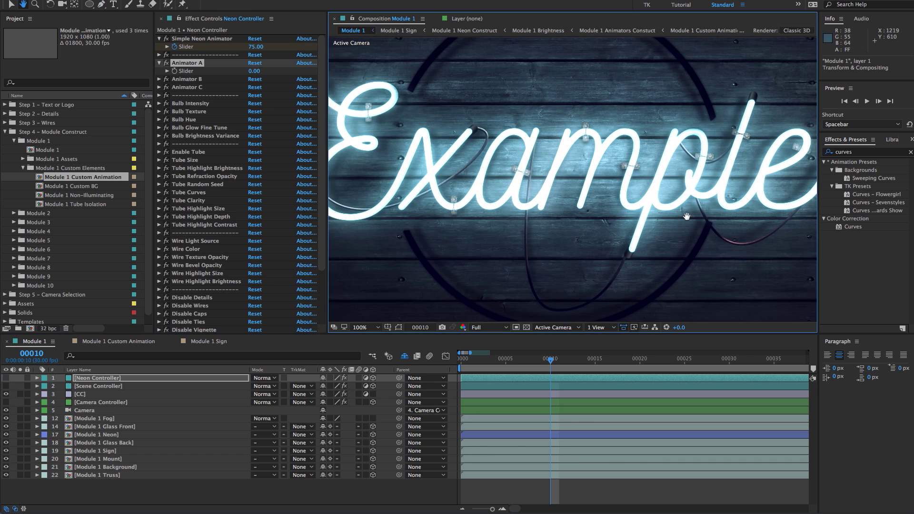
key("g")
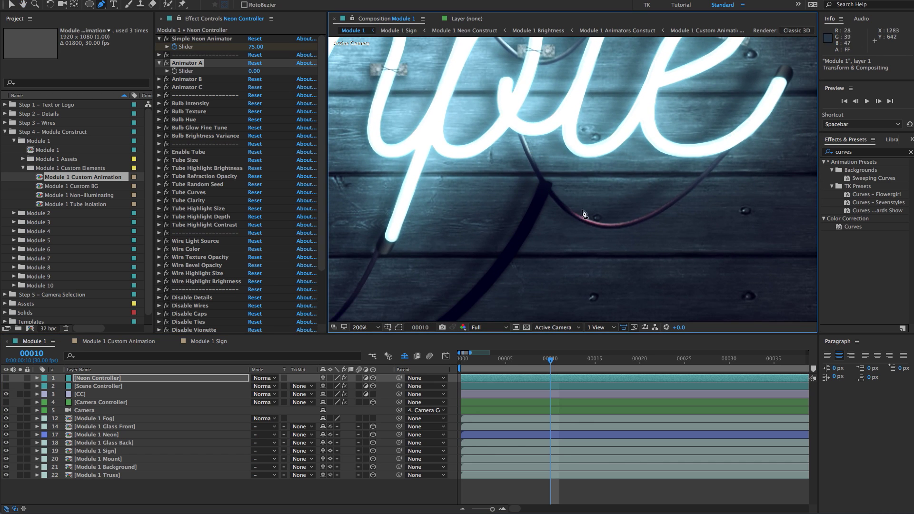
scroll(529, 183, "down", 2)
left_click_drag(529, 183, 622, 207)
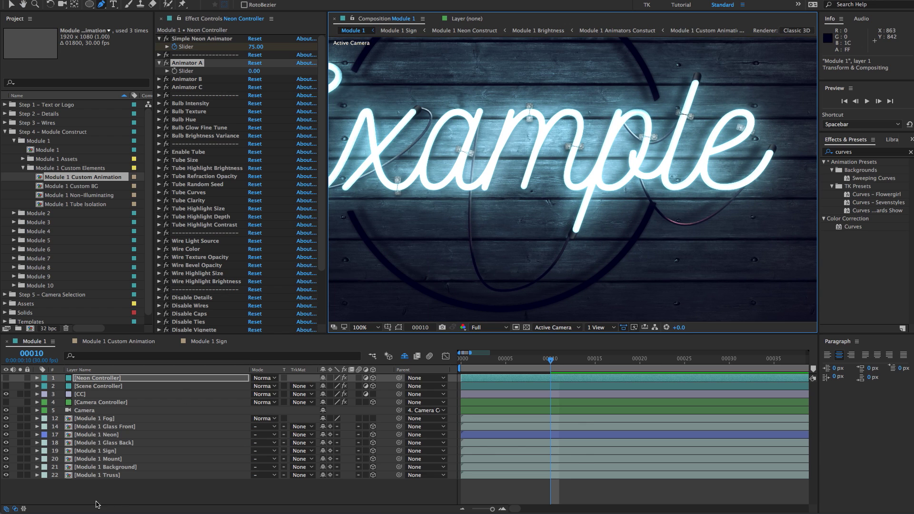
Compare the masked arcs in Module 1 Custom Animation with the whole sign in the Module 1 composition.
left_click(214, 342)
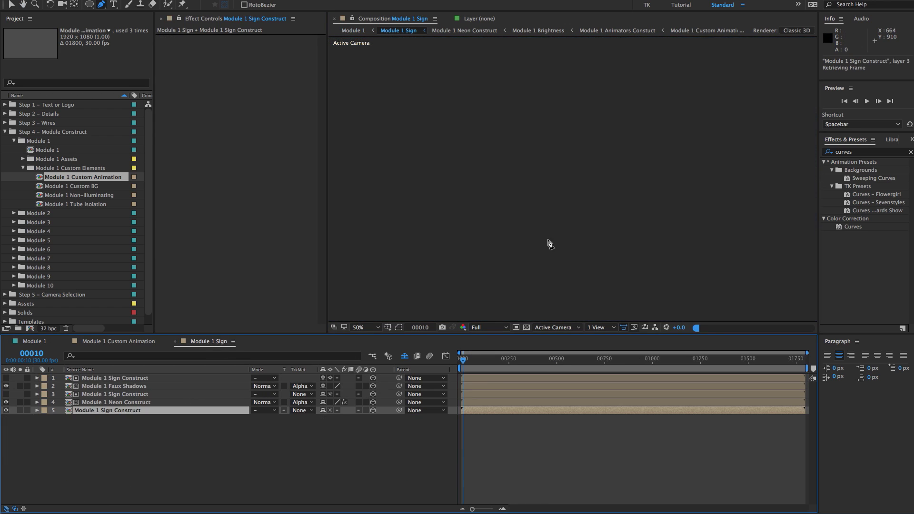
left_click(152, 341)
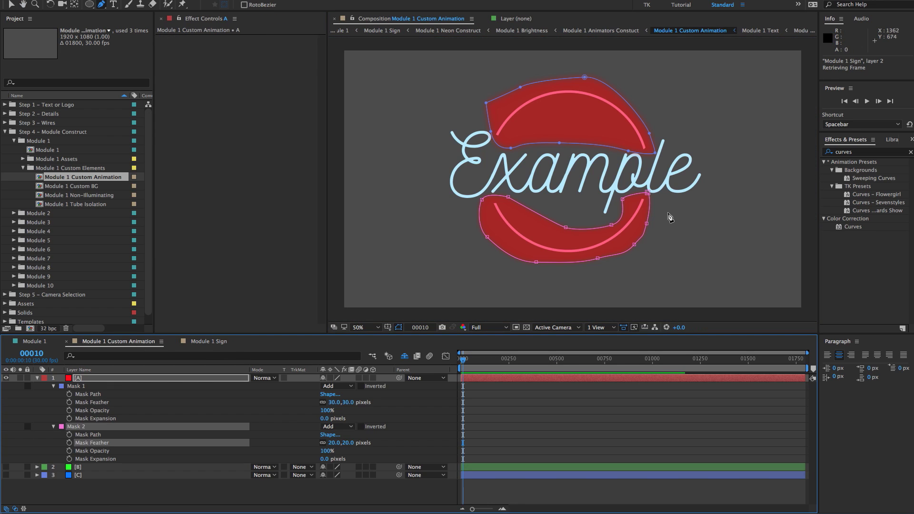
left_click(28, 343)
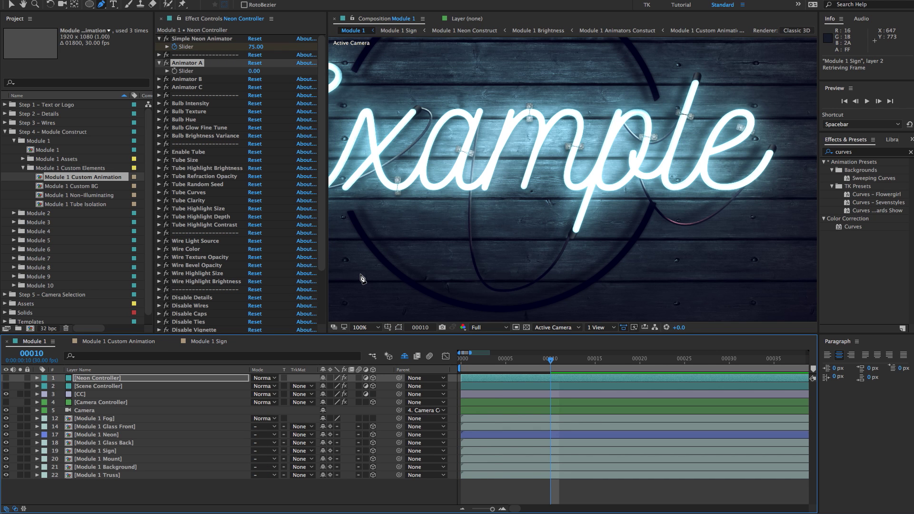
left_click(121, 341)
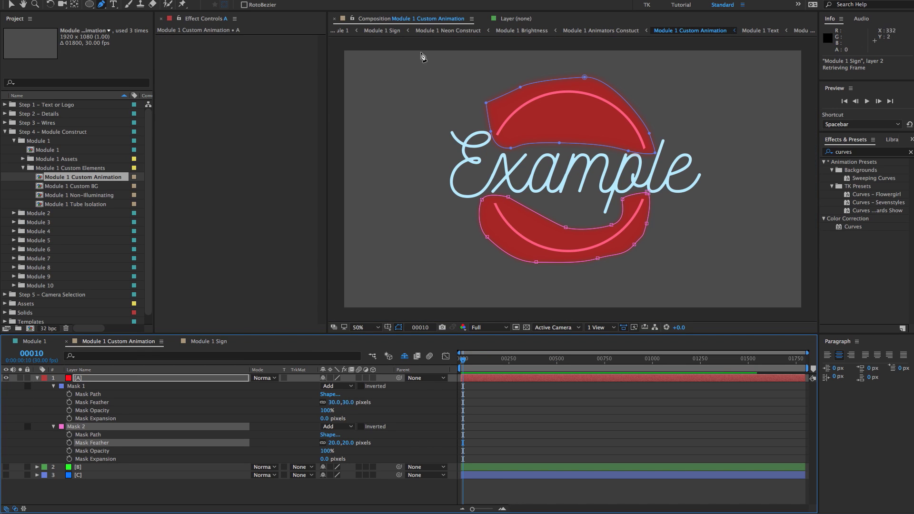
left_click(31, 342)
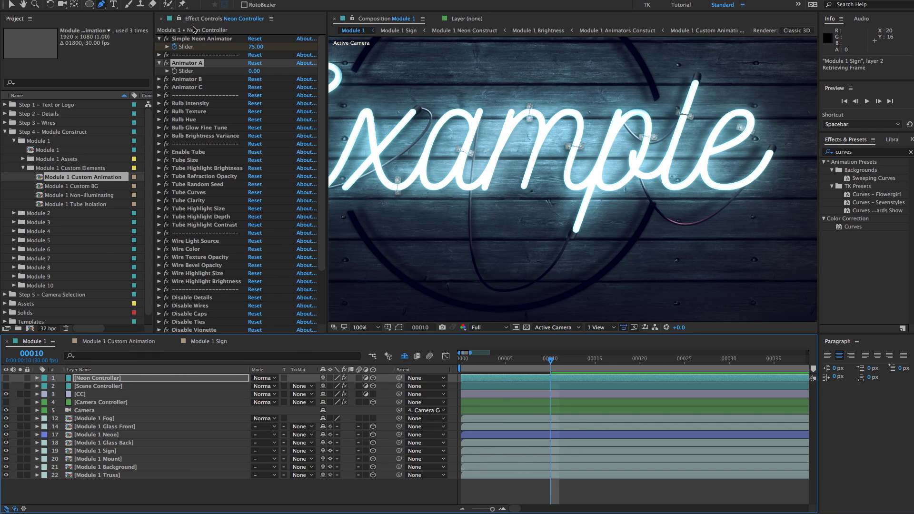
scroll(512, 144, "down", 1)
left_click_drag(513, 145, 537, 147)
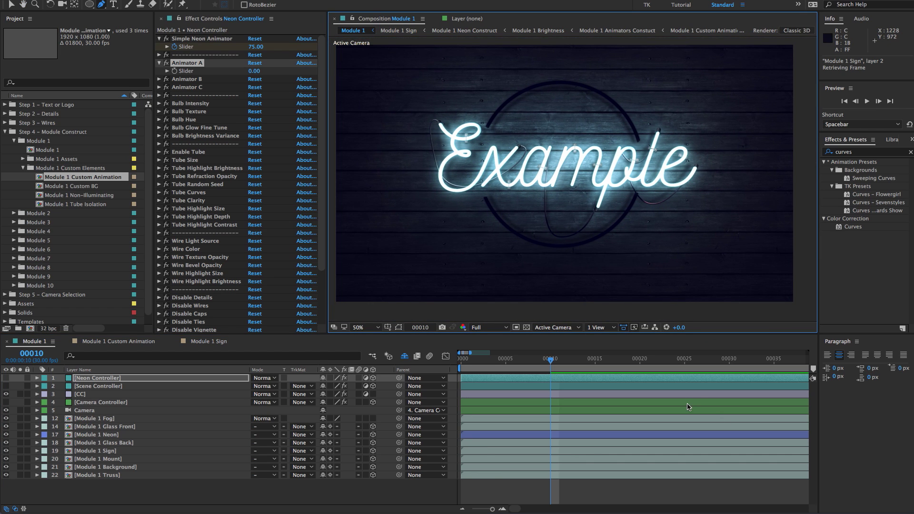
Reveal the Neon Controller's keyframes and keyframe the Animator A slider at 100 on frame 15.
left_click(550, 378)
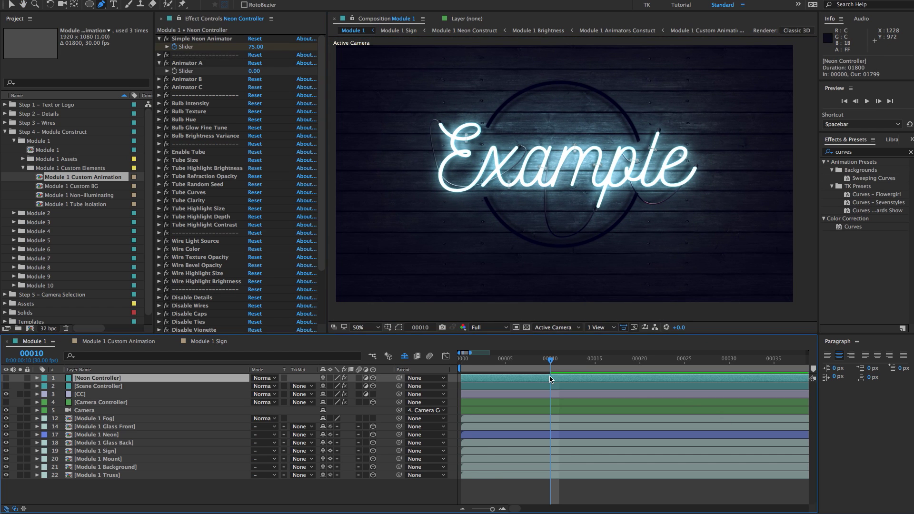
key("u")
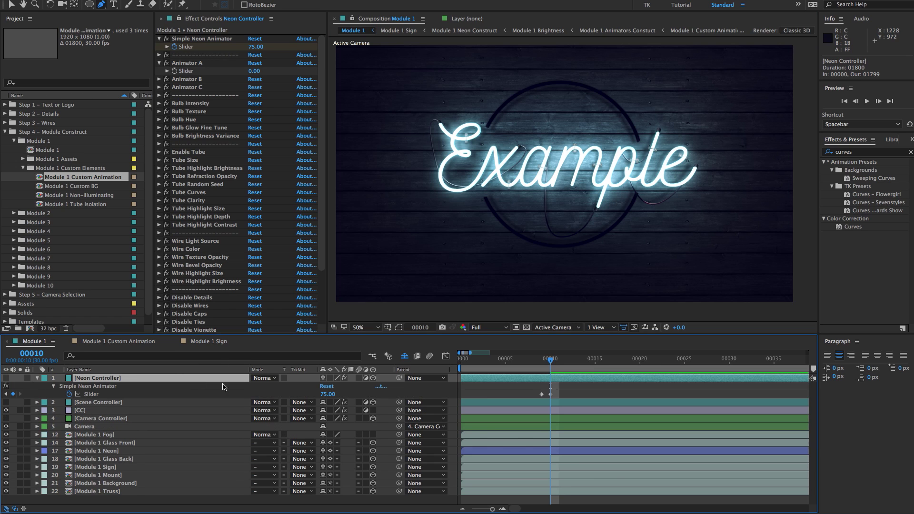
left_click(597, 363)
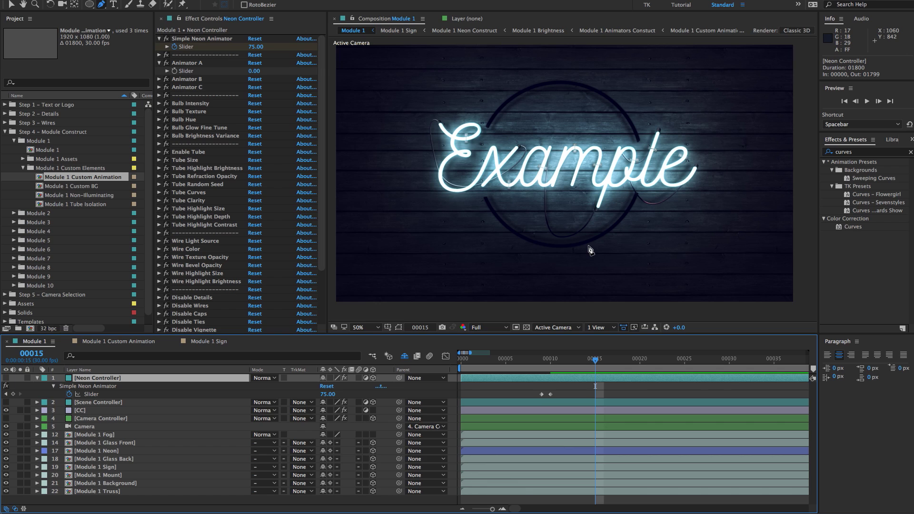
left_click(186, 64)
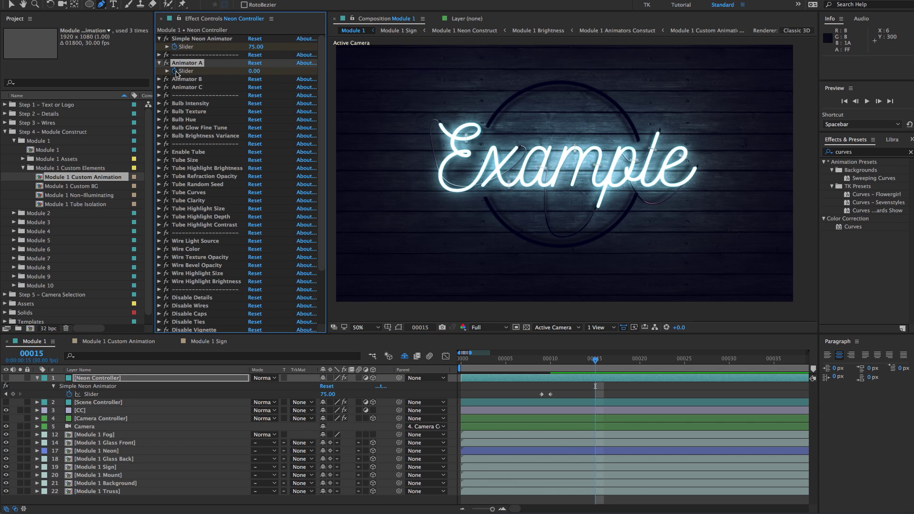
left_click(254, 71)
type("100")
key("Return")
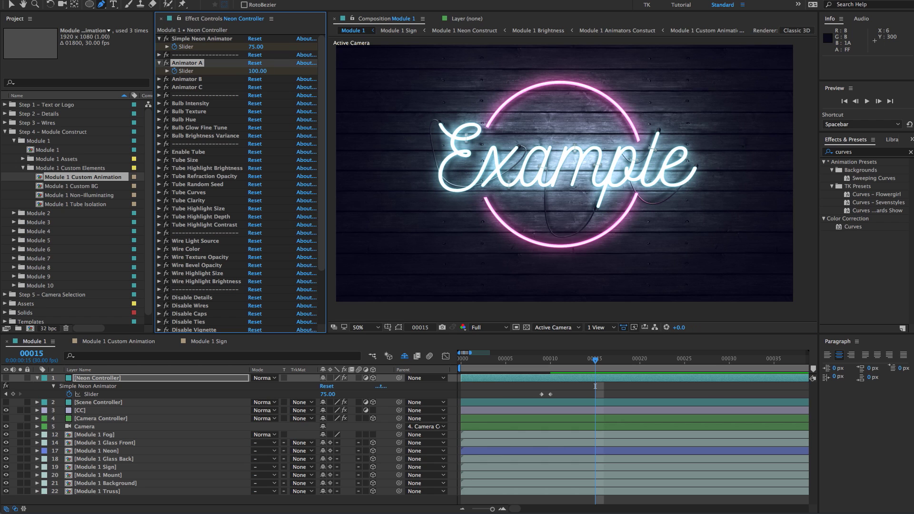
Keyframe the Neon Controller's Animator A slider at 0 on frame 14, with the layer's keyframes revealed.
key("Page_Up")
left_click(578, 381)
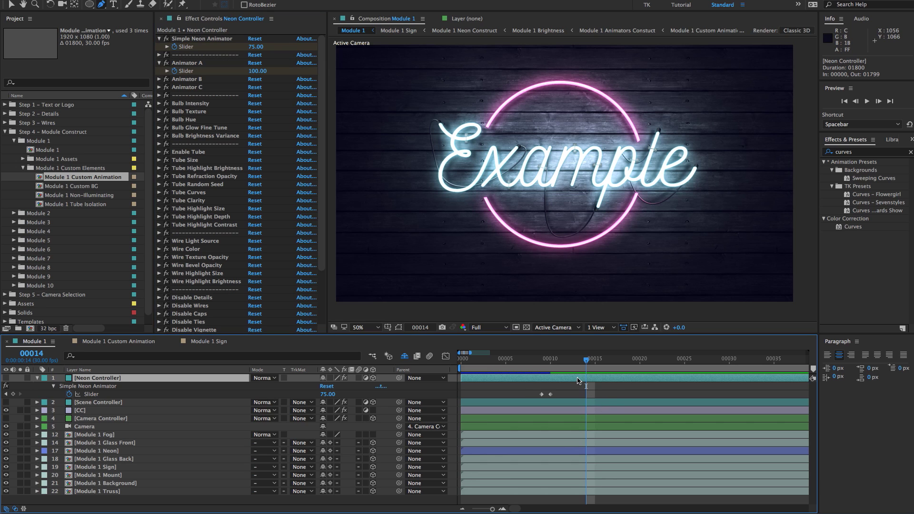
key("u")
key("u")
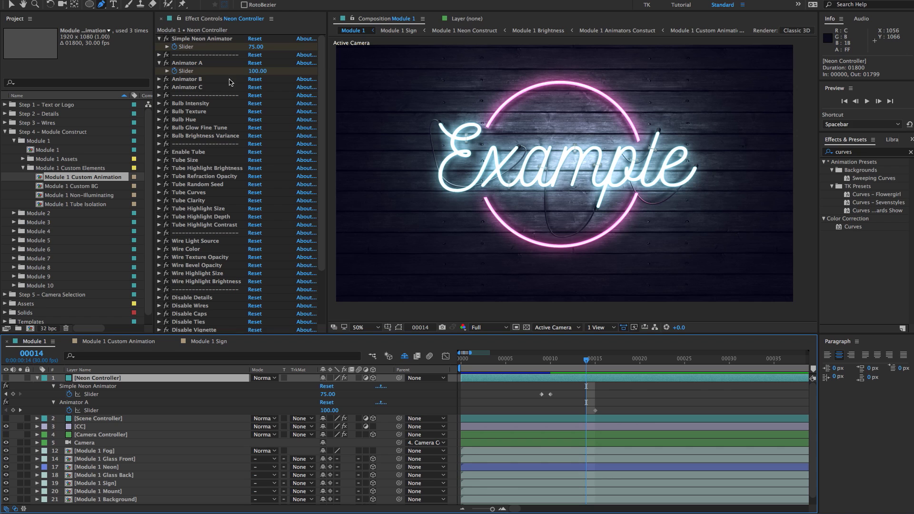
left_click(257, 71)
type("0")
key("Return")
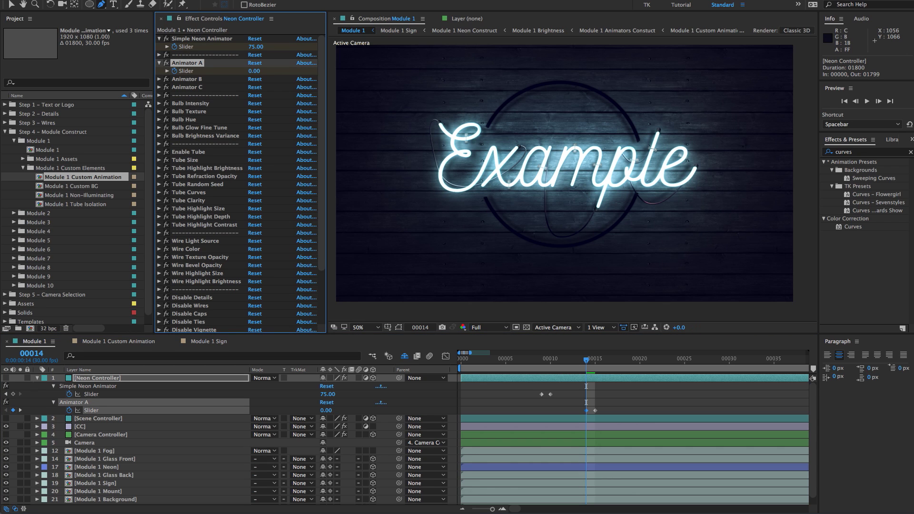
Check the separate lighting of the lettering and circle around frames 9 to 15, previewing the animation up to frame 20.
left_click(541, 363)
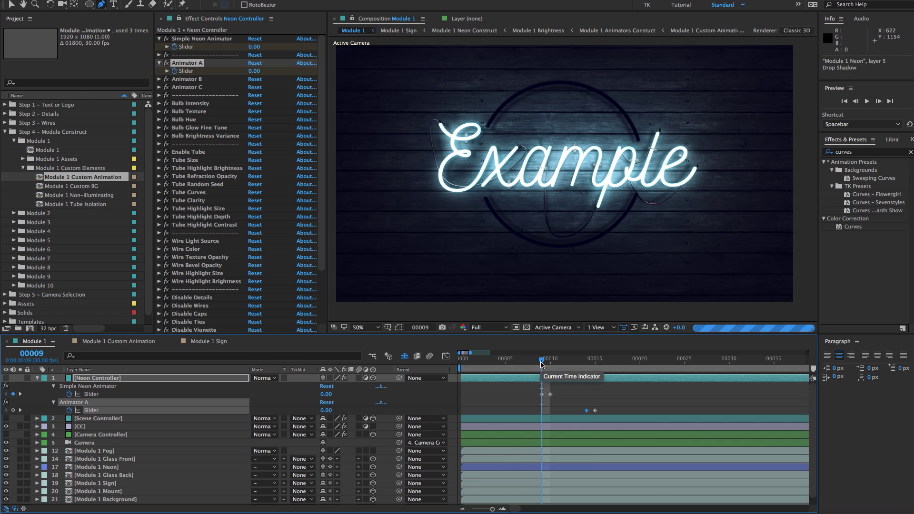
left_click(550, 361)
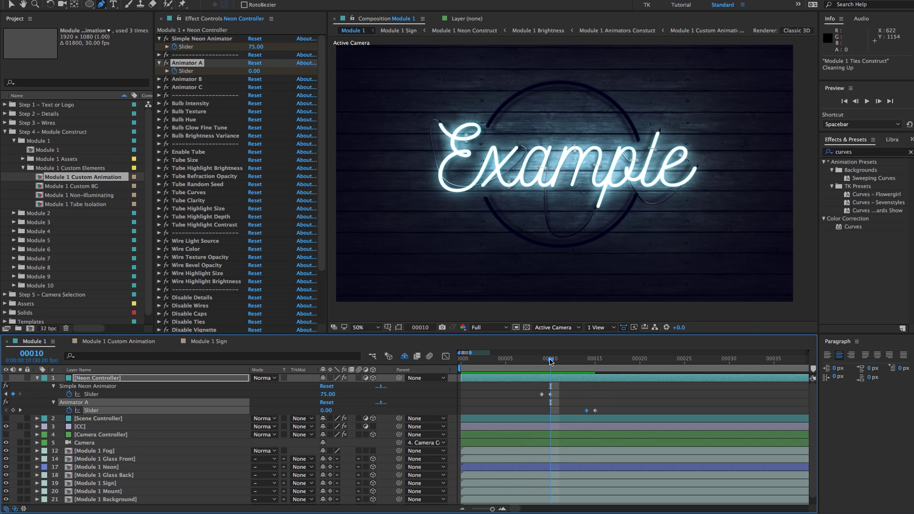
left_click_drag(547, 362, 595, 363)
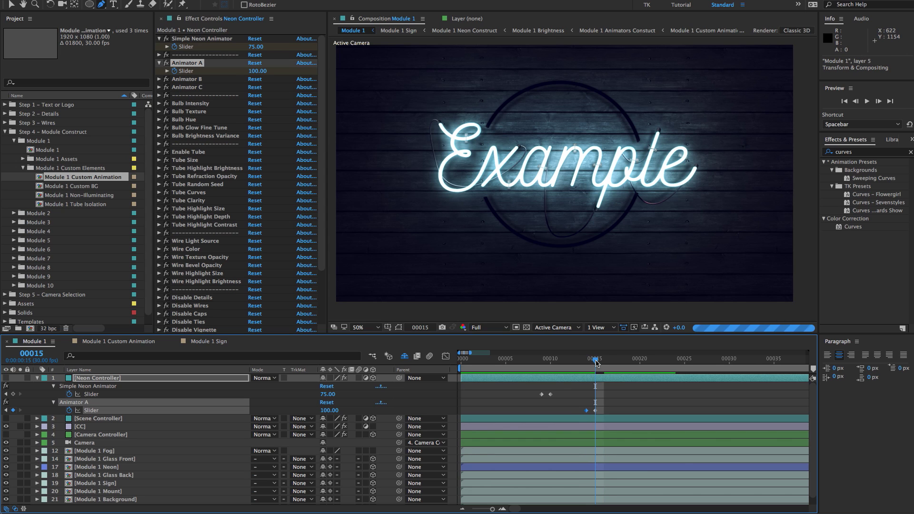
key("space")
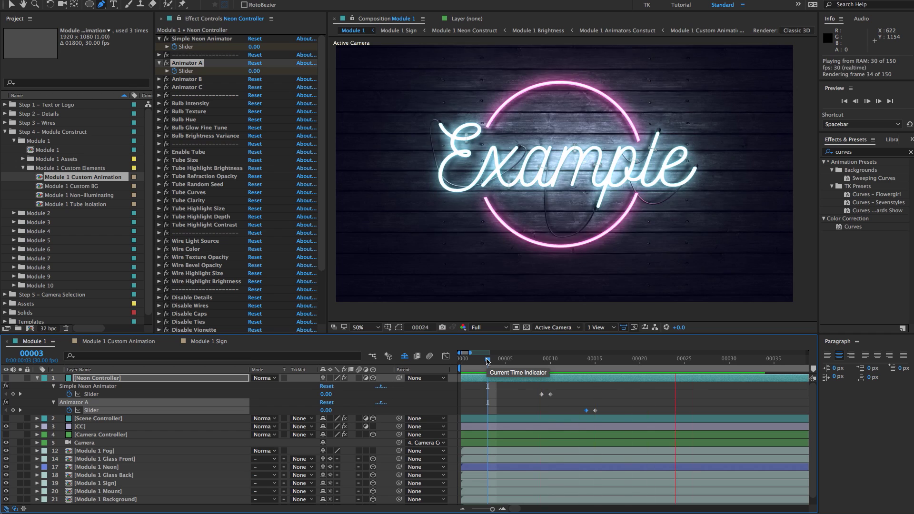
left_click(605, 361)
left_click_drag(604, 360, 640, 360)
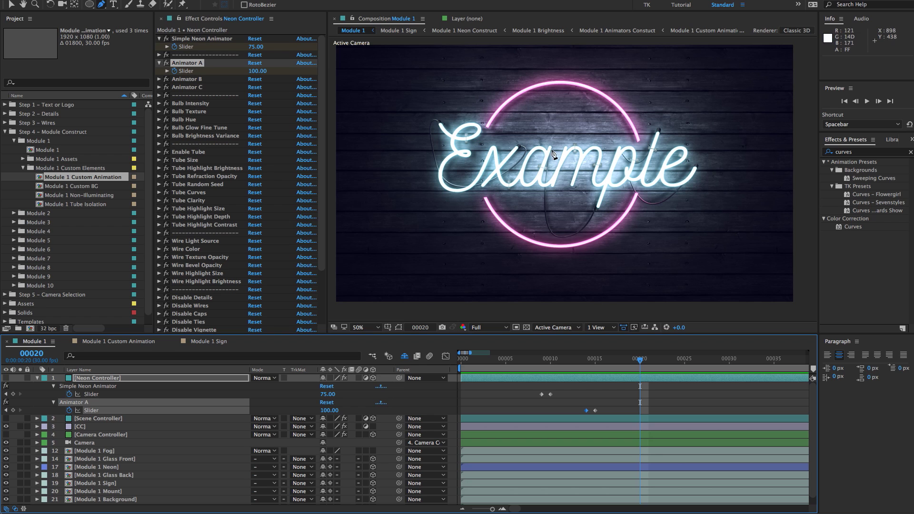
In Module 1 Custom Animation, collapse layer A's mask properties and make layer B visible and selected.
left_click(110, 342)
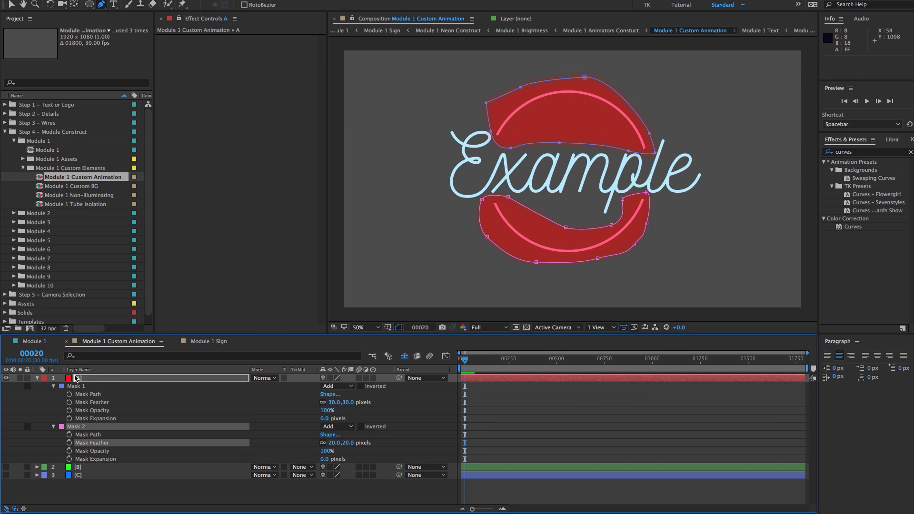
left_click(44, 380)
left_click(37, 378)
left_click(78, 386)
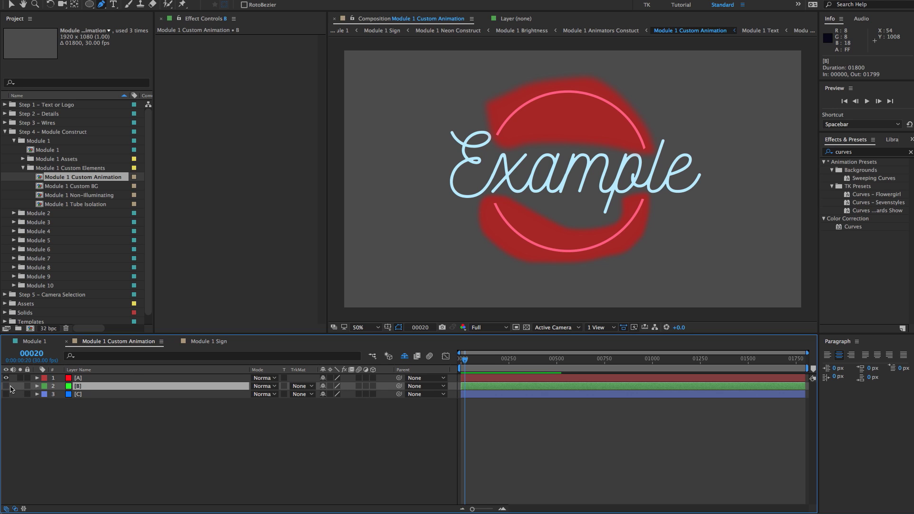
left_click(6, 386)
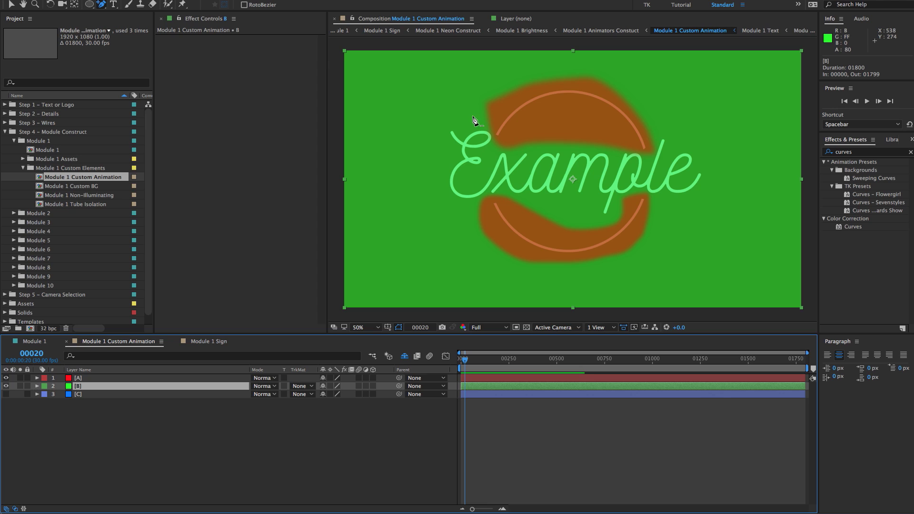
Draw a closed, curved mask around the letter E on layer B with the Pen tool.
left_click(472, 115)
left_click_drag(486, 123, 489, 128)
left_click_drag(494, 143, 462, 207)
left_click_drag(438, 201, 432, 196)
left_click_drag(431, 181, 441, 131)
left_click_drag(454, 119, 458, 117)
left_click(473, 116)
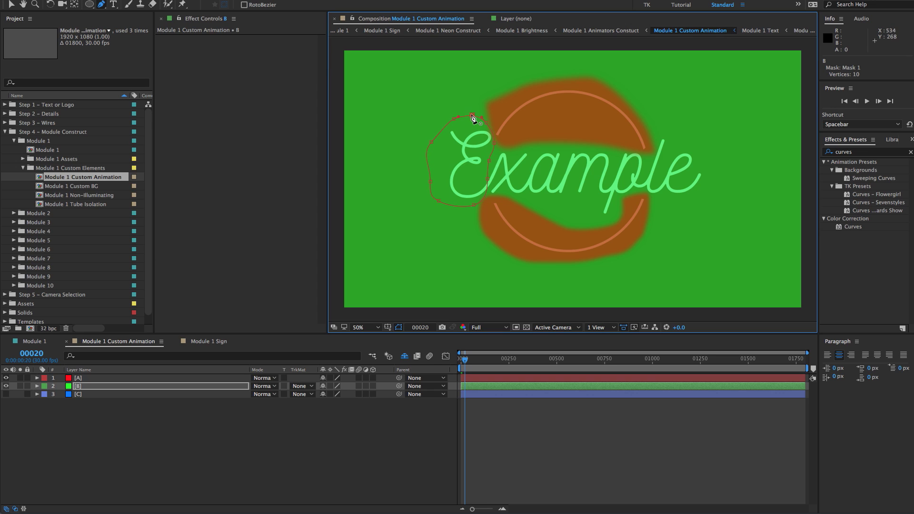
Feather layer B's Mask 1 by 30 pixels.
key("m")
key("m")
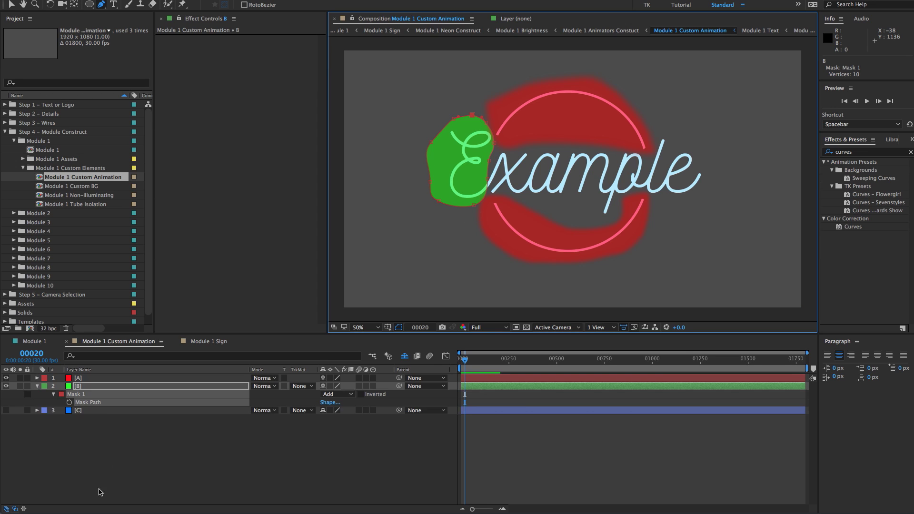
left_click(332, 411)
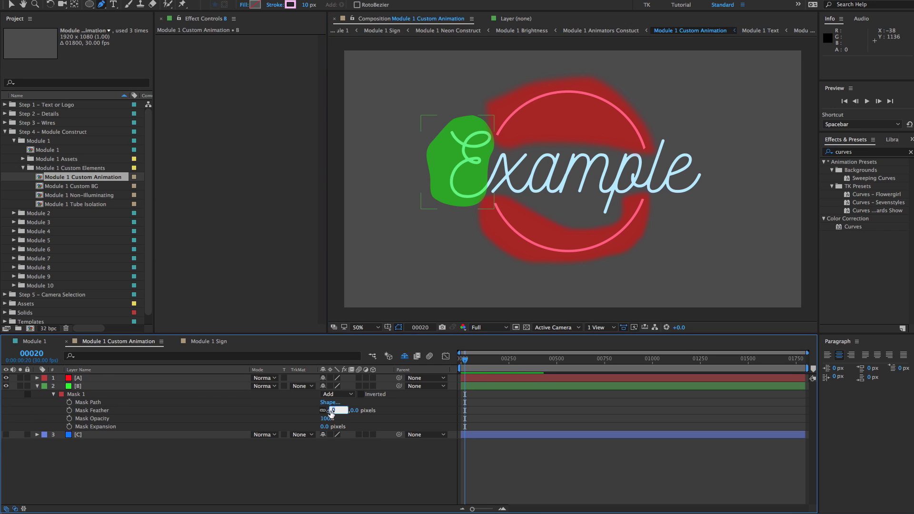
type("30")
key("Return")
left_click(273, 460)
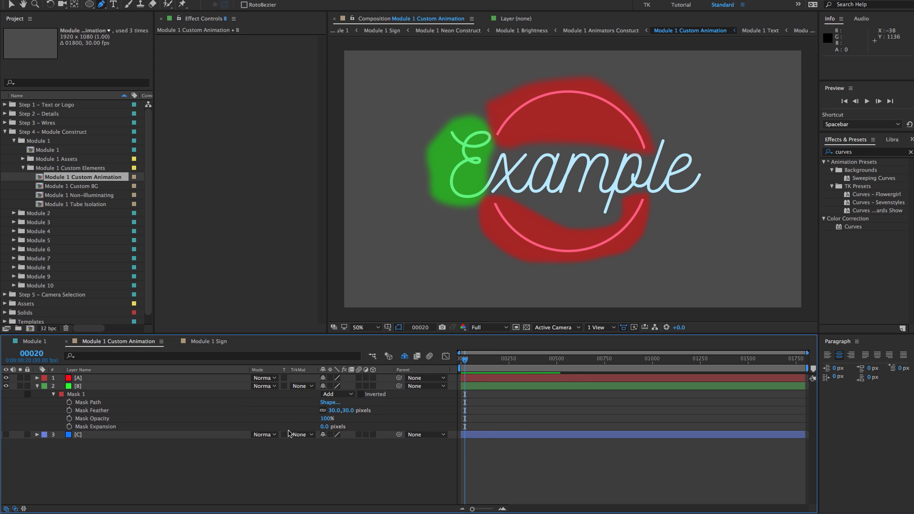
Return to Module 1 and keyframe the Neon Controller's Animator B slider at 100 on frame 20.
left_click(33, 341)
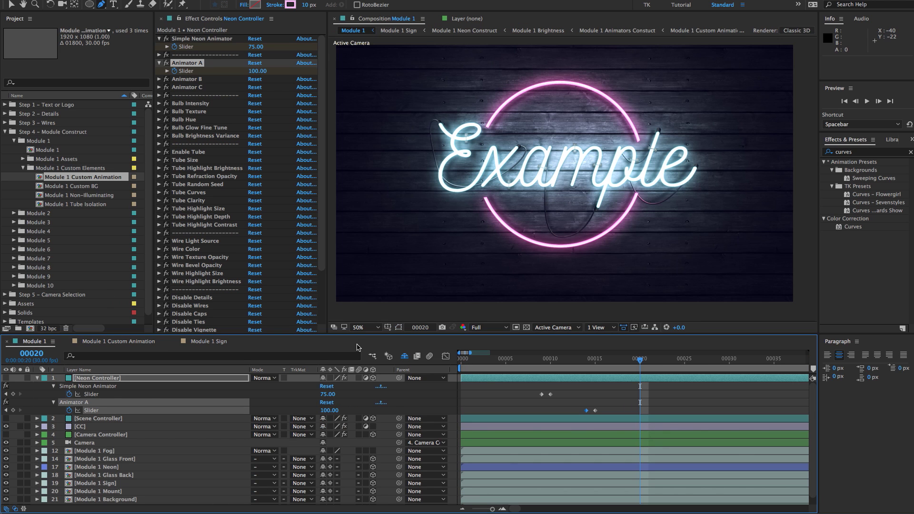
left_click(176, 80)
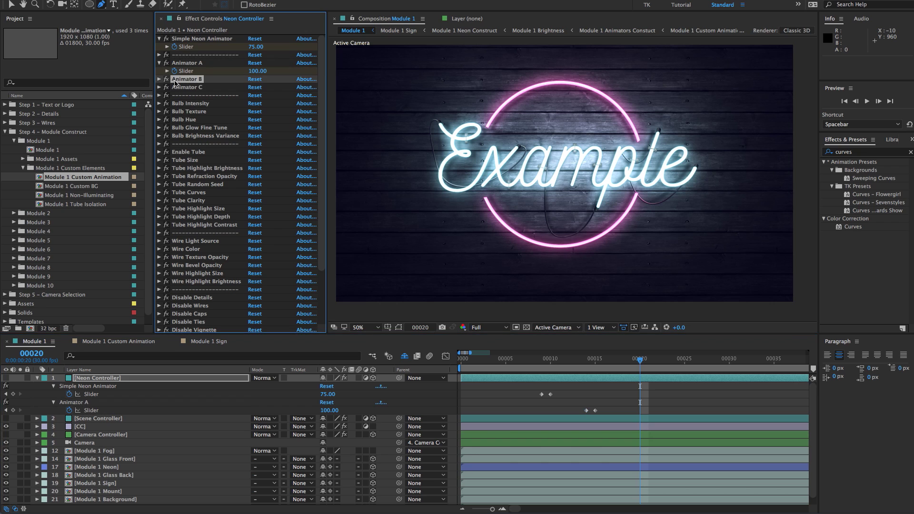
left_click(159, 80)
left_click(200, 87)
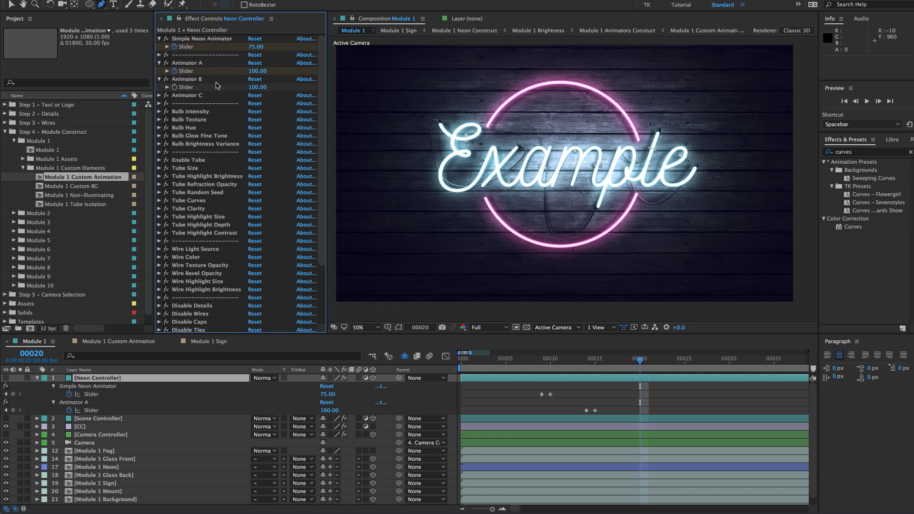
left_click(172, 89)
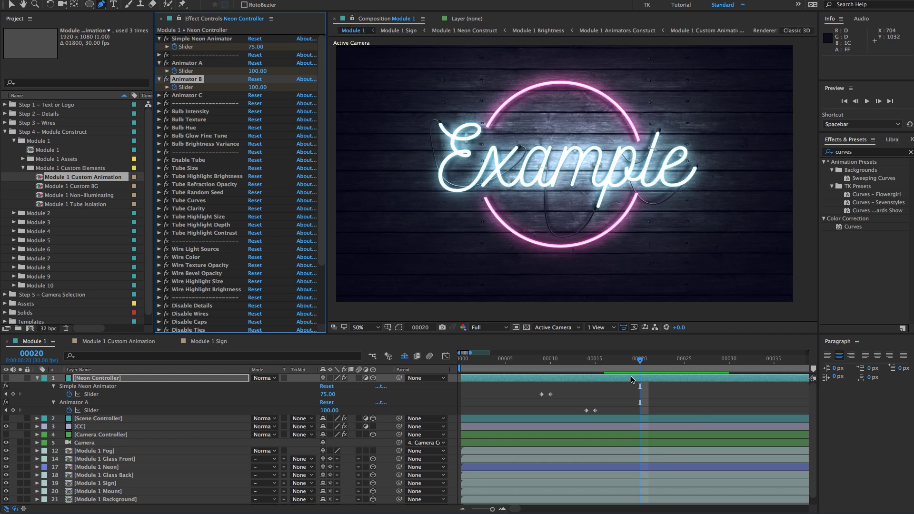
Reveal the Animator B keyframes and set its slider to 0 on frame 21.
key("Page_Down")
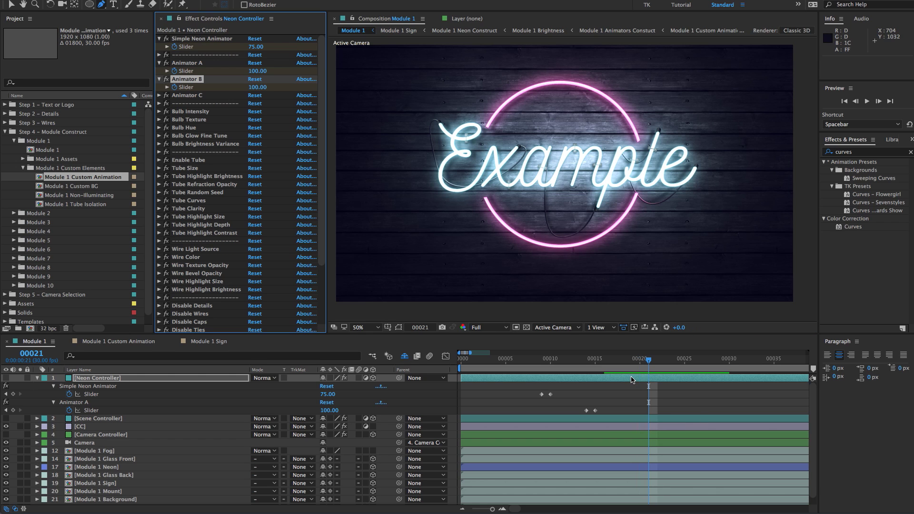
key("u")
key("u")
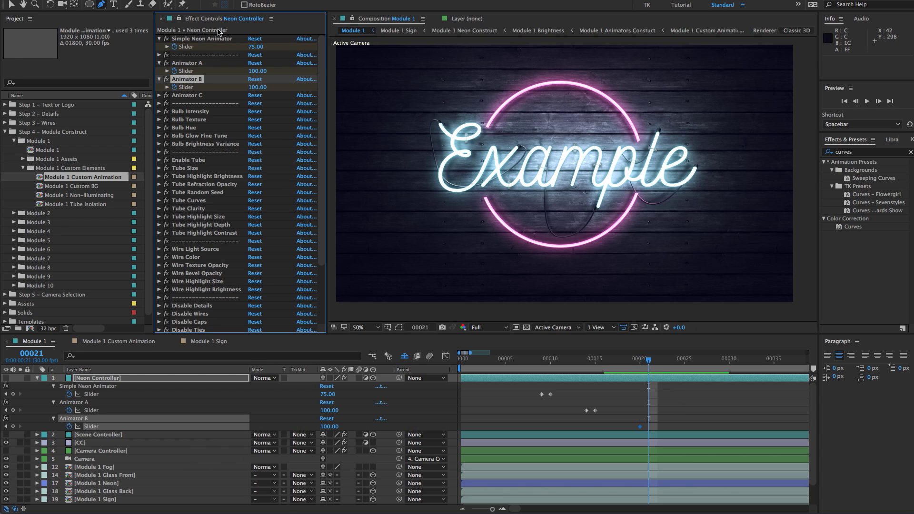
left_click(257, 87)
type("0")
key("Return")
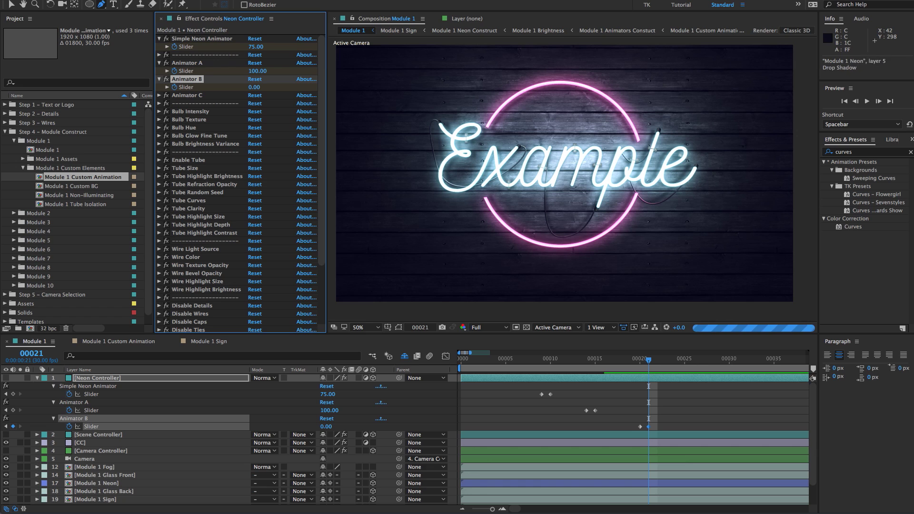
Keyframe the Animator B slider back to 100 on frame 22.
key("Page_Down")
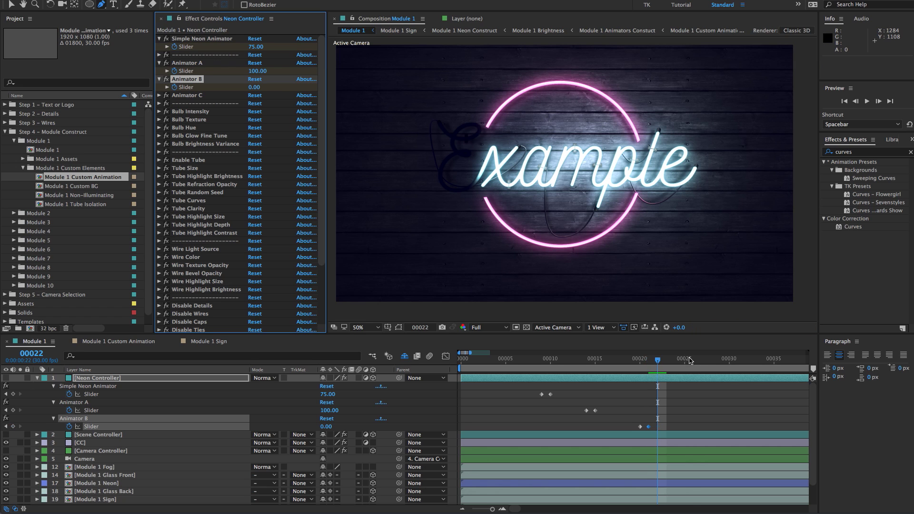
left_click(253, 87)
type("100")
key("Return")
Preview the Module 1 animation from the first frame and inspect the letter E's flicker around frame 20.
left_click(507, 356)
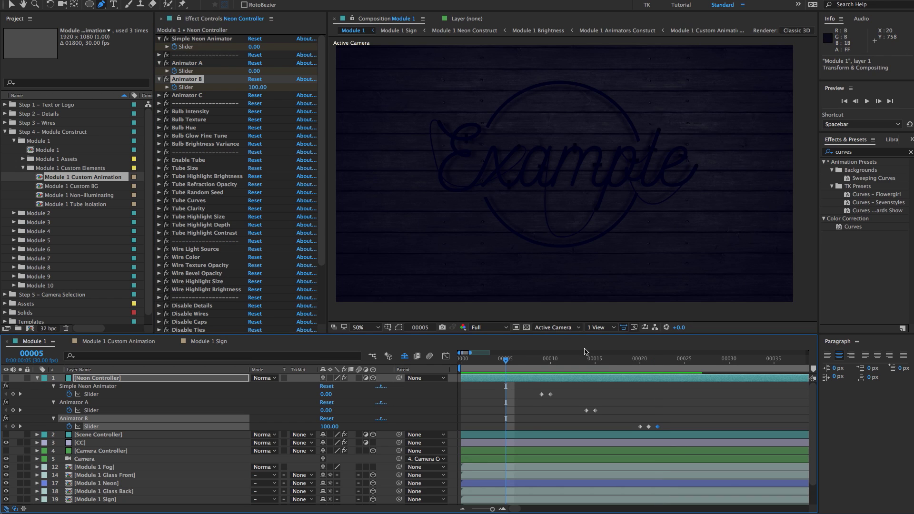
key("Home")
key("space")
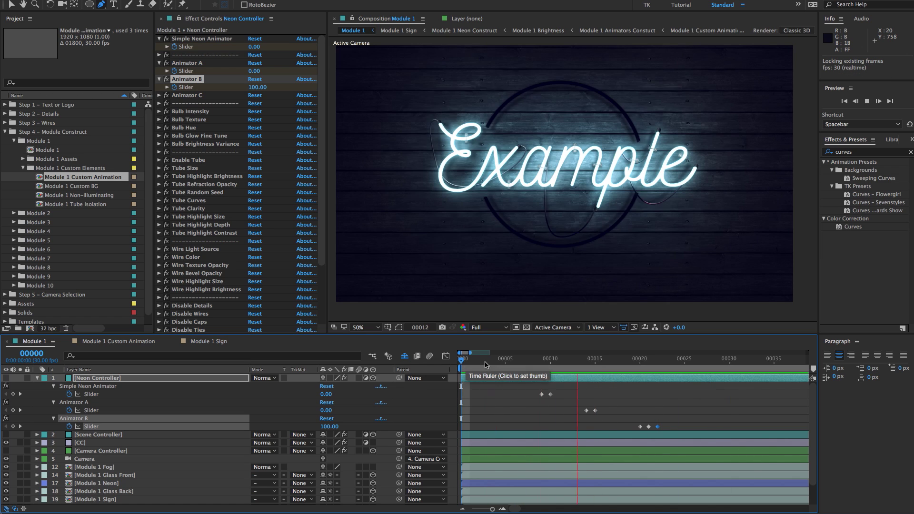
left_click(646, 360)
left_click_drag(646, 360, 639, 362)
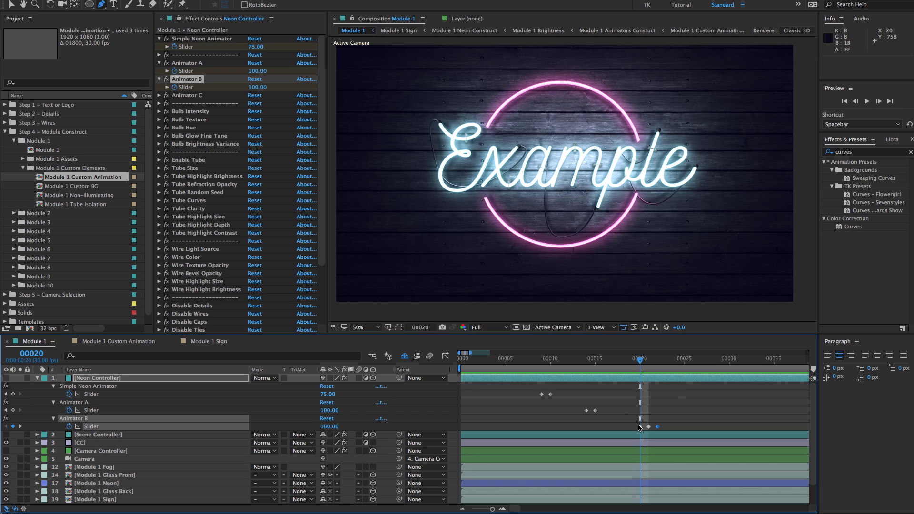
Keyframe the Animator B slider at 0 on frame 23 and at 50 on frame 24.
left_click_drag(645, 362, 667, 361)
left_click(327, 427)
type("0")
key("Return")
key("Page_Down")
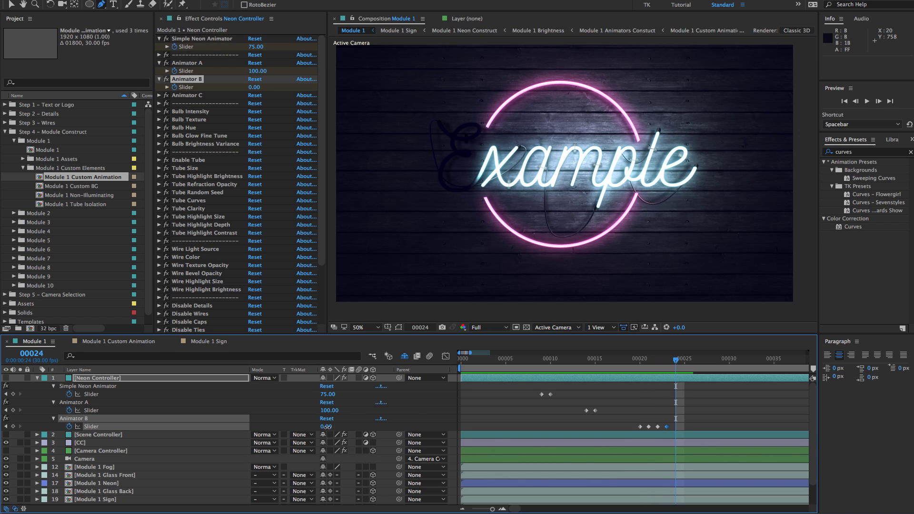
left_click(326, 427)
type("50")
key("Return")
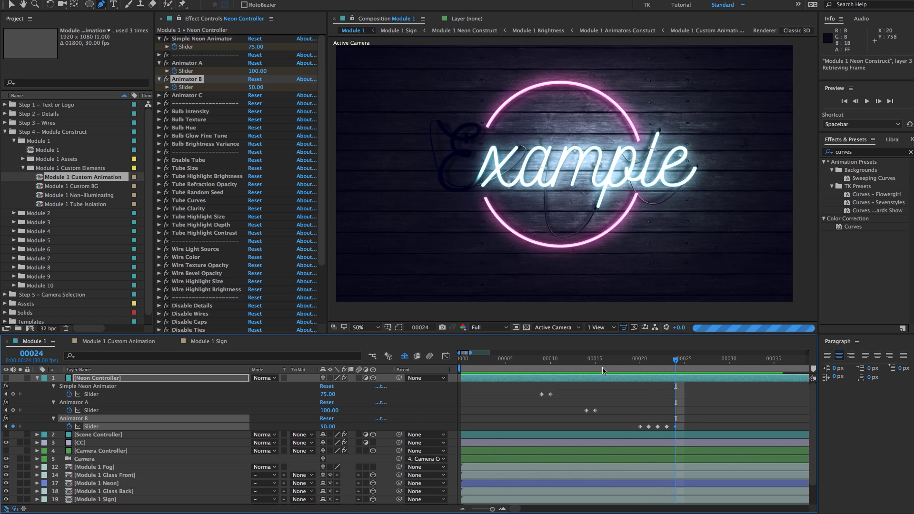
Keyframe the Animator B slider at 0 on frame 27.
left_click_drag(680, 362, 703, 363)
left_click(326, 426)
type("0")
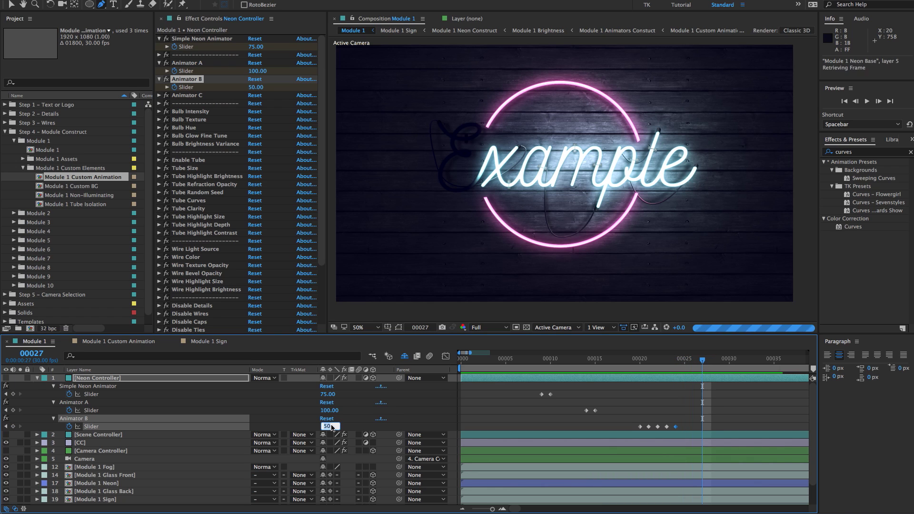
key("Return")
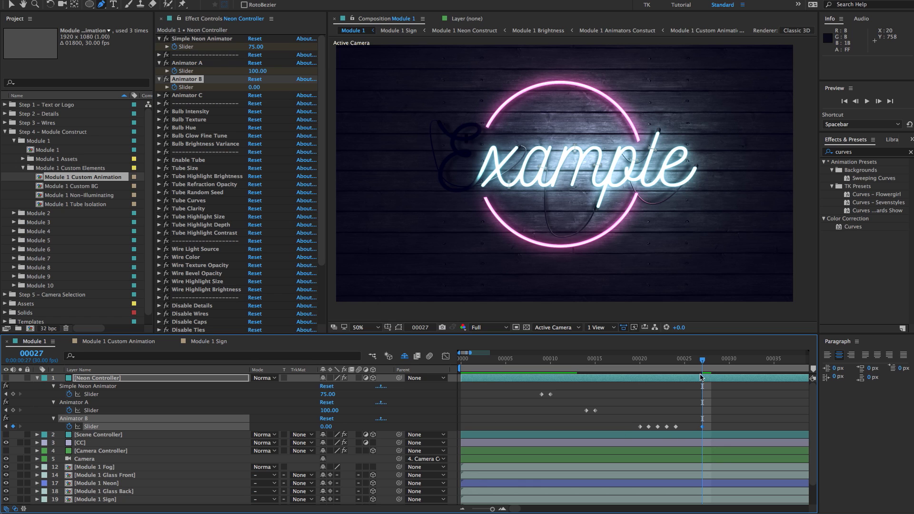
Play the finished flicker from the first frame and scrub through the Animator B keyframes to review the letter E.
key("Home")
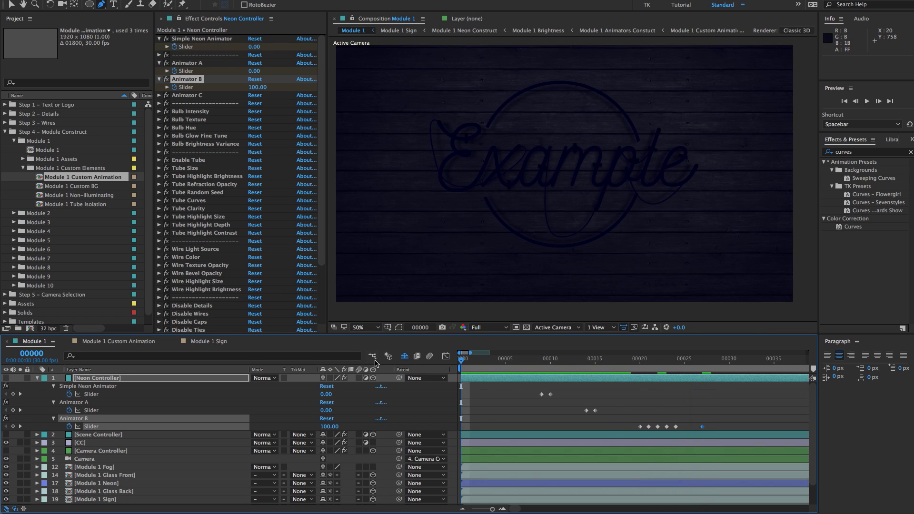
key("space")
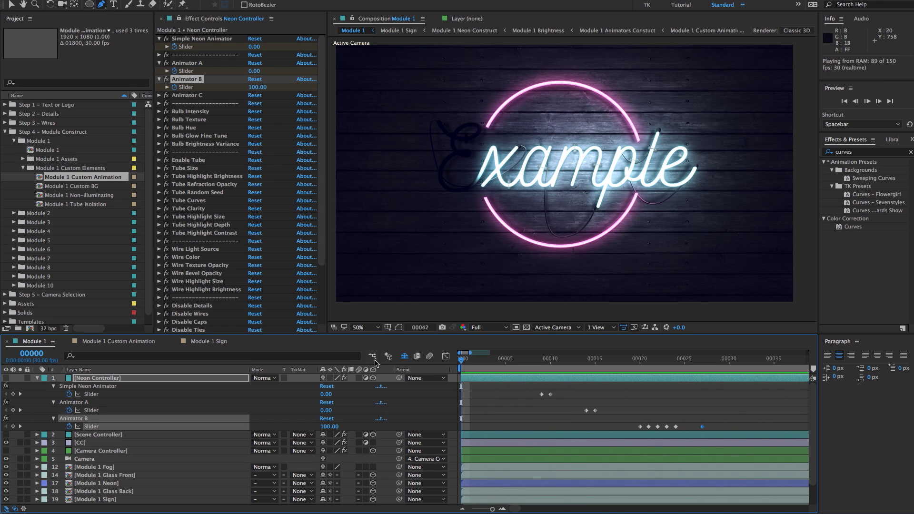
key("space")
key("space")
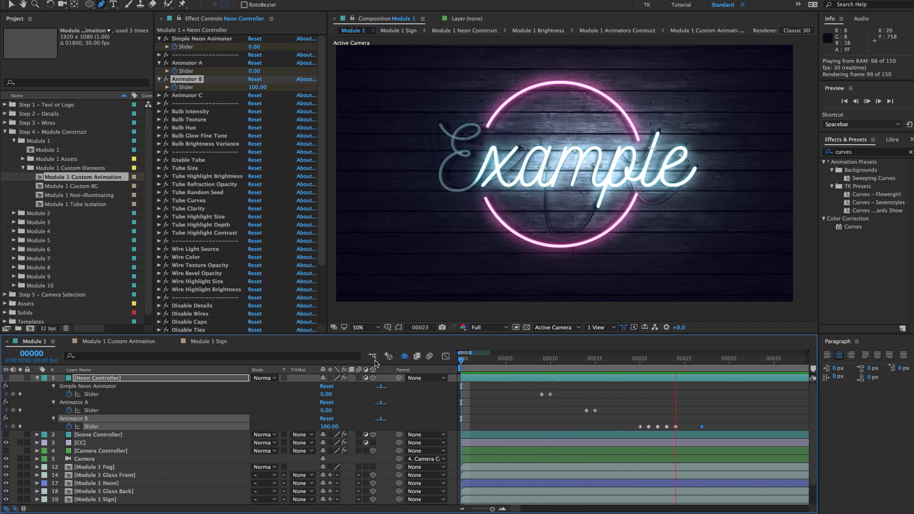
key("space")
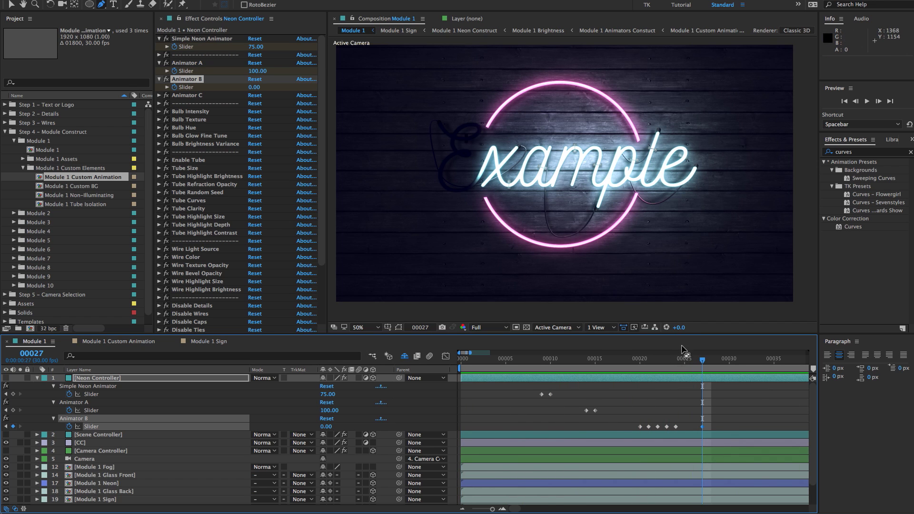
left_click_drag(674, 362, 699, 377)
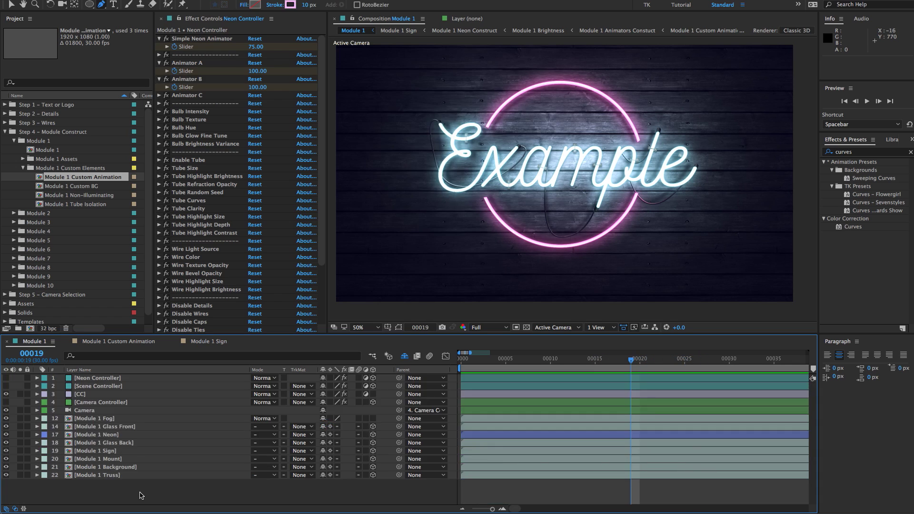